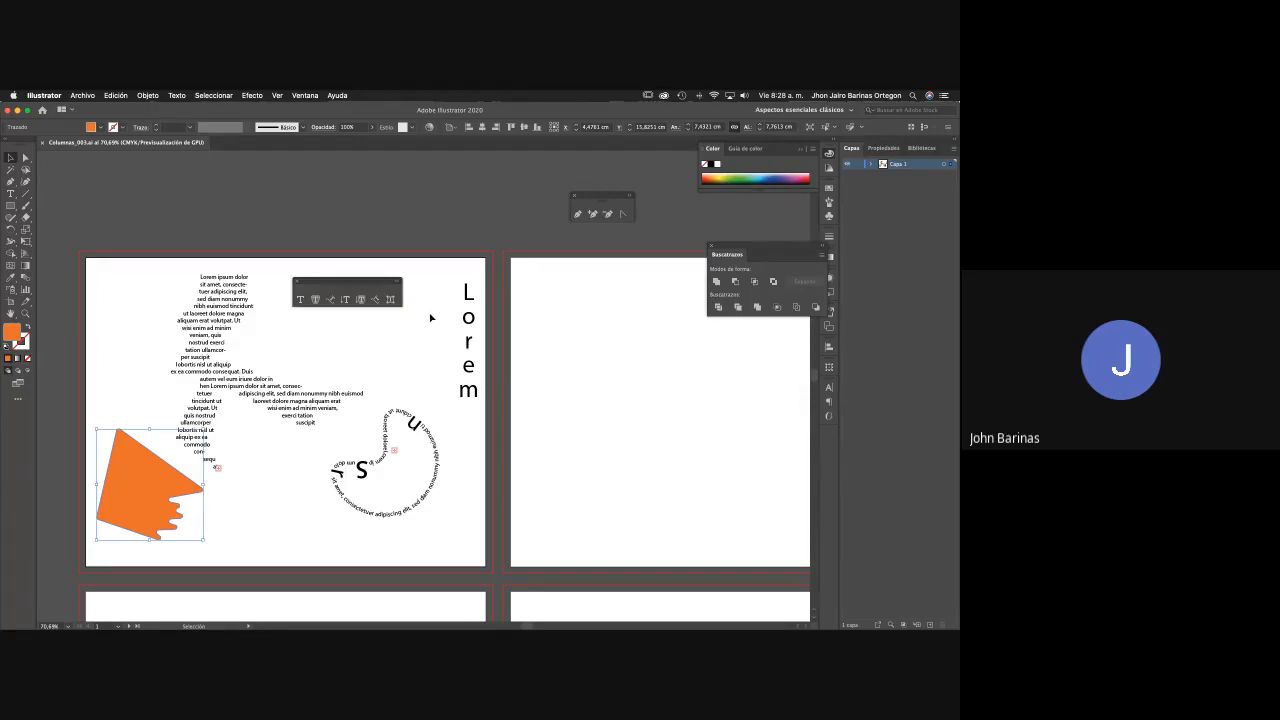
Add a point text with placeholder text near the upper-left corner of the empty second artboard.
{"action": "left_click_drag", "start_coordinate": [465, 355], "coordinate": [426, 293]}
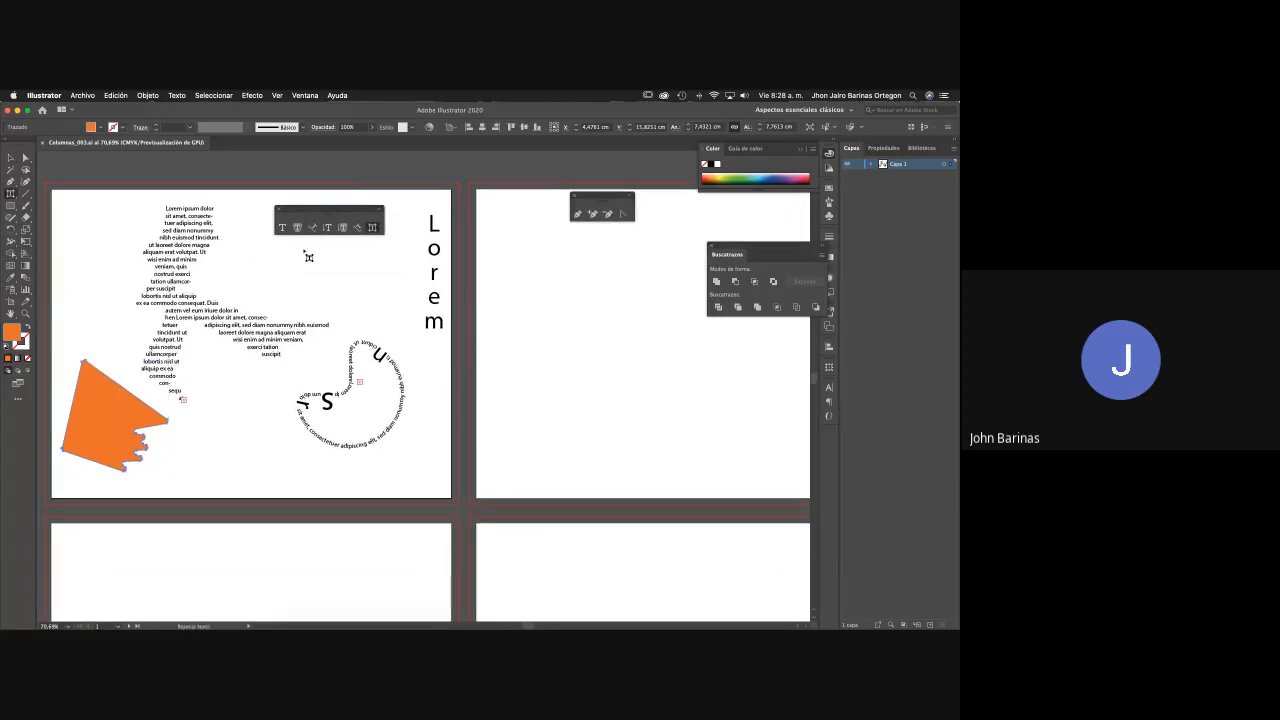
{"action": "left_click", "coordinate": [283, 228]}
{"action": "left_click_drag", "start_coordinate": [534, 320], "coordinate": [378, 390]}
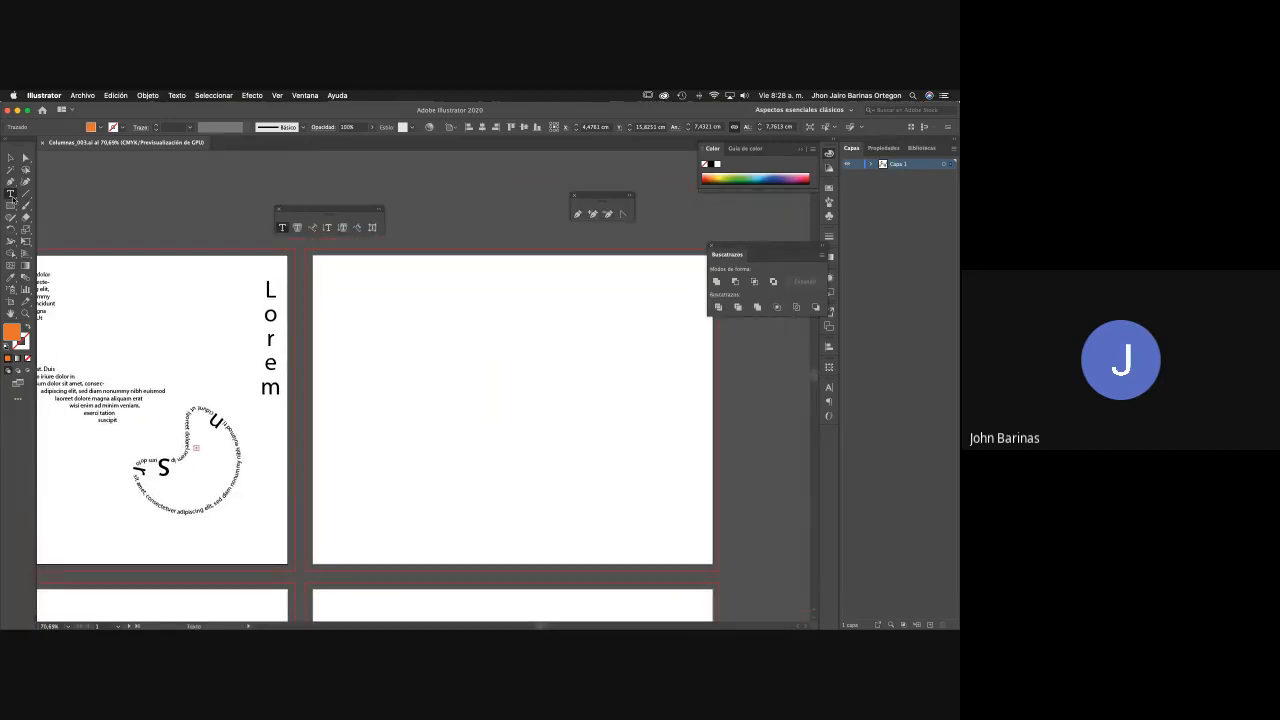
{"action": "left_click", "coordinate": [374, 306]}
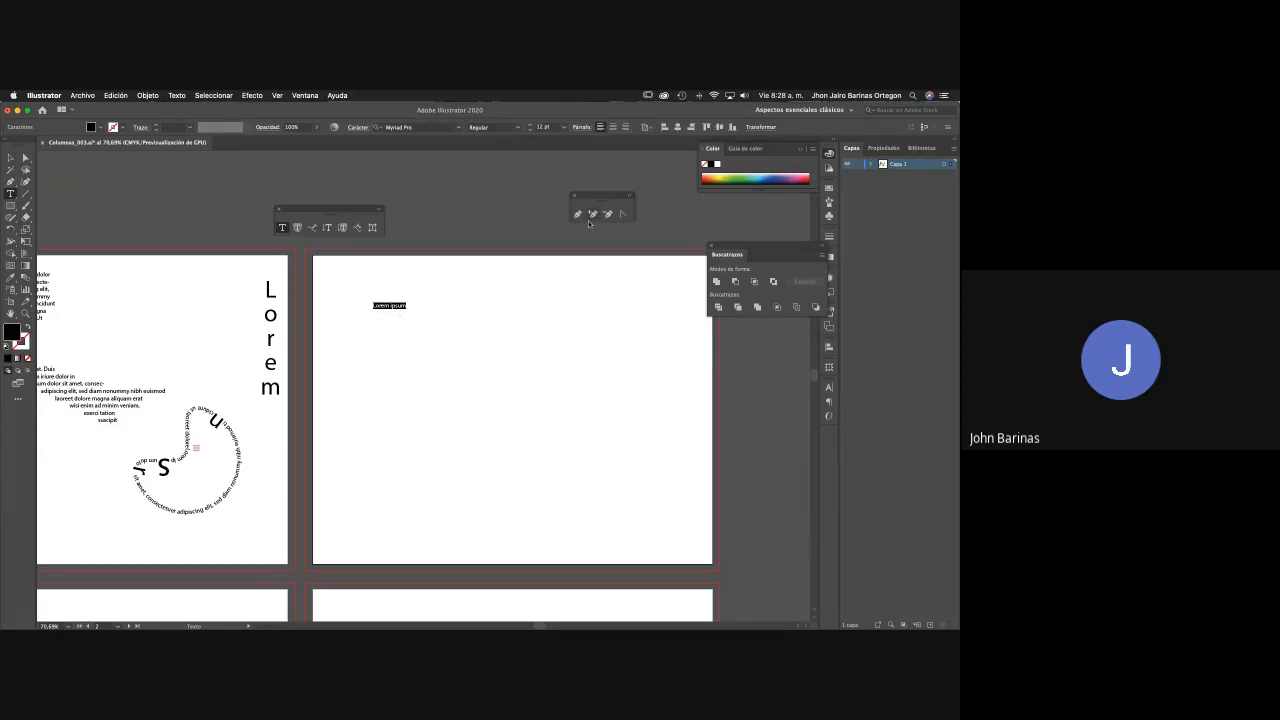
Switch to Chrome and copy the words "fairy tail" from the image search query.
{"action": "key", "text": "ctrl+Up"}
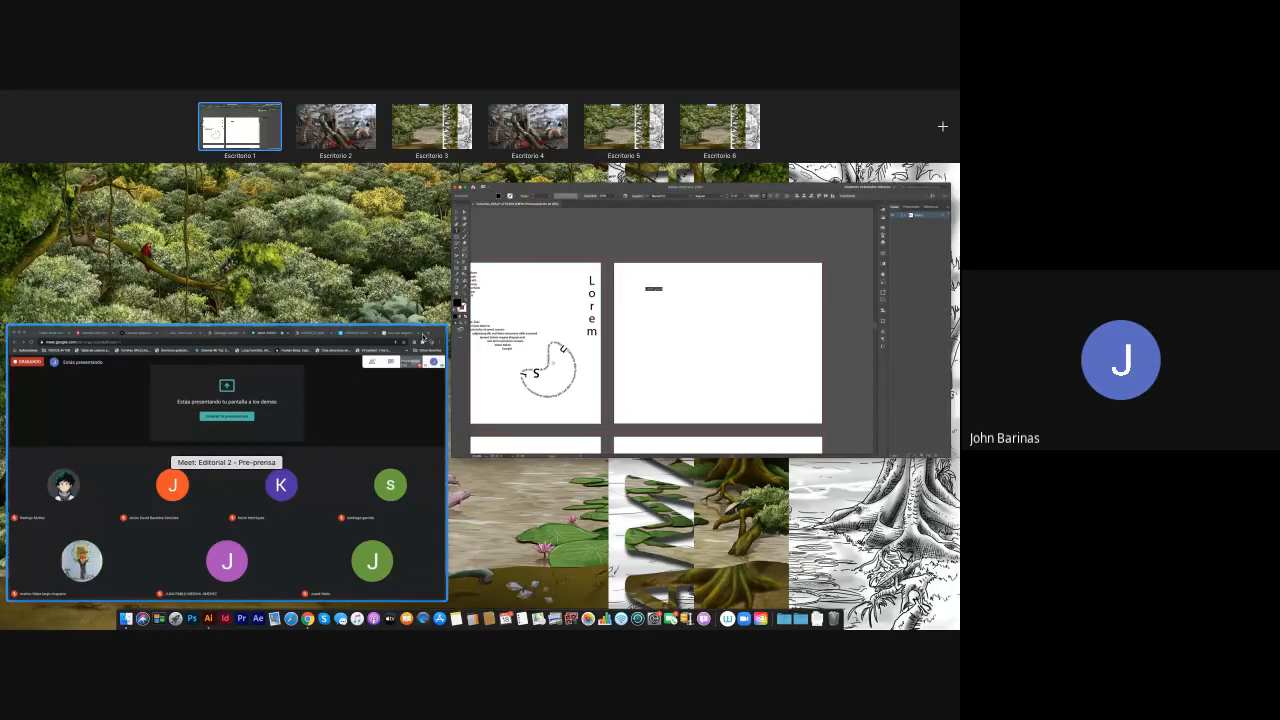
{"action": "left_click", "coordinate": [423, 338]}
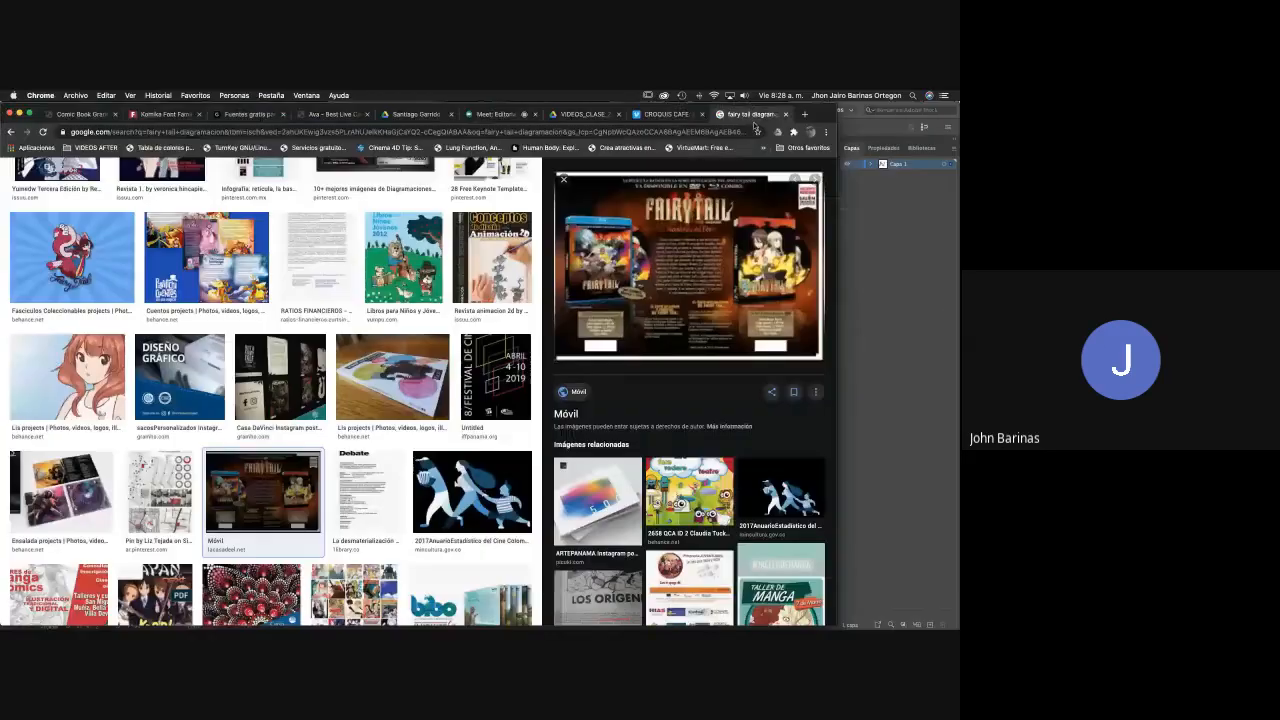
{"action": "scroll", "coordinate": [420, 400], "scroll_direction": "up", "scroll_amount": 10}
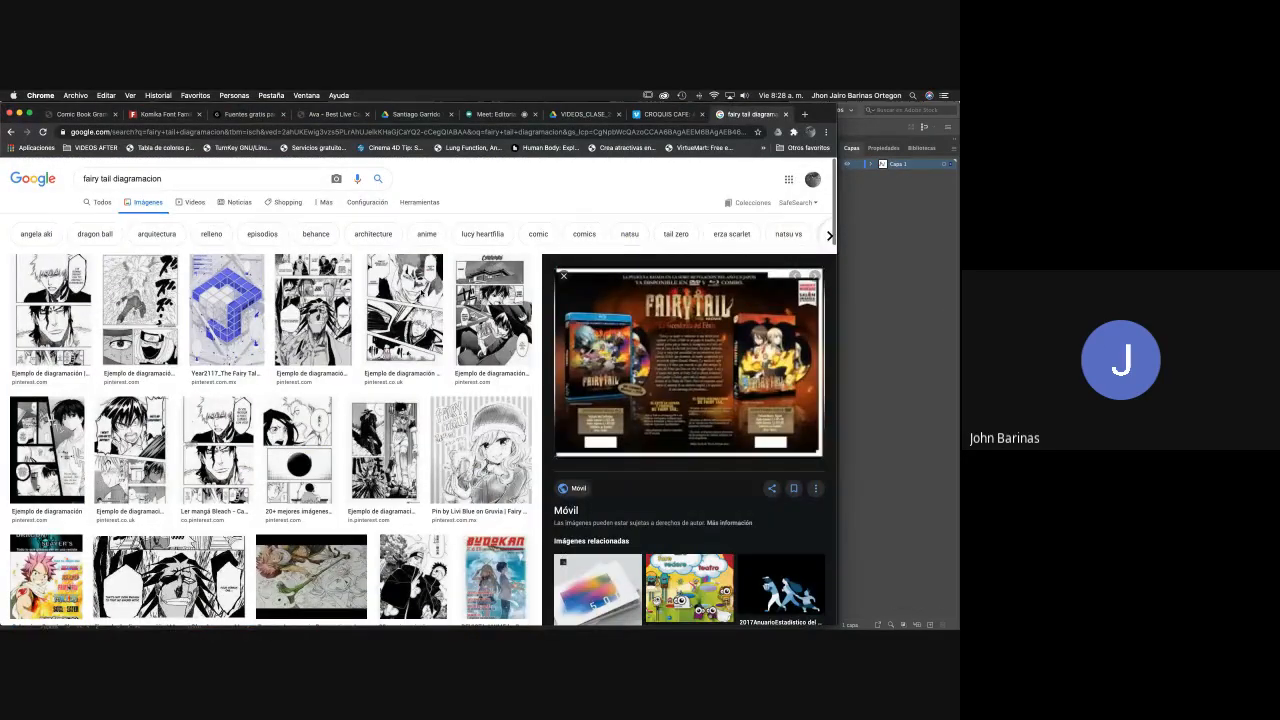
{"action": "left_click_drag", "start_coordinate": [110, 178], "coordinate": [80, 180]}
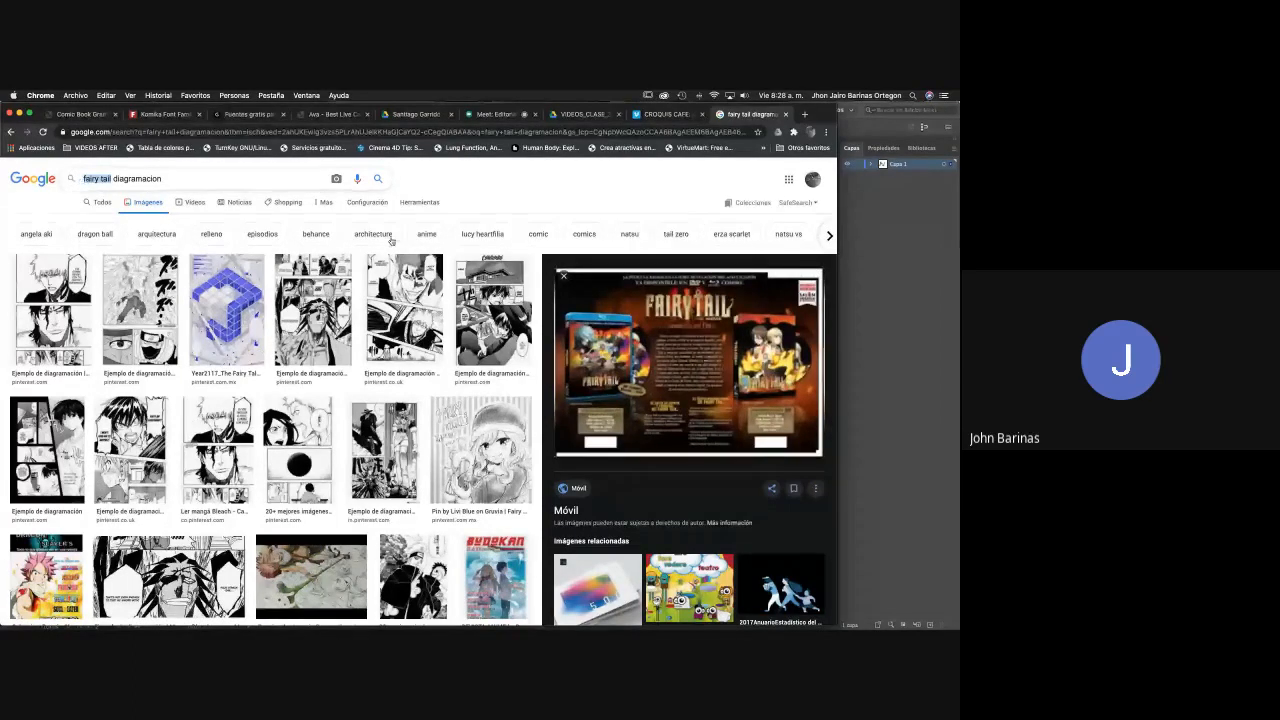
Back in Illustrator, replace the placeholder text with "fairy tail" and scale it up to about 113 pt.
{"action": "left_click", "coordinate": [923, 238]}
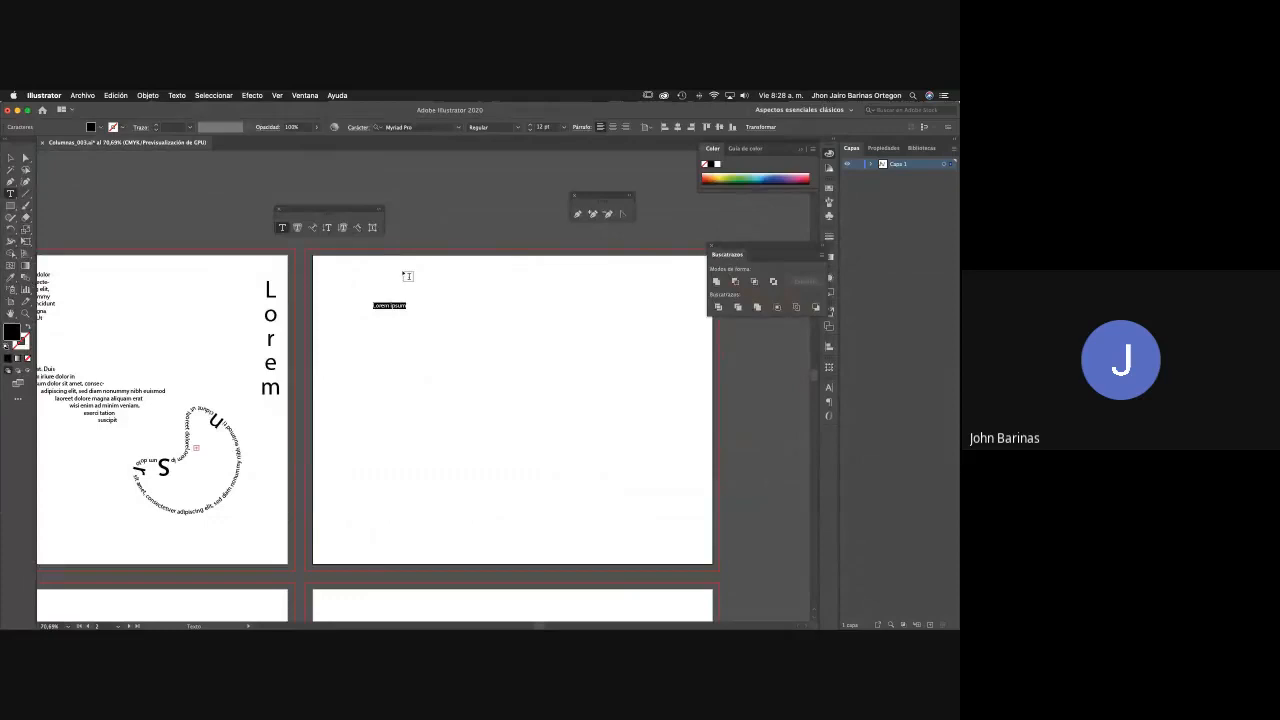
{"action": "type", "text": "fairy tail"}
{"action": "left_click", "coordinate": [10, 157]}
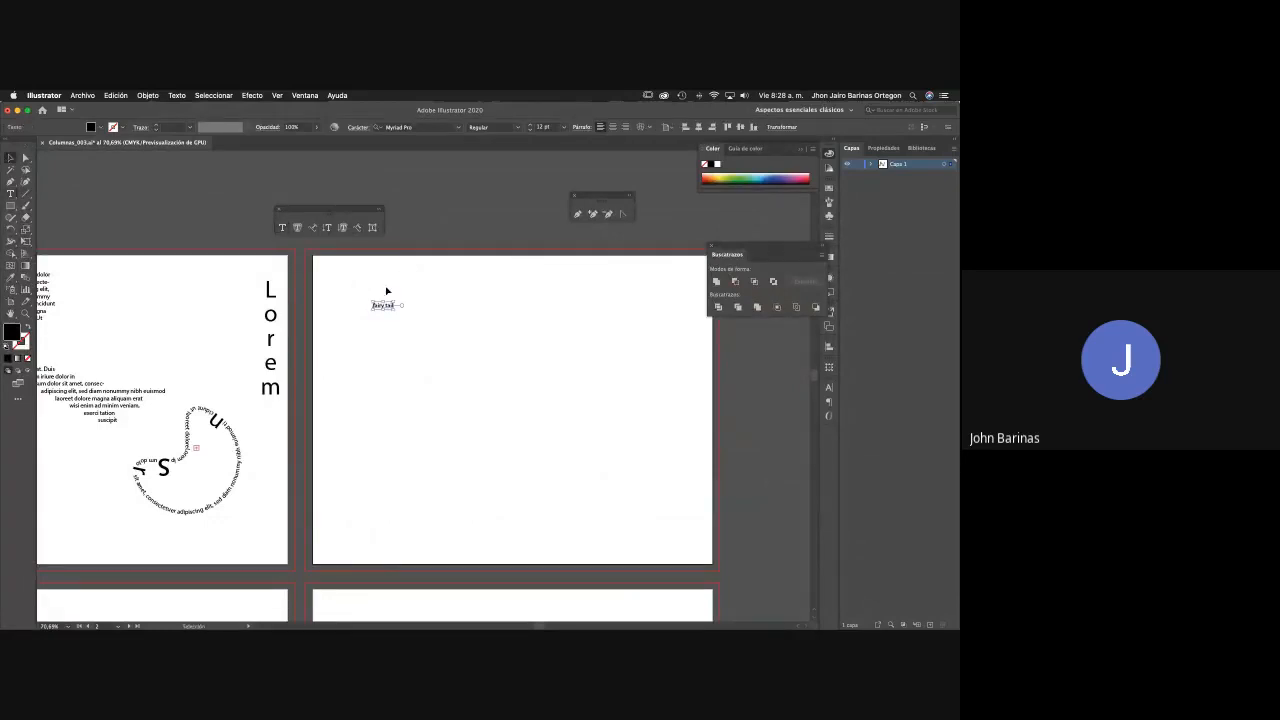
{"action": "left_click_drag", "start_coordinate": [394, 310], "coordinate": [572, 376]}
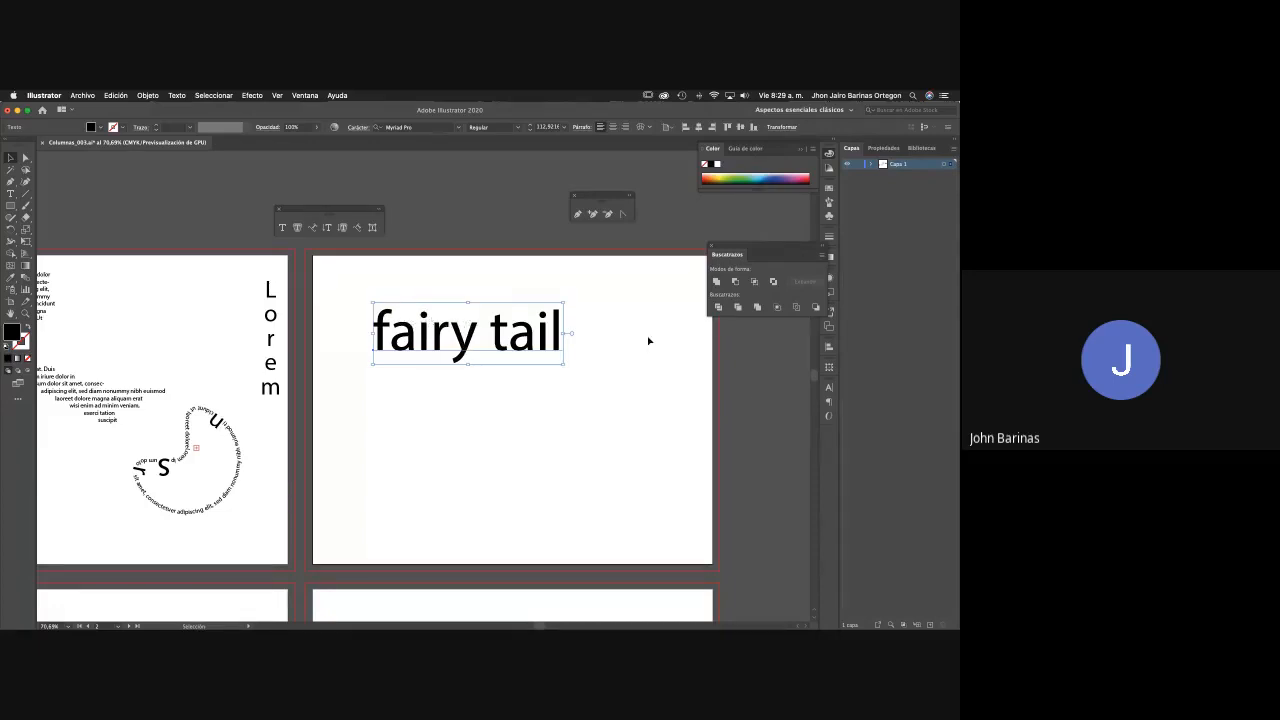
Float the Character and Paragraph panels separately on either side of the title text and move Pathfinder above the artboard.
{"action": "left_click", "coordinate": [828, 387]}
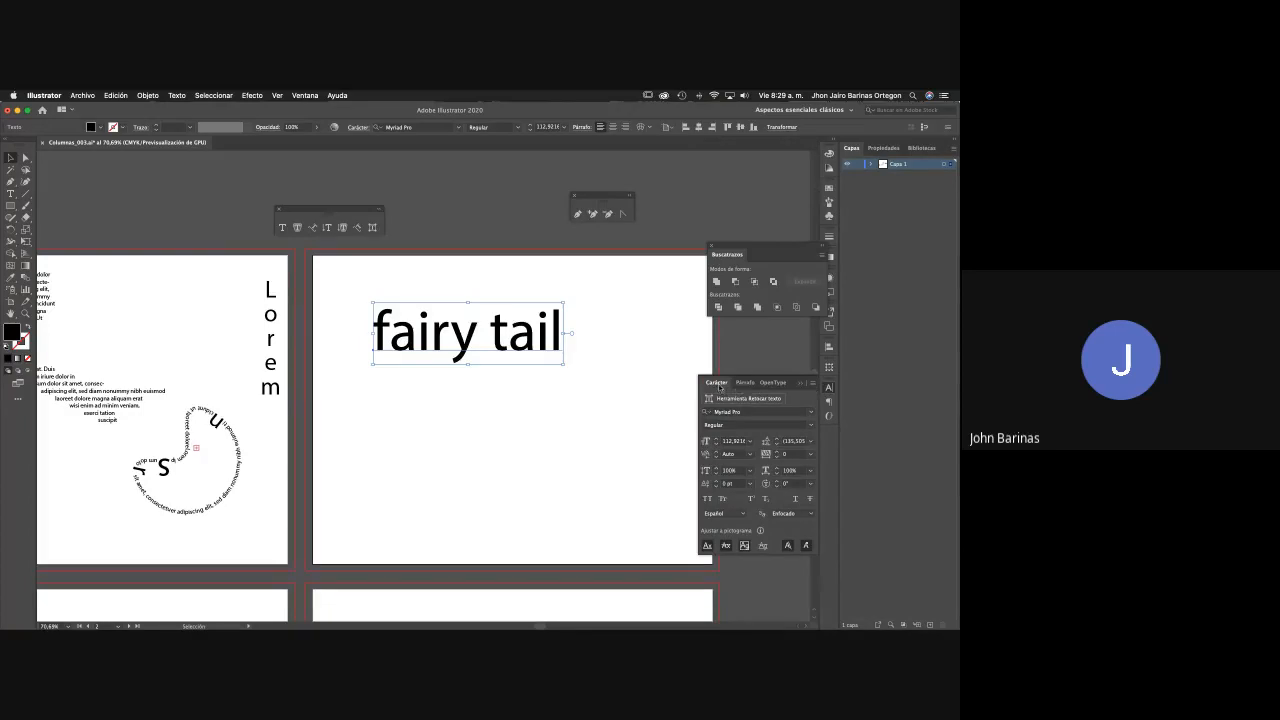
{"action": "left_click_drag", "start_coordinate": [717, 383], "coordinate": [248, 280]}
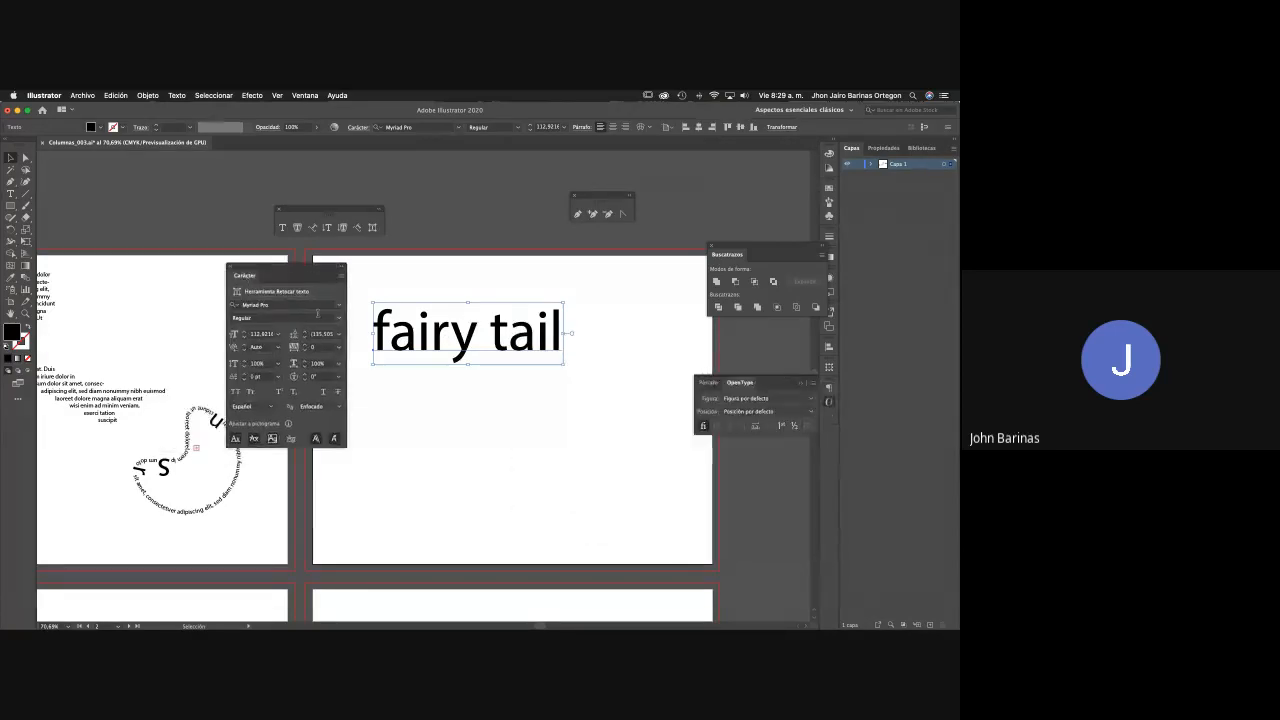
{"action": "mouse_move", "coordinate": [708, 383]}
{"action": "left_mouse_down"}
{"action": "mouse_move", "coordinate": [565, 415]}
{"action": "mouse_move", "coordinate": [583, 329]}
{"action": "mouse_move", "coordinate": [437, 246]}
{"action": "mouse_move", "coordinate": [380, 252]}
{"action": "mouse_move", "coordinate": [662, 300]}
{"action": "mouse_move", "coordinate": [667, 338]}
{"action": "left_mouse_up"}
{"action": "left_click", "coordinate": [830, 390]}
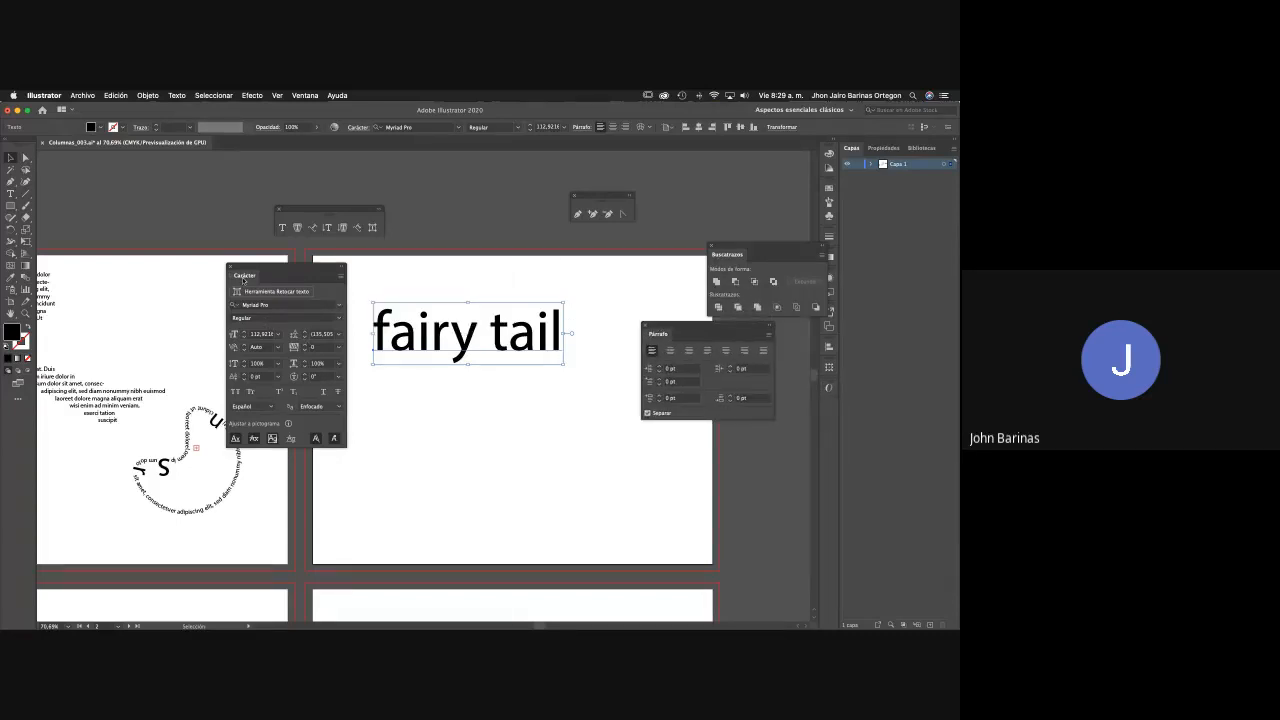
{"action": "mouse_move", "coordinate": [246, 279]}
{"action": "left_mouse_down"}
{"action": "mouse_move", "coordinate": [286, 280]}
{"action": "mouse_move", "coordinate": [254, 280]}
{"action": "left_mouse_up"}
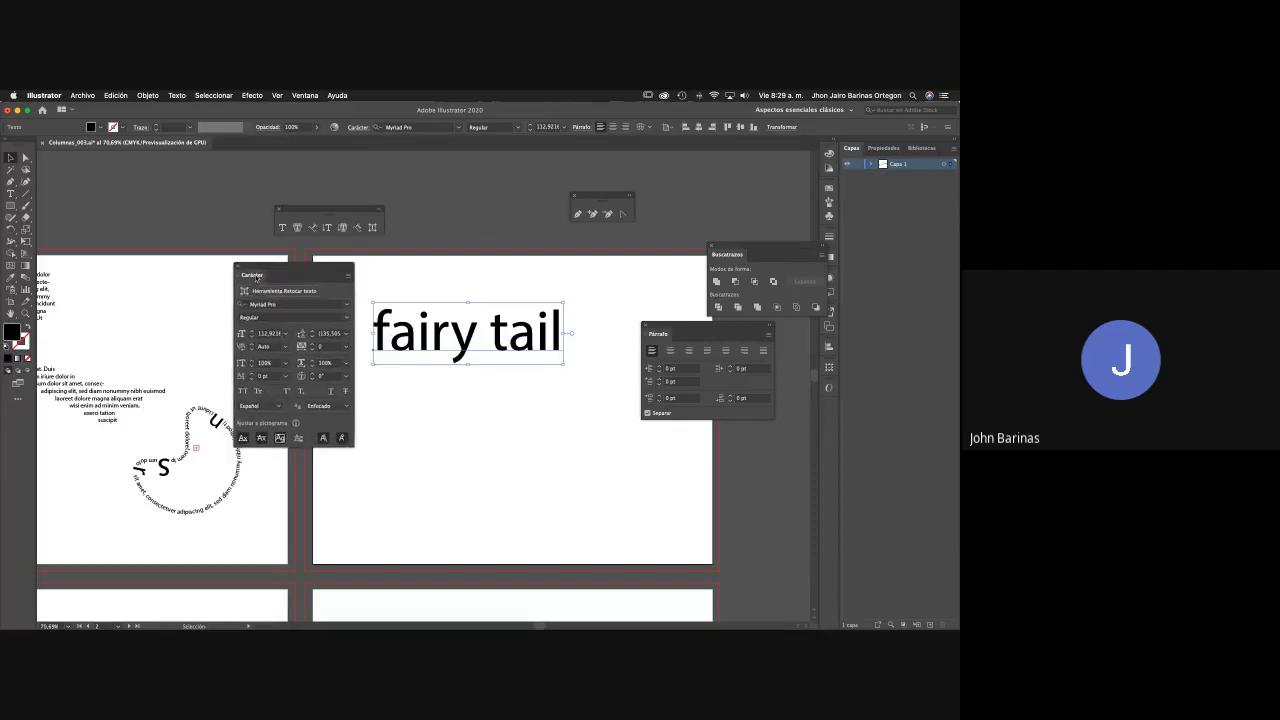
{"action": "left_click_drag", "start_coordinate": [749, 258], "coordinate": [709, 172]}
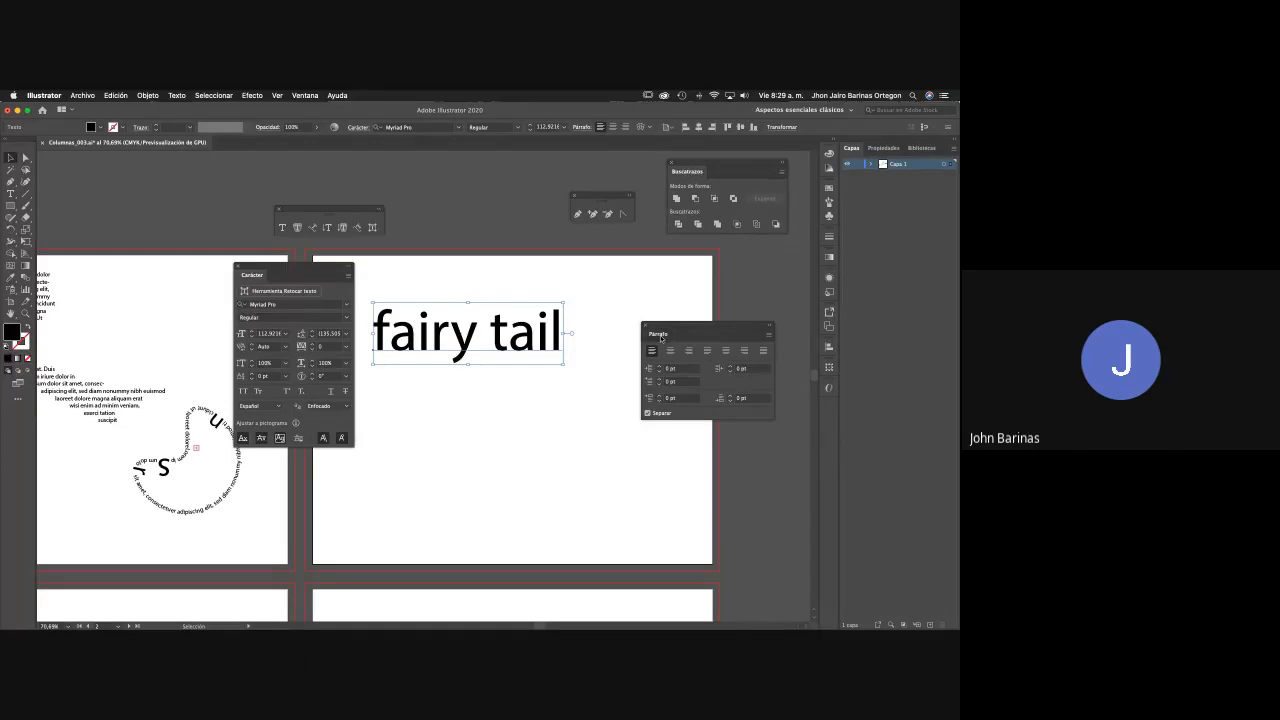
{"action": "left_click_drag", "start_coordinate": [666, 334], "coordinate": [699, 306]}
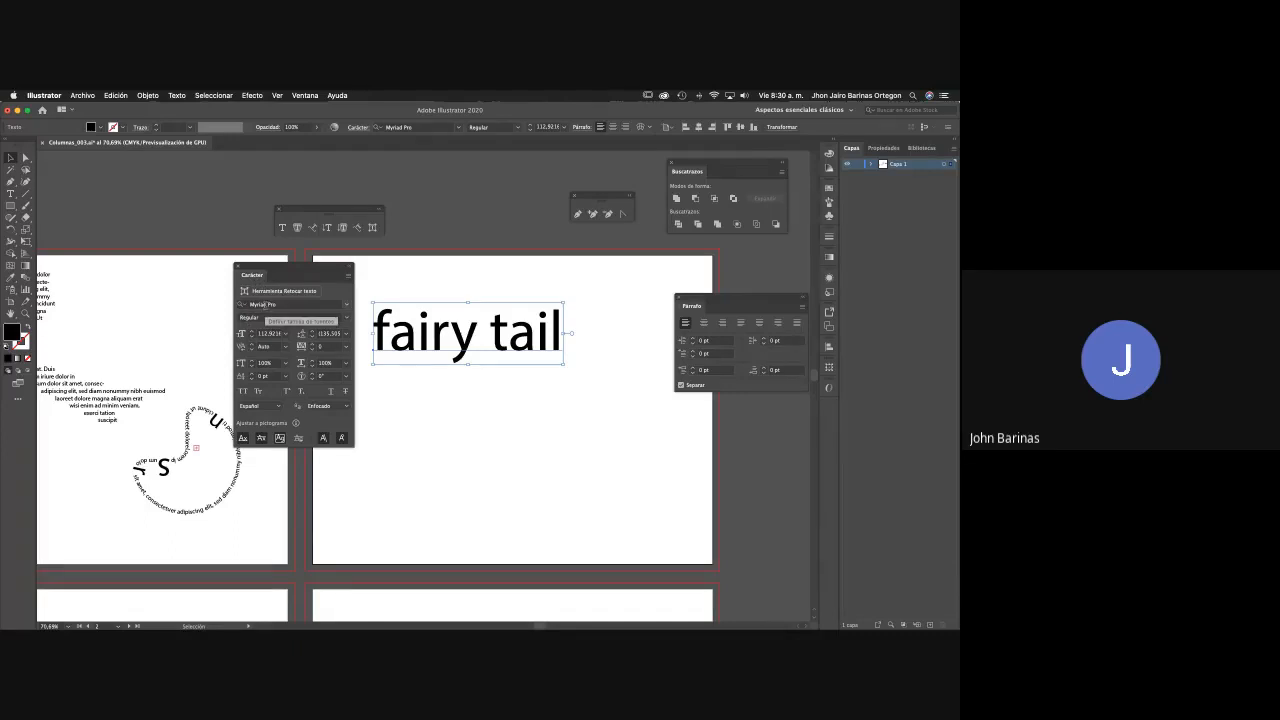
Change the font of the "fairy tail" text to ChunkFiveEx and deselect it.
{"action": "left_click", "coordinate": [265, 304]}
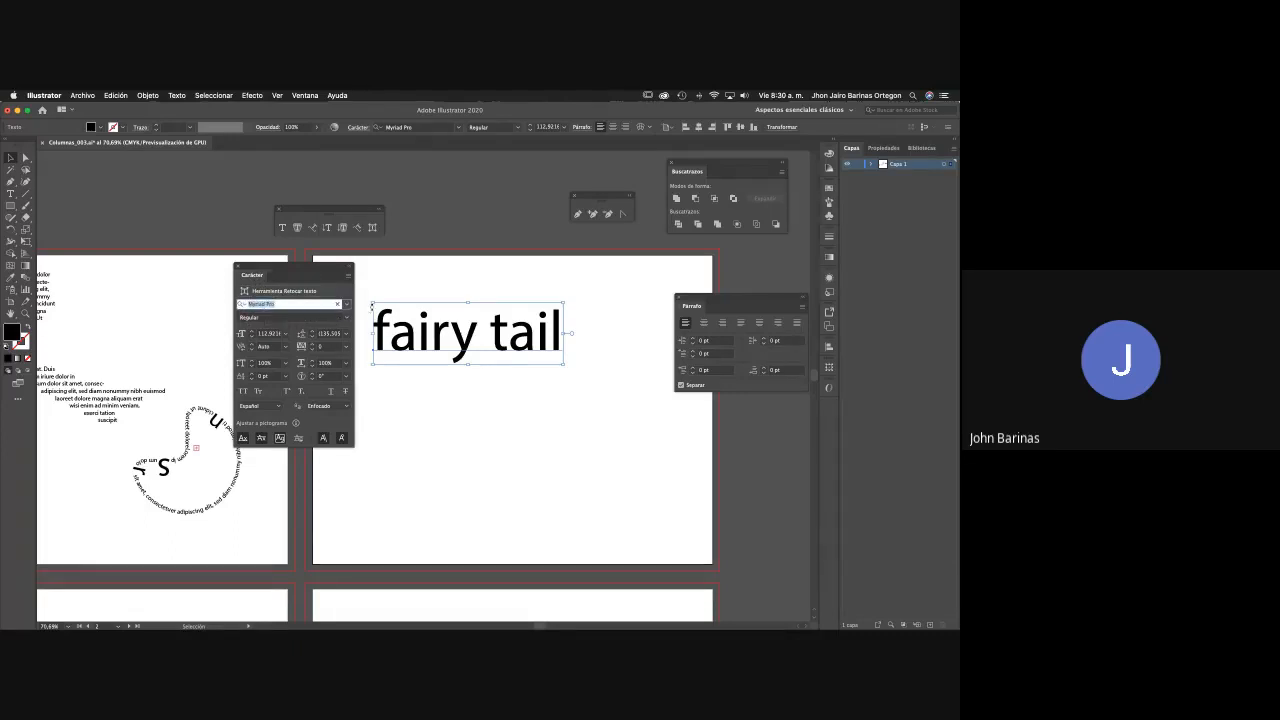
{"action": "left_click", "coordinate": [346, 305]}
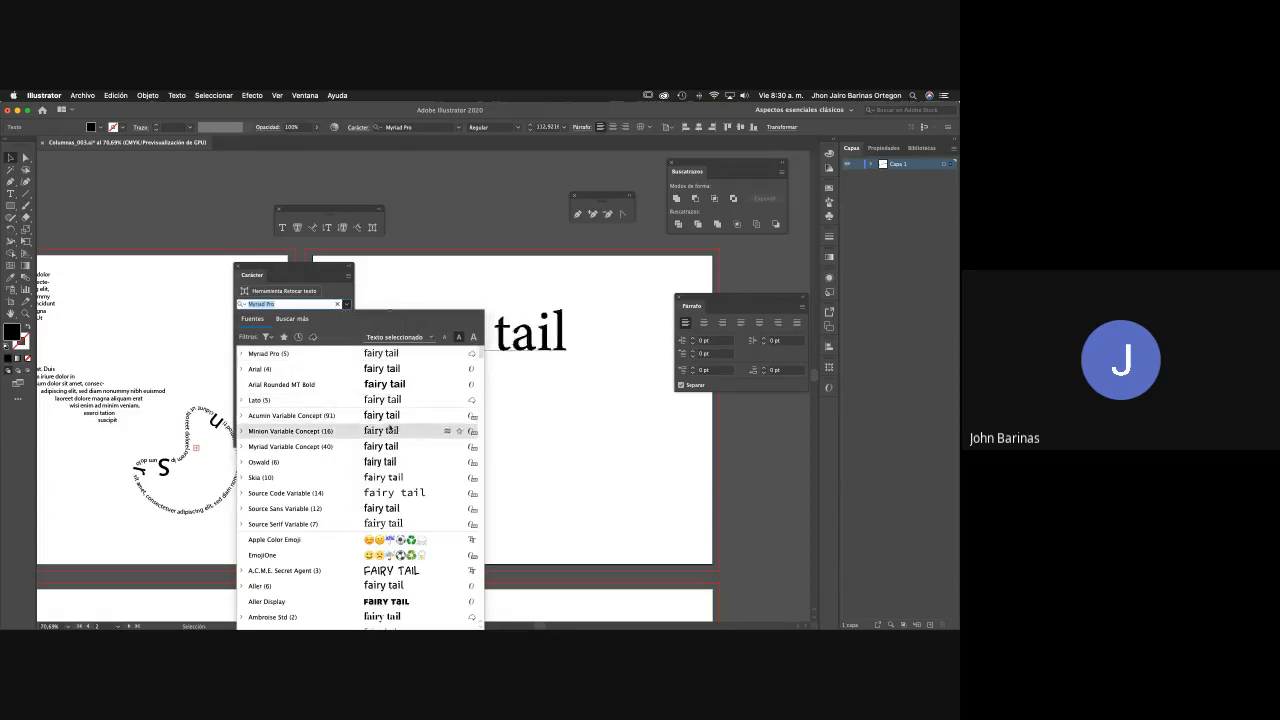
{"action": "scroll", "coordinate": [393, 513], "scroll_direction": "down", "scroll_amount": 15}
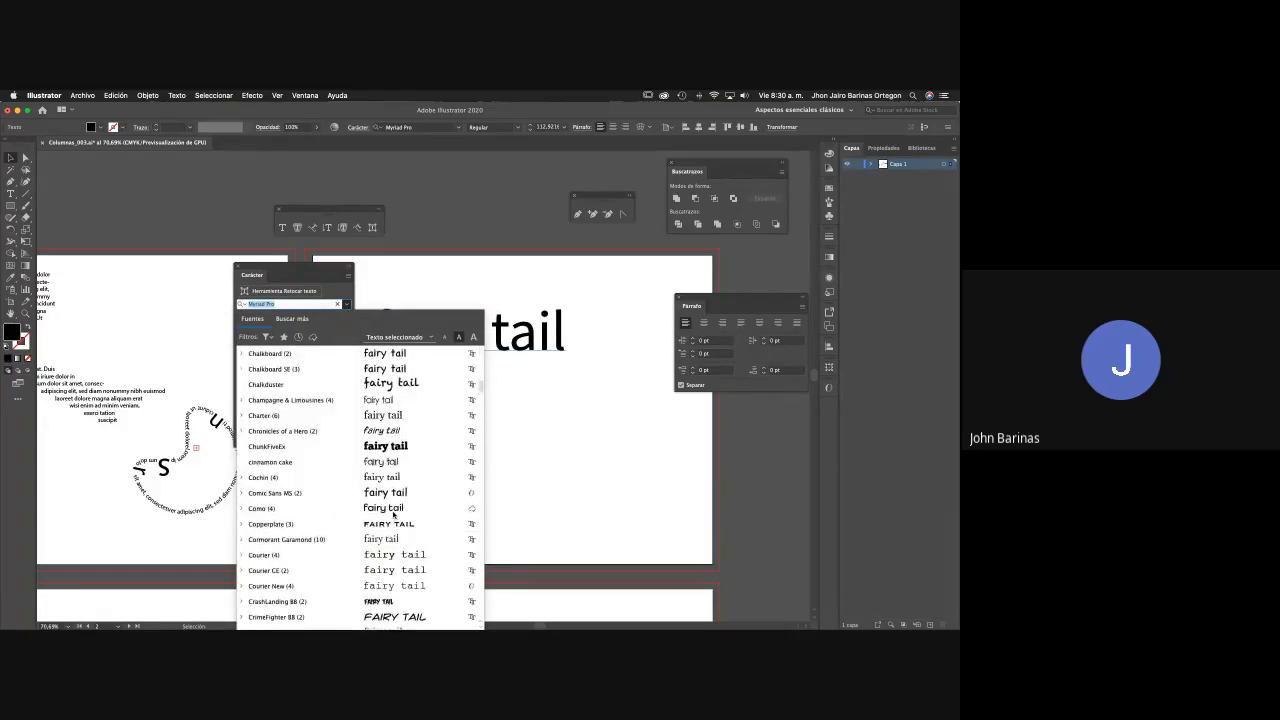
{"action": "left_click", "coordinate": [383, 446]}
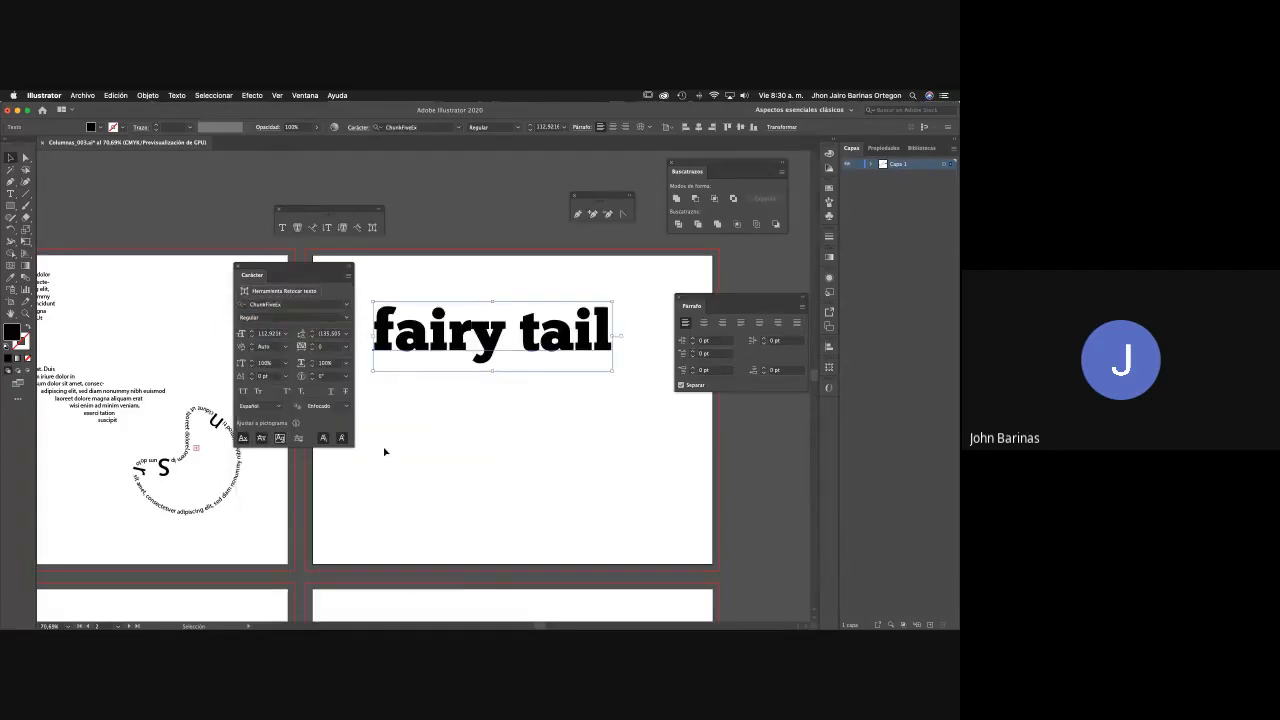
{"action": "left_click", "coordinate": [401, 227]}
Switch to Chrome and shorten the image search query to "fairy tail", running the new search.
{"action": "key", "text": "ctrl+Up"}
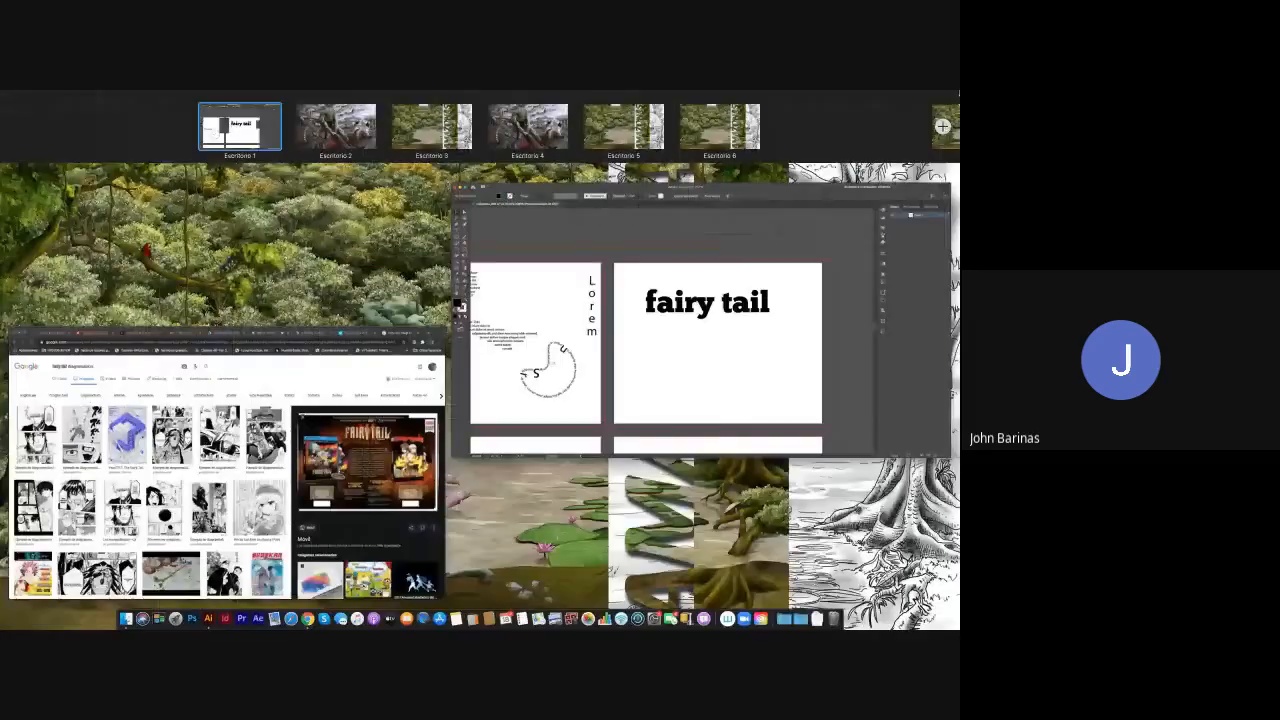
{"action": "left_click", "coordinate": [225, 460]}
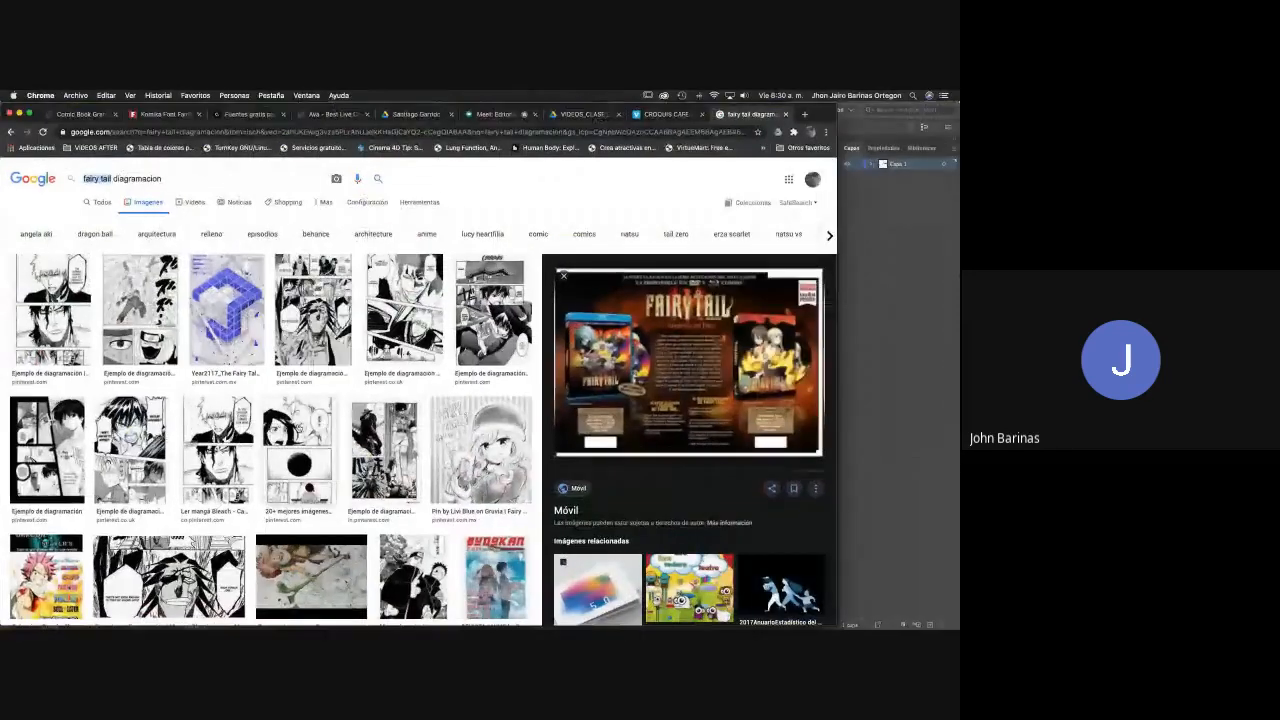
{"action": "left_click", "coordinate": [179, 178]}
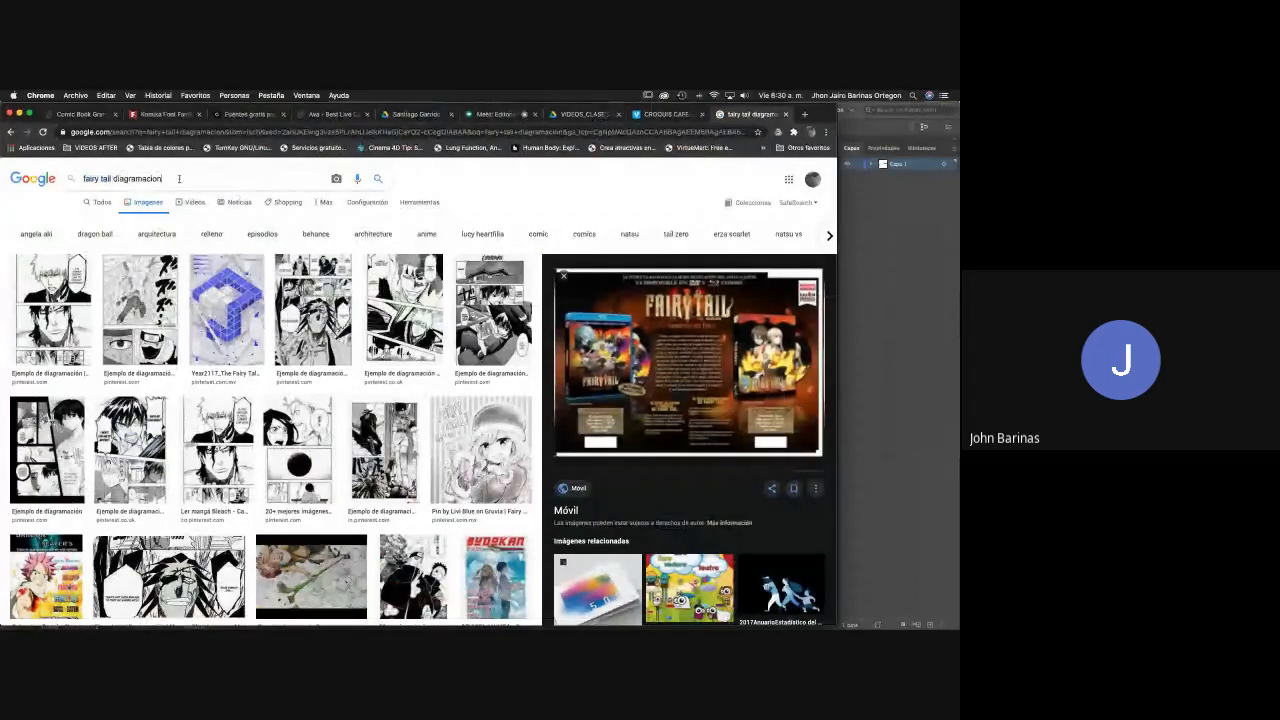
{"action": "key", "text": "BackSpace"}
{"action": "key", "text": "BackSpace"}
{"action": "key", "text": "BackSpace"}
{"action": "key", "text": "BackSpace"}
{"action": "key", "text": "BackSpace"}
{"action": "key", "text": "BackSpace"}
{"action": "key", "text": "BackSpace"}
{"action": "key", "text": "BackSpace"}
{"action": "key", "text": "BackSpace"}
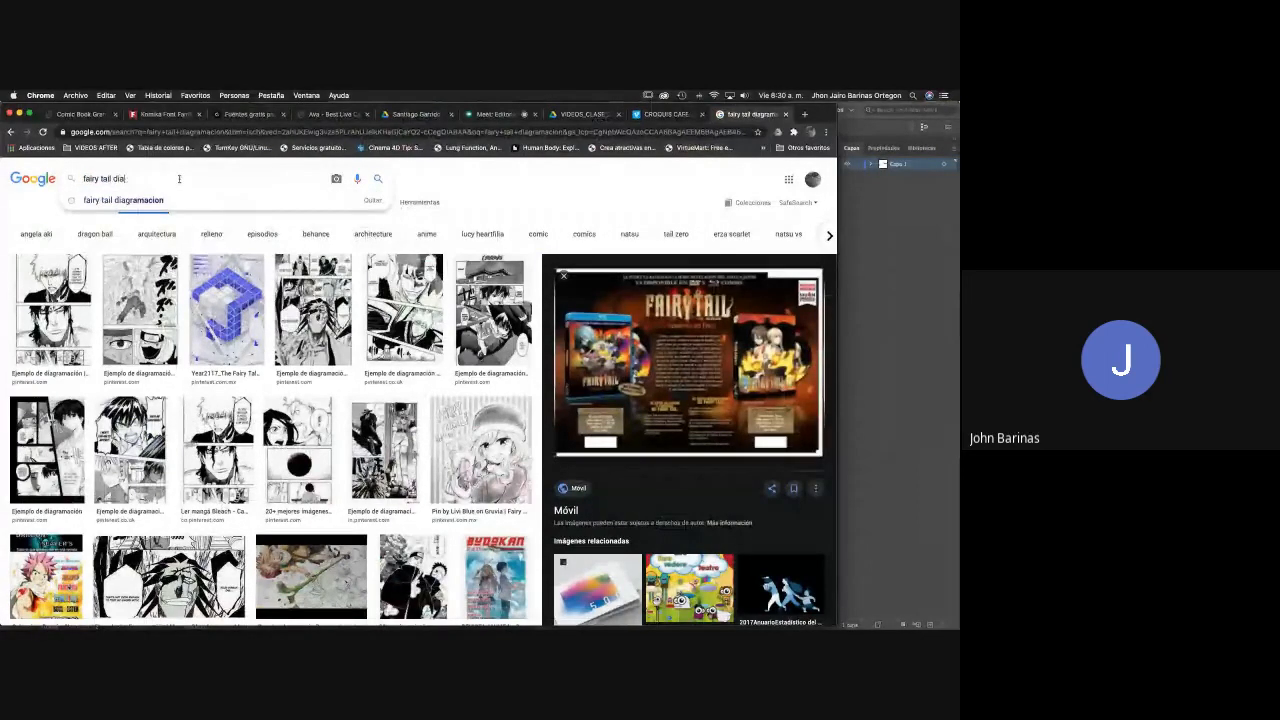
{"action": "key", "text": "BackSpace"}
{"action": "key", "text": "BackSpace"}
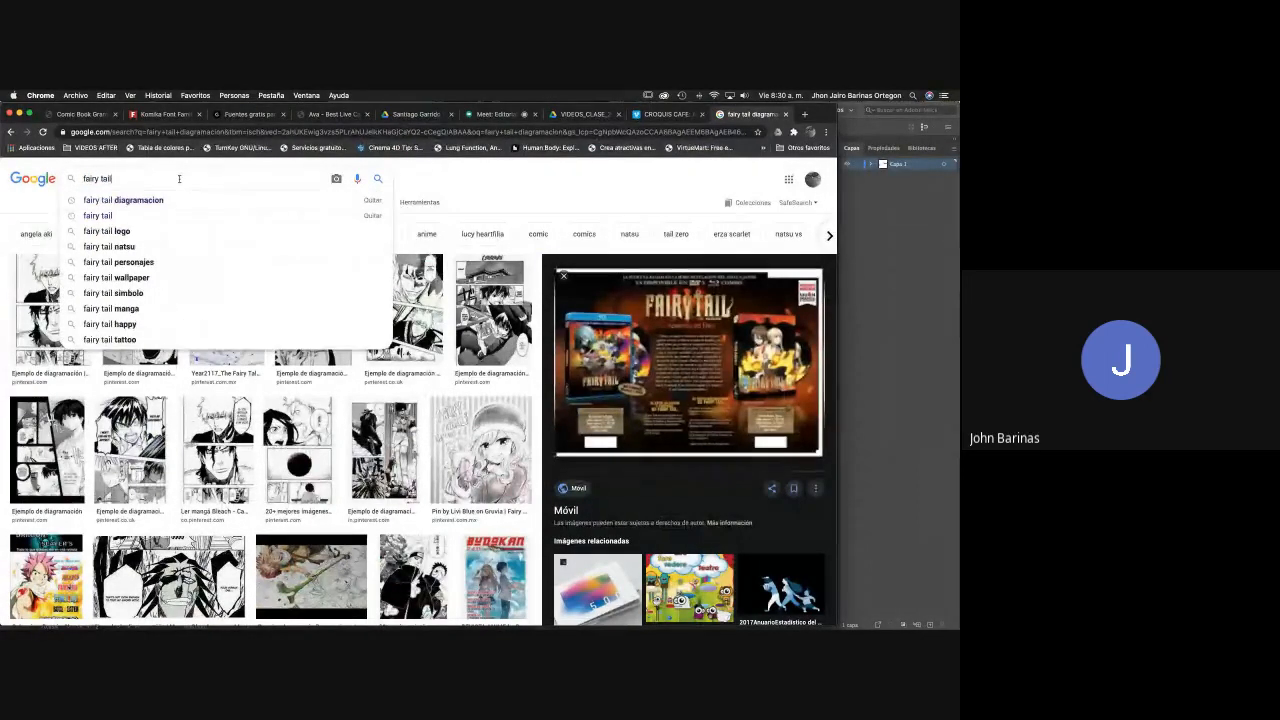
{"action": "key", "text": "Return"}
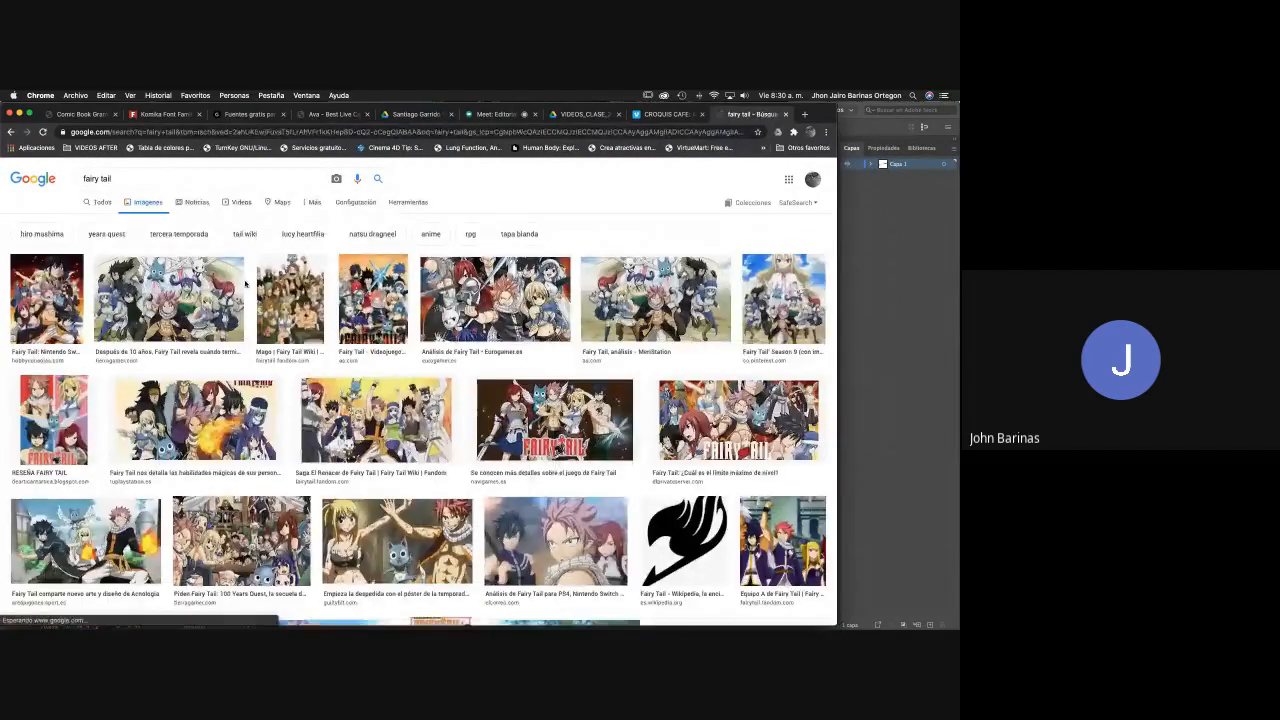
Look through the "fairy tail" image results for a clear version of the series logo.
{"action": "scroll", "coordinate": [243, 282], "scroll_direction": "down", "scroll_amount": 3}
{"action": "scroll", "coordinate": [245, 285], "scroll_direction": "down", "scroll_amount": 5}
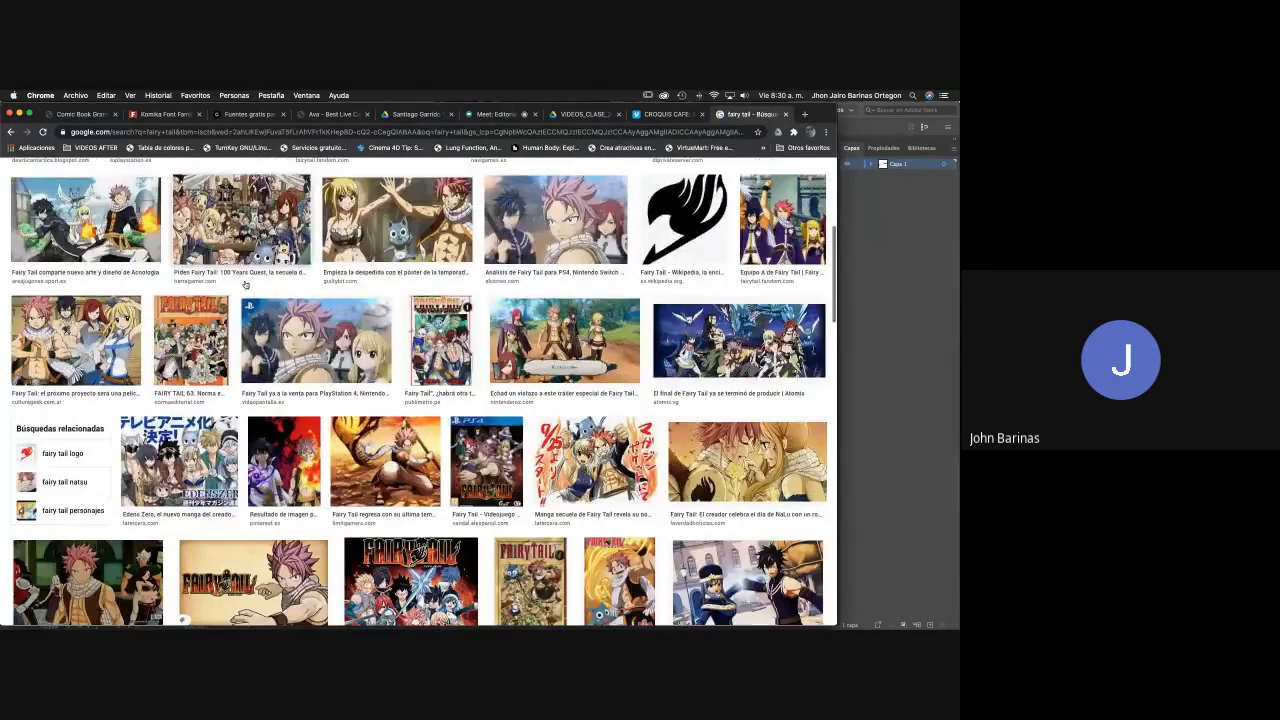
{"action": "scroll", "coordinate": [248, 283], "scroll_direction": "down", "scroll_amount": 5}
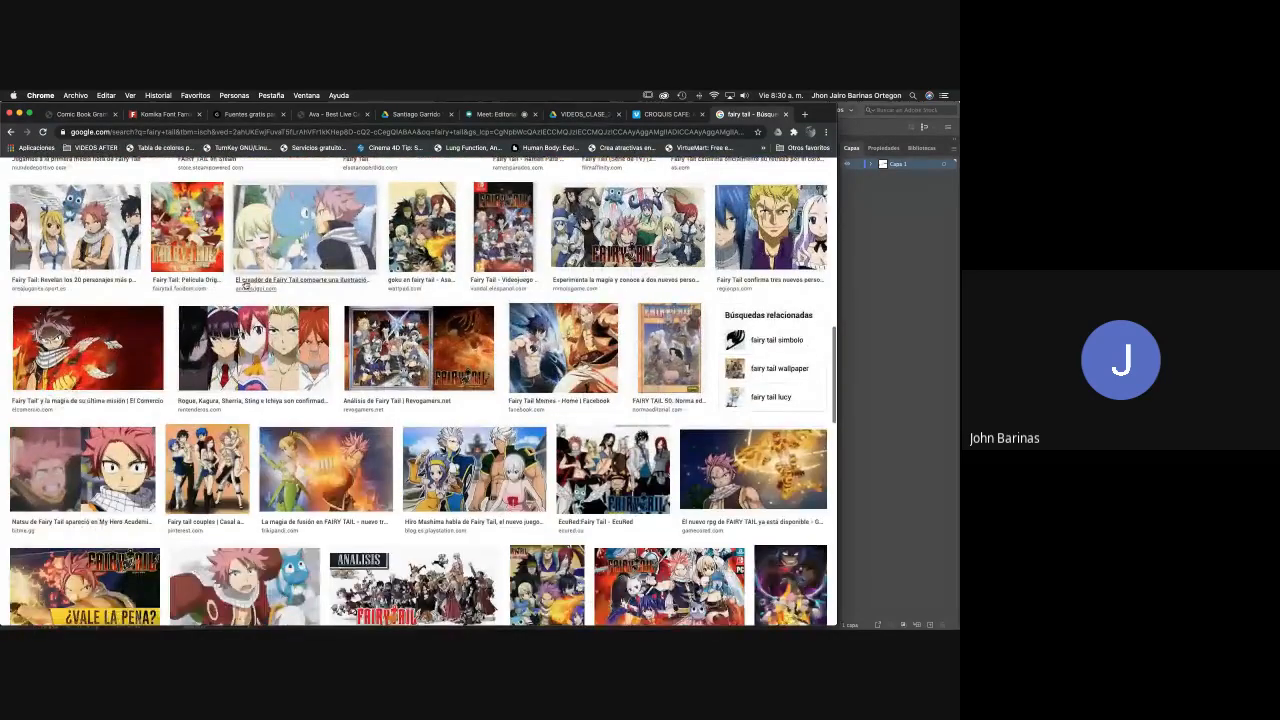
{"action": "scroll", "coordinate": [245, 285], "scroll_direction": "up", "scroll_amount": 6}
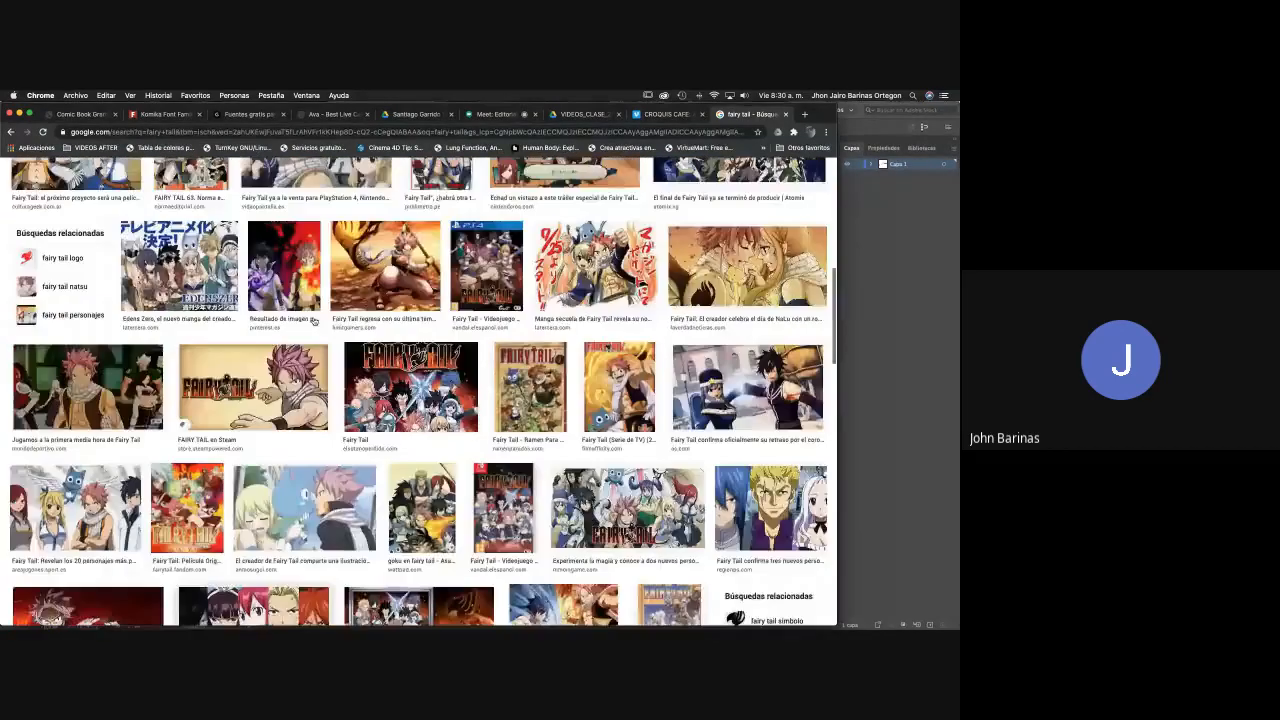
{"action": "scroll", "coordinate": [313, 320], "scroll_direction": "up", "scroll_amount": 1}
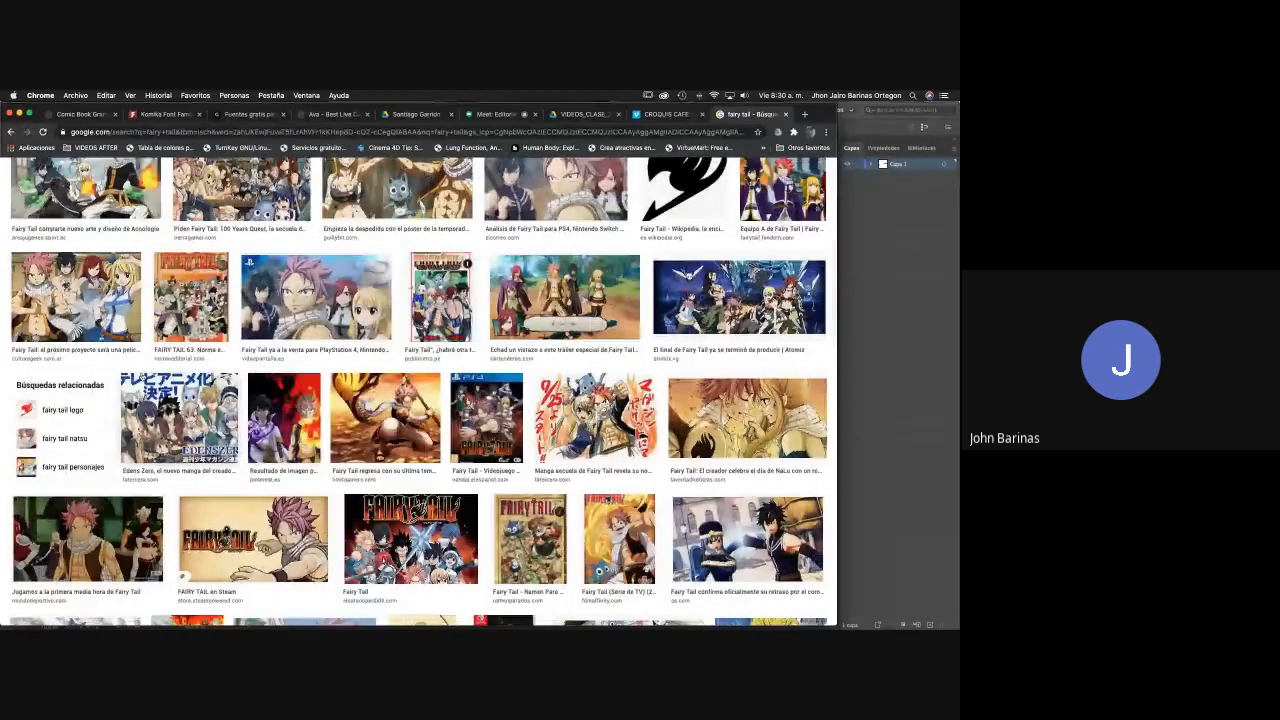
{"action": "scroll", "coordinate": [313, 320], "scroll_direction": "up", "scroll_amount": 4}
{"action": "scroll", "coordinate": [142, 376], "scroll_direction": "up", "scroll_amount": 2}
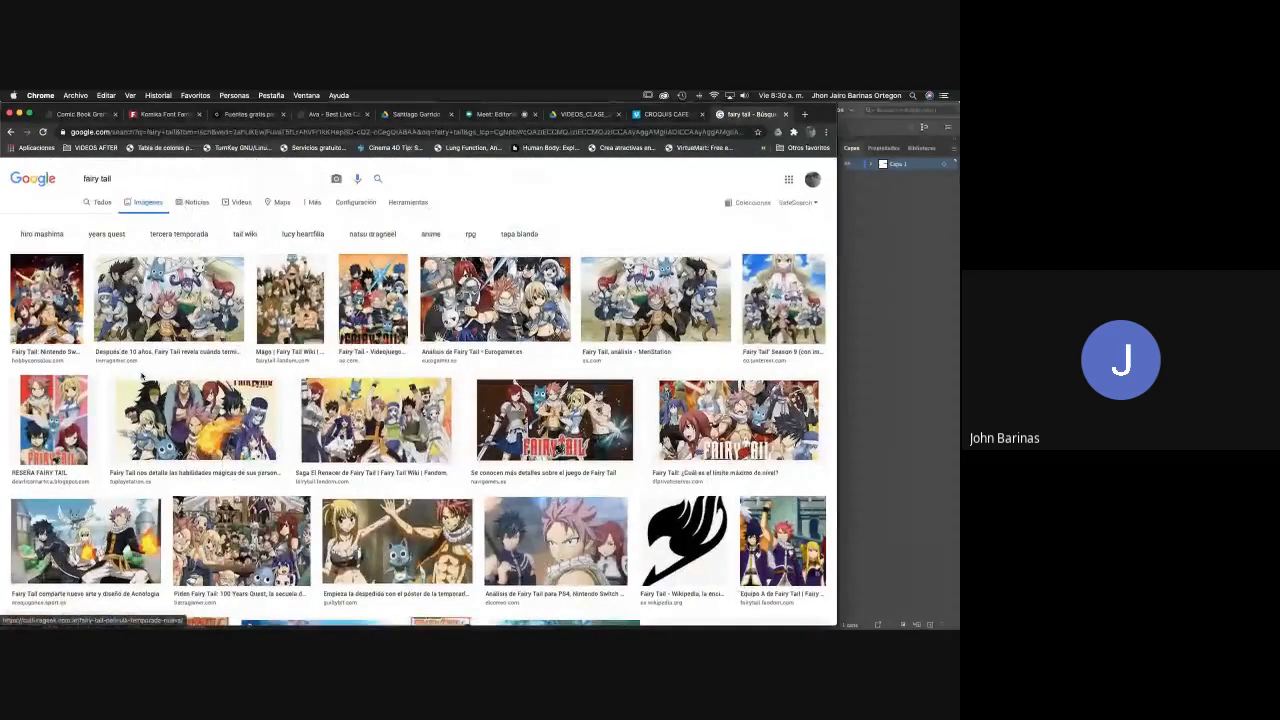
{"action": "scroll", "coordinate": [142, 376], "scroll_direction": "down", "scroll_amount": 10}
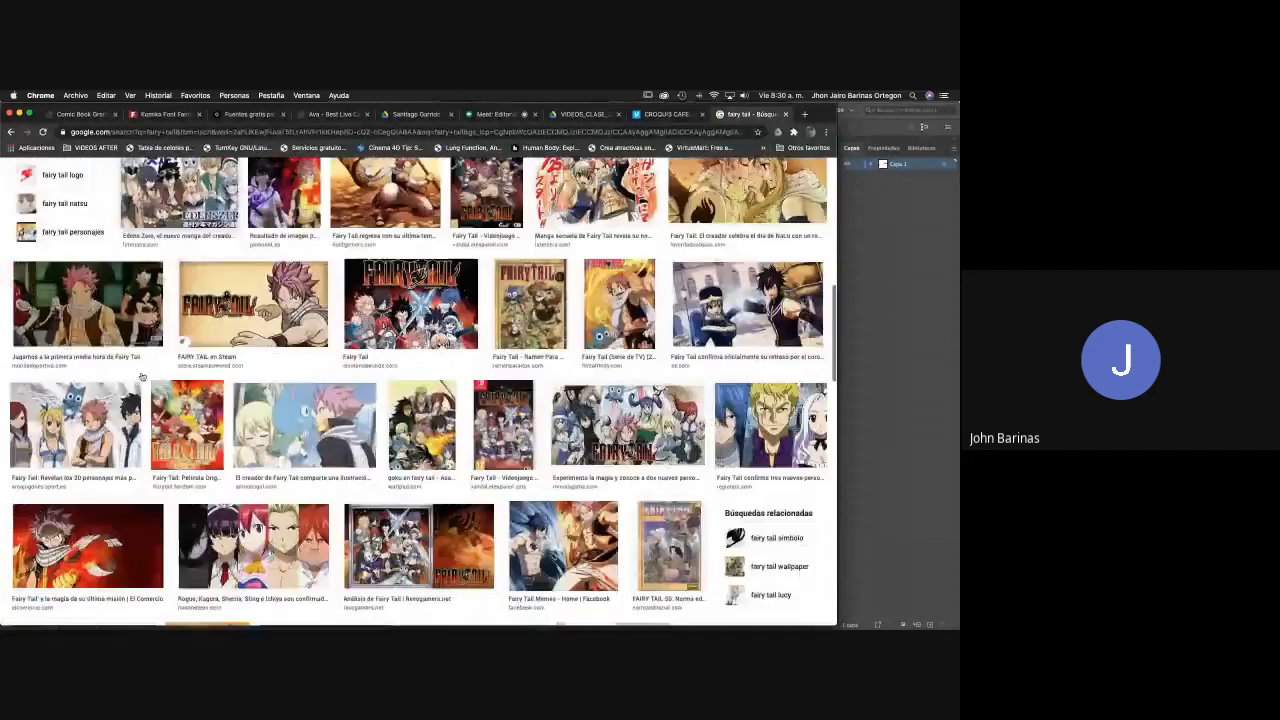
{"action": "scroll", "coordinate": [142, 376], "scroll_direction": "down", "scroll_amount": 3}
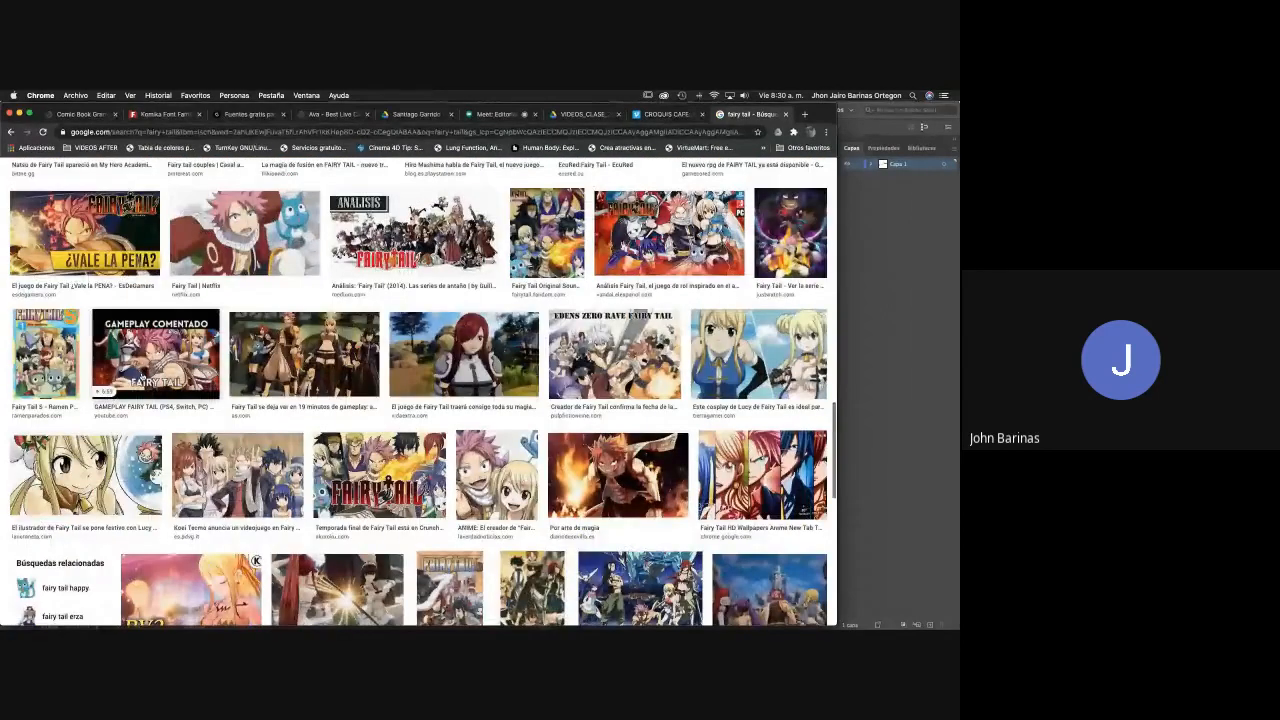
{"action": "scroll", "coordinate": [142, 376], "scroll_direction": "down", "scroll_amount": 4}
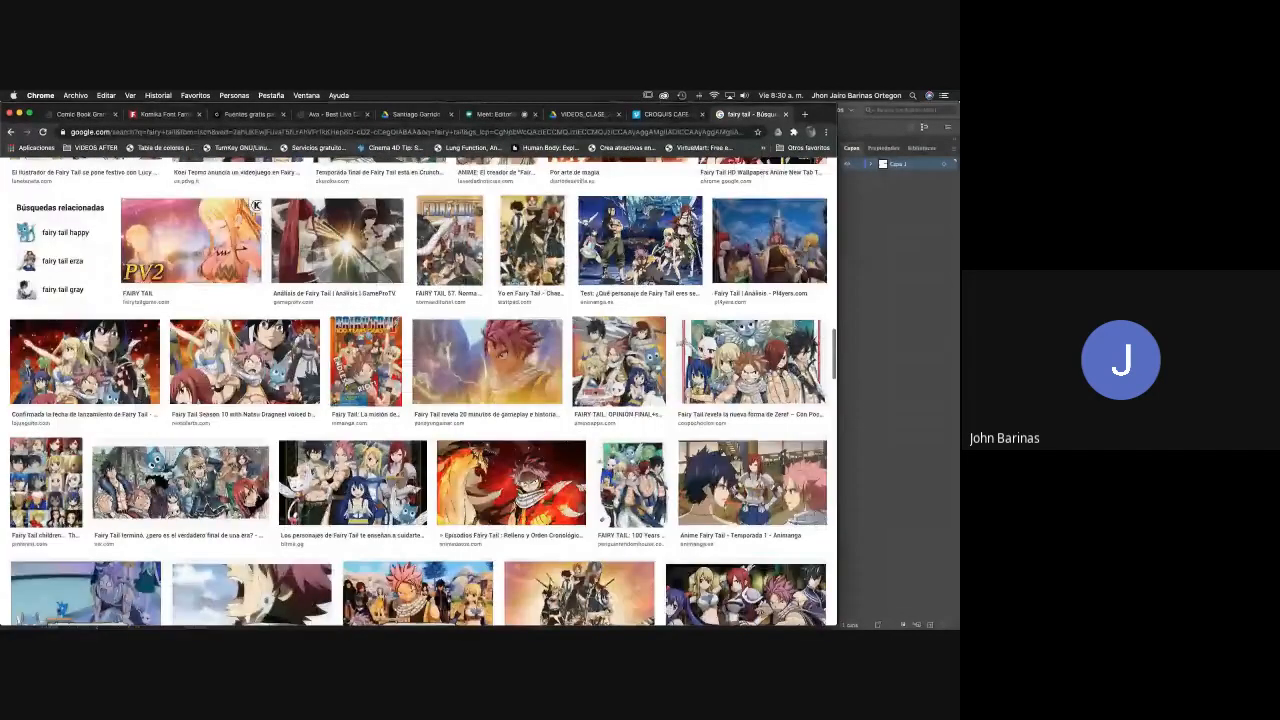
{"action": "scroll", "coordinate": [142, 376], "scroll_direction": "down", "scroll_amount": 4}
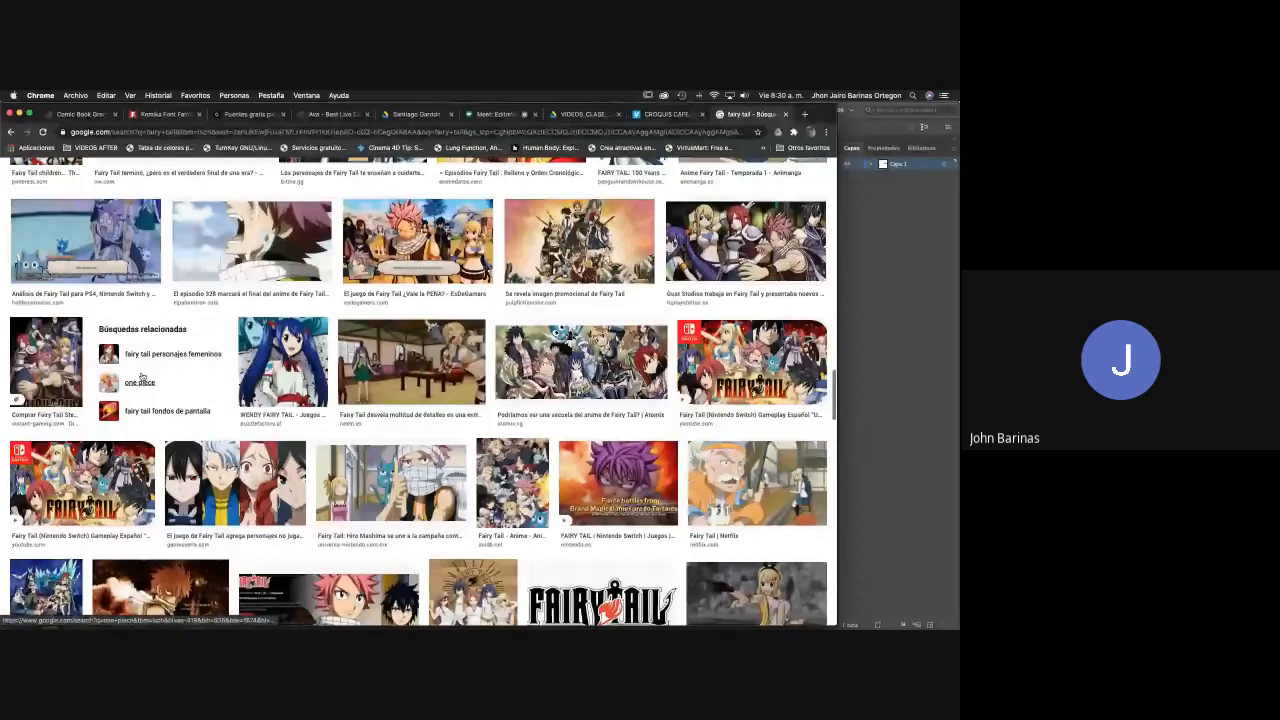
{"action": "scroll", "coordinate": [732, 423], "scroll_direction": "down", "scroll_amount": 2}
Copy the black Fairy Tail logo with the orange emblem from the 1000marcas result, then switch to Illustrator and paste it.
{"action": "left_click", "coordinate": [630, 380]}
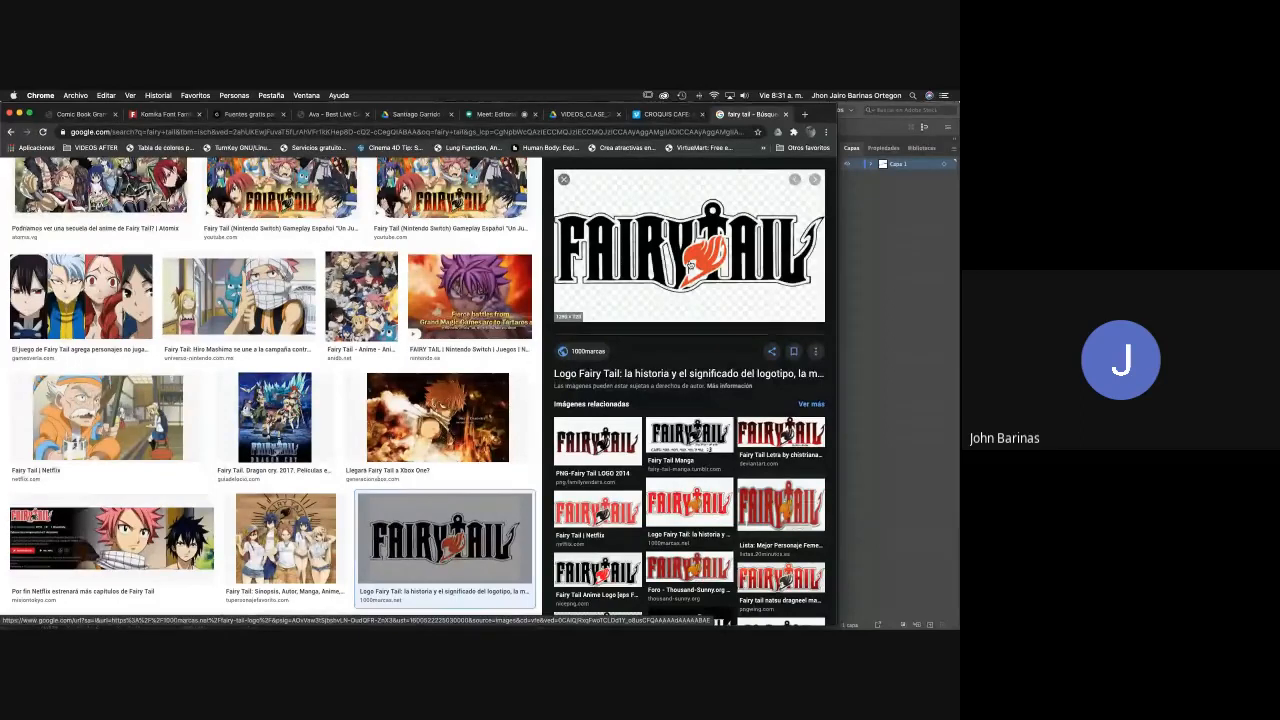
{"action": "right_click", "coordinate": [689, 262]}
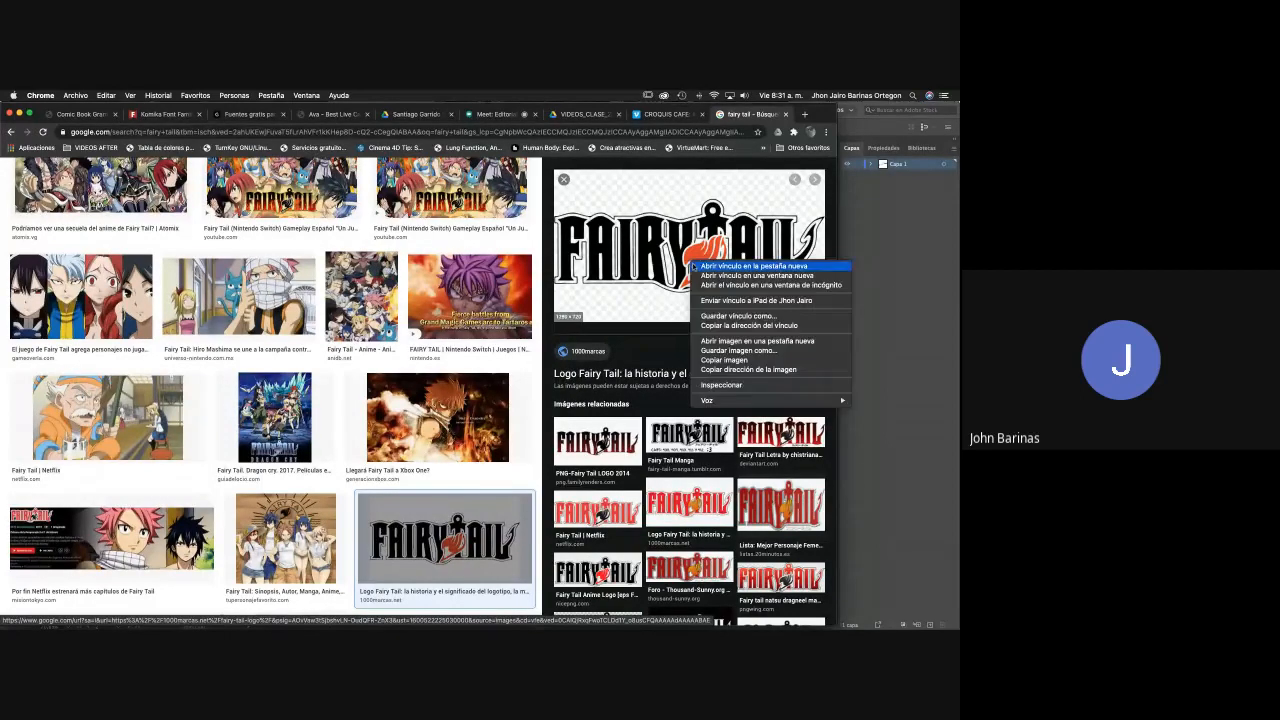
{"action": "left_click", "coordinate": [730, 360]}
{"action": "left_click", "coordinate": [878, 311]}
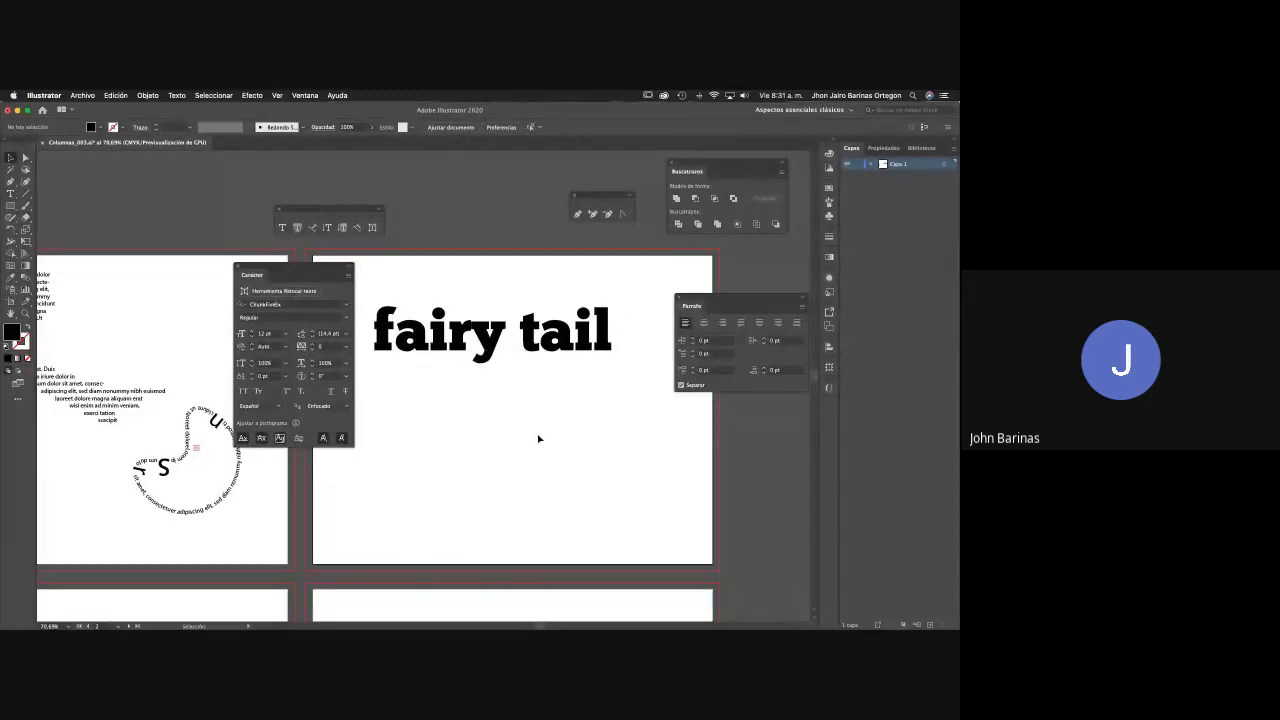
{"action": "key", "text": "super+v"}
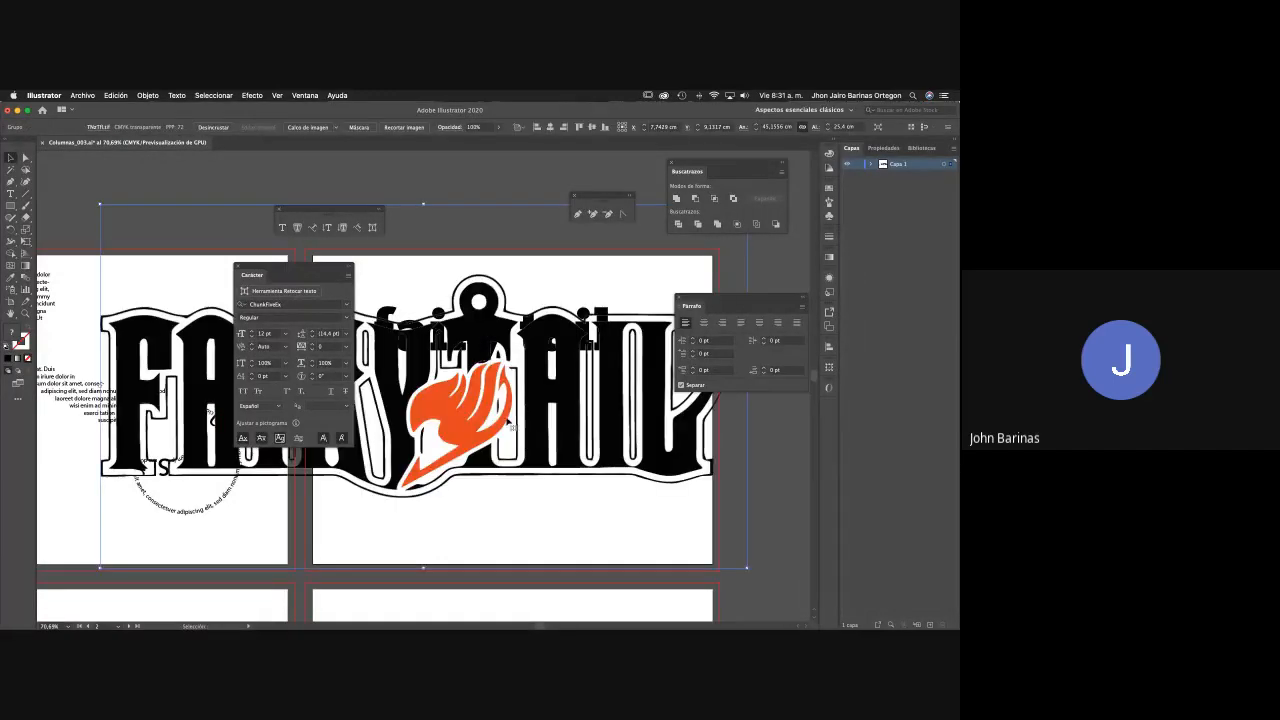
Move the pasted logo onto the empty canvas beside the artboards and place the Character panel below the Paragraph panel.
{"action": "scroll", "coordinate": [531, 447], "scroll_direction": "down", "scroll_amount": 3}
{"action": "scroll", "coordinate": [531, 447], "scroll_direction": "left", "scroll_amount": 3}
{"action": "left_click_drag", "start_coordinate": [584, 335], "coordinate": [352, 420]}
{"action": "scroll", "coordinate": [485, 605], "scroll_direction": "down", "scroll_amount": 3}
{"action": "scroll", "coordinate": [485, 605], "scroll_direction": "left", "scroll_amount": 4}
{"action": "left_click_drag", "start_coordinate": [318, 274], "coordinate": [777, 449]}
{"action": "left_click_drag", "start_coordinate": [525, 398], "coordinate": [168, 343]}
{"action": "left_click_drag", "start_coordinate": [293, 376], "coordinate": [528, 384]}
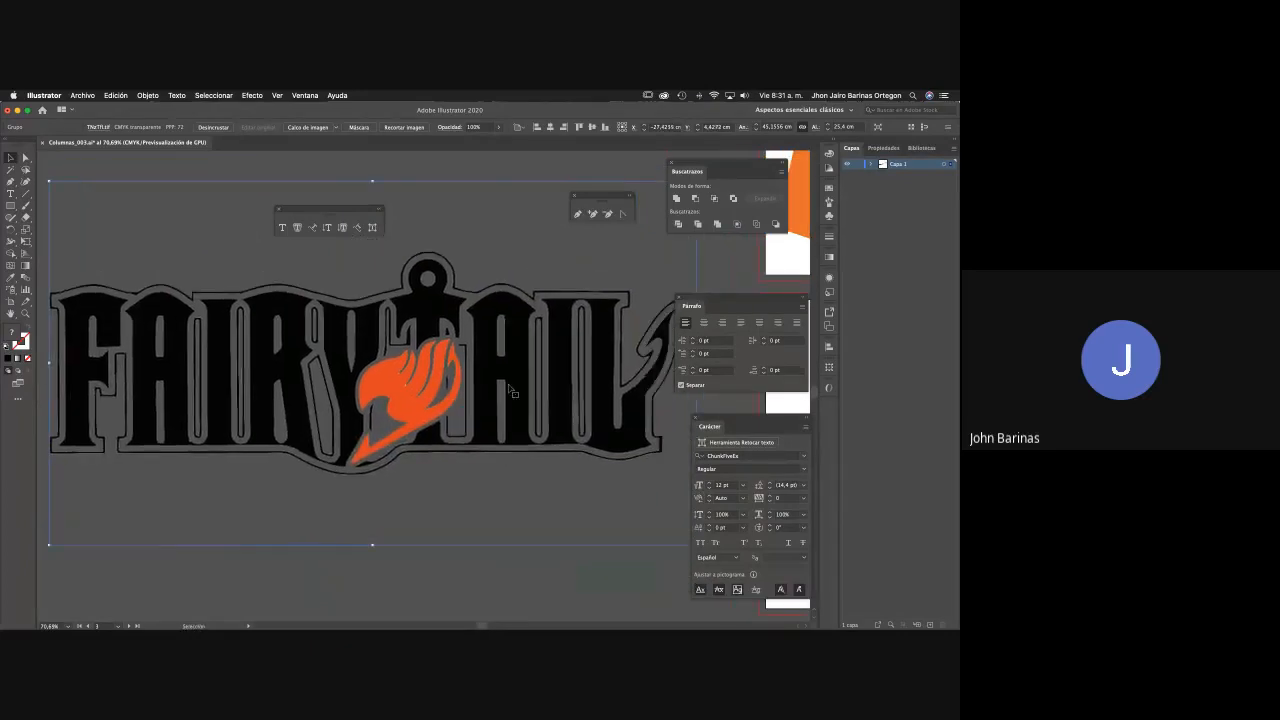
{"action": "scroll", "coordinate": [528, 384], "scroll_direction": "down", "scroll_amount": 1}
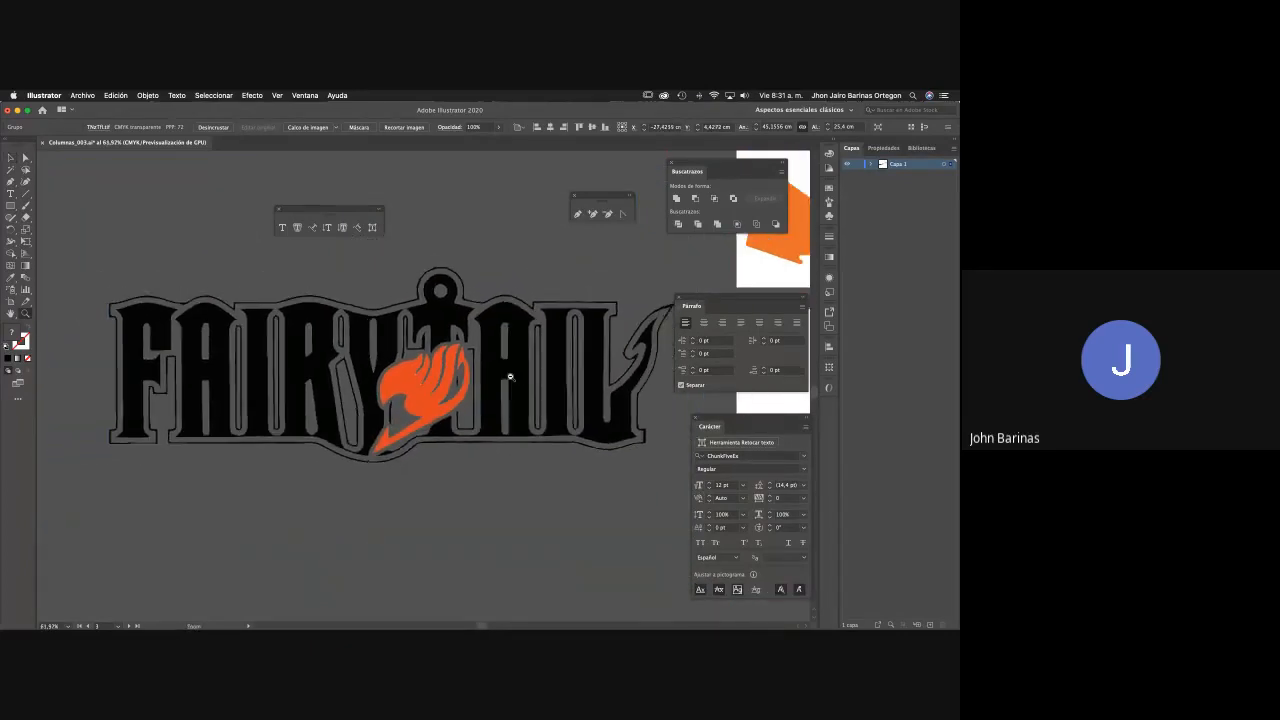
{"action": "left_click_drag", "start_coordinate": [479, 349], "coordinate": [453, 355]}
{"action": "key", "text": "v"}
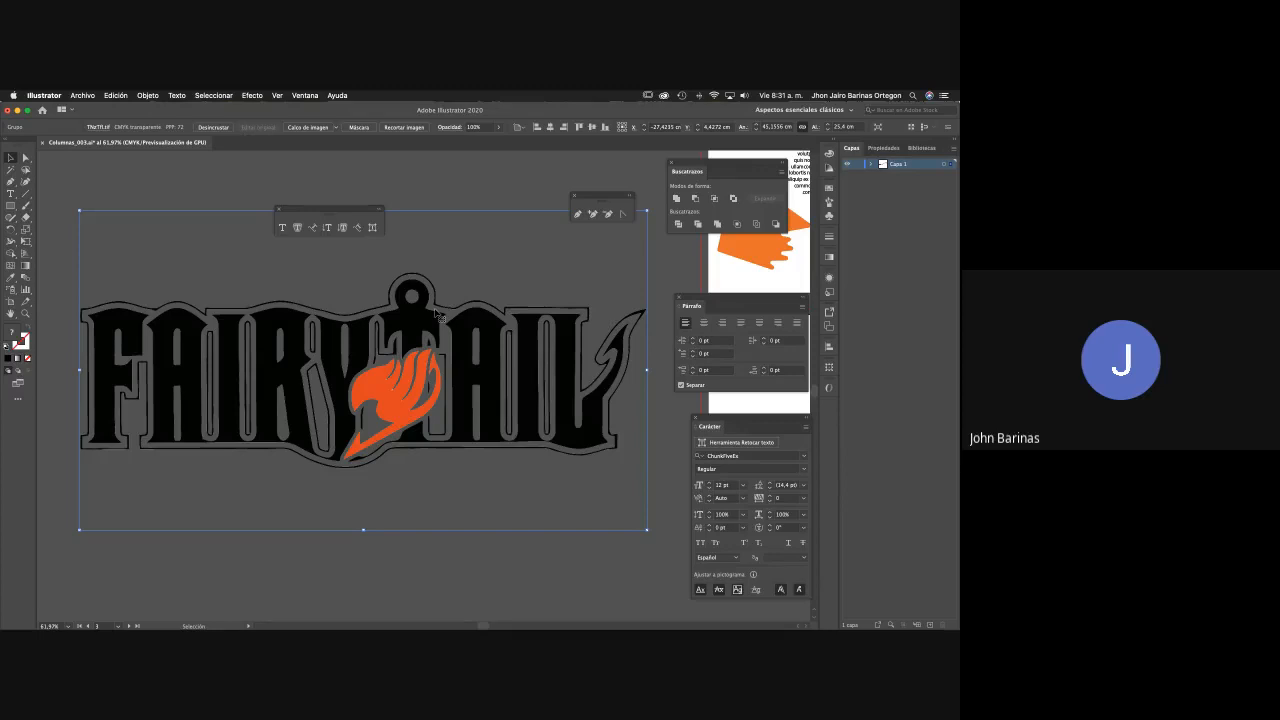
{"action": "left_click", "coordinate": [83, 95]}
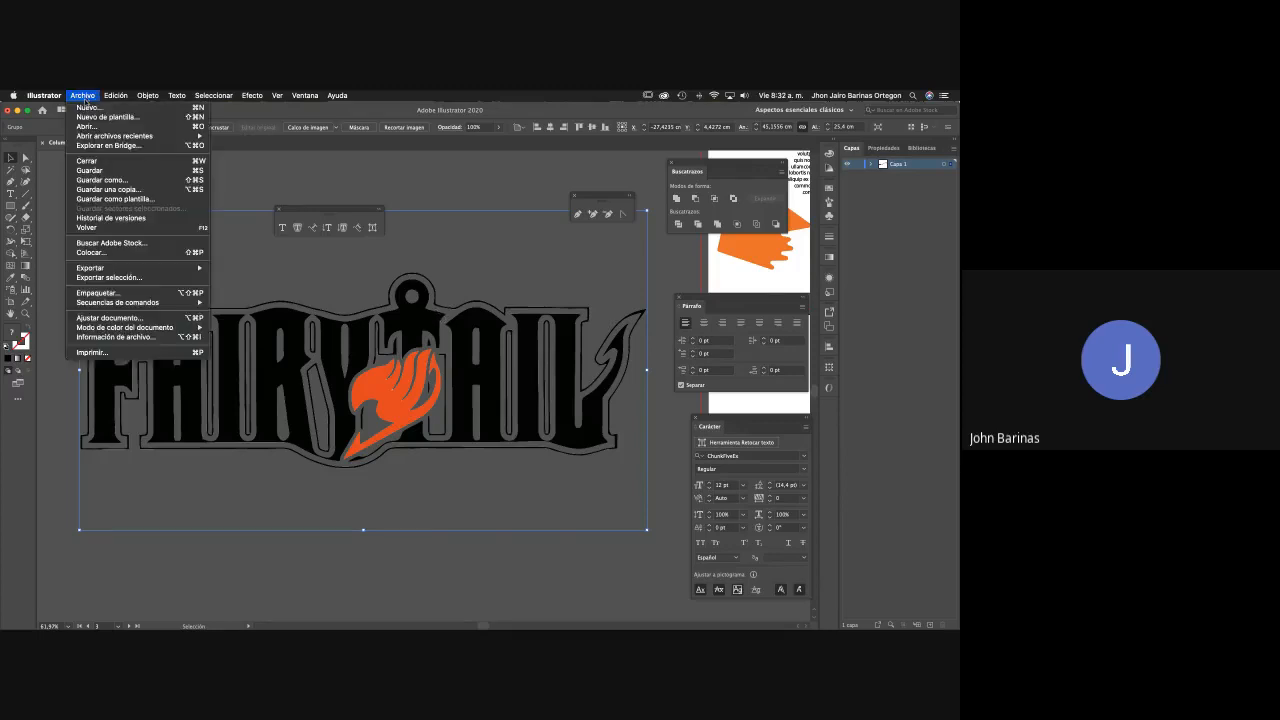
{"action": "left_click", "coordinate": [121, 257]}
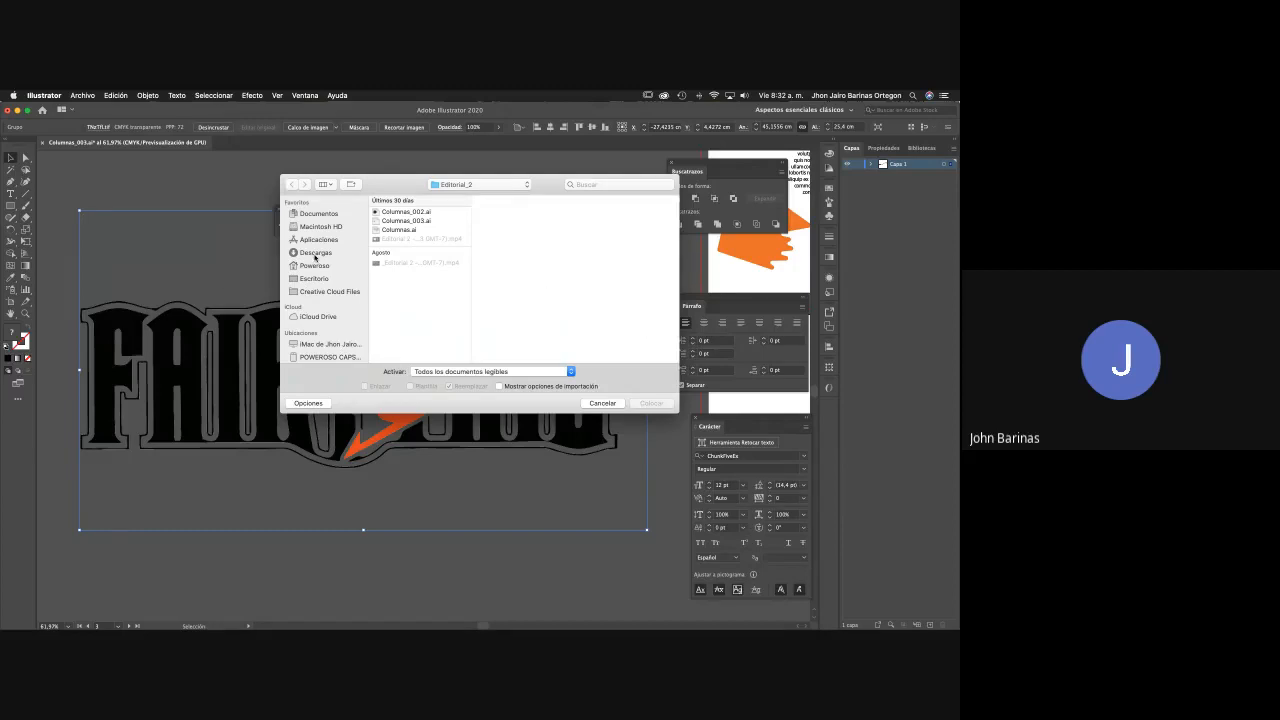
{"action": "left_click", "coordinate": [313, 229]}
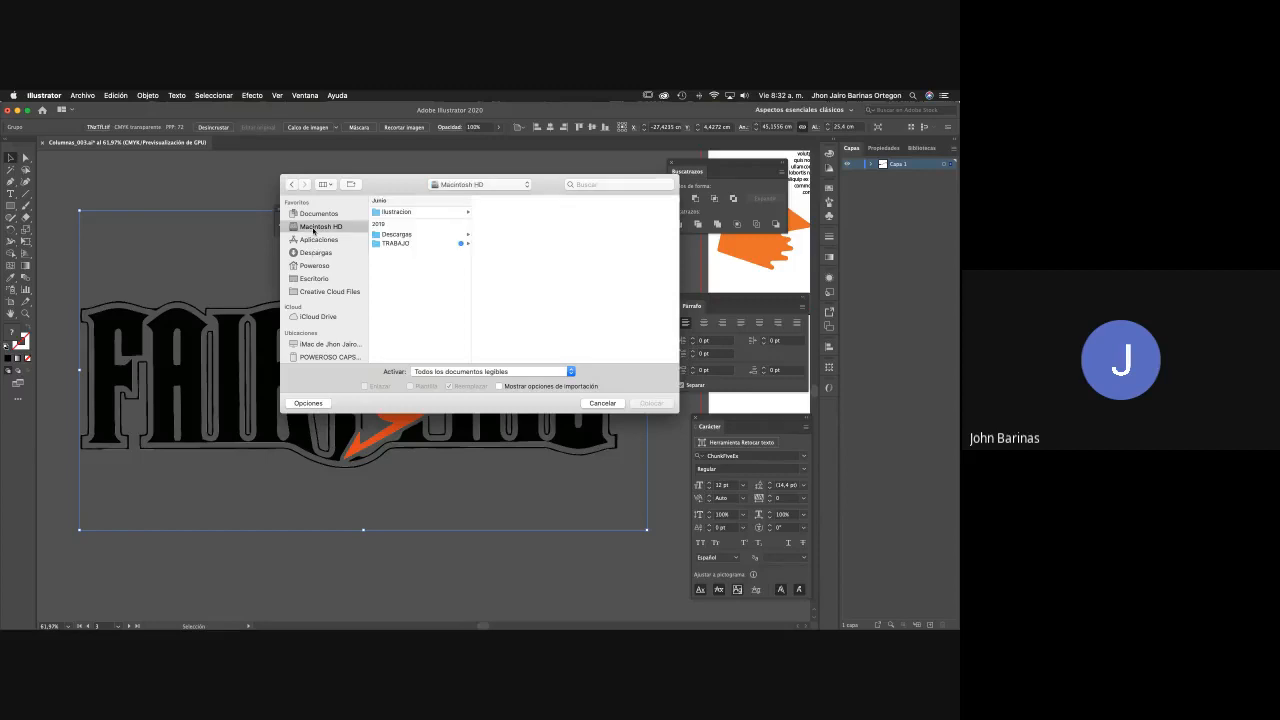
{"action": "left_click", "coordinate": [422, 212]}
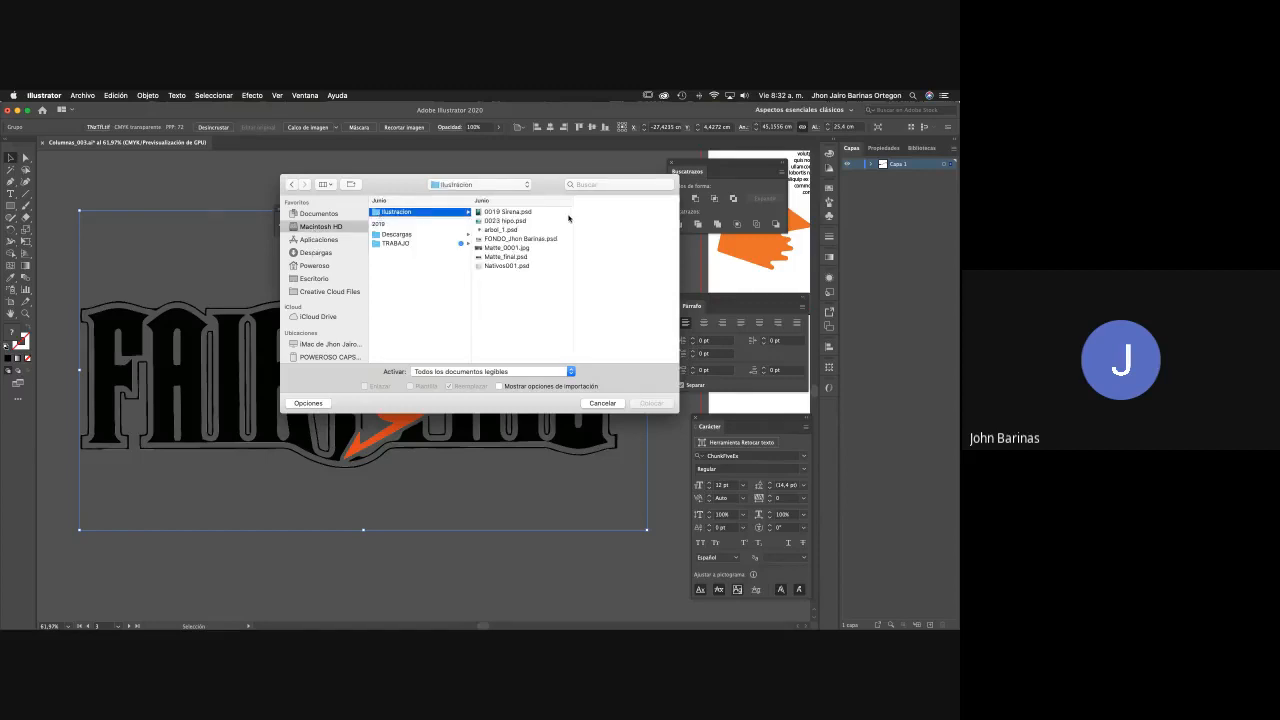
{"action": "left_click", "coordinate": [515, 248]}
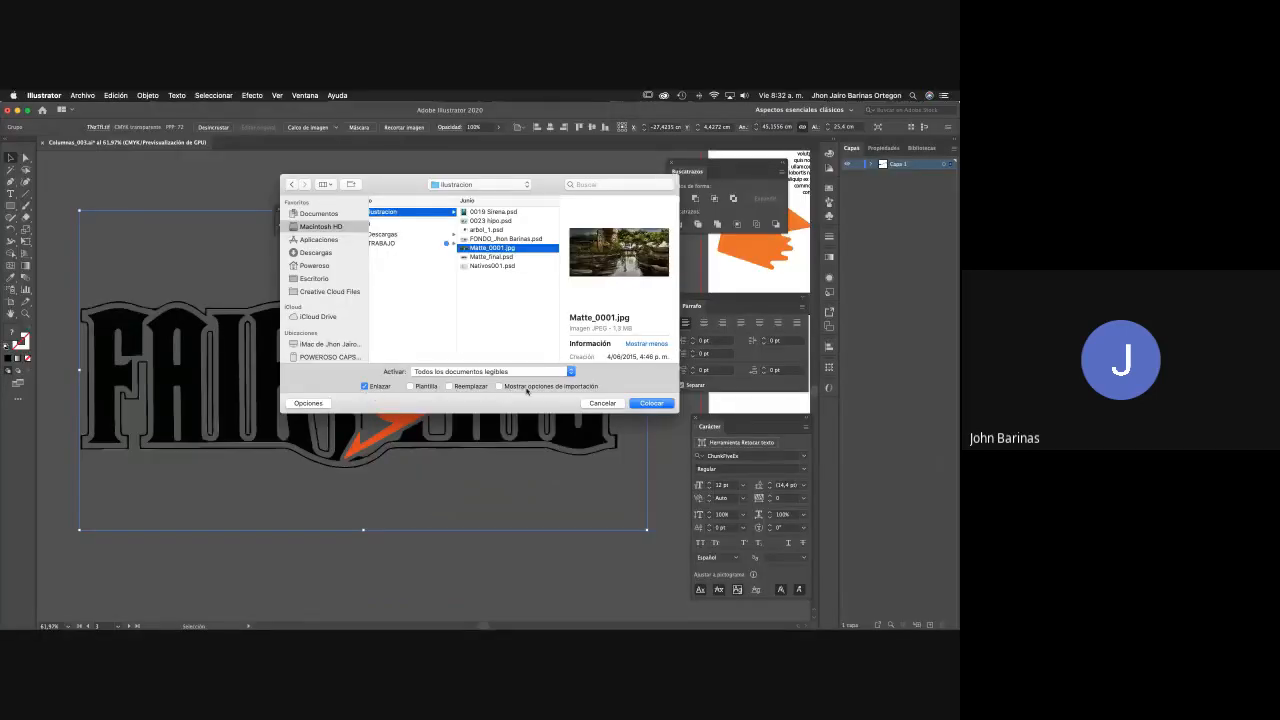
{"action": "left_click", "coordinate": [602, 403]}
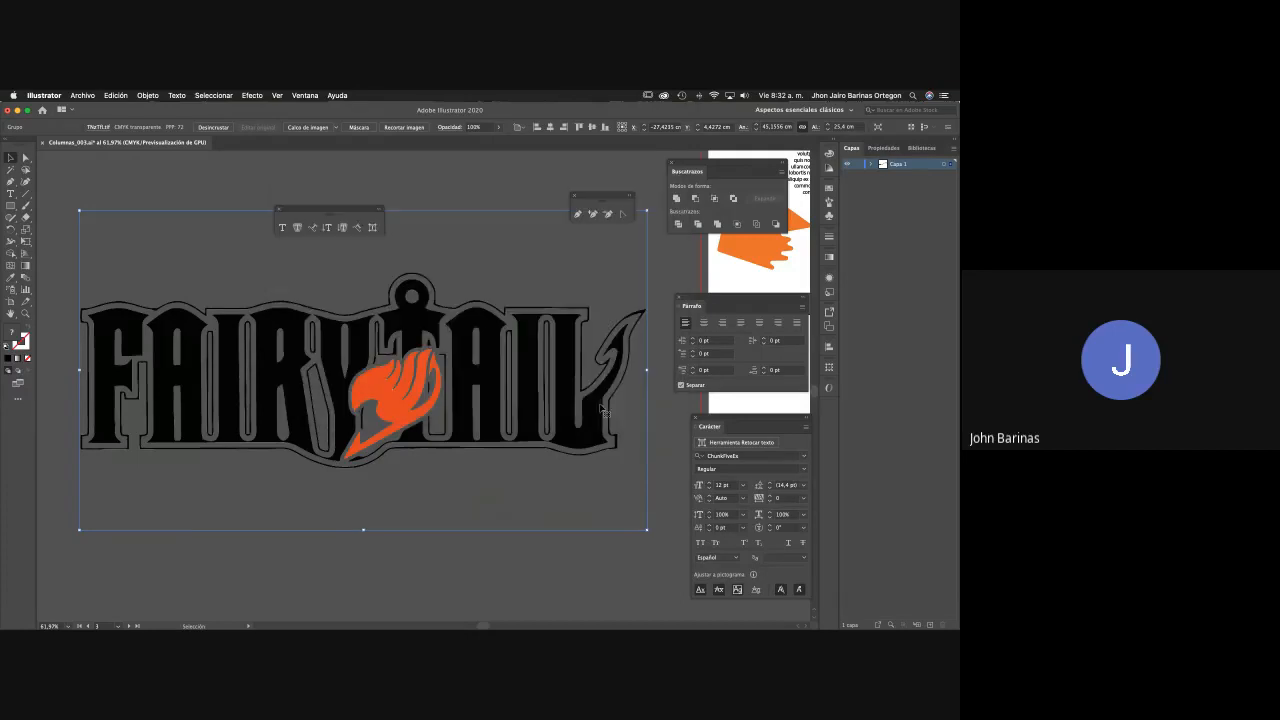
Deselect the logo and move the floating type tools bar between the Pathfinder and Paragraph panels.
{"action": "left_click", "coordinate": [463, 194]}
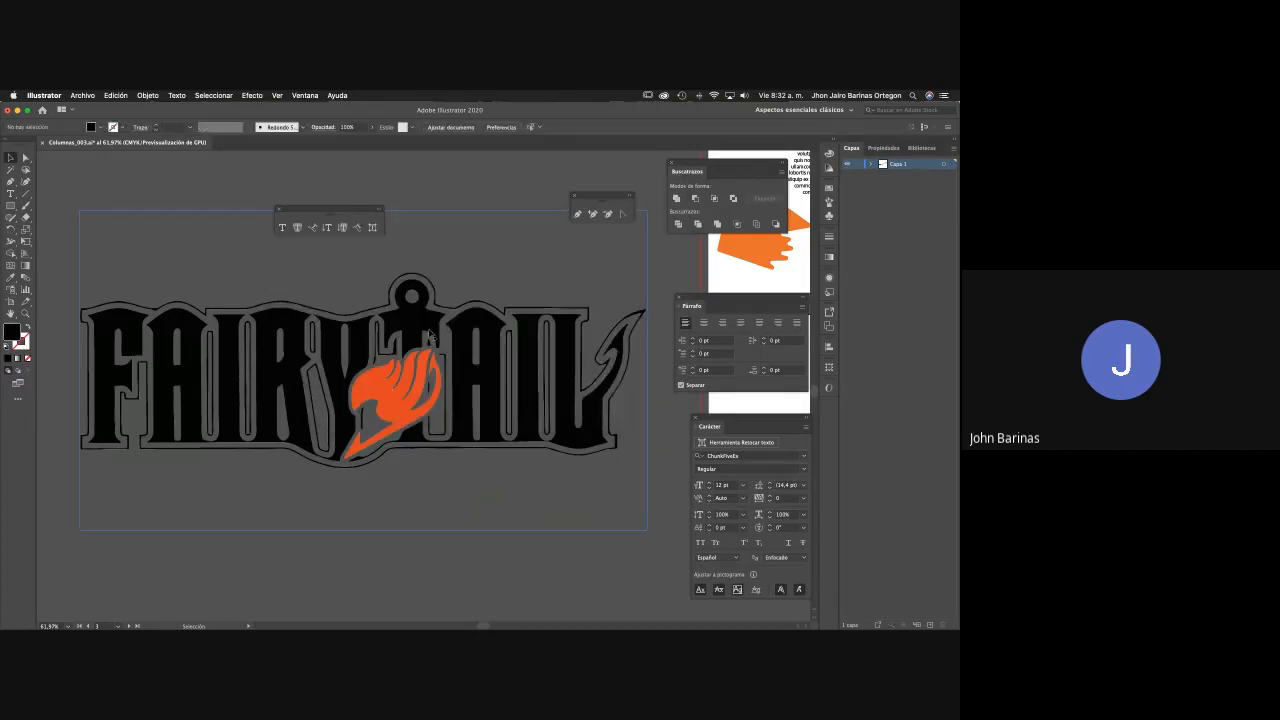
{"action": "left_click_drag", "start_coordinate": [461, 330], "coordinate": [439, 367]}
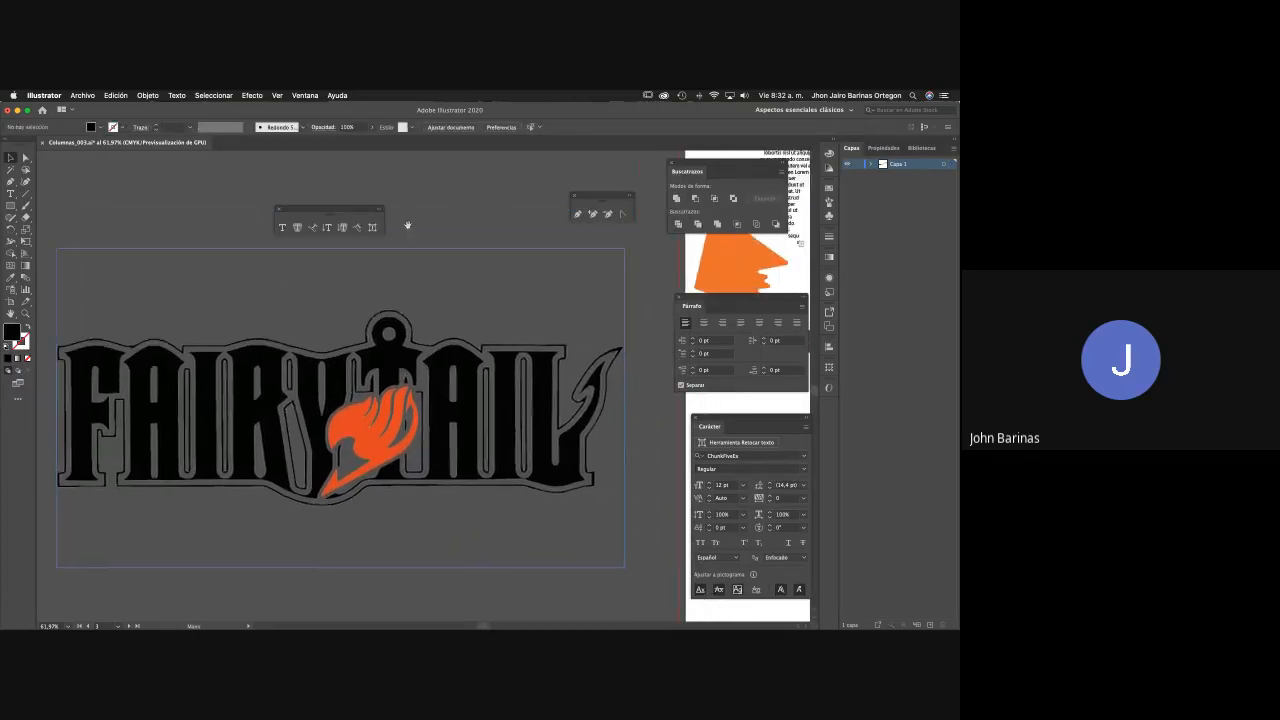
{"action": "left_click_drag", "start_coordinate": [357, 215], "coordinate": [765, 263]}
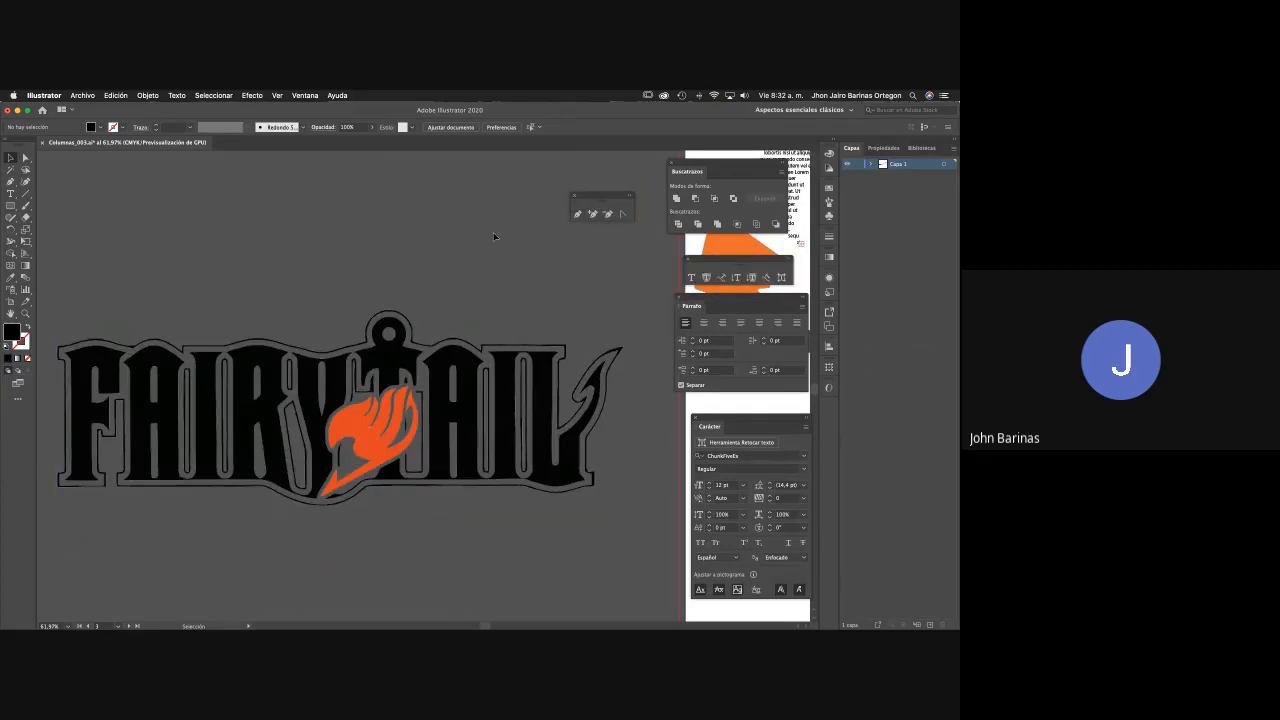
Run Image Trace on the logo with the "Foto de alta fidelidad" preset and inspect its traced edges up close.
{"action": "left_click", "coordinate": [459, 404]}
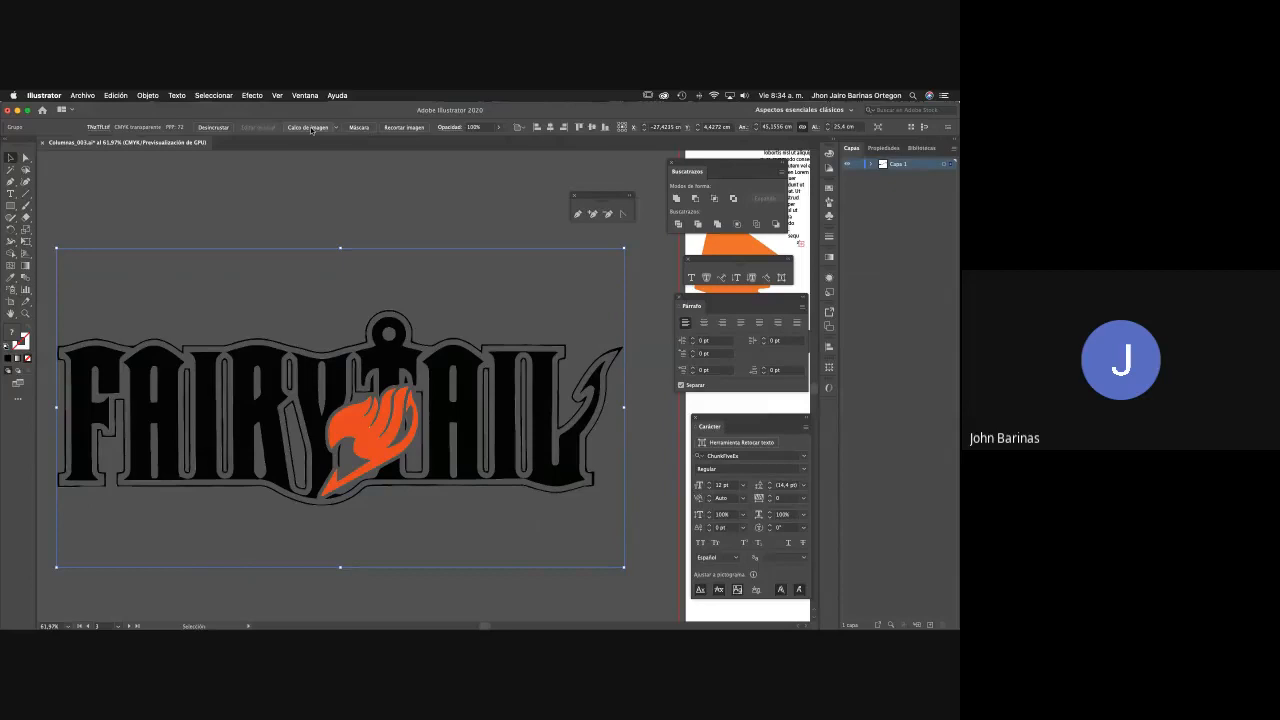
{"action": "left_click", "coordinate": [311, 130]}
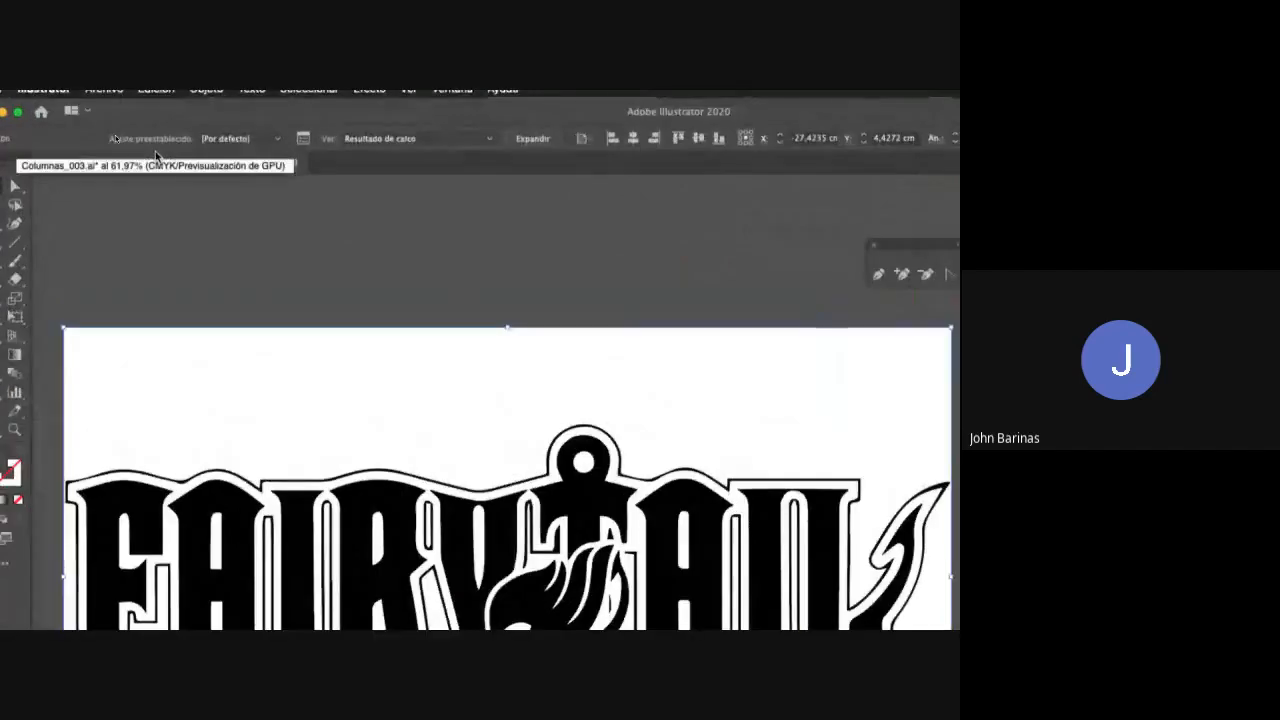
{"action": "left_click", "coordinate": [281, 142]}
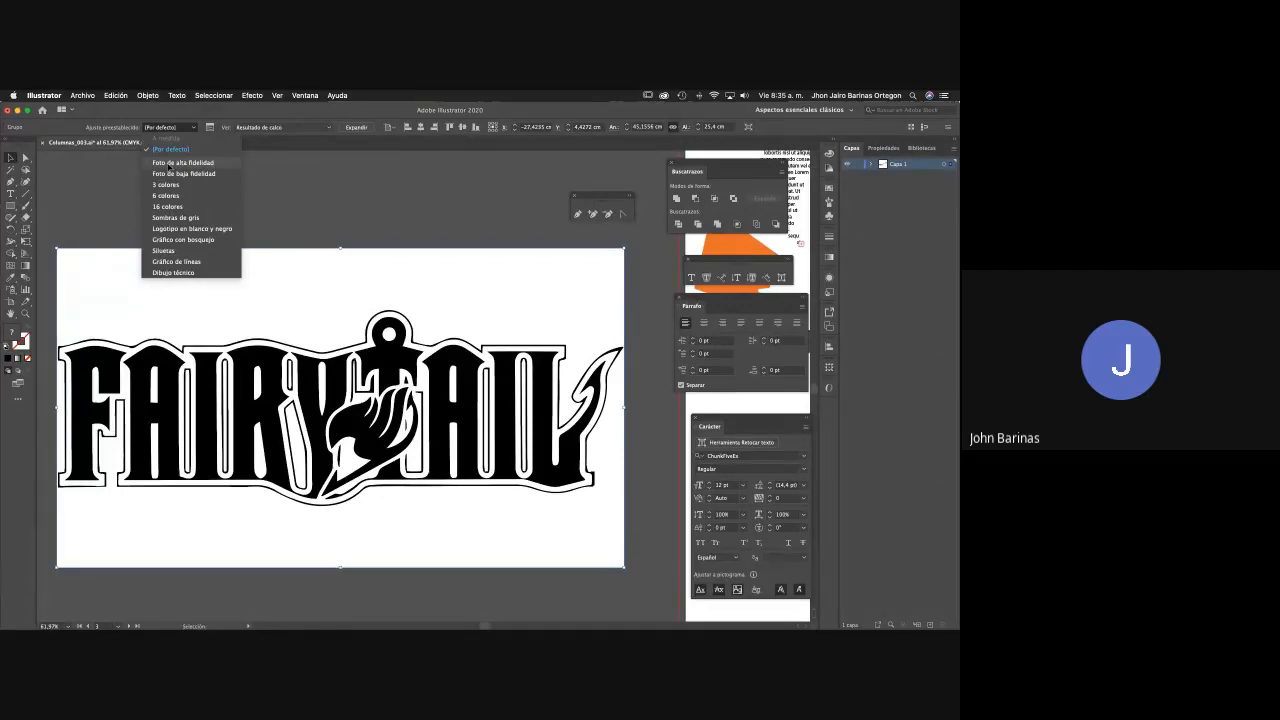
{"action": "left_click", "coordinate": [170, 163]}
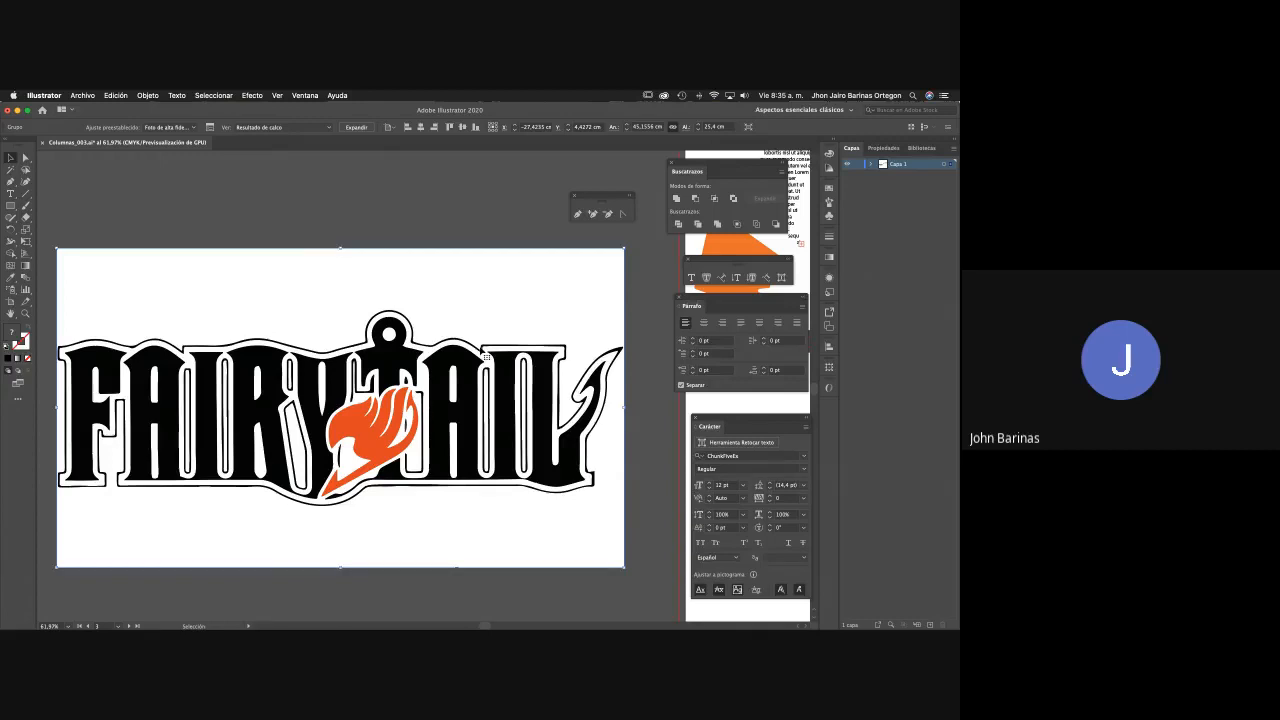
{"action": "key", "text": "z"}
{"action": "left_click_drag", "start_coordinate": [405, 338], "coordinate": [506, 377]}
{"action": "left_click_drag", "start_coordinate": [300, 378], "coordinate": [451, 377]}
{"action": "left_click_drag", "start_coordinate": [344, 373], "coordinate": [440, 380]}
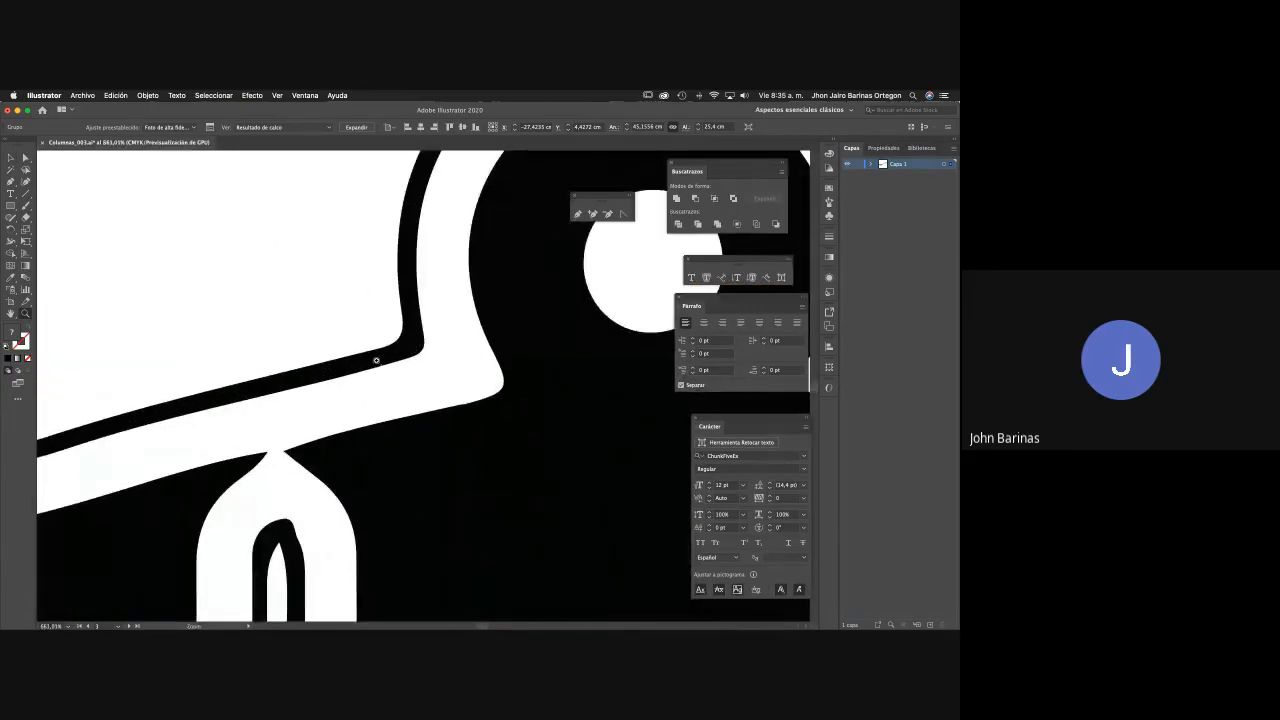
{"action": "mouse_move", "coordinate": [313, 385]}
{"action": "left_mouse_down"}
{"action": "mouse_move", "coordinate": [271, 380]}
{"action": "mouse_move", "coordinate": [289, 403]}
{"action": "mouse_move", "coordinate": [404, 340]}
{"action": "mouse_move", "coordinate": [351, 337]}
{"action": "mouse_move", "coordinate": [339, 395]}
{"action": "mouse_move", "coordinate": [372, 333]}
{"action": "mouse_move", "coordinate": [389, 348]}
{"action": "left_mouse_up"}
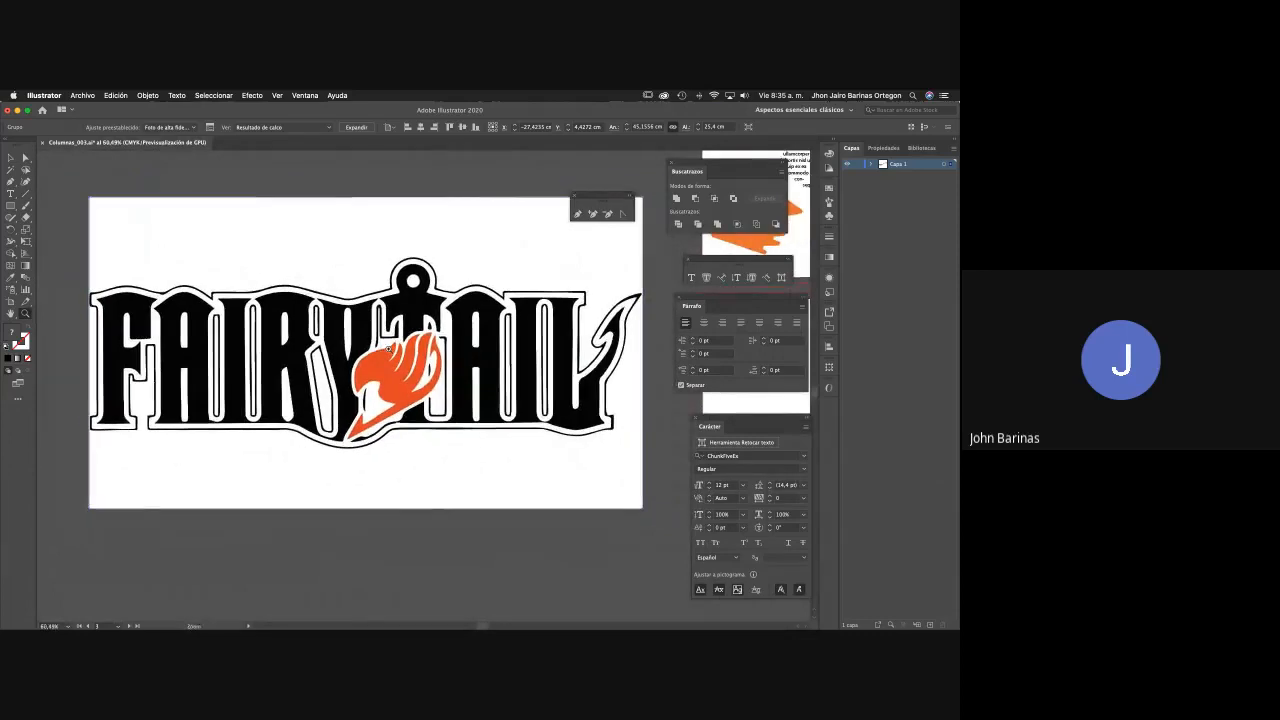
Try the "Foto de baja fidelidad" and "3 colores" trace presets on the Fairy Tail logo.
{"action": "left_click", "coordinate": [277, 128]}
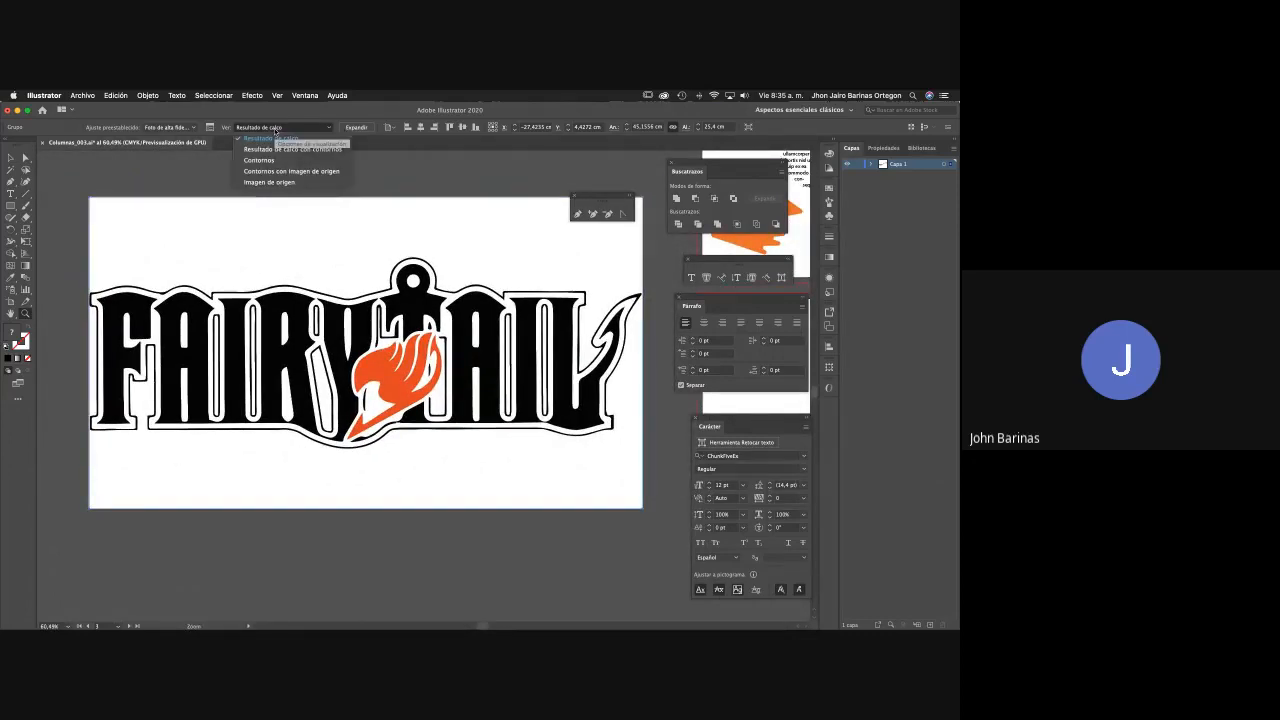
{"action": "left_click", "coordinate": [170, 127]}
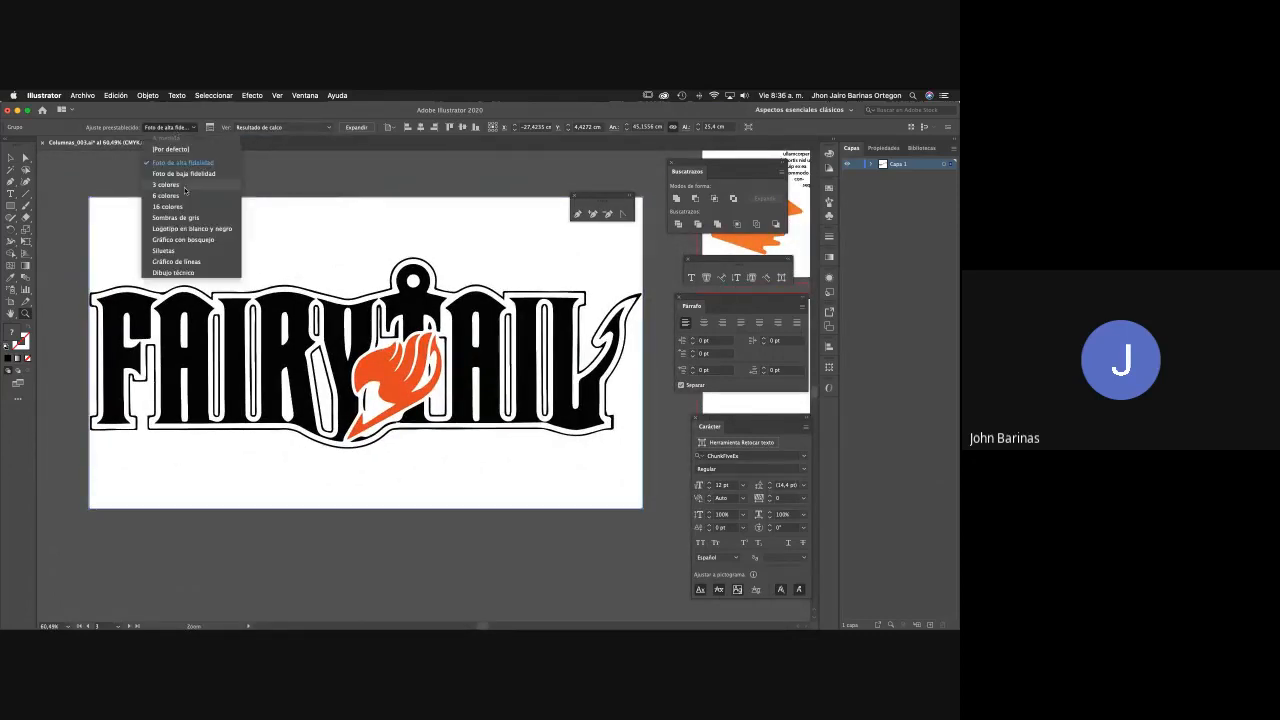
{"action": "left_click", "coordinate": [201, 175]}
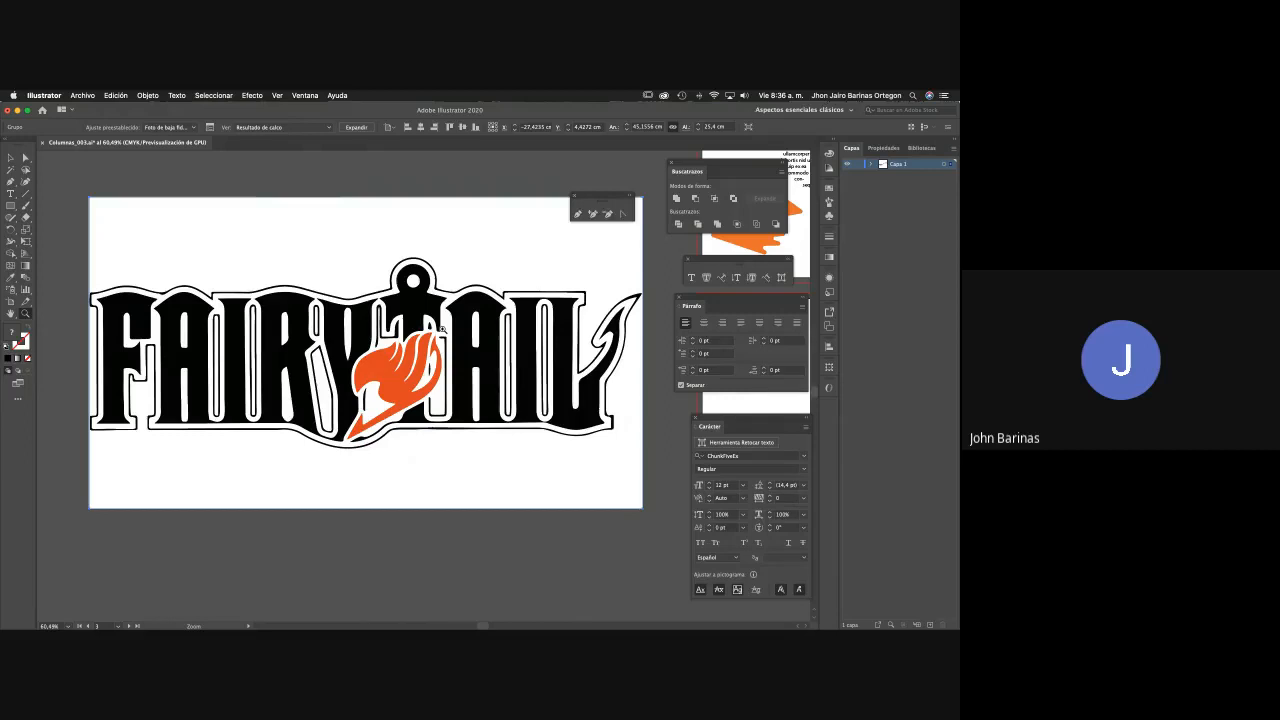
{"action": "left_click", "coordinate": [195, 129]}
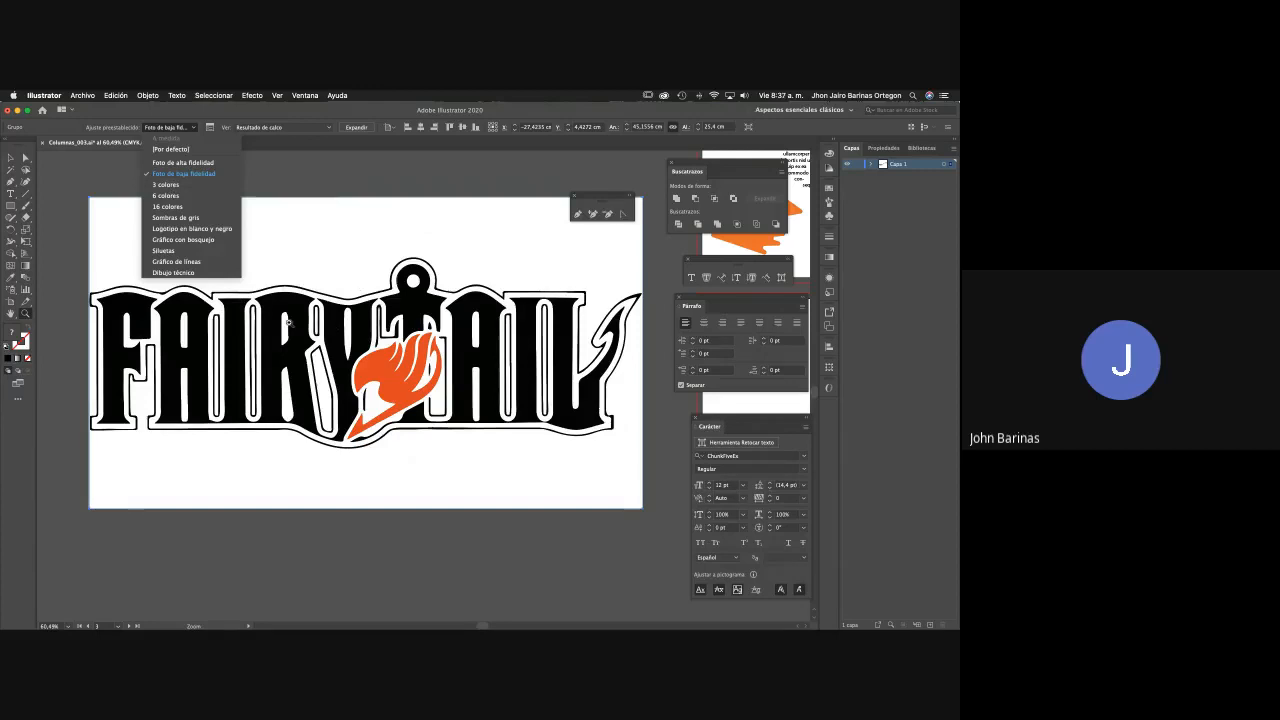
{"action": "left_click", "coordinate": [172, 185]}
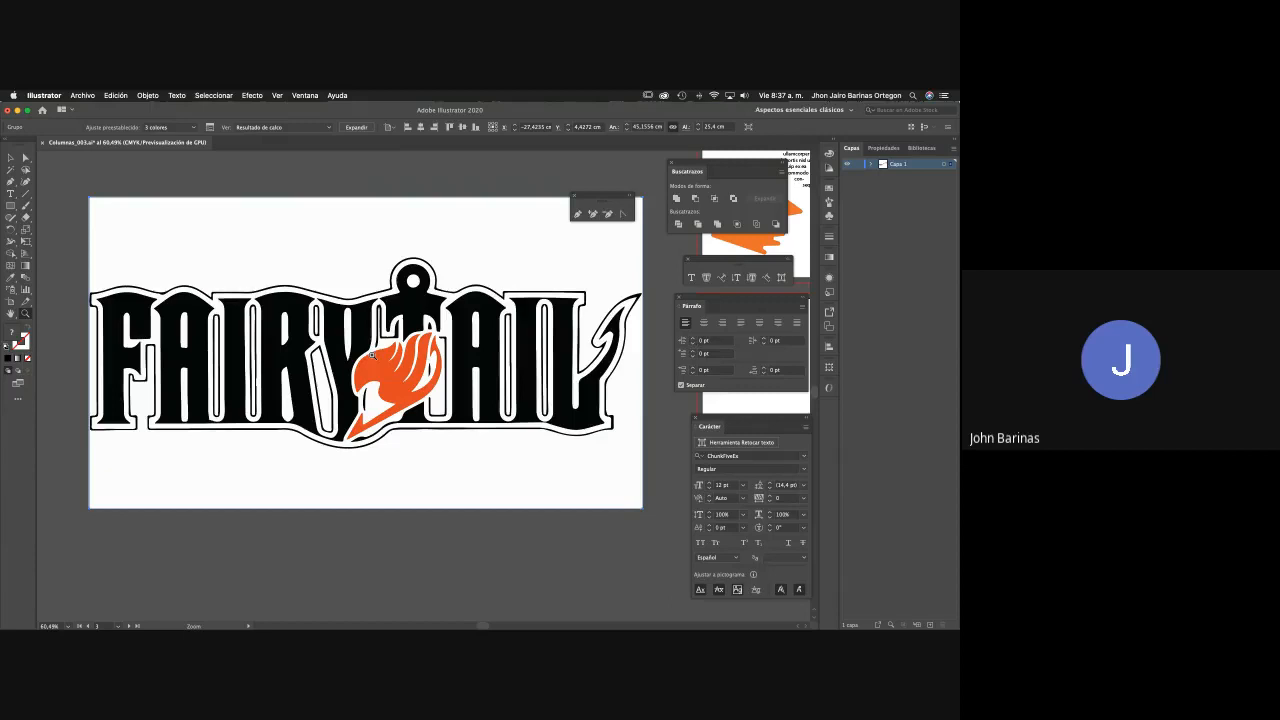
Try the "Gráfico de líneas" trace preset on the logo.
{"action": "left_click", "coordinate": [195, 128]}
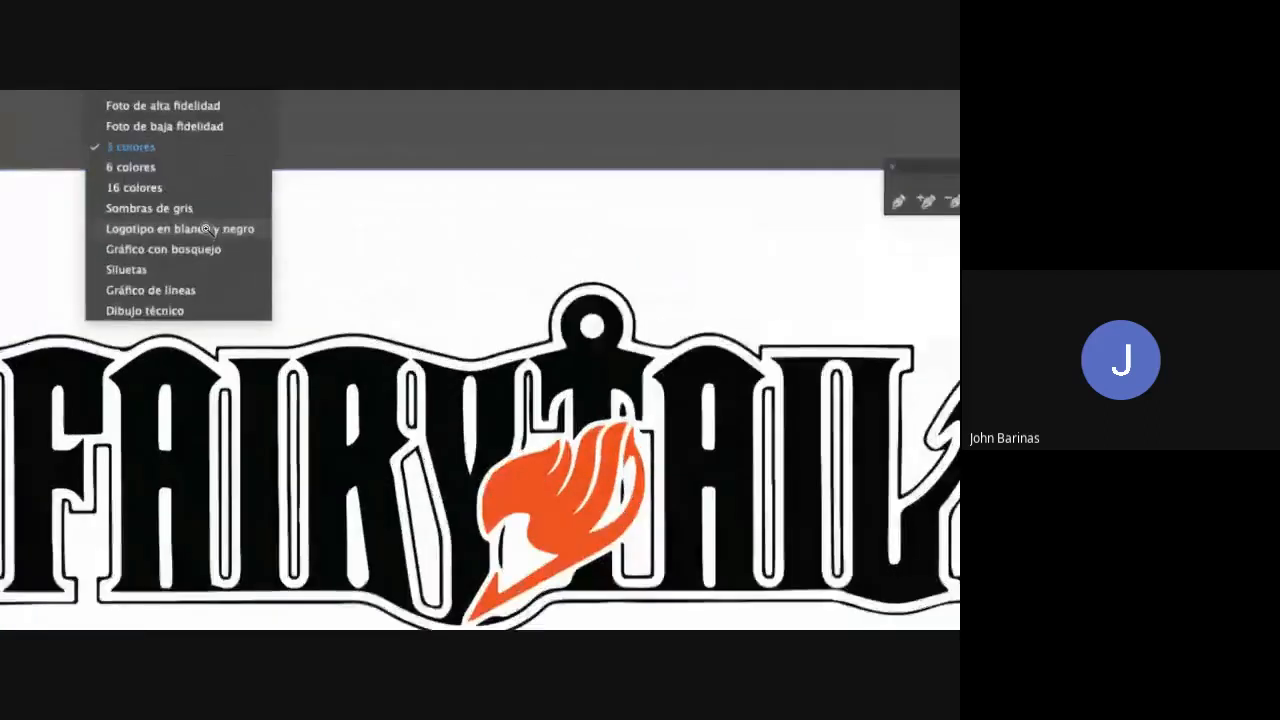
{"action": "left_click", "coordinate": [131, 304]}
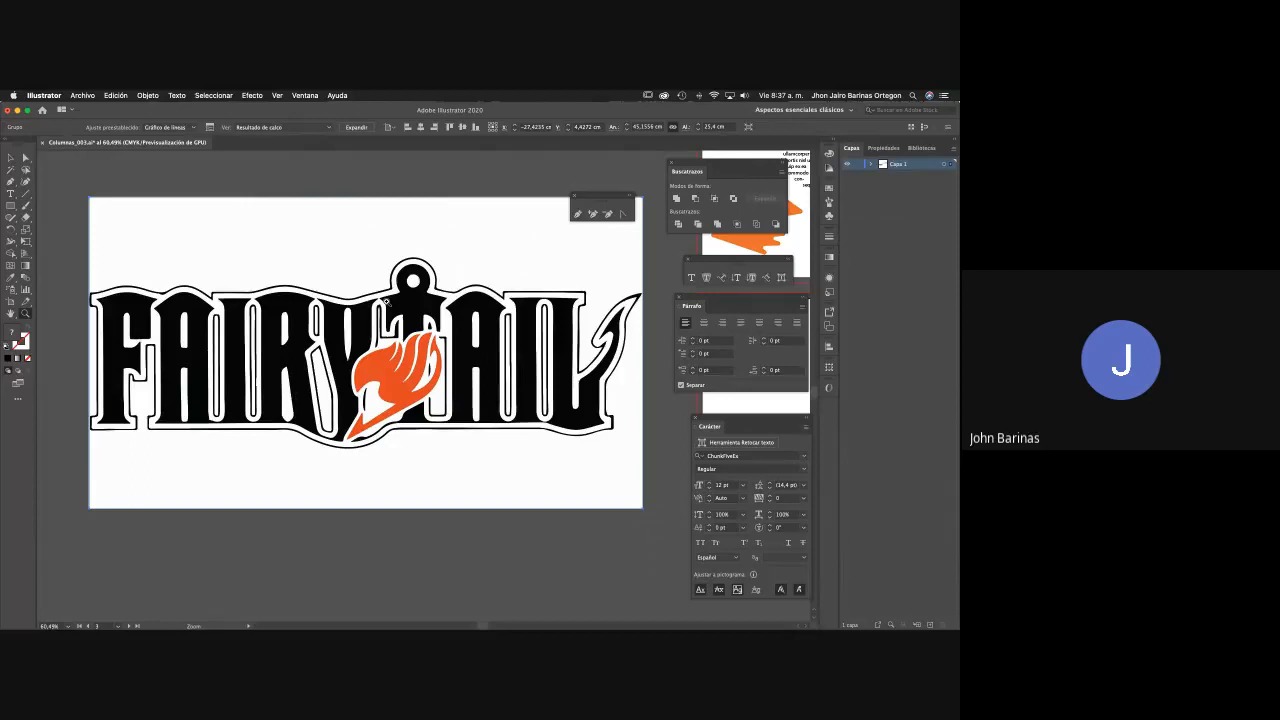
{"action": "key", "text": "super+y"}
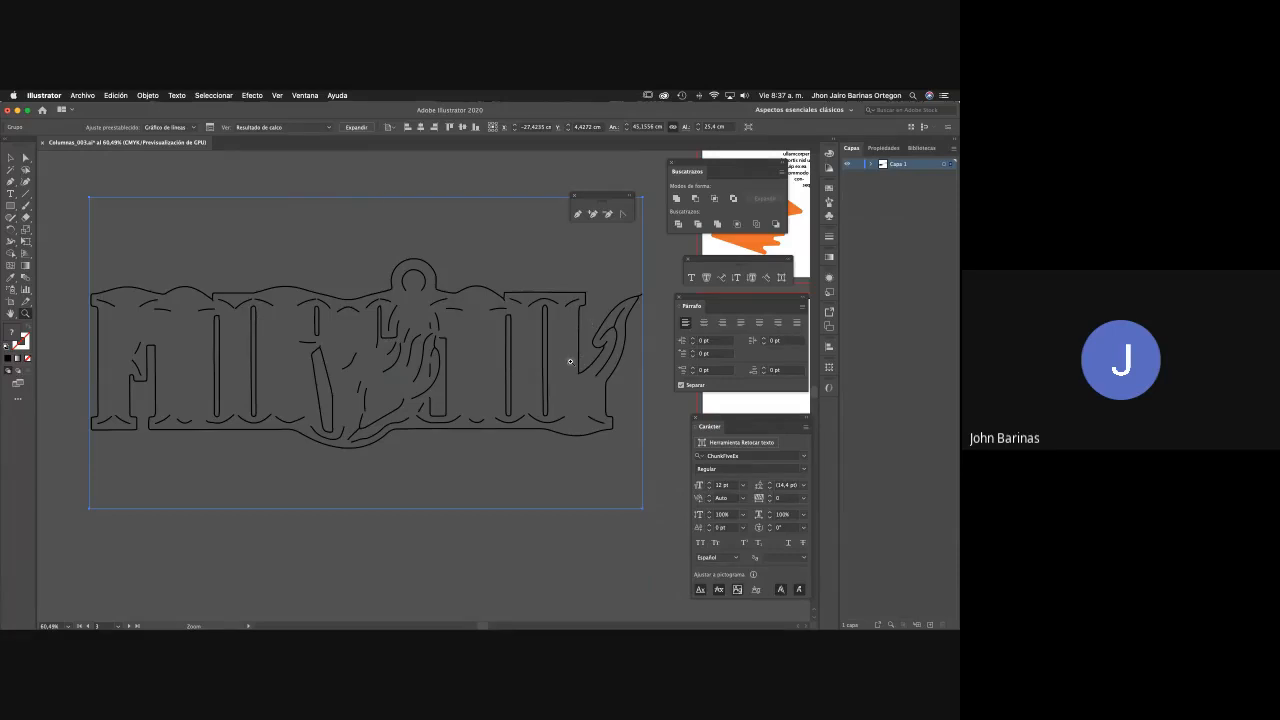
Try the "Siluetas" trace preset and inspect the logo's edges and gaps around the letter T up close.
{"action": "left_click", "coordinate": [168, 128]}
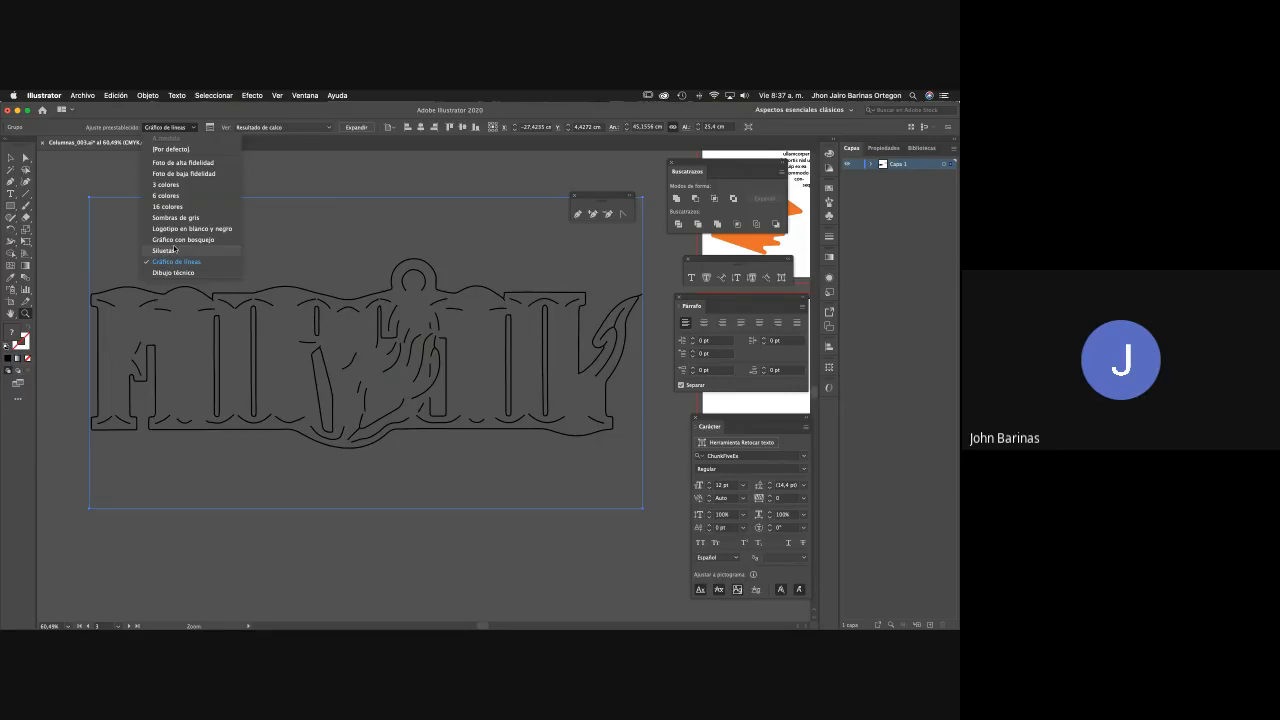
{"action": "left_click", "coordinate": [174, 250]}
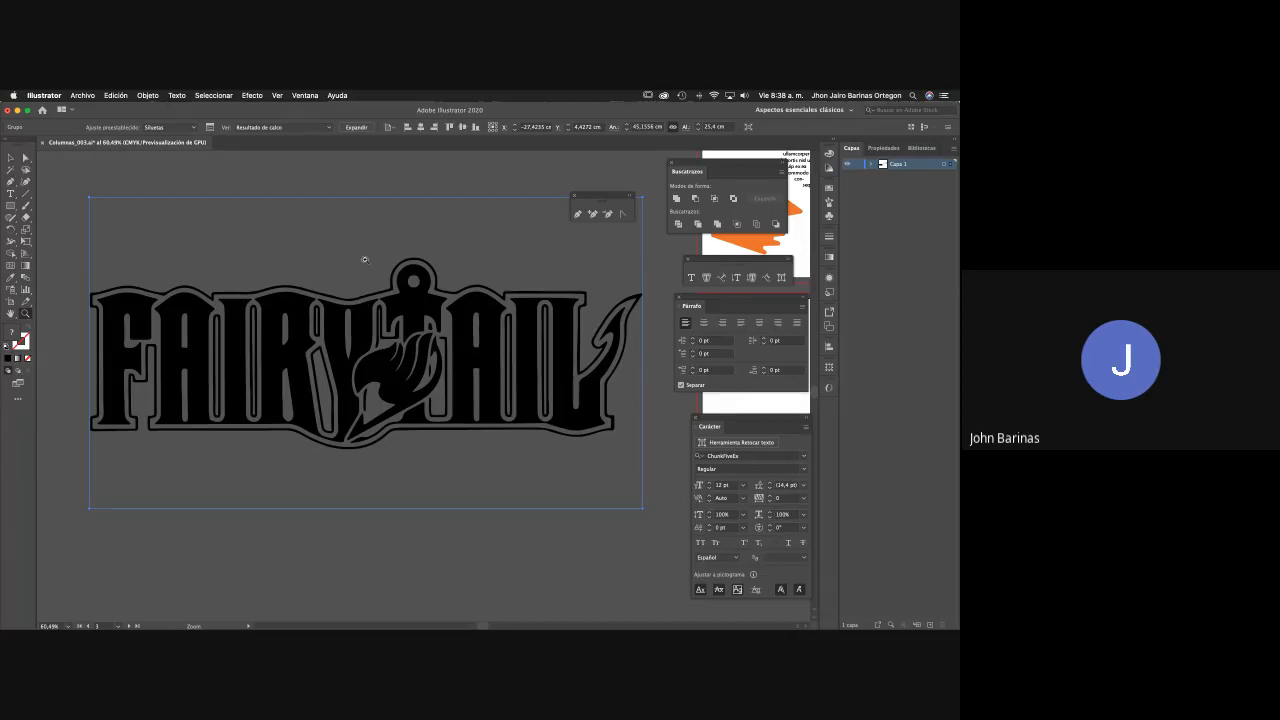
{"action": "left_click_drag", "start_coordinate": [402, 274], "coordinate": [417, 337]}
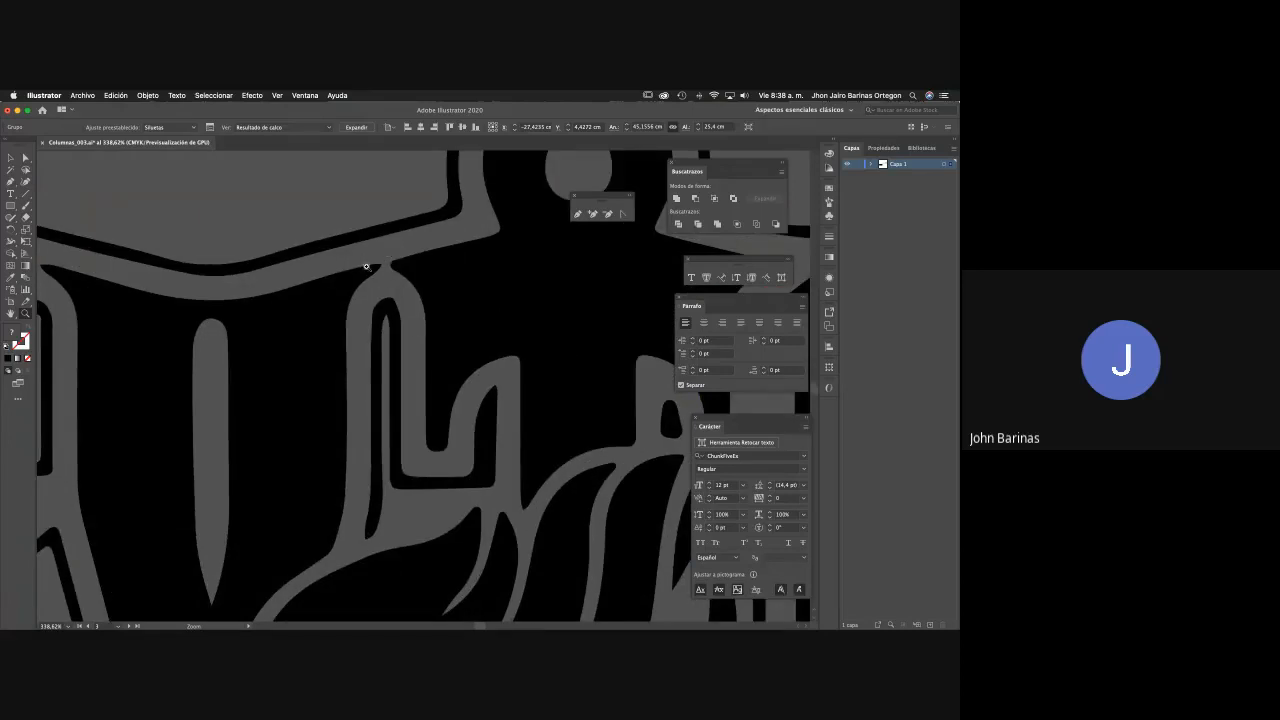
{"action": "left_click_drag", "start_coordinate": [406, 277], "coordinate": [347, 278]}
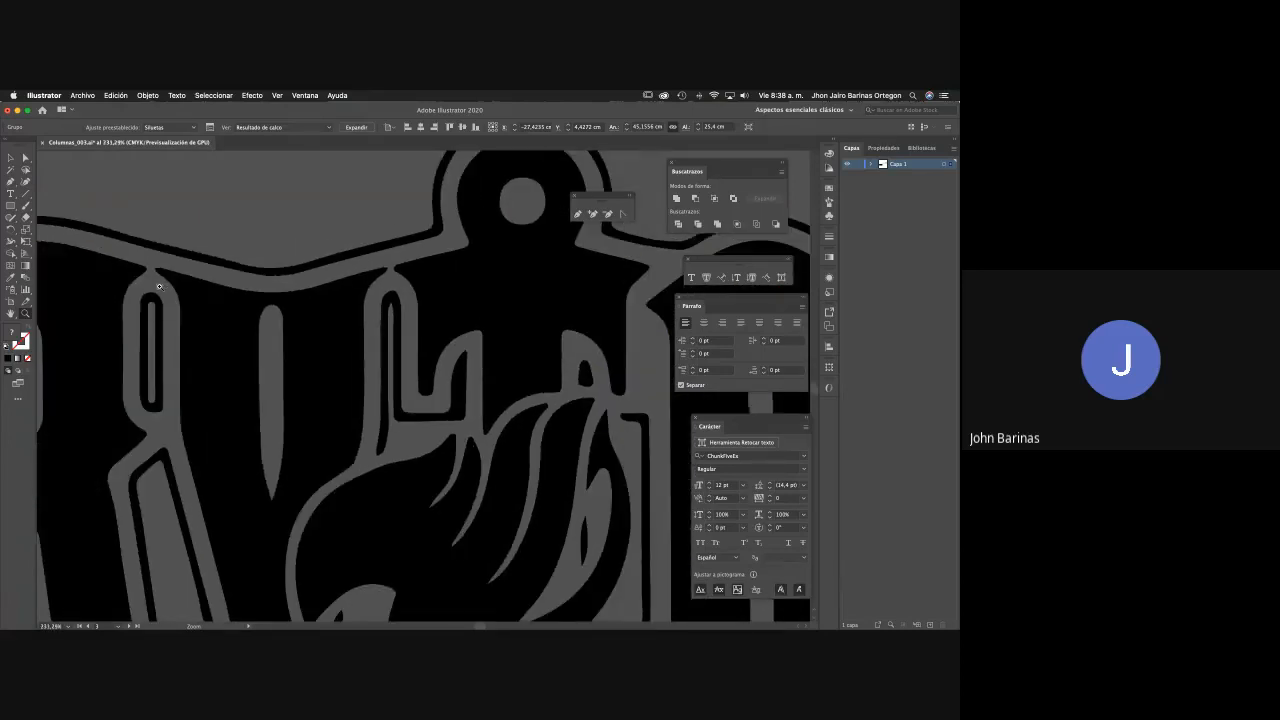
{"action": "left_click_drag", "start_coordinate": [159, 287], "coordinate": [110, 290]}
{"action": "left_click_drag", "start_coordinate": [265, 330], "coordinate": [173, 310]}
Apply the "Logotipo en blanco y negro" trace preset to the logo and inspect its contours around the letters.
{"action": "left_click", "coordinate": [161, 128]}
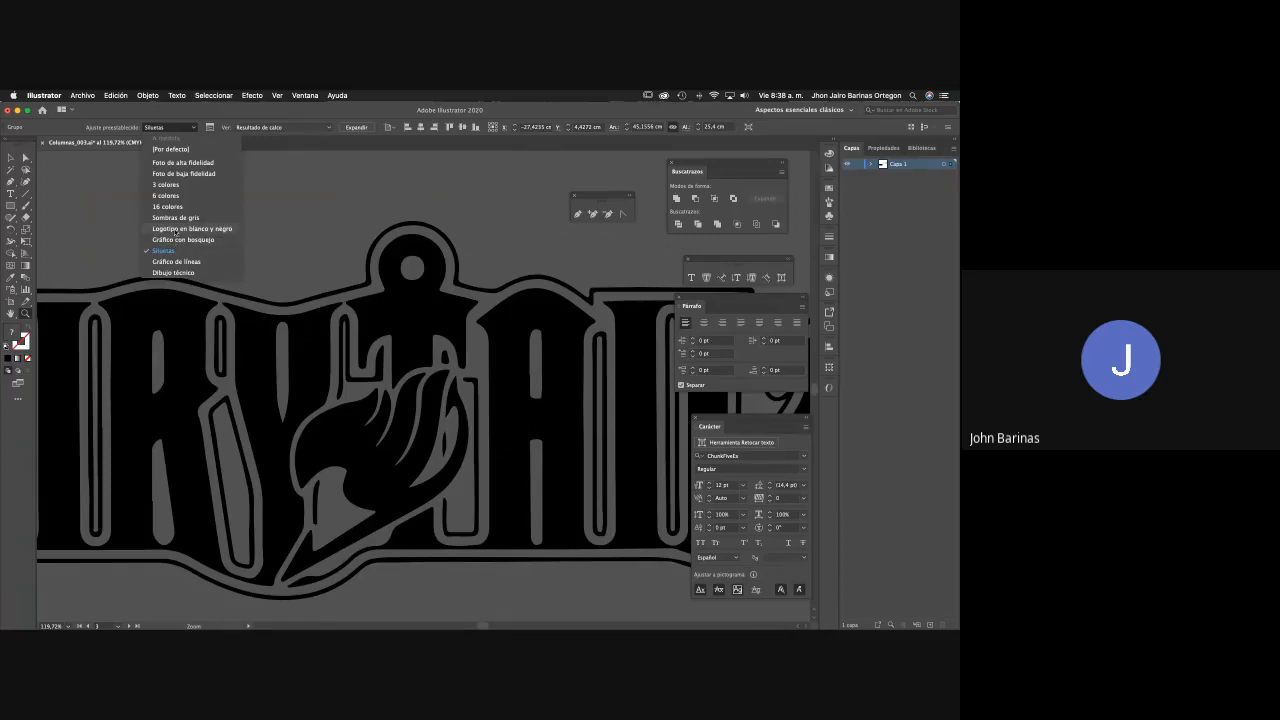
{"action": "left_click", "coordinate": [175, 229]}
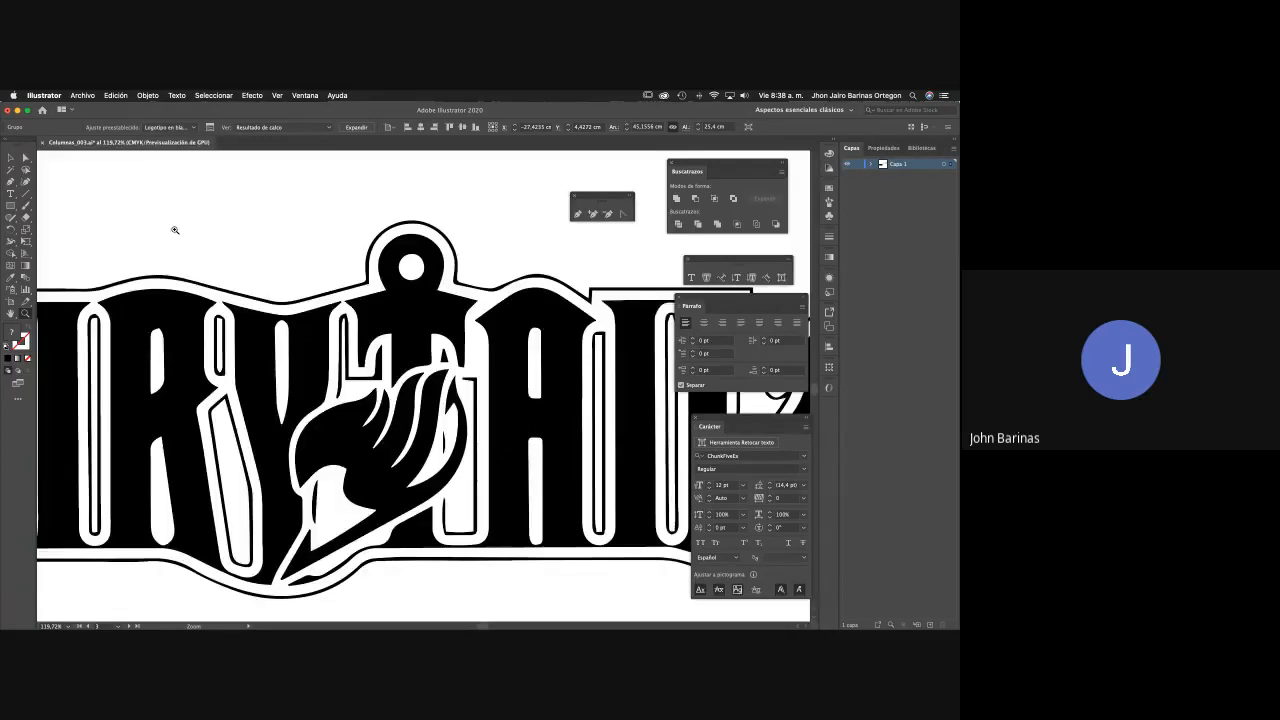
{"action": "mouse_move", "coordinate": [366, 308]}
{"action": "left_mouse_down"}
{"action": "mouse_move", "coordinate": [452, 317]}
{"action": "mouse_move", "coordinate": [440, 305]}
{"action": "left_mouse_up"}
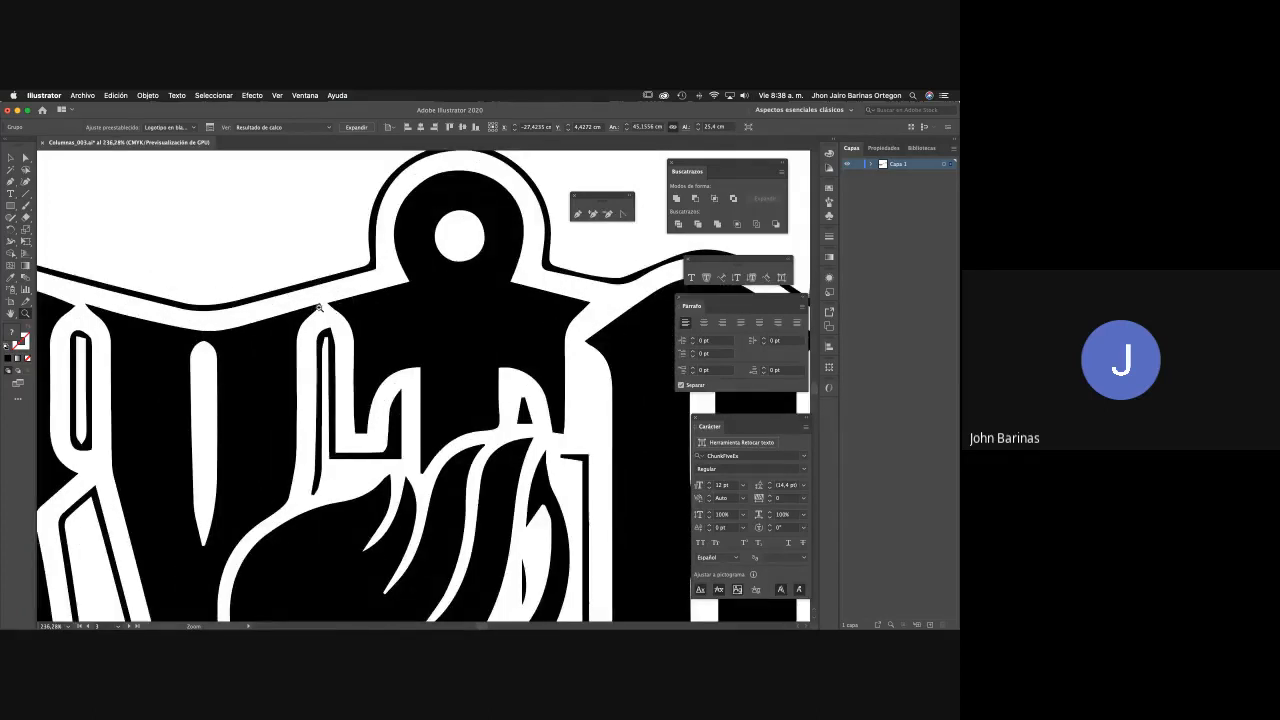
{"action": "left_click_drag", "start_coordinate": [315, 309], "coordinate": [151, 307]}
{"action": "left_click_drag", "start_coordinate": [228, 314], "coordinate": [314, 305]}
{"action": "key", "text": "v"}
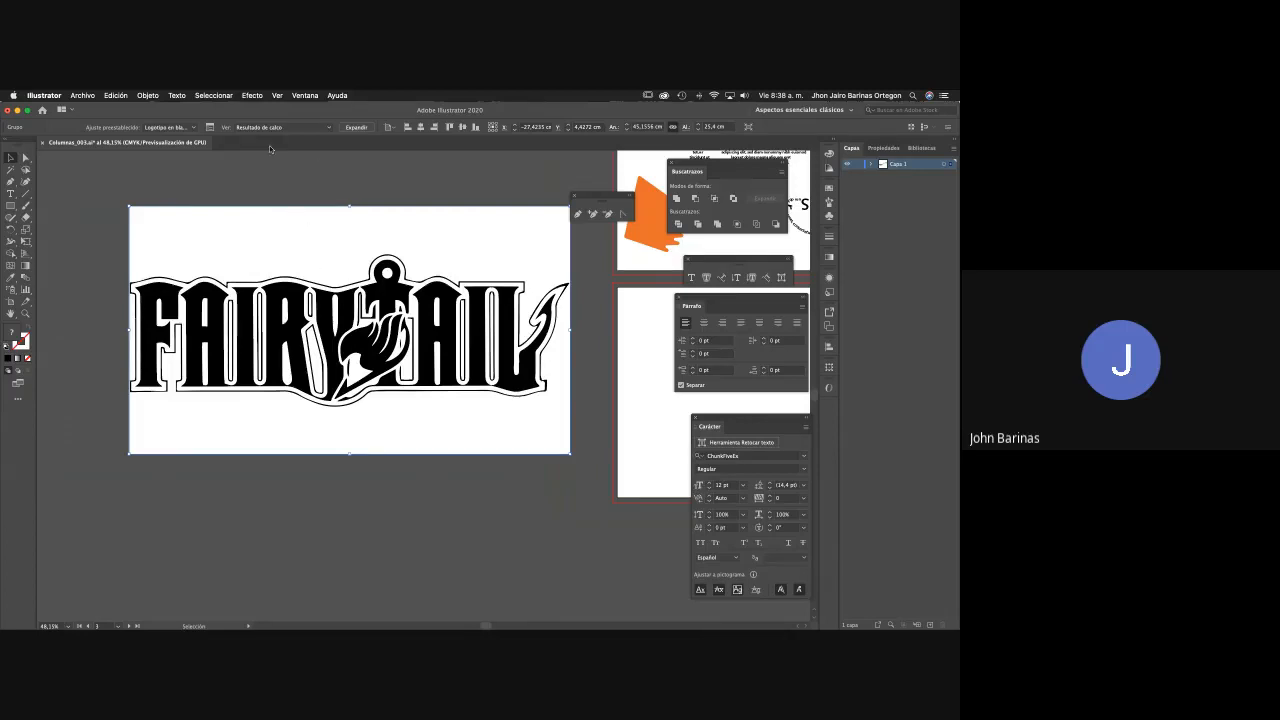
Review the trace preset and view options, keep the black-and-white result, and expand the tracing into editable vector paths.
{"action": "left_click", "coordinate": [191, 131]}
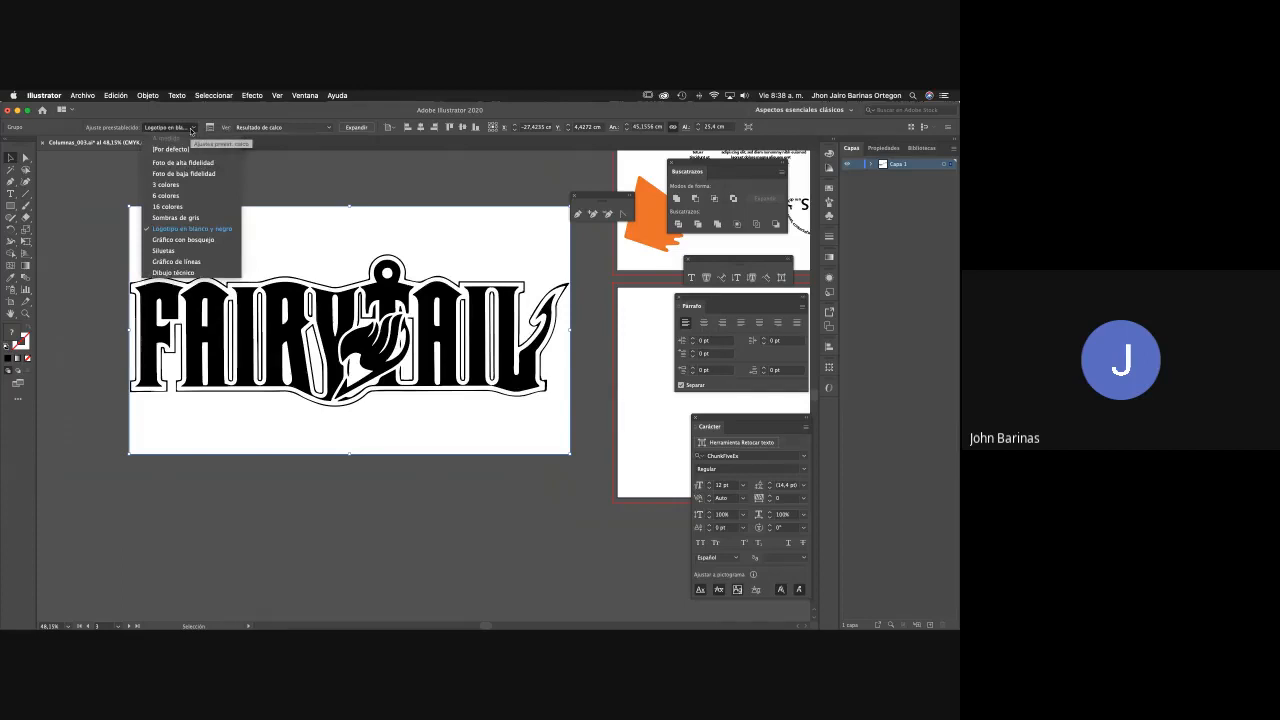
{"action": "left_click", "coordinate": [280, 115]}
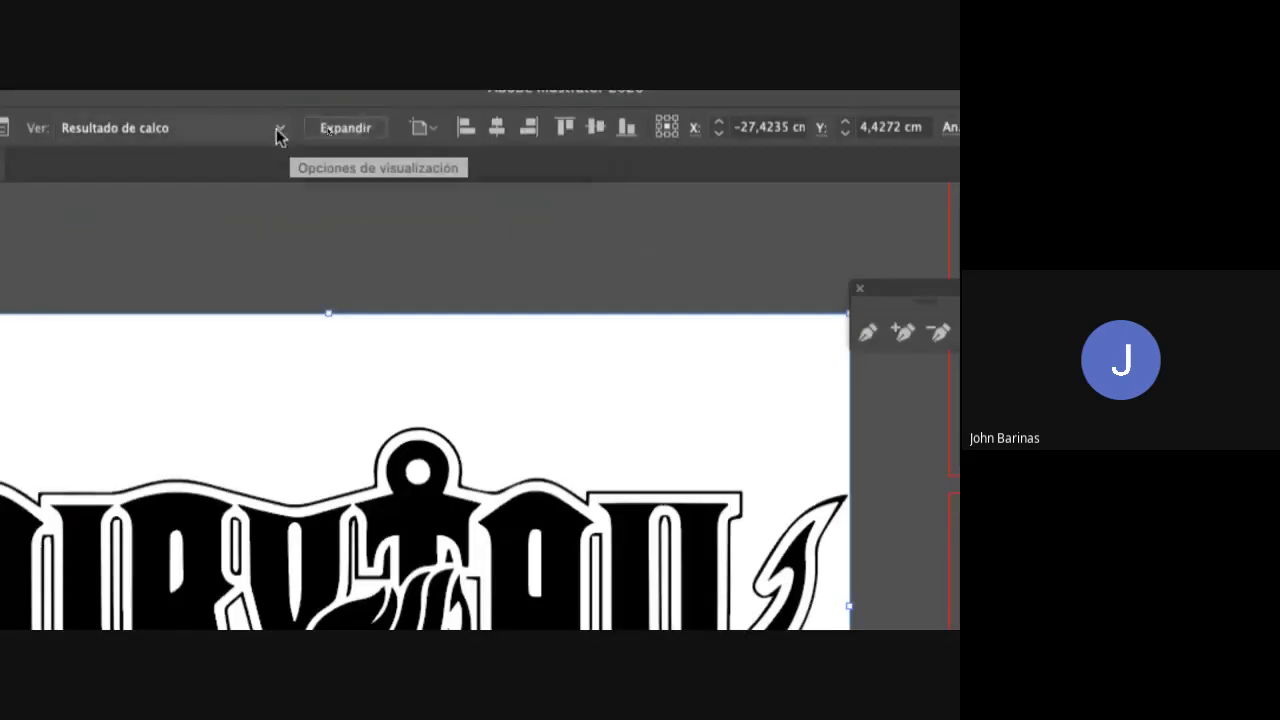
{"action": "left_click", "coordinate": [318, 127]}
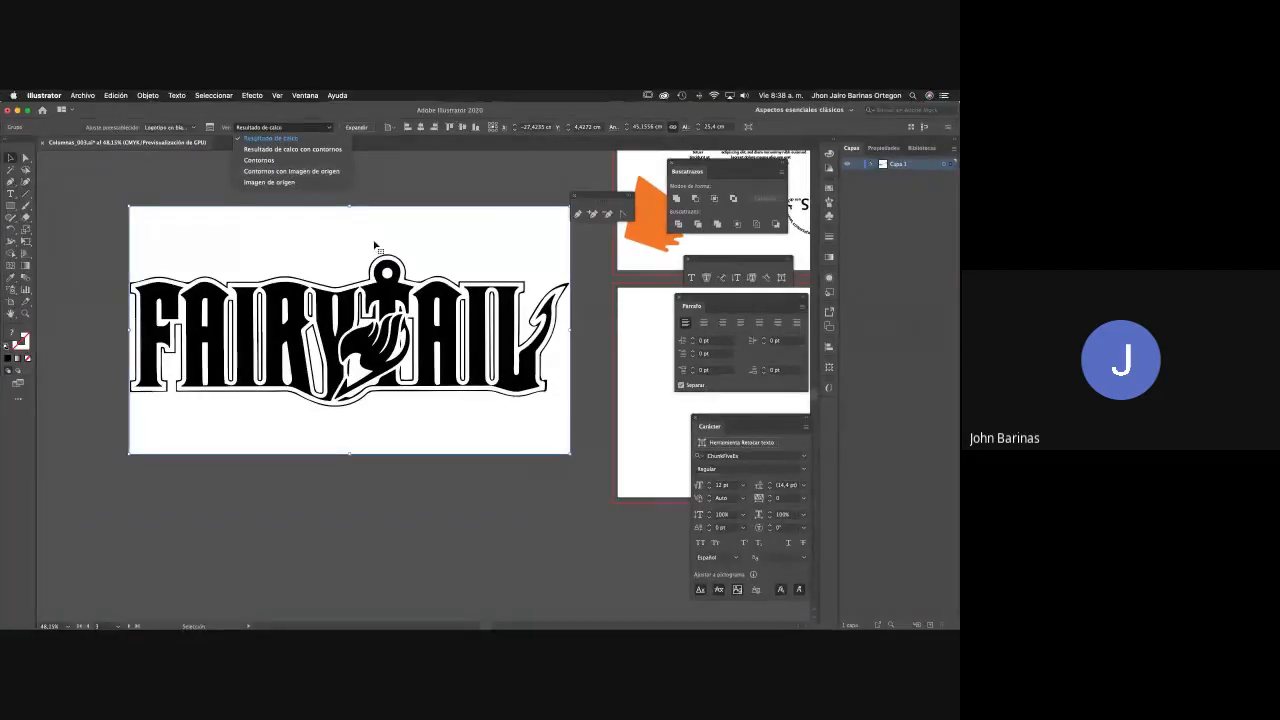
{"action": "left_click", "coordinate": [357, 119]}
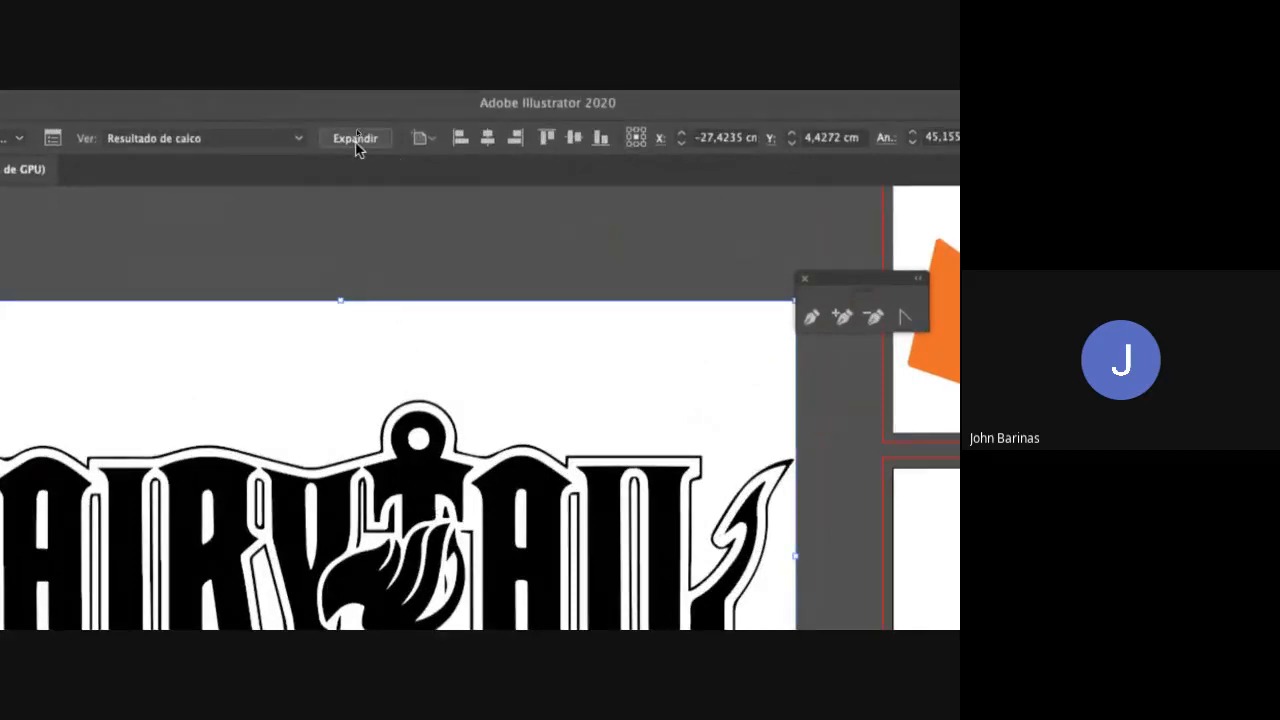
{"action": "left_click", "coordinate": [356, 140]}
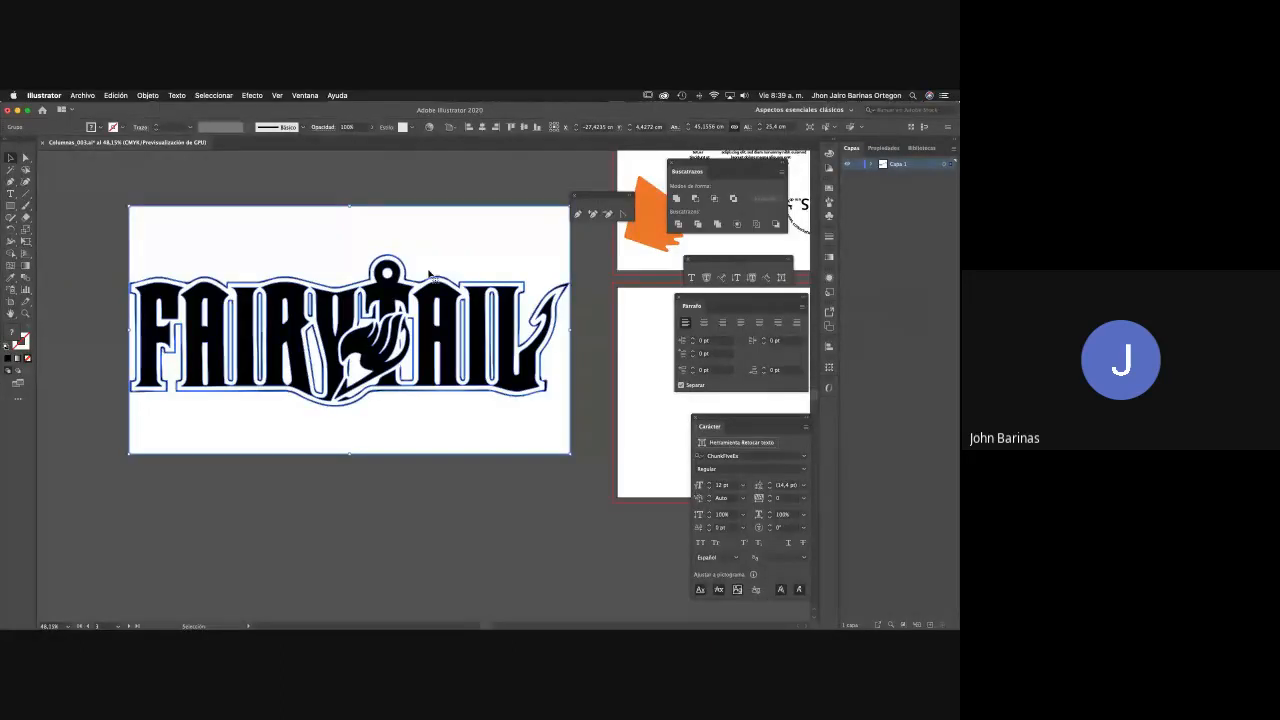
Shift the expanded logo away from the artboards, inspect its vector paths in Outline view, and return to Preview.
{"action": "left_click_drag", "start_coordinate": [391, 301], "coordinate": [349, 301]}
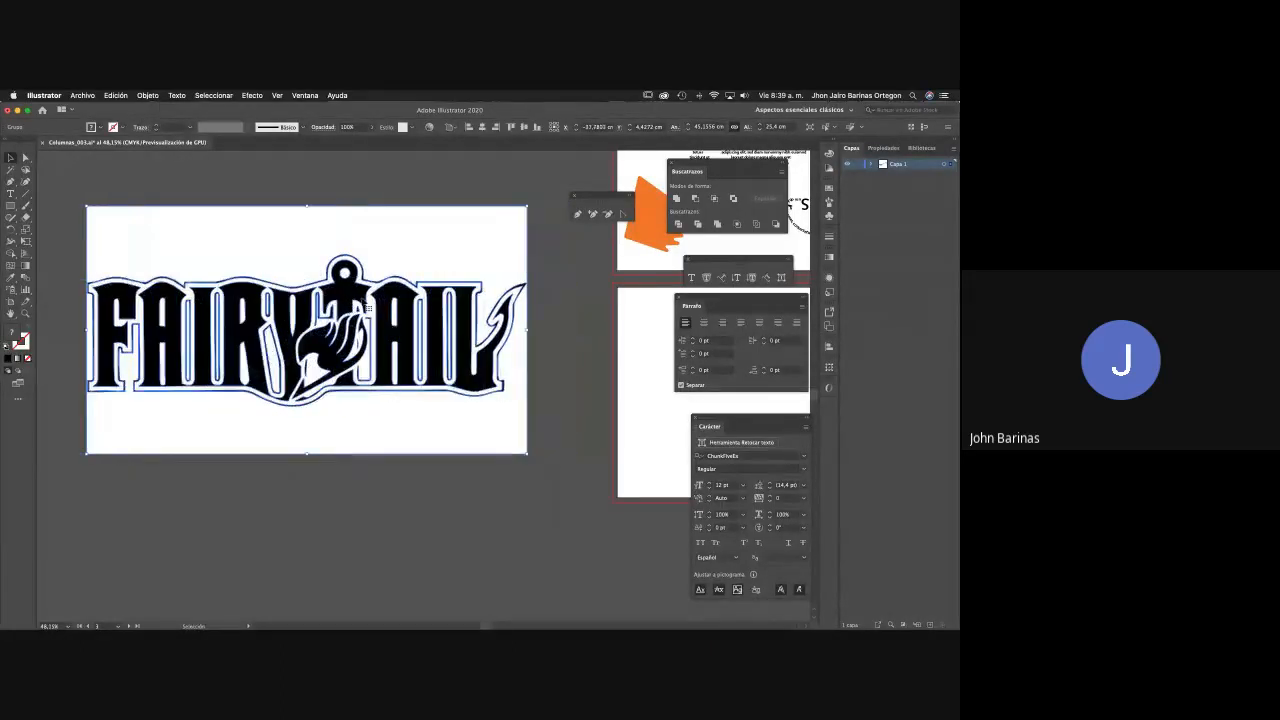
{"action": "key", "text": "super+y"}
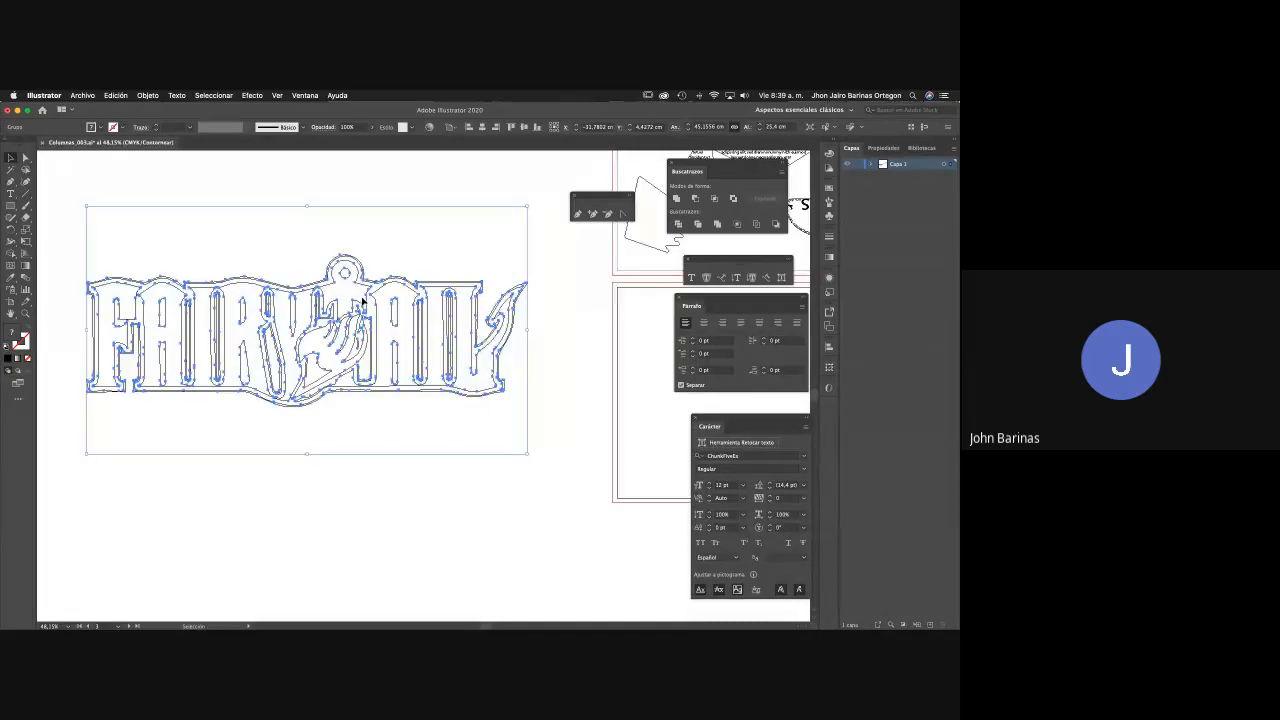
{"action": "scroll", "coordinate": [390, 290], "scroll_direction": "up", "scroll_amount": 2}
{"action": "scroll", "coordinate": [390, 290], "scroll_direction": "left", "scroll_amount": 2}
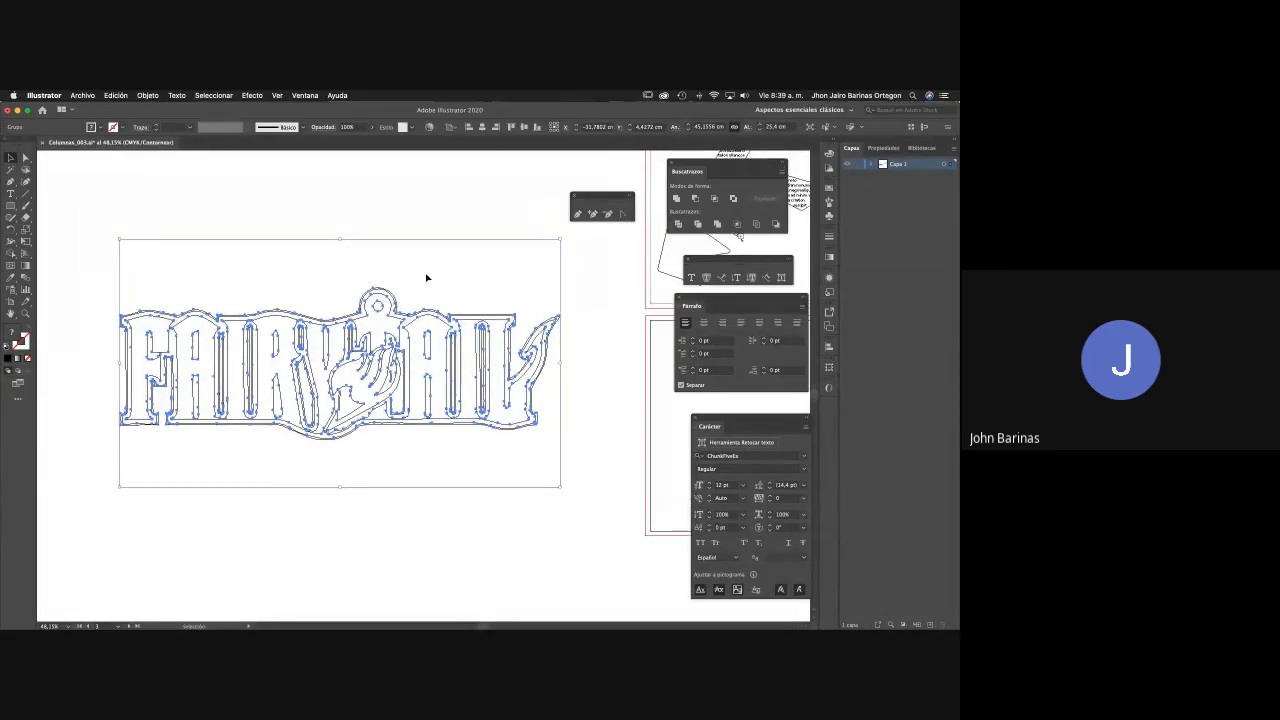
{"action": "left_click", "coordinate": [426, 278]}
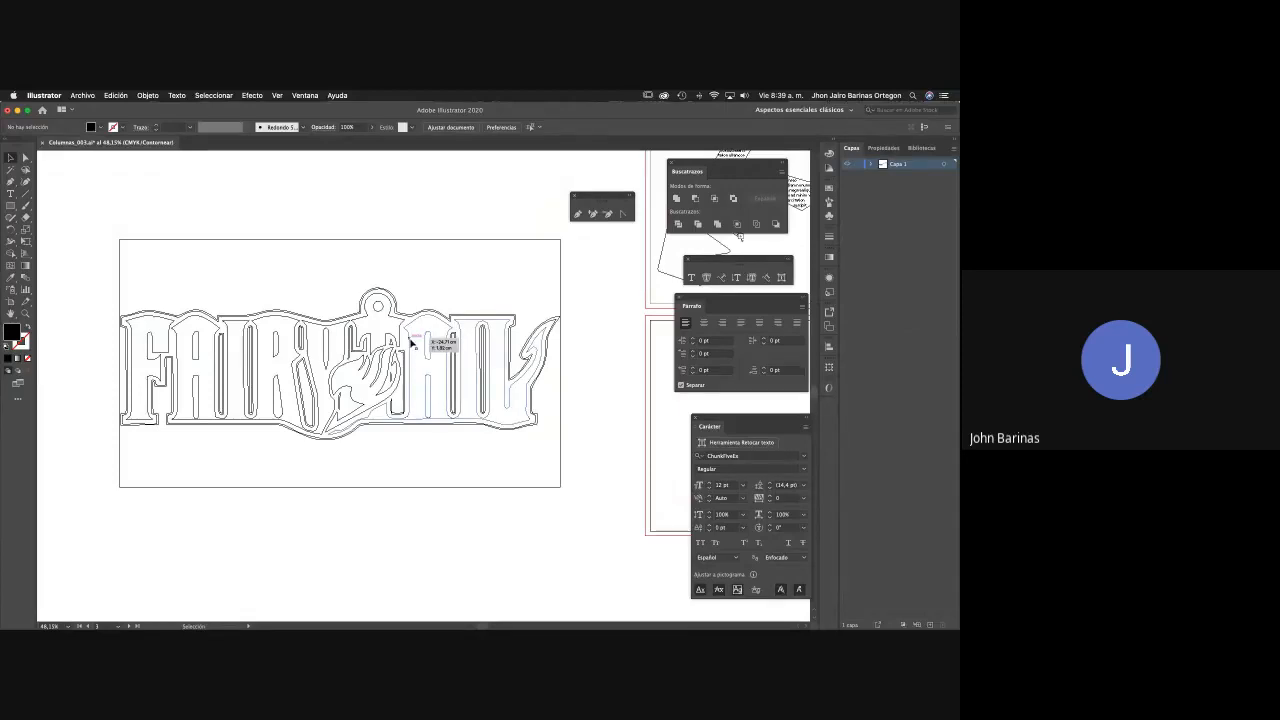
{"action": "key", "text": "a"}
{"action": "key", "text": "ctrl+y"}
{"action": "scroll", "coordinate": [380, 302], "scroll_direction": "up", "scroll_amount": 2}
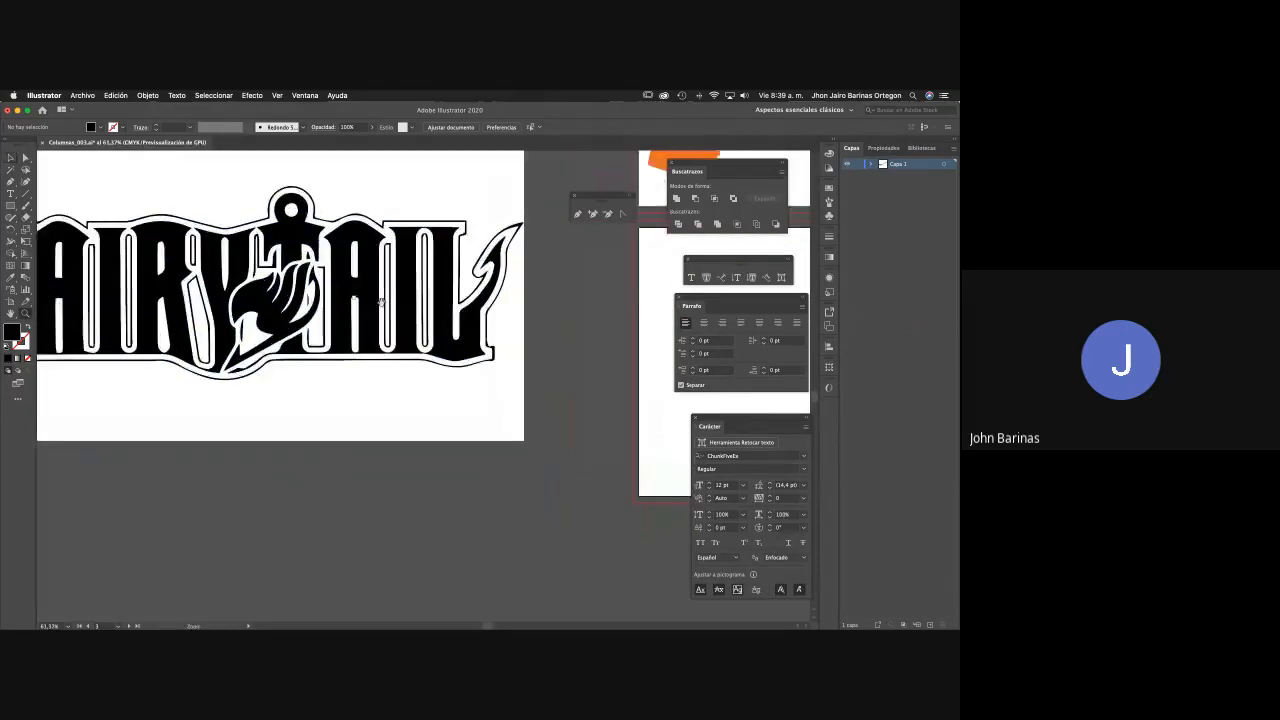
{"action": "left_click_drag", "start_coordinate": [380, 302], "coordinate": [490, 345]}
{"action": "key", "text": "v"}
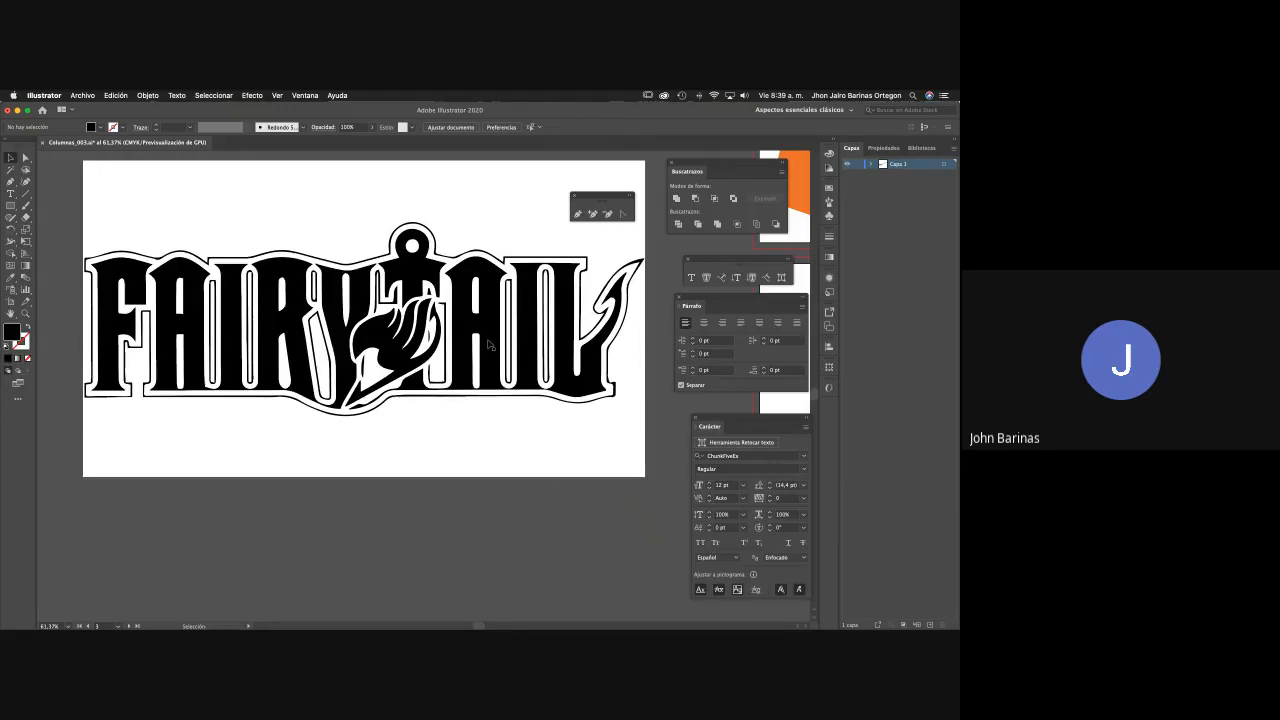
Move the expanded logo onto the empty artboard below the orange shape and scale it down to about 15.7 cm wide.
{"action": "key", "text": "z"}
{"action": "left_click_drag", "start_coordinate": [500, 345], "coordinate": [275, 367]}
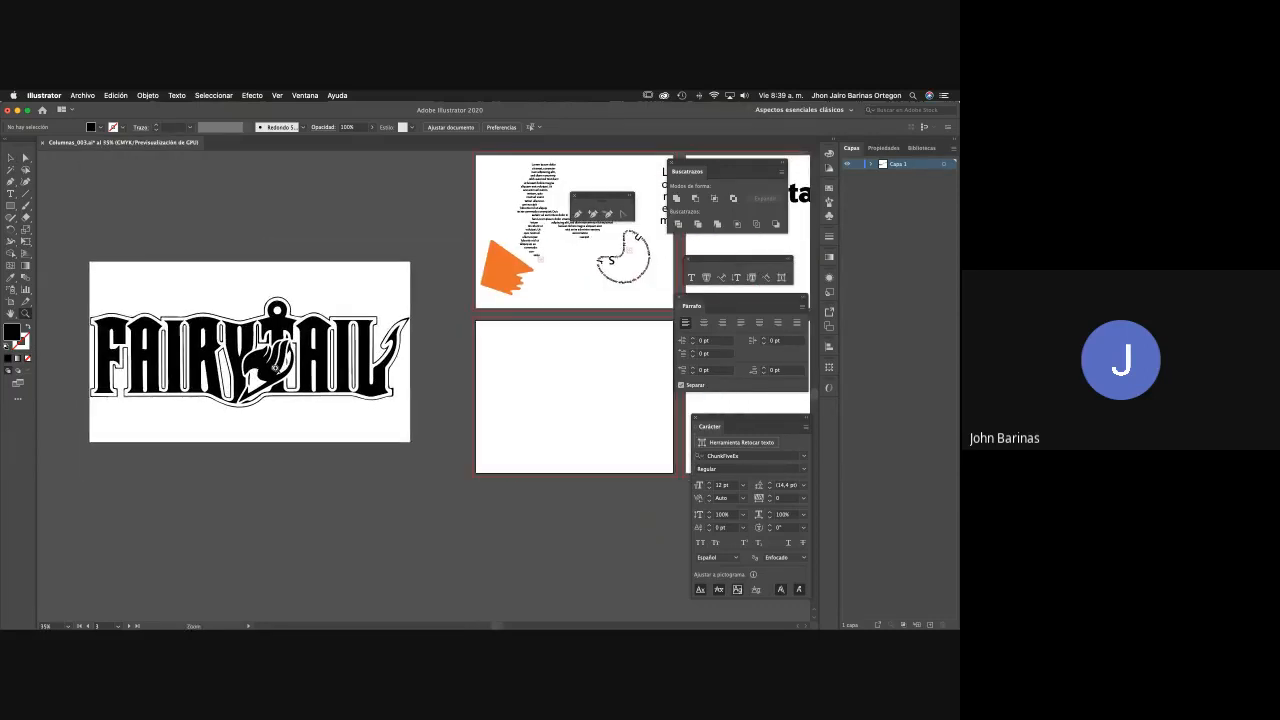
{"action": "key", "text": "v"}
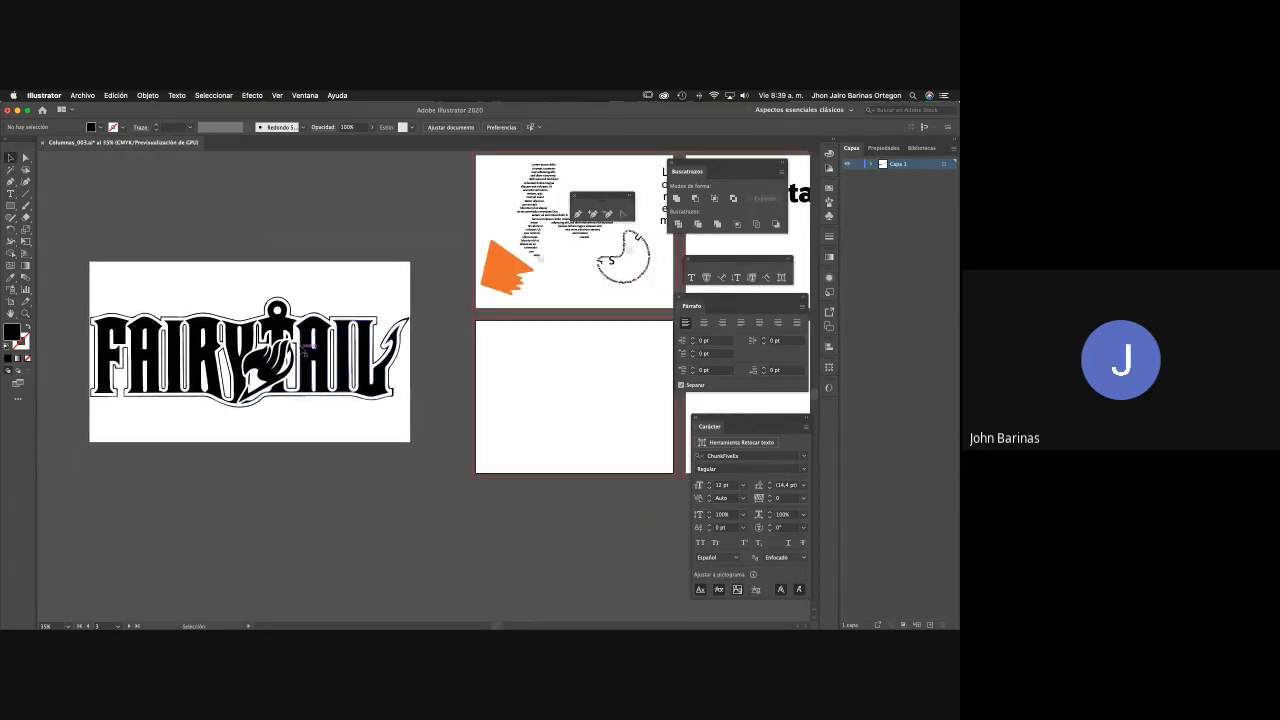
{"action": "left_click_drag", "start_coordinate": [303, 350], "coordinate": [272, 345]}
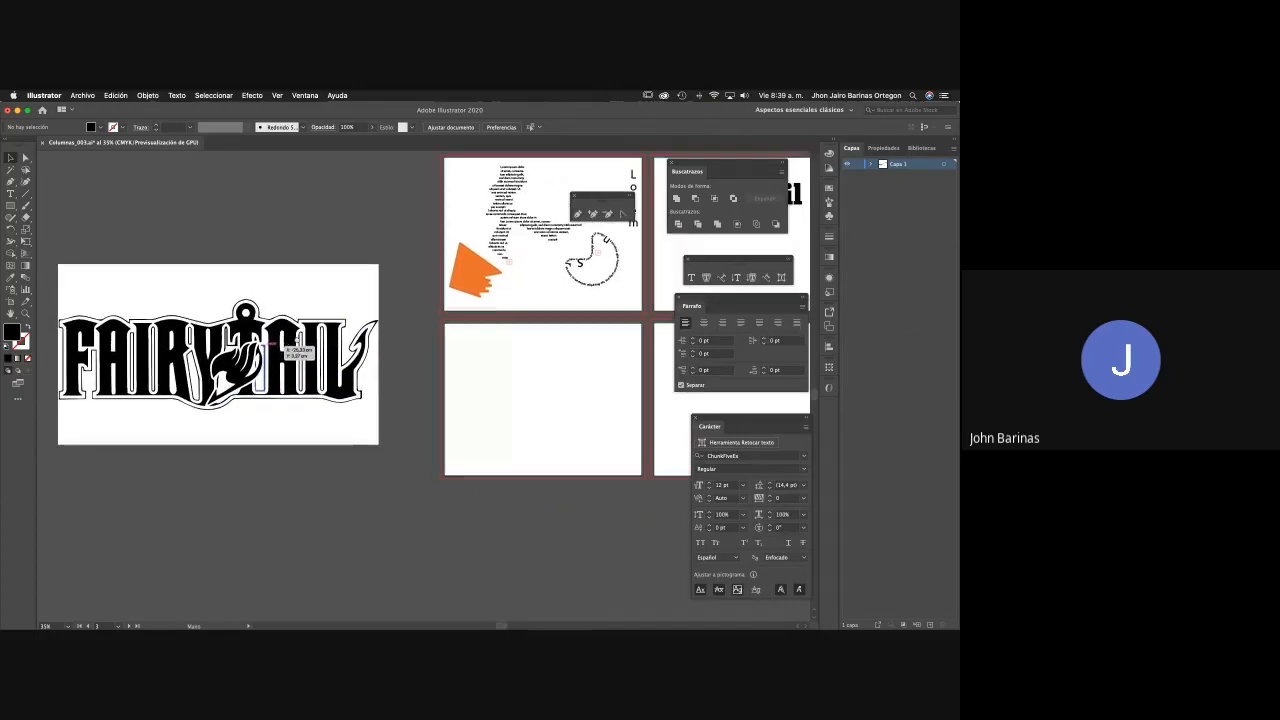
{"action": "left_click", "coordinate": [197, 297]}
{"action": "left_click_drag", "start_coordinate": [186, 300], "coordinate": [363, 343]}
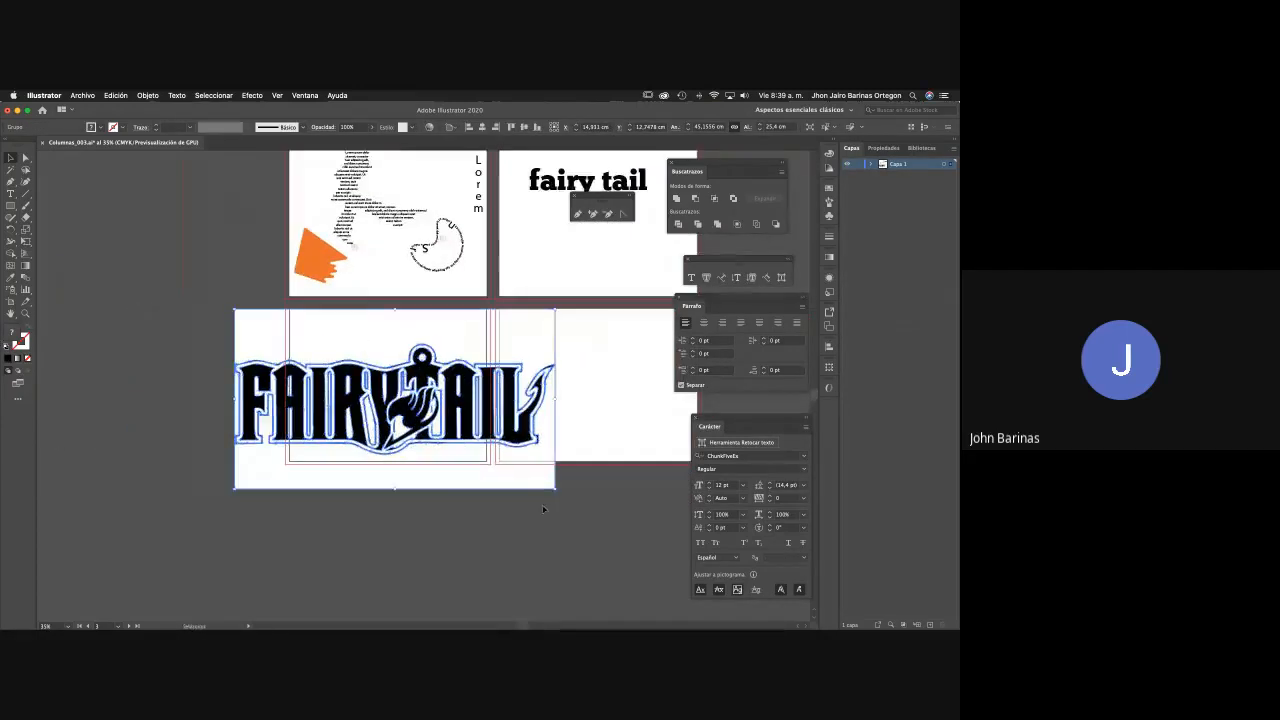
{"action": "left_click_drag", "start_coordinate": [555, 489], "coordinate": [409, 380]}
{"action": "scroll", "coordinate": [409, 380], "scroll_direction": "up", "scroll_amount": 5}
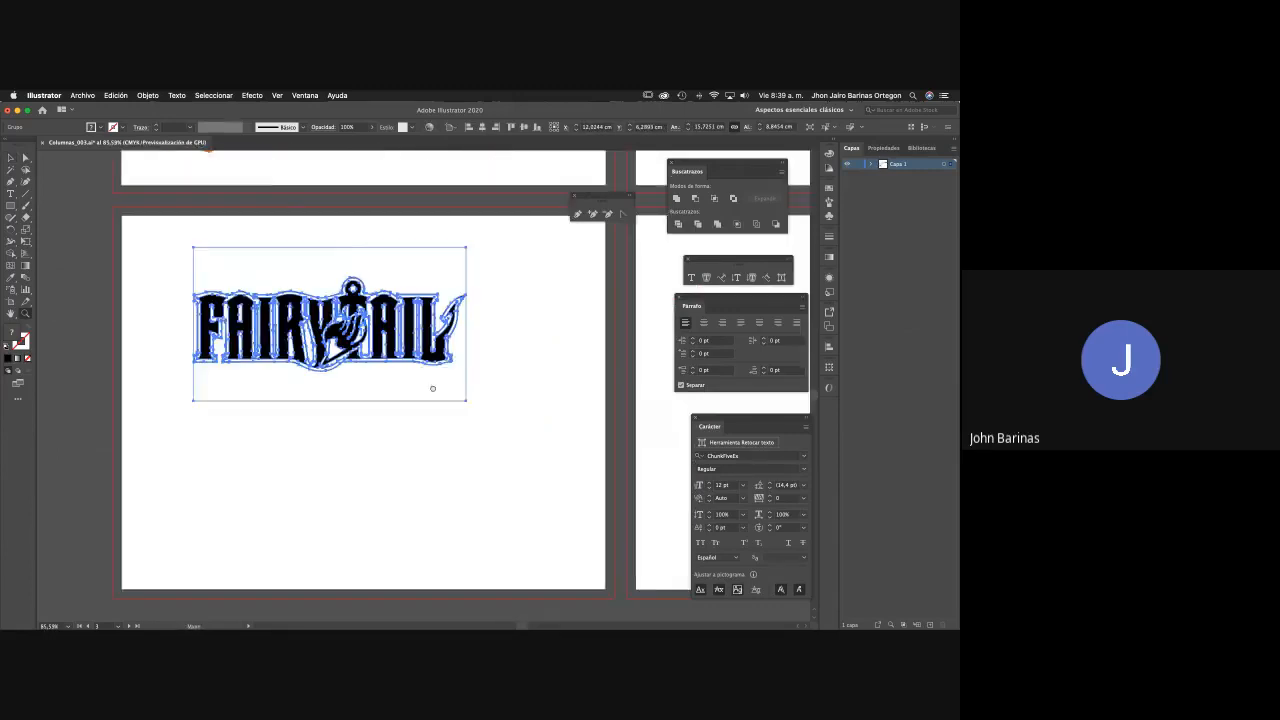
Enlarge the logo proportionally to about 22 cm by 12.4 cm so it spans most of the artboard's width.
{"action": "scroll", "coordinate": [426, 337], "scroll_direction": "up", "scroll_amount": 2}
{"action": "scroll", "coordinate": [449, 349], "scroll_direction": "down", "scroll_amount": 2}
{"action": "scroll", "coordinate": [429, 340], "scroll_direction": "up", "scroll_amount": 1}
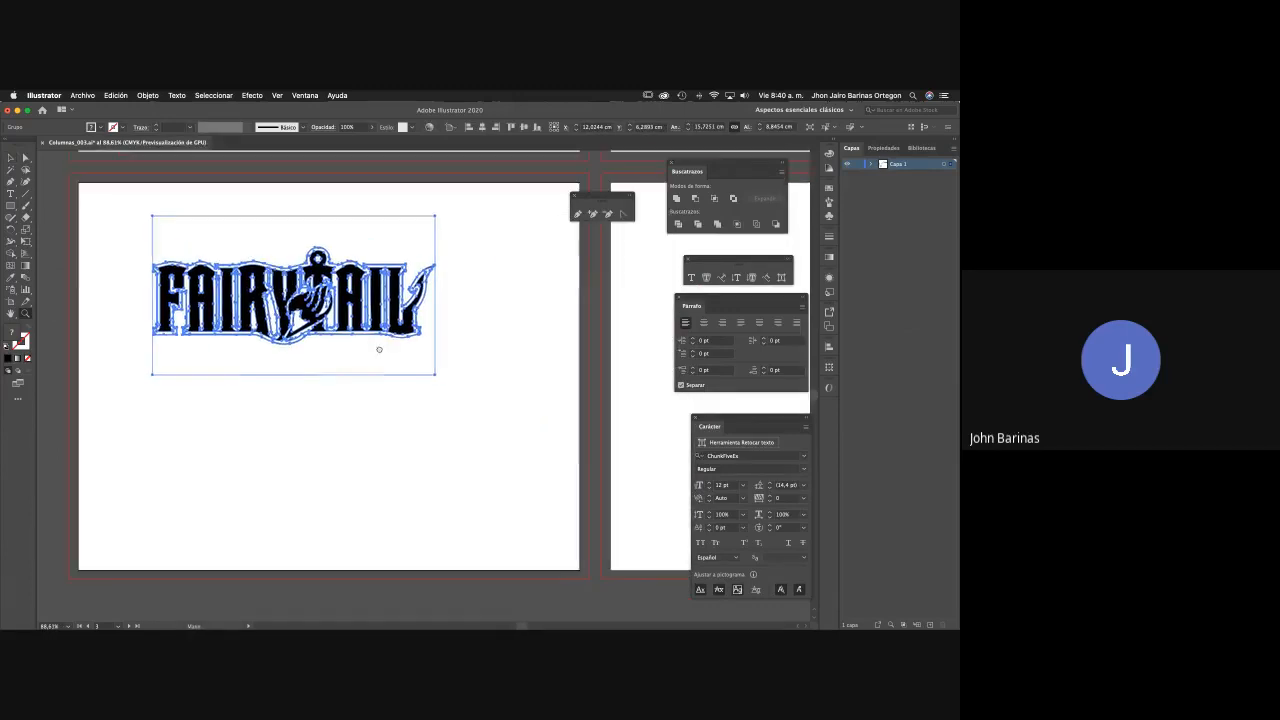
{"action": "key", "text": "v"}
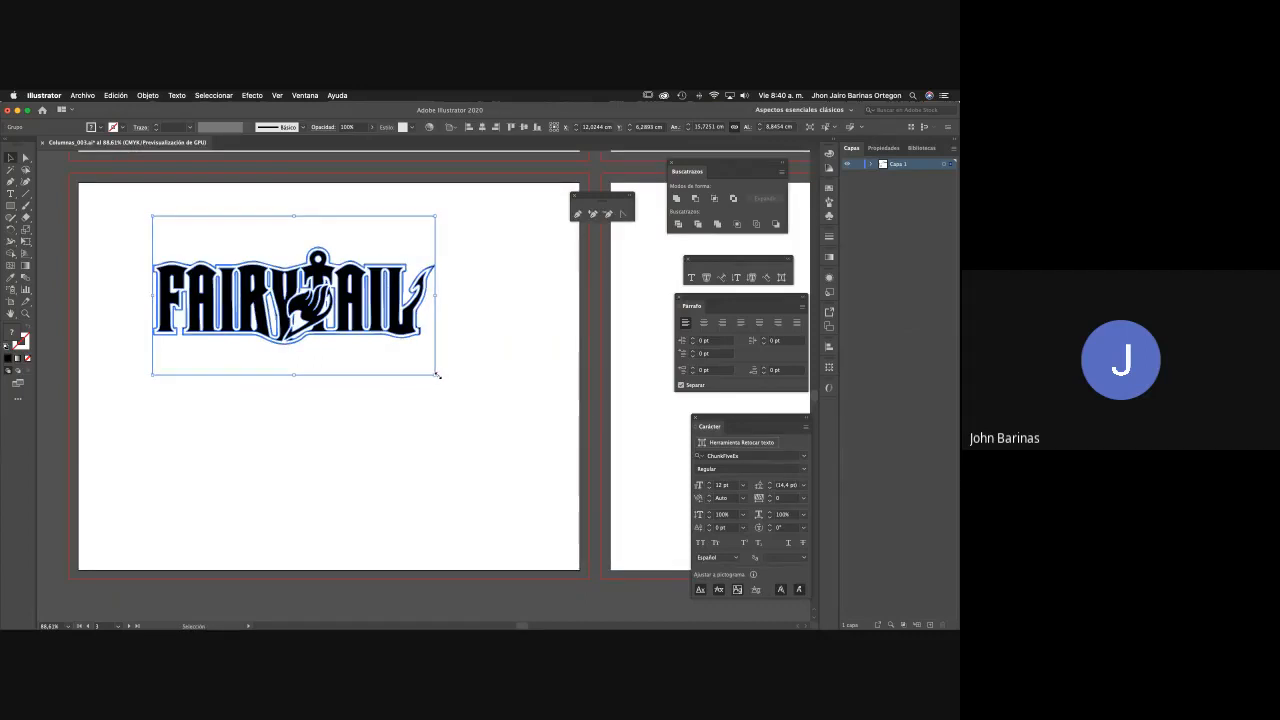
{"action": "left_click_drag", "start_coordinate": [437, 375], "coordinate": [549, 477]}
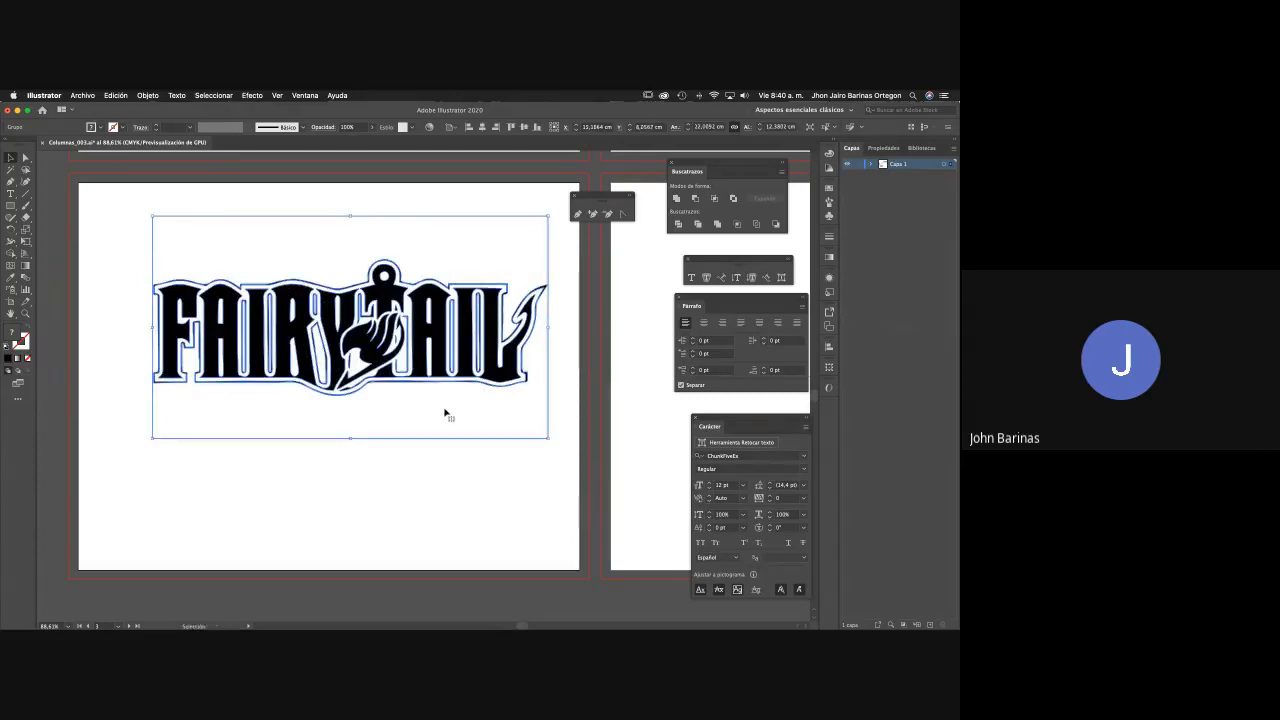
Move the logo off the artboard onto the empty canvas area beside it.
{"action": "scroll", "coordinate": [445, 413], "scroll_direction": "left", "scroll_amount": 3}
{"action": "scroll", "coordinate": [445, 413], "scroll_direction": "up", "scroll_amount": 1}
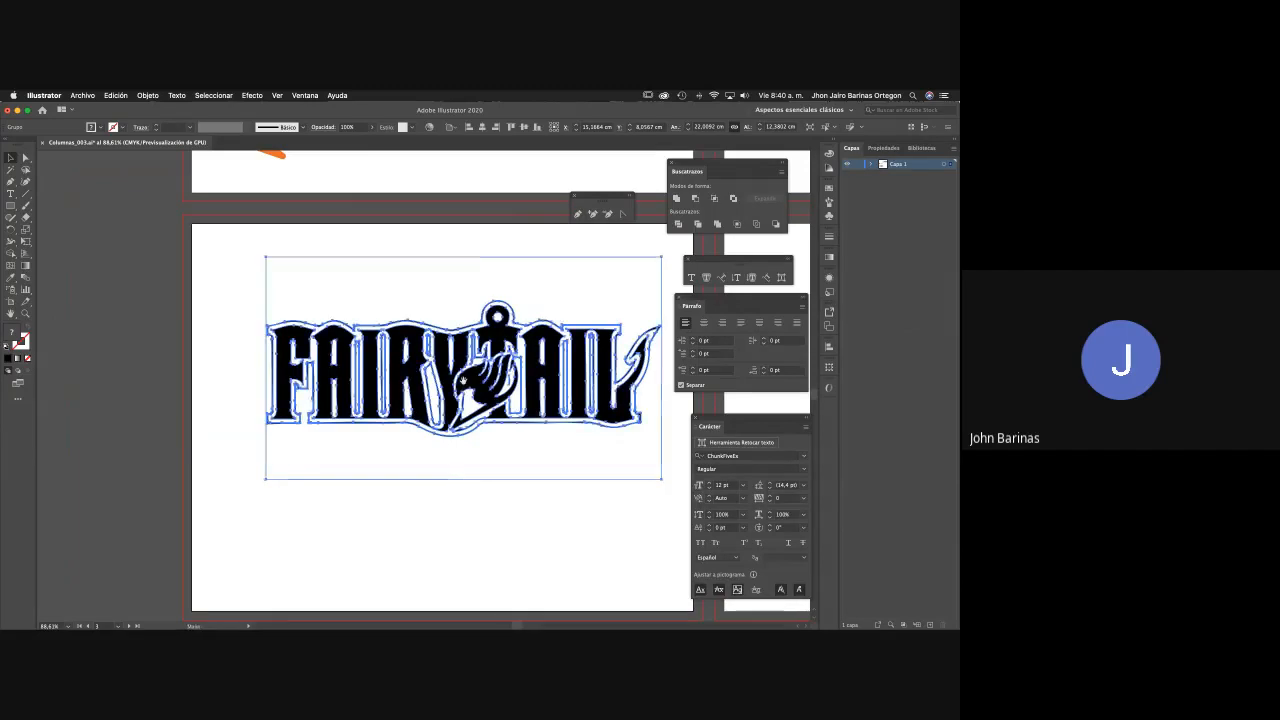
{"action": "scroll", "coordinate": [414, 409], "scroll_direction": "right", "scroll_amount": 3}
{"action": "scroll", "coordinate": [414, 409], "scroll_direction": "down", "scroll_amount": 1}
{"action": "left_click_drag", "start_coordinate": [391, 331], "coordinate": [214, 327]}
{"action": "scroll", "coordinate": [214, 328], "scroll_direction": "left", "scroll_amount": 10}
{"action": "left_click_drag", "start_coordinate": [603, 351], "coordinate": [325, 351]}
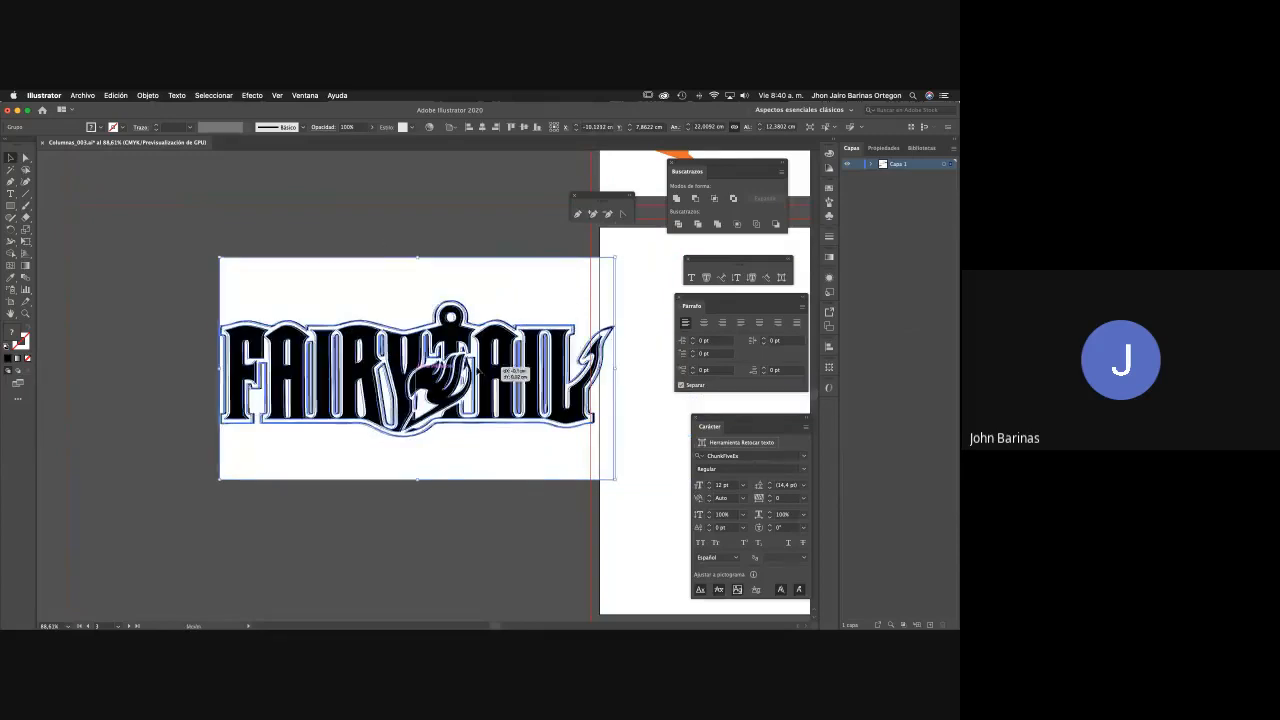
{"action": "left_click_drag", "start_coordinate": [484, 379], "coordinate": [424, 383]}
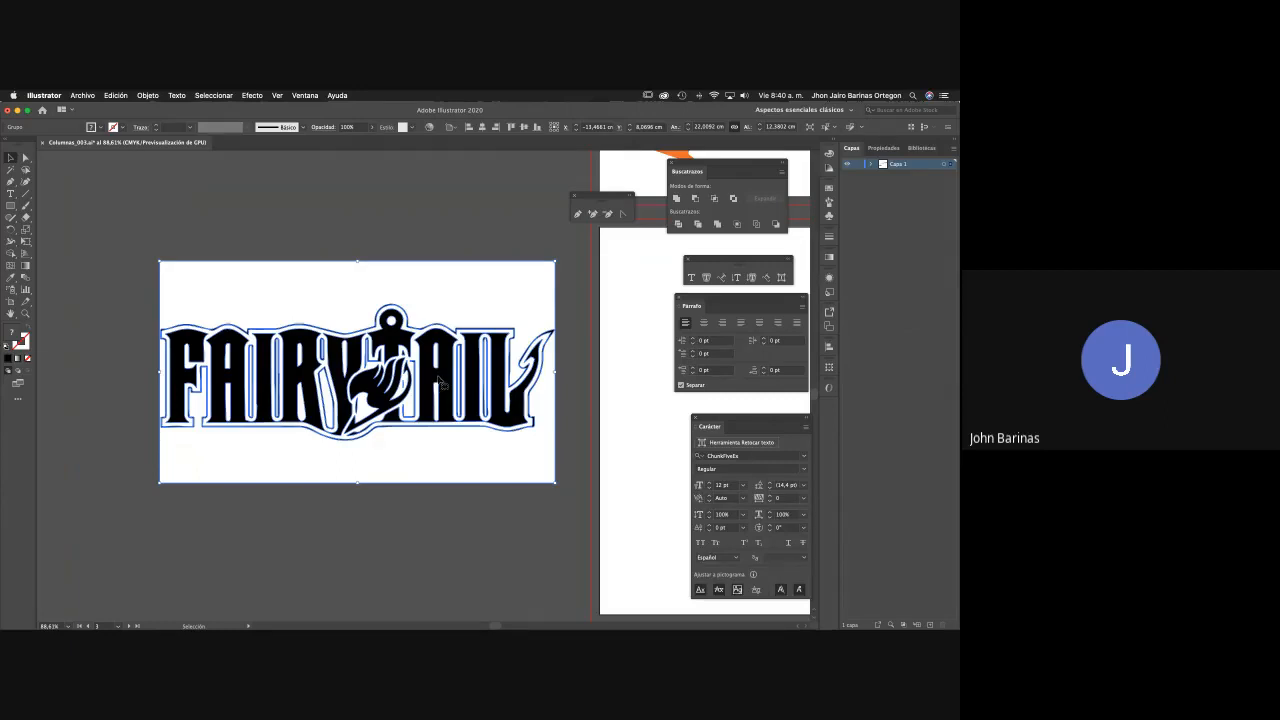
Ungroup the expanded logo repeatedly until it is split into separate paths, and clear the selection.
{"action": "right_click", "coordinate": [439, 378]}
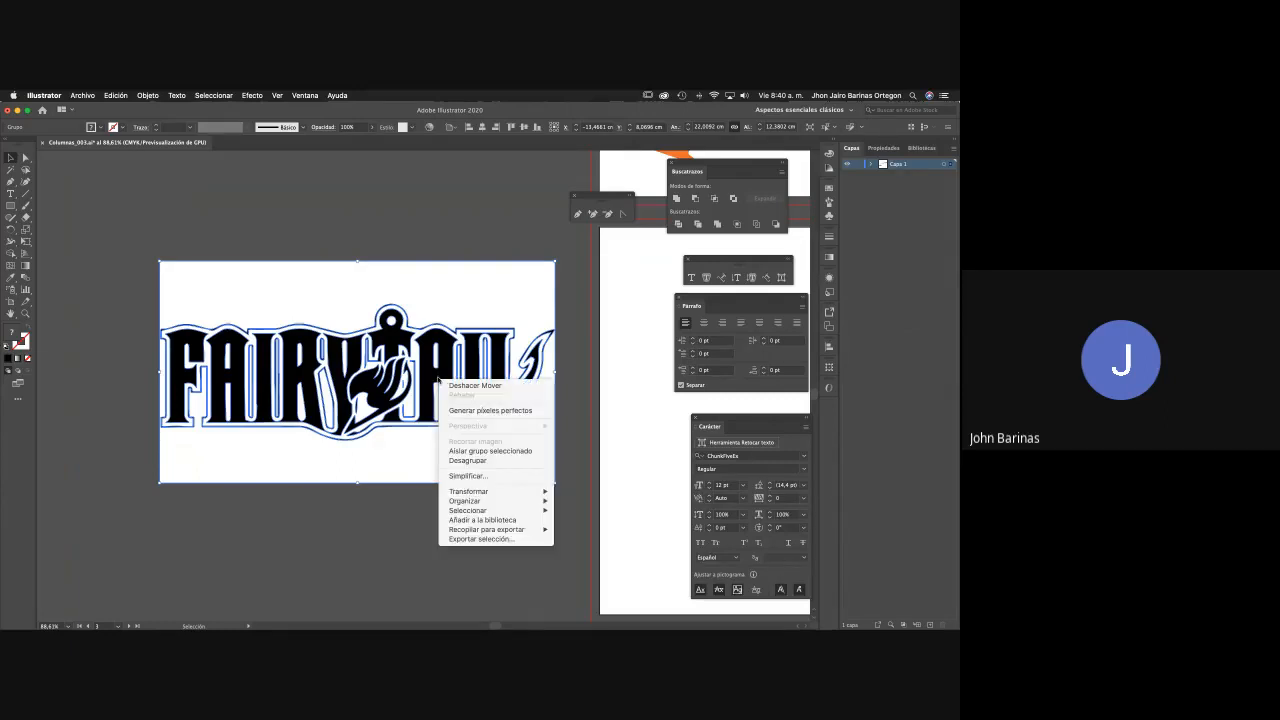
{"action": "left_click", "coordinate": [480, 461]}
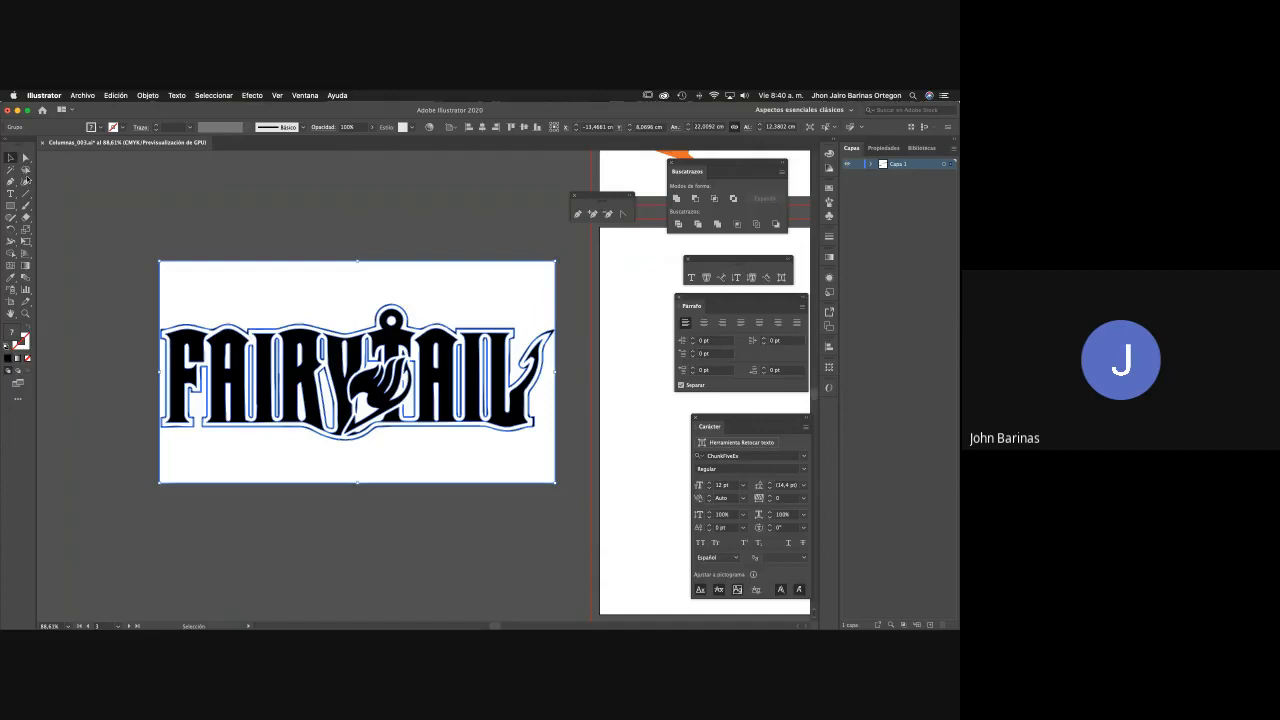
{"action": "left_click", "coordinate": [196, 226]}
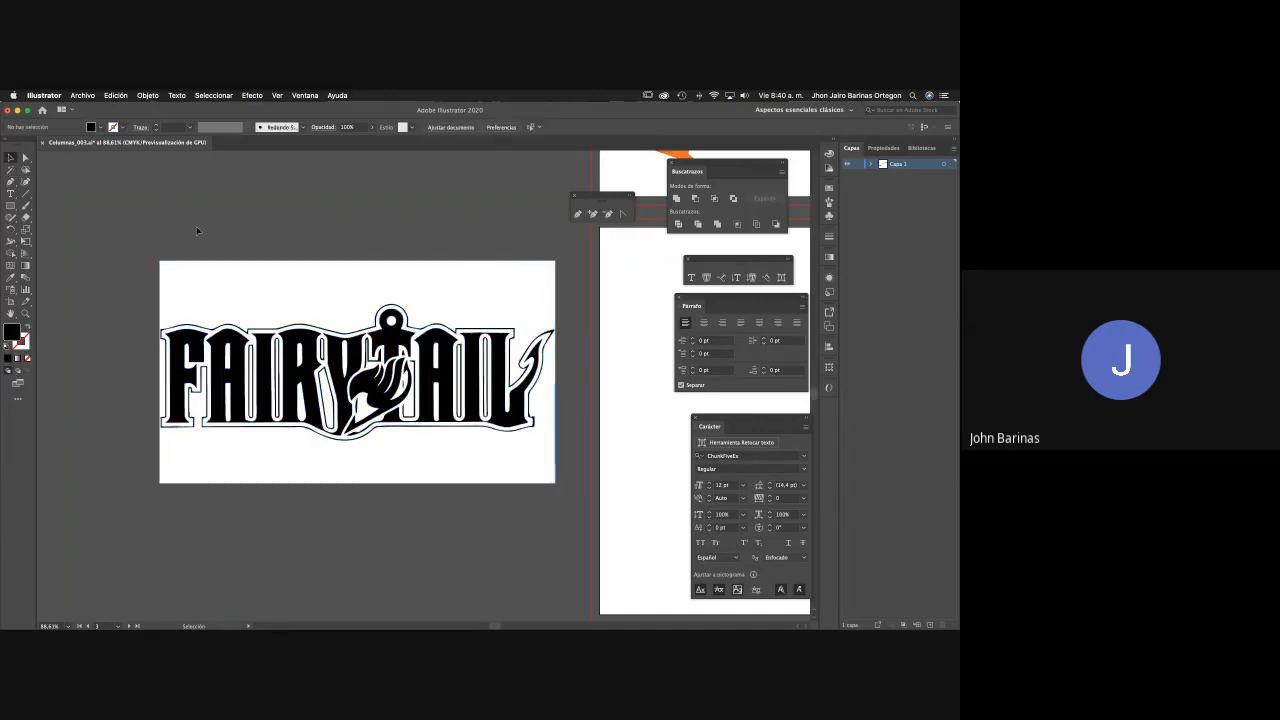
{"action": "left_click_drag", "start_coordinate": [234, 290], "coordinate": [346, 320]}
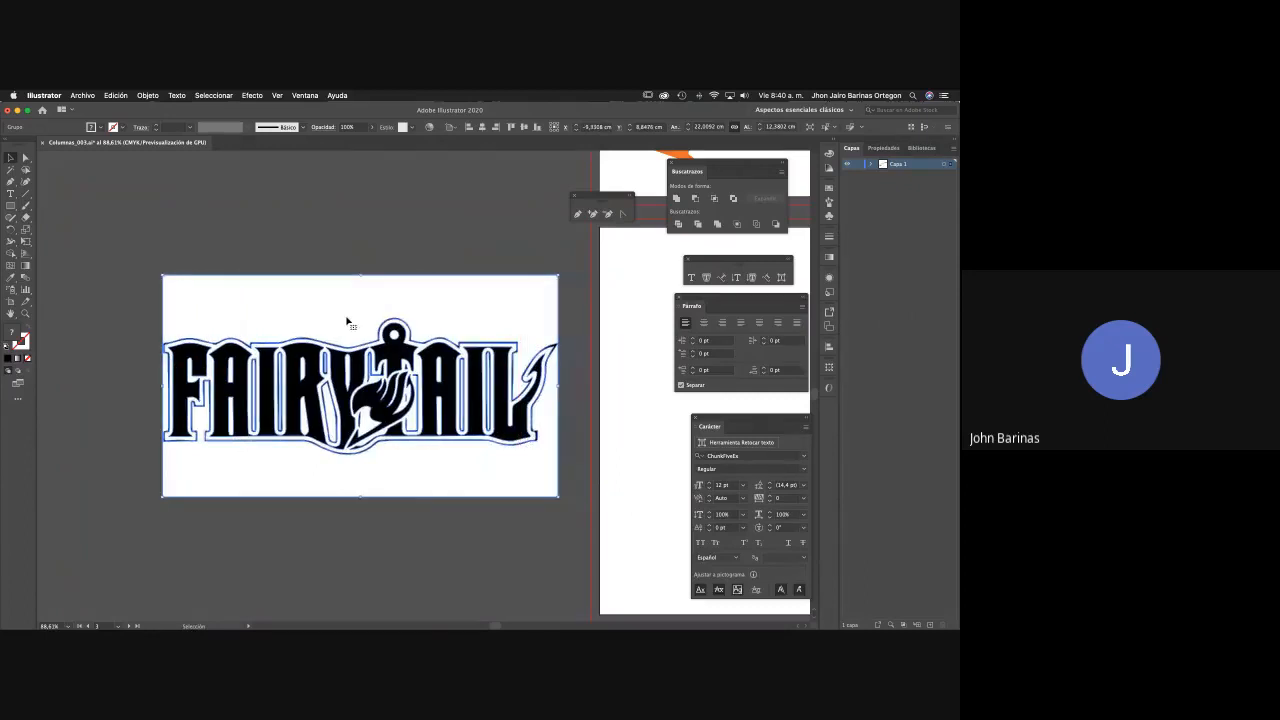
{"action": "right_click", "coordinate": [433, 357]}
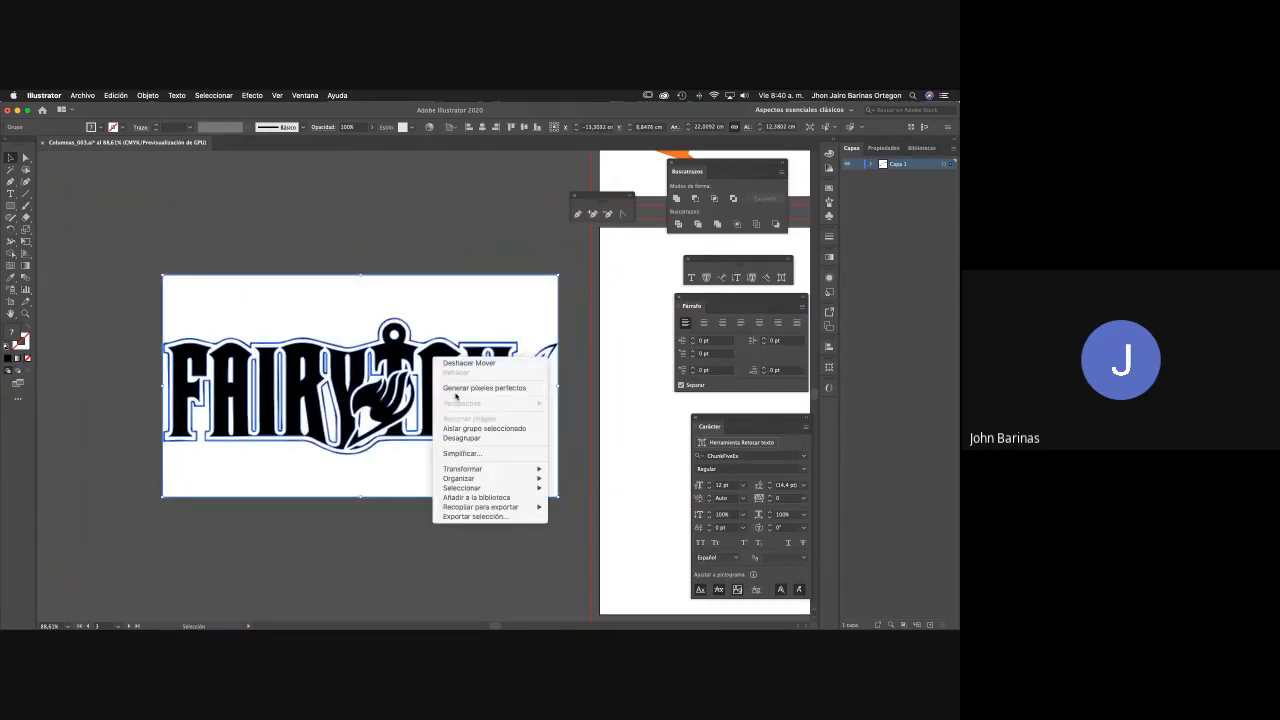
{"action": "left_click", "coordinate": [481, 441]}
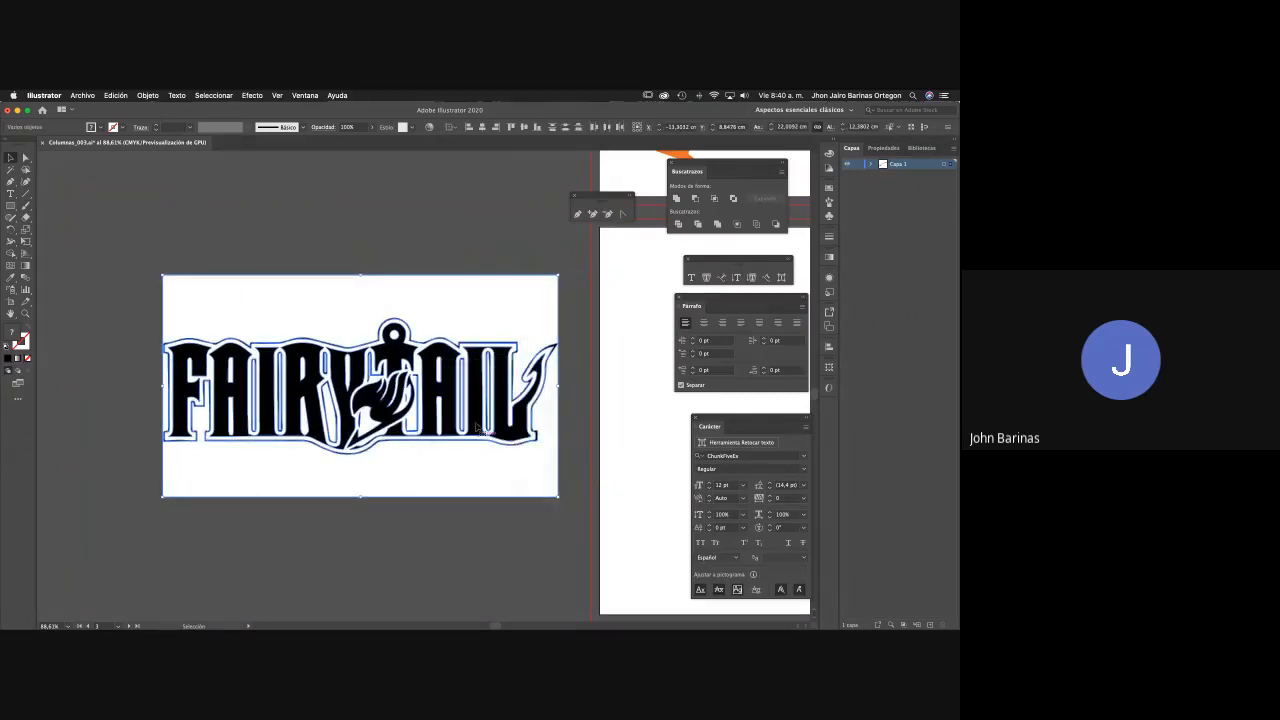
{"action": "right_click", "coordinate": [458, 304]}
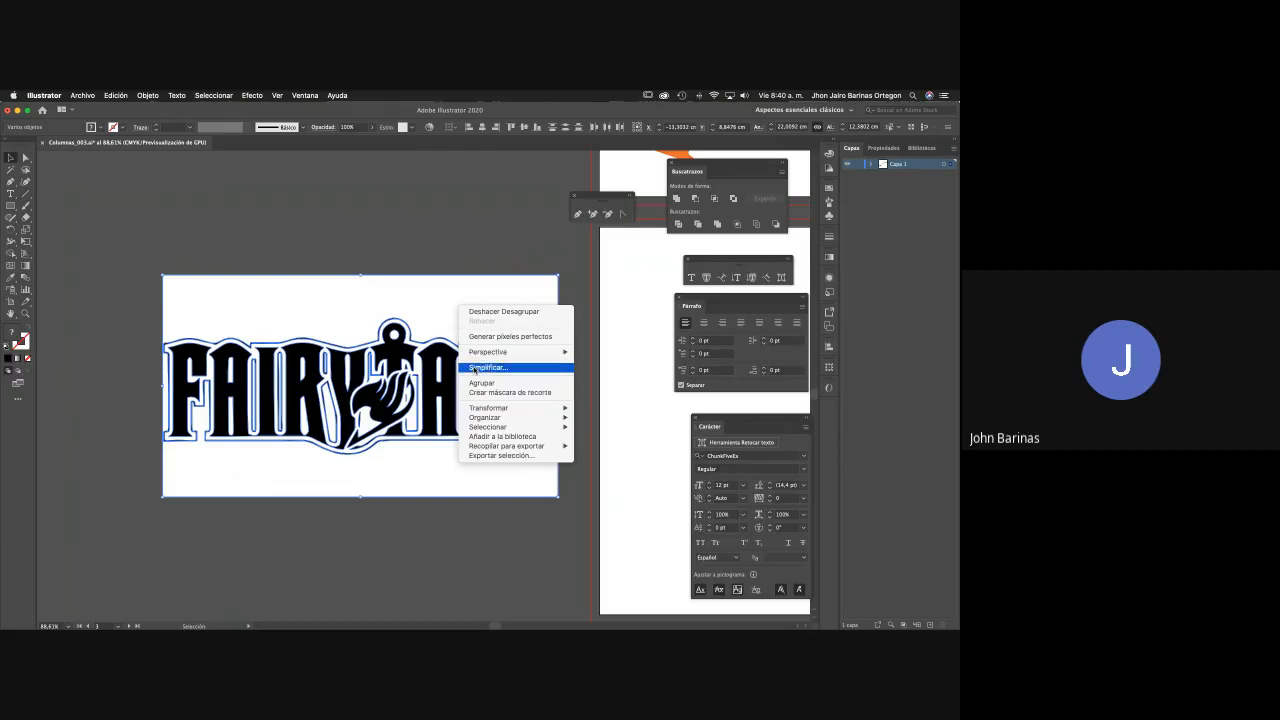
{"action": "left_click", "coordinate": [440, 326]}
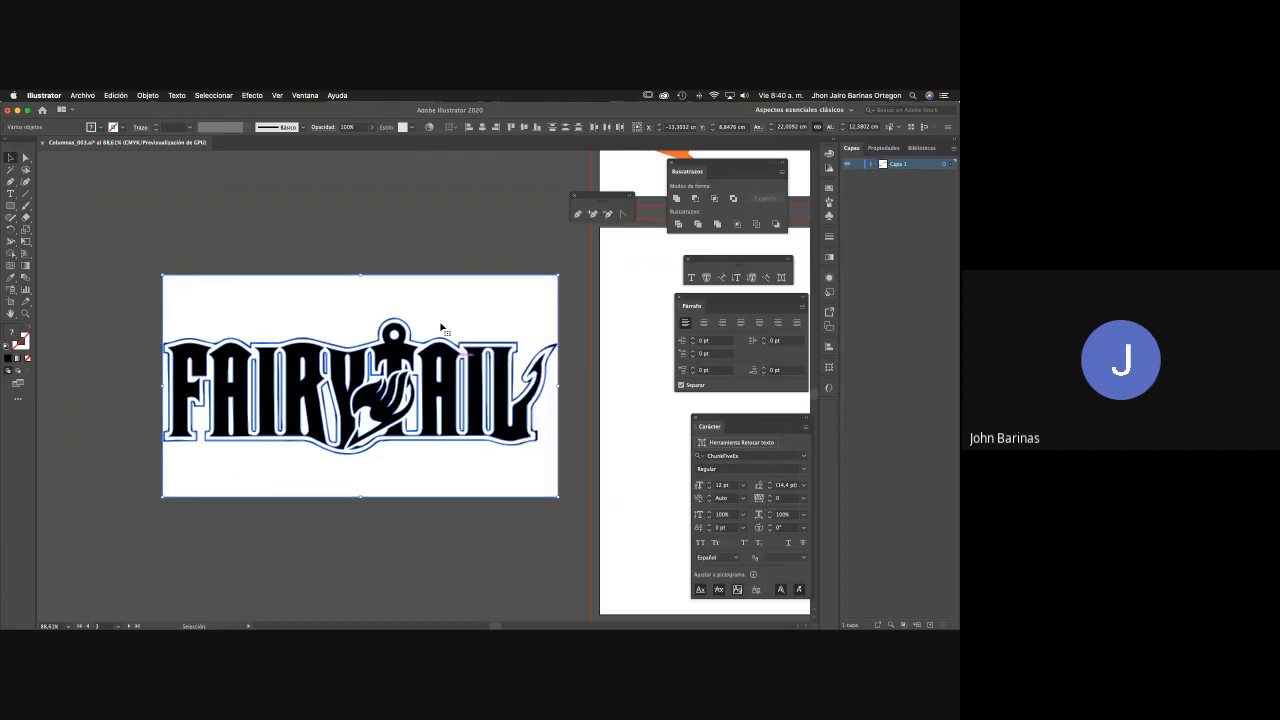
{"action": "left_click", "coordinate": [204, 205]}
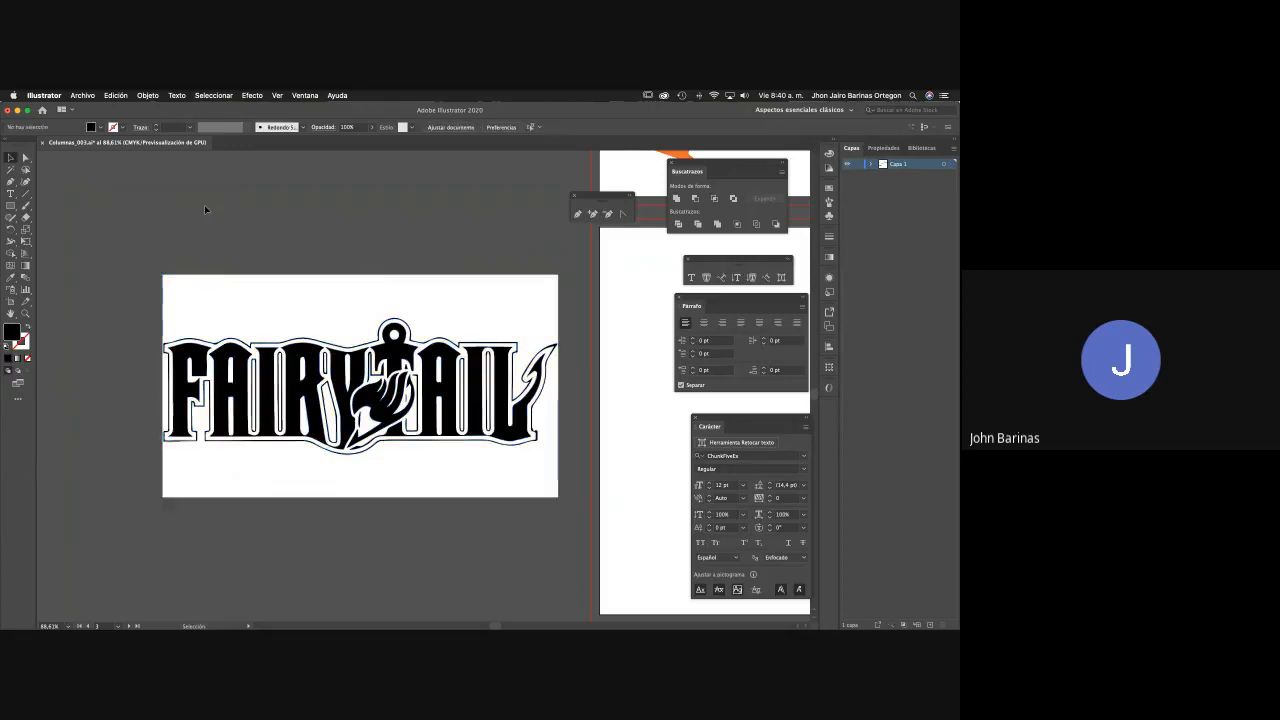
Pull the white background shape away from the lettering and delete it.
{"action": "left_click_drag", "start_coordinate": [314, 306], "coordinate": [185, 253]}
{"action": "left_click_drag", "start_coordinate": [330, 282], "coordinate": [274, 235]}
{"action": "key", "text": "z"}
{"action": "left_click_drag", "start_coordinate": [360, 279], "coordinate": [303, 242]}
{"action": "key", "text": "v"}
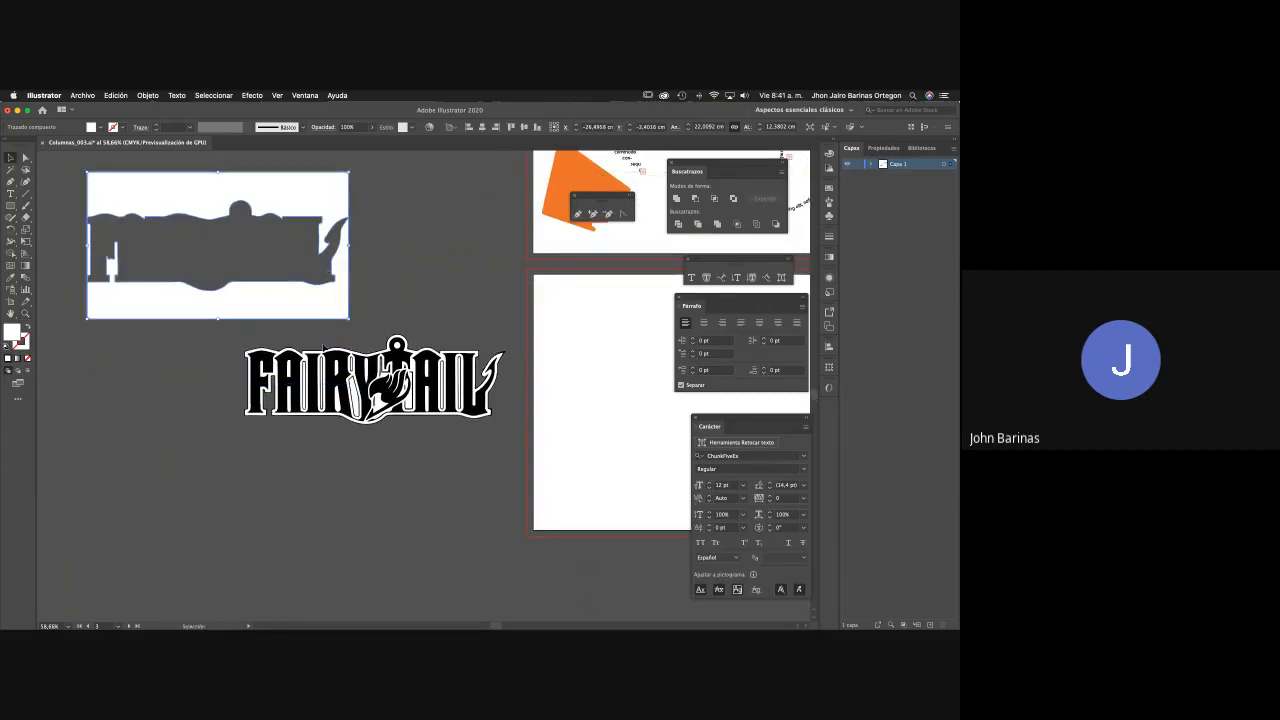
{"action": "left_click", "coordinate": [378, 291]}
{"action": "left_click", "coordinate": [313, 306]}
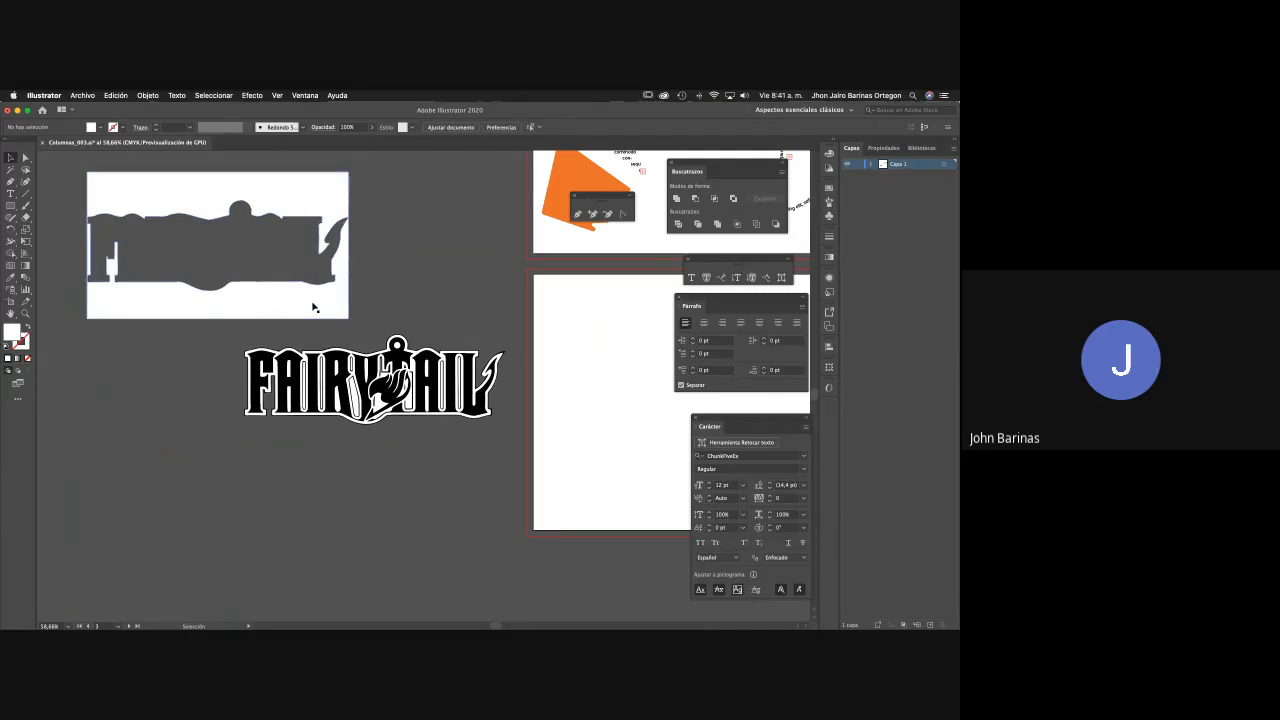
{"action": "key", "text": "BackSpace"}
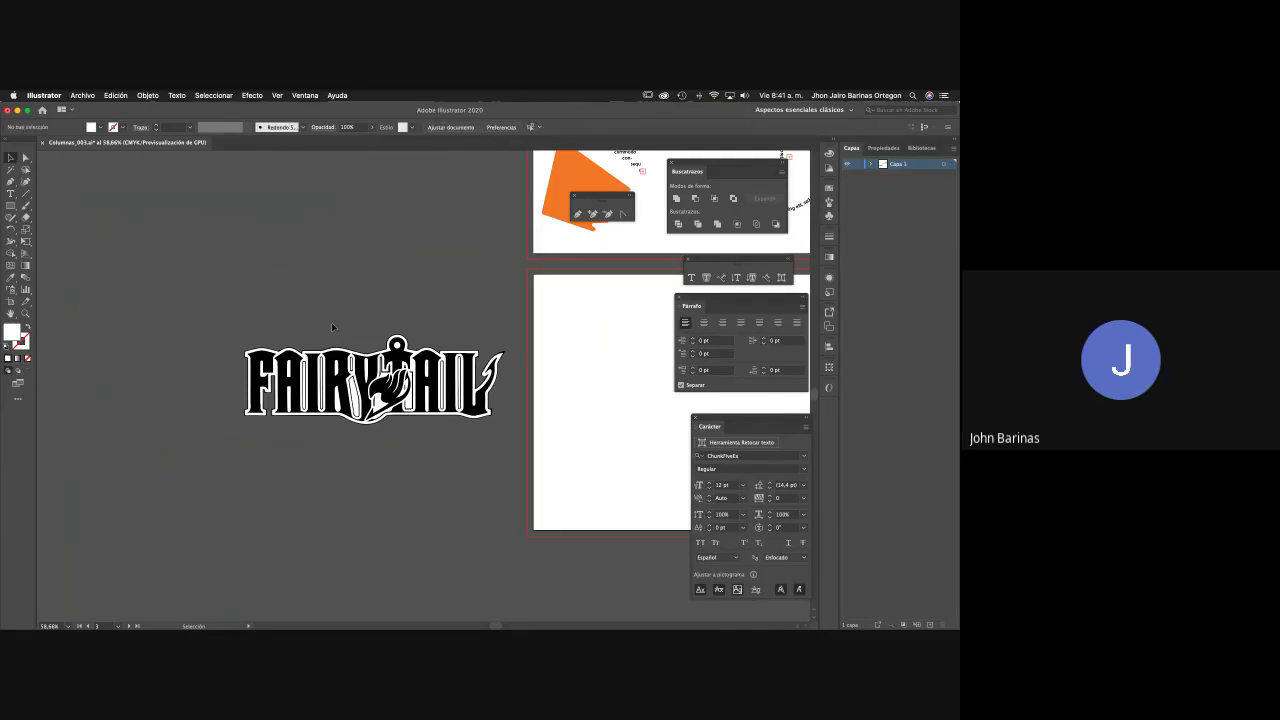
Delete the white sliver between the R and Y, and the white compound path that fills the logo's outline.
{"action": "left_click_drag", "start_coordinate": [354, 342], "coordinate": [347, 292]}
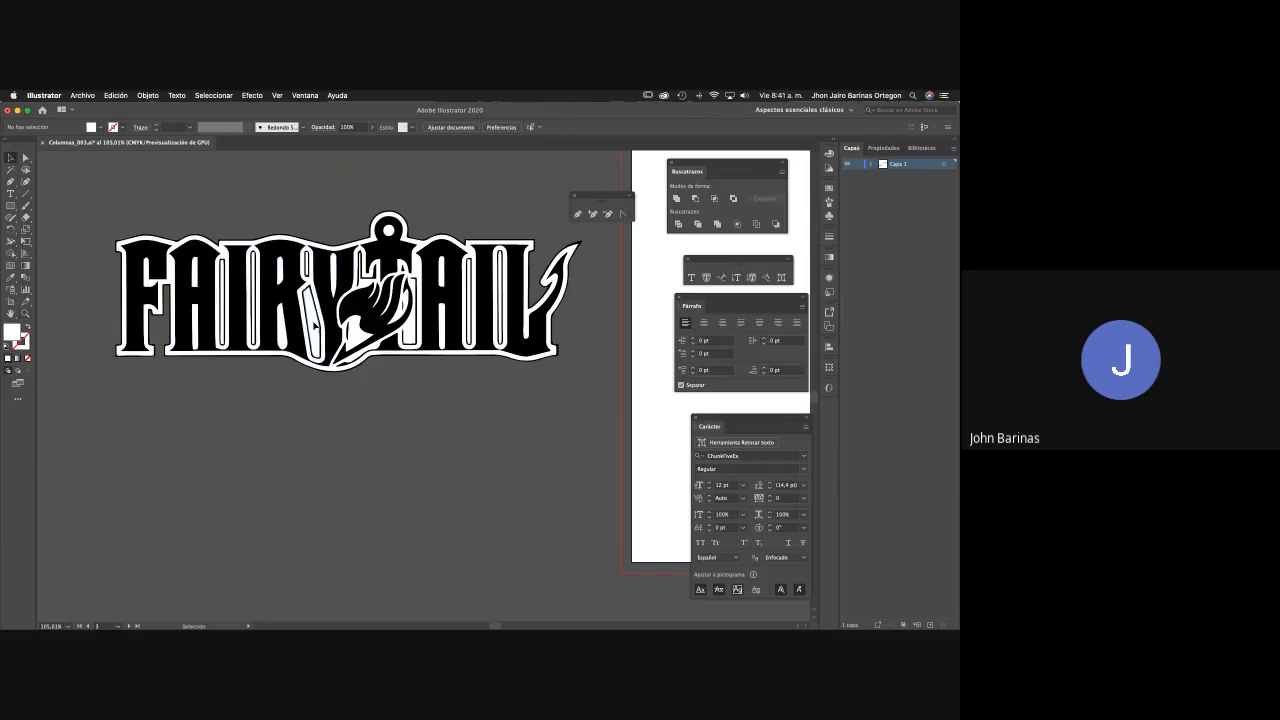
{"action": "left_click", "coordinate": [313, 324]}
{"action": "key", "text": "Delete"}
{"action": "left_click", "coordinate": [316, 285]}
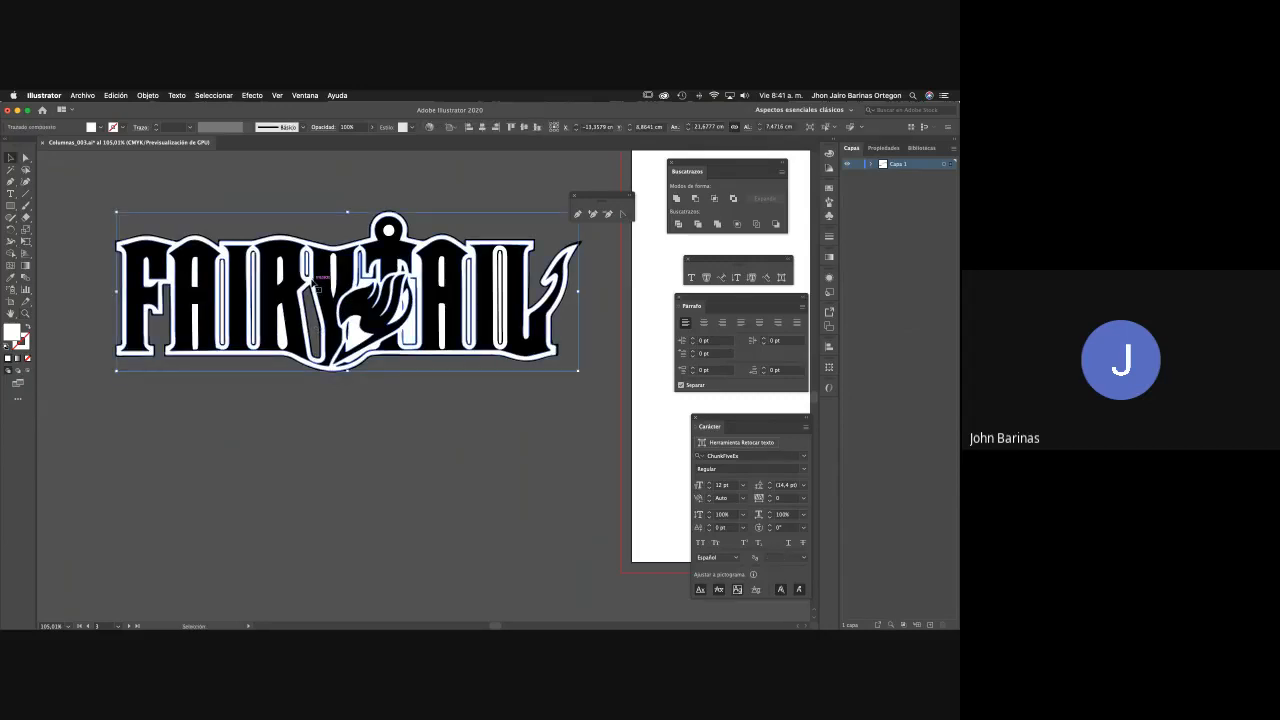
{"action": "left_click_drag", "start_coordinate": [316, 288], "coordinate": [345, 440]}
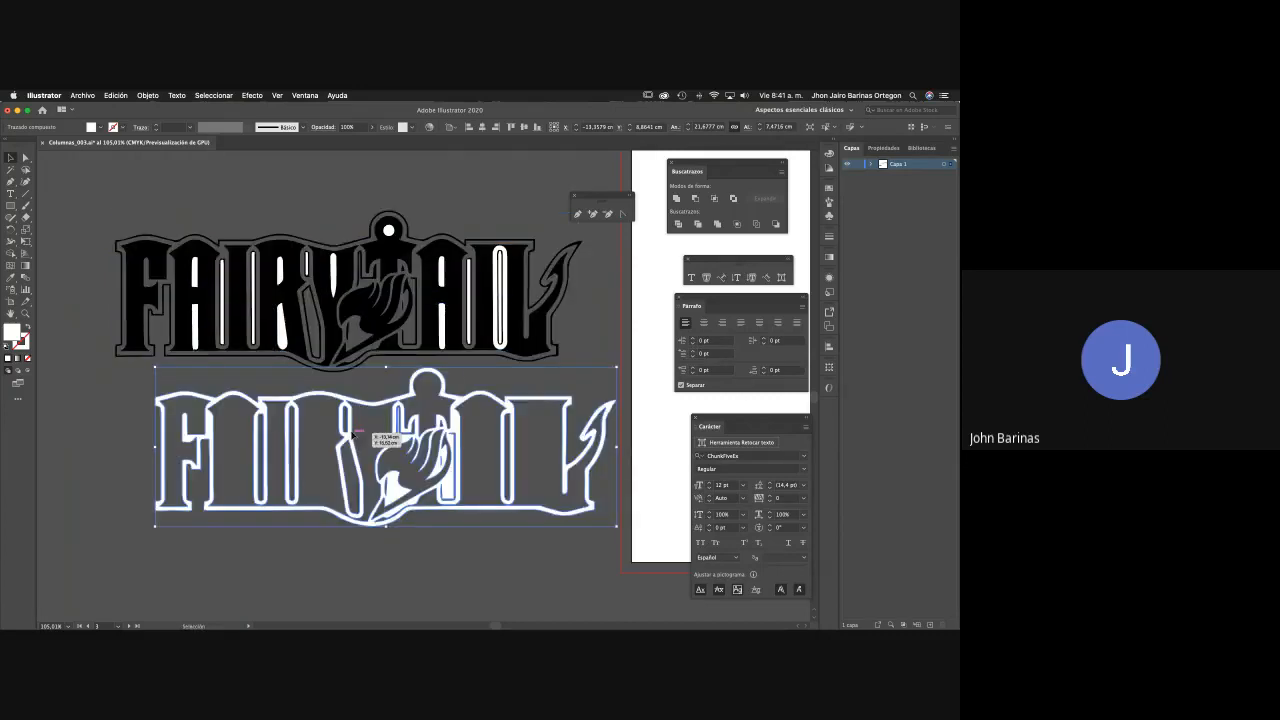
{"action": "key", "text": "Delete"}
Delete the remaining white pieces inside and between the letters, leaving only the black shapes of the logo.
{"action": "left_click", "coordinate": [196, 336]}
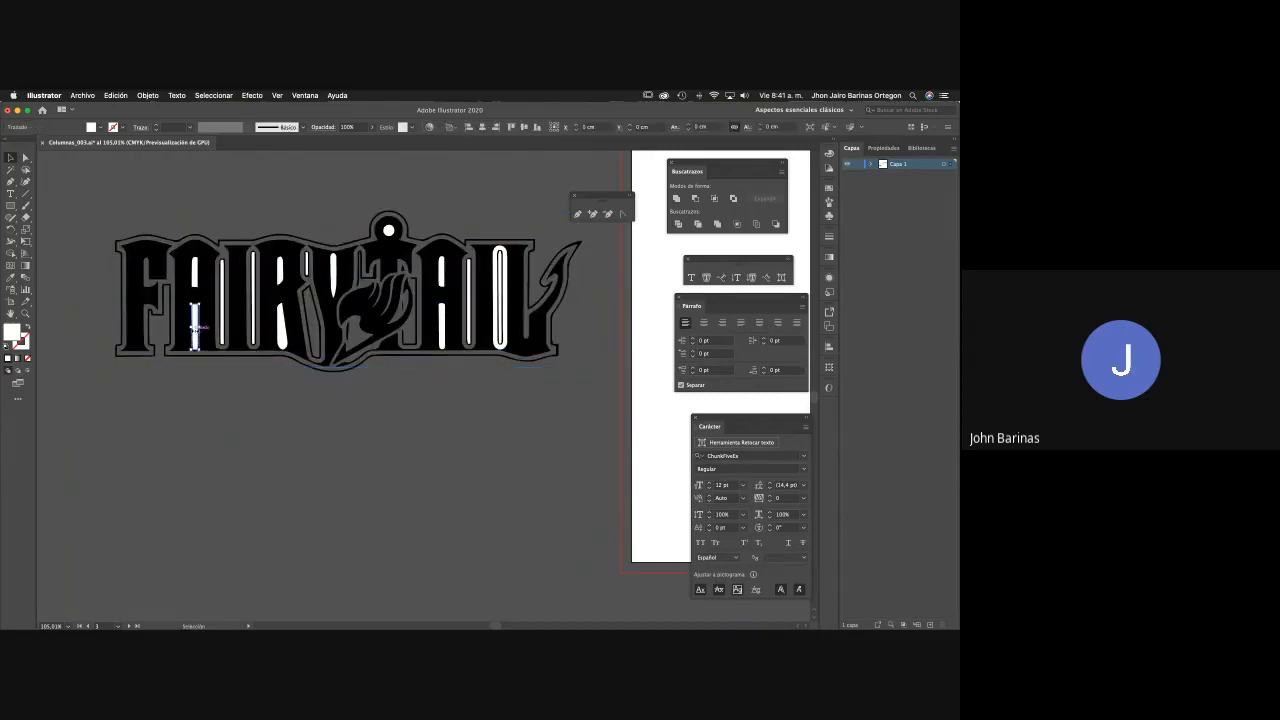
{"action": "key", "text": "Delete"}
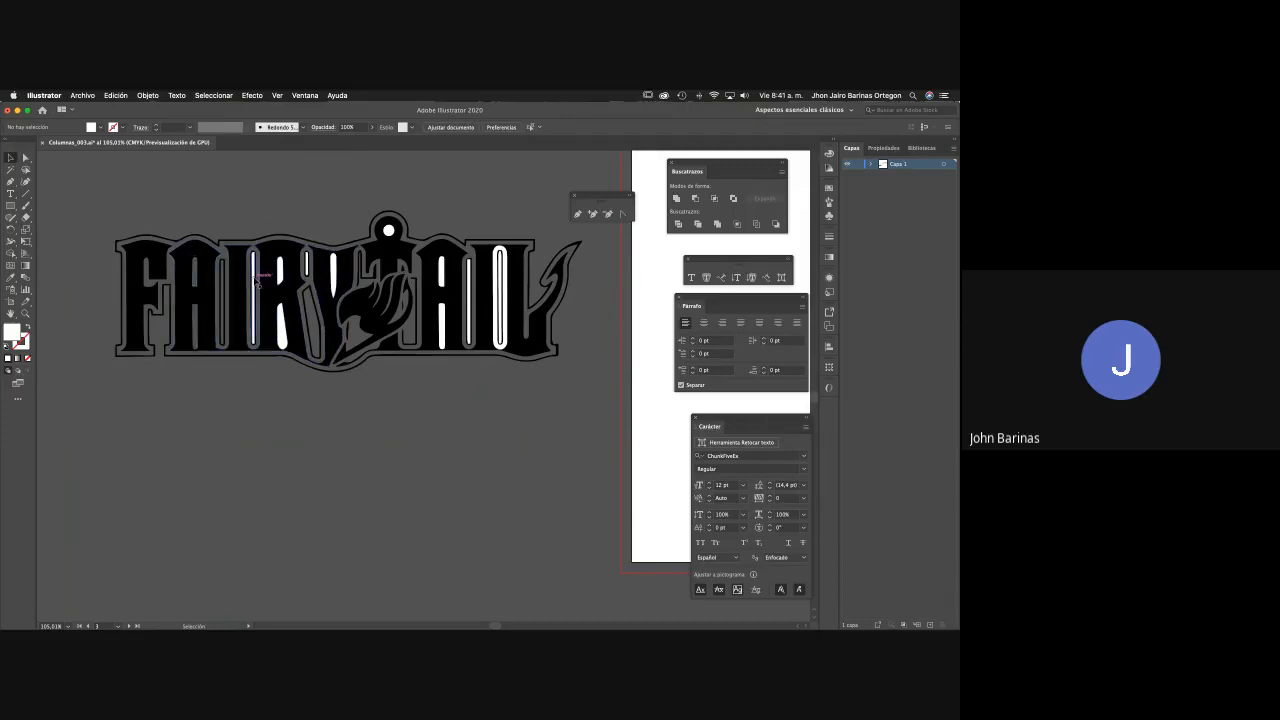
{"action": "left_click", "coordinate": [257, 279]}
{"action": "key", "text": "Delete"}
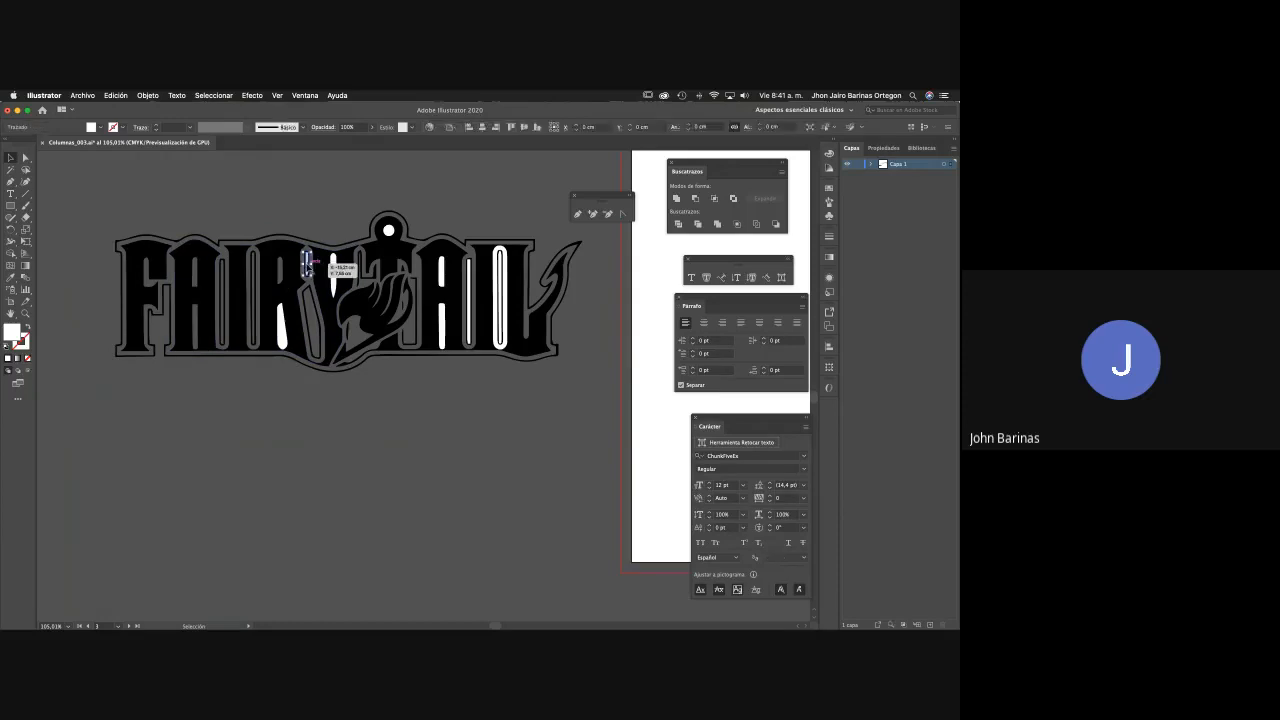
{"action": "left_click", "coordinate": [333, 275]}
{"action": "key", "text": "Delete"}
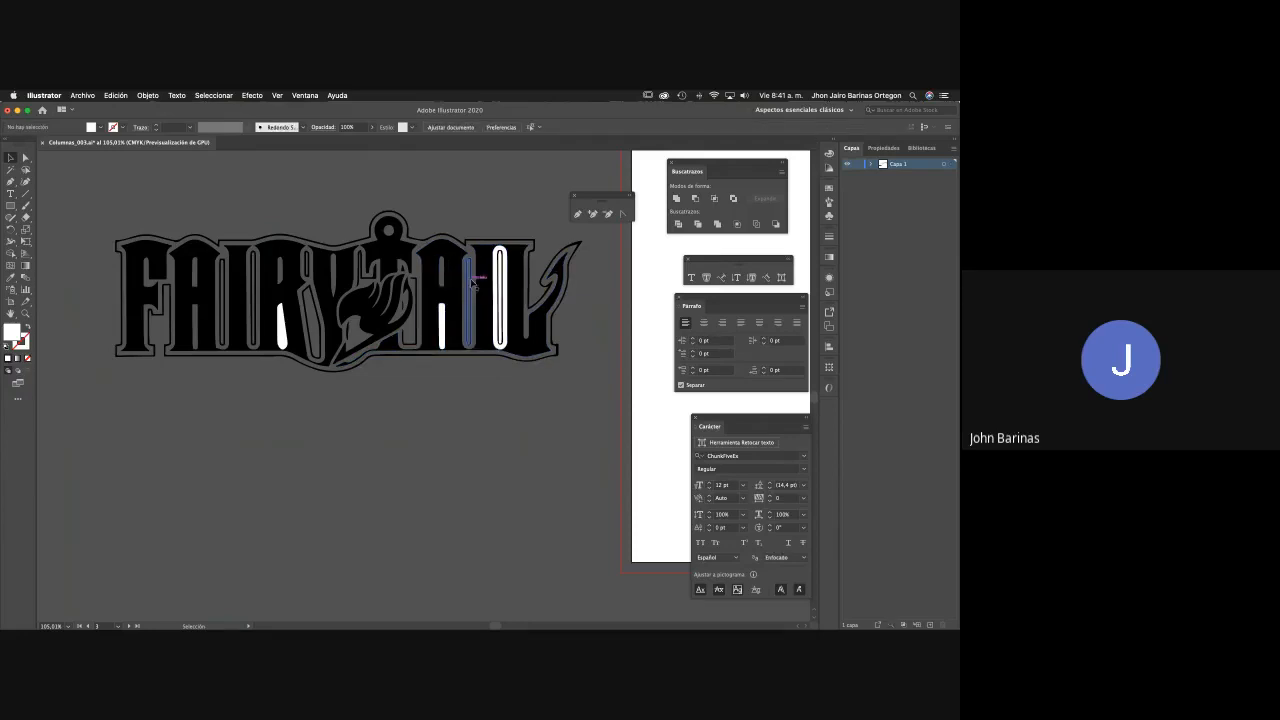
{"action": "left_click", "coordinate": [505, 290]}
{"action": "key", "text": "Delete"}
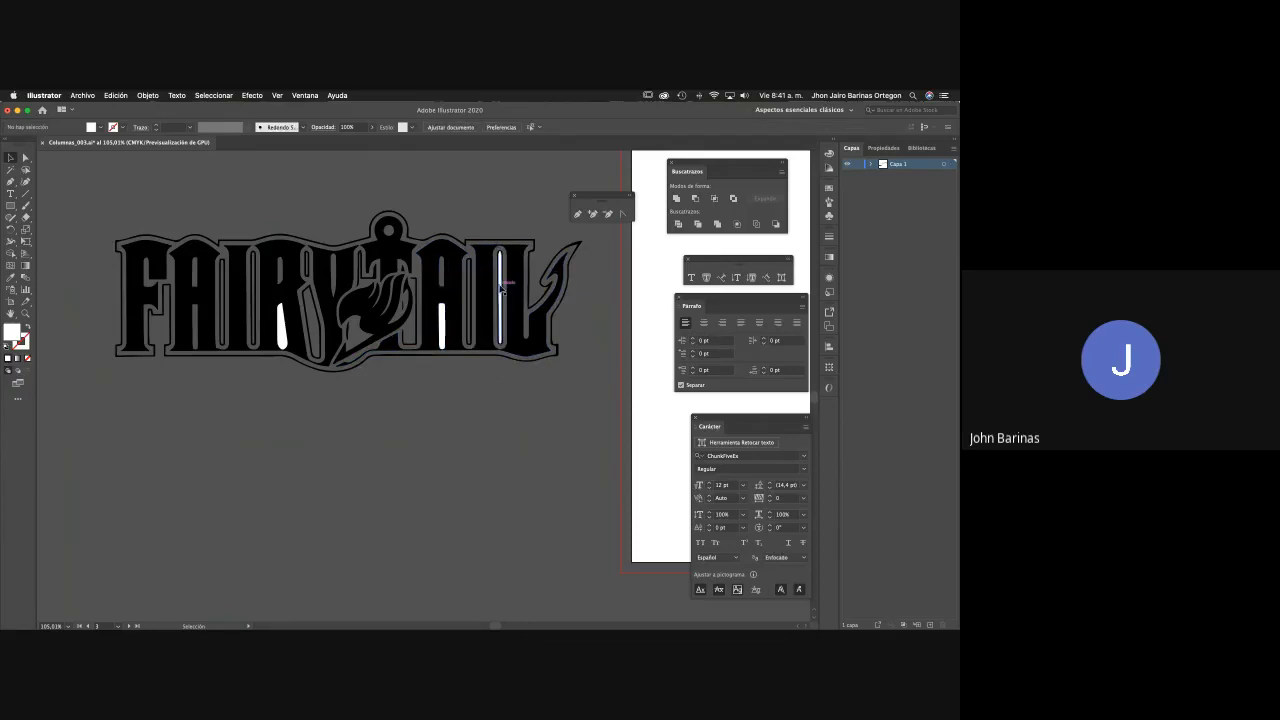
{"action": "left_click", "coordinate": [501, 288]}
{"action": "left_click", "coordinate": [444, 326]}
{"action": "key", "text": "Delete"}
{"action": "left_click", "coordinate": [284, 330]}
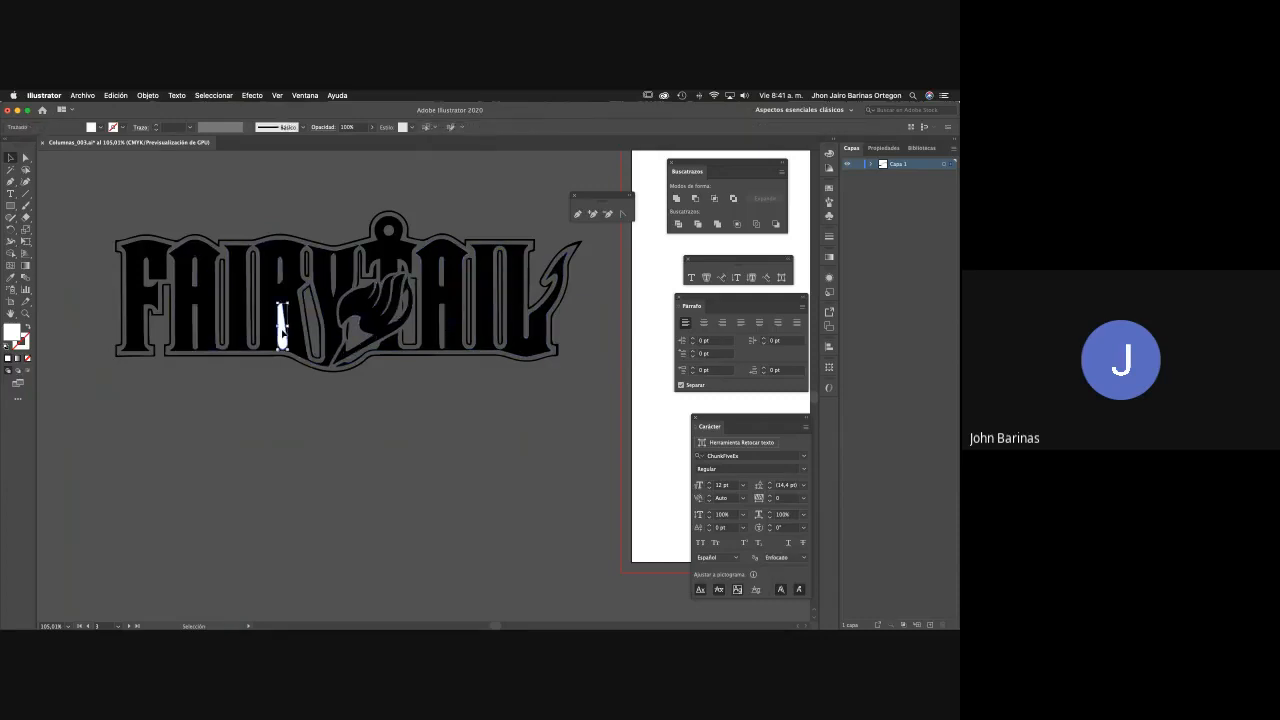
{"action": "key", "text": "Delete"}
Select all the black logo shapes and move them back onto the empty artboard below the orange shape.
{"action": "key", "text": "z"}
{"action": "left_click_drag", "start_coordinate": [482, 313], "coordinate": [332, 321]}
{"action": "key", "text": "v"}
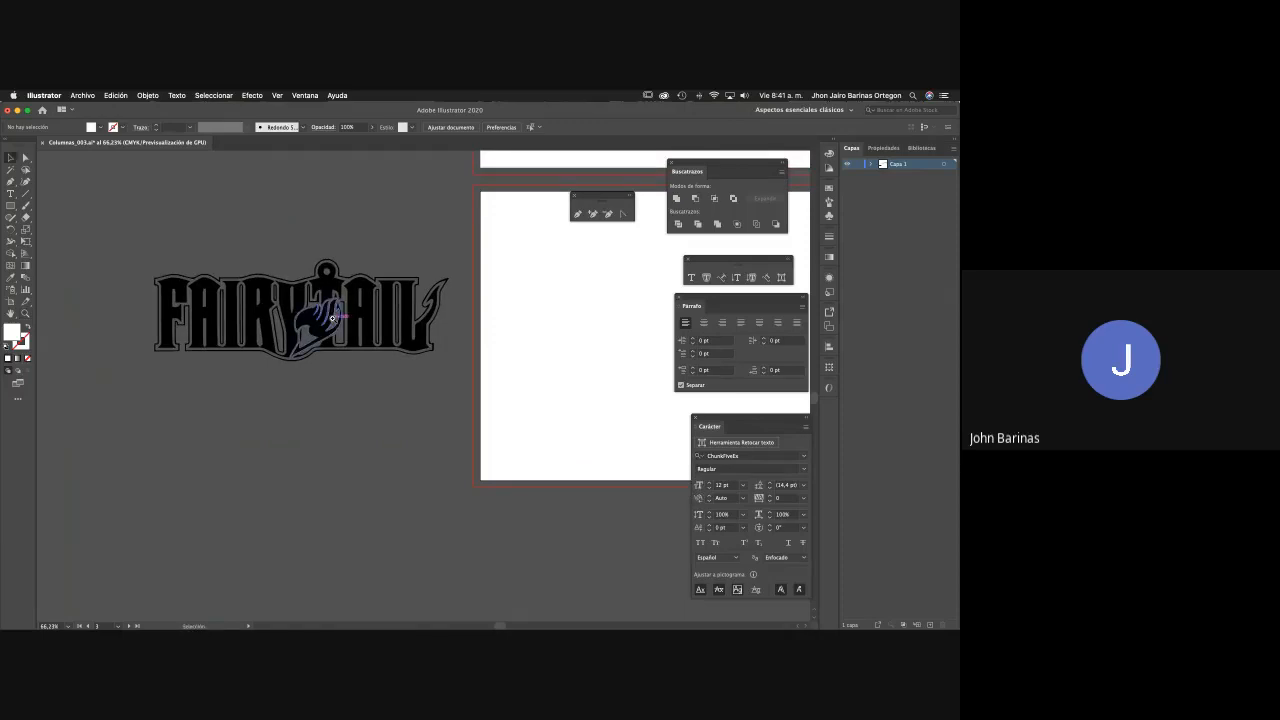
{"action": "key", "text": "z"}
{"action": "key", "text": "v"}
{"action": "key", "text": "ctrl+a"}
{"action": "scroll", "coordinate": [494, 429], "scroll_direction": "right", "scroll_amount": 3}
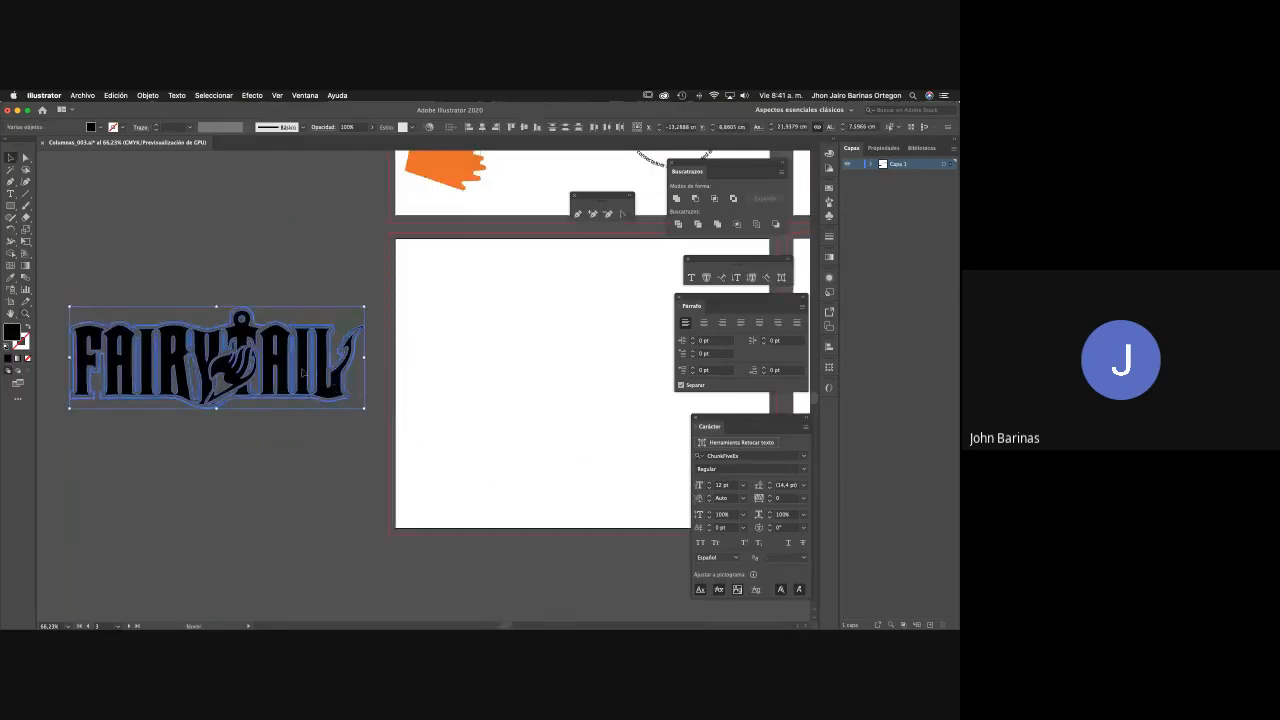
{"action": "left_click_drag", "start_coordinate": [289, 373], "coordinate": [610, 369]}
{"action": "key", "text": "space"}
{"action": "left_click_drag", "start_coordinate": [610, 369], "coordinate": [486, 326]}
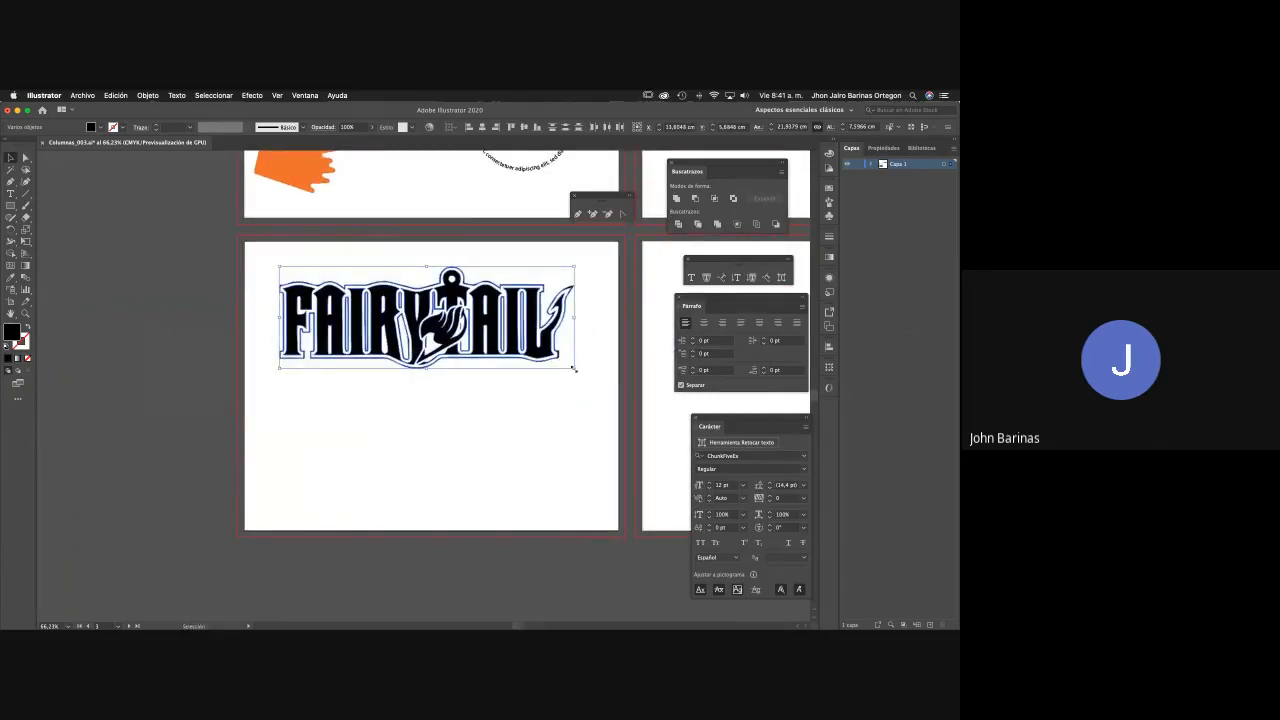
Enlarge the logo proportionally to about 22.7 cm by 7.9 cm.
{"action": "mouse_move", "coordinate": [575, 367]}
{"action": "left_mouse_down"}
{"action": "mouse_move", "coordinate": [606, 380]}
{"action": "mouse_move", "coordinate": [580, 374]}
{"action": "left_mouse_up"}
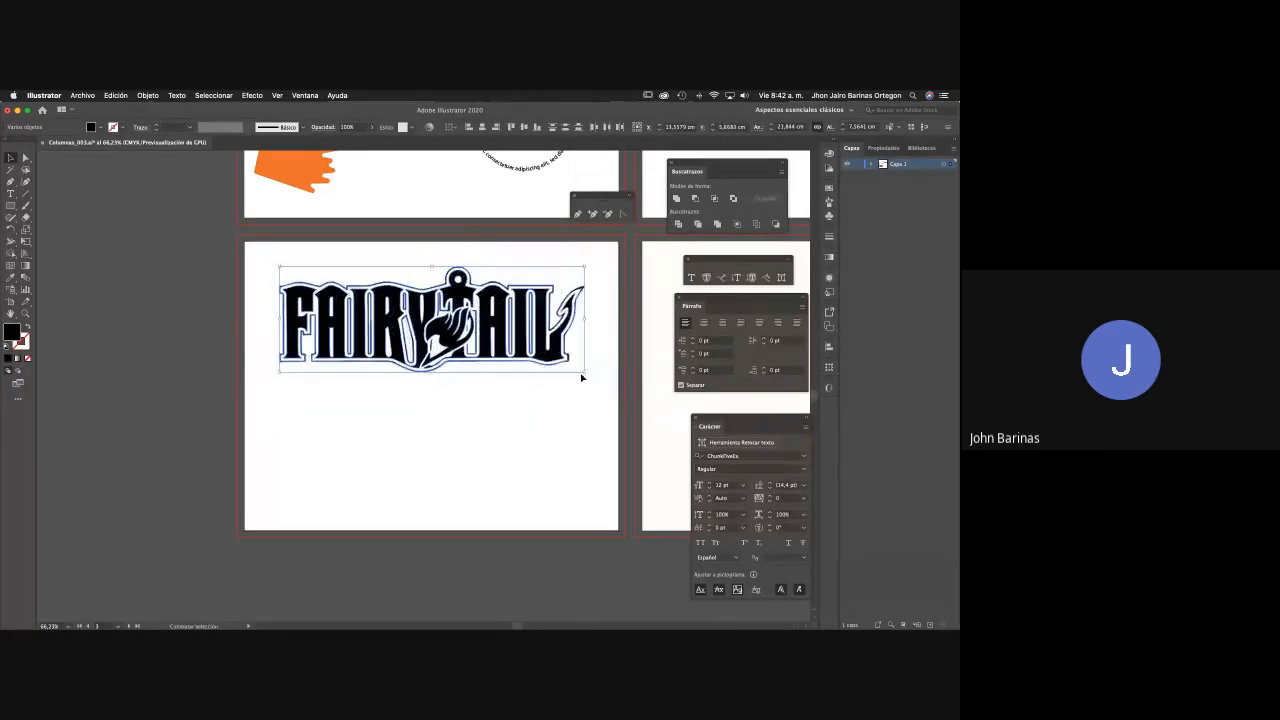
{"action": "scroll", "coordinate": [510, 350], "scroll_direction": "up", "scroll_amount": 2}
{"action": "scroll", "coordinate": [510, 350], "scroll_direction": "up", "scroll_amount": 1}
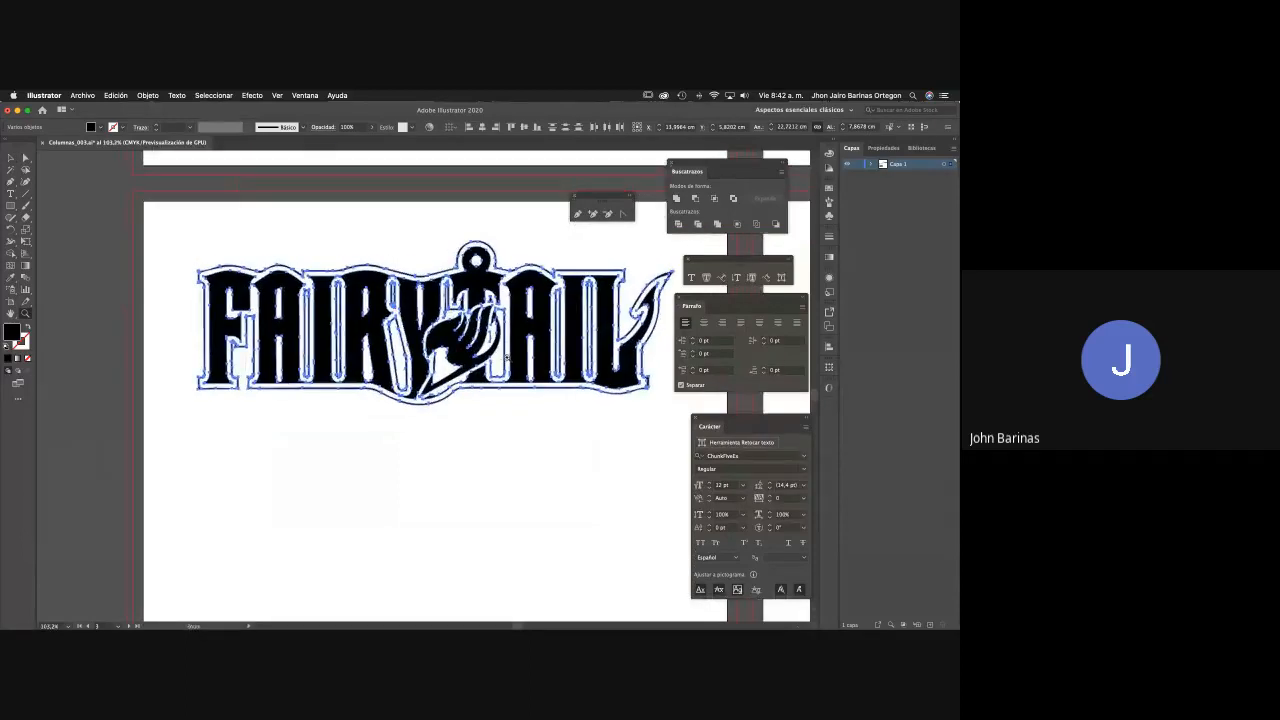
Group the logo's outer outline path and expand layer Capa 1 to list its objects.
{"action": "left_click", "coordinate": [499, 419]}
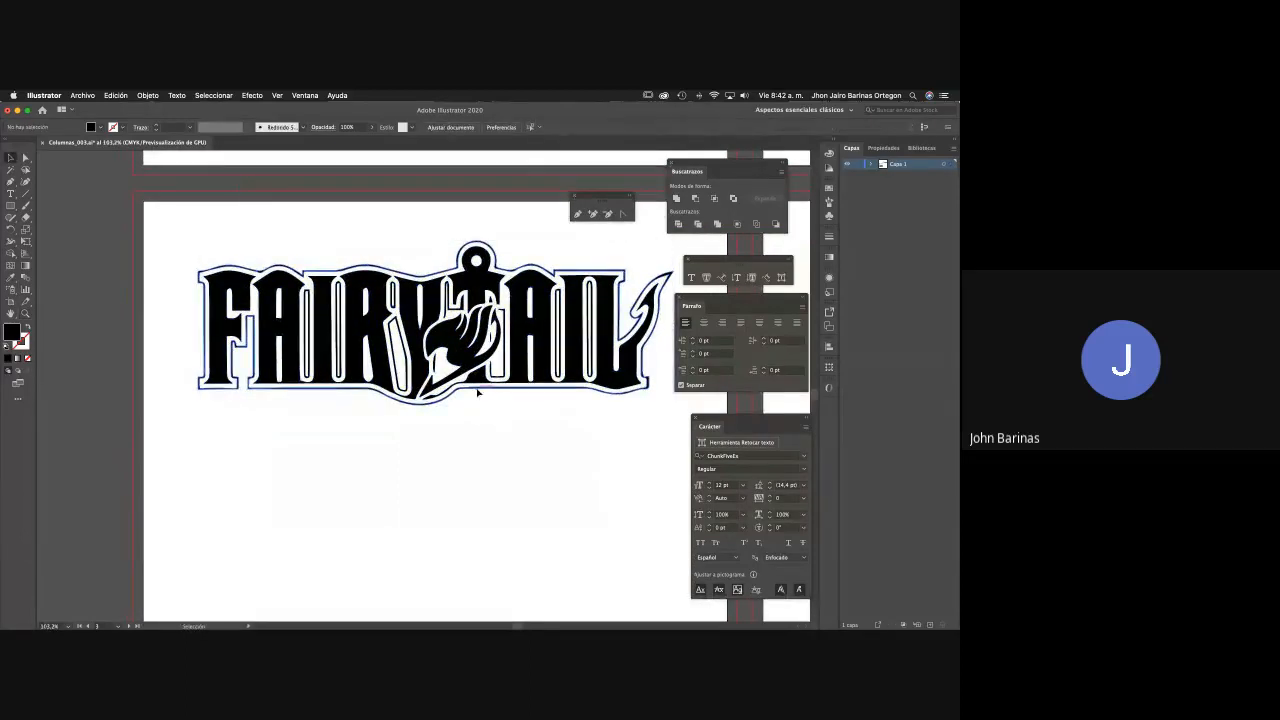
{"action": "left_click", "coordinate": [471, 397]}
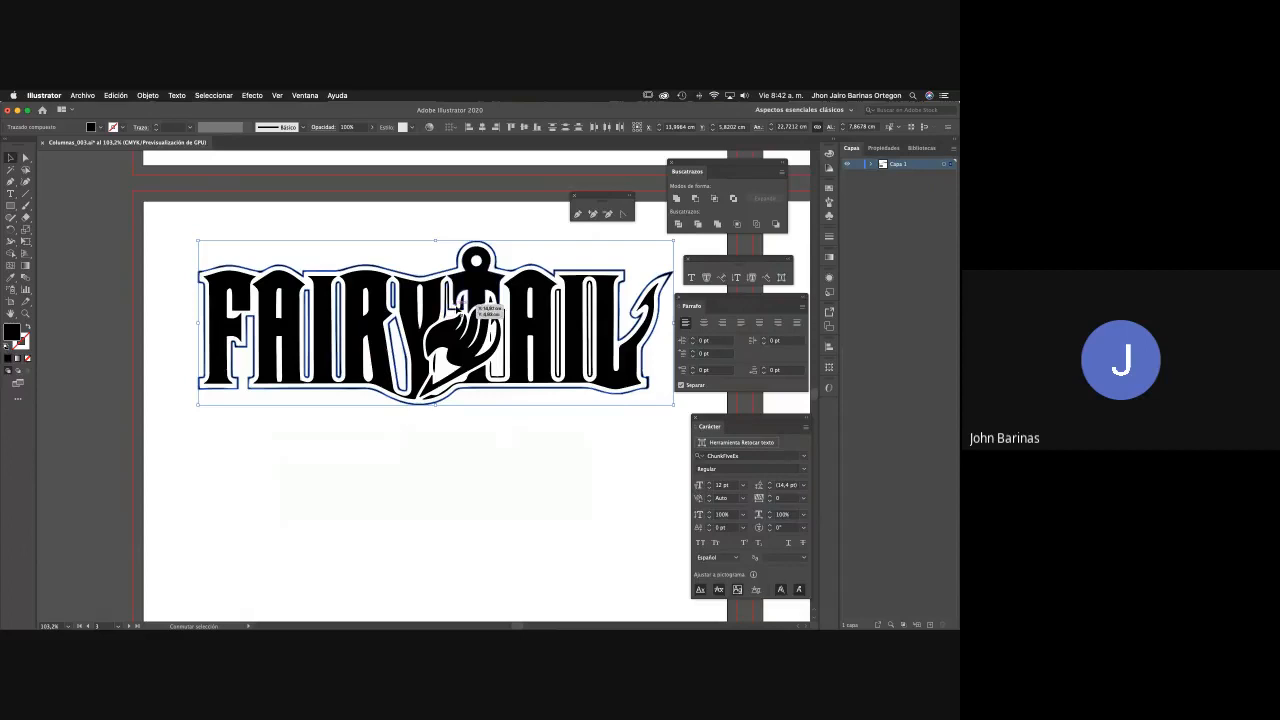
{"action": "left_click", "coordinate": [473, 370], "text": "shift"}
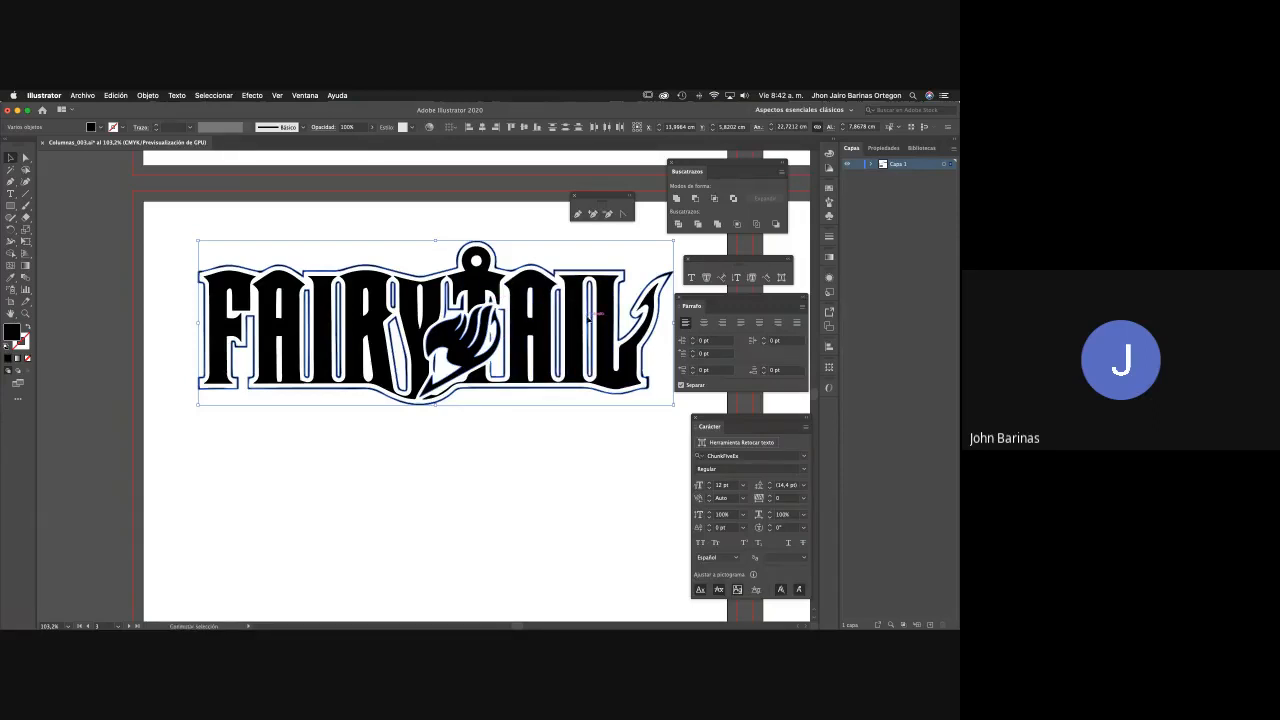
{"action": "key", "text": "a"}
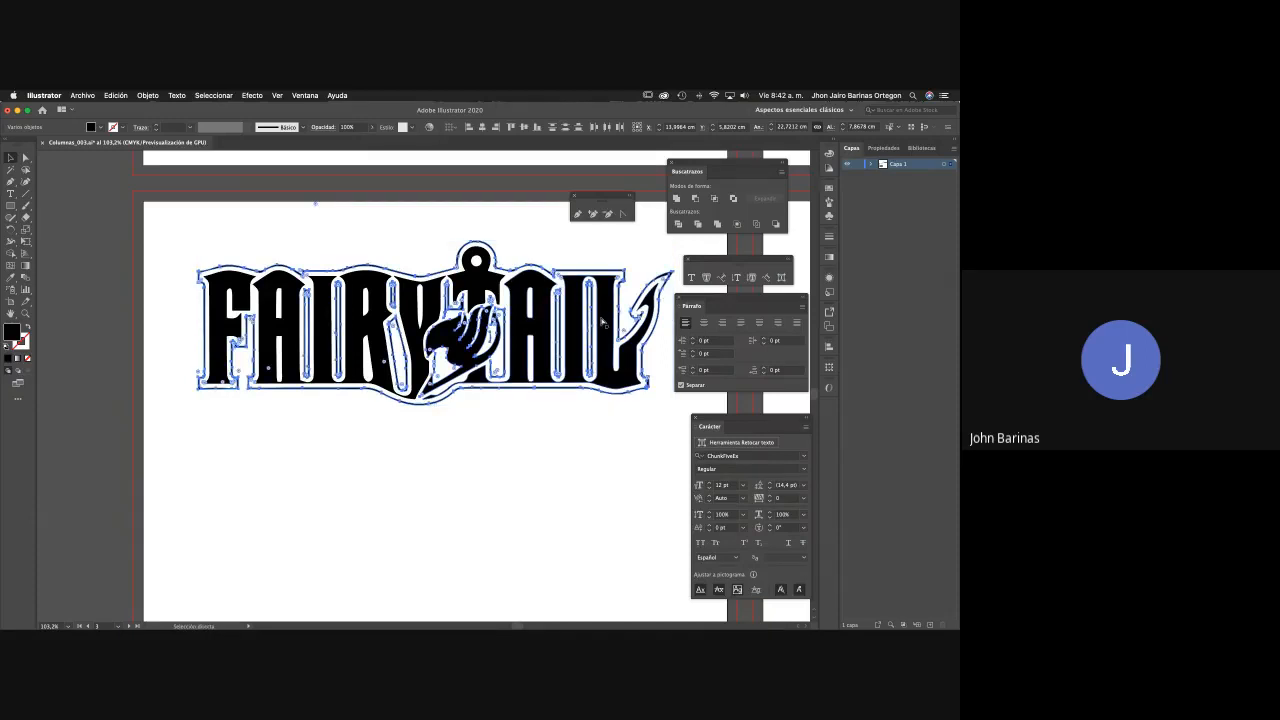
{"action": "key", "text": "v"}
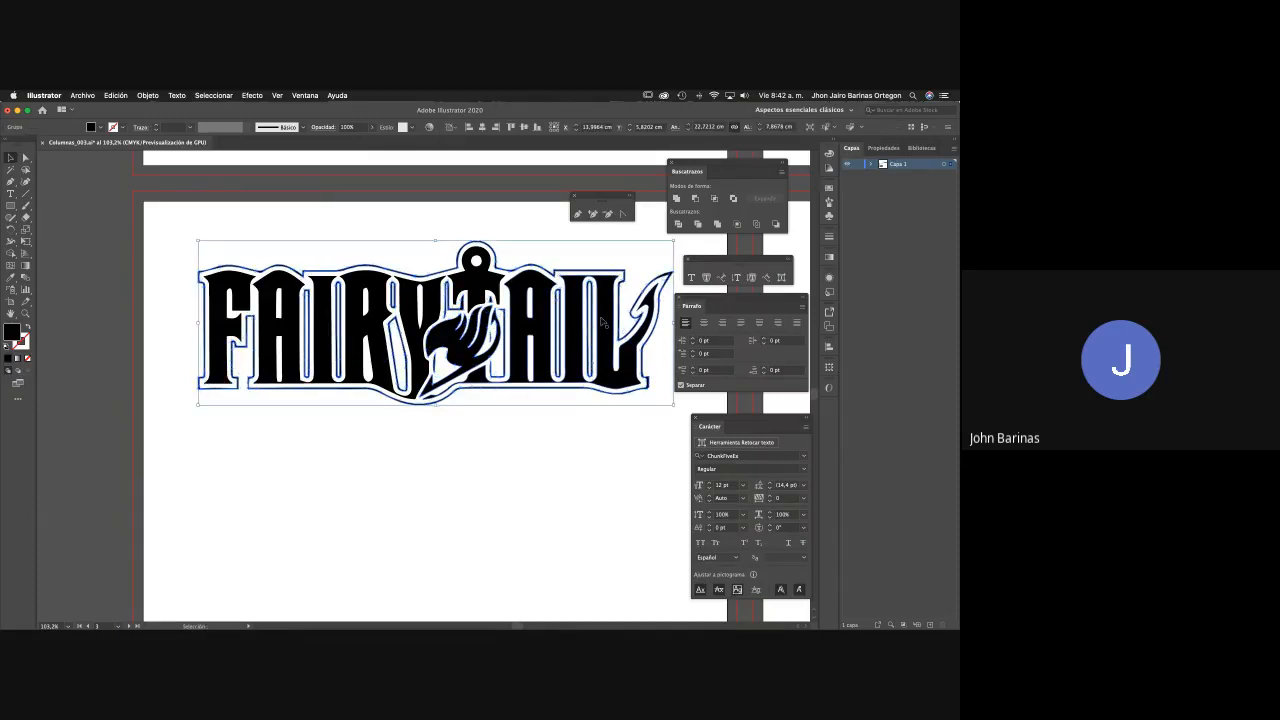
{"action": "left_click", "coordinate": [870, 163]}
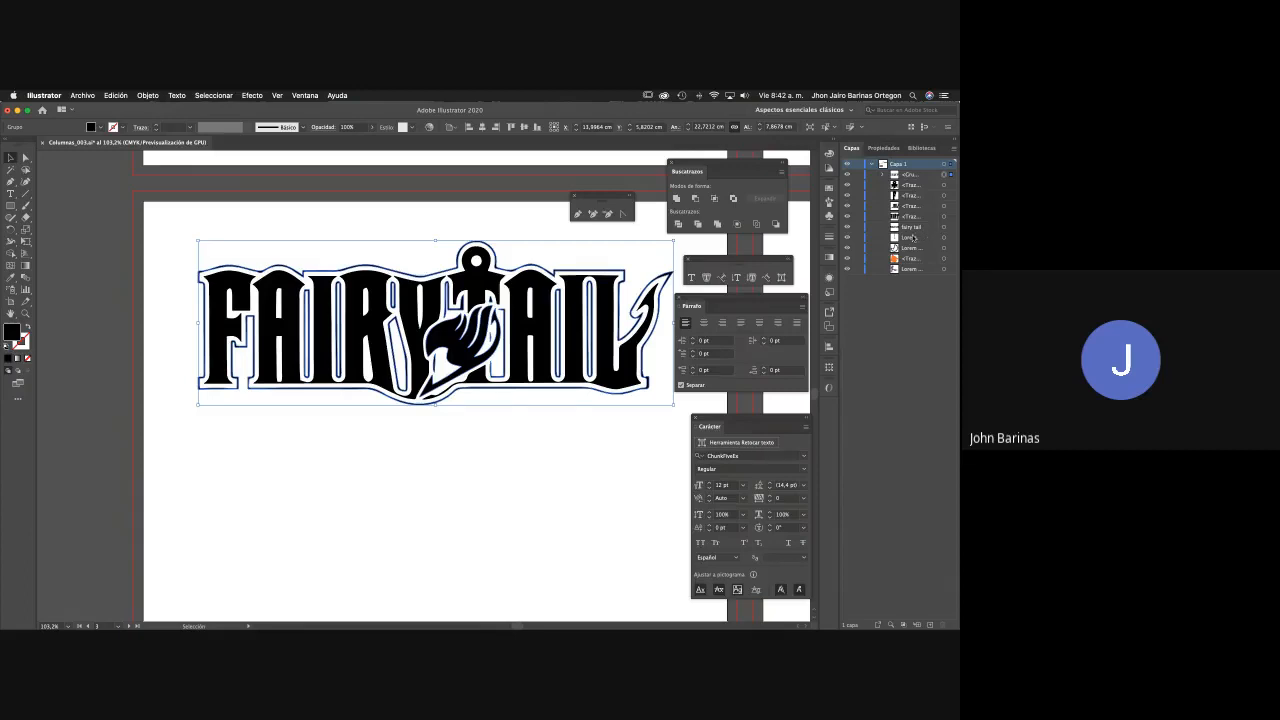
Toggle the visibility of the logo's outline group to compare the lettering with and without its outline.
{"action": "key", "text": "space"}
{"action": "scroll", "coordinate": [618, 261], "scroll_direction": "right", "scroll_amount": 5}
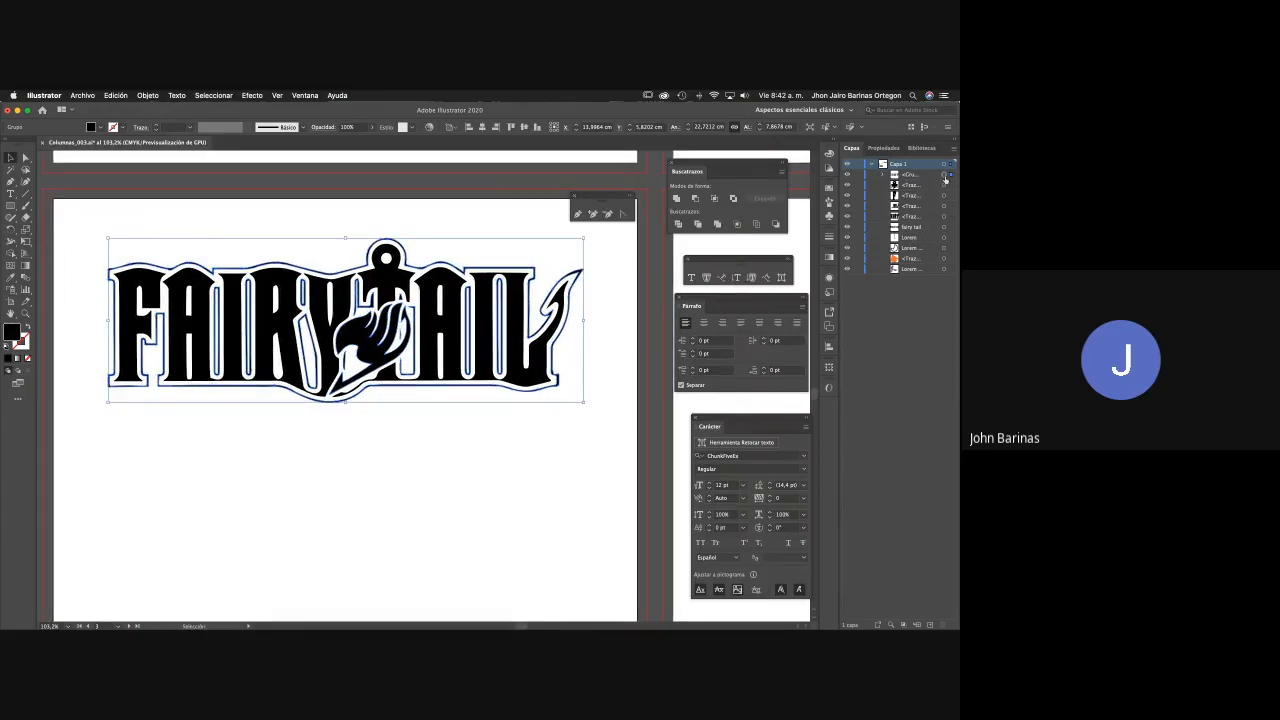
{"action": "left_click", "coordinate": [849, 182]}
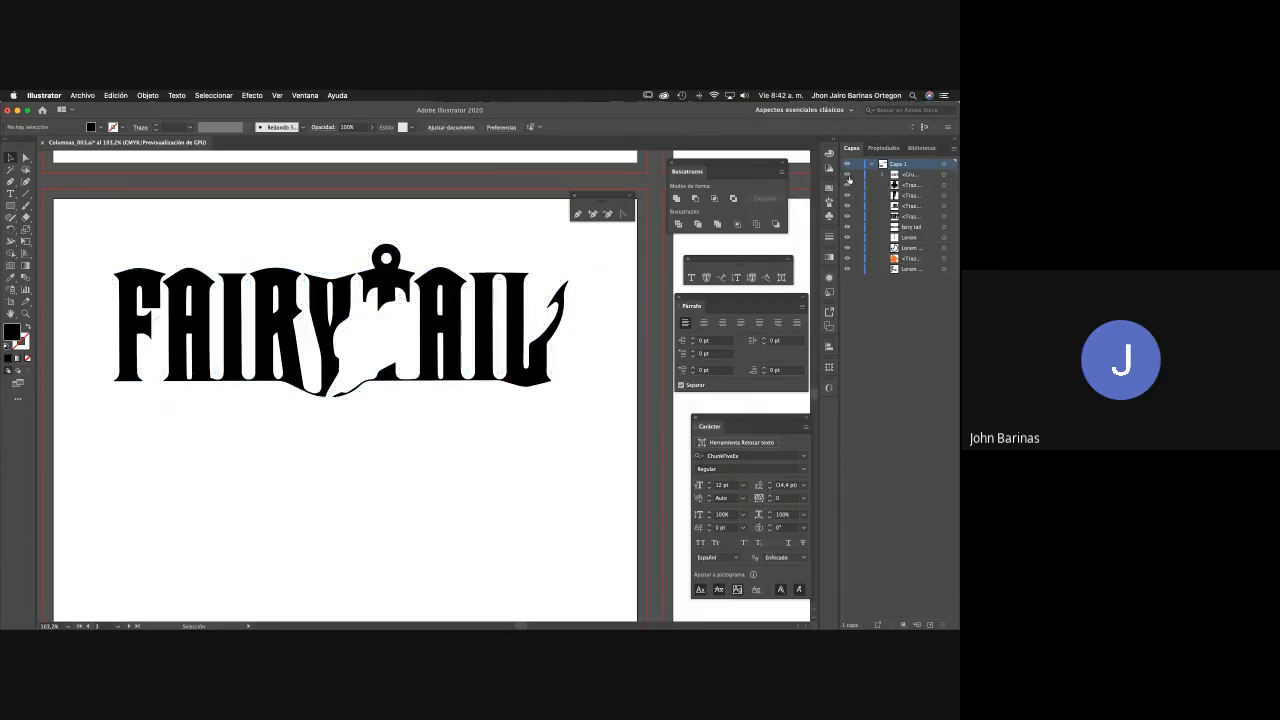
{"action": "left_click", "coordinate": [849, 180]}
{"action": "left_click", "coordinate": [849, 180]}
{"action": "left_click", "coordinate": [849, 180]}
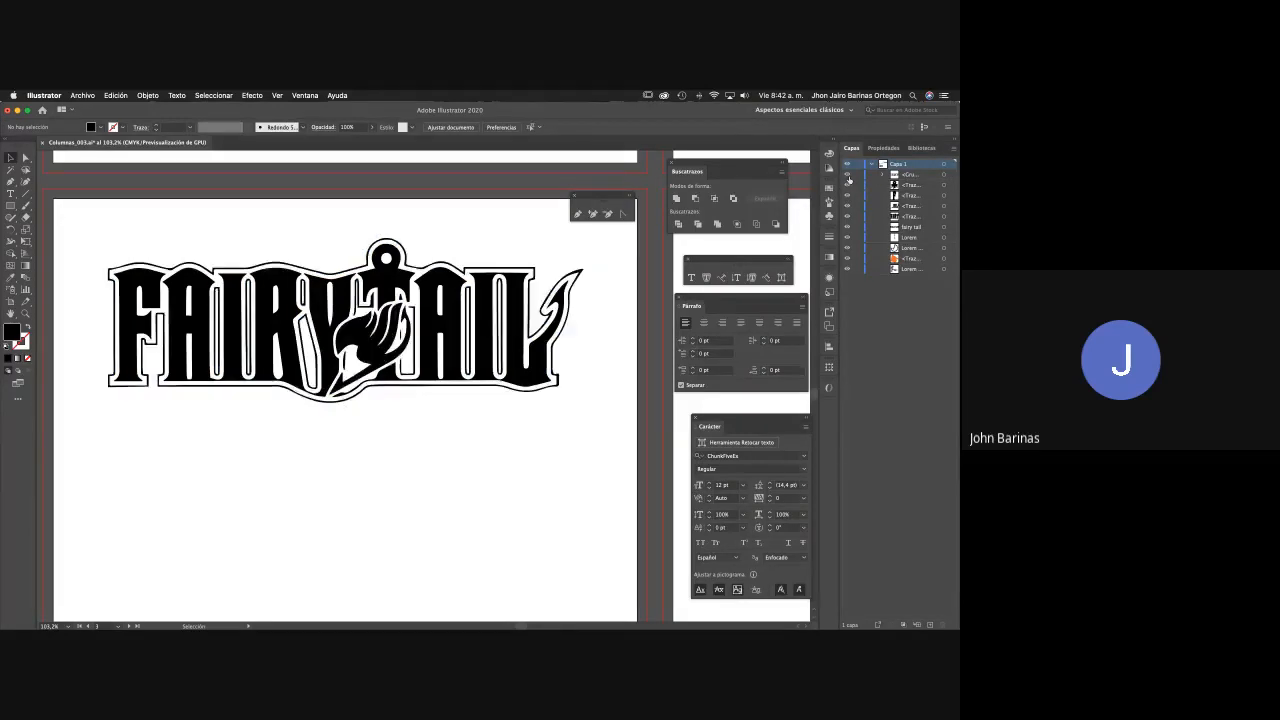
{"action": "left_click", "coordinate": [849, 180]}
{"action": "left_click", "coordinate": [849, 180]}
{"action": "left_click", "coordinate": [849, 180]}
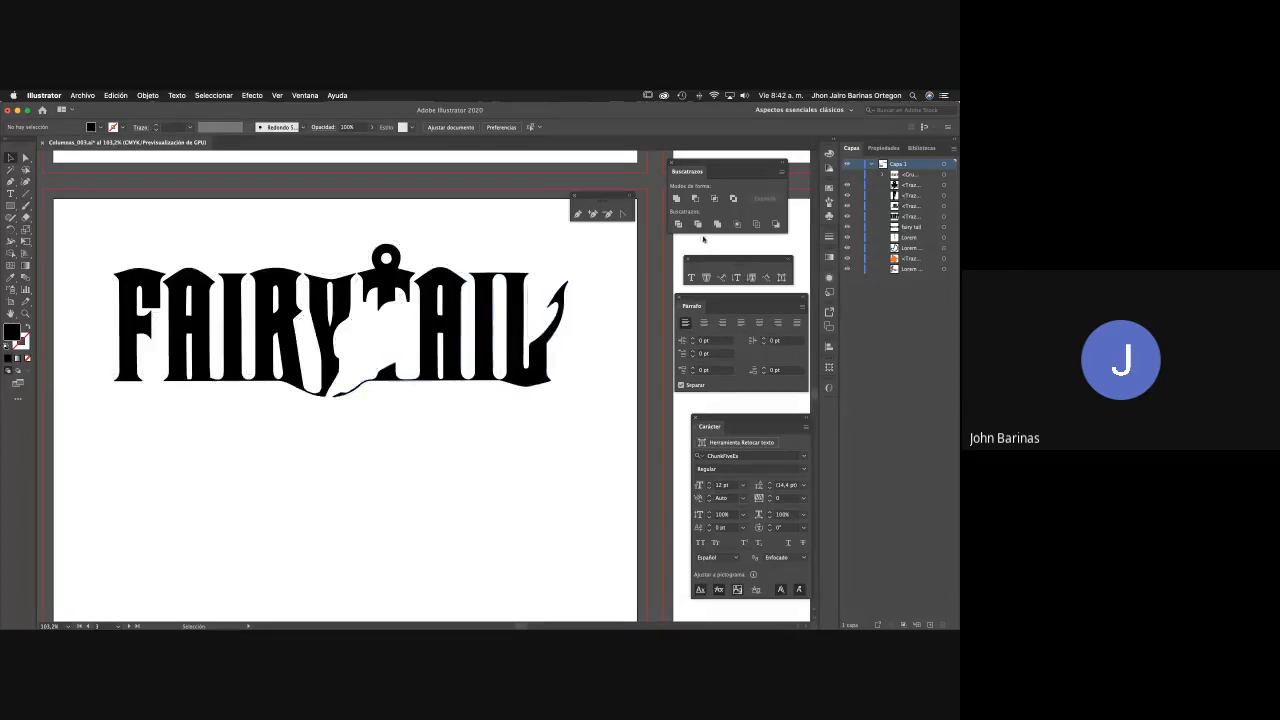
Select the letter F and examine the letterforms by repeatedly hiding and showing the outline group, leaving it shown.
{"action": "mouse_move", "coordinate": [422, 321]}
{"action": "left_mouse_down"}
{"action": "mouse_move", "coordinate": [476, 283]}
{"action": "mouse_move", "coordinate": [438, 274]}
{"action": "mouse_move", "coordinate": [431, 312]}
{"action": "left_mouse_up"}
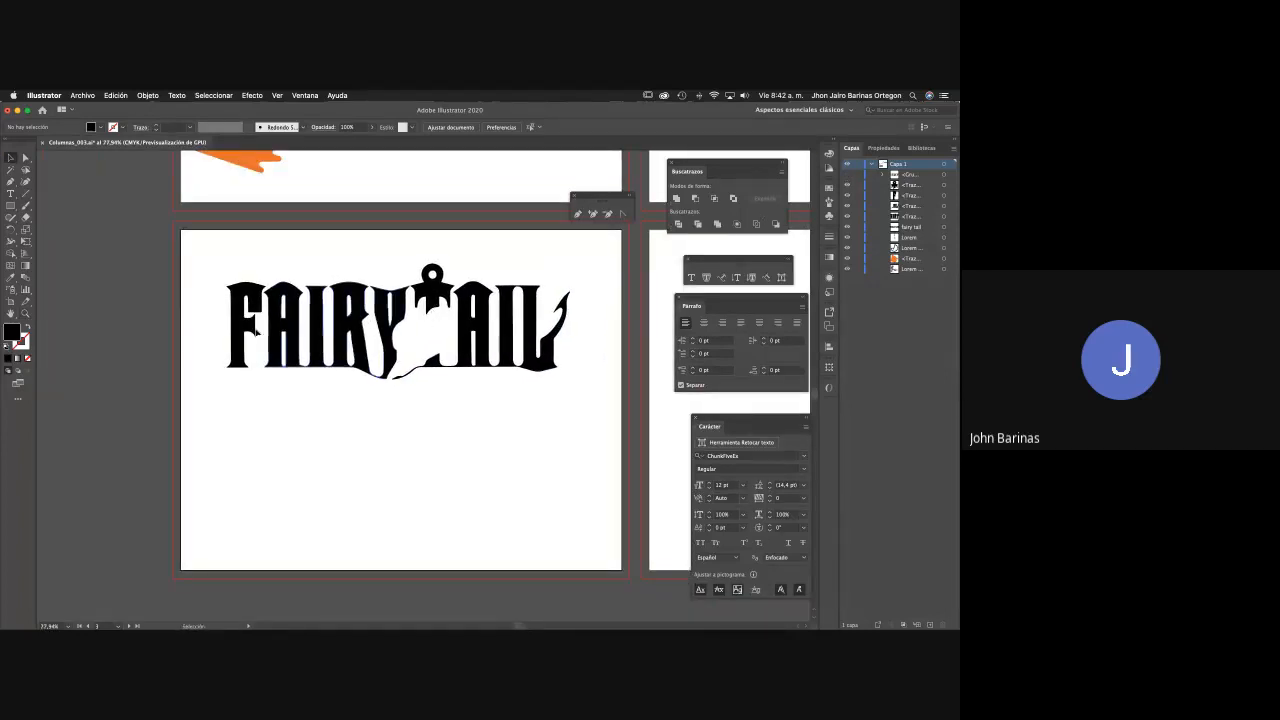
{"action": "left_click", "coordinate": [250, 330]}
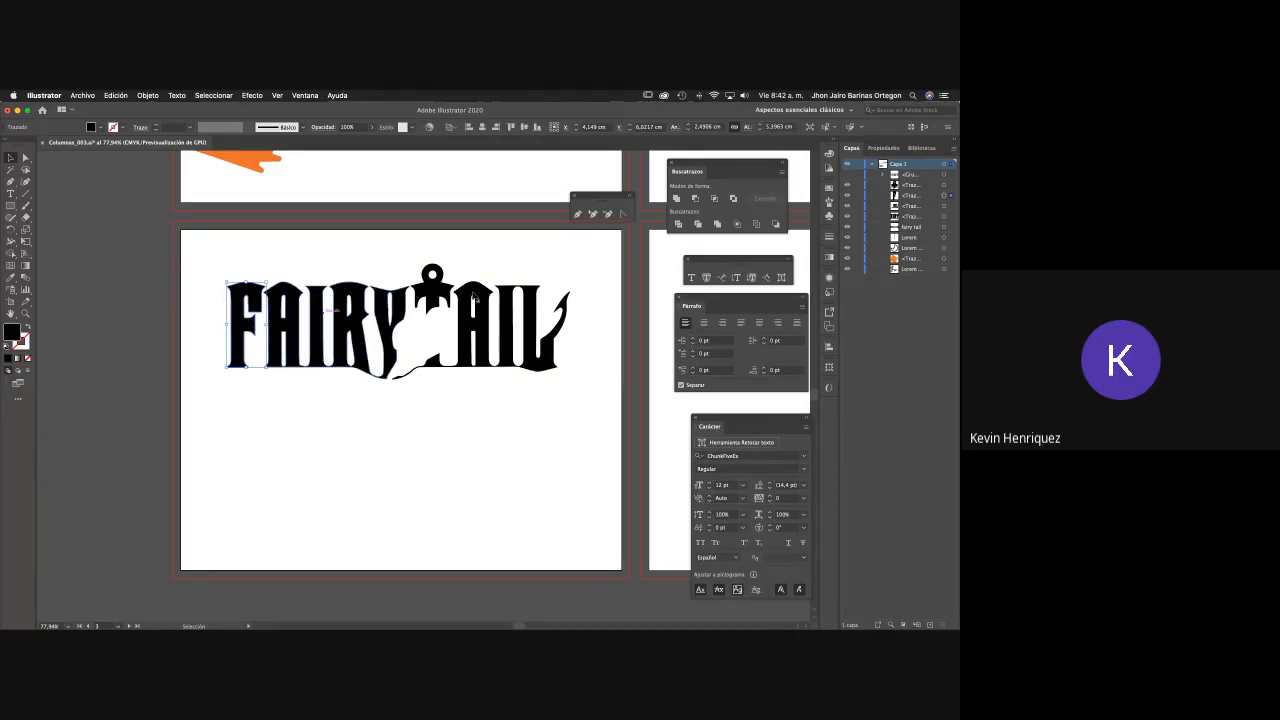
{"action": "left_click", "coordinate": [847, 176]}
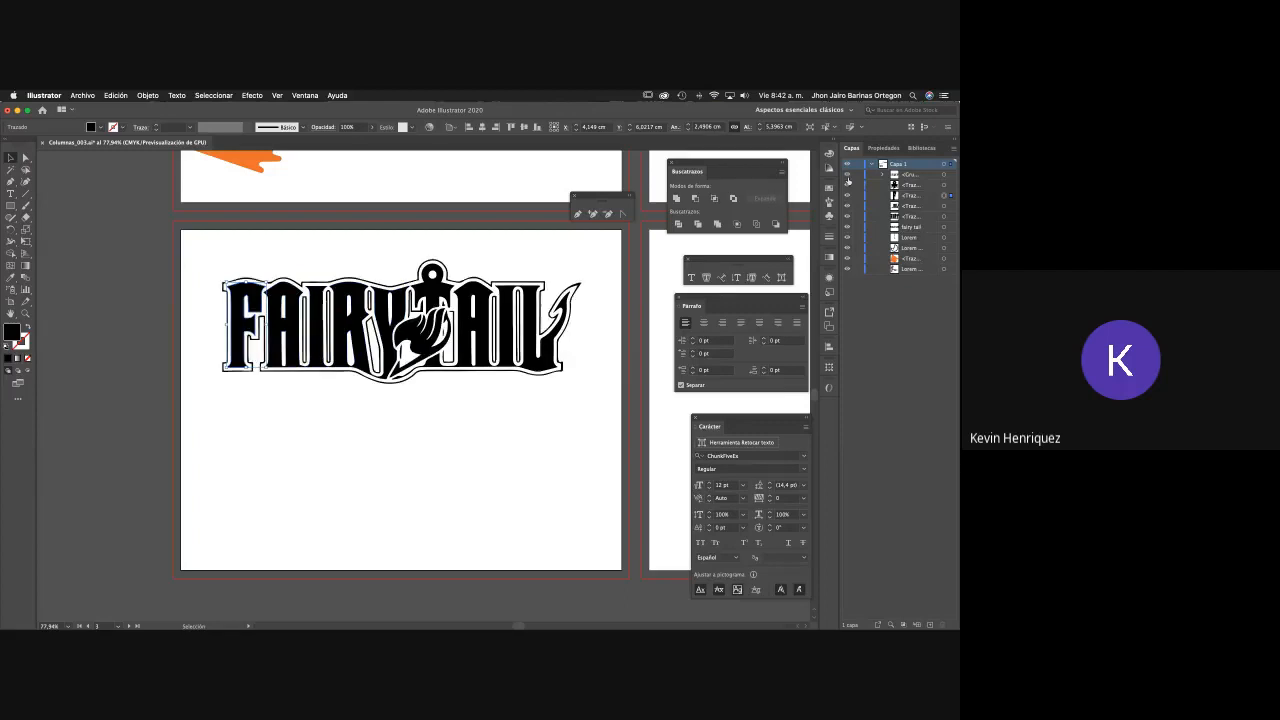
{"action": "left_click", "coordinate": [847, 177]}
{"action": "left_click", "coordinate": [847, 177]}
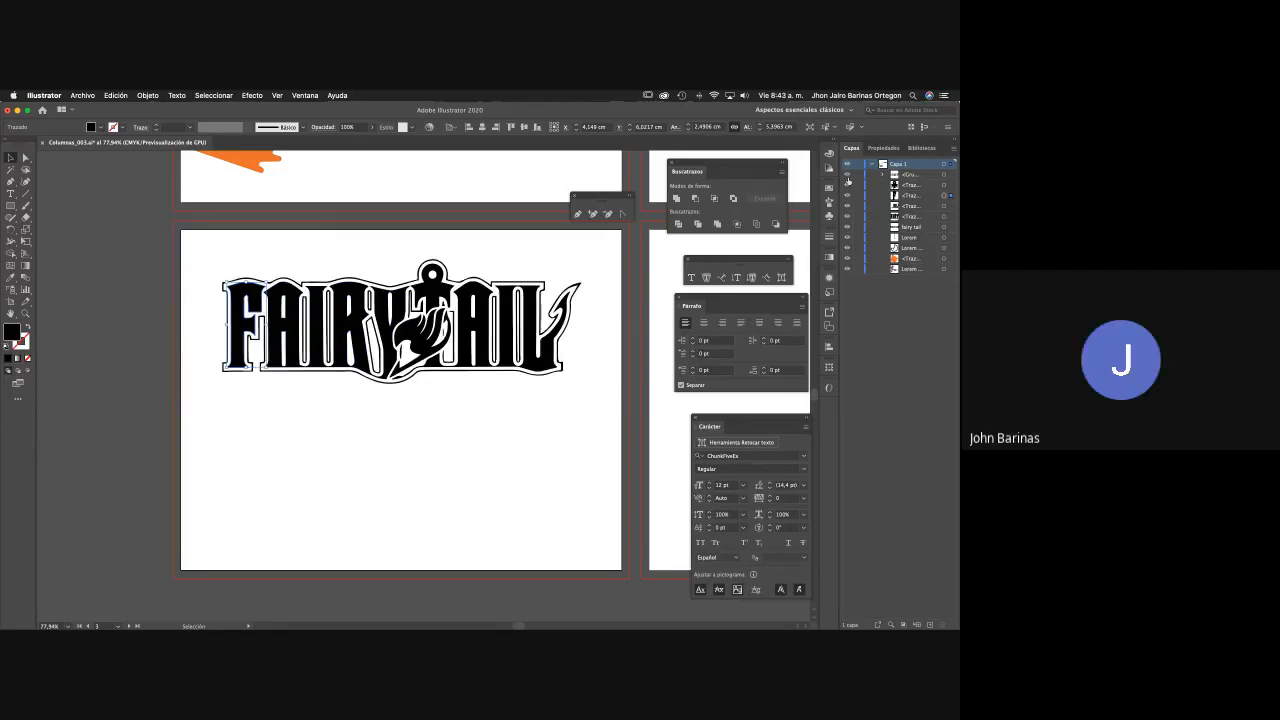
{"action": "left_click", "coordinate": [847, 177]}
{"action": "left_click", "coordinate": [847, 177]}
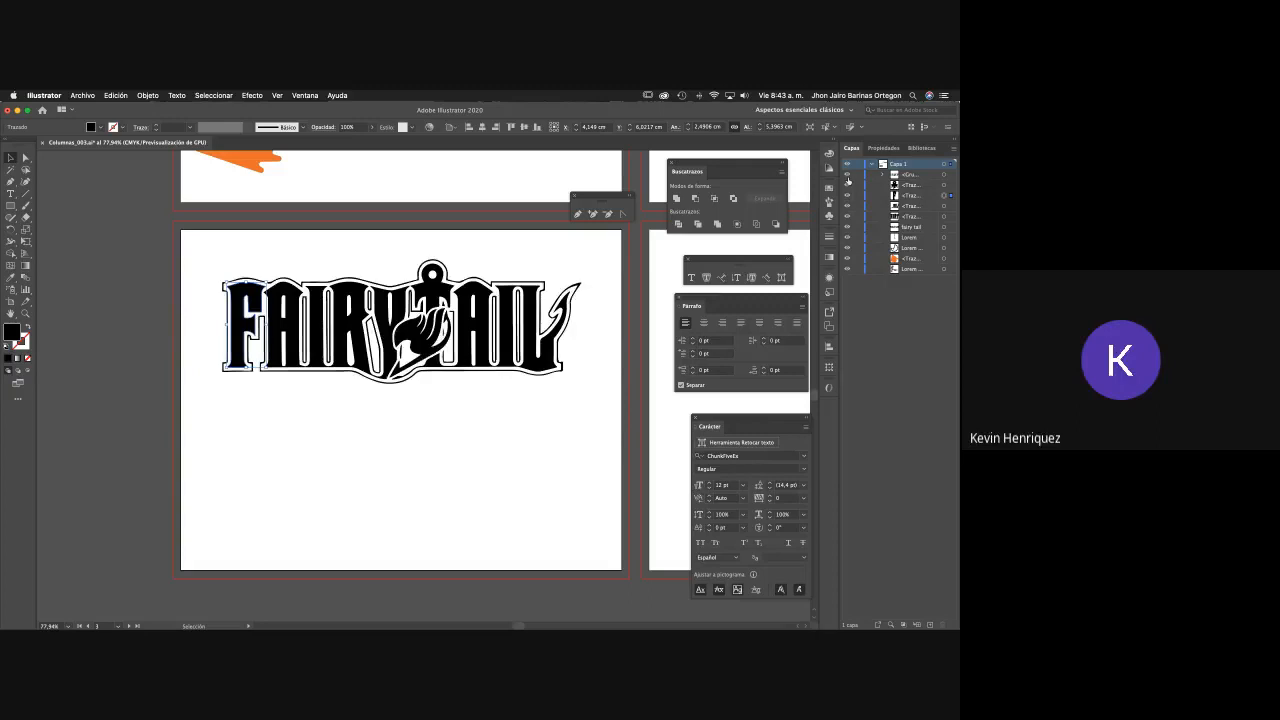
{"action": "left_click", "coordinate": [847, 177]}
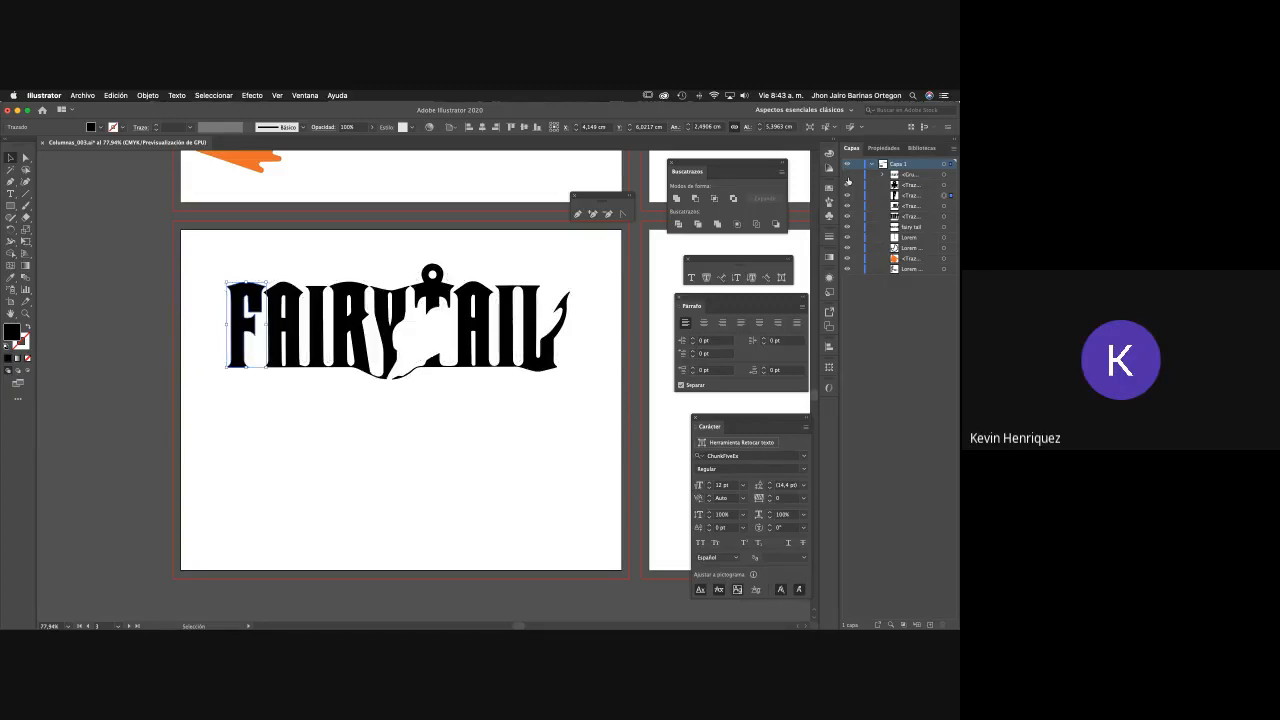
{"action": "left_click", "coordinate": [847, 177]}
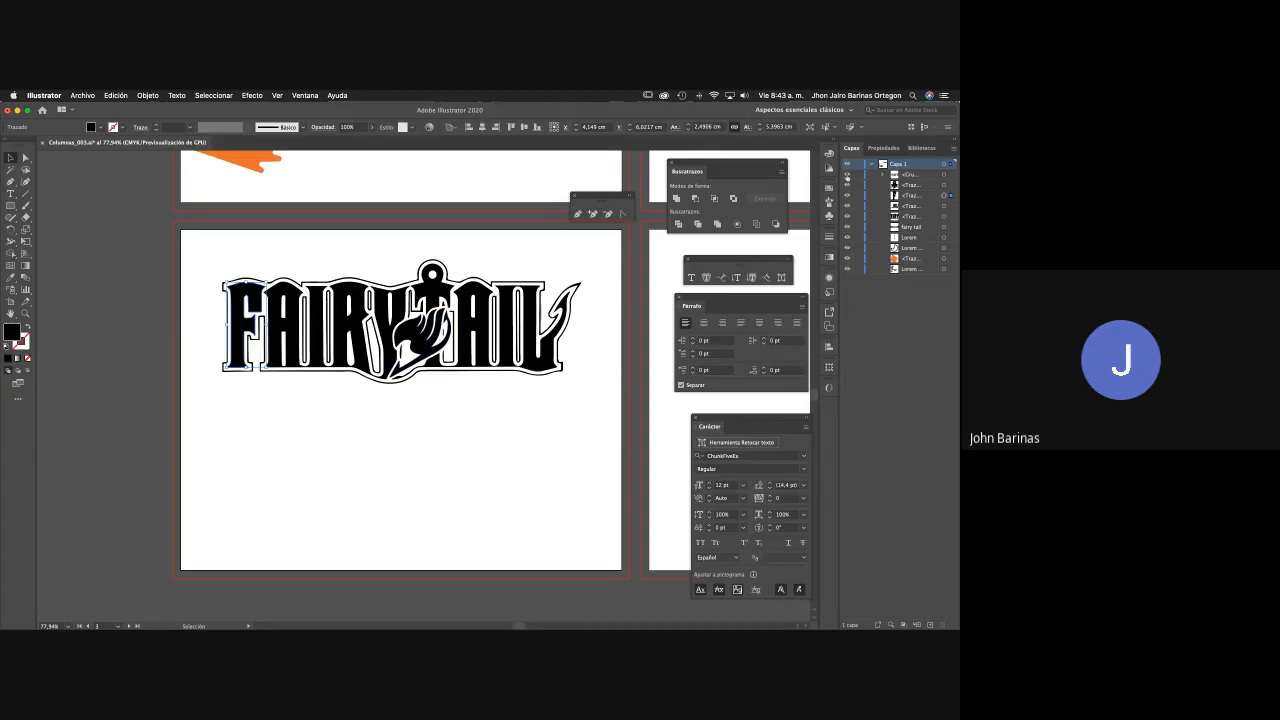
{"action": "left_click", "coordinate": [847, 177]}
{"action": "left_click", "coordinate": [847, 177]}
{"action": "left_click", "coordinate": [847, 177]}
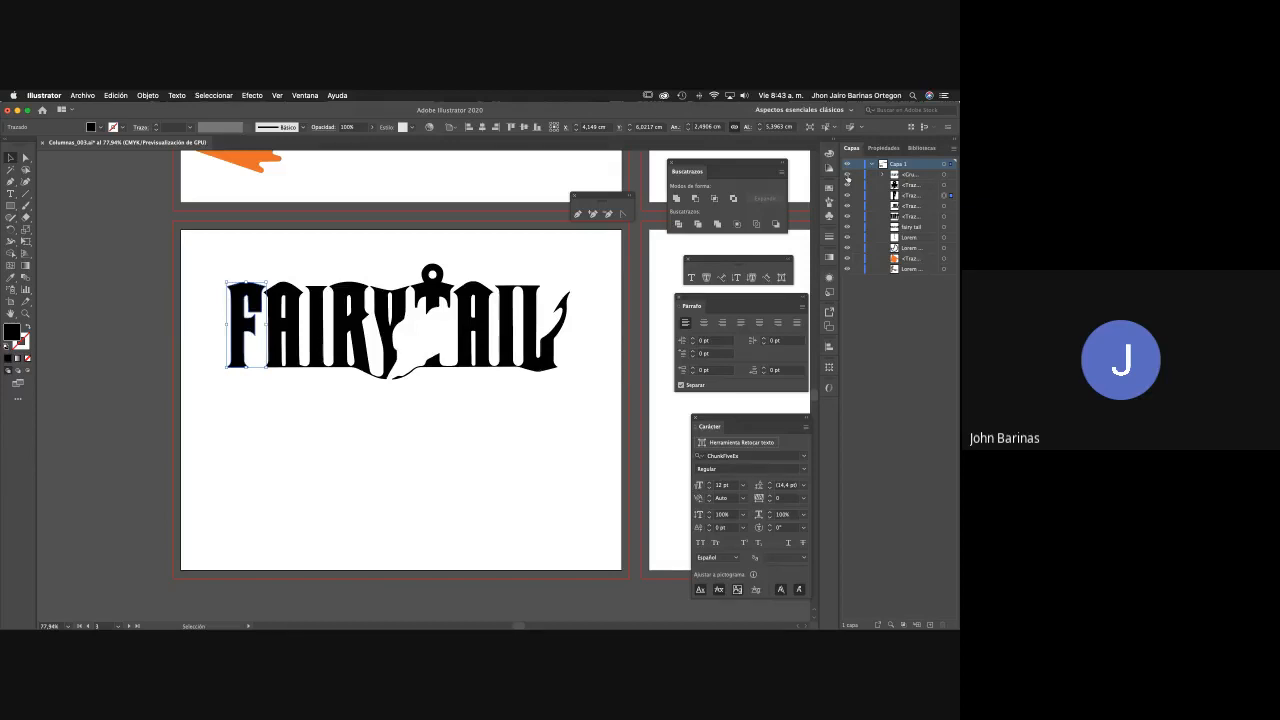
{"action": "left_click", "coordinate": [847, 177]}
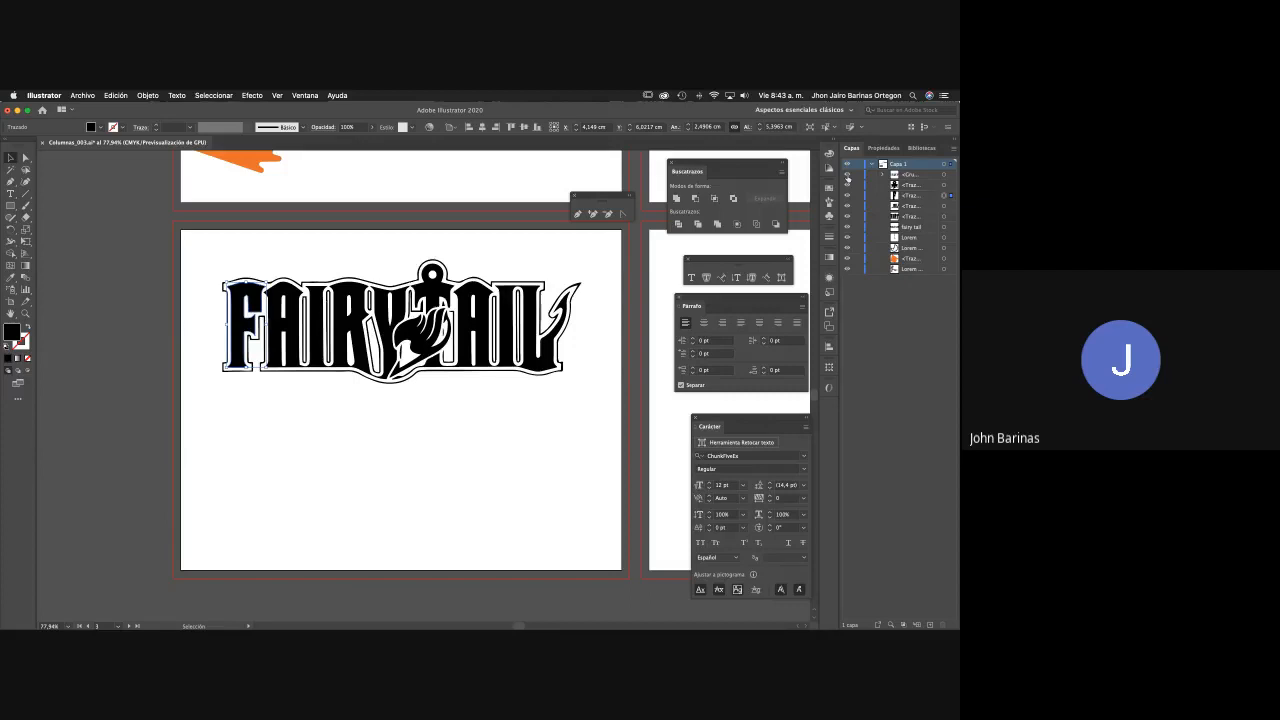
Deselect the lettering and paste the original logo image with the orange emblem, moving it down over the artboard.
{"action": "scroll", "coordinate": [432, 342], "scroll_direction": "up", "scroll_amount": 5}
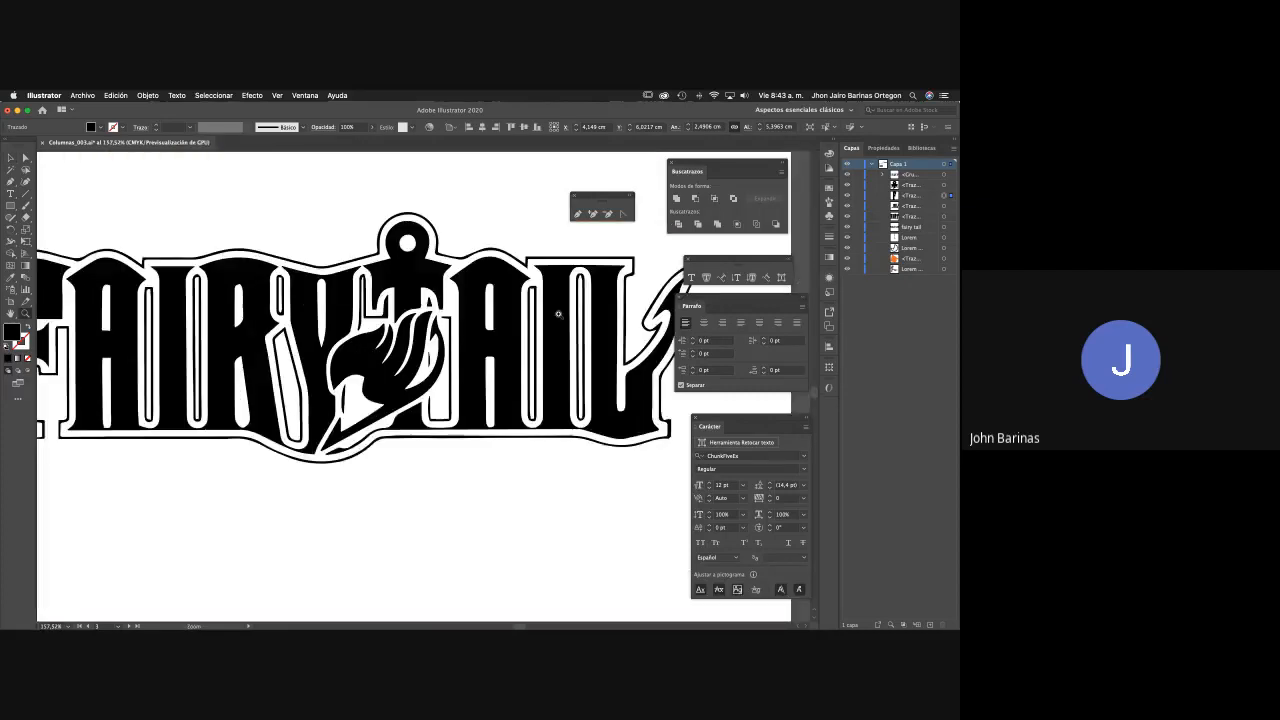
{"action": "scroll", "coordinate": [431, 342], "scroll_direction": "down", "scroll_amount": 4}
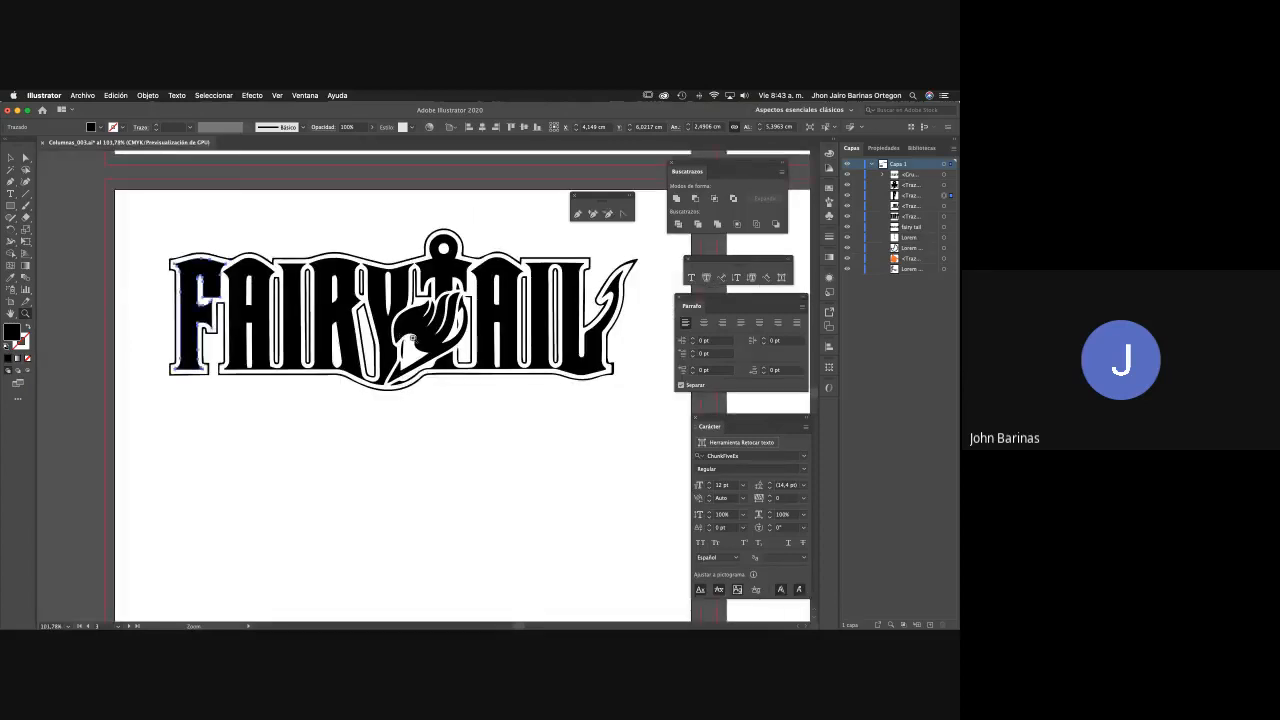
{"action": "scroll", "coordinate": [435, 420], "scroll_direction": "right", "scroll_amount": 3}
{"action": "left_click", "coordinate": [435, 421]}
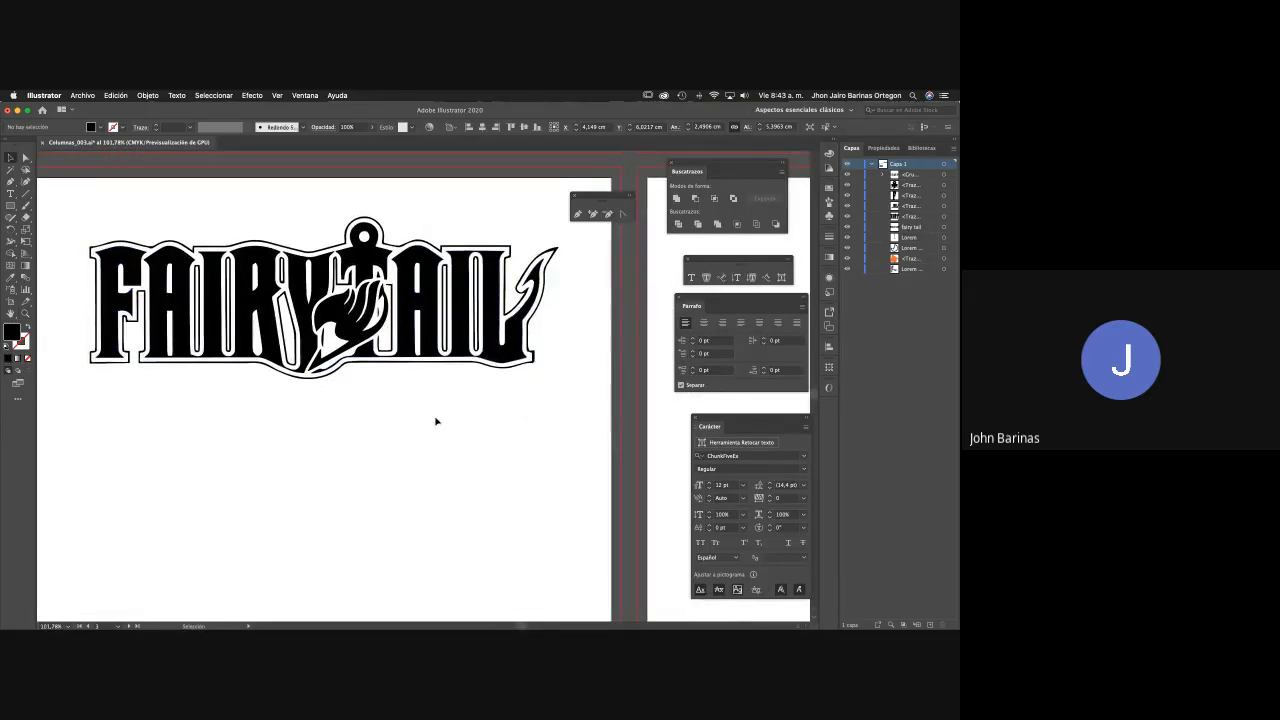
{"action": "key", "text": "a"}
{"action": "key", "text": "cmd+v"}
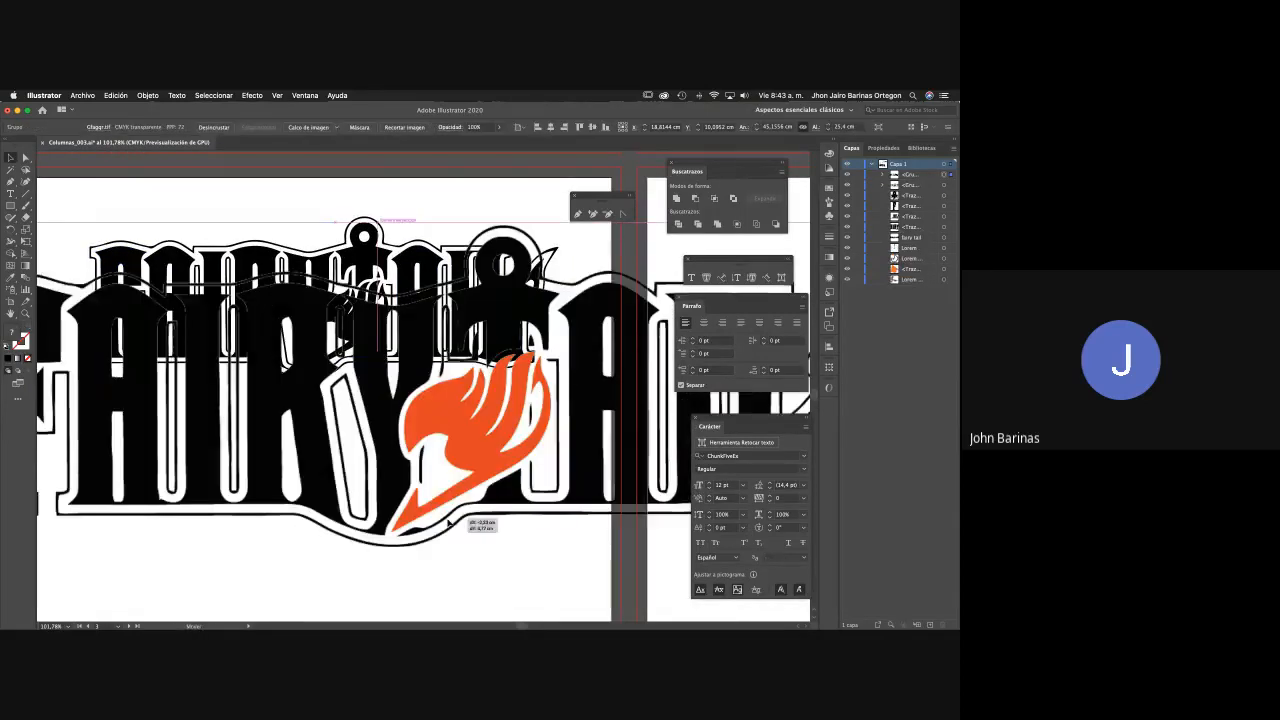
{"action": "left_click_drag", "start_coordinate": [464, 412], "coordinate": [448, 510]}
{"action": "key", "text": "cmd+minus"}
{"action": "key", "text": "cmd+minus"}
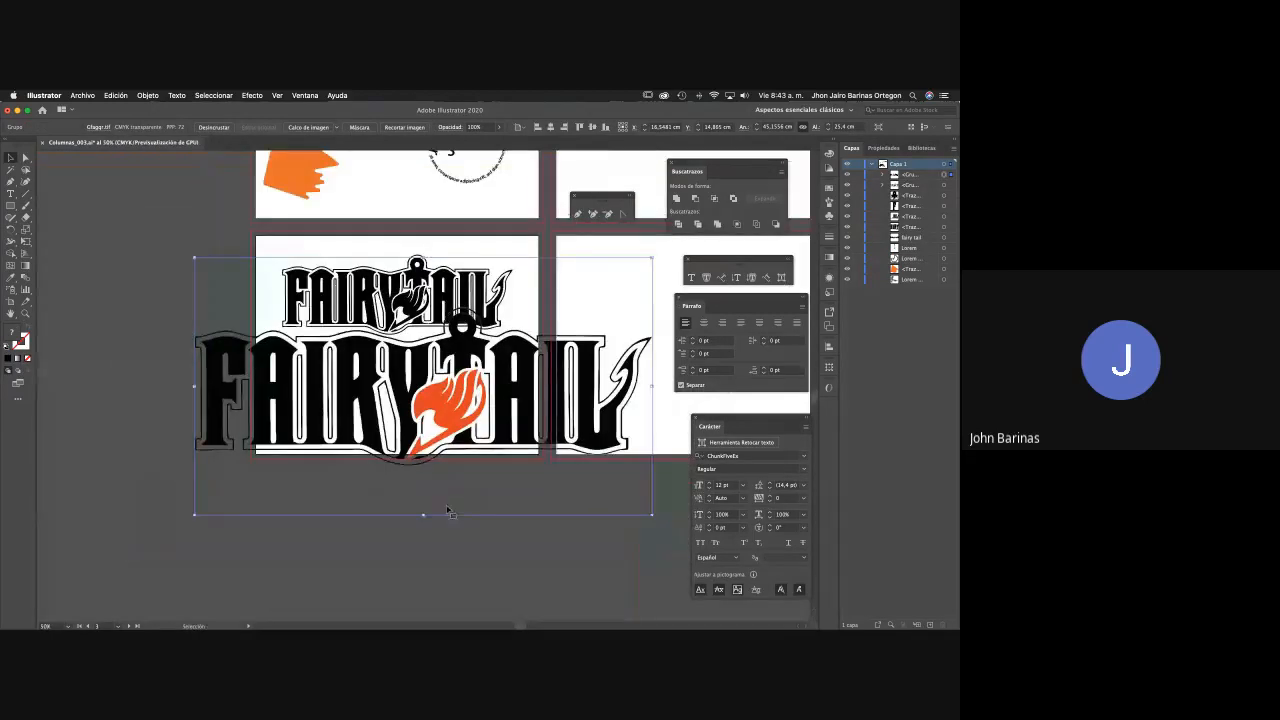
Scale the pasted logo down proportionally and place it below the black vector logo on the same artboard.
{"action": "left_click_drag", "start_coordinate": [655, 515], "coordinate": [417, 446]}
{"action": "left_click_drag", "start_coordinate": [385, 362], "coordinate": [464, 450]}
{"action": "left_click", "coordinate": [514, 386]}
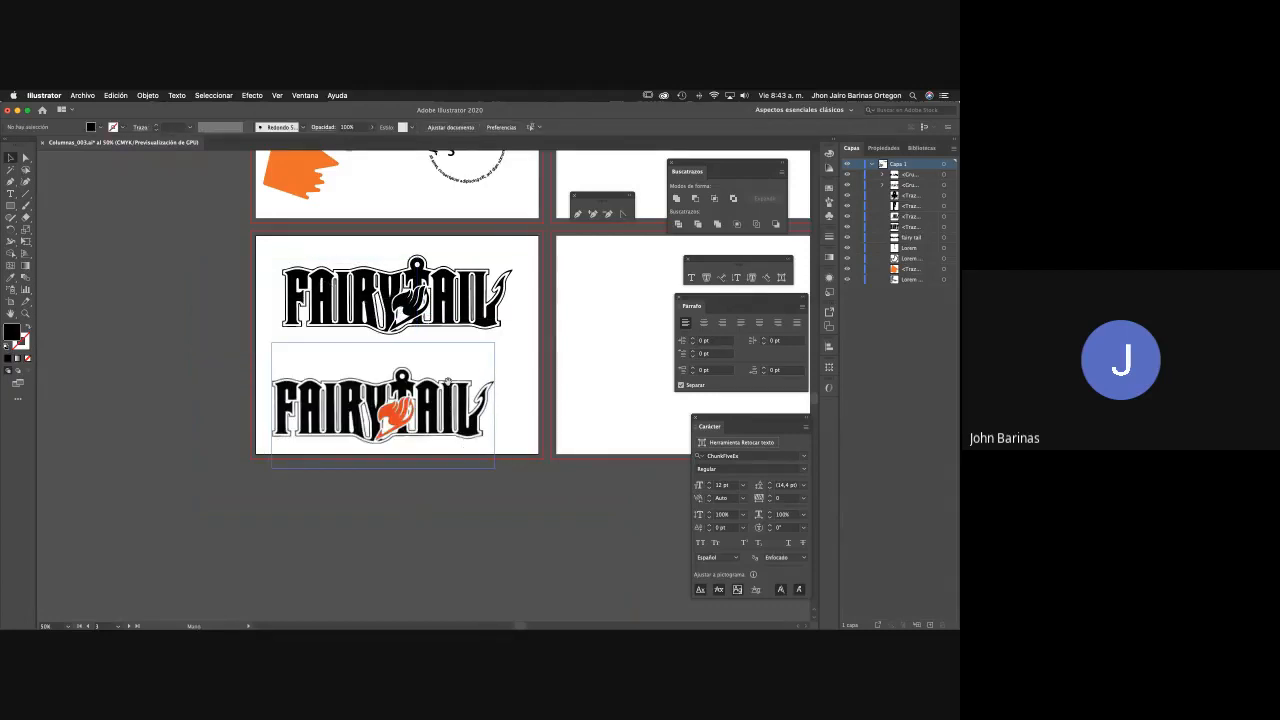
Hide the outline group of the upper black logo while keeping the pasted color logo shown.
{"action": "scroll", "coordinate": [409, 325], "scroll_direction": "down", "scroll_amount": 1}
{"action": "left_click_drag", "start_coordinate": [409, 325], "coordinate": [471, 357]}
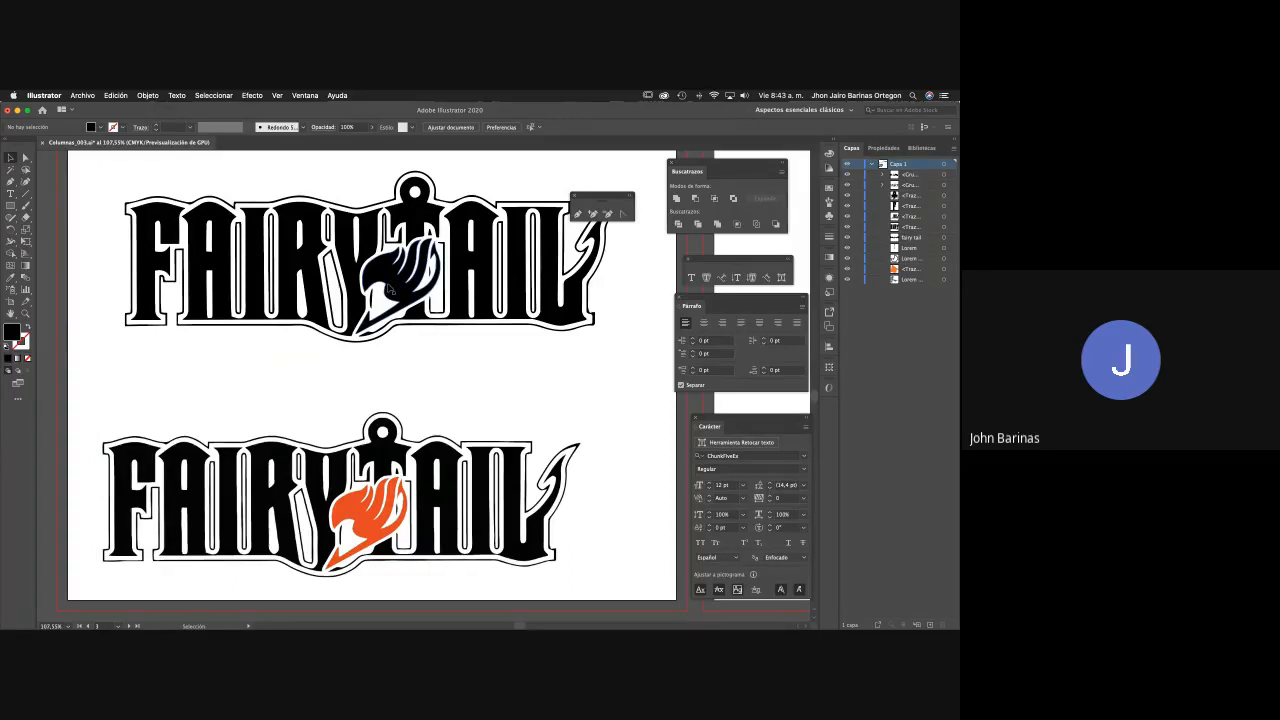
{"action": "left_click", "coordinate": [848, 179]}
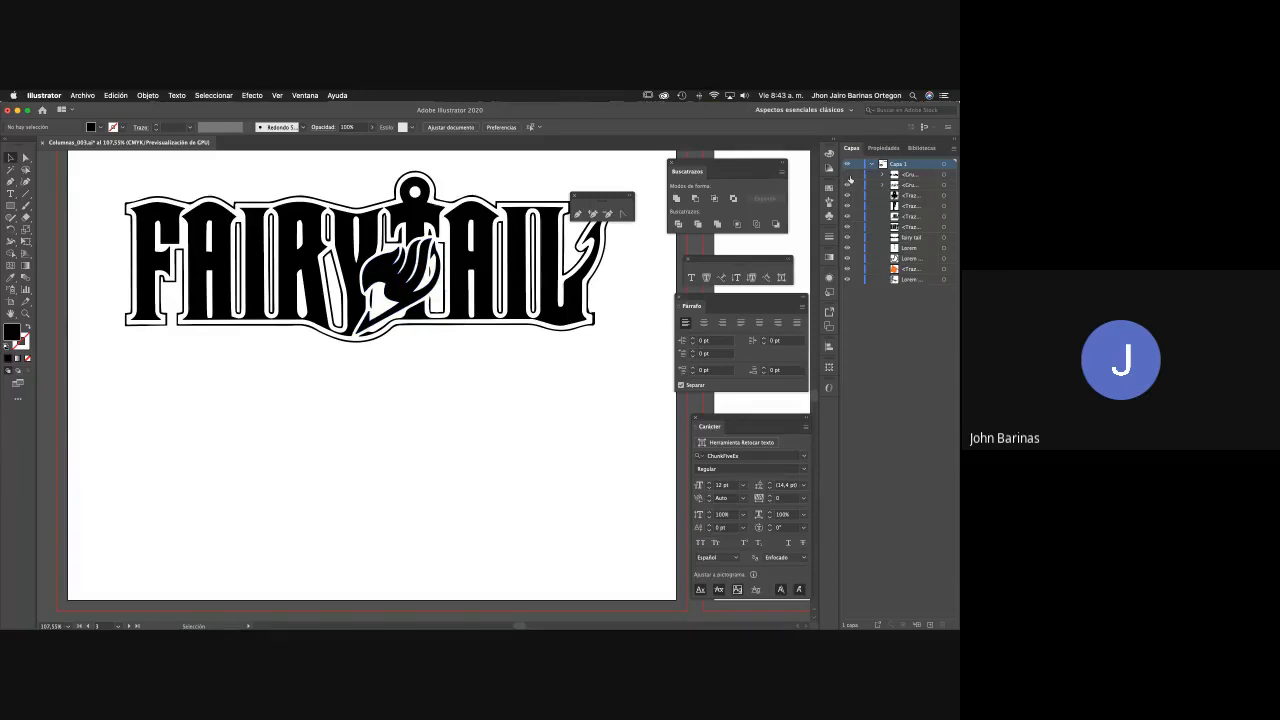
{"action": "left_click", "coordinate": [848, 176]}
{"action": "left_click", "coordinate": [848, 185]}
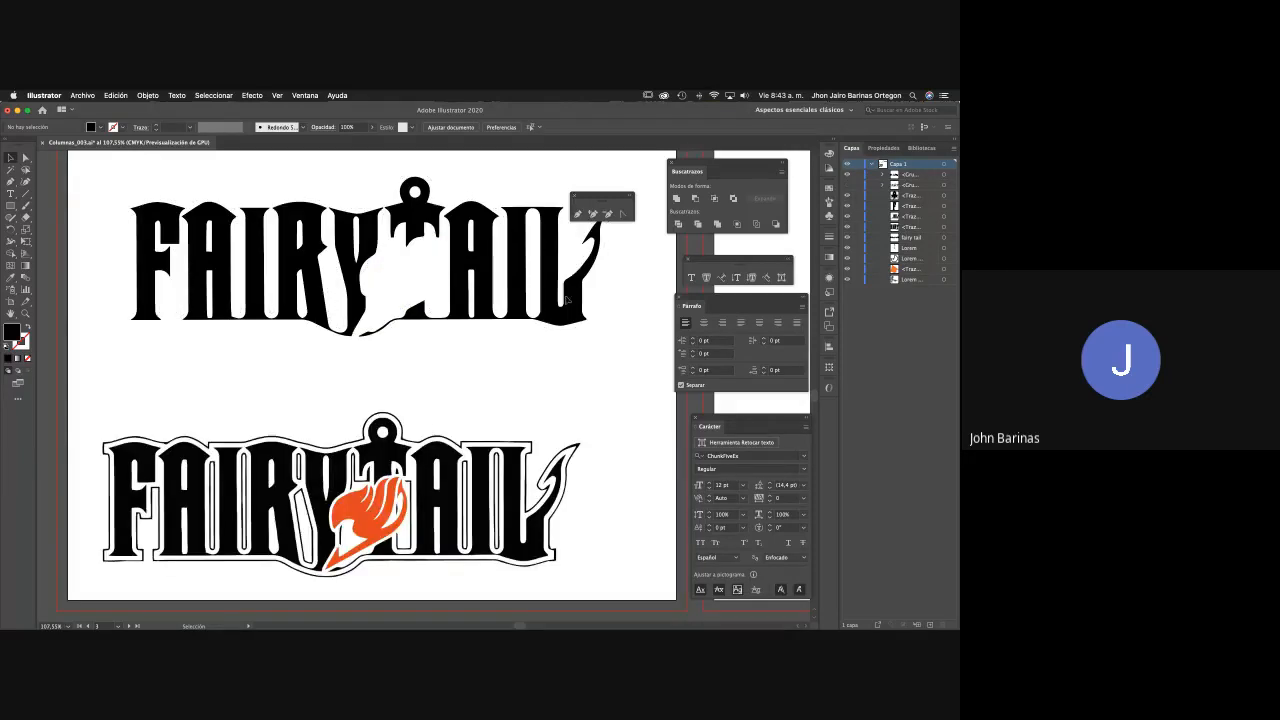
Inspect the upper logo's separate shapes by selecting the letter F and the compound path of the AIRY letters.
{"action": "left_click", "coordinate": [142, 272]}
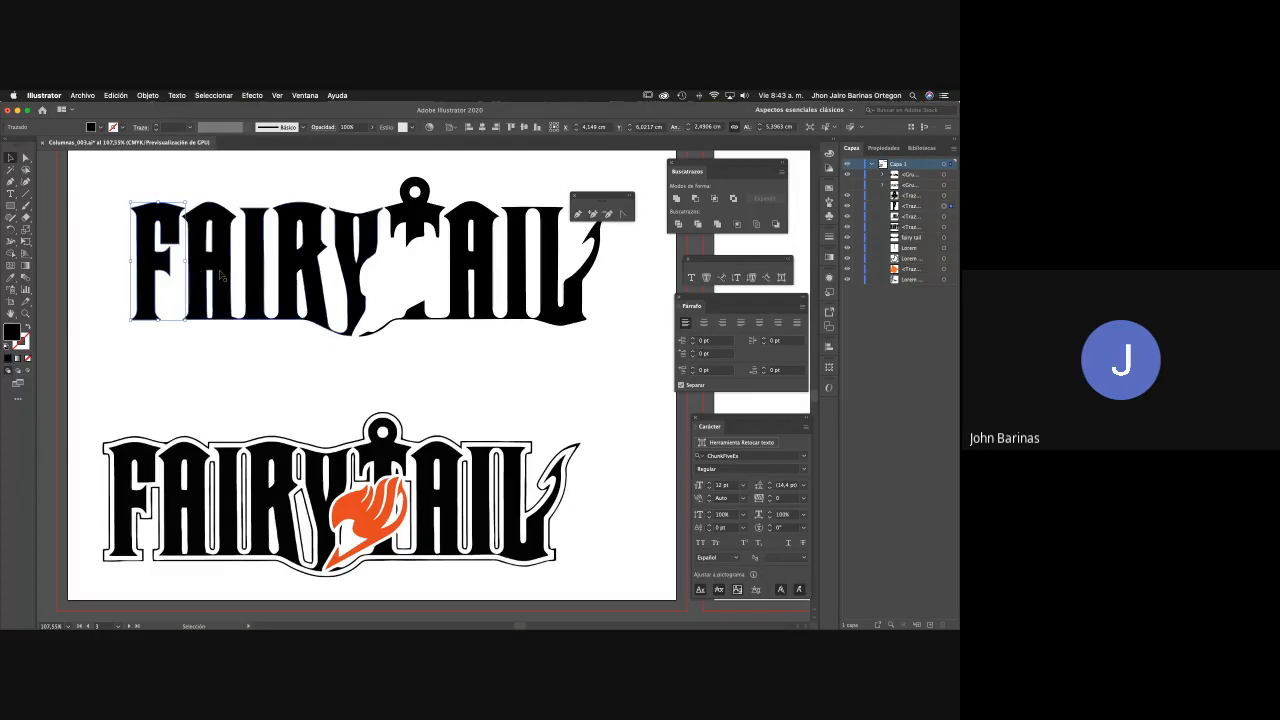
{"action": "key", "text": "z"}
{"action": "left_click", "coordinate": [236, 269], "text": "alt"}
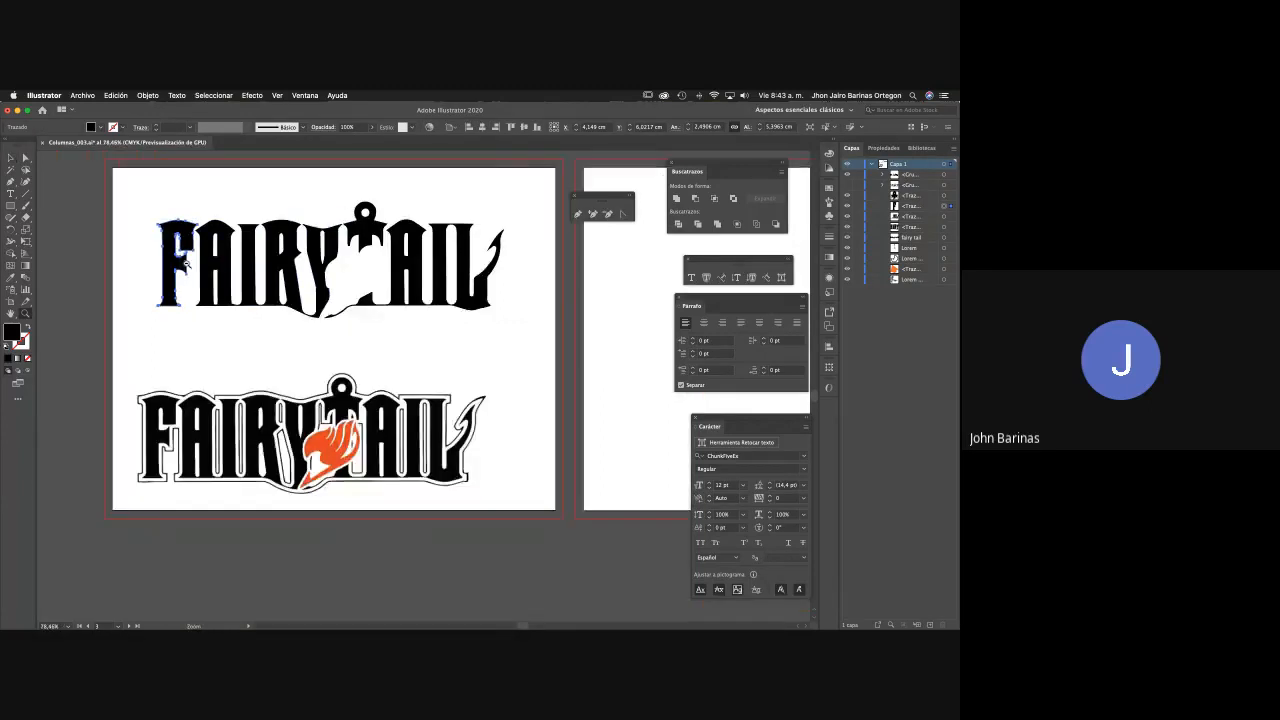
{"action": "left_click_drag", "start_coordinate": [242, 266], "coordinate": [187, 283]}
{"action": "key", "text": "v"}
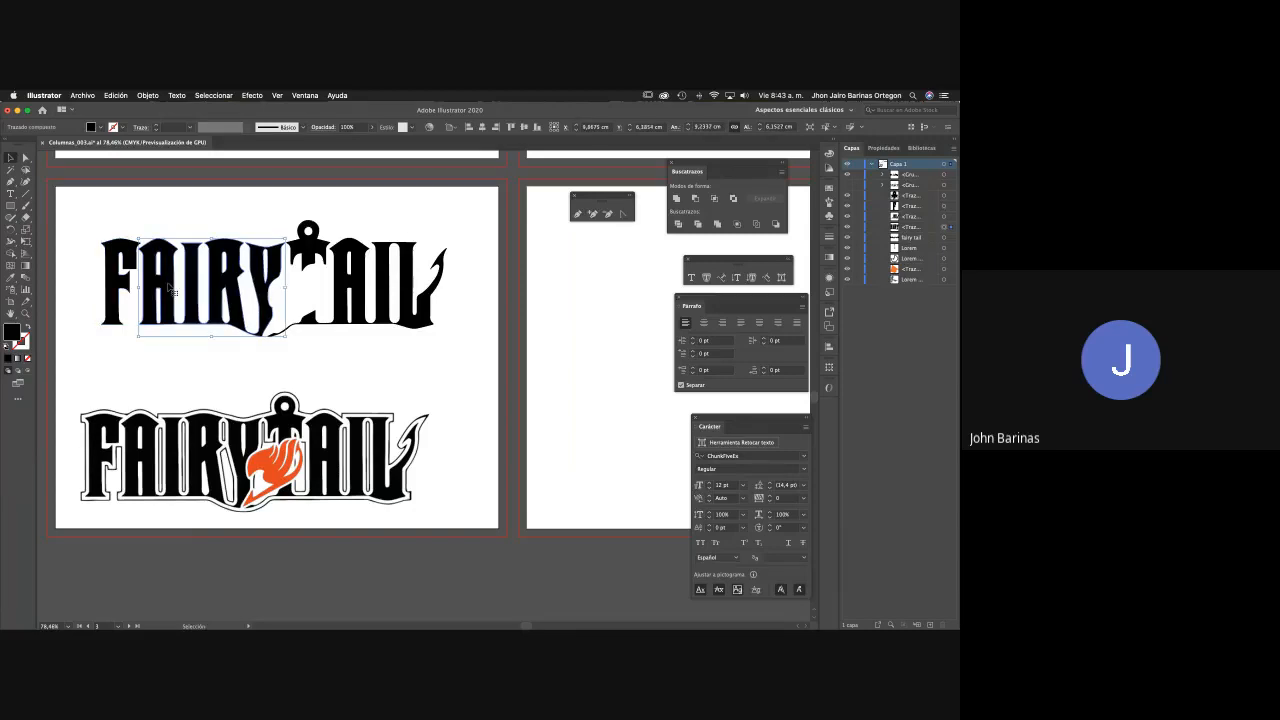
Switch to Chrome and look through the "fairy tail" image results for a suitable illustration of the characters.
{"action": "key", "text": "ctrl+Up"}
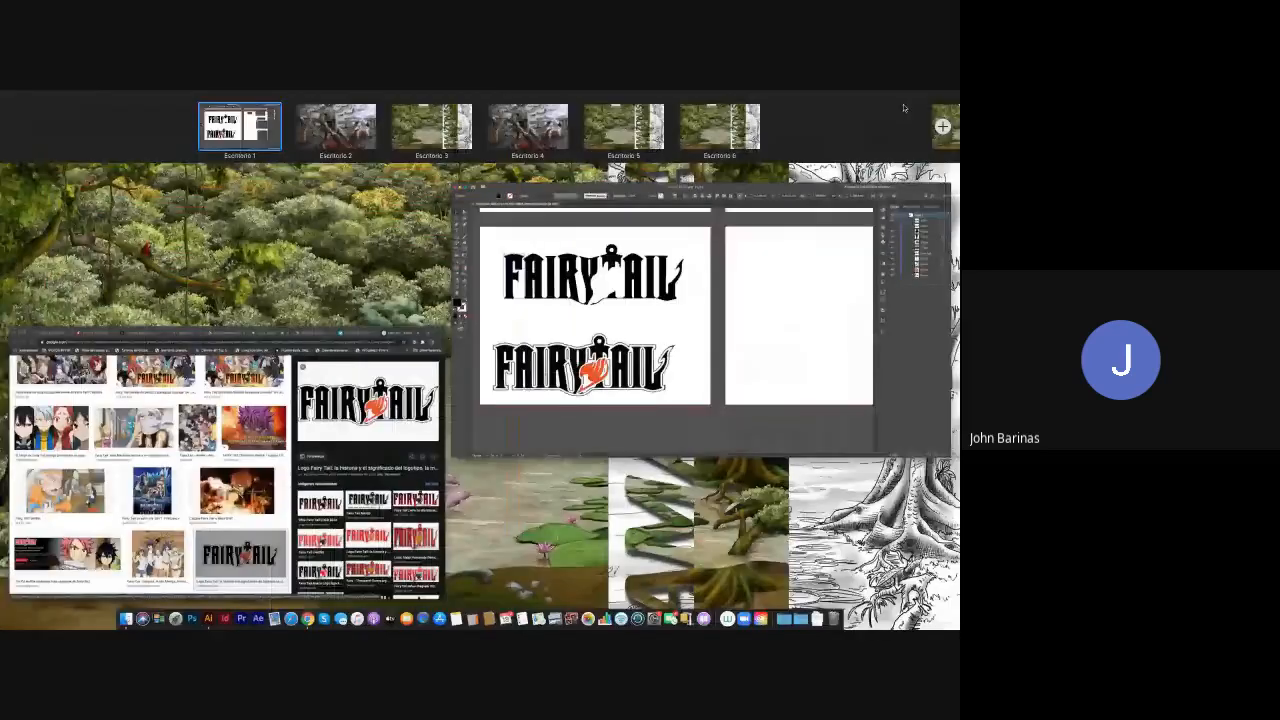
{"action": "left_click", "coordinate": [274, 400]}
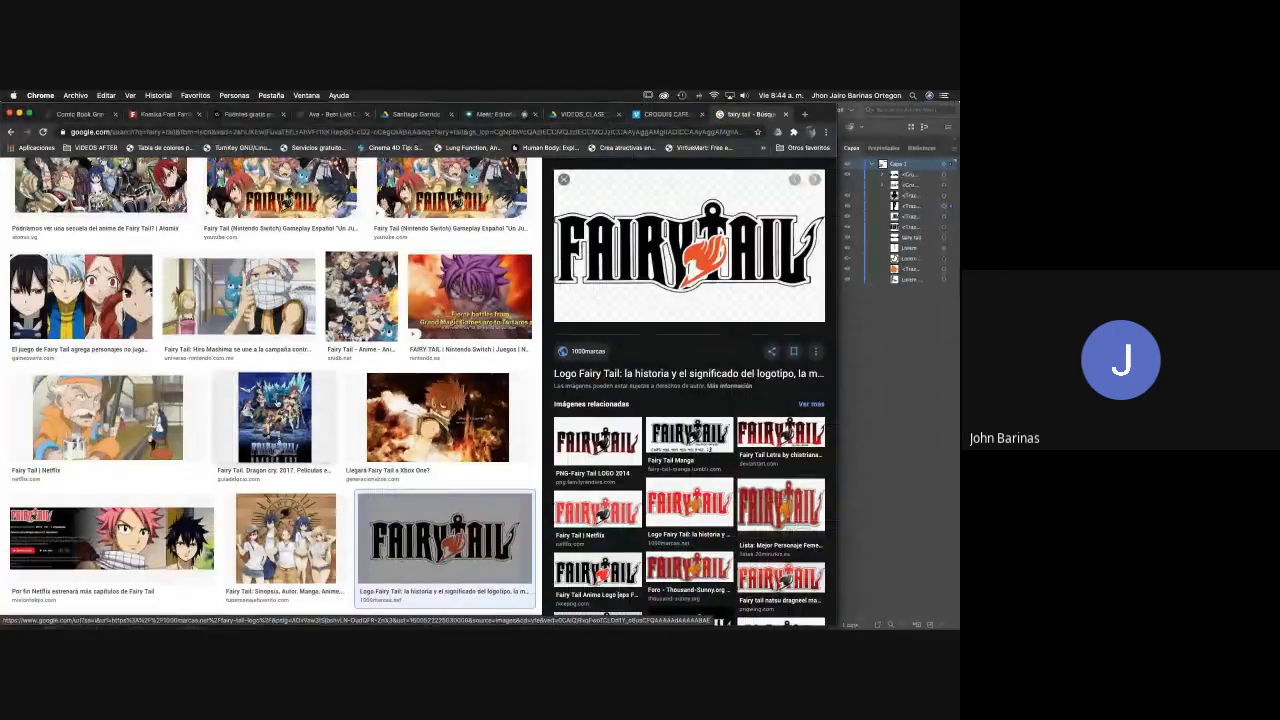
{"action": "scroll", "coordinate": [690, 400], "scroll_direction": "down", "scroll_amount": 2}
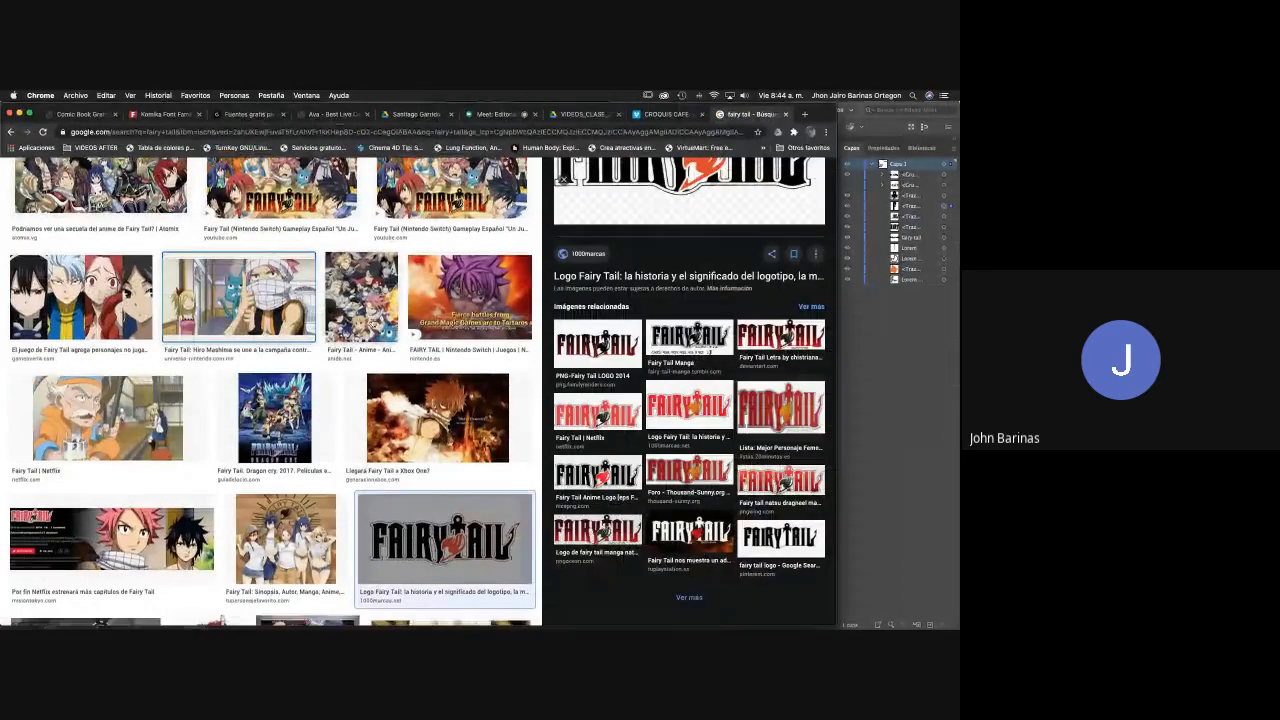
{"action": "scroll", "coordinate": [372, 322], "scroll_direction": "up", "scroll_amount": 3}
{"action": "scroll", "coordinate": [372, 322], "scroll_direction": "up", "scroll_amount": 2}
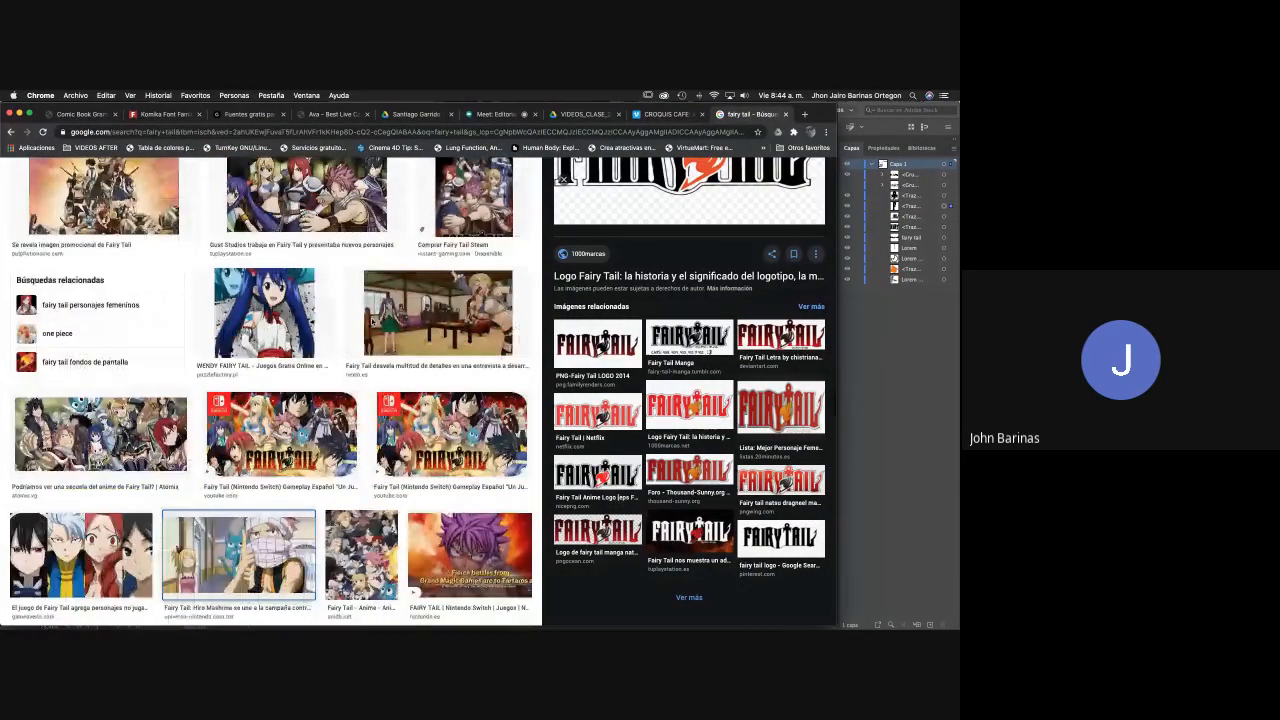
{"action": "scroll", "coordinate": [250, 488], "scroll_direction": "up", "scroll_amount": 2}
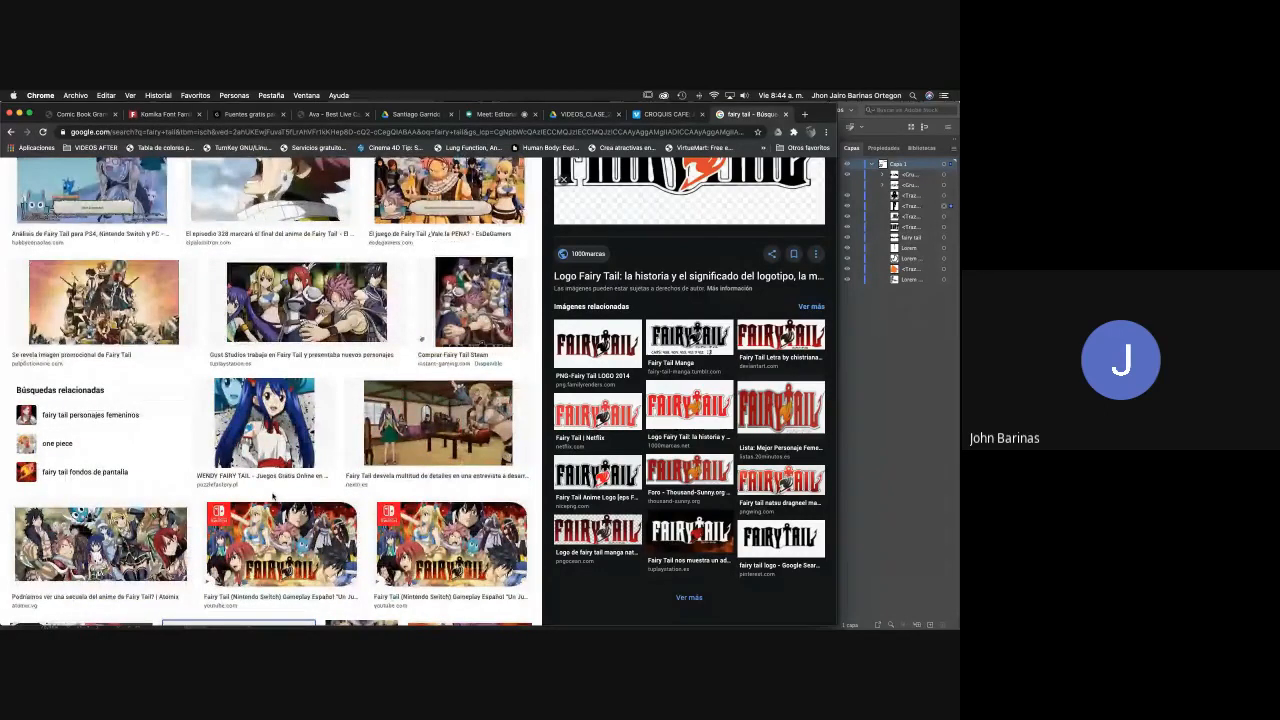
{"action": "scroll", "coordinate": [276, 496], "scroll_direction": "up", "scroll_amount": 5}
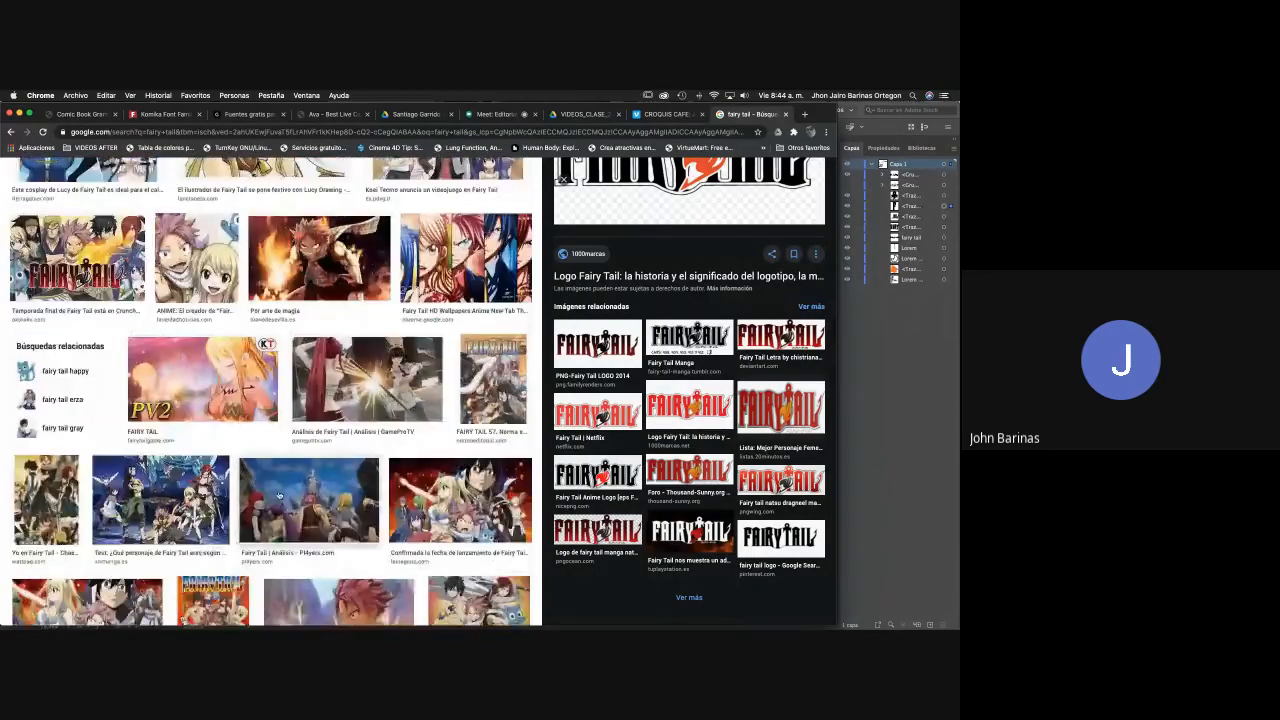
{"action": "scroll", "coordinate": [279, 495], "scroll_direction": "up", "scroll_amount": 6}
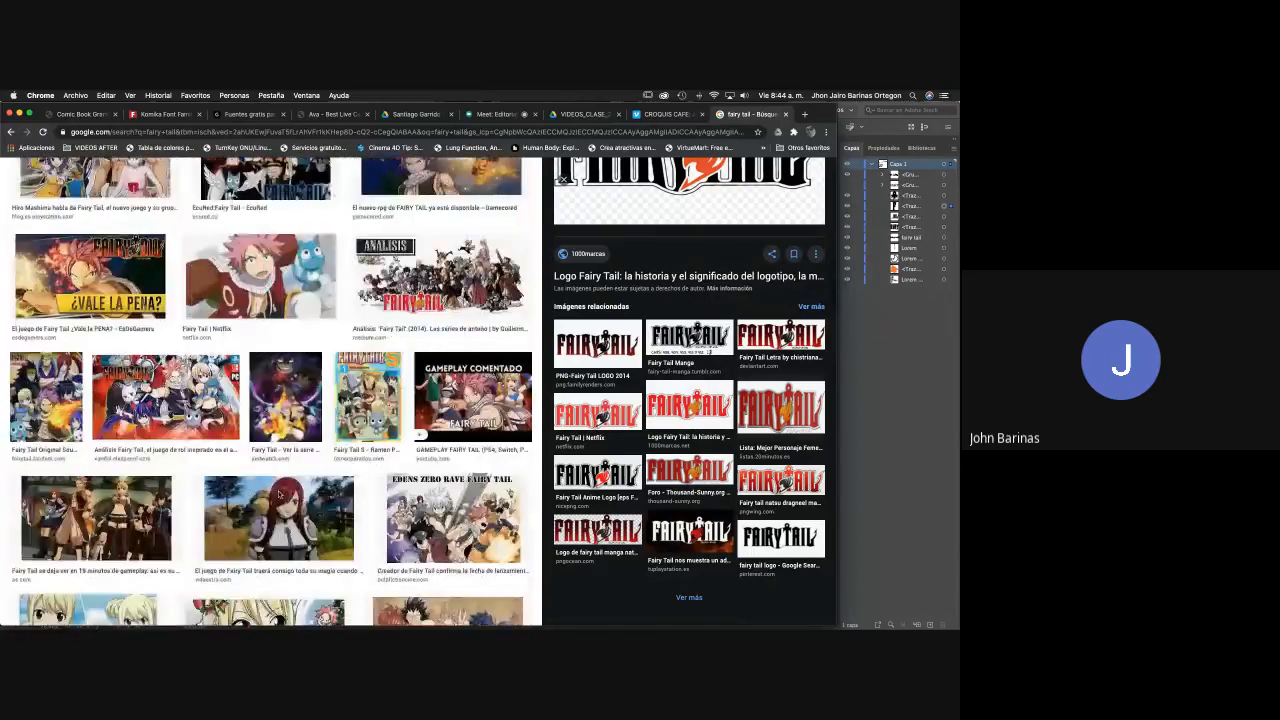
{"action": "scroll", "coordinate": [279, 495], "scroll_direction": "up", "scroll_amount": 8}
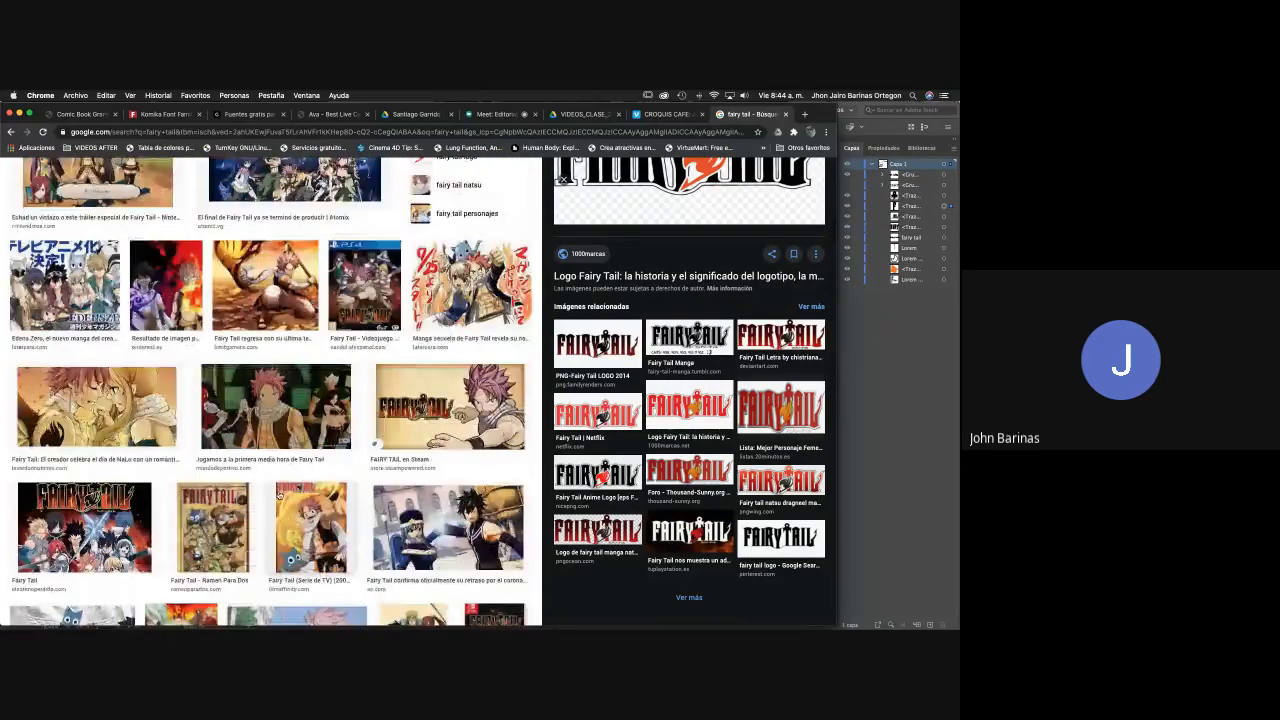
{"action": "scroll", "coordinate": [279, 495], "scroll_direction": "up", "scroll_amount": 8}
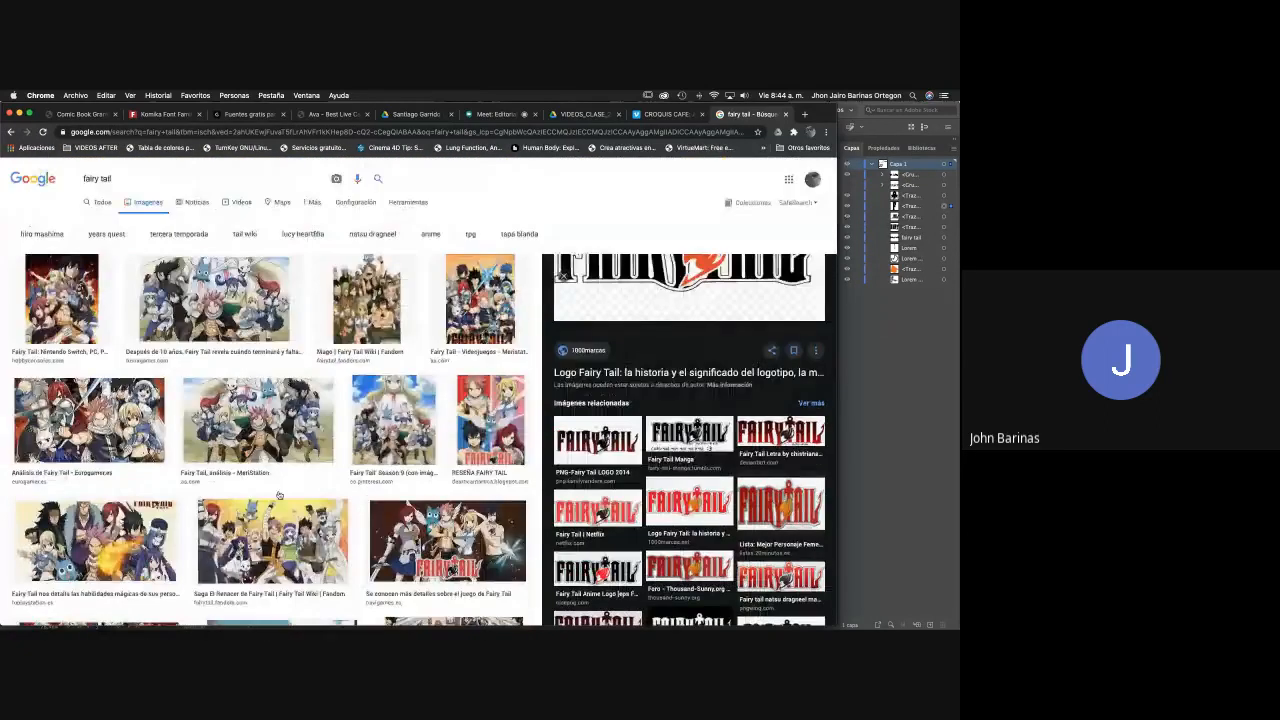
{"action": "scroll", "coordinate": [279, 495], "scroll_direction": "down", "scroll_amount": 3}
{"action": "scroll", "coordinate": [279, 495], "scroll_direction": "down", "scroll_amount": 4}
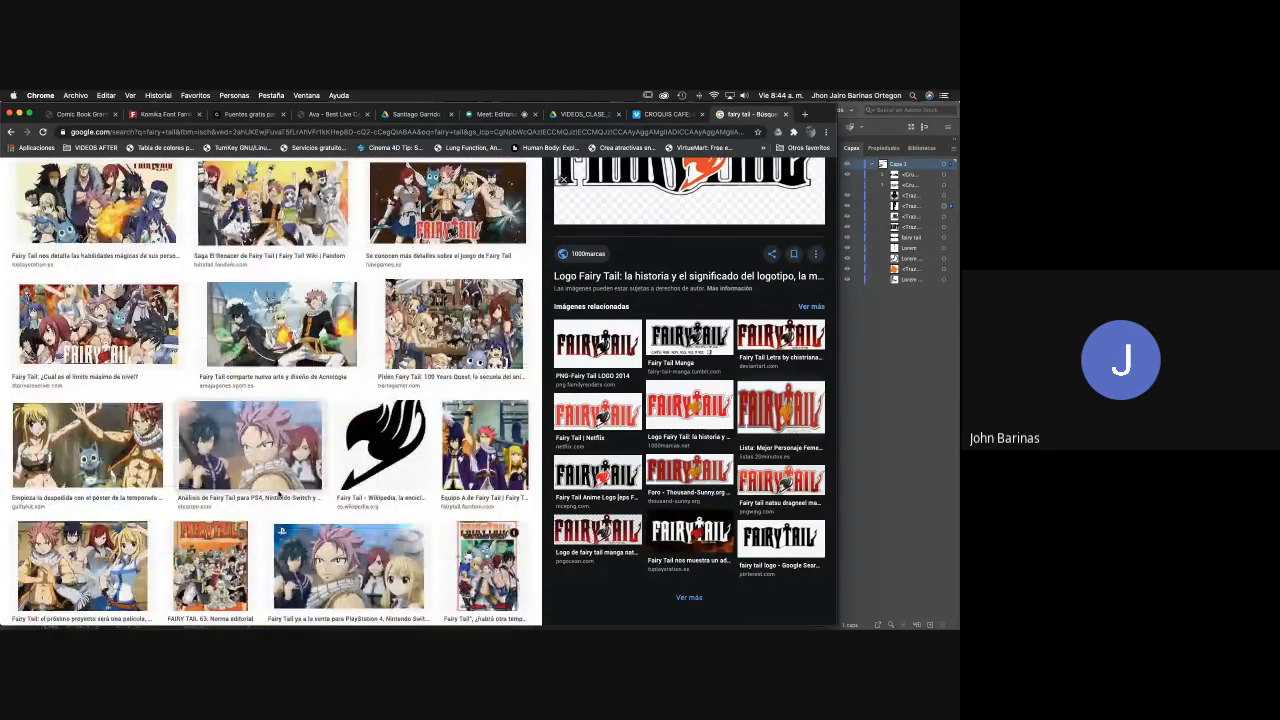
{"action": "scroll", "coordinate": [279, 495], "scroll_direction": "down", "scroll_amount": 8}
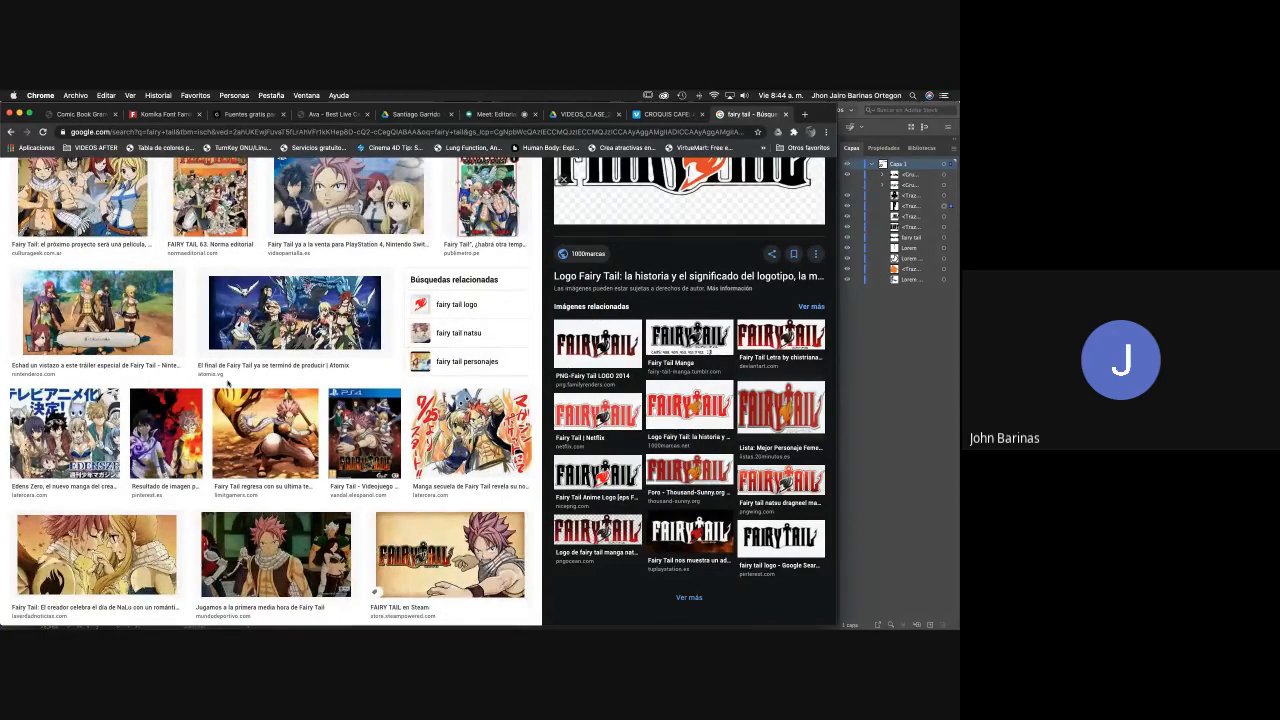
{"action": "scroll", "coordinate": [228, 384], "scroll_direction": "down", "scroll_amount": 2}
{"action": "scroll", "coordinate": [228, 384], "scroll_direction": "up", "scroll_amount": 3}
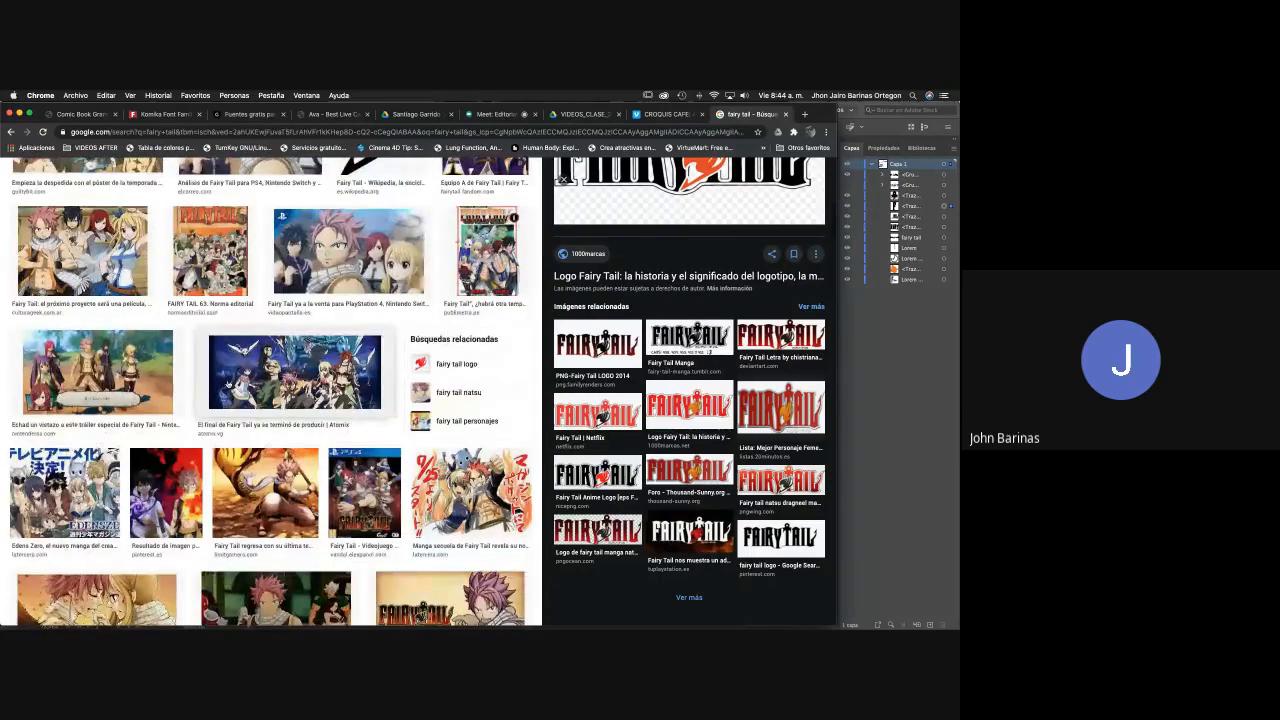
{"action": "scroll", "coordinate": [228, 384], "scroll_direction": "down", "scroll_amount": 10}
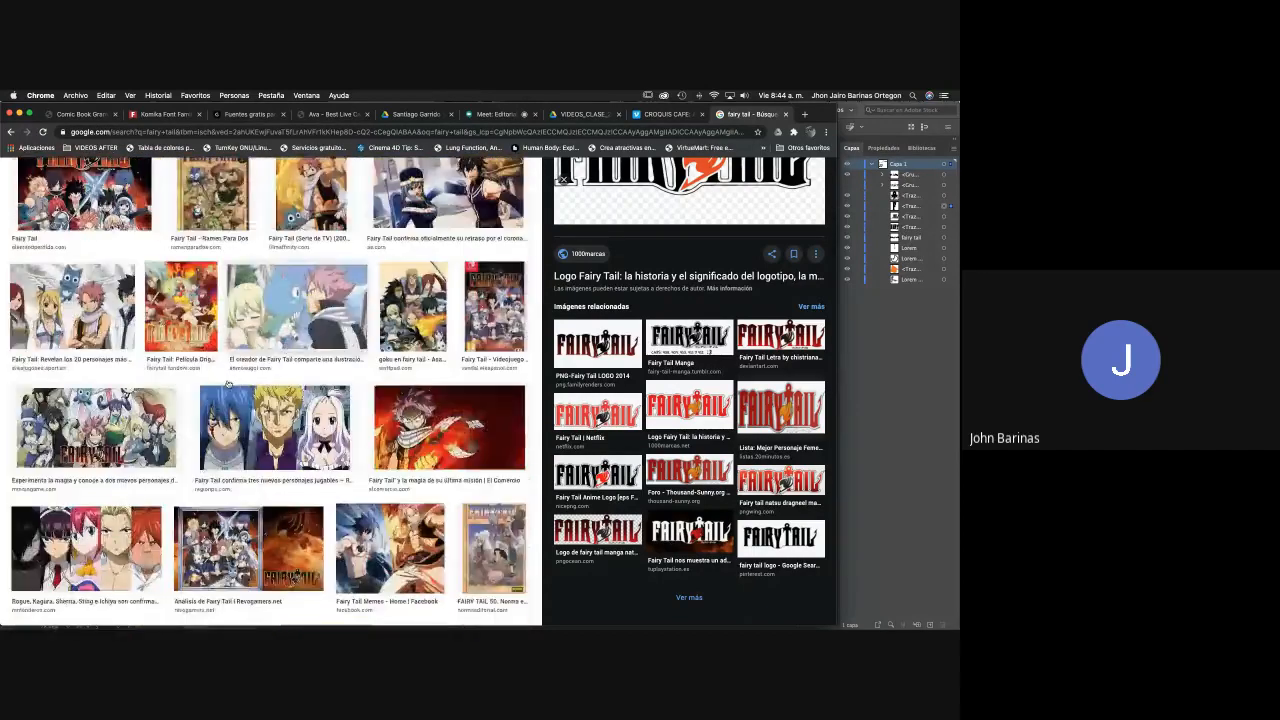
{"action": "scroll", "coordinate": [228, 384], "scroll_direction": "down", "scroll_amount": 5}
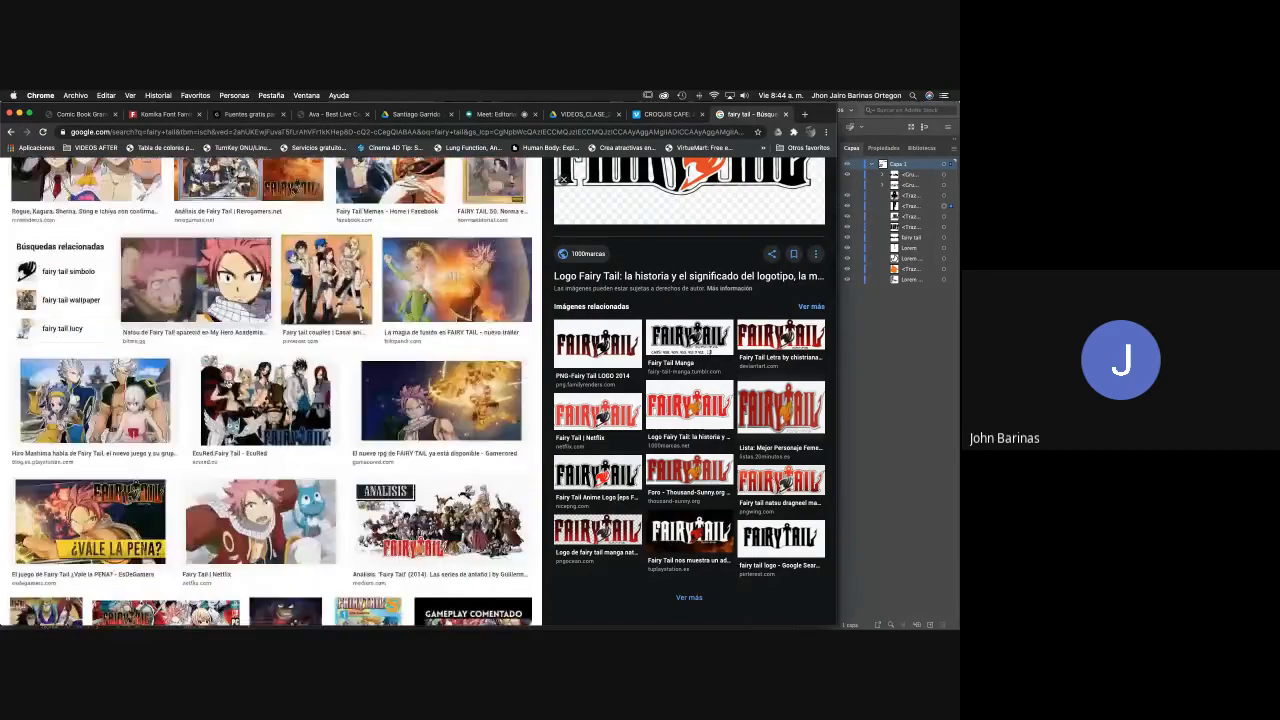
{"action": "scroll", "coordinate": [228, 384], "scroll_direction": "down", "scroll_amount": 3}
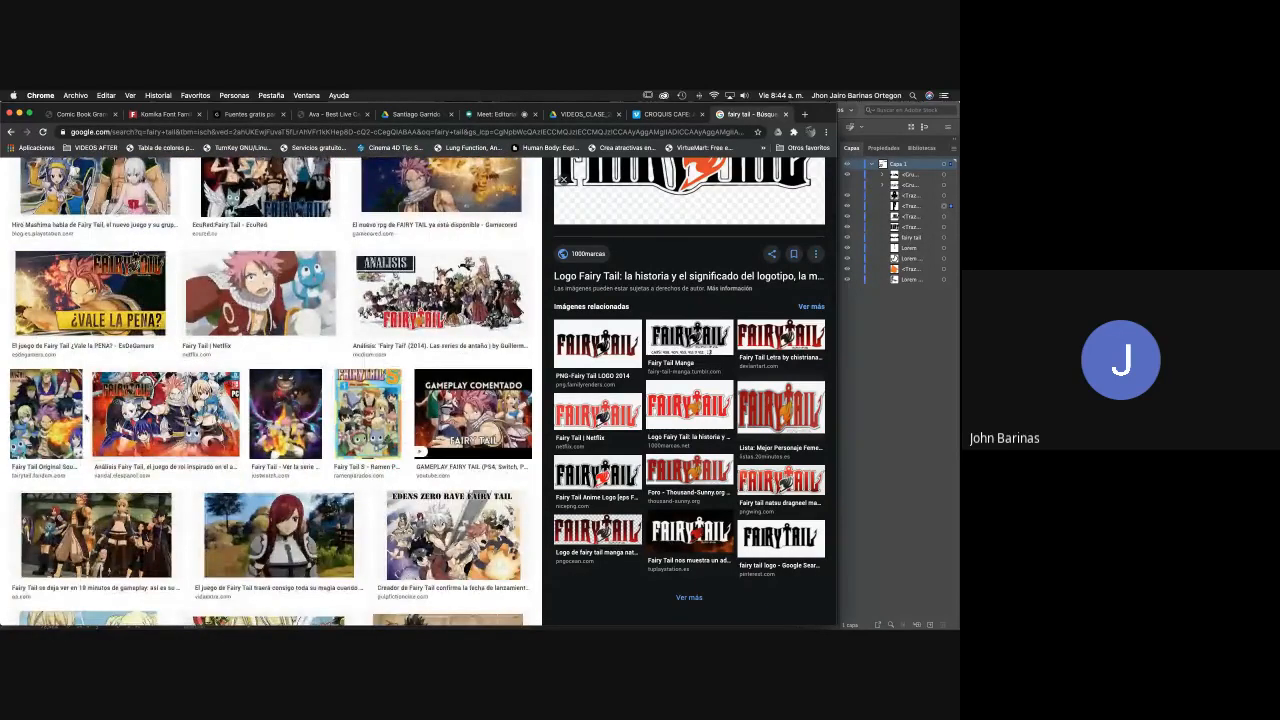
{"action": "scroll", "coordinate": [229, 383], "scroll_direction": "down", "scroll_amount": 3}
{"action": "scroll", "coordinate": [229, 383], "scroll_direction": "down", "scroll_amount": 10}
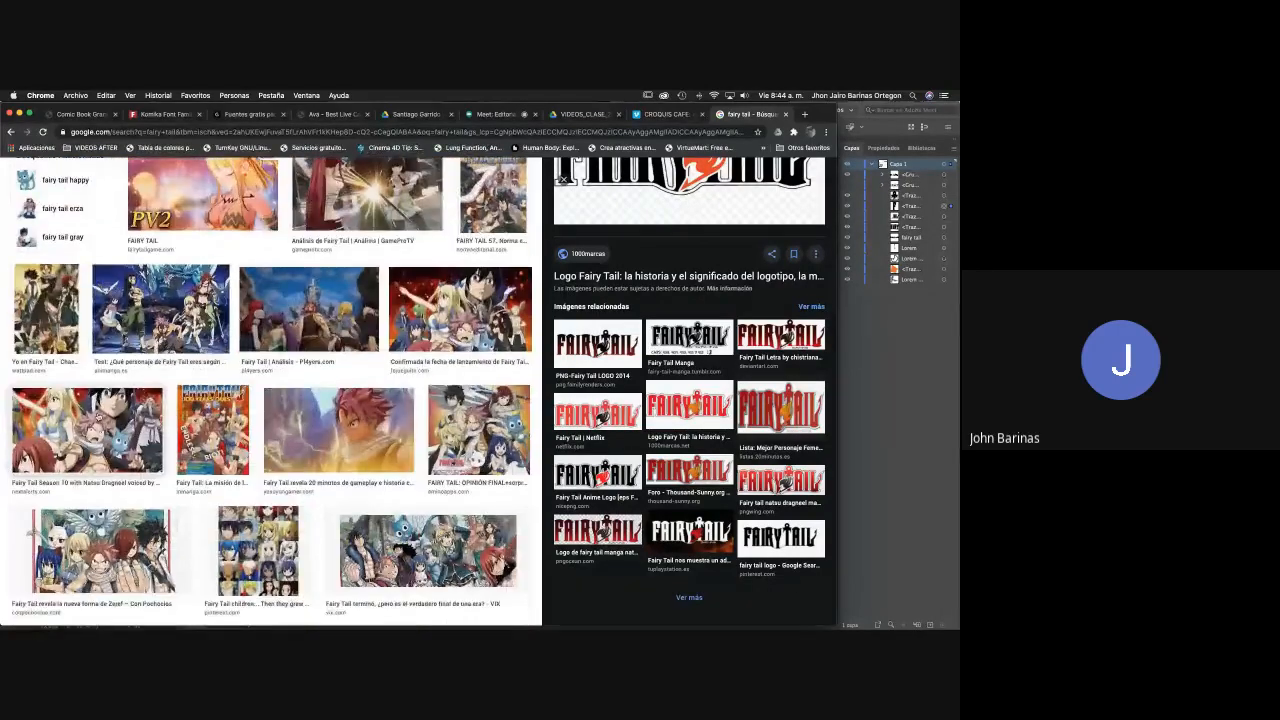
{"action": "scroll", "coordinate": [229, 383], "scroll_direction": "down", "scroll_amount": 5}
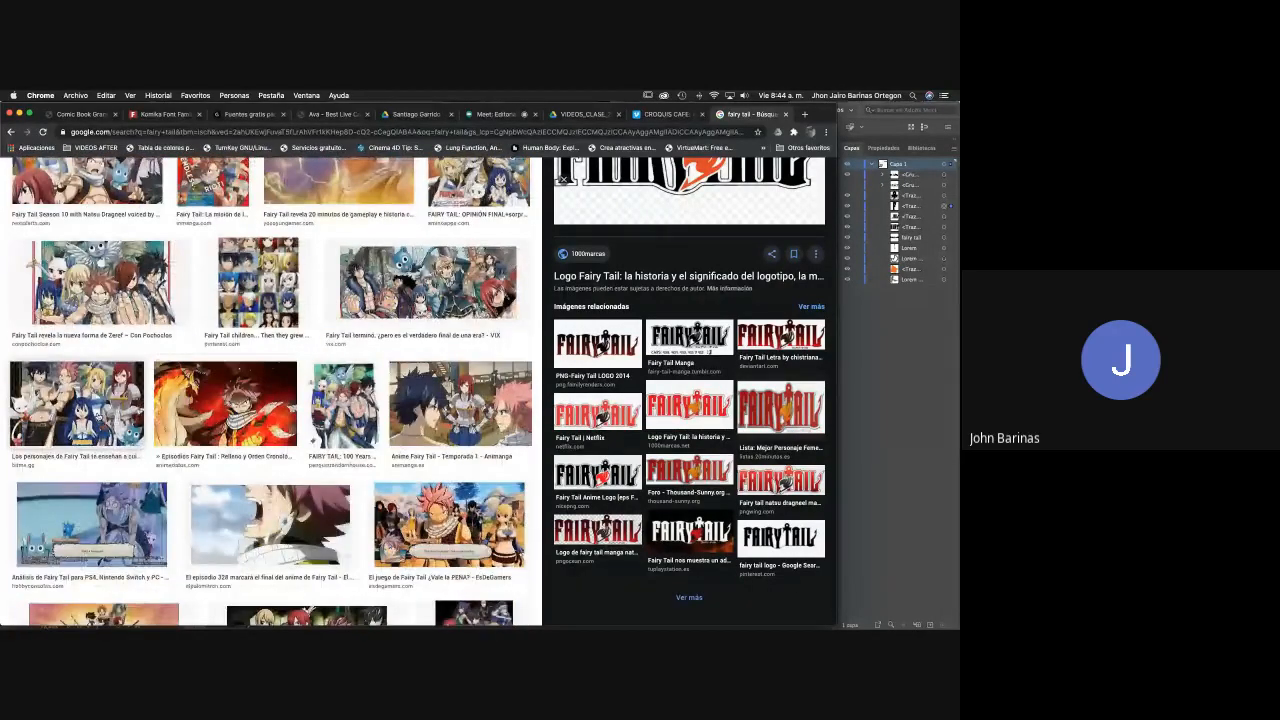
{"action": "scroll", "coordinate": [97, 418], "scroll_direction": "down", "scroll_amount": 8}
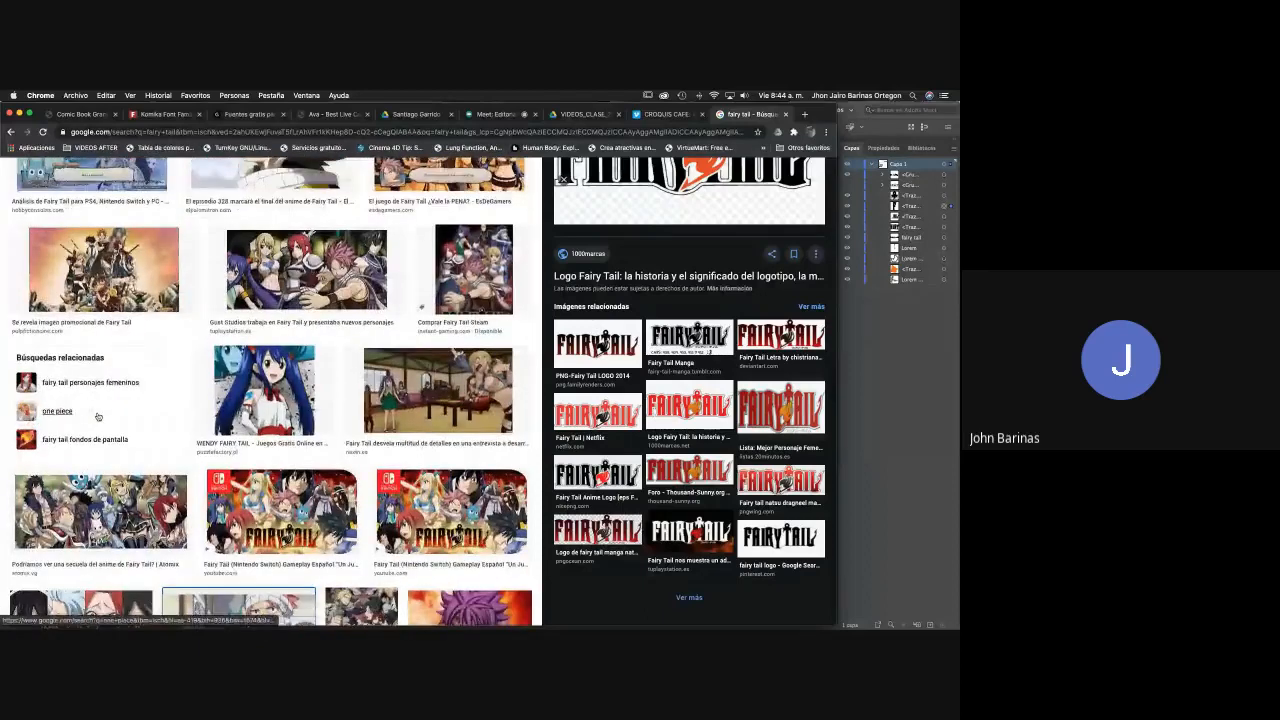
{"action": "scroll", "coordinate": [97, 418], "scroll_direction": "down", "scroll_amount": 10}
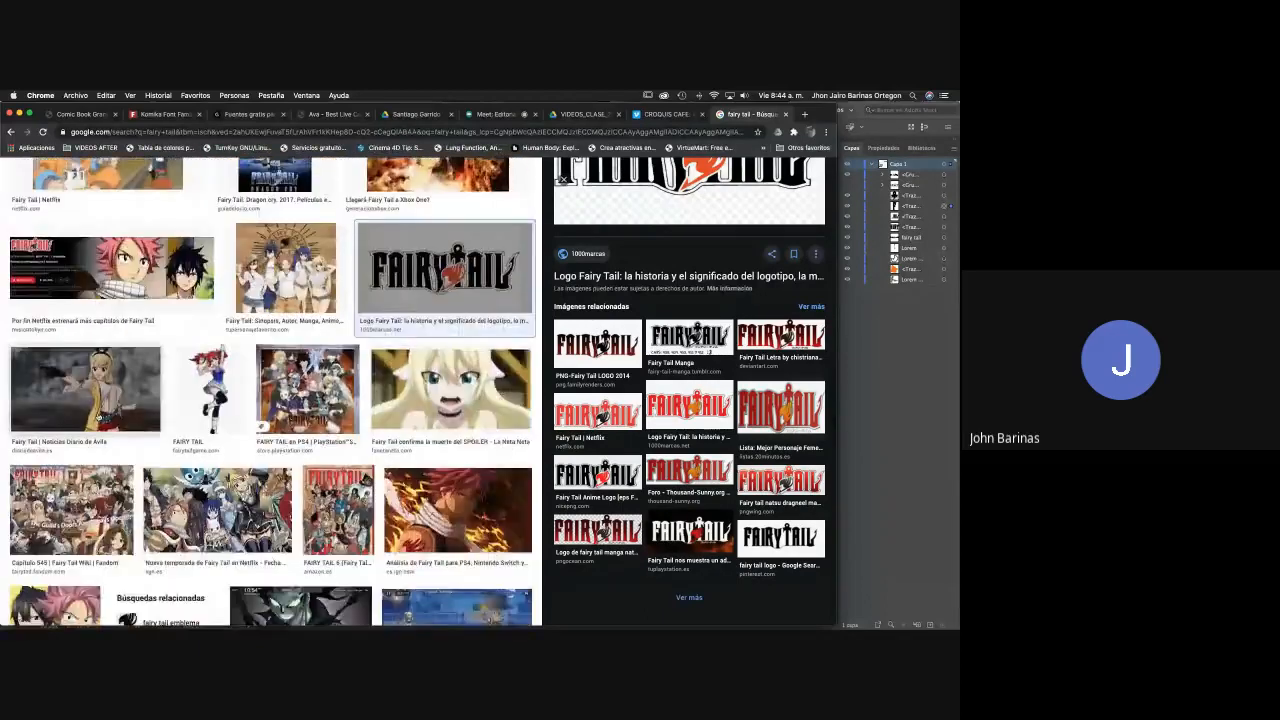
{"action": "scroll", "coordinate": [97, 418], "scroll_direction": "up", "scroll_amount": 15}
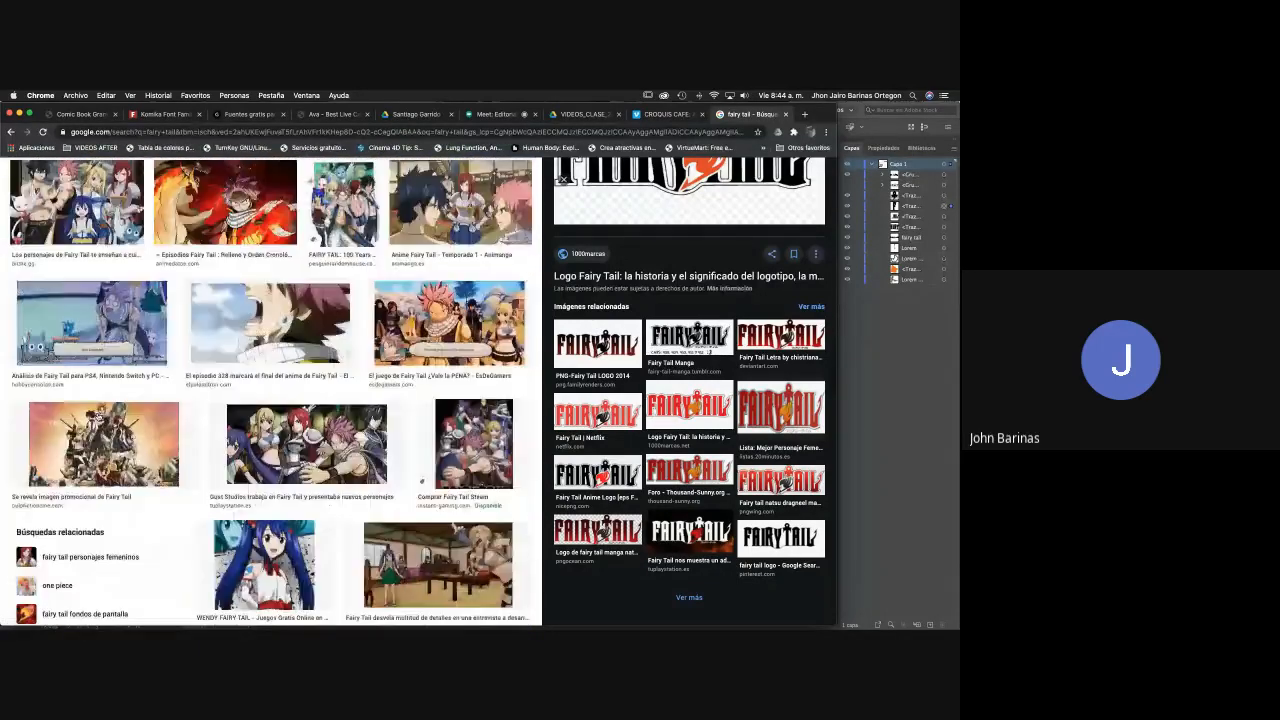
{"action": "scroll", "coordinate": [97, 418], "scroll_direction": "down", "scroll_amount": 10}
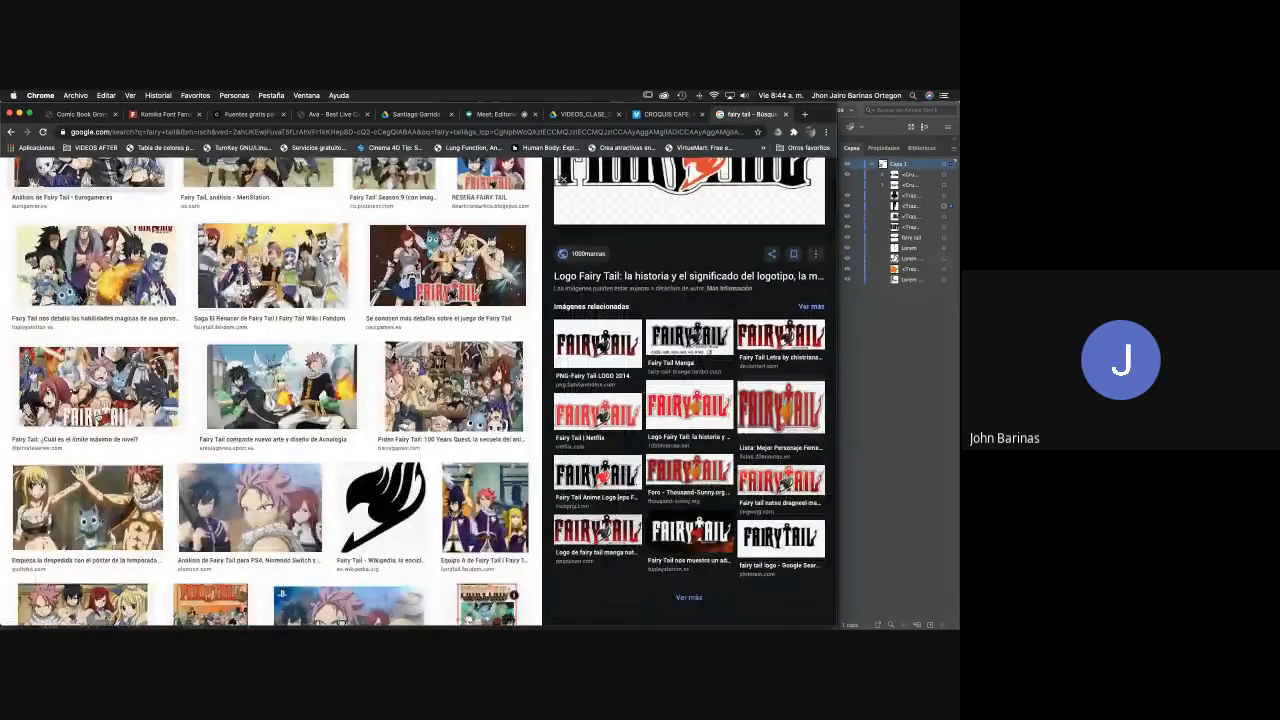
{"action": "scroll", "coordinate": [97, 418], "scroll_direction": "down", "scroll_amount": 10}
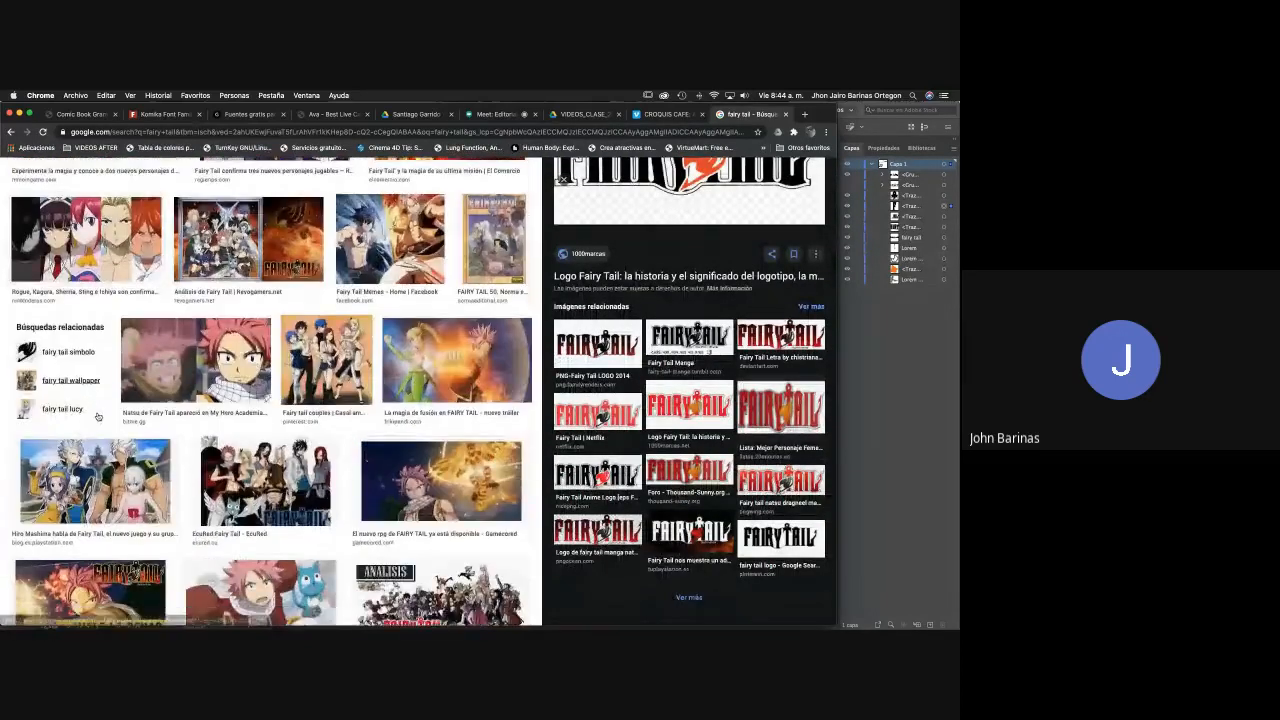
{"action": "scroll", "coordinate": [270, 392], "scroll_direction": "up", "scroll_amount": 15}
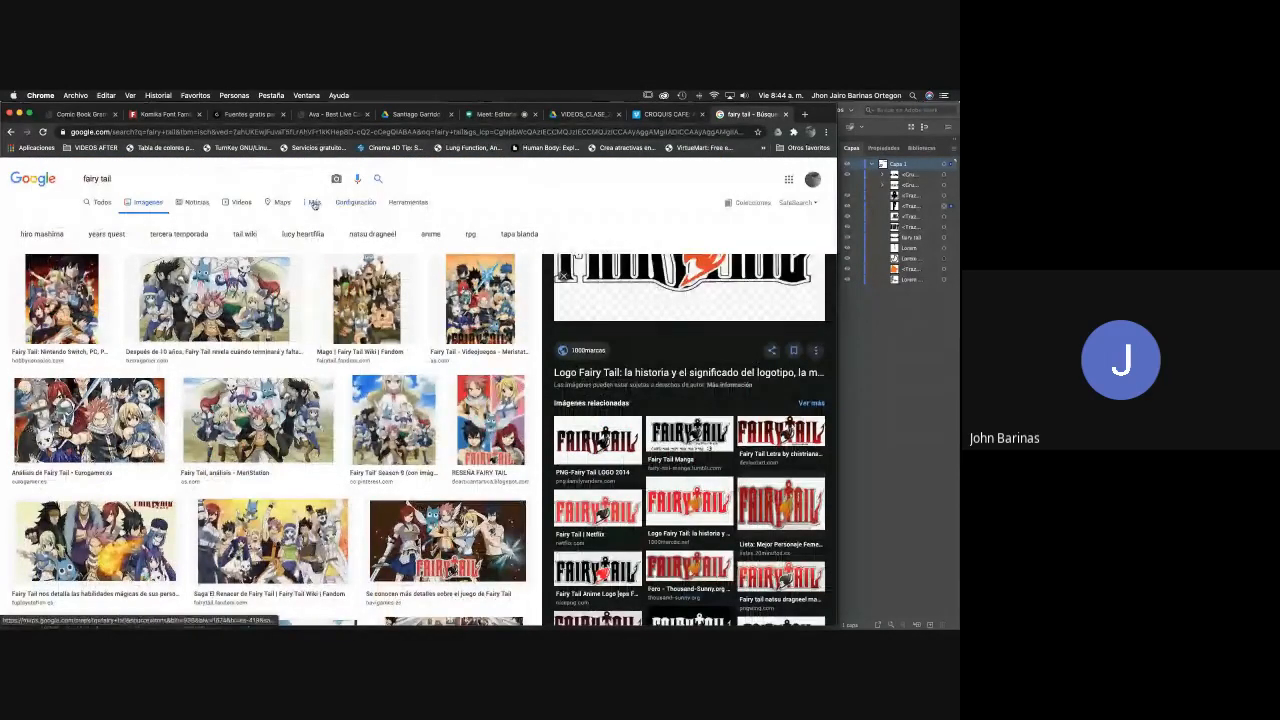
Filter the "fairy tail" image search to show only large images.
{"action": "left_click", "coordinate": [314, 204]}
{"action": "left_click", "coordinate": [341, 204]}
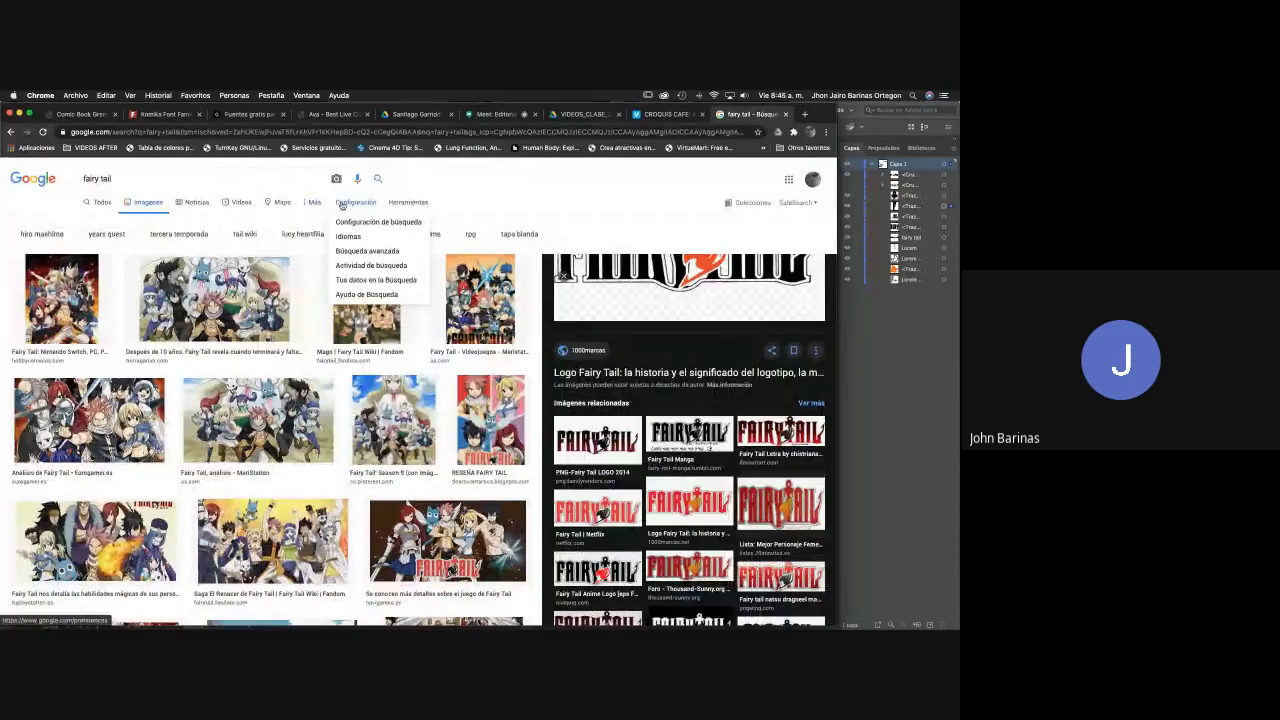
{"action": "left_click", "coordinate": [410, 203]}
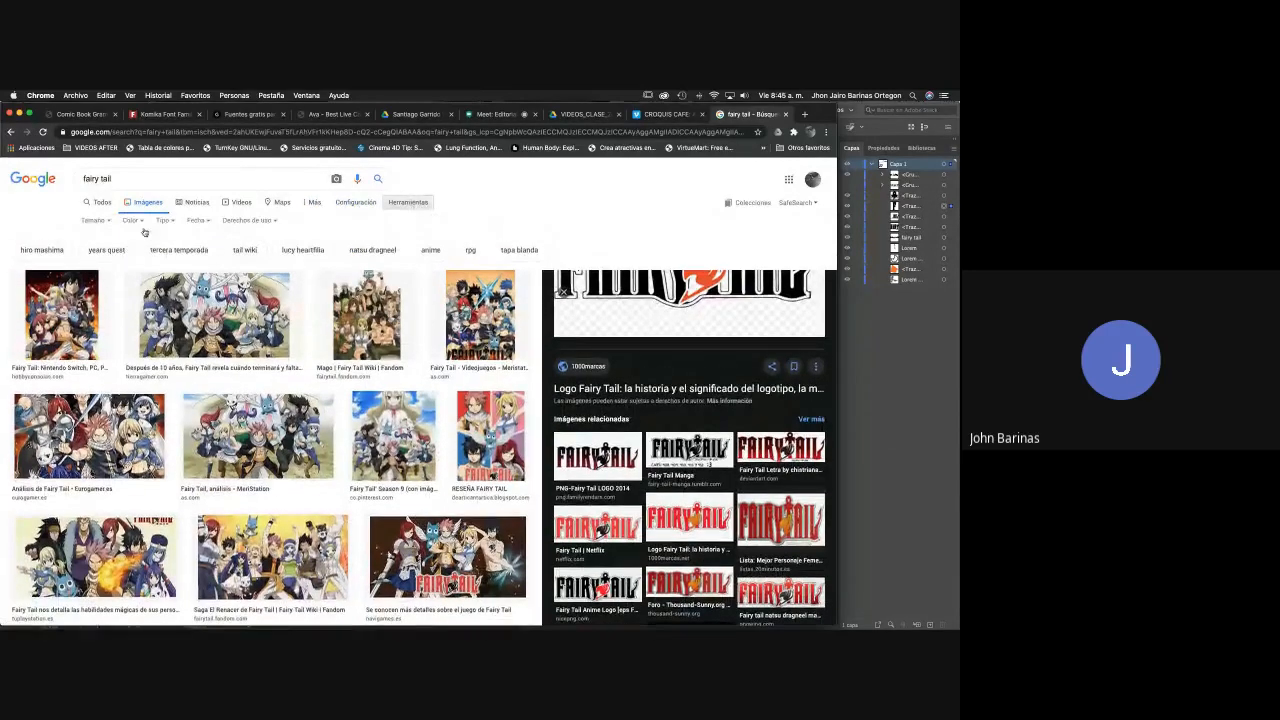
{"action": "left_click", "coordinate": [95, 220]}
{"action": "left_click", "coordinate": [97, 250]}
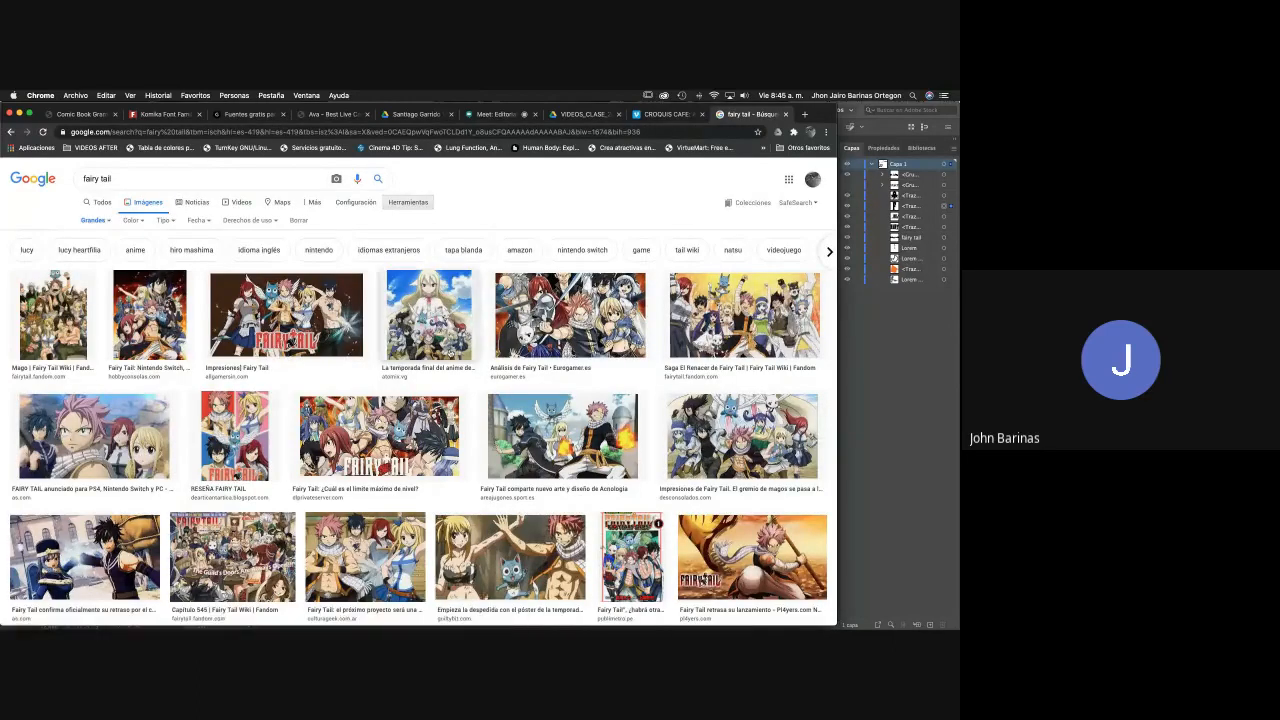
Open the Eurogamer group illustration of the Fairy Tail characters from the results and copy the image.
{"action": "scroll", "coordinate": [450, 352], "scroll_direction": "down", "scroll_amount": 3}
{"action": "left_click", "coordinate": [570, 196]}
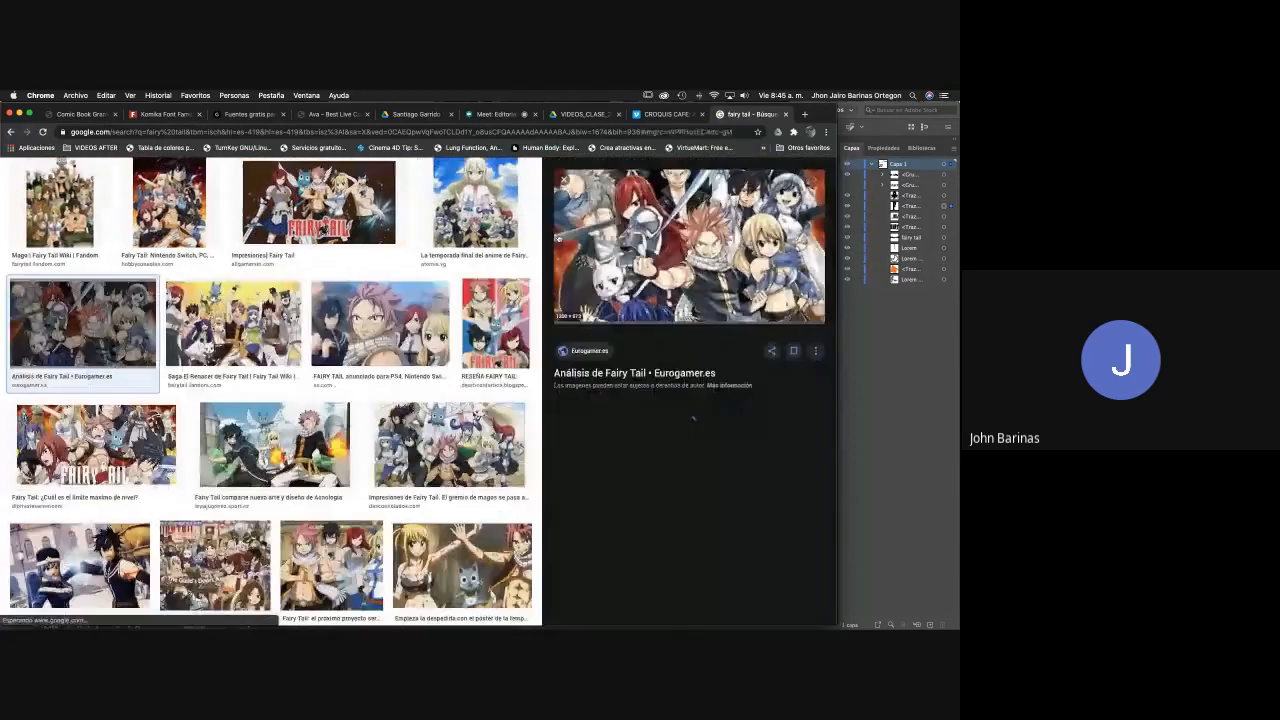
{"action": "right_click", "coordinate": [652, 259]}
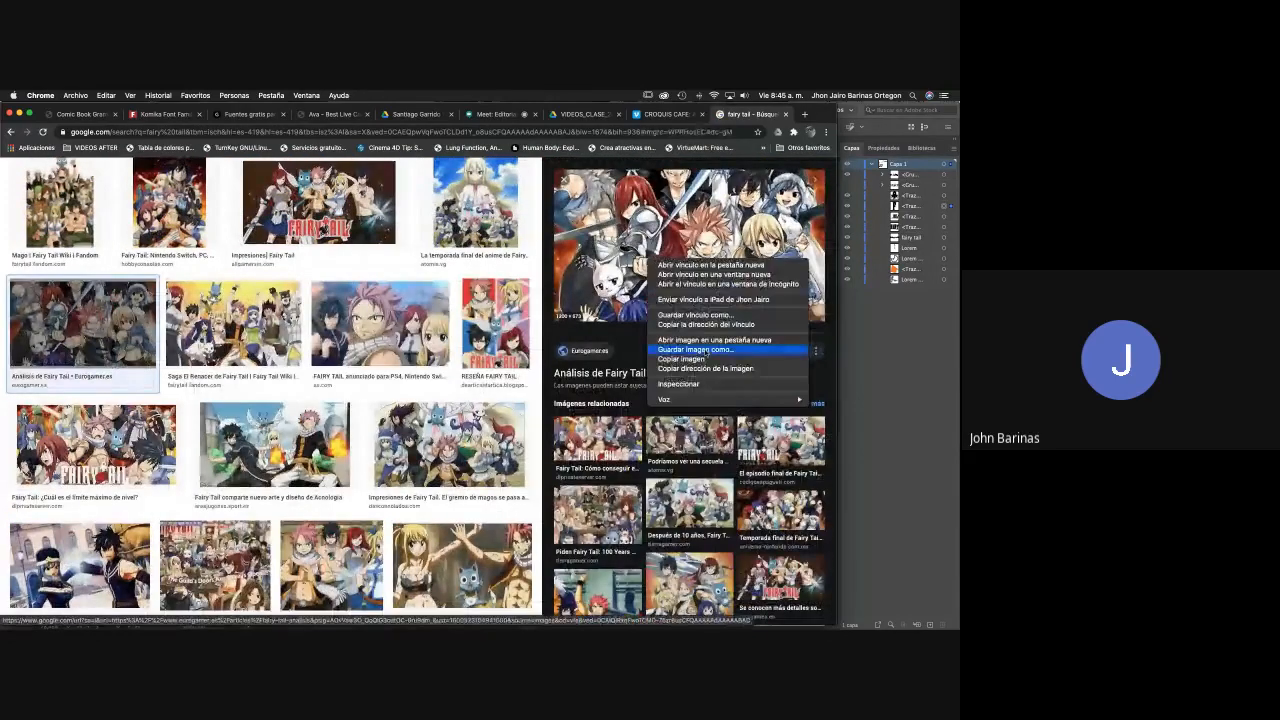
{"action": "left_click", "coordinate": [688, 360]}
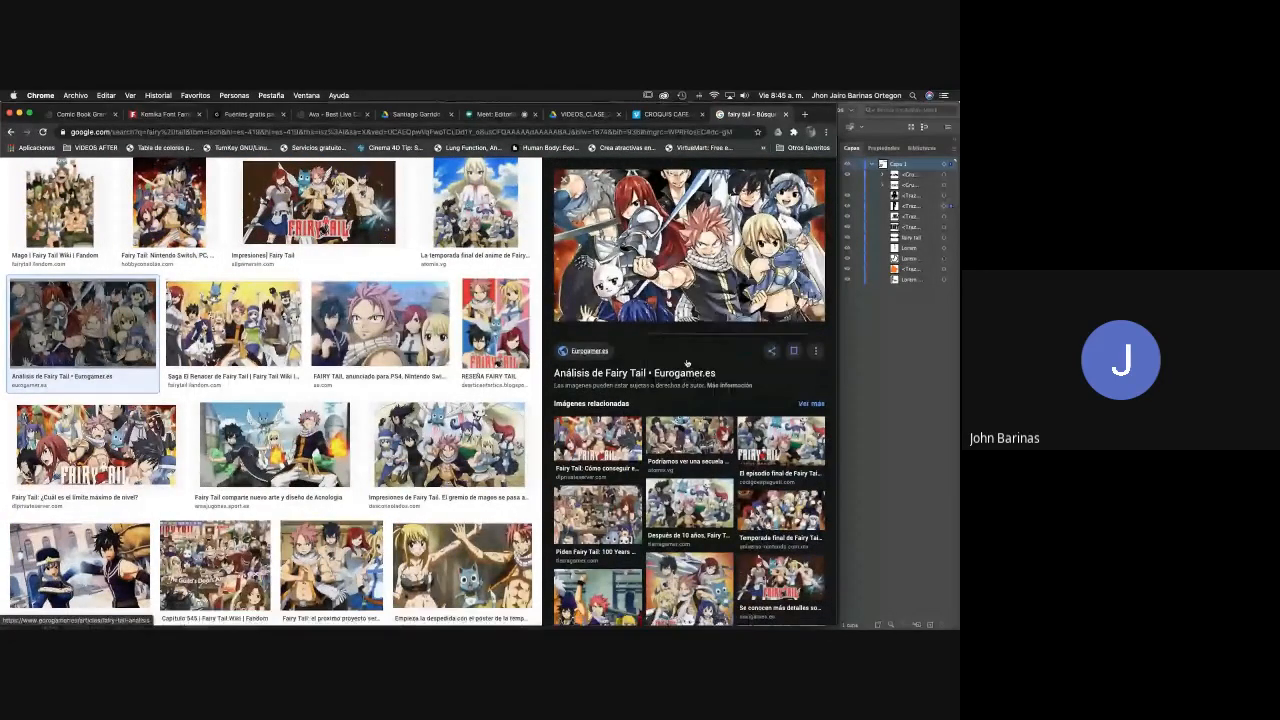
Return to Illustrator and paste the copied character illustration over the artboard with the two logos.
{"action": "left_click", "coordinate": [926, 307]}
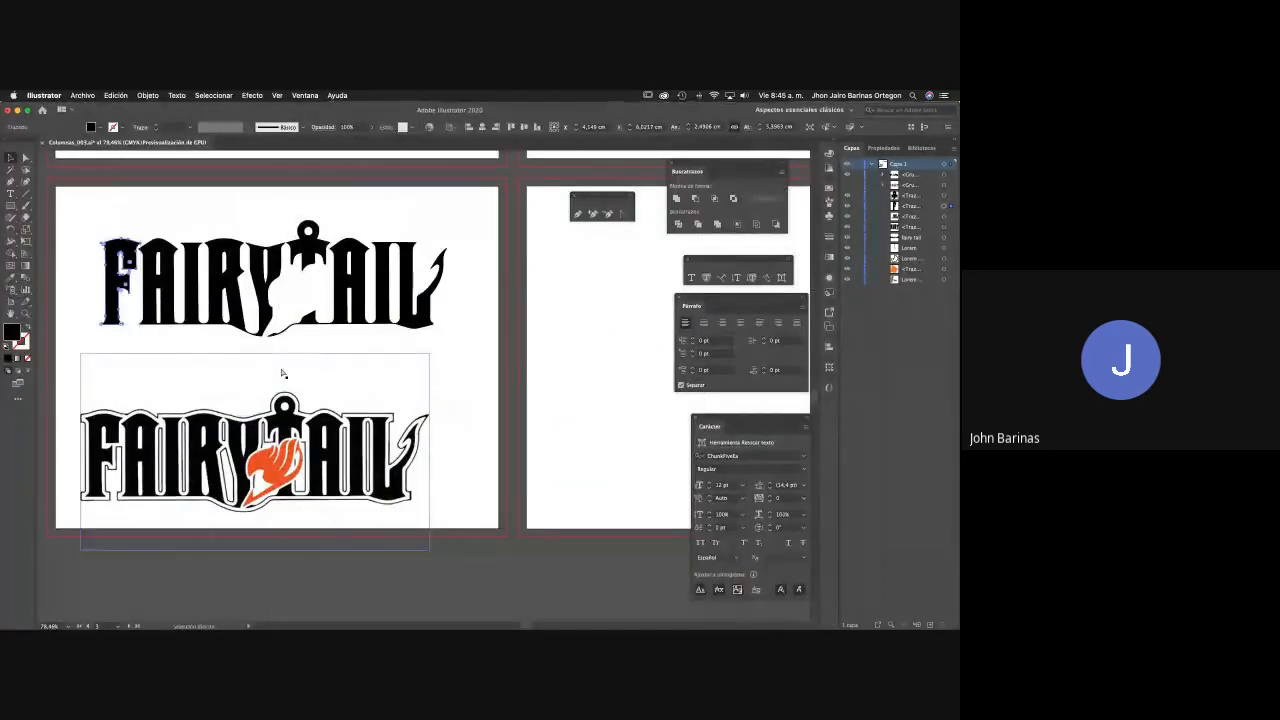
{"action": "key", "text": "super+v"}
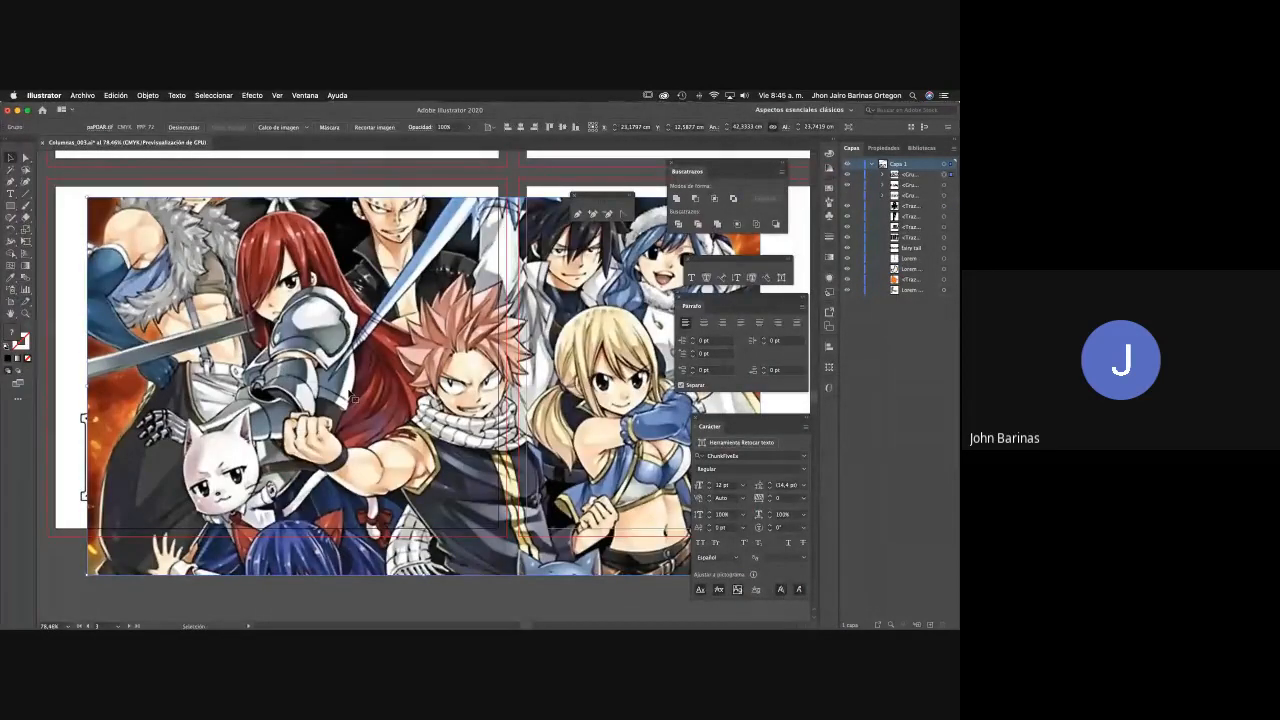
{"action": "key", "text": "super+minus"}
{"action": "key", "text": "super+minus"}
{"action": "key", "text": "v"}
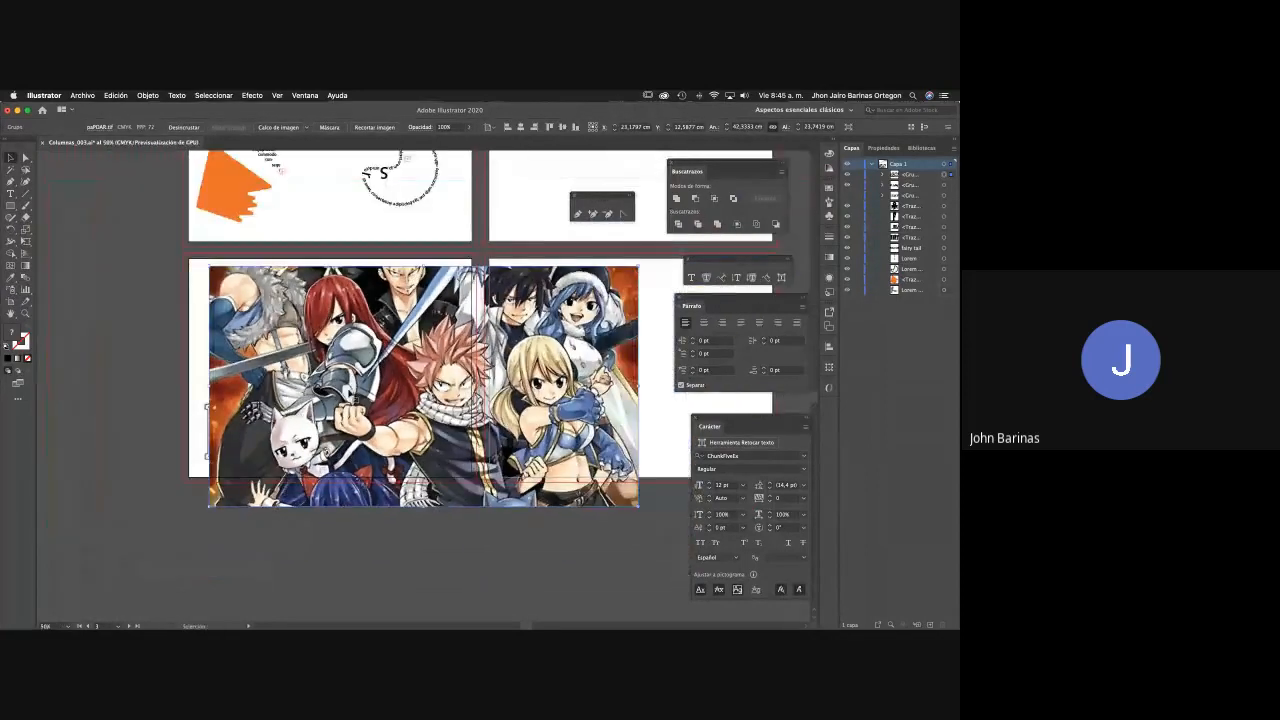
Scale the pasted character illustration down proportionally until it fits within the artboard above the color logo.
{"action": "left_click_drag", "start_coordinate": [636, 506], "coordinate": [605, 596]}
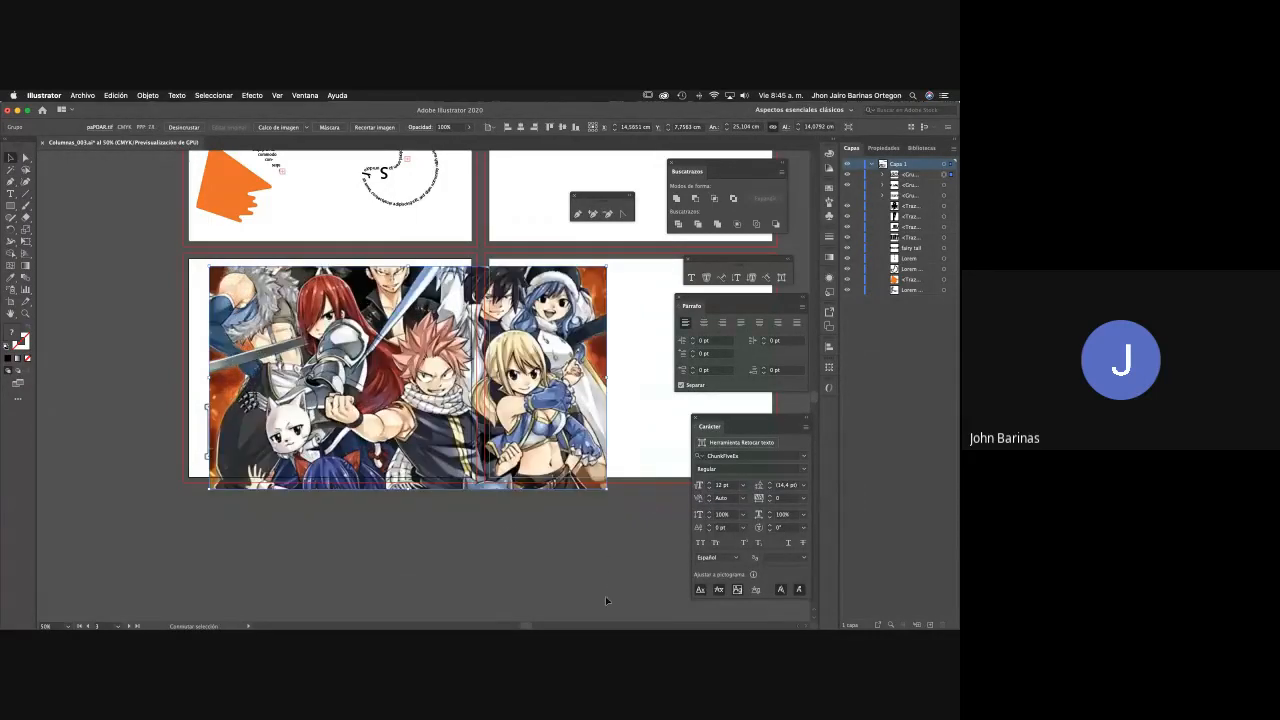
{"action": "left_click_drag", "start_coordinate": [605, 487], "coordinate": [575, 411]}
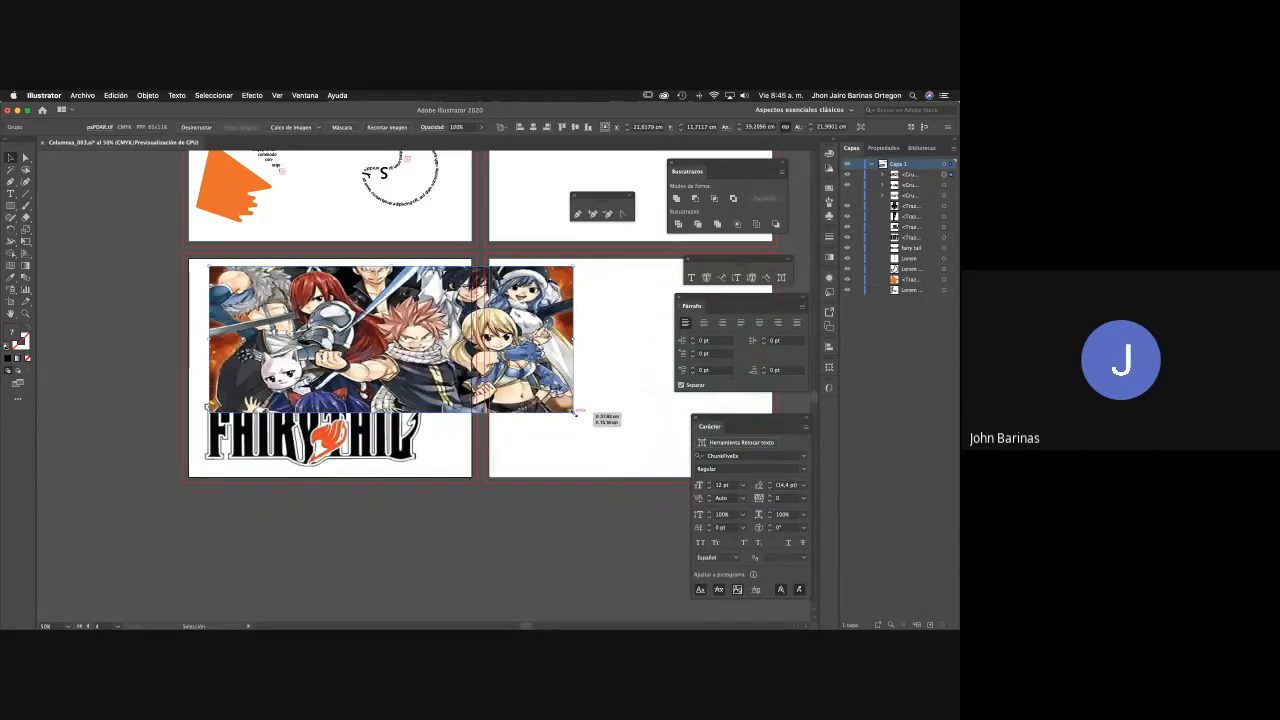
{"action": "key", "text": "super+z"}
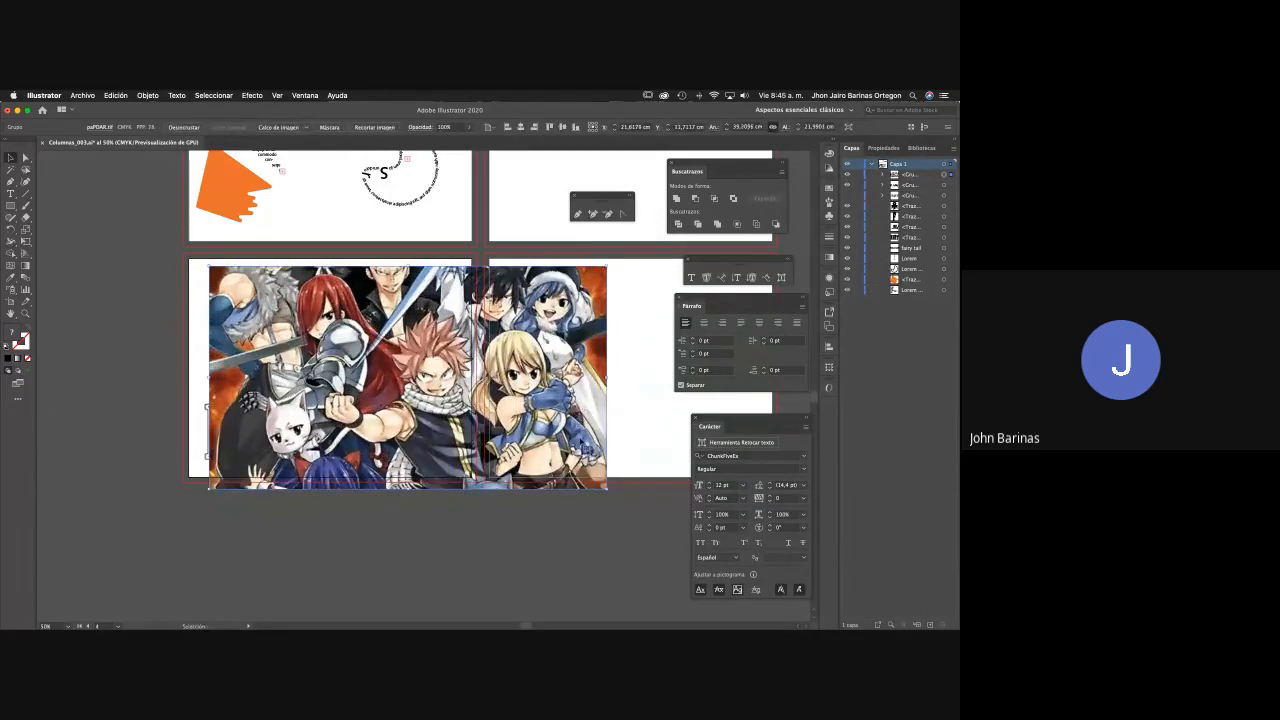
{"action": "left_click_drag", "start_coordinate": [606, 490], "coordinate": [457, 405]}
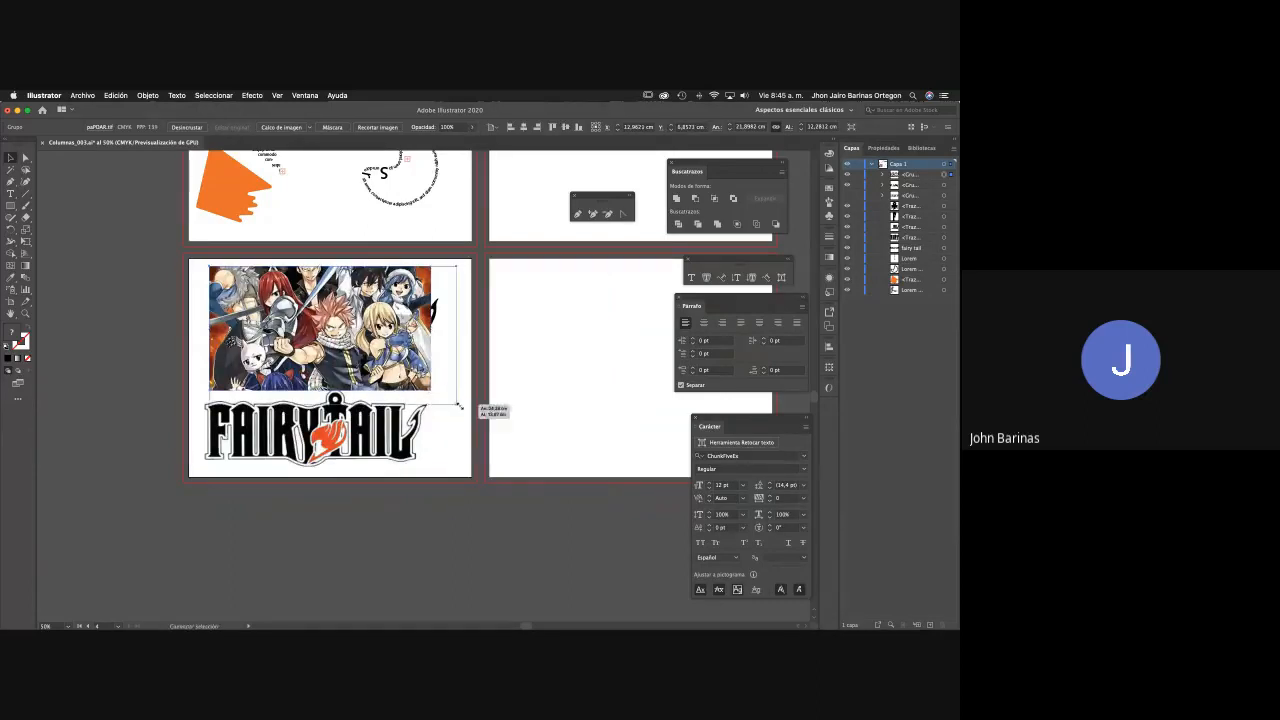
Enlarge the character illustration to about 22.95 × 12.87 cm over the black logo.
{"action": "key", "text": "z"}
{"action": "left_click_drag", "start_coordinate": [381, 360], "coordinate": [656, 386]}
{"action": "key", "text": "v"}
{"action": "left_click_drag", "start_coordinate": [361, 469], "coordinate": [400, 447]}
{"action": "left_click_drag", "start_coordinate": [590, 515], "coordinate": [398, 534]}
{"action": "left_click", "coordinate": [520, 466]}
{"action": "left_click_drag", "start_coordinate": [372, 295], "coordinate": [449, 458]}
{"action": "left_click", "coordinate": [317, 398]}
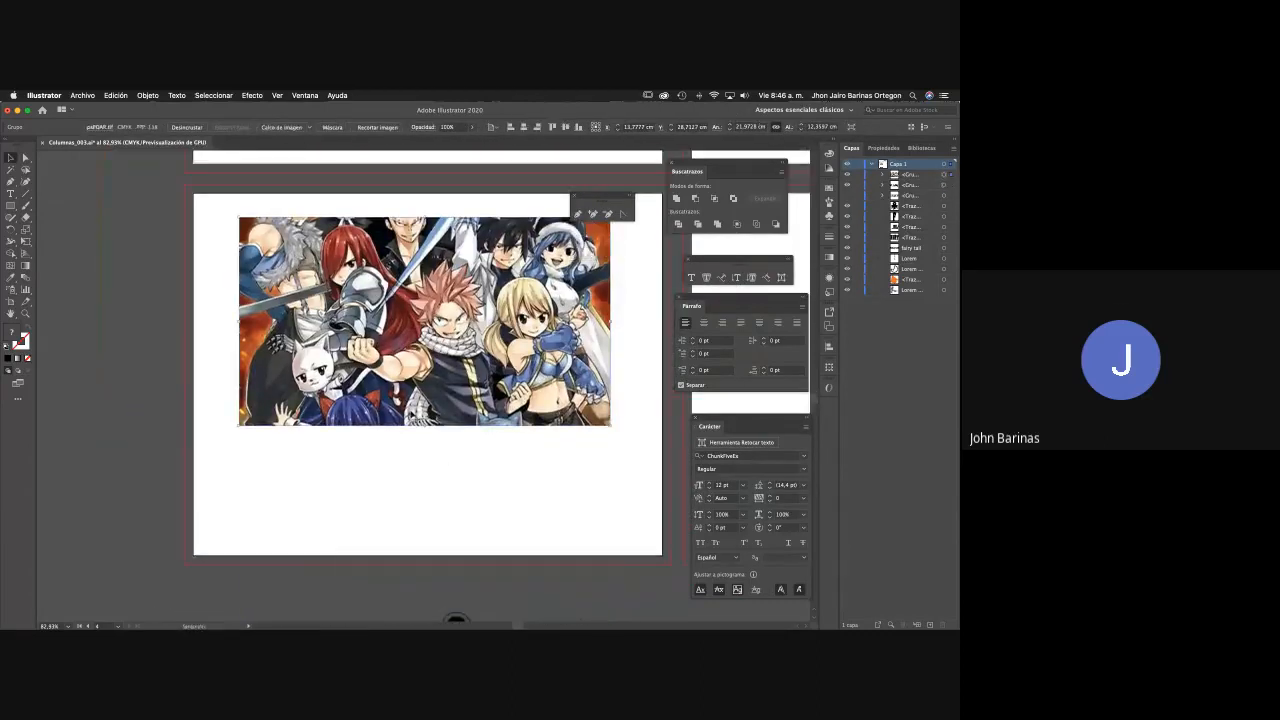
{"action": "left_click_drag", "start_coordinate": [241, 427], "coordinate": [230, 431]}
{"action": "left_click_drag", "start_coordinate": [390, 368], "coordinate": [283, 428]}
{"action": "mouse_move", "coordinate": [503, 277]}
{"action": "left_mouse_down"}
{"action": "mouse_move", "coordinate": [520, 269]}
{"action": "mouse_move", "coordinate": [510, 275]}
{"action": "left_mouse_up"}
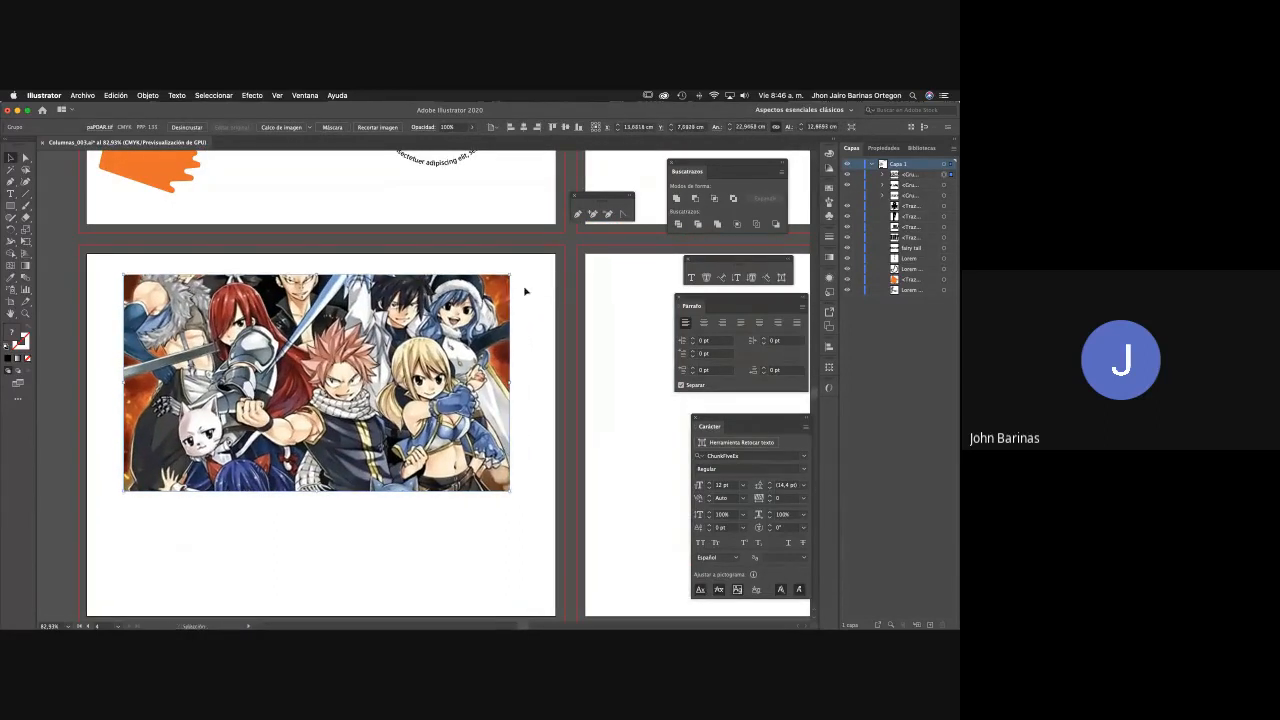
Move the illustration down to uncover the black logo and bring it back up over the lettering.
{"action": "left_click", "coordinate": [526, 290]}
{"action": "left_click_drag", "start_coordinate": [422, 339], "coordinate": [497, 319]}
{"action": "scroll", "coordinate": [497, 319], "scroll_direction": "down", "scroll_amount": 3}
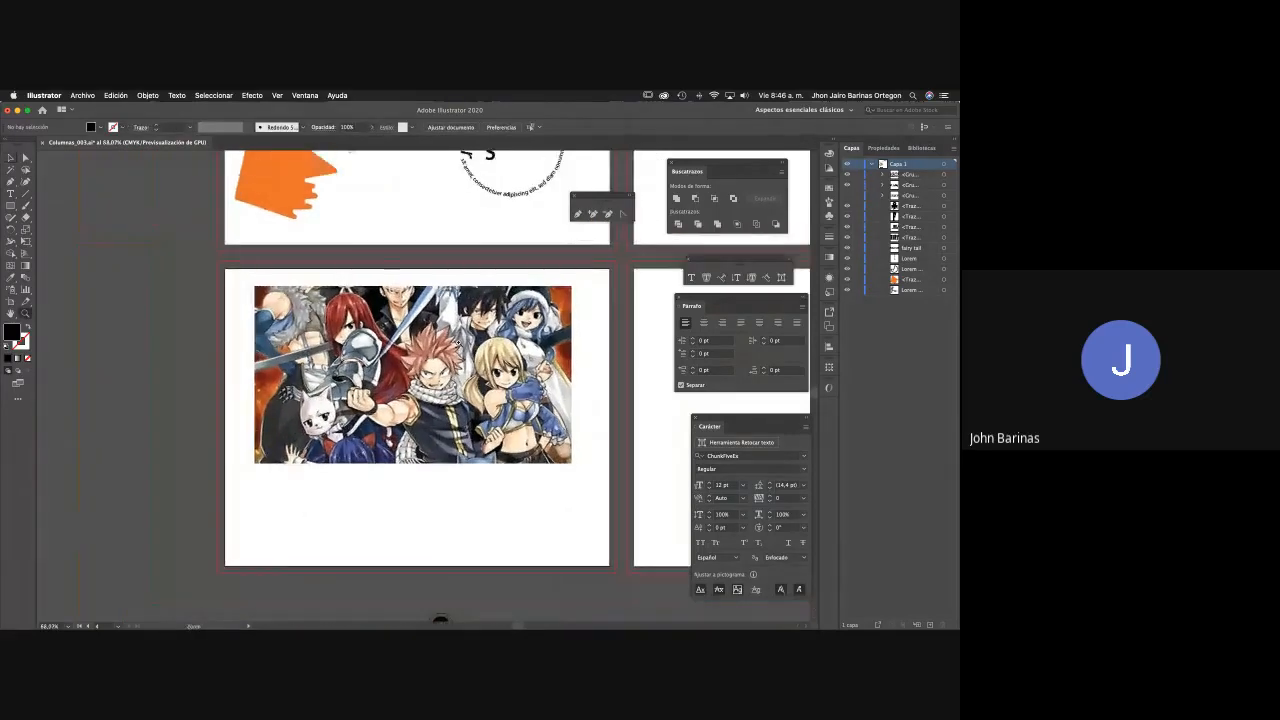
{"action": "left_click", "coordinate": [470, 360]}
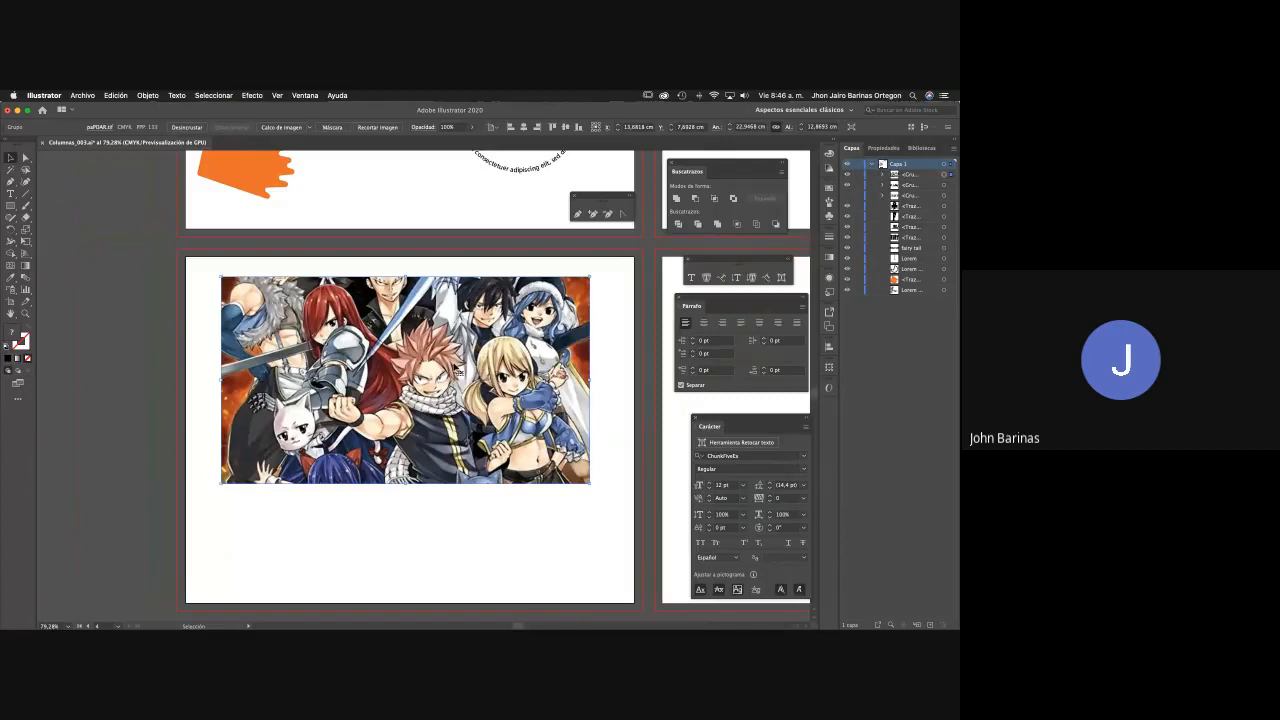
{"action": "left_click_drag", "start_coordinate": [465, 363], "coordinate": [464, 486]}
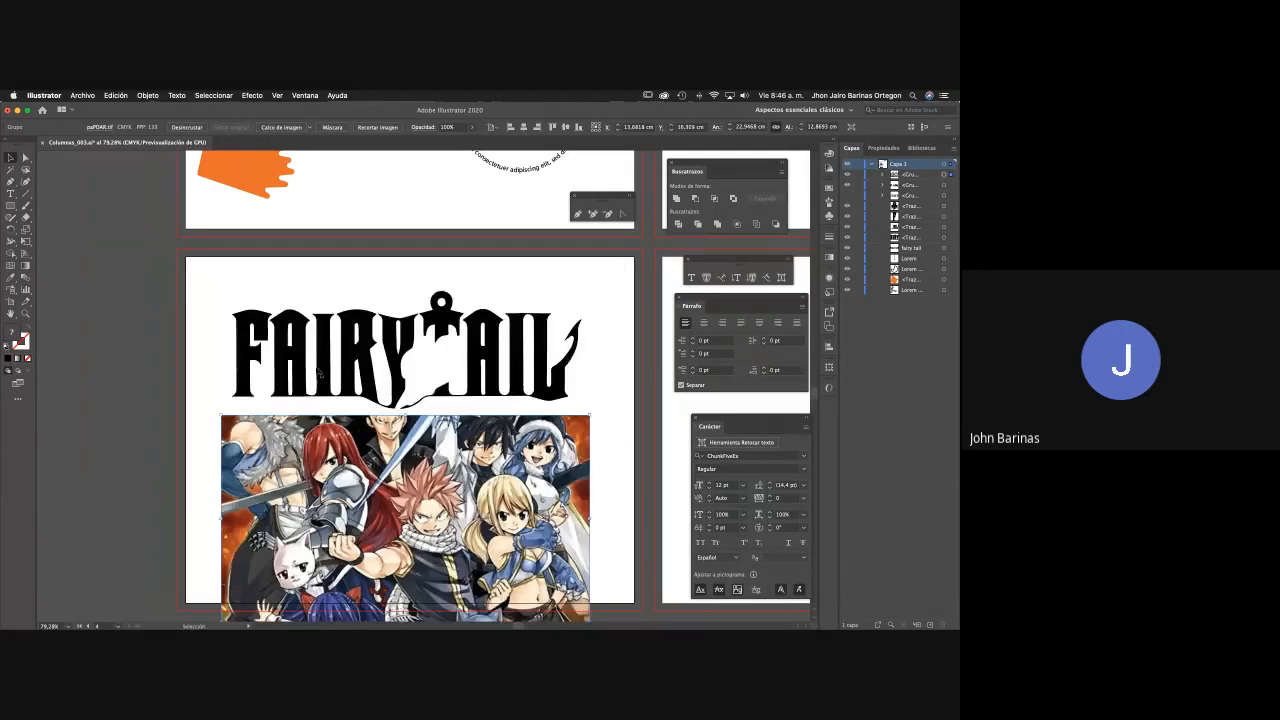
{"action": "left_click_drag", "start_coordinate": [482, 441], "coordinate": [482, 325]}
{"action": "key", "text": "shift"}
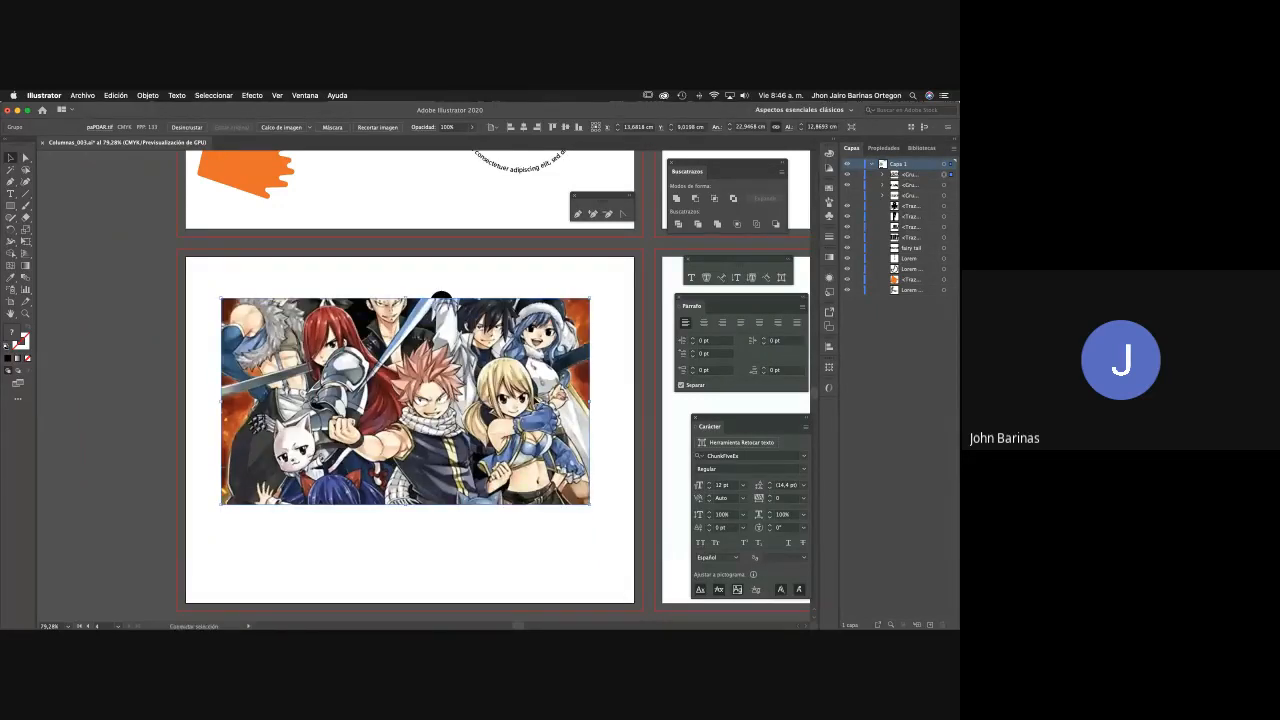
{"action": "key", "text": "shift+Up"}
{"action": "key", "text": "shift+Up"}
{"action": "key", "text": "shift+Up"}
{"action": "key", "text": "shift+Up"}
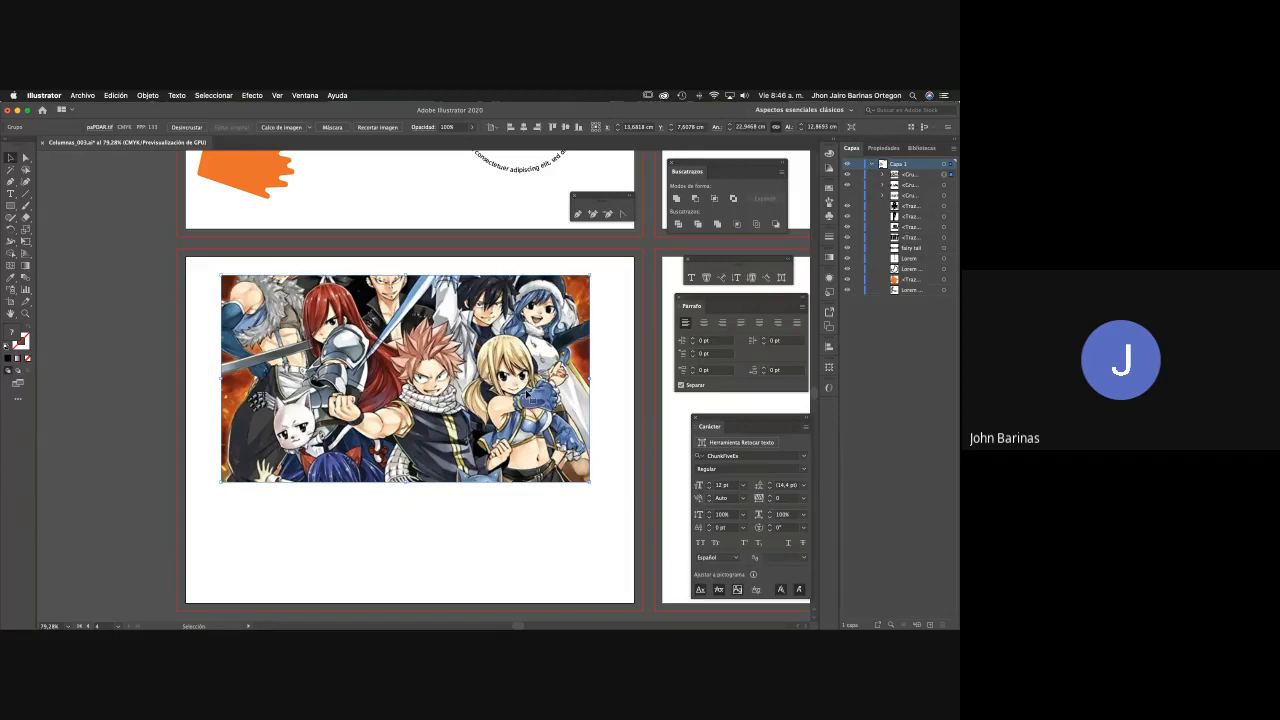
Nudge the illustration up to the artboard's upper edge and place it beneath the black logo shapes in the stacking order.
{"action": "scroll", "coordinate": [516, 400], "scroll_direction": "up", "scroll_amount": 1}
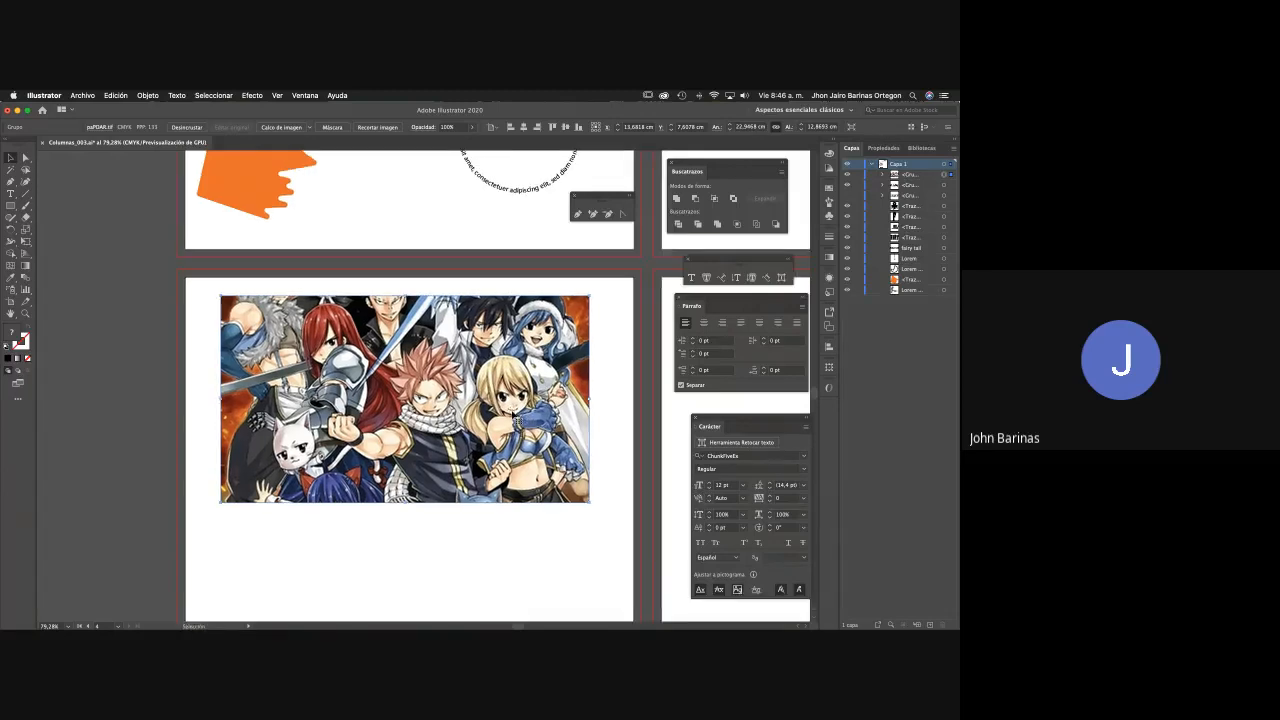
{"action": "key", "text": "shift+Up"}
{"action": "key", "text": "shift+Up"}
{"action": "key", "text": "shift+Up"}
{"action": "key", "text": "shift+Up"}
{"action": "key", "text": "shift+Up"}
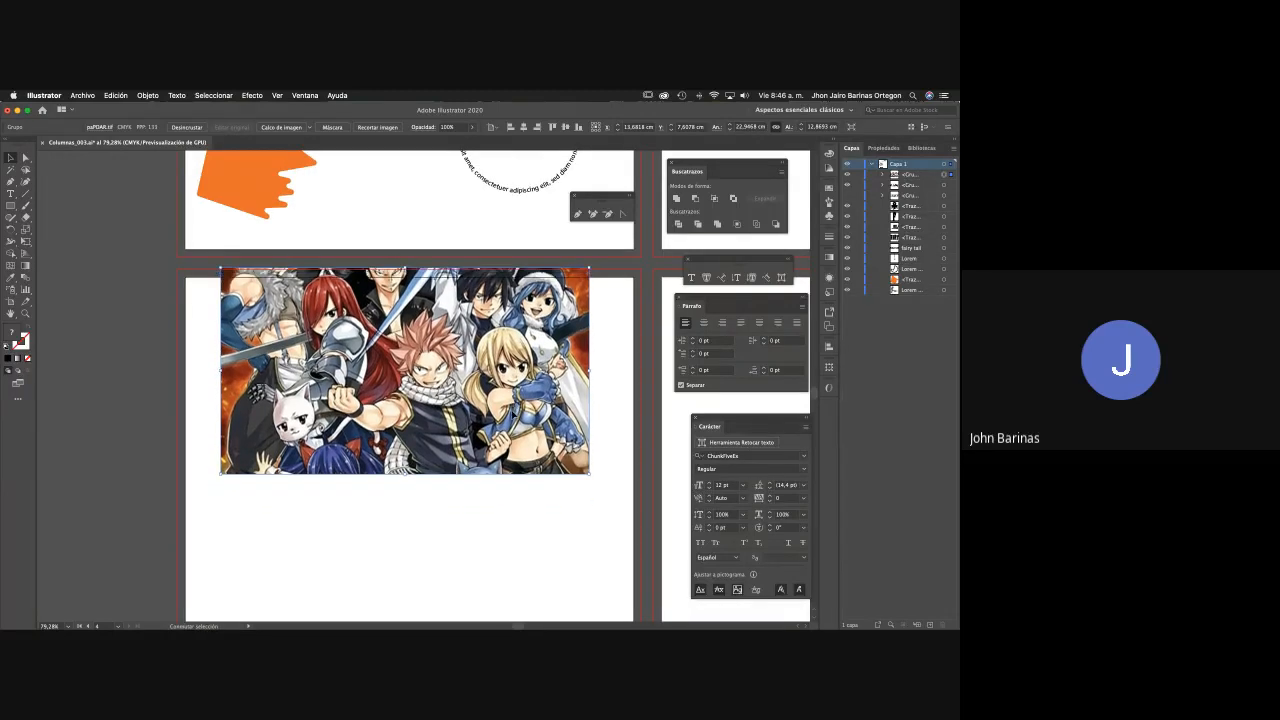
{"action": "key", "text": "shift+Down"}
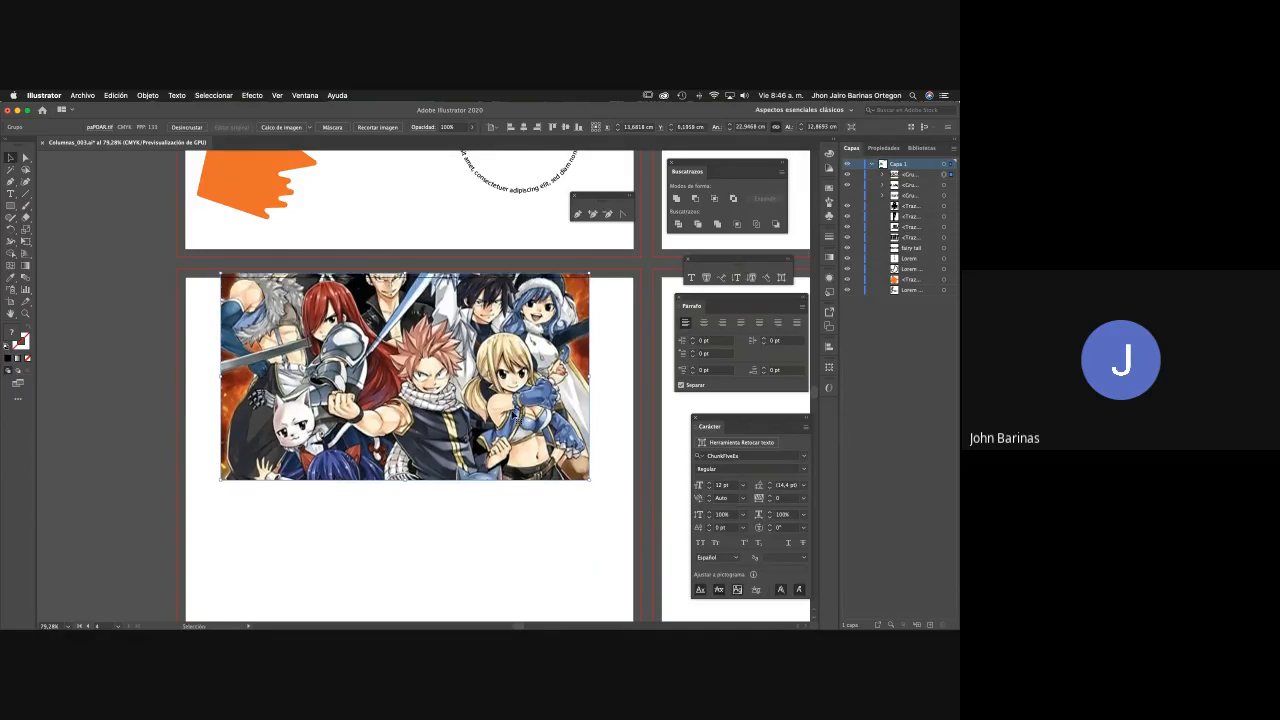
{"action": "left_click", "coordinate": [911, 176]}
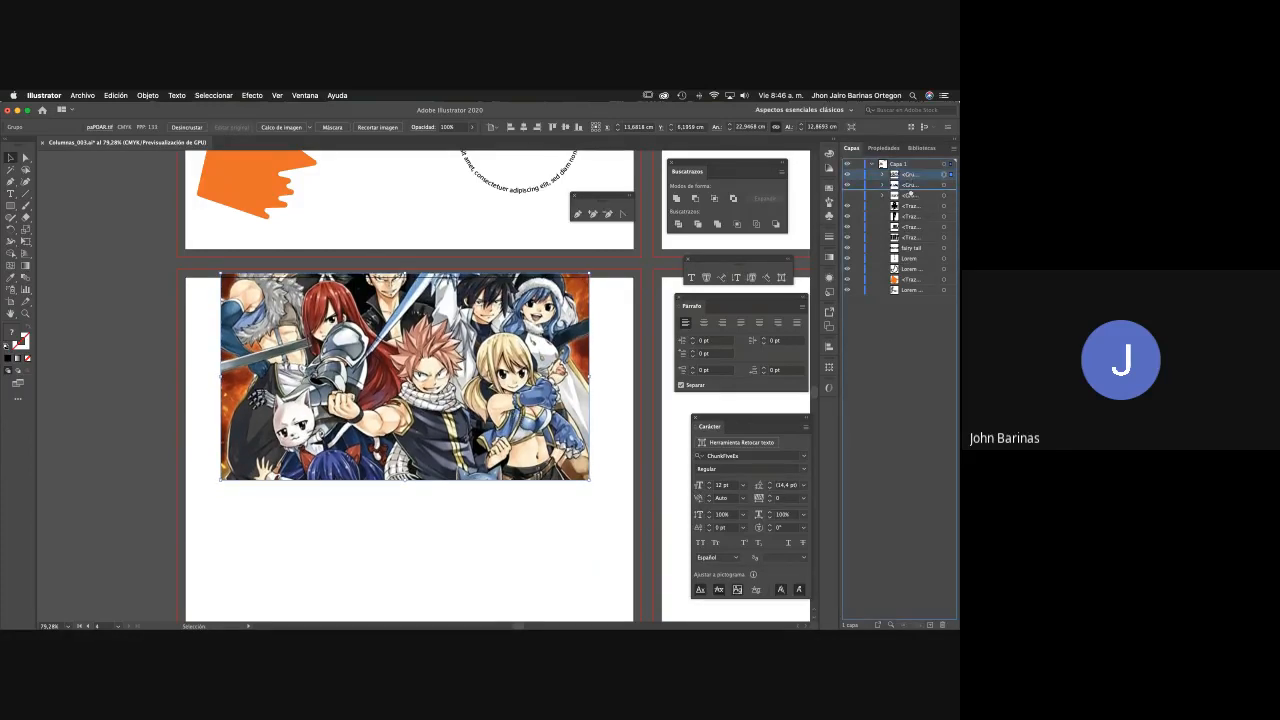
{"action": "left_click_drag", "start_coordinate": [910, 205], "coordinate": [910, 246]}
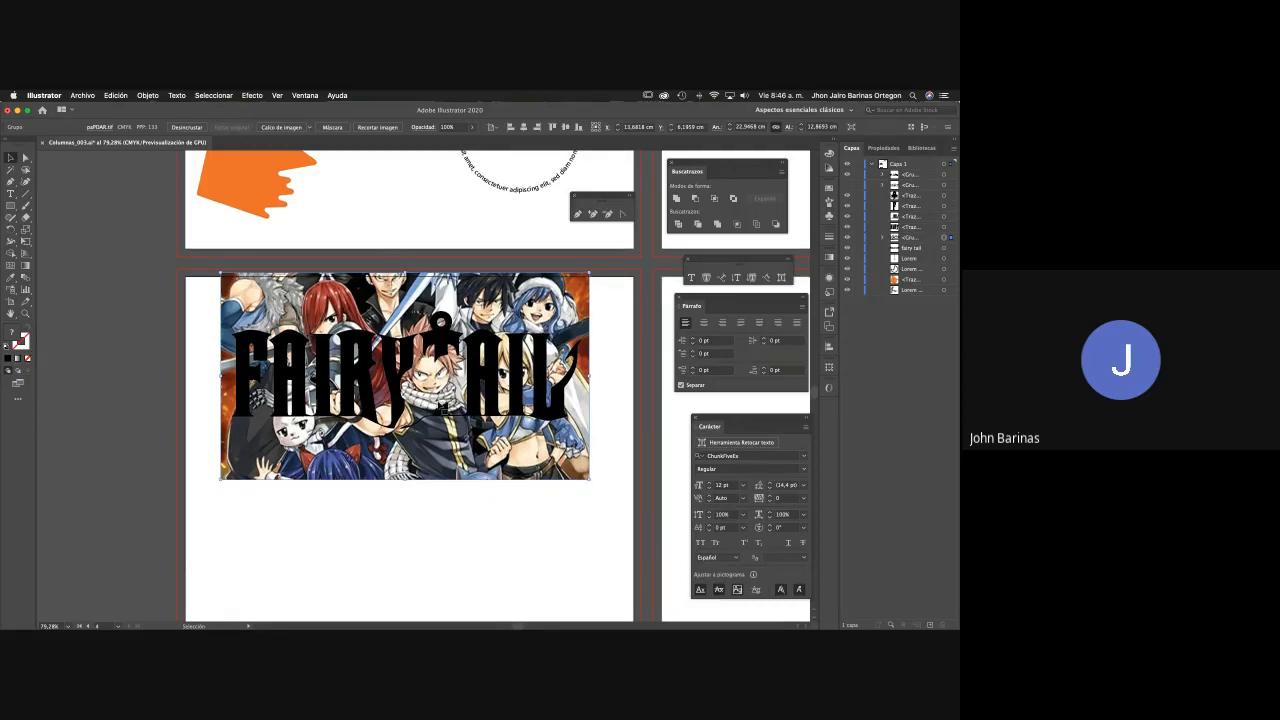
Shift the illustration slightly behind the black logo and reflect it across the vertical axis.
{"action": "left_click_drag", "start_coordinate": [443, 408], "coordinate": [514, 458]}
{"action": "right_click", "coordinate": [480, 454]}
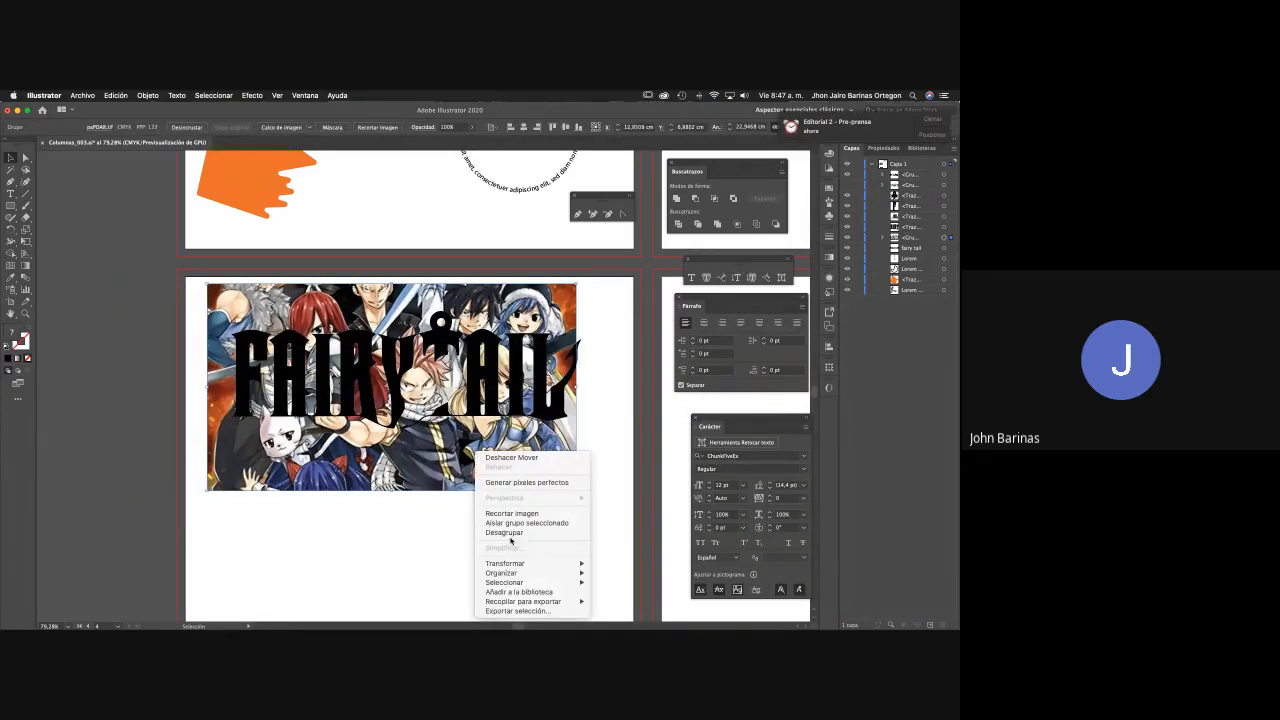
{"action": "mouse_move", "coordinate": [518, 565]}
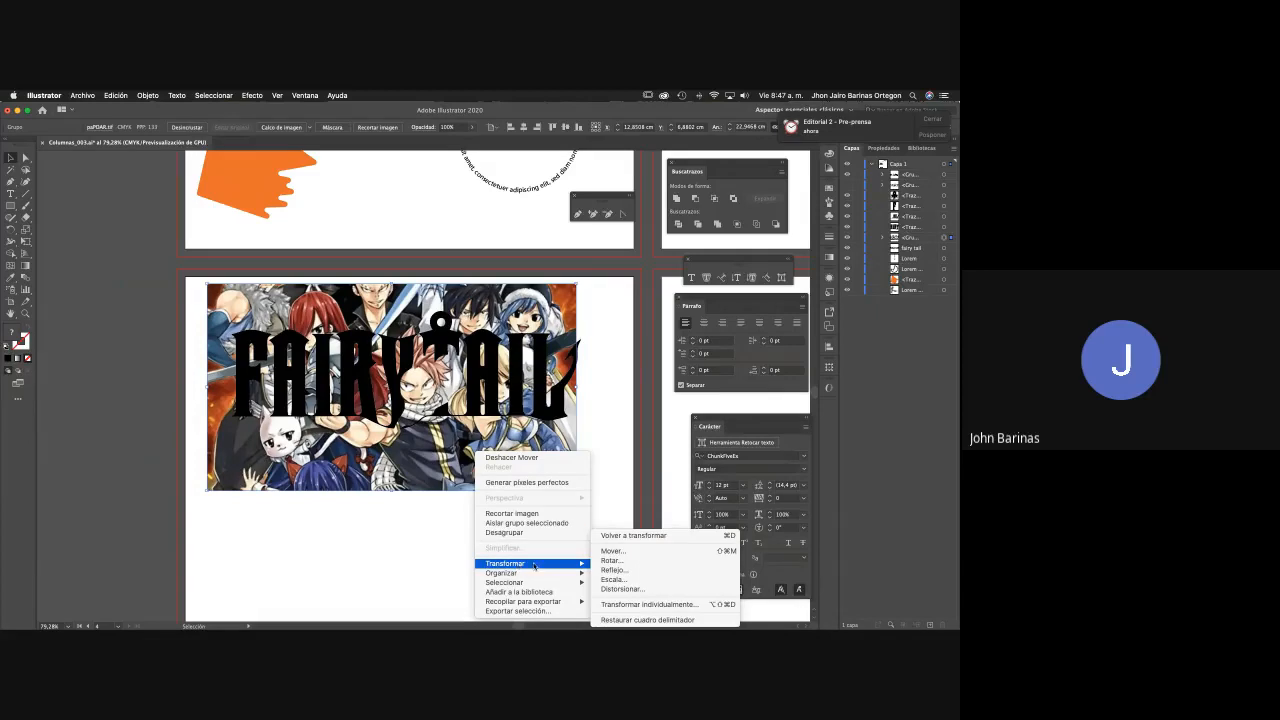
{"action": "left_click", "coordinate": [609, 571]}
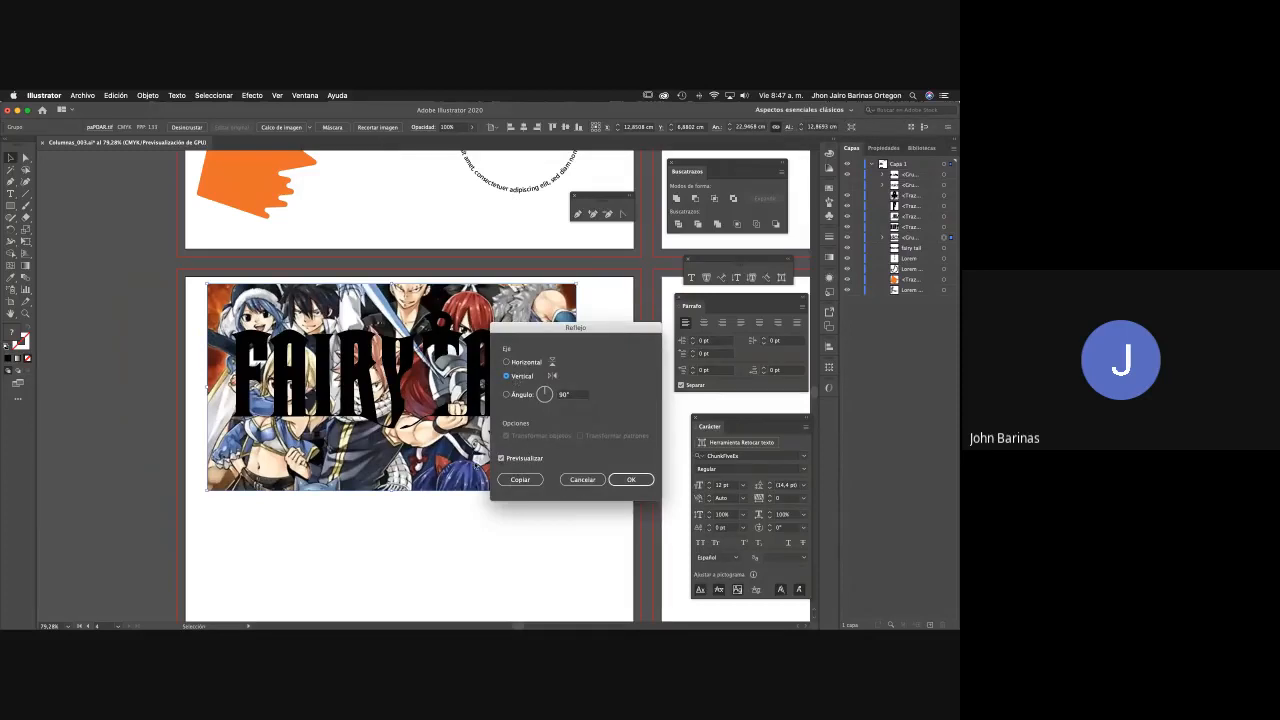
{"action": "left_click", "coordinate": [502, 459]}
{"action": "left_click", "coordinate": [502, 459]}
{"action": "left_click", "coordinate": [502, 459]}
{"action": "left_click", "coordinate": [502, 459]}
{"action": "left_click", "coordinate": [632, 480]}
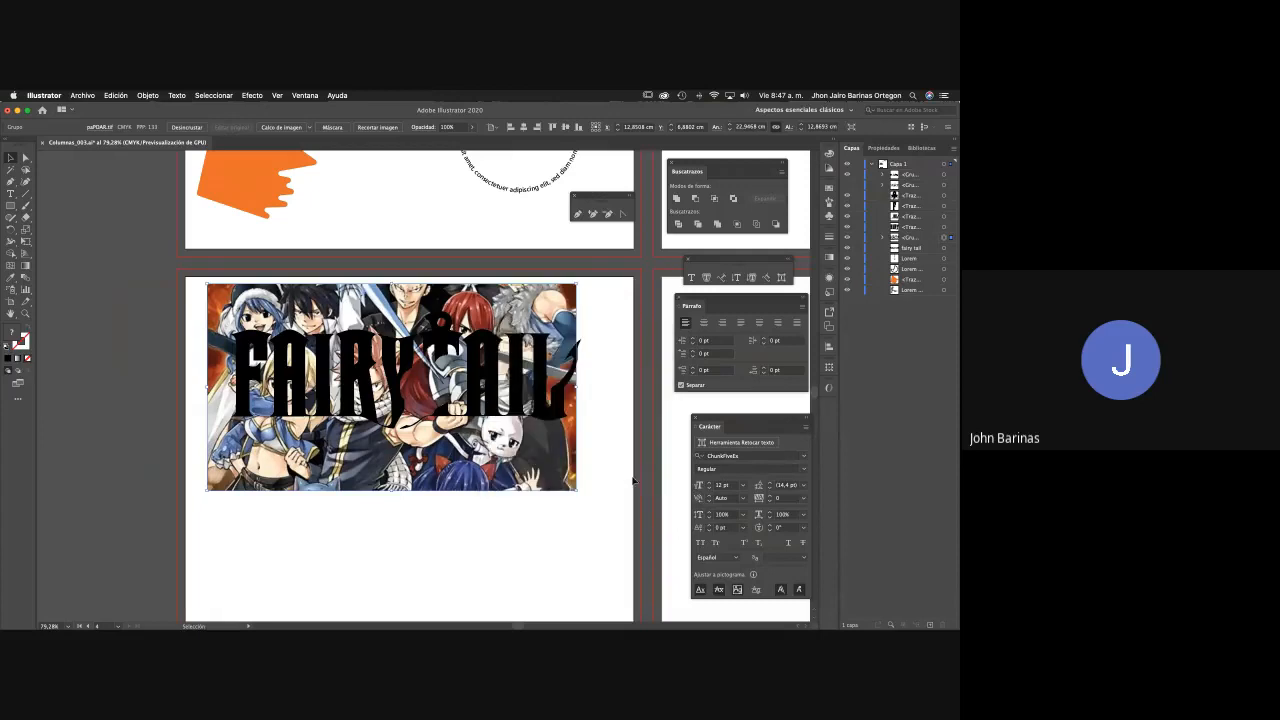
Enlarge the mirrored illustration to about 23.82 × 13.36 cm and align its upper edge with the artboard's upper edge.
{"action": "left_click_drag", "start_coordinate": [549, 462], "coordinate": [553, 459]}
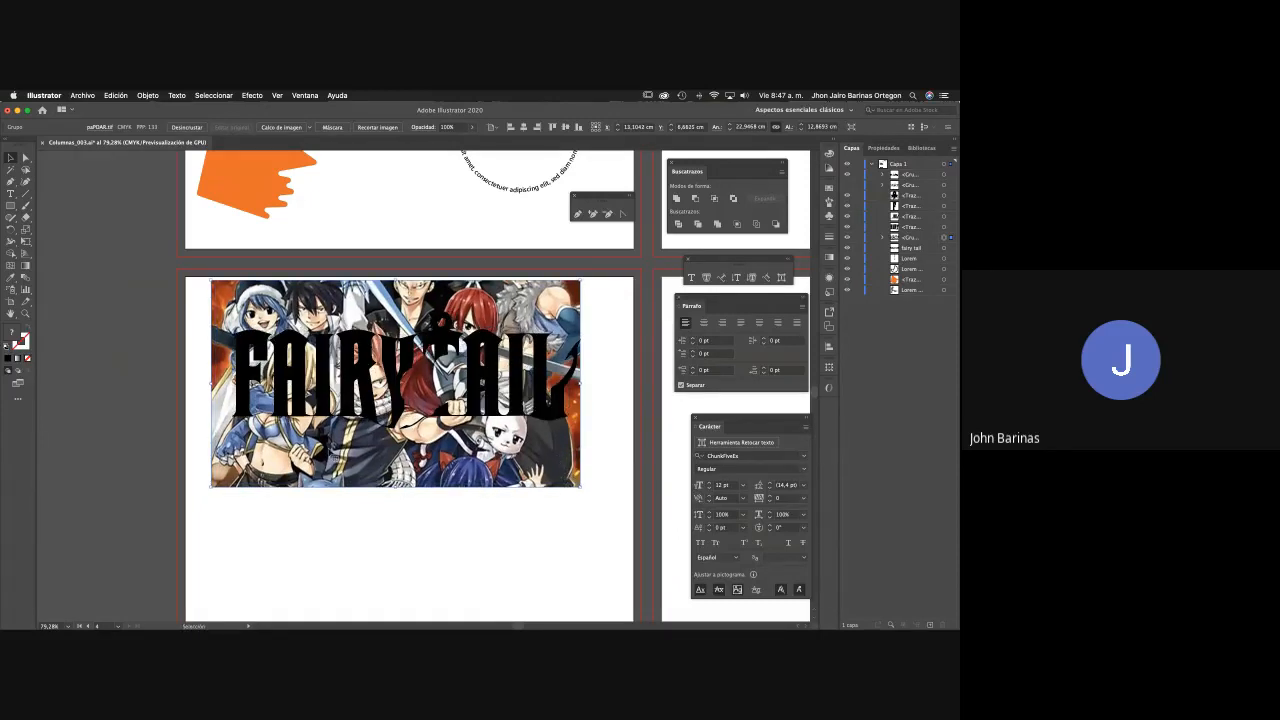
{"action": "left_click_drag", "start_coordinate": [211, 487], "coordinate": [197, 494]}
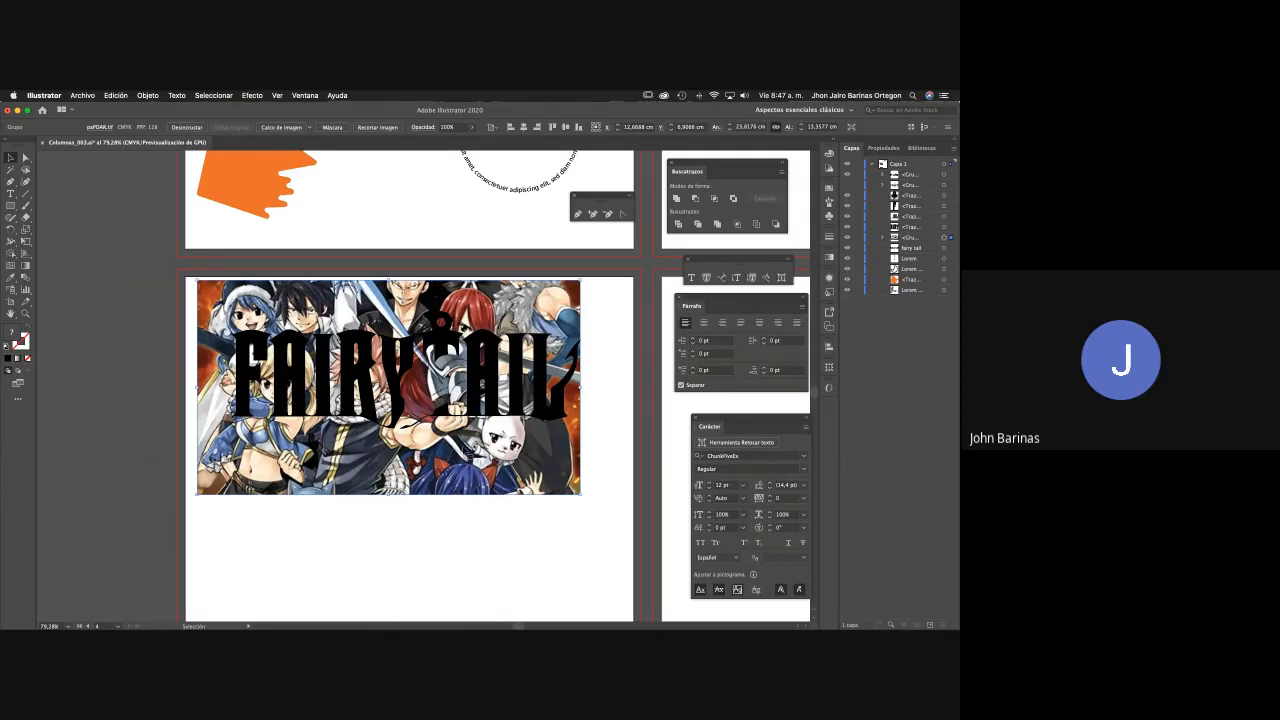
{"action": "left_click_drag", "start_coordinate": [466, 452], "coordinate": [468, 446]}
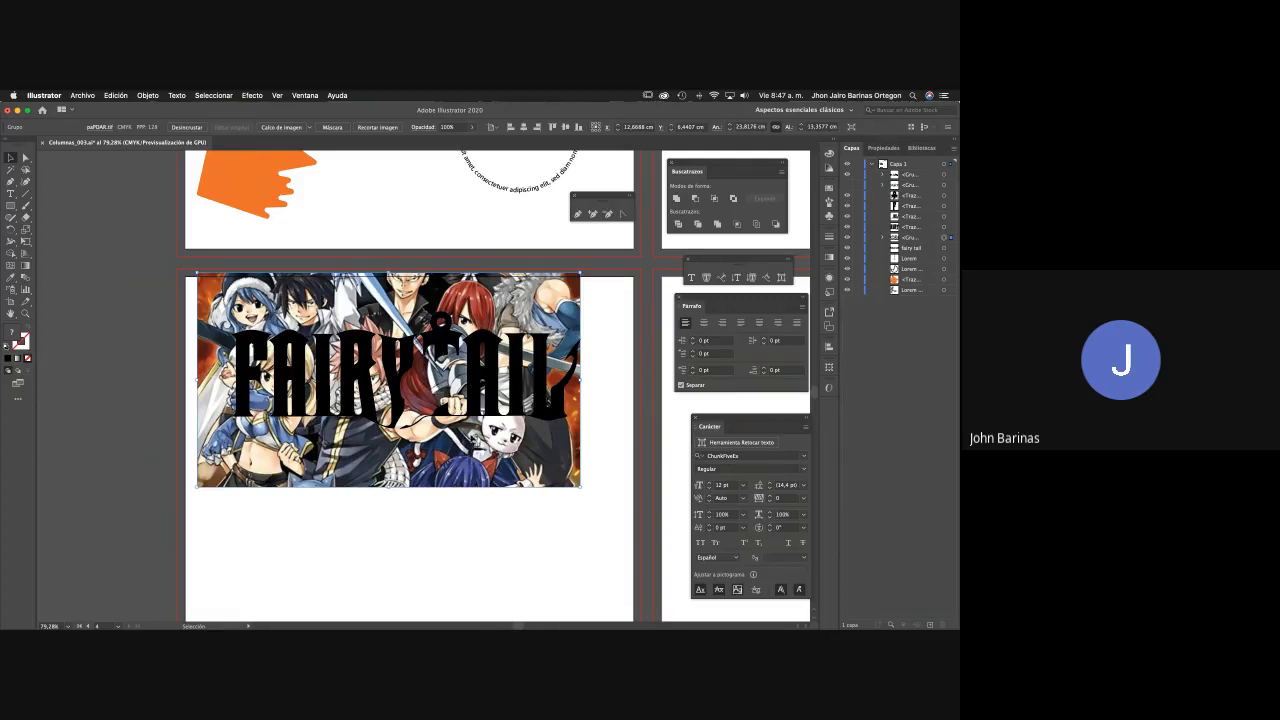
{"action": "key", "text": "ctrl+z"}
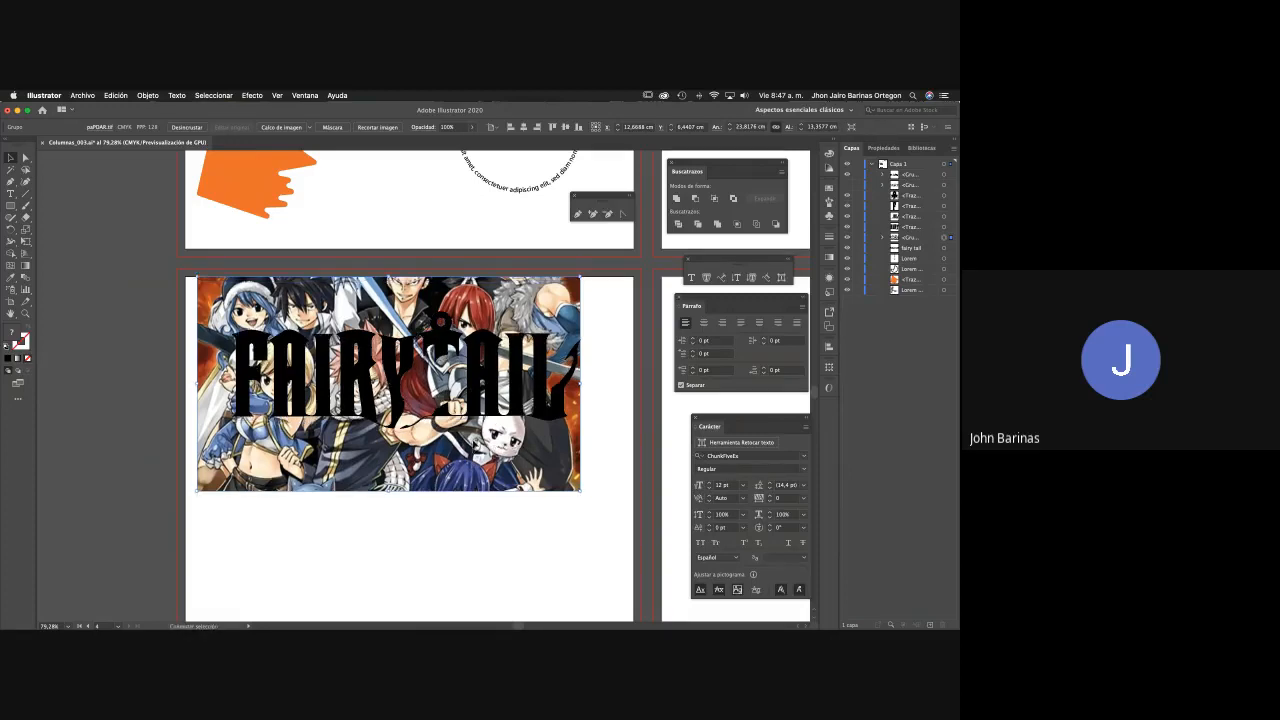
{"action": "key", "text": "ctrl+z"}
Bring the mirrored illustration to the front of the logo shapes and remove it from the artboard.
{"action": "left_click", "coordinate": [905, 238]}
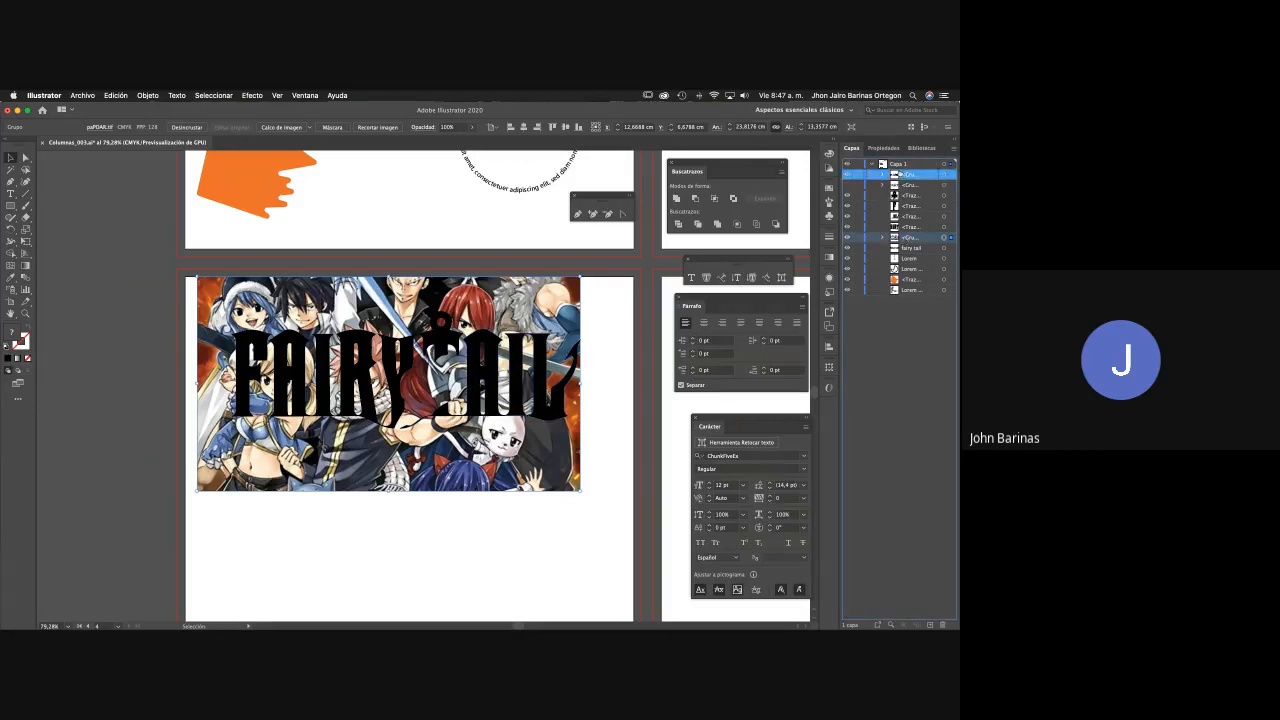
{"action": "left_click_drag", "start_coordinate": [899, 168], "coordinate": [900, 170]}
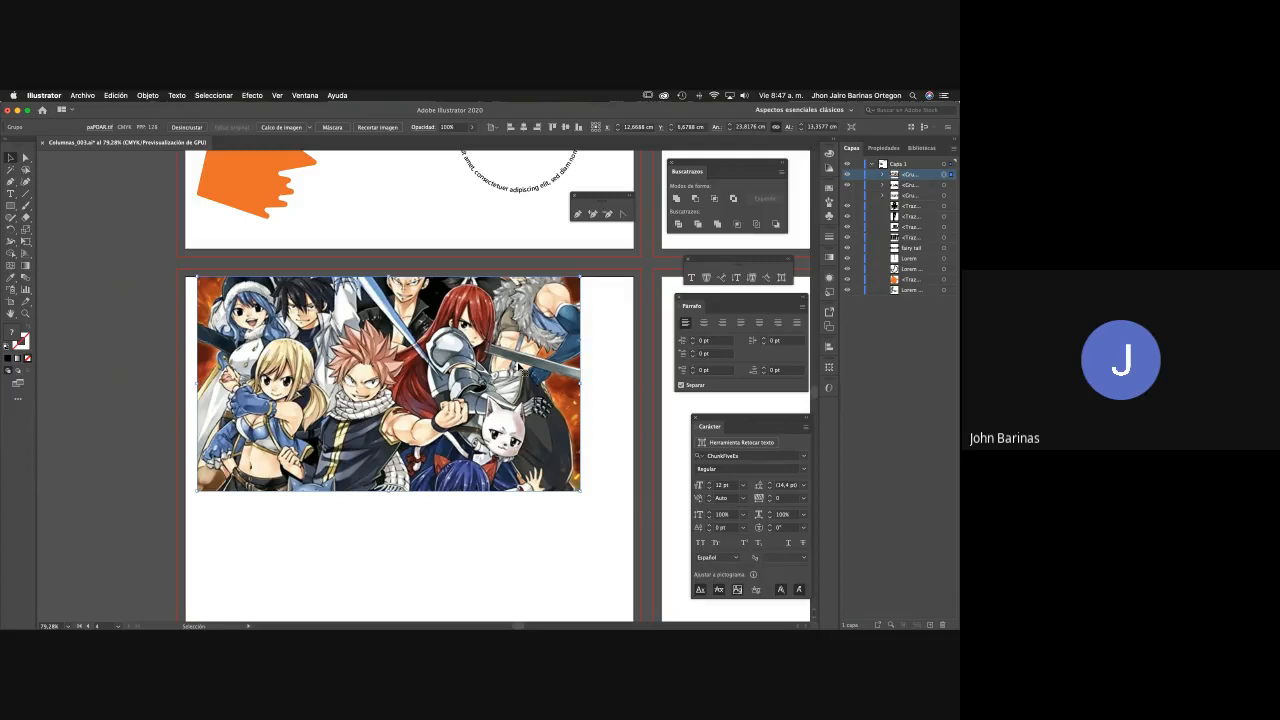
{"action": "key", "text": "a"}
{"action": "key", "text": "Delete"}
{"action": "key", "text": "v"}
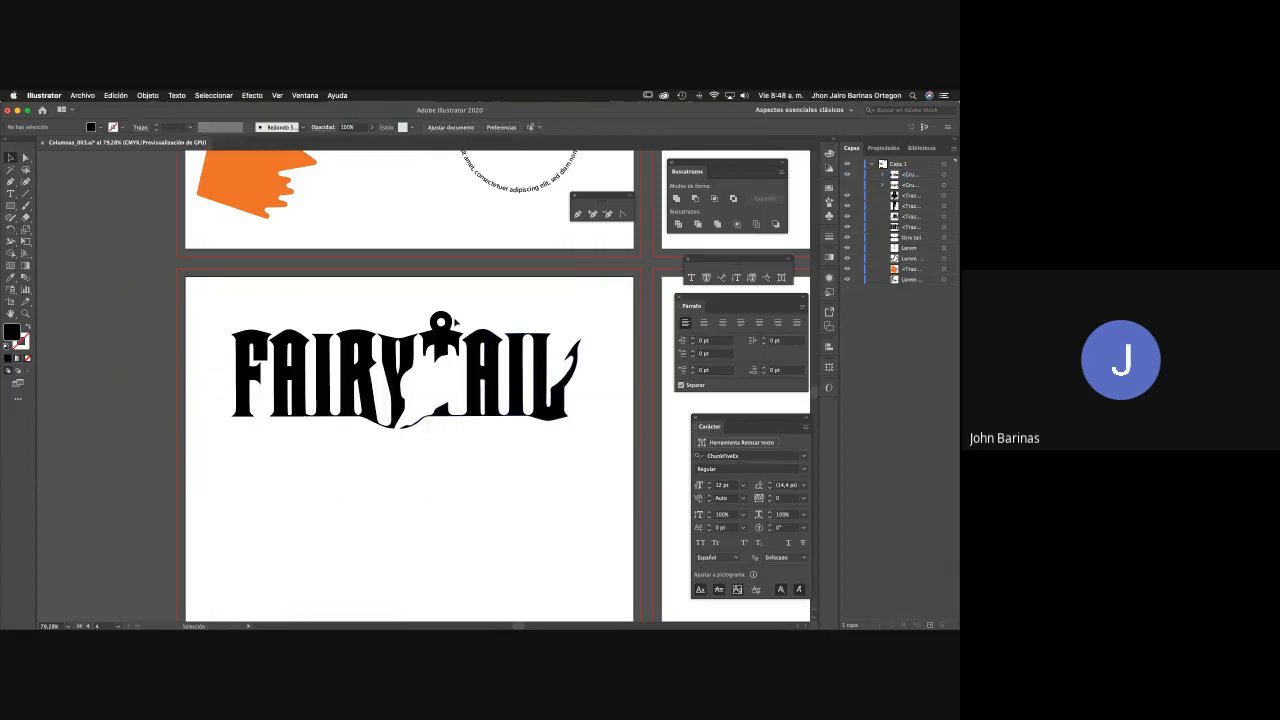
Select only the letter F of the black logo and activate the Draw Inside mode for it.
{"action": "left_click_drag", "start_coordinate": [400, 350], "coordinate": [352, 345]}
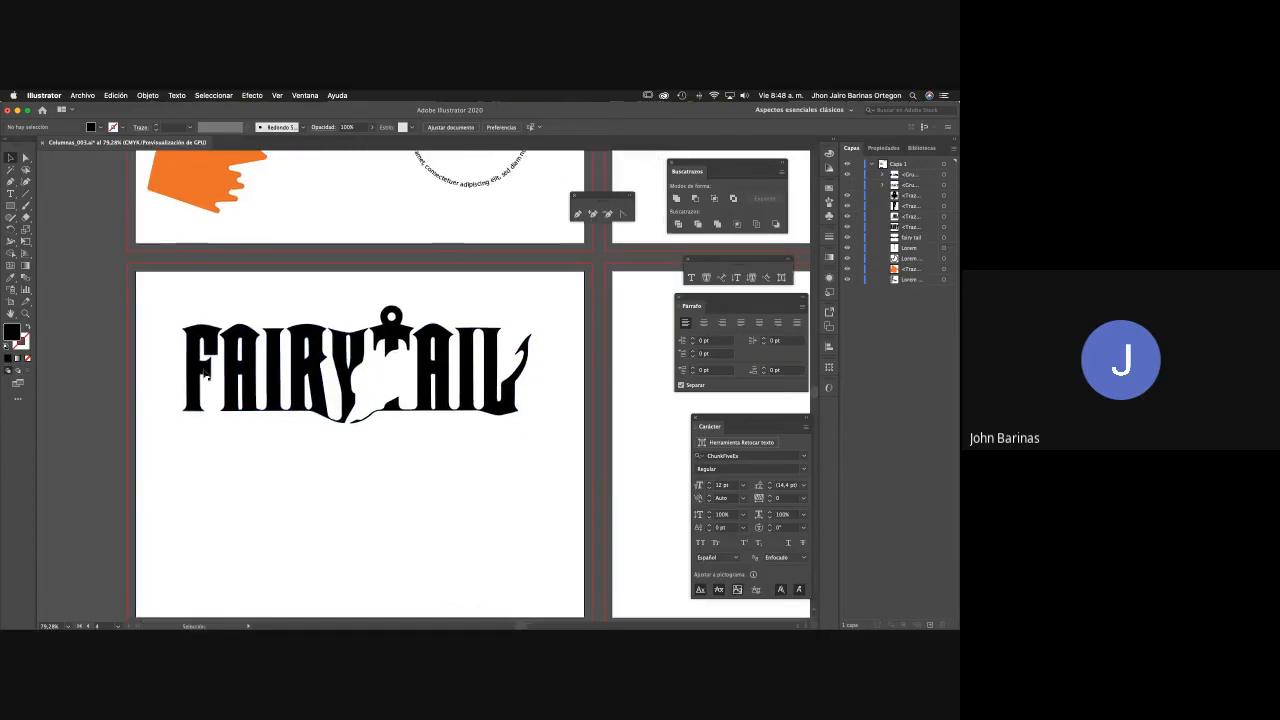
{"action": "left_click", "coordinate": [203, 375]}
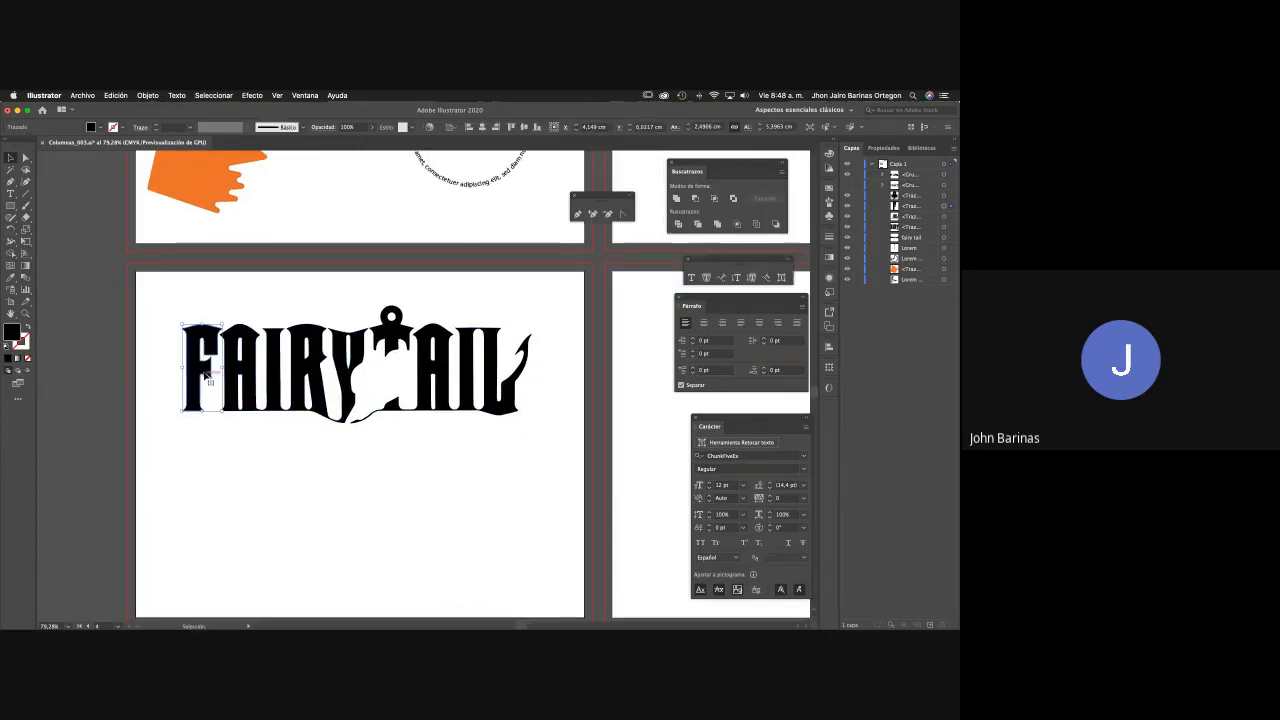
{"action": "left_click", "coordinate": [245, 374]}
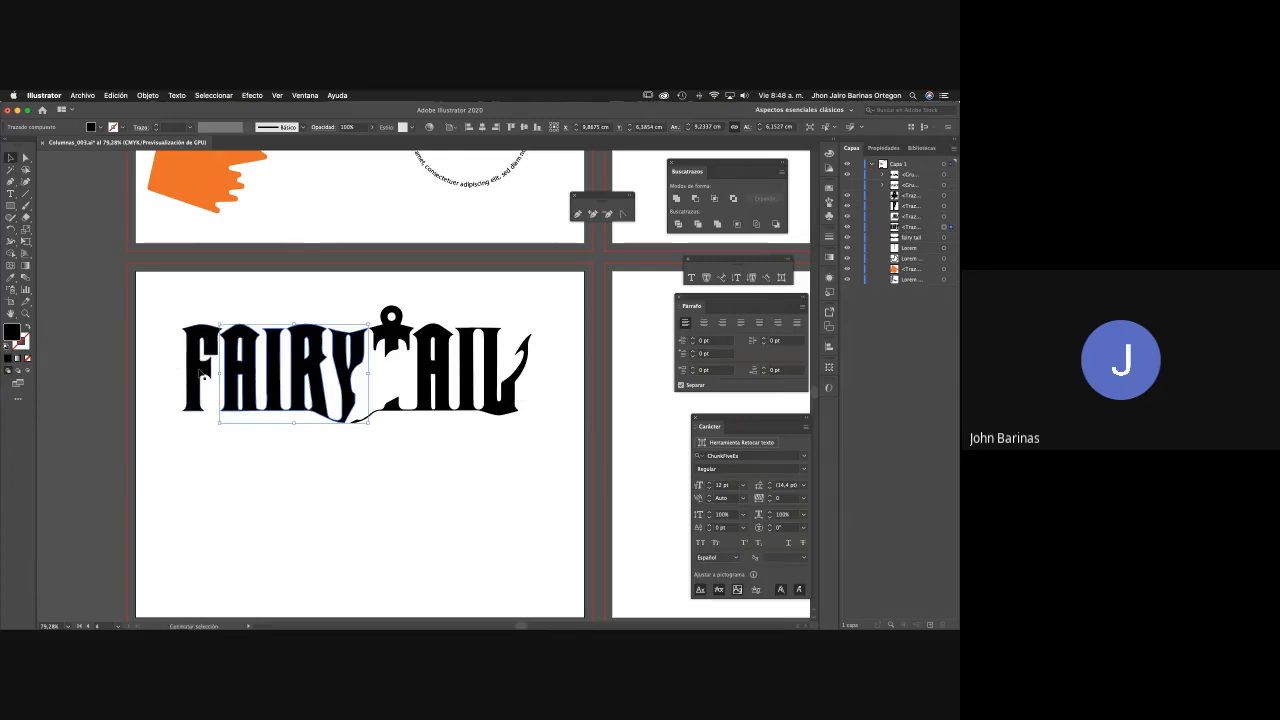
{"action": "left_click", "coordinate": [201, 374], "text": "shift"}
{"action": "left_click", "coordinate": [233, 450]}
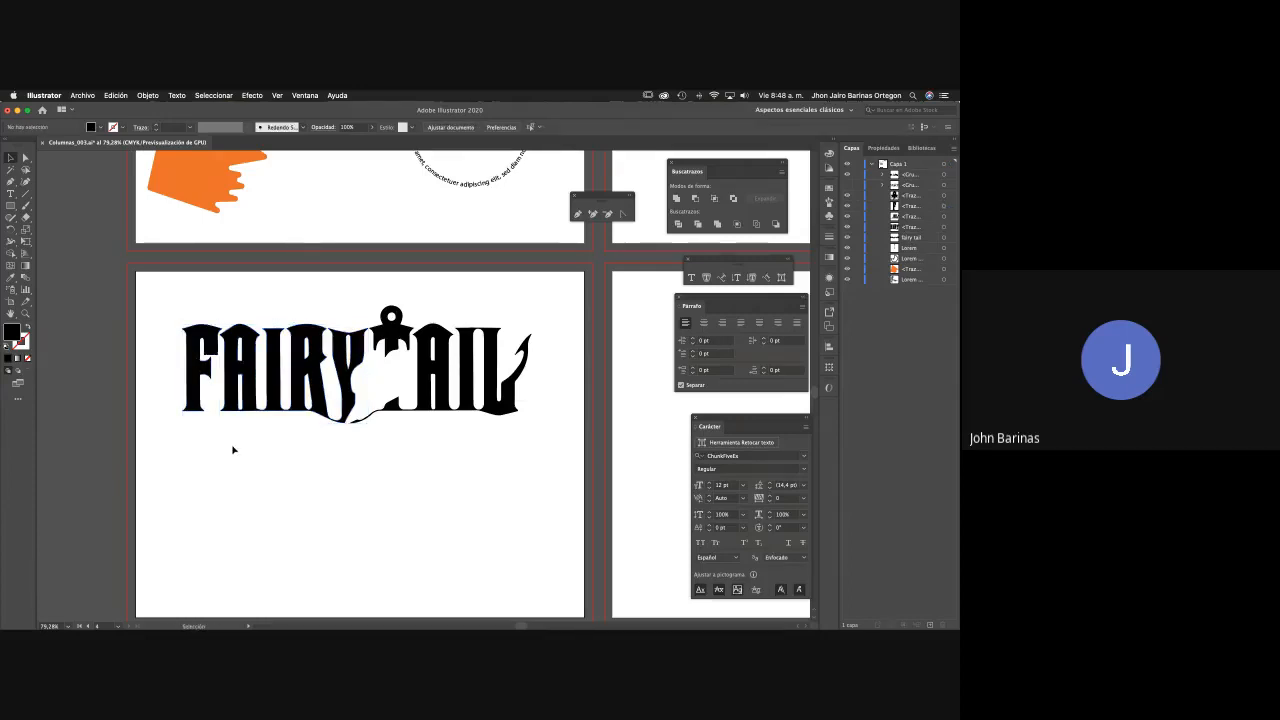
{"action": "left_click", "coordinate": [203, 374]}
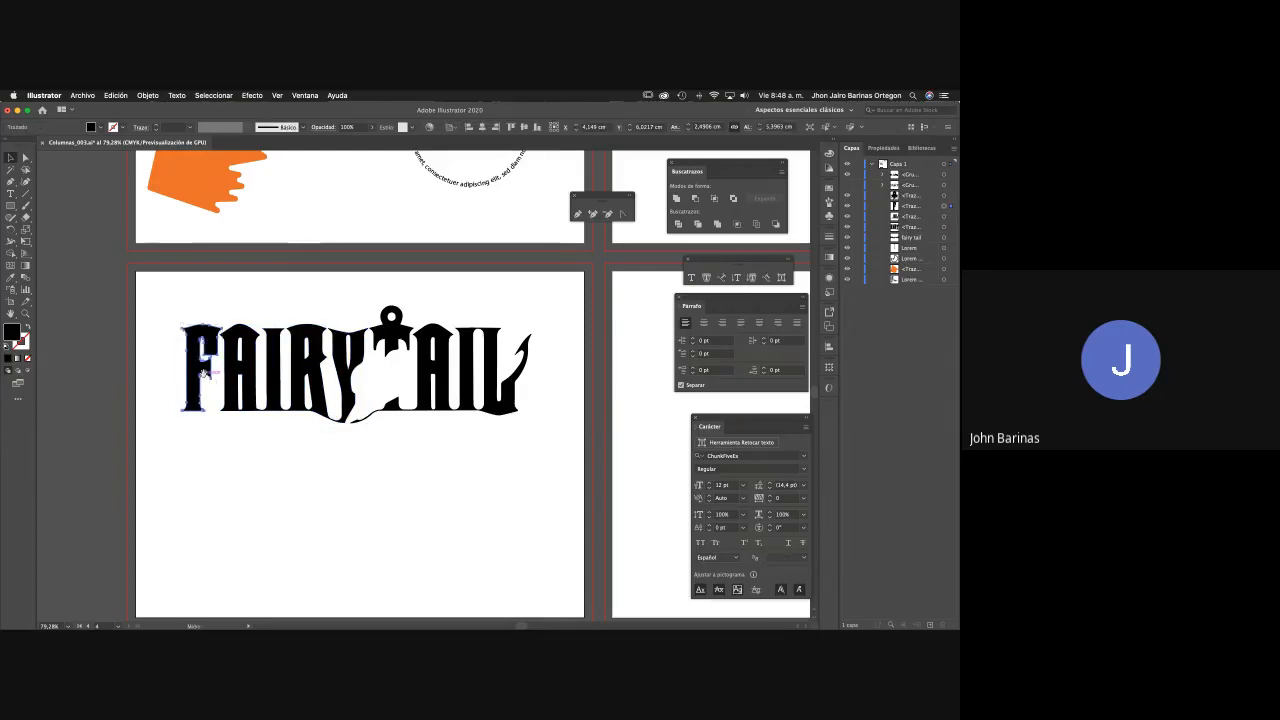
{"action": "scroll", "coordinate": [240, 373], "scroll_direction": "left", "scroll_amount": 2}
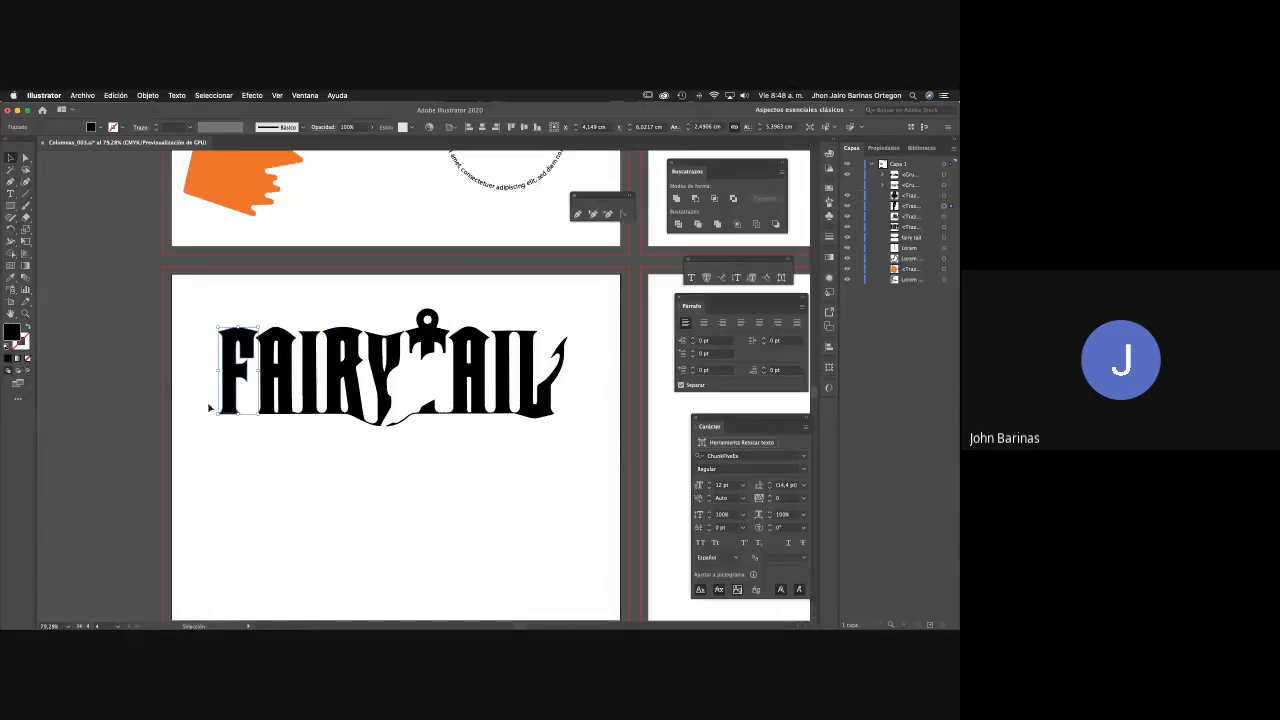
{"action": "left_click", "coordinate": [29, 371]}
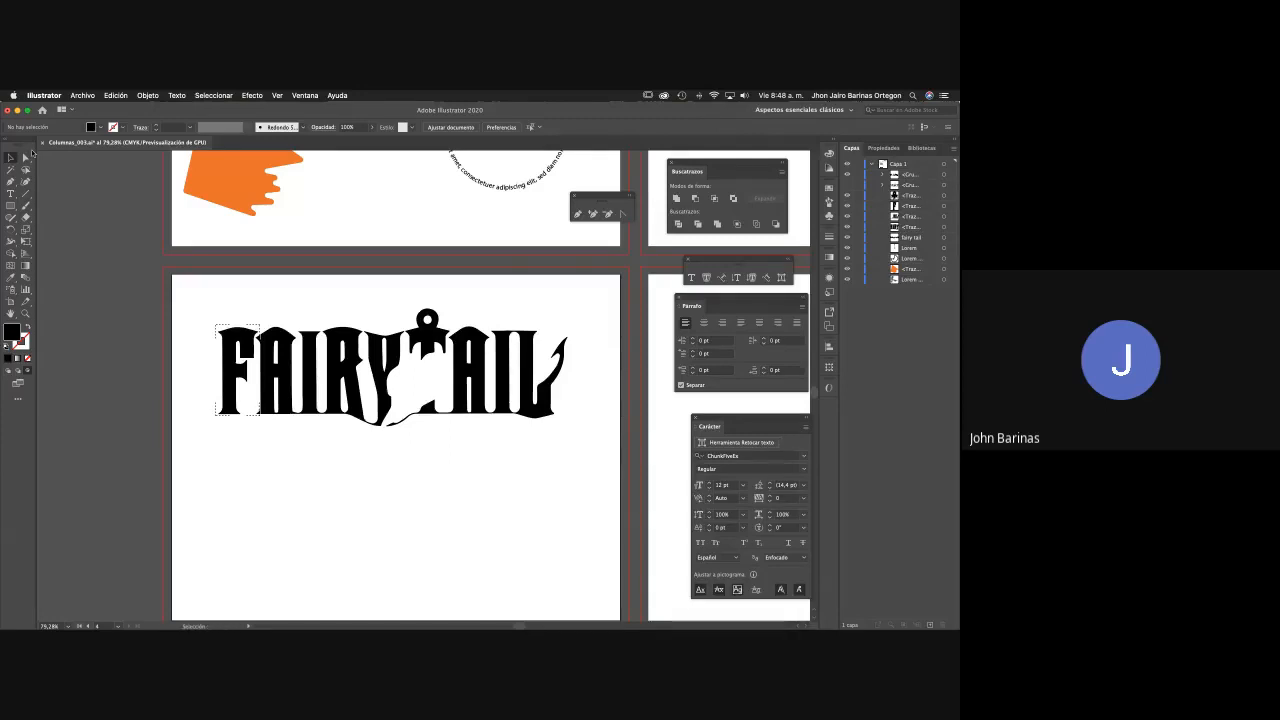
Paste the mirrored illustration in place inside the logo's letter F.
{"action": "left_click", "coordinate": [117, 96]}
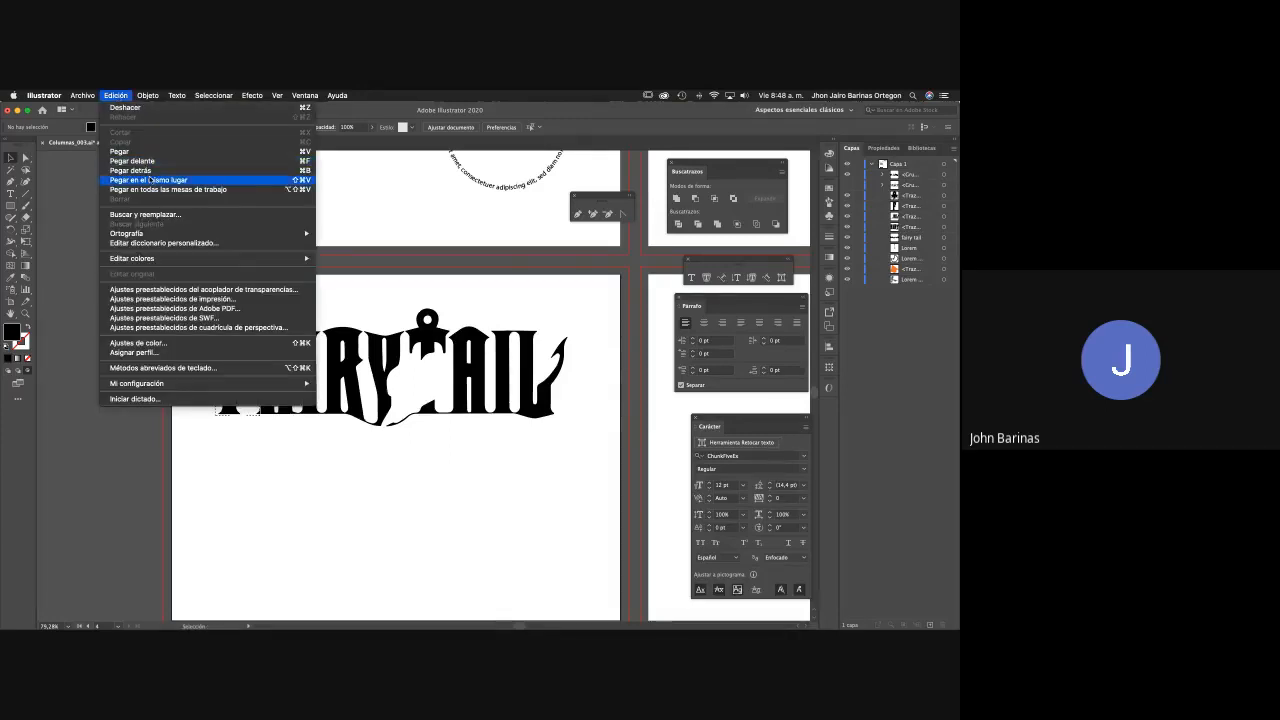
{"action": "left_click", "coordinate": [152, 181]}
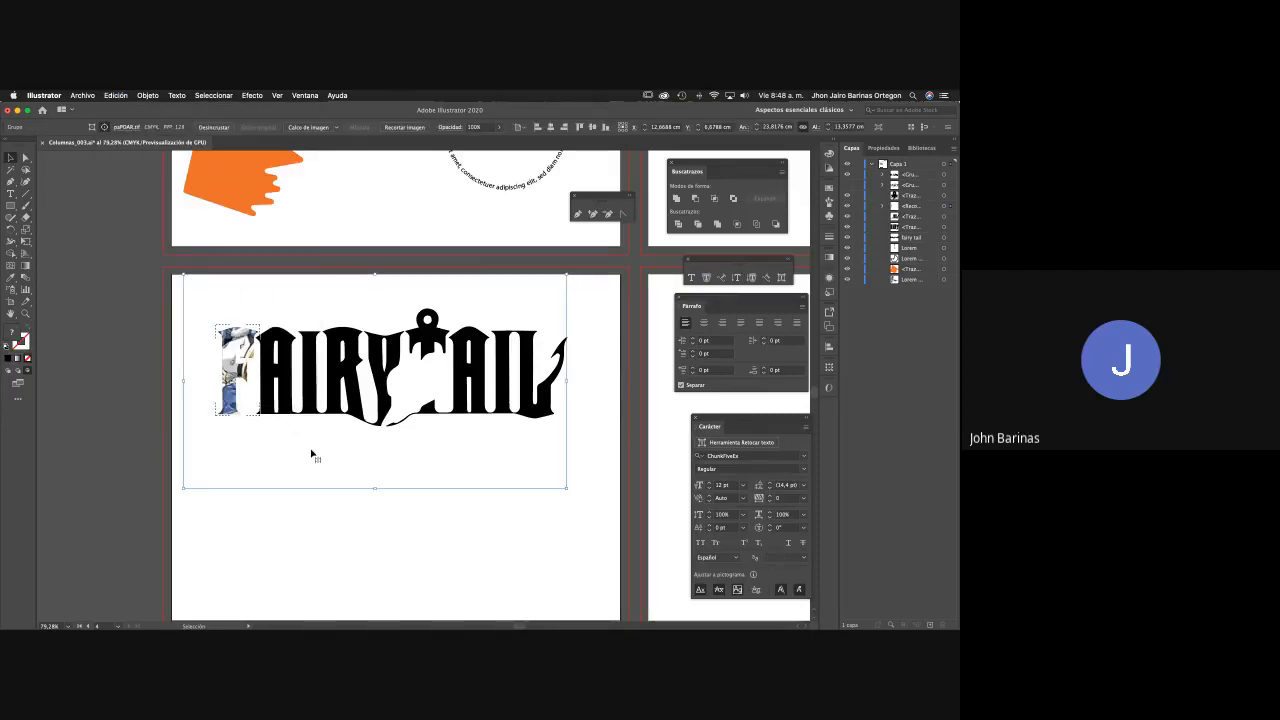
{"action": "left_click", "coordinate": [313, 545]}
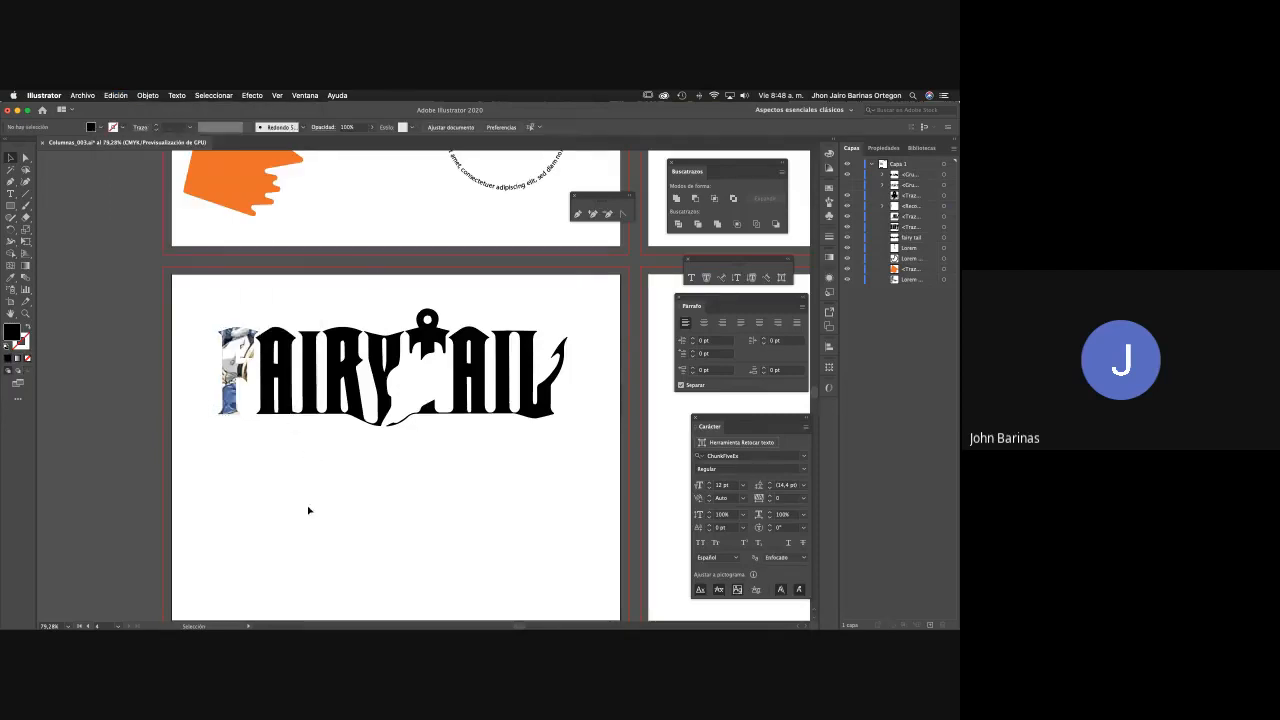
Activate Draw Inside for the AIRY letters of the logo and paste the illustration in place within them.
{"action": "left_click", "coordinate": [290, 380]}
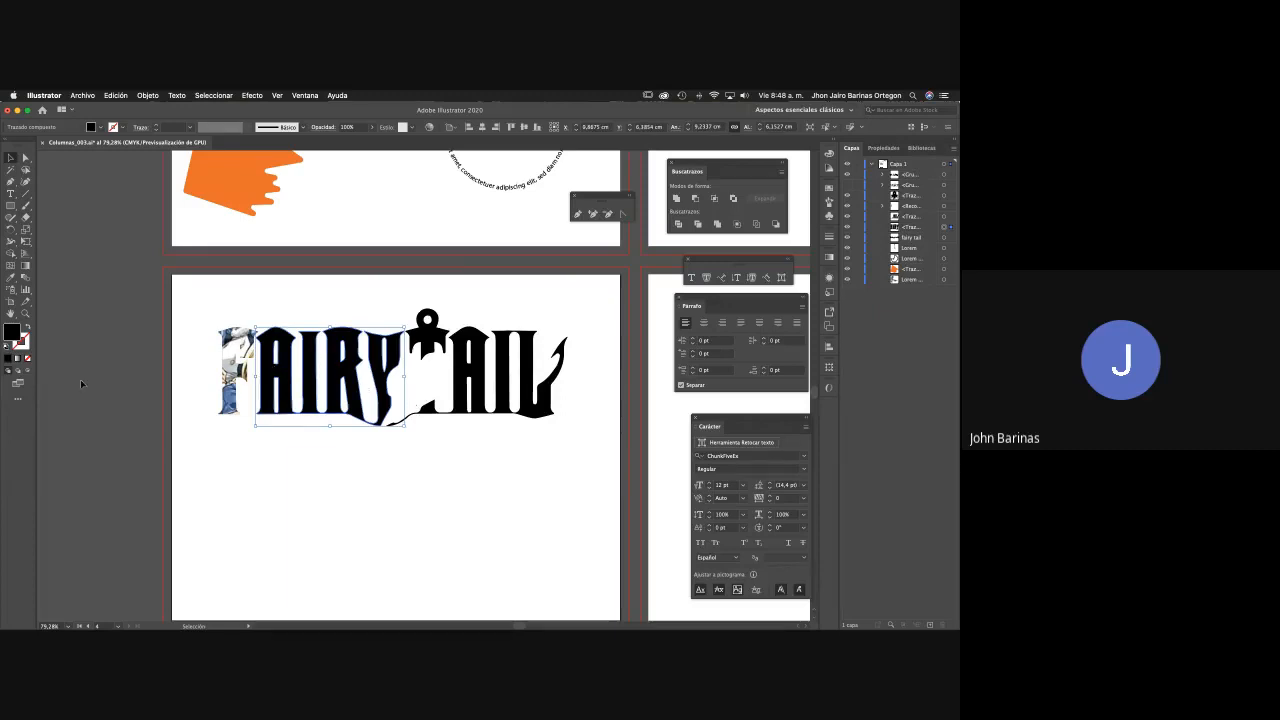
{"action": "left_click", "coordinate": [27, 371]}
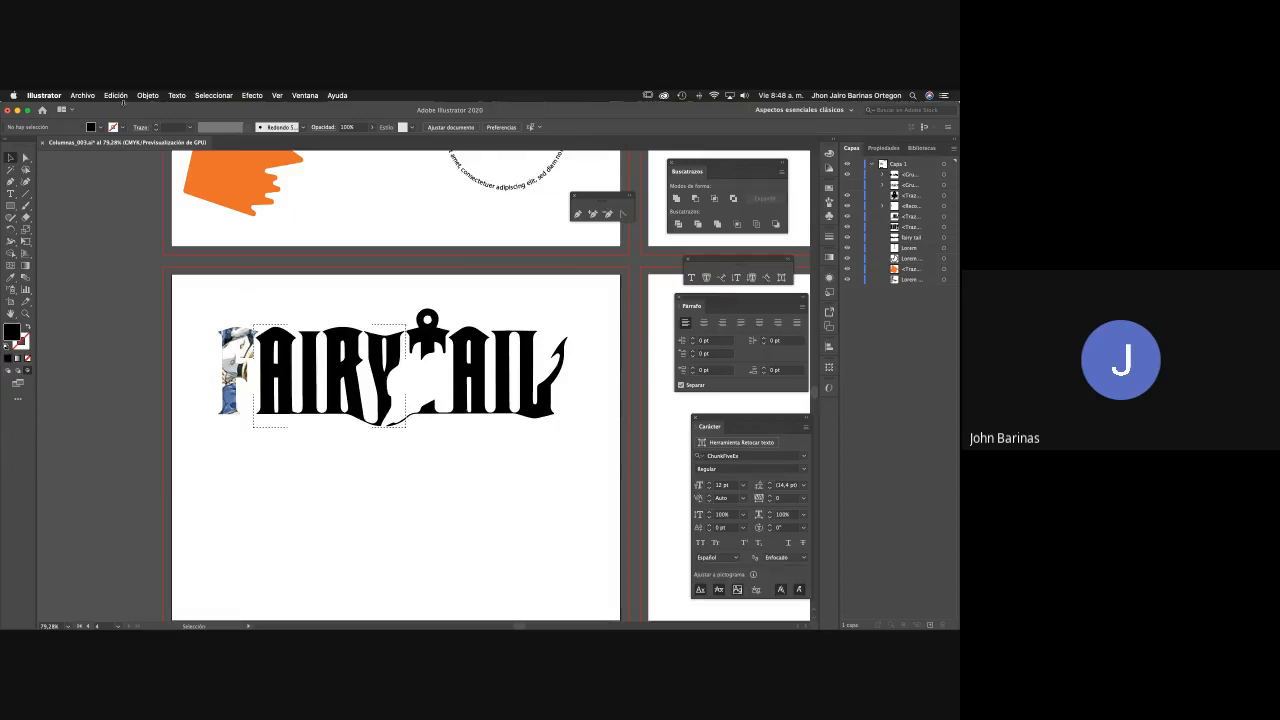
{"action": "left_click", "coordinate": [116, 95]}
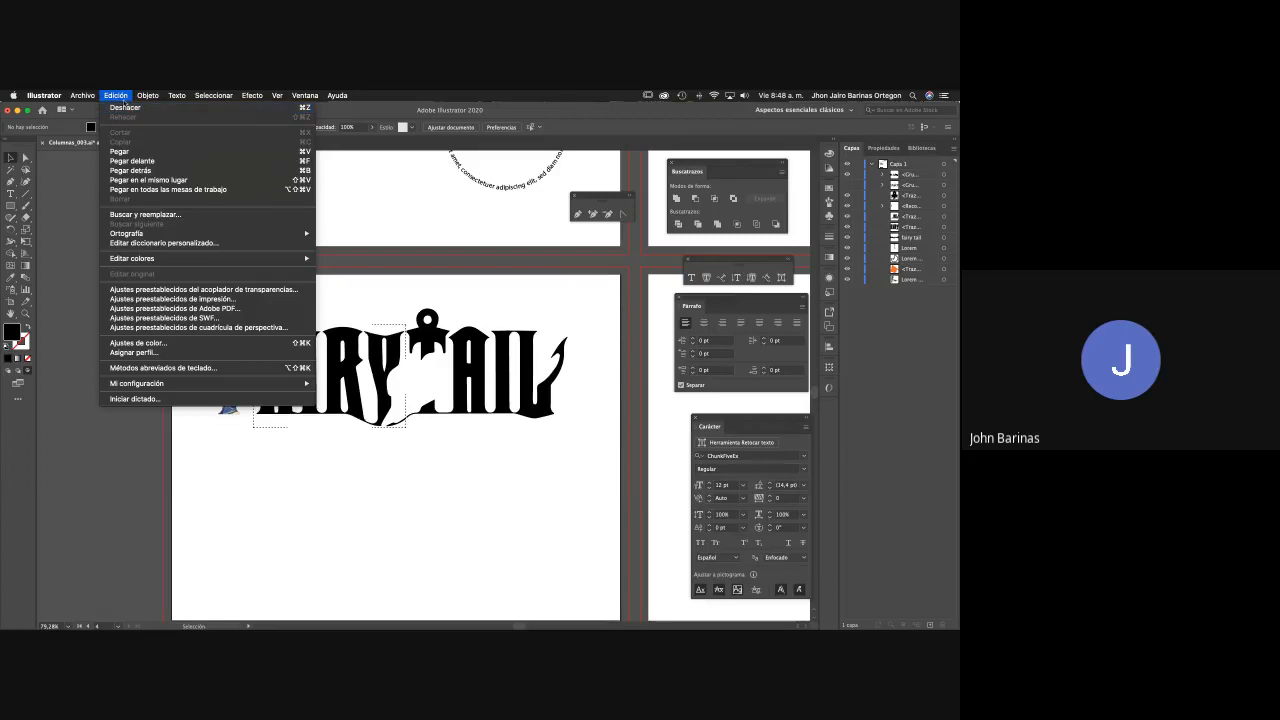
{"action": "left_click", "coordinate": [149, 181]}
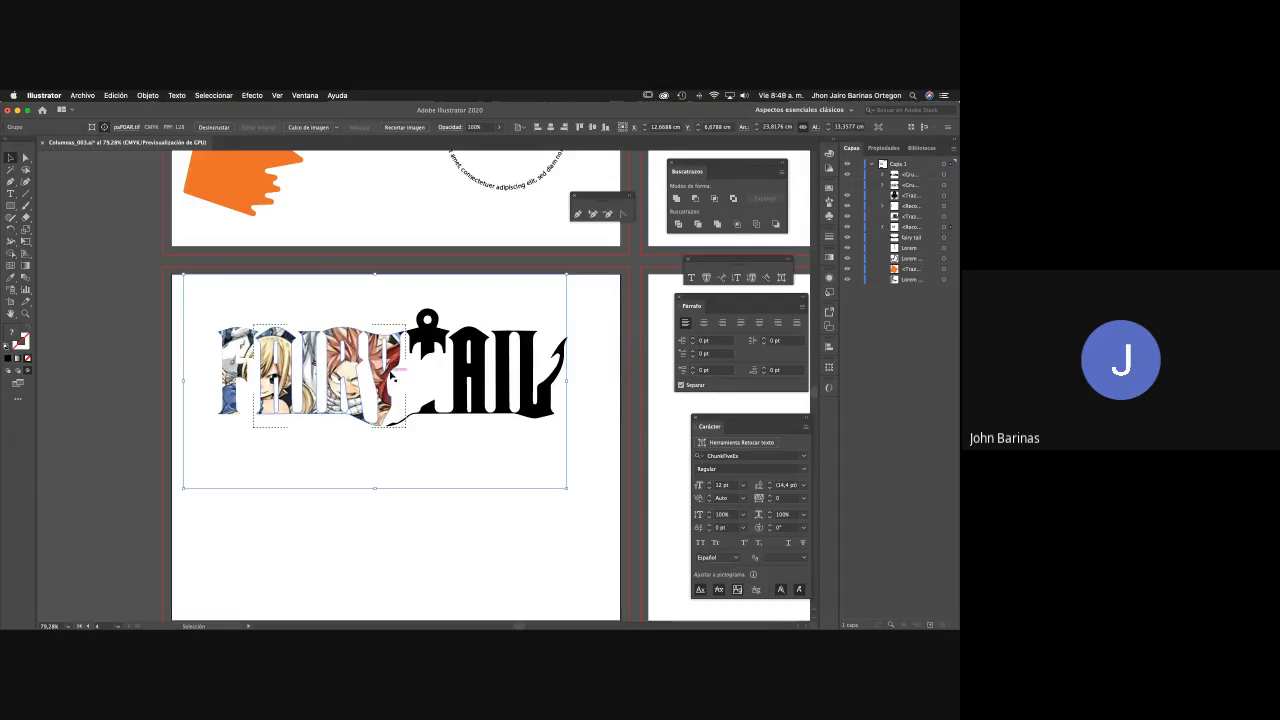
{"action": "left_click", "coordinate": [440, 523]}
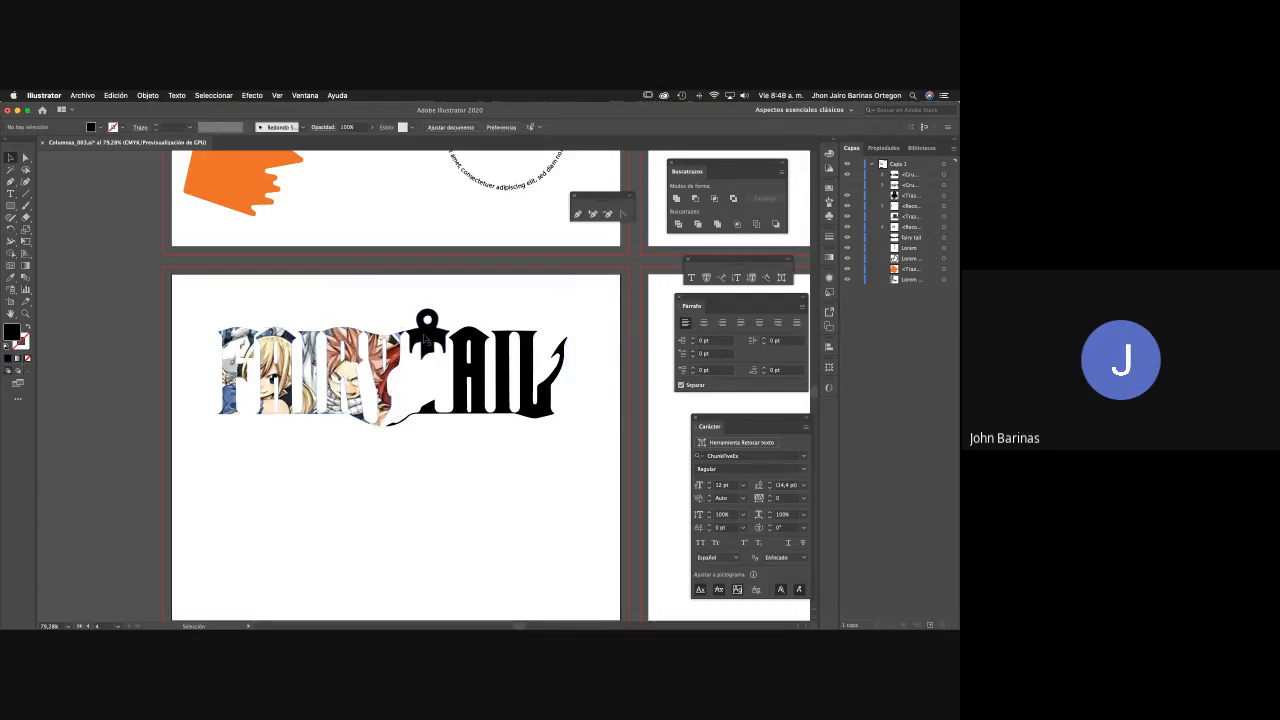
Draw inside the ringed upper piece of the letter T, pasting the illustration in place there.
{"action": "left_click", "coordinate": [425, 340]}
{"action": "left_click", "coordinate": [99, 180]}
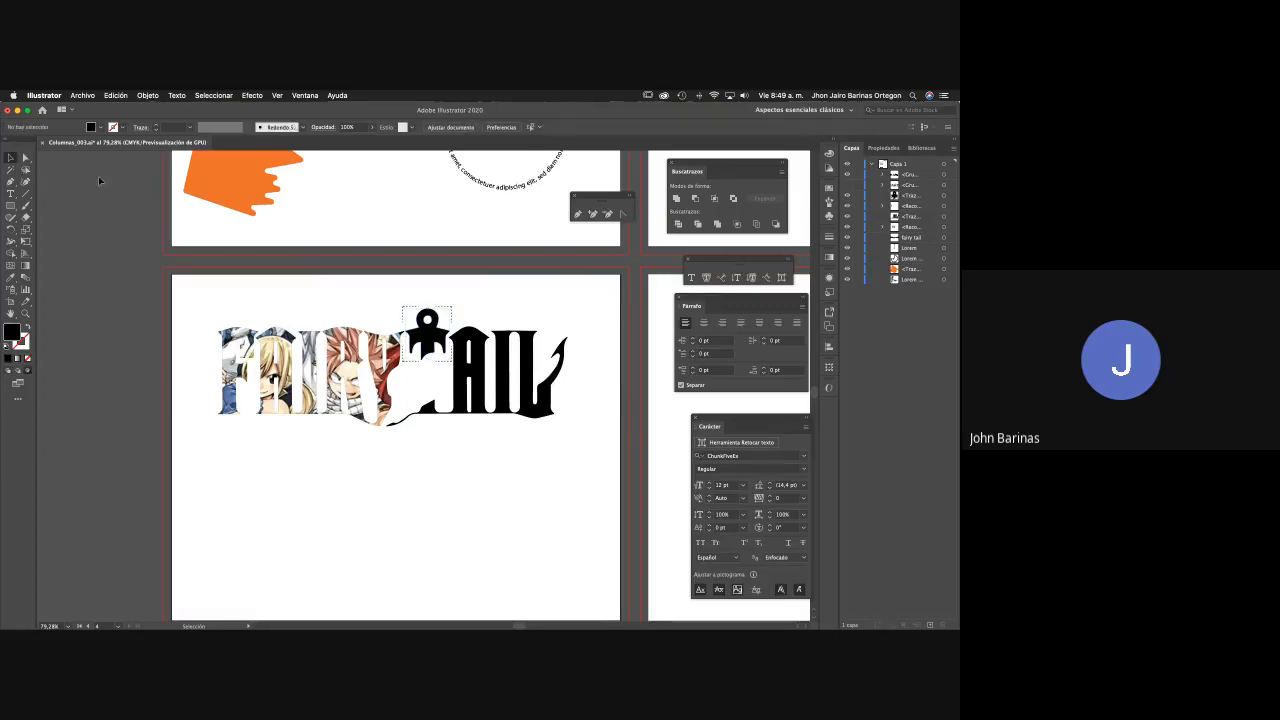
{"action": "left_click", "coordinate": [106, 96]}
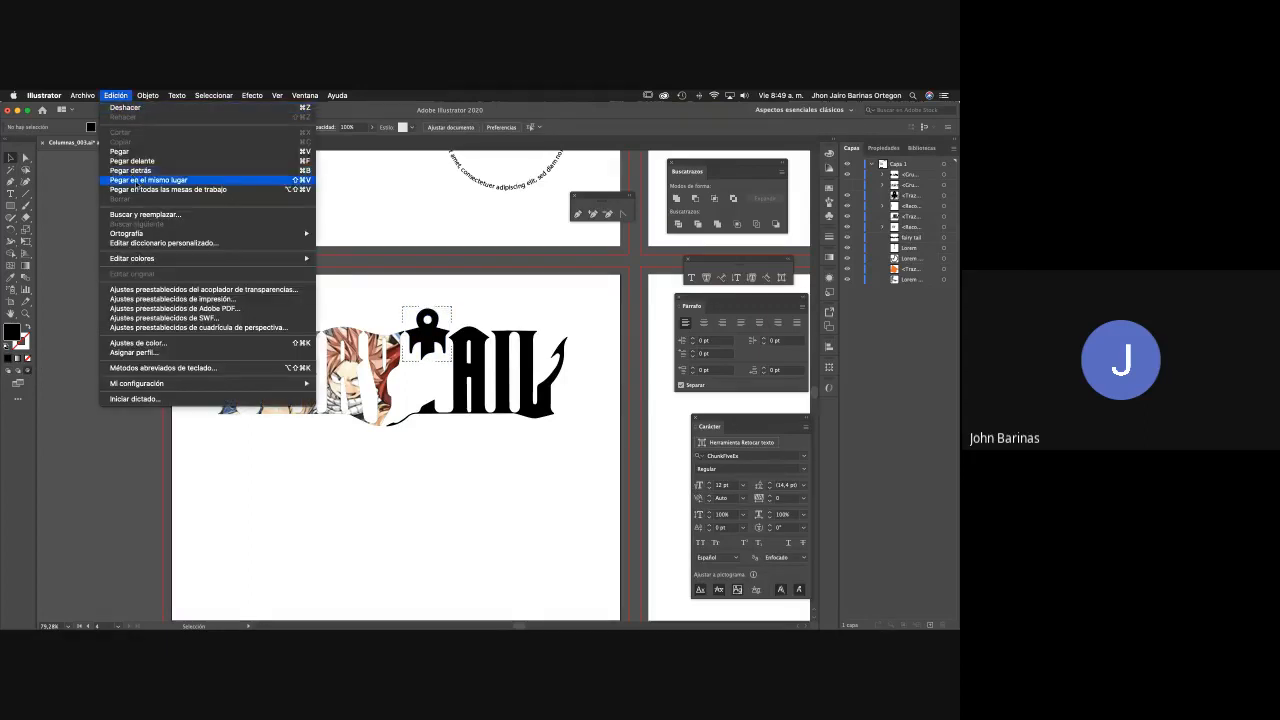
{"action": "left_click", "coordinate": [138, 182]}
{"action": "left_click", "coordinate": [483, 509]}
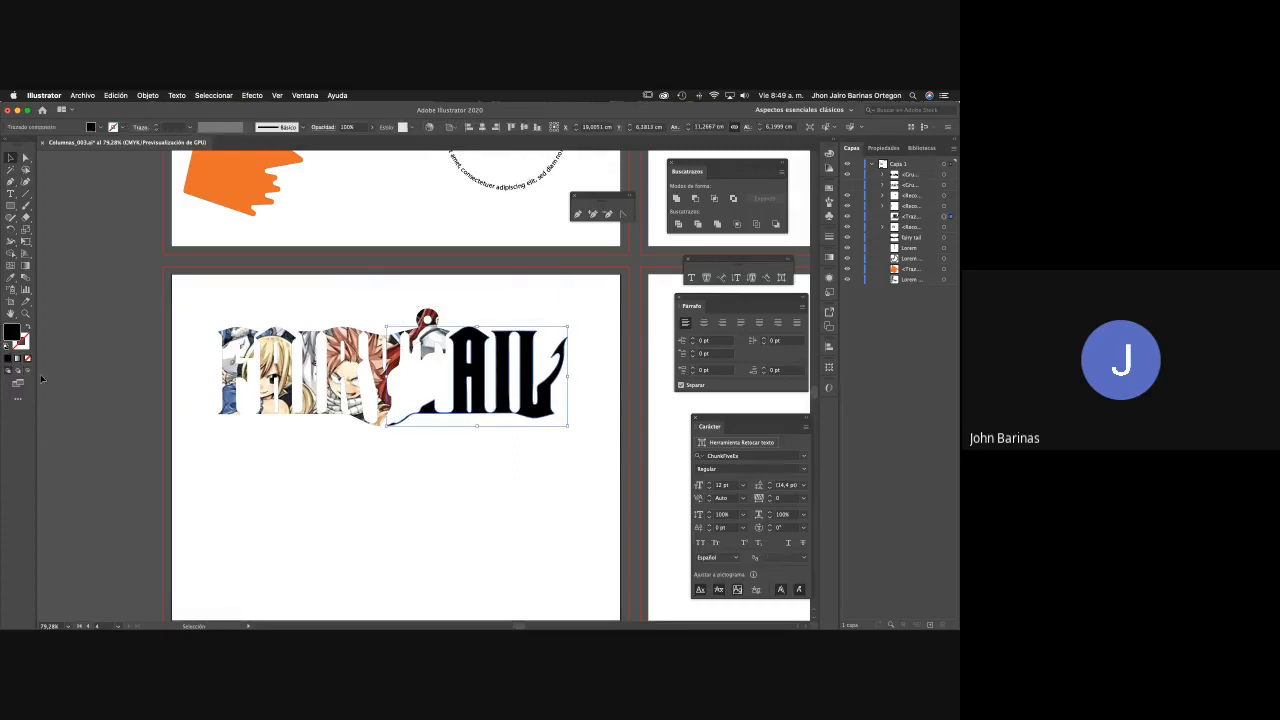
Fill the remaining black shape with the AIL letters by pasting the illustration in place inside it.
{"action": "left_click", "coordinate": [150, 97]}
{"action": "mouse_move", "coordinate": [117, 96]}
{"action": "left_click", "coordinate": [170, 181]}
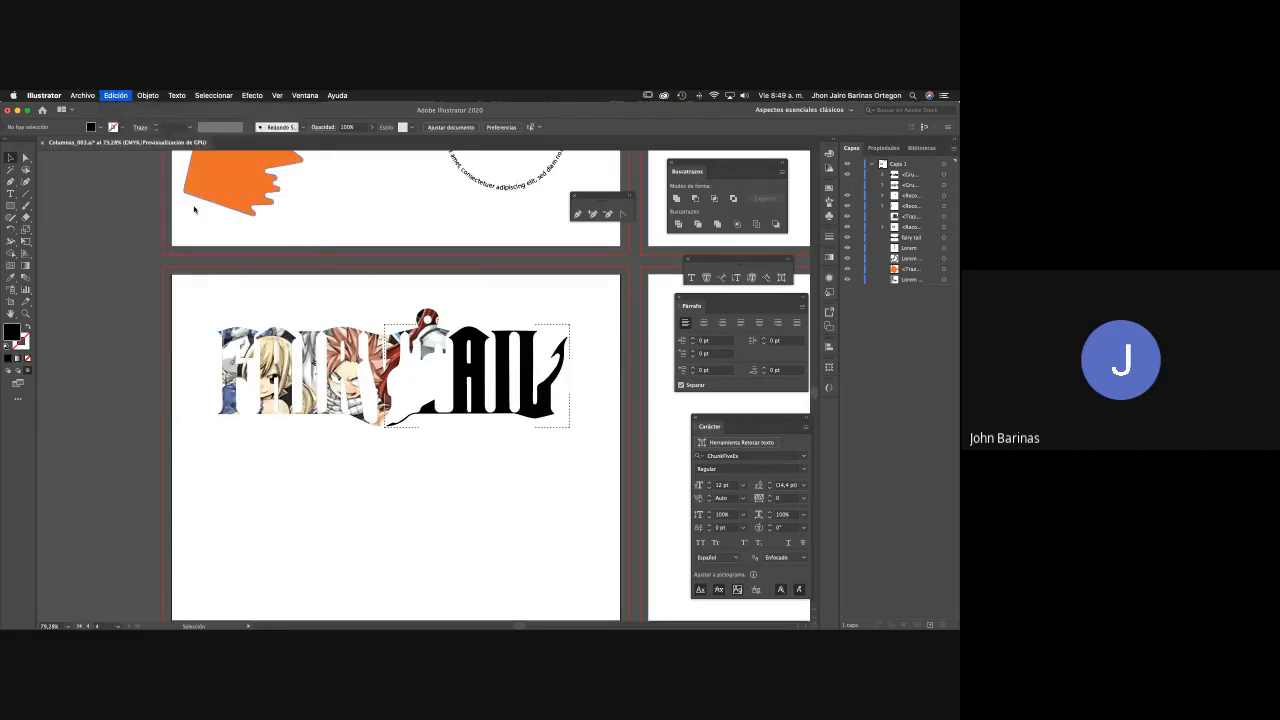
{"action": "double_click", "coordinate": [597, 441]}
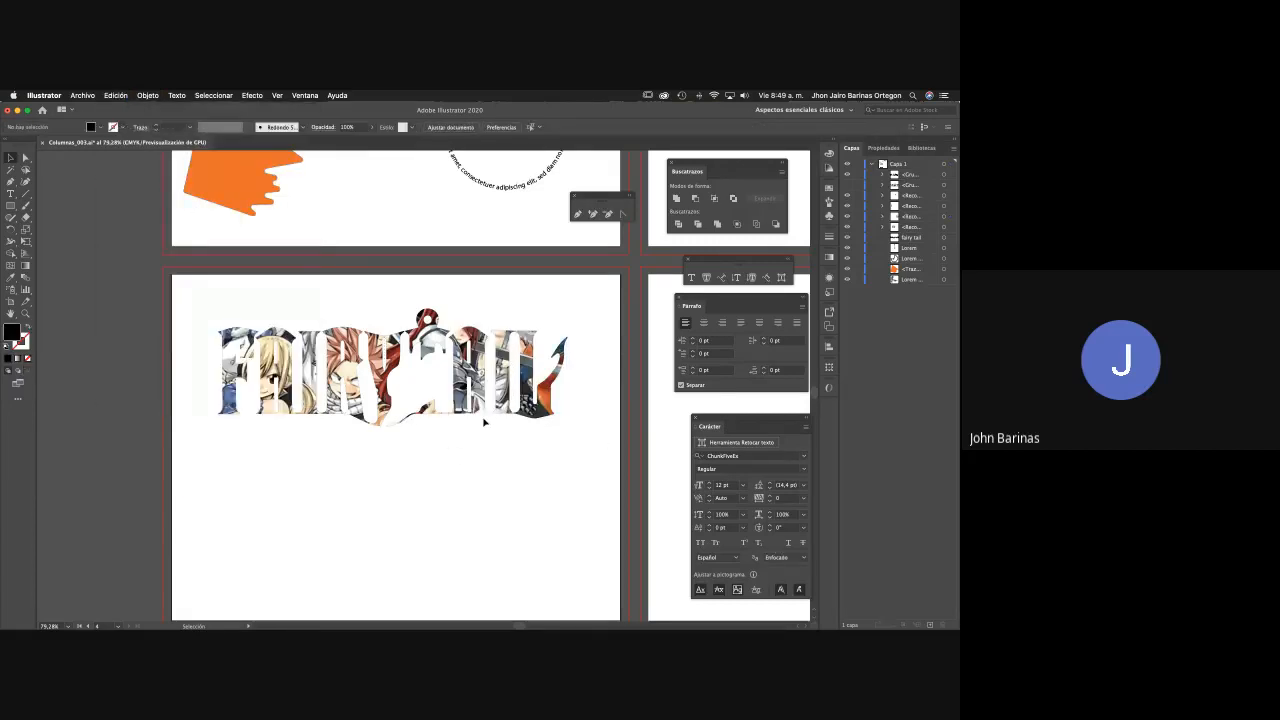
Show the hidden group with the logo's outline and emblem around the illustration-filled letters.
{"action": "scroll", "coordinate": [455, 421], "scroll_direction": "up", "scroll_amount": 3}
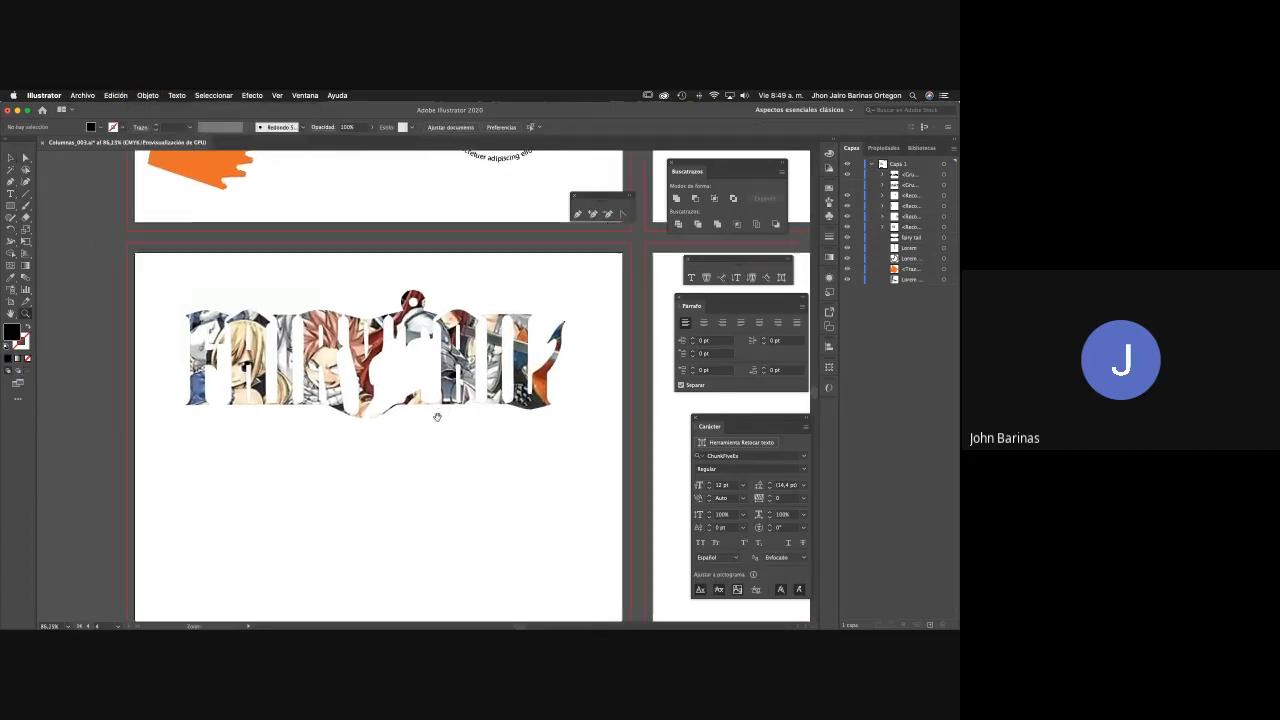
{"action": "left_click_drag", "start_coordinate": [437, 416], "coordinate": [462, 430]}
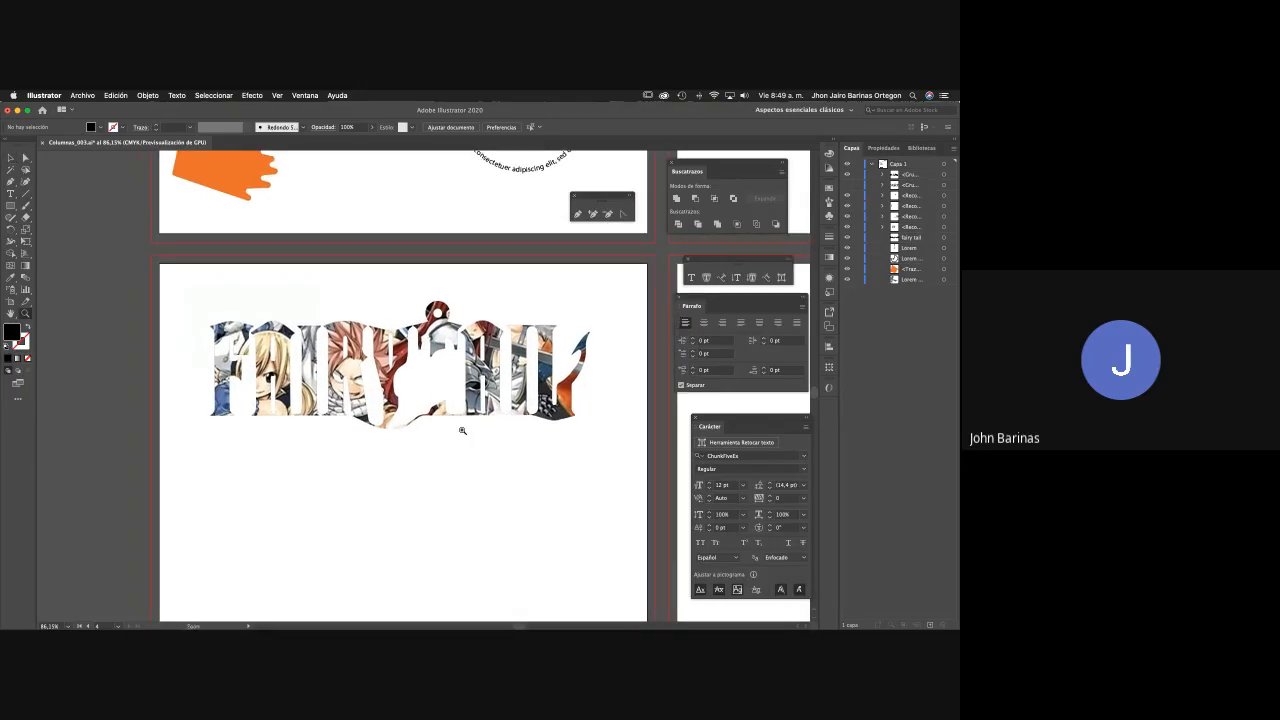
{"action": "scroll", "coordinate": [463, 432], "scroll_direction": "up", "scroll_amount": 4}
{"action": "scroll", "coordinate": [447, 432], "scroll_direction": "down", "scroll_amount": 5}
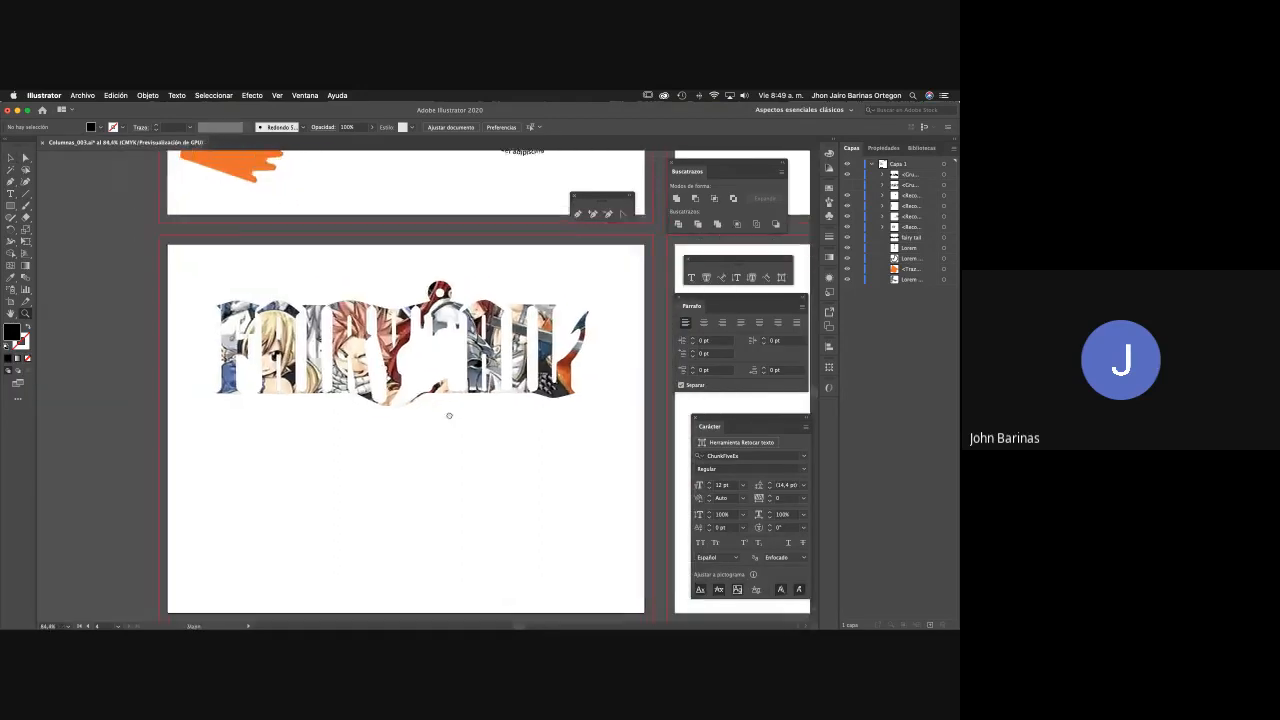
{"action": "key", "text": "v"}
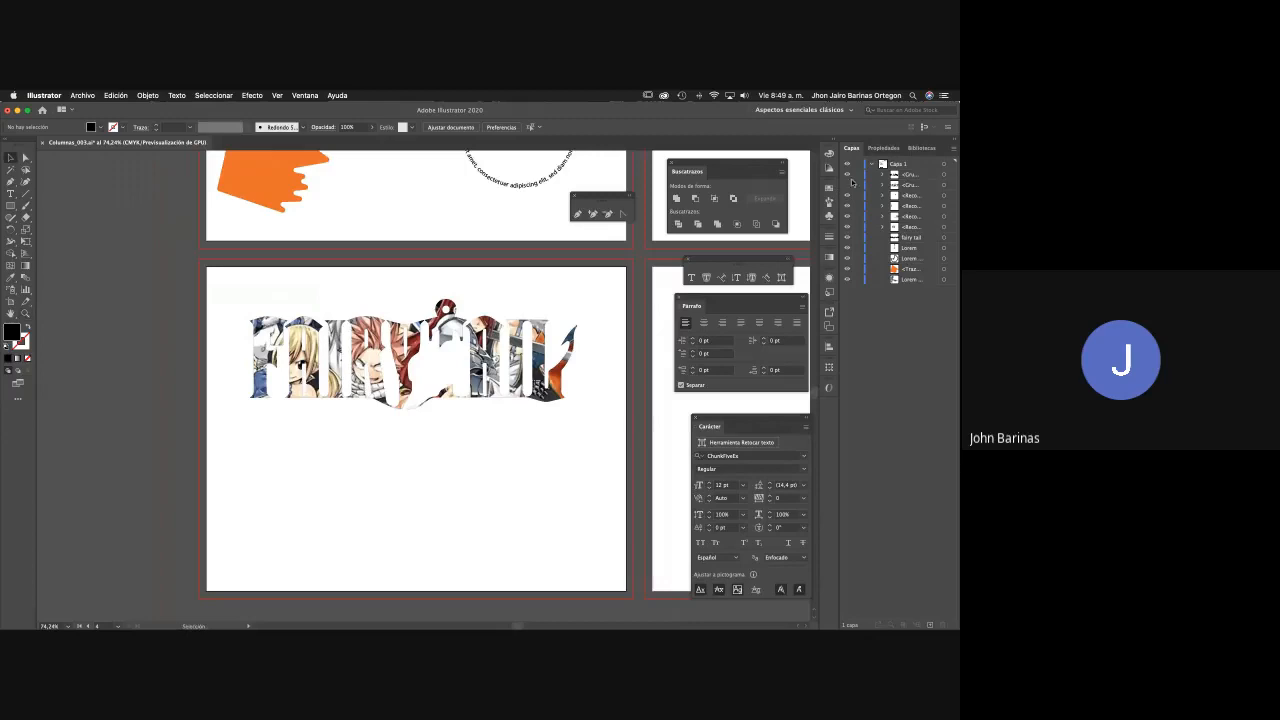
{"action": "left_click", "coordinate": [847, 185]}
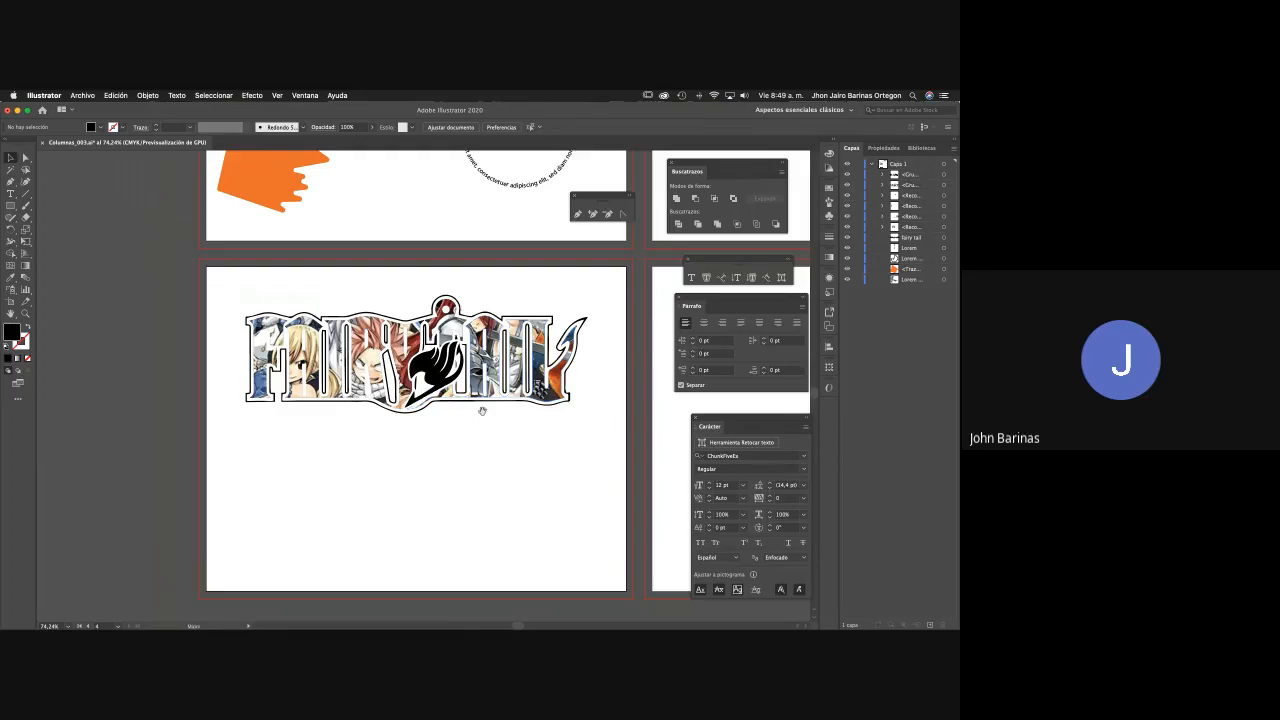
Examine the outlined, illustration-filled logo and compare it with the original logo below the artboard.
{"action": "left_click_drag", "start_coordinate": [483, 411], "coordinate": [450, 387]}
{"action": "key", "text": "z"}
{"action": "mouse_move", "coordinate": [450, 387]}
{"action": "left_mouse_down"}
{"action": "mouse_move", "coordinate": [434, 417]}
{"action": "mouse_move", "coordinate": [457, 420]}
{"action": "mouse_move", "coordinate": [378, 370]}
{"action": "mouse_move", "coordinate": [434, 391]}
{"action": "left_mouse_up"}
{"action": "key", "text": "v"}
{"action": "key", "text": "v"}
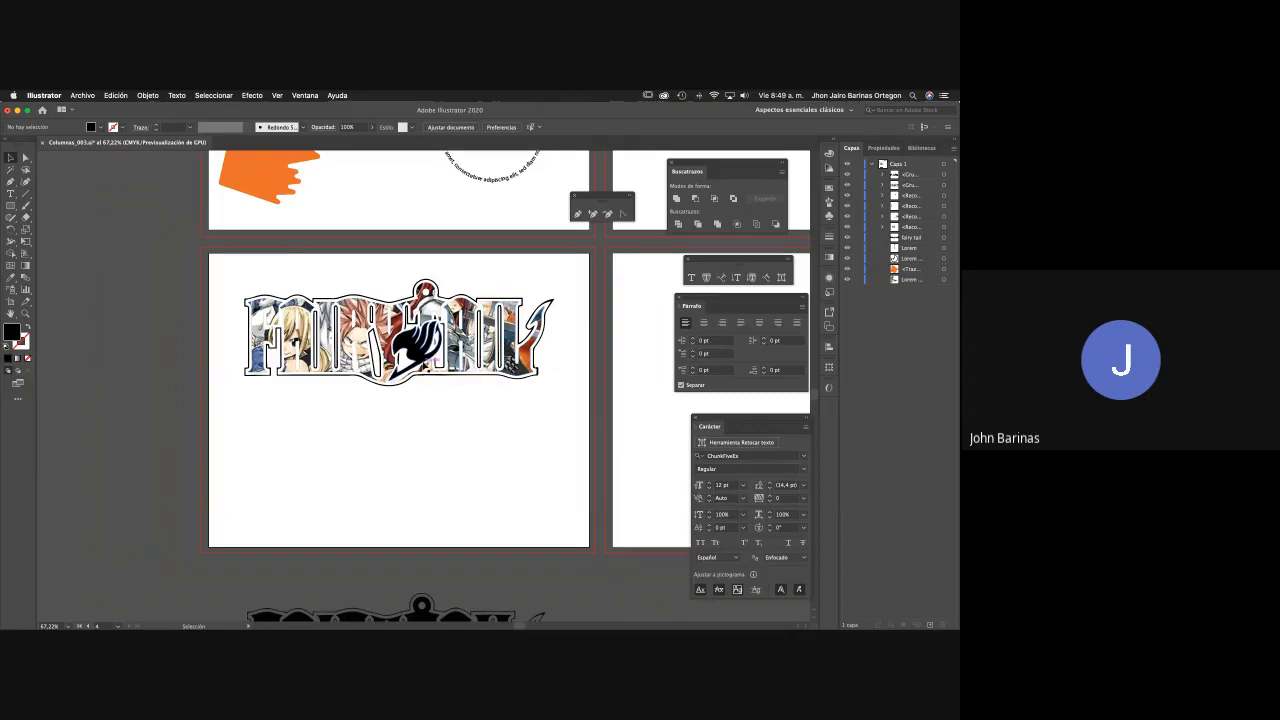
{"action": "mouse_move", "coordinate": [455, 415]}
{"action": "left_mouse_down"}
{"action": "mouse_move", "coordinate": [437, 357]}
{"action": "mouse_move", "coordinate": [444, 400]}
{"action": "left_mouse_up"}
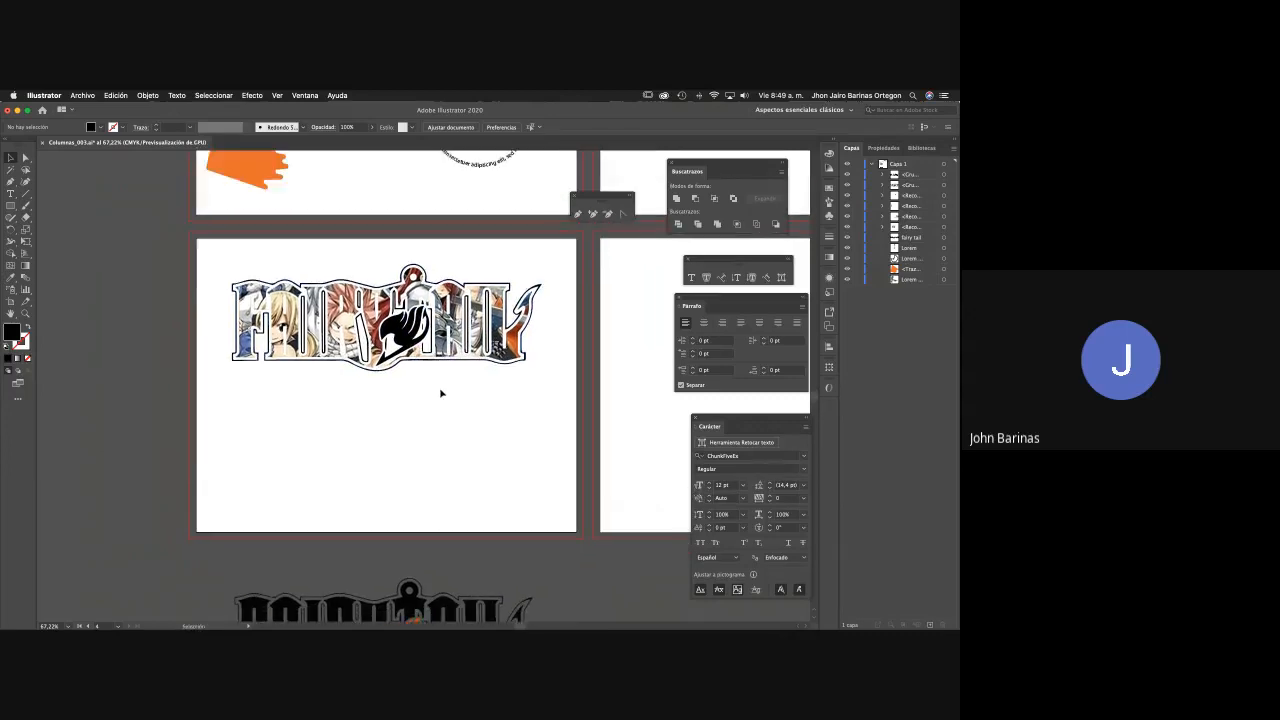
{"action": "left_click", "coordinate": [414, 351]}
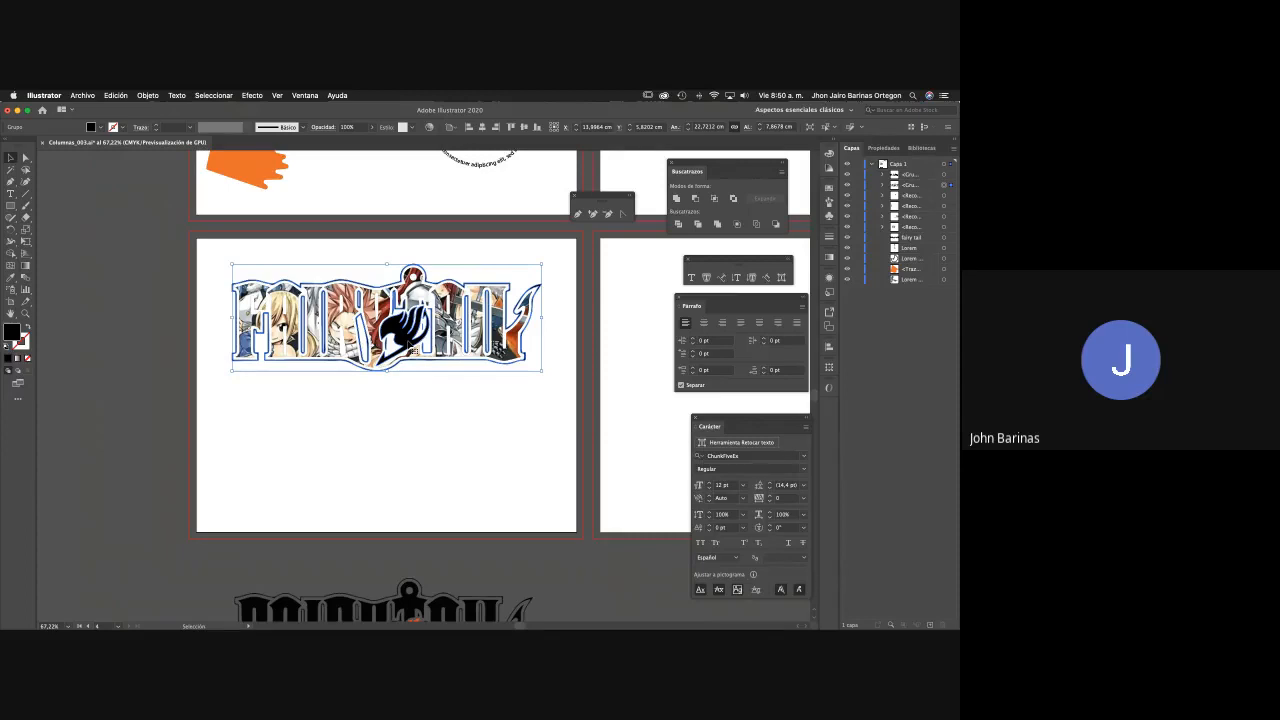
{"action": "scroll", "coordinate": [430, 352], "scroll_direction": "down", "scroll_amount": 3}
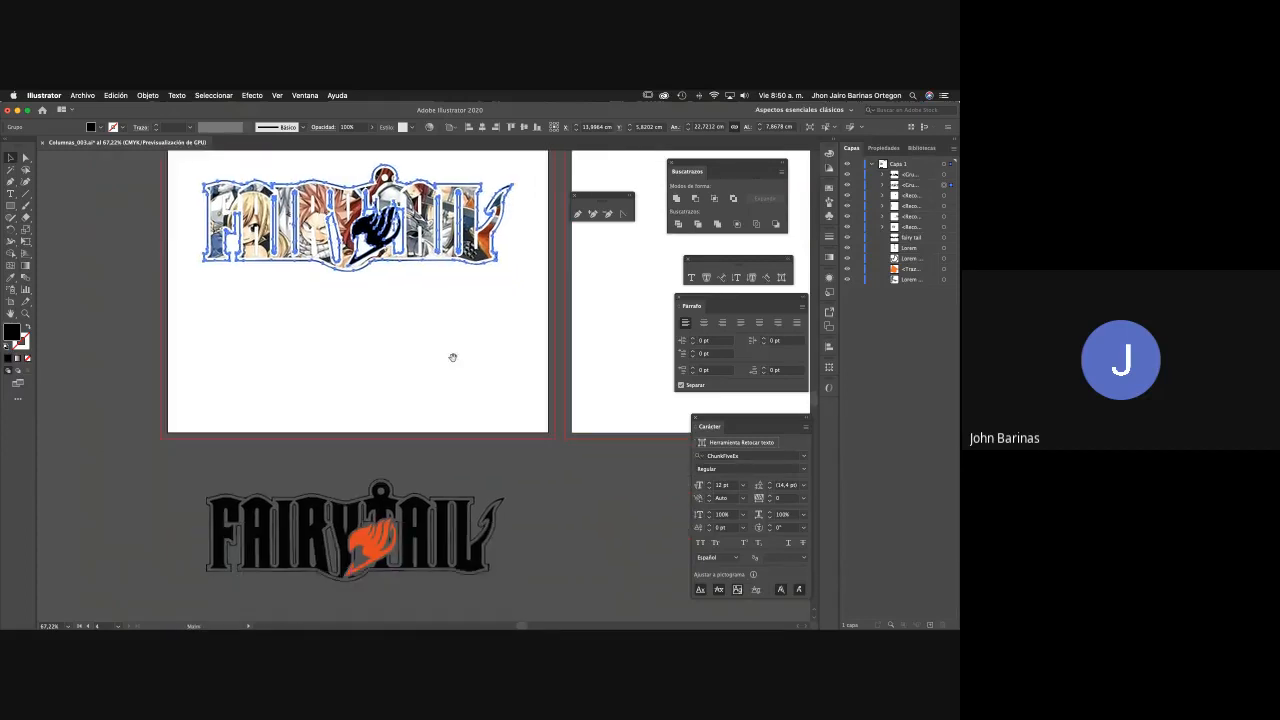
{"action": "scroll", "coordinate": [460, 369], "scroll_direction": "down", "scroll_amount": 1}
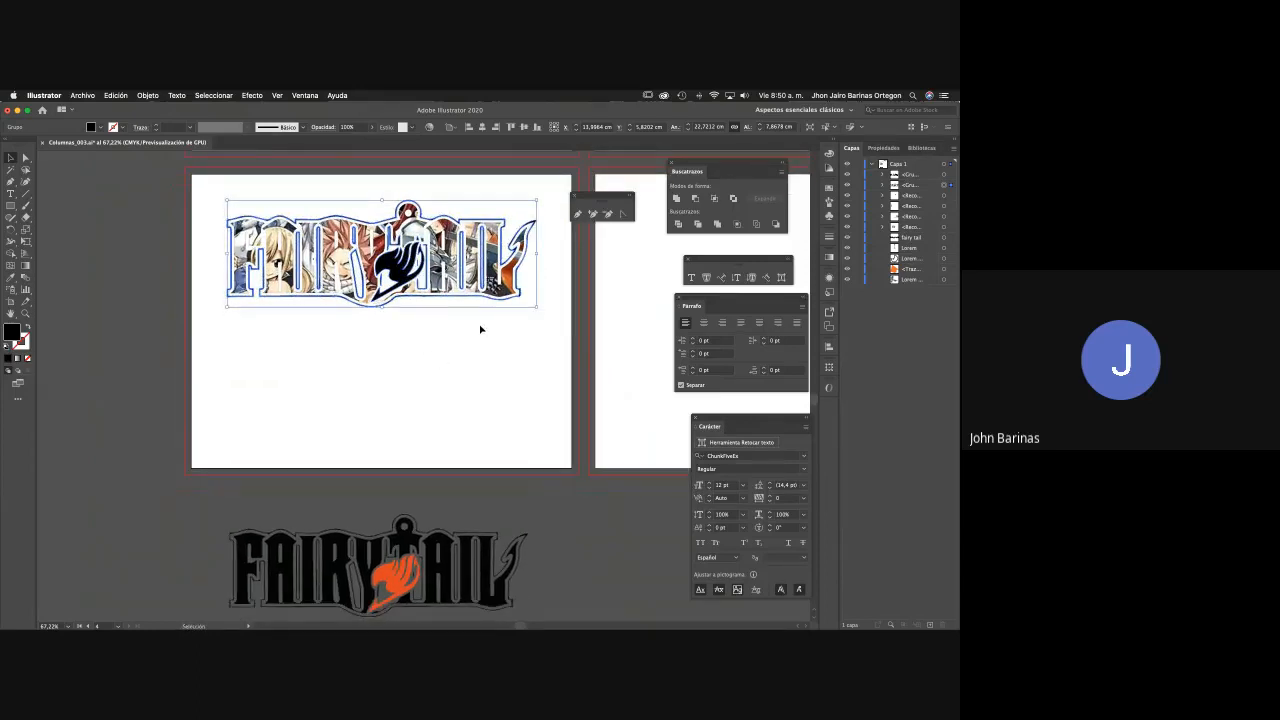
Switch to Chrome, browse the fairy tail image results and preview the Nintendo Switch game image.
{"action": "key", "text": "ctrl+Up"}
{"action": "left_click", "coordinate": [348, 452]}
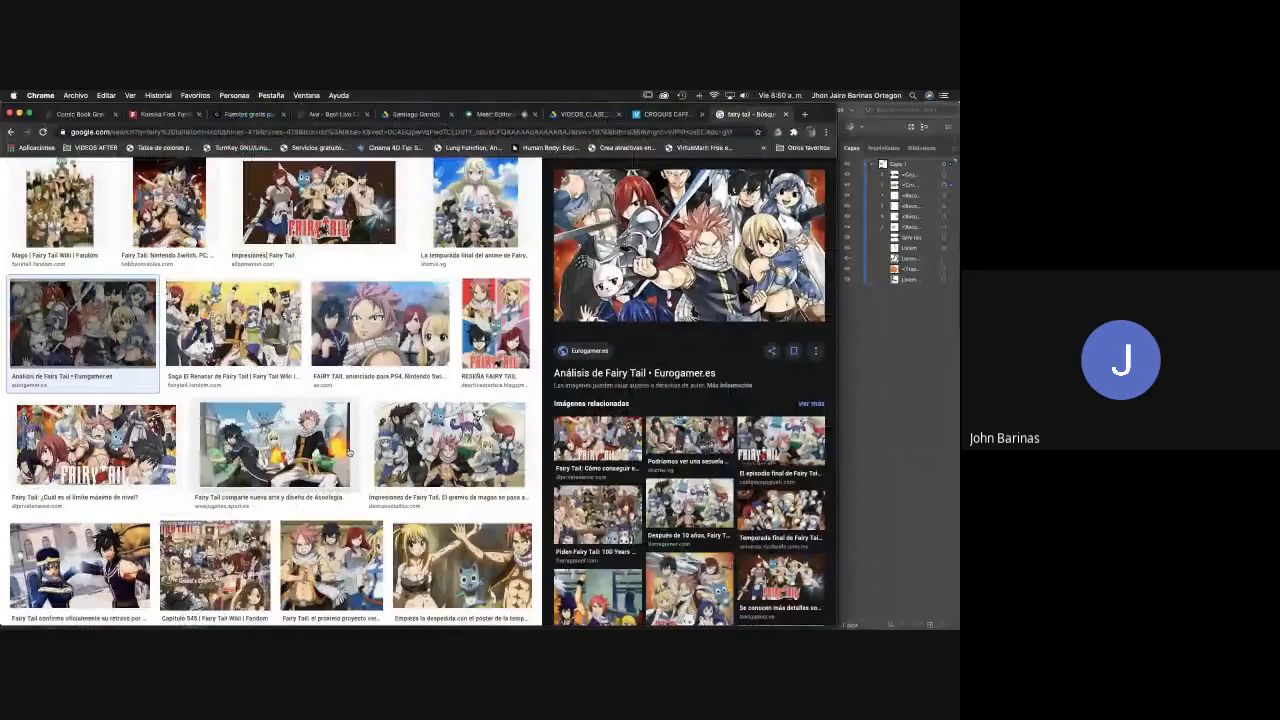
{"action": "scroll", "coordinate": [348, 452], "scroll_direction": "down", "scroll_amount": 5}
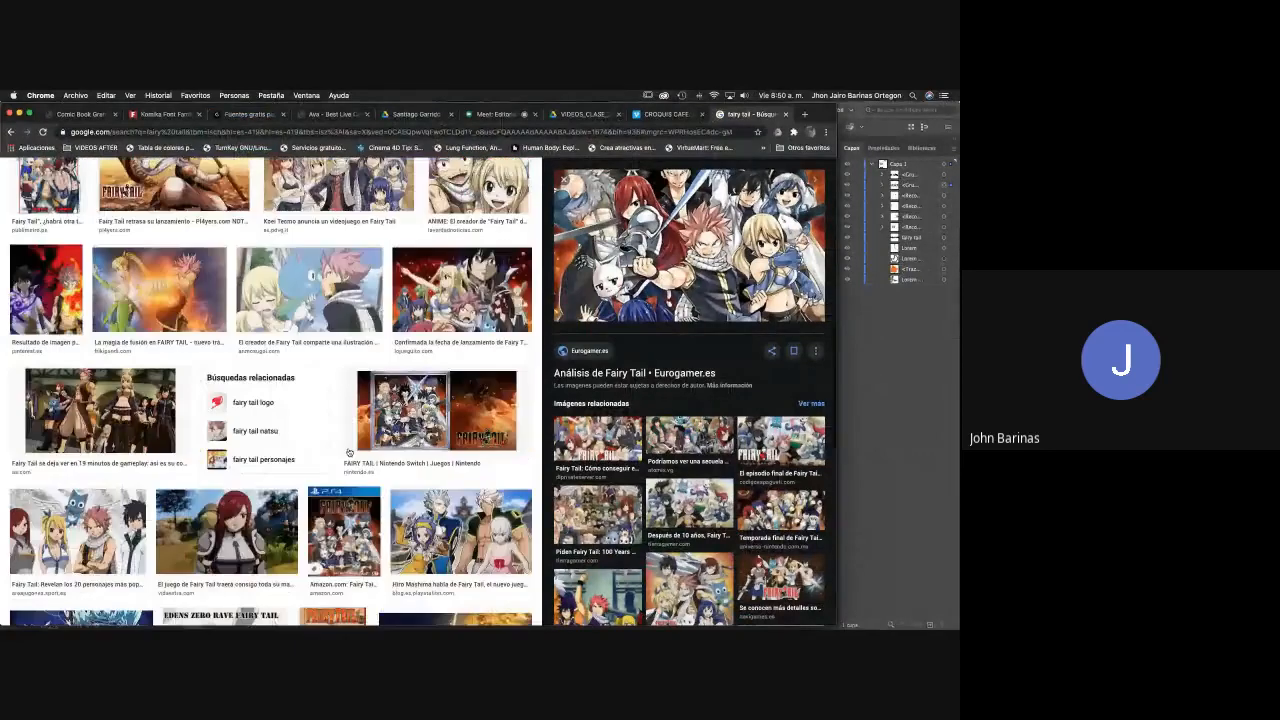
{"action": "scroll", "coordinate": [348, 452], "scroll_direction": "down", "scroll_amount": 3}
{"action": "scroll", "coordinate": [348, 452], "scroll_direction": "down", "scroll_amount": 3}
{"action": "scroll", "coordinate": [441, 262], "scroll_direction": "up", "scroll_amount": 3}
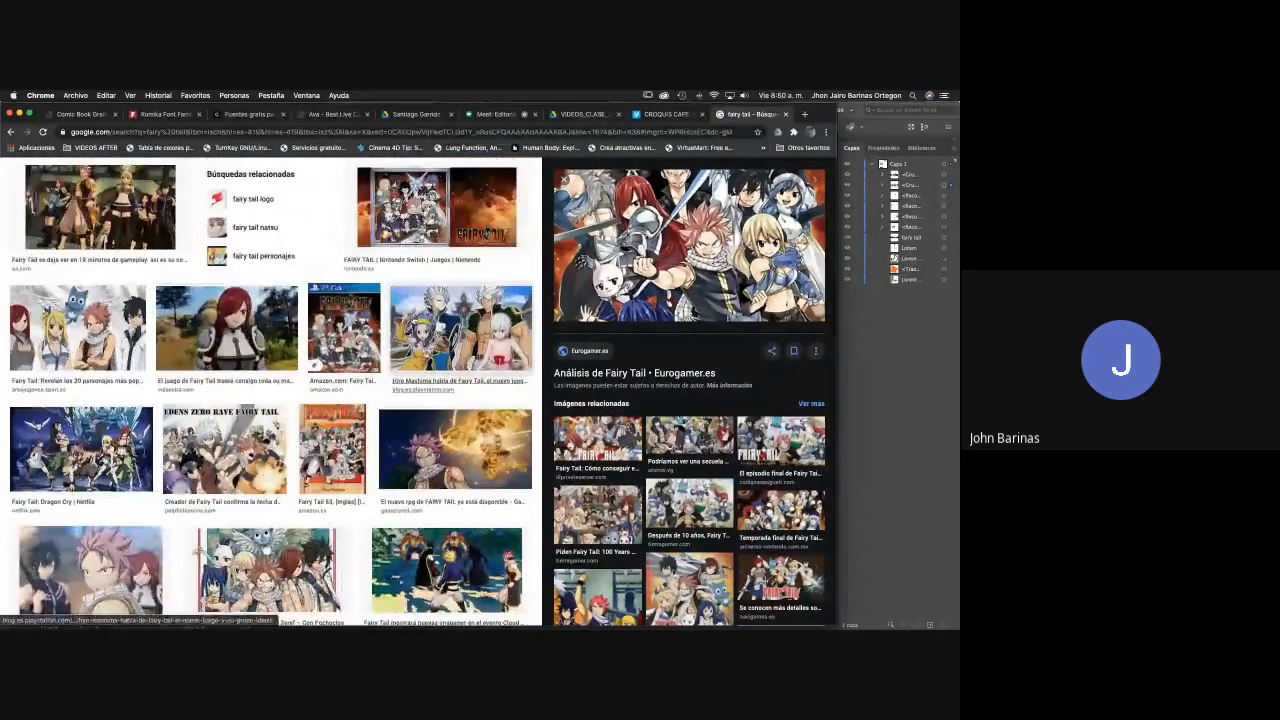
{"action": "left_click", "coordinate": [441, 262]}
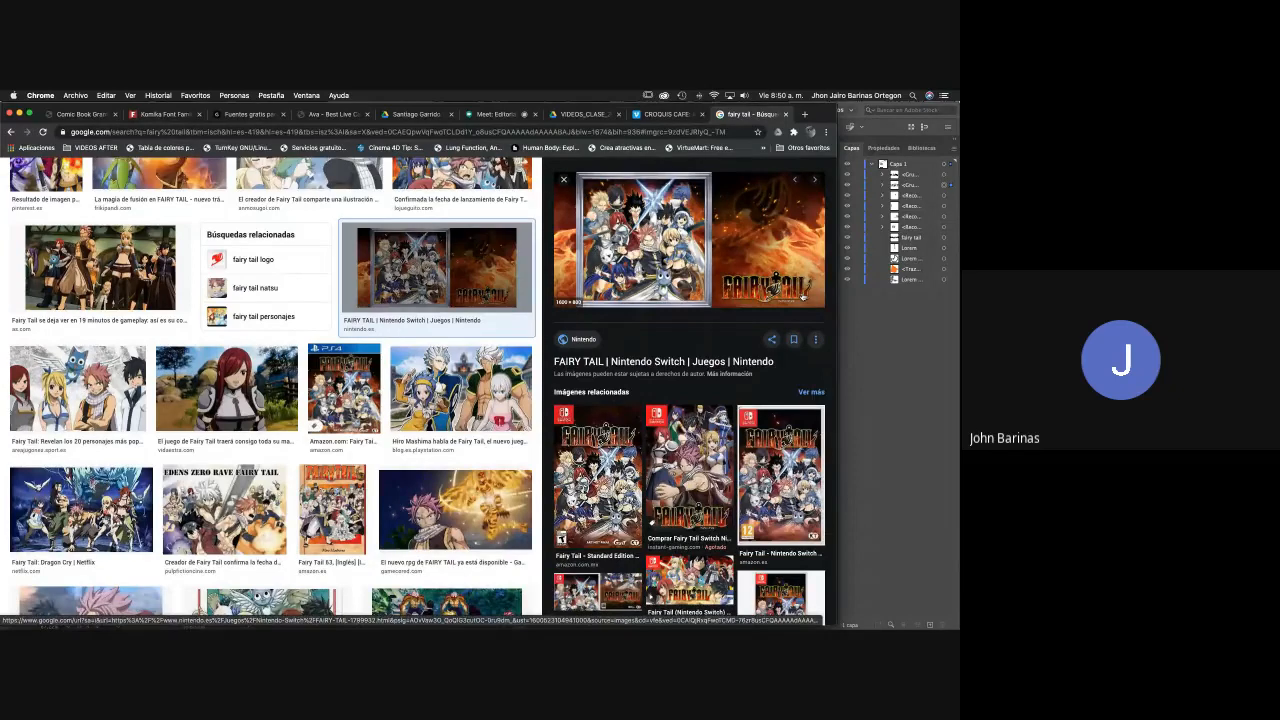
Return to Illustrator, hide the logo's outline group and draw a black rectangle about 23.73 × 8.66 cm over the filled letters.
{"action": "left_click", "coordinate": [897, 312]}
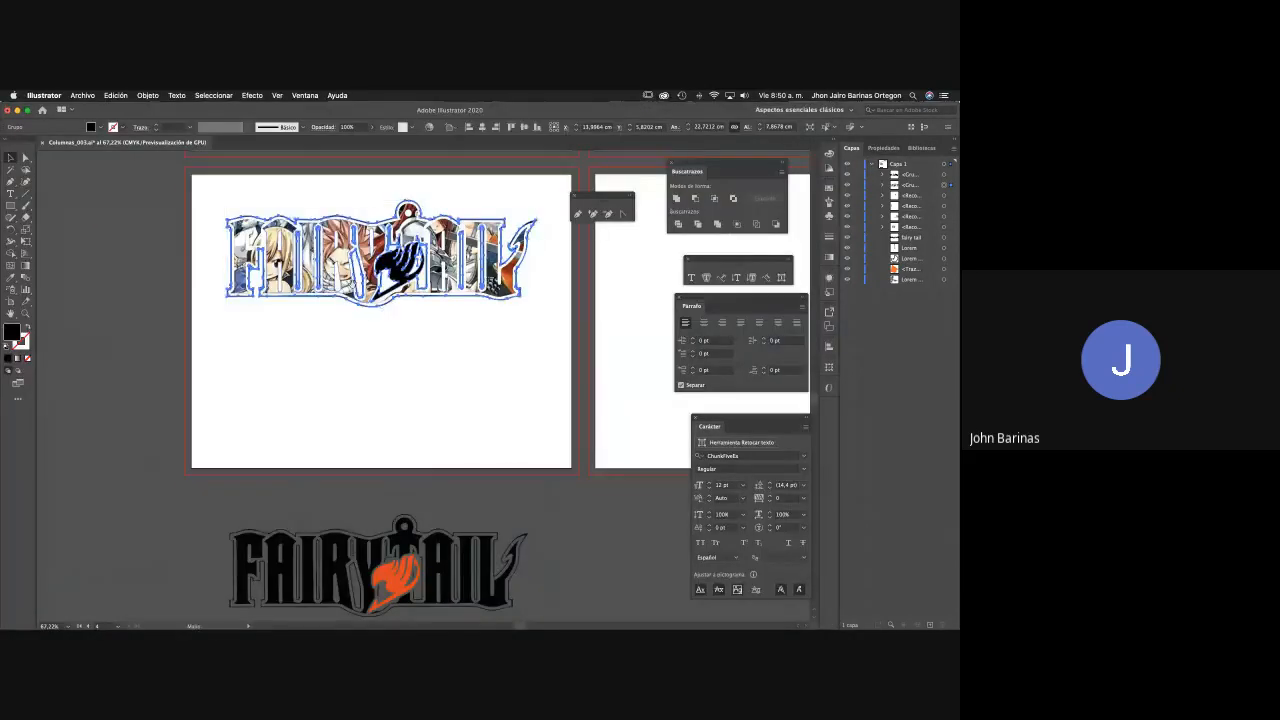
{"action": "left_click_drag", "start_coordinate": [364, 312], "coordinate": [327, 358]}
{"action": "left_click", "coordinate": [330, 338]}
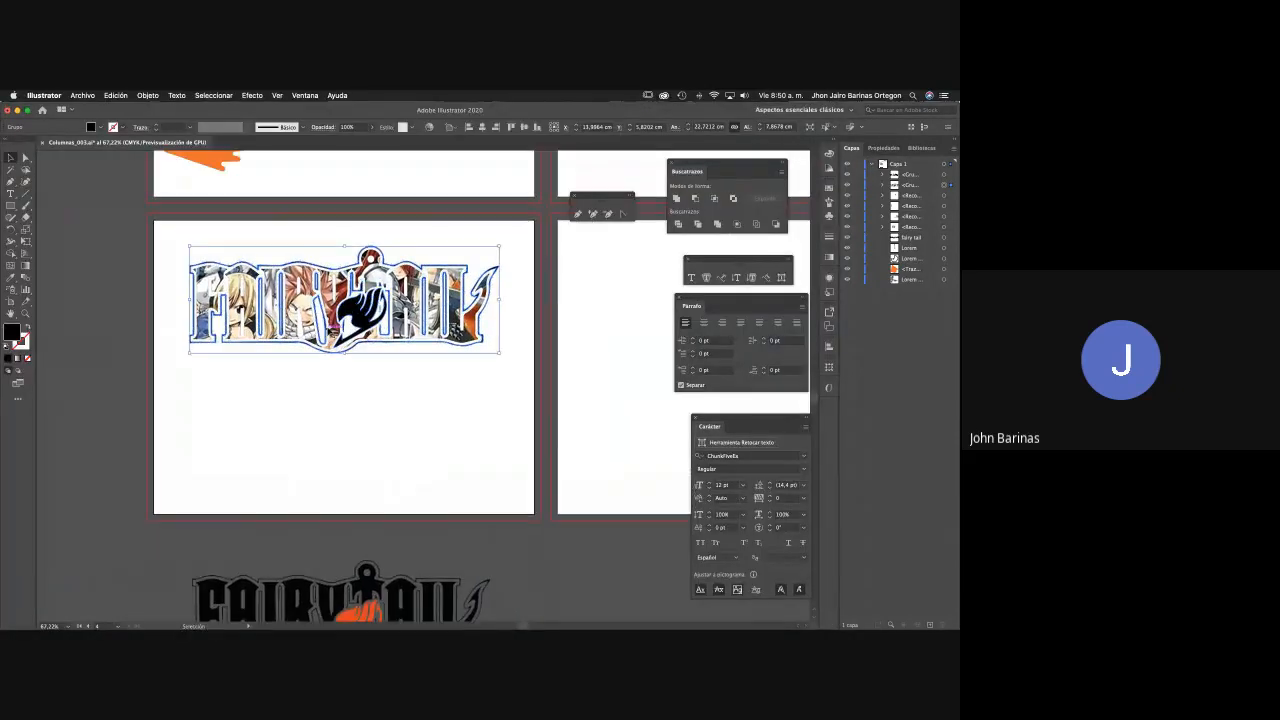
{"action": "left_click", "coordinate": [10, 207]}
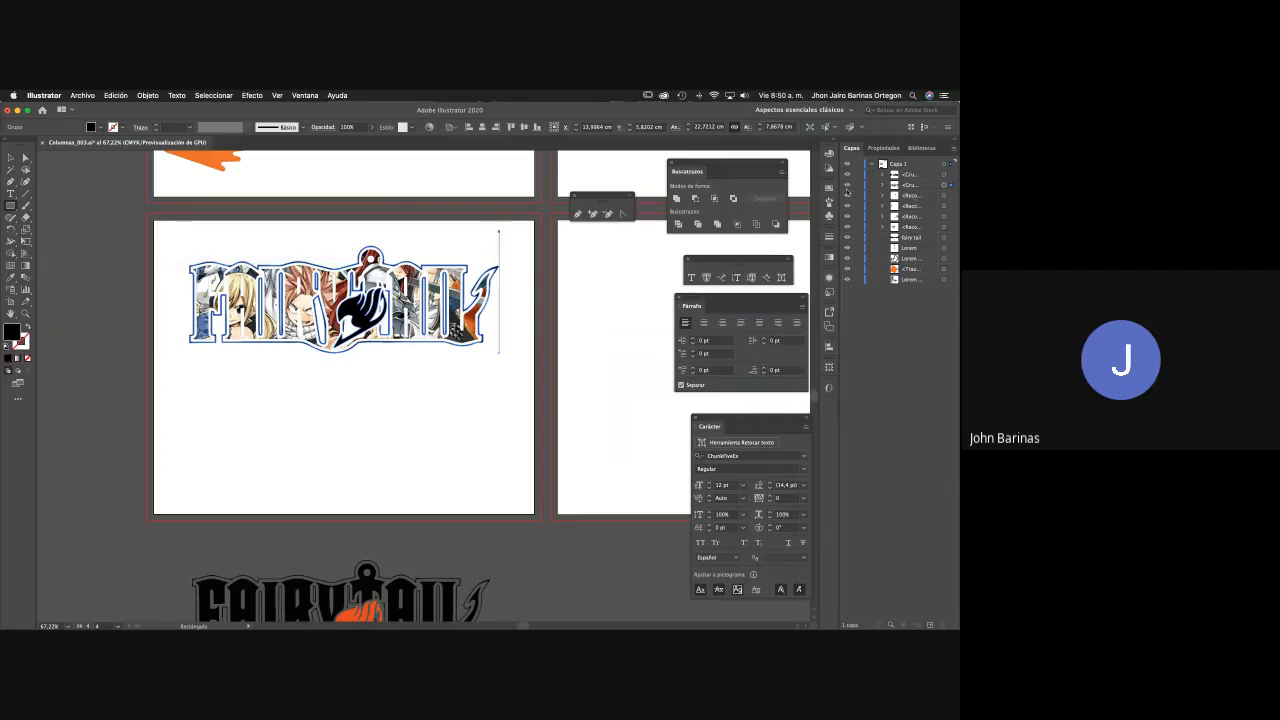
{"action": "left_click", "coordinate": [847, 185]}
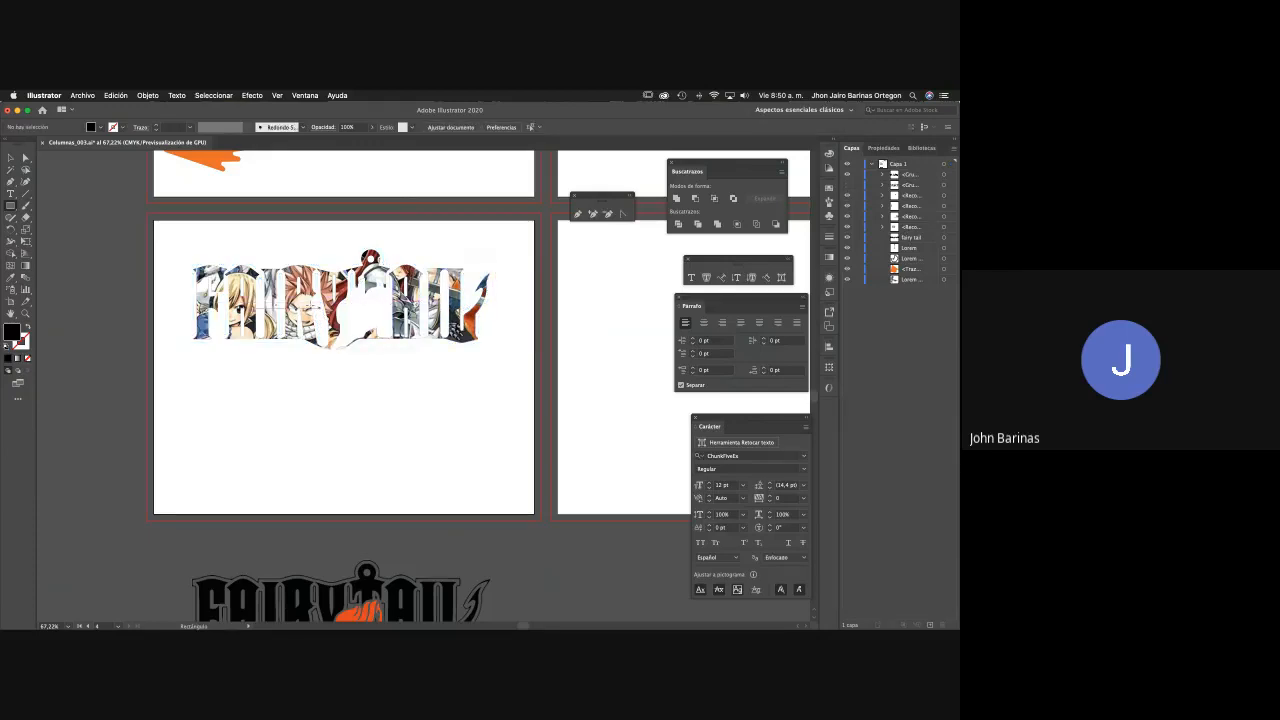
{"action": "left_click_drag", "start_coordinate": [177, 237], "coordinate": [502, 355]}
{"action": "key", "text": "v"}
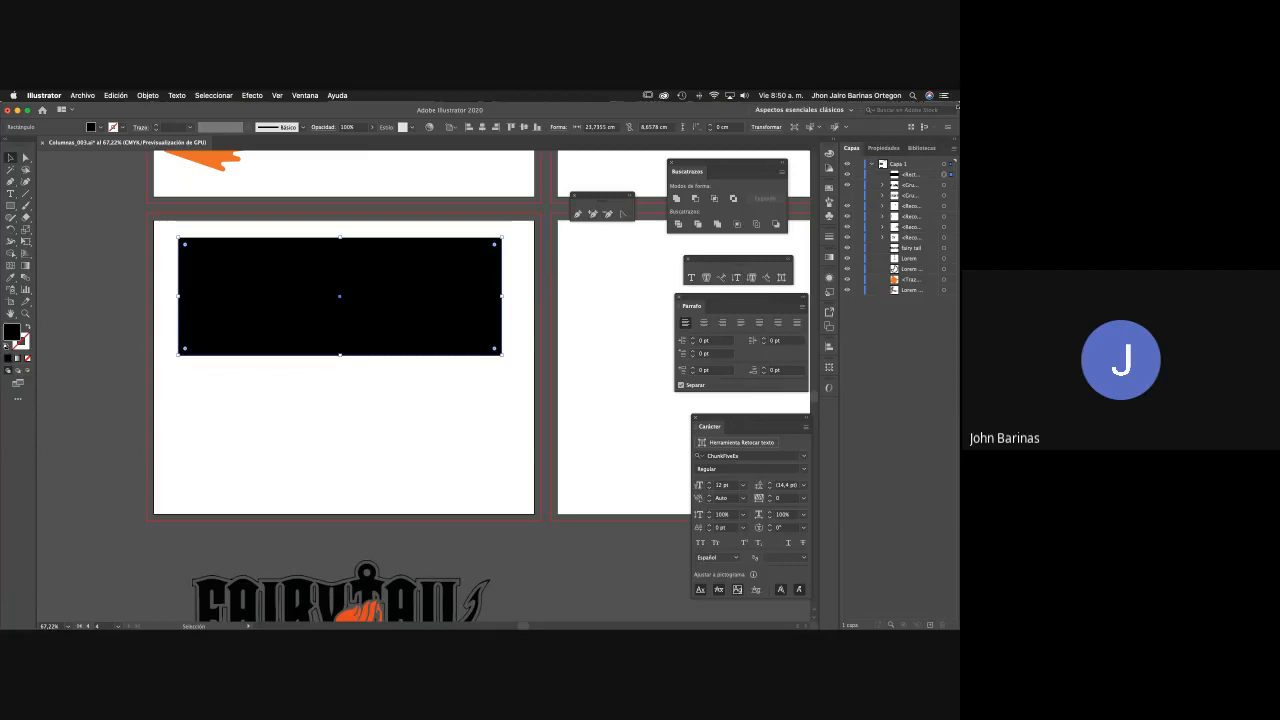
Switch to Chrome, look further through the fairy tail image results and preview the black Fairy Tail logo from 1000marcas.
{"action": "key", "text": "ctrl+Up"}
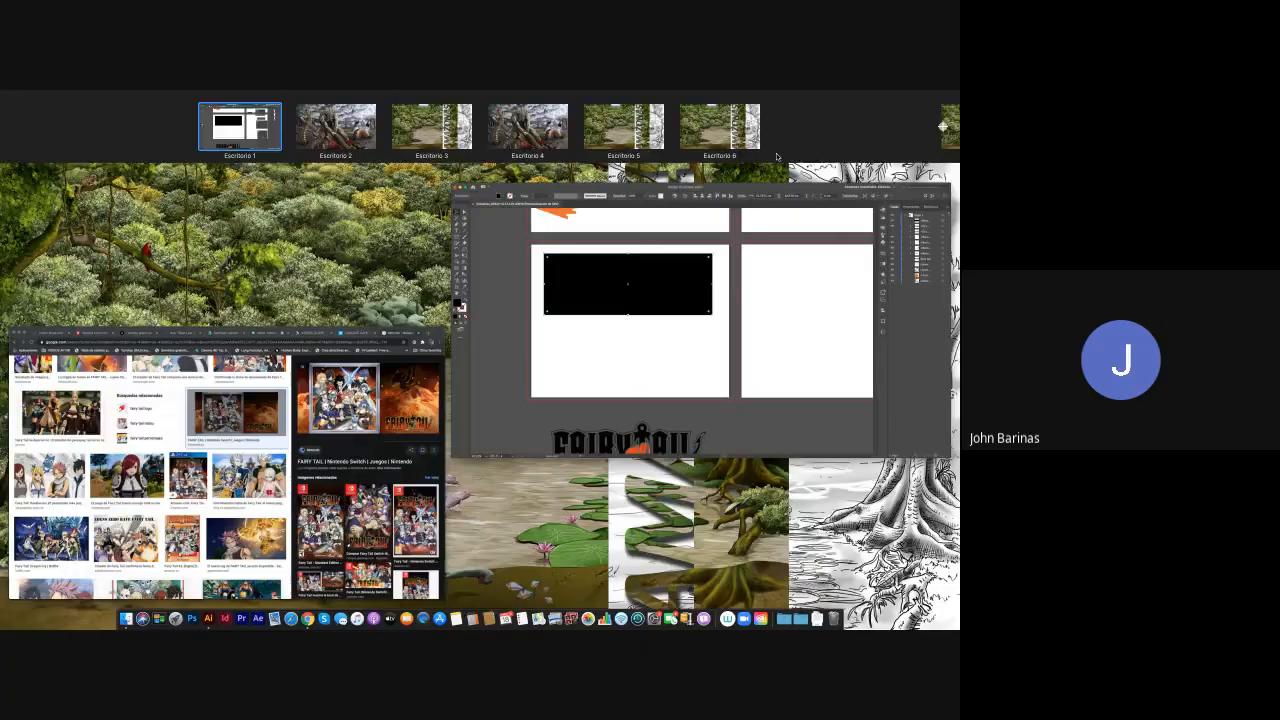
{"action": "left_click", "coordinate": [380, 480]}
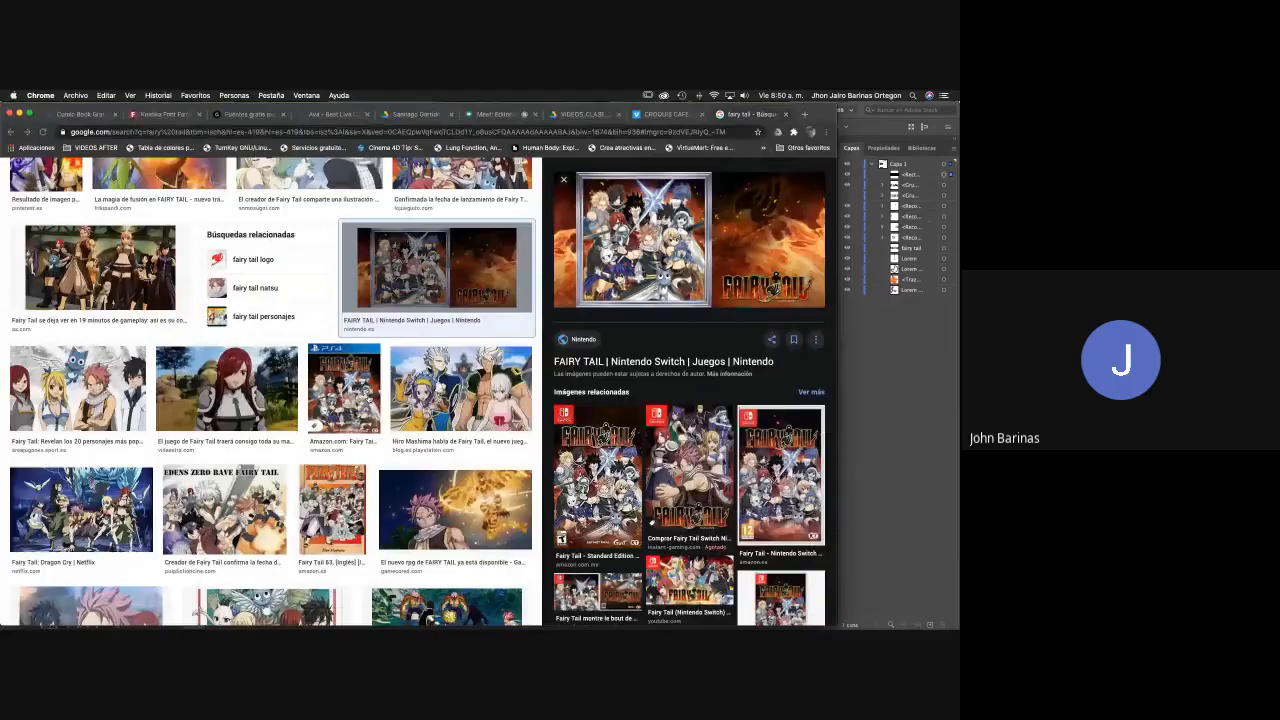
{"action": "scroll", "coordinate": [272, 390], "scroll_direction": "down", "scroll_amount": 10}
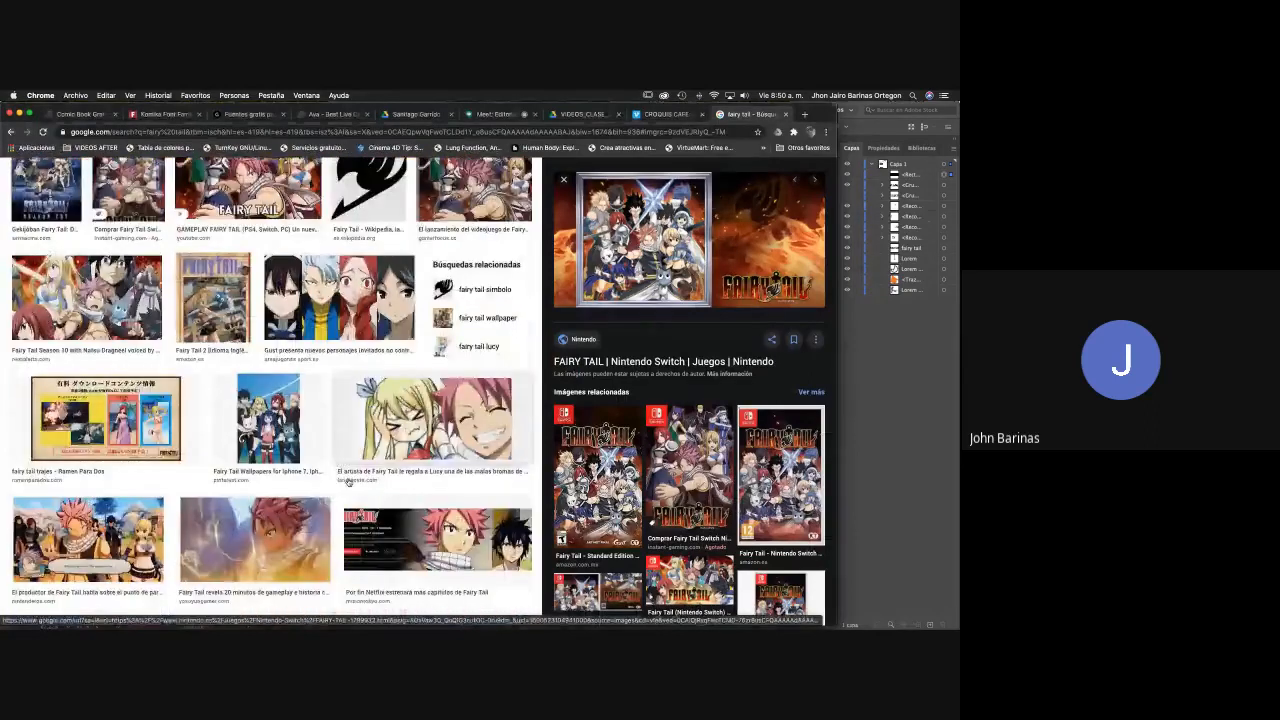
{"action": "scroll", "coordinate": [272, 390], "scroll_direction": "down", "scroll_amount": 5}
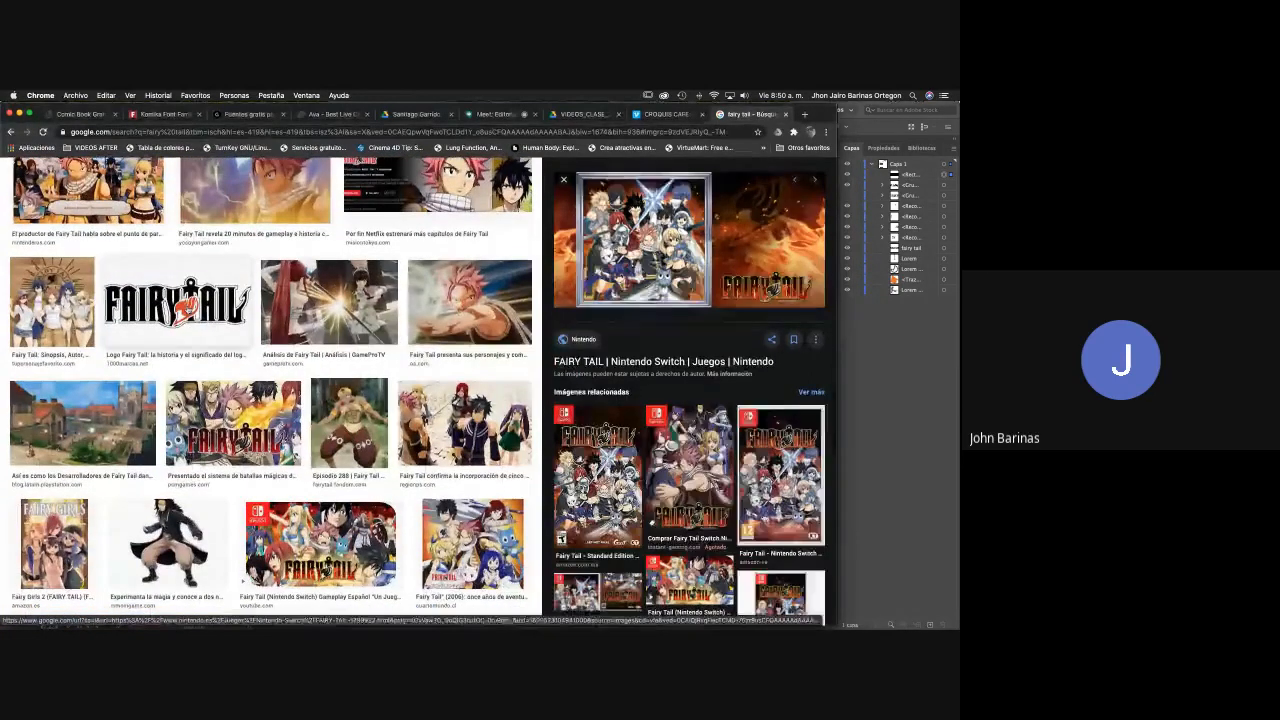
{"action": "left_click", "coordinate": [178, 300]}
{"action": "scroll", "coordinate": [716, 425], "scroll_direction": "down", "scroll_amount": 2}
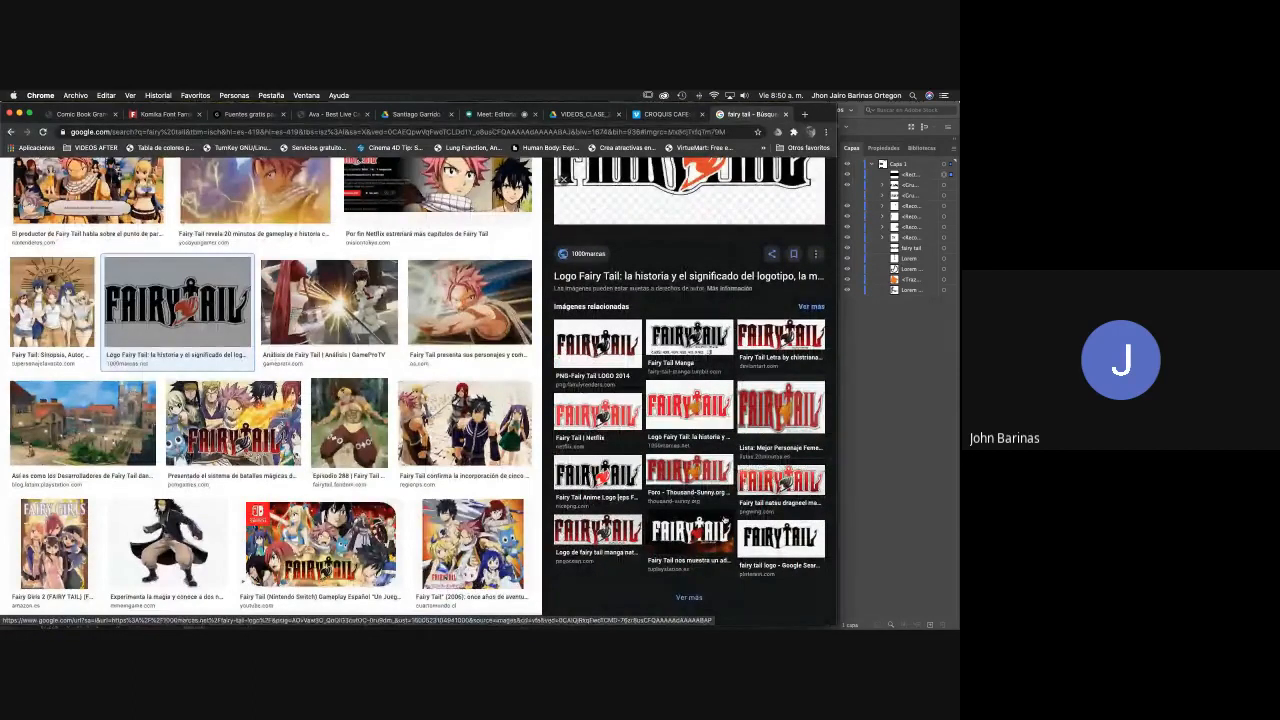
Preview the related red-gradient Fairy Tail logo from DeviantArt and copy the image.
{"action": "left_click", "coordinate": [747, 347]}
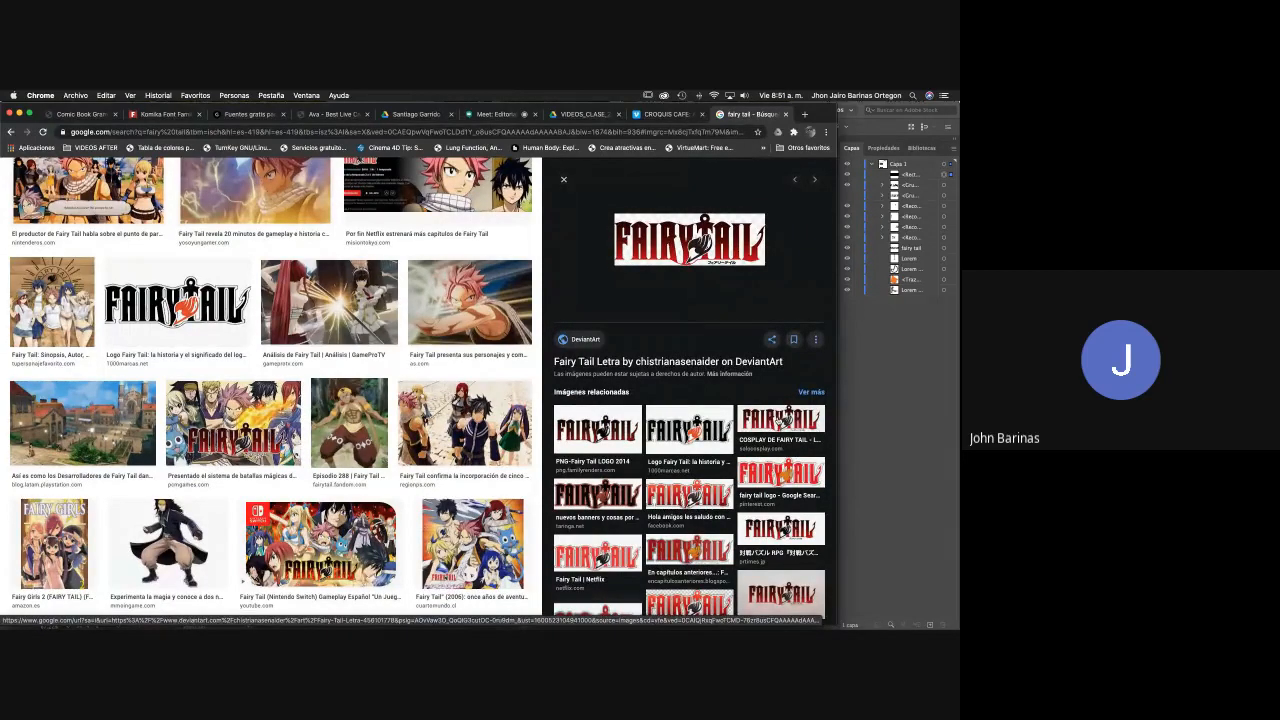
{"action": "scroll", "coordinate": [690, 400], "scroll_direction": "down", "scroll_amount": 2}
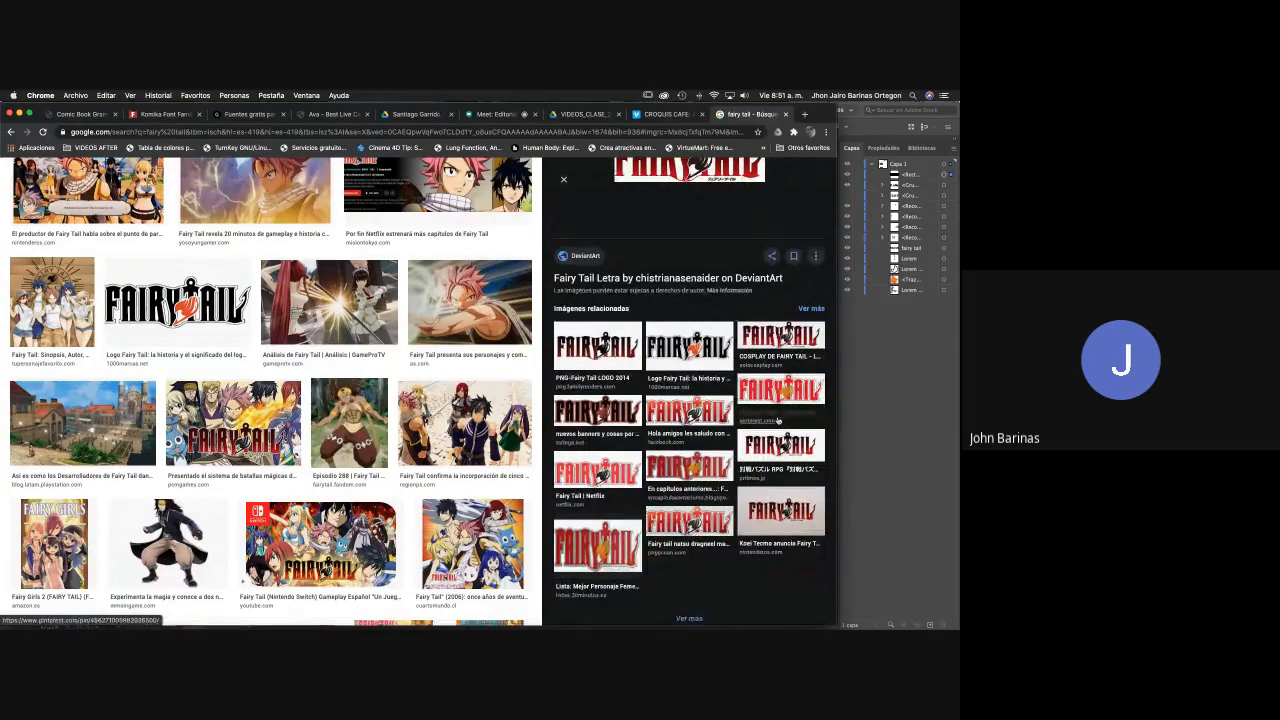
{"action": "scroll", "coordinate": [778, 421], "scroll_direction": "up", "scroll_amount": 2}
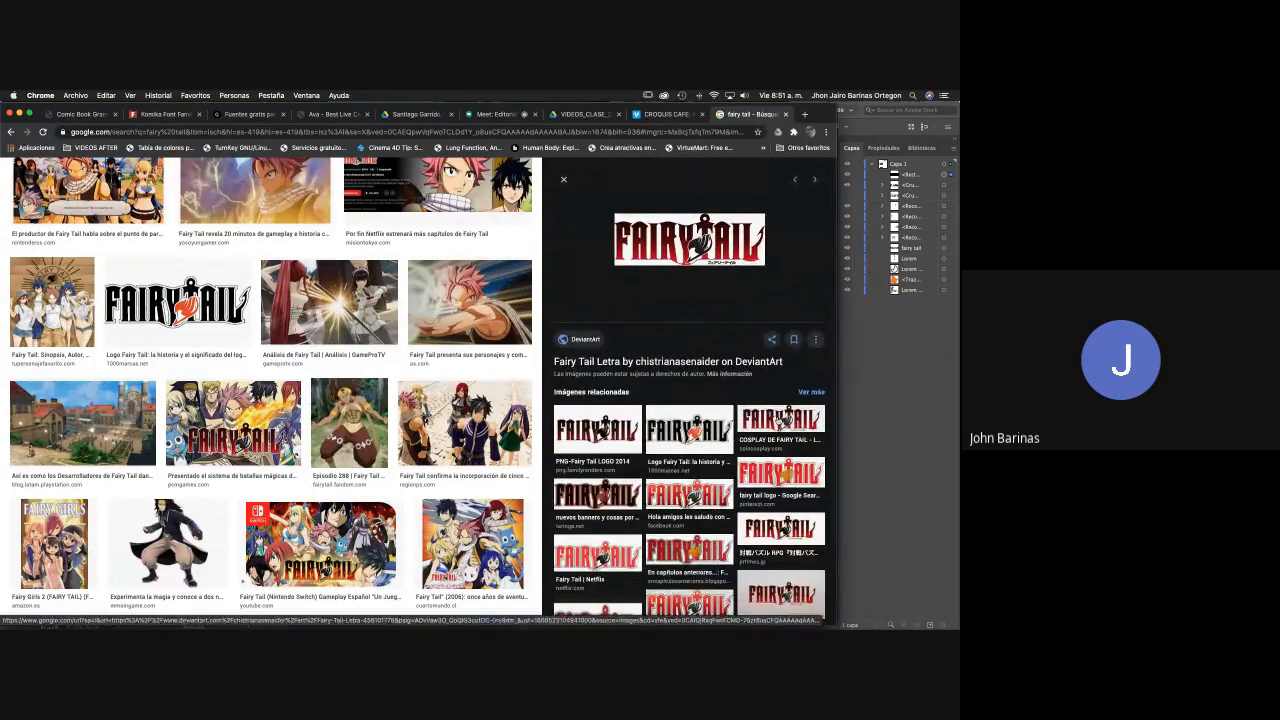
{"action": "right_click", "coordinate": [680, 253]}
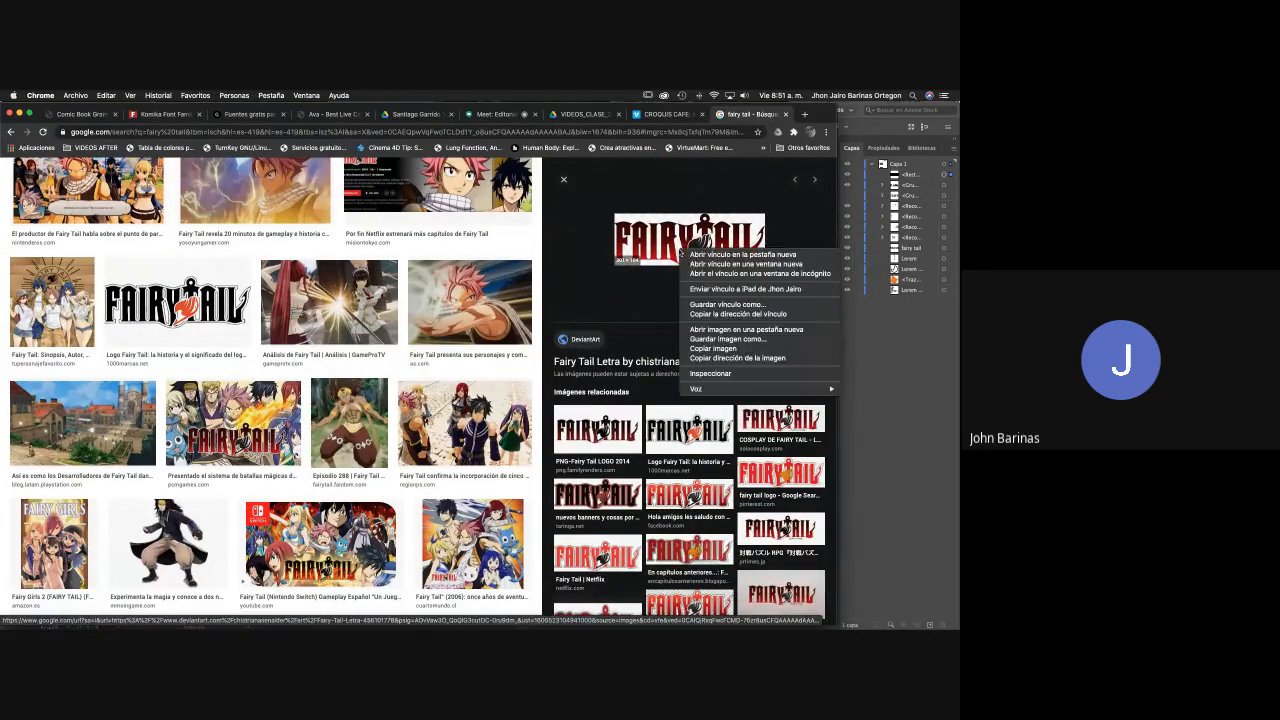
{"action": "left_click", "coordinate": [737, 352]}
Return to Illustrator, paste the copied logo and place it on the artboard below the black rectangle.
{"action": "key", "text": "super+Tab"}
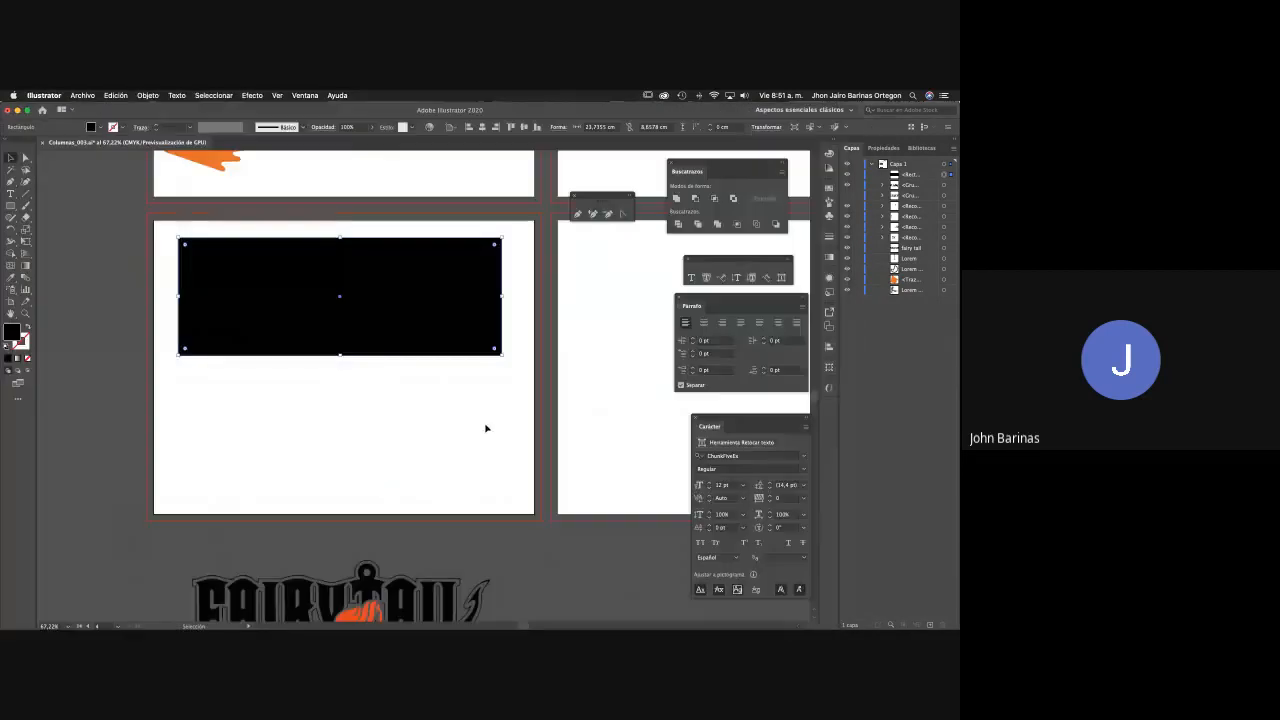
{"action": "key", "text": "super+v"}
{"action": "left_click_drag", "start_coordinate": [458, 410], "coordinate": [411, 465]}
{"action": "key", "text": "z"}
{"action": "left_click_drag", "start_coordinate": [313, 465], "coordinate": [381, 468]}
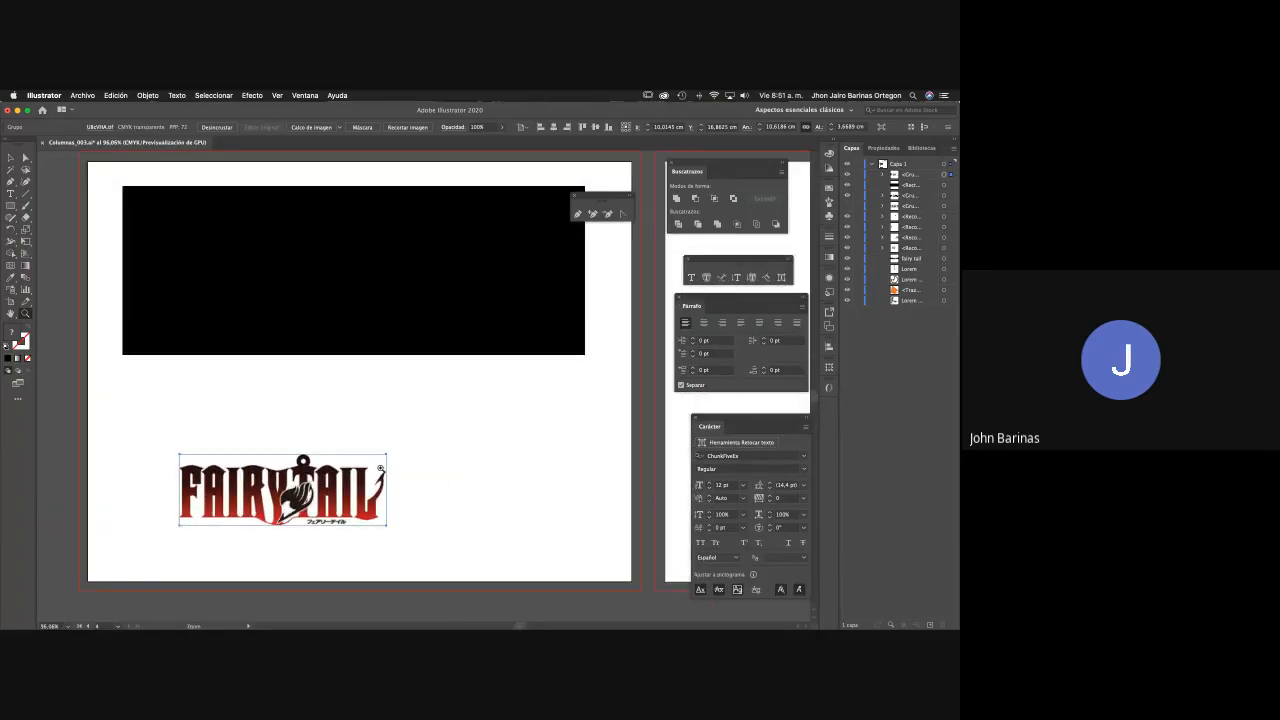
Fill the black rectangle with the default white-to-black gradient and place the Gradient panel below it, beside the pasted logo.
{"action": "key", "text": "v"}
{"action": "left_click", "coordinate": [414, 307]}
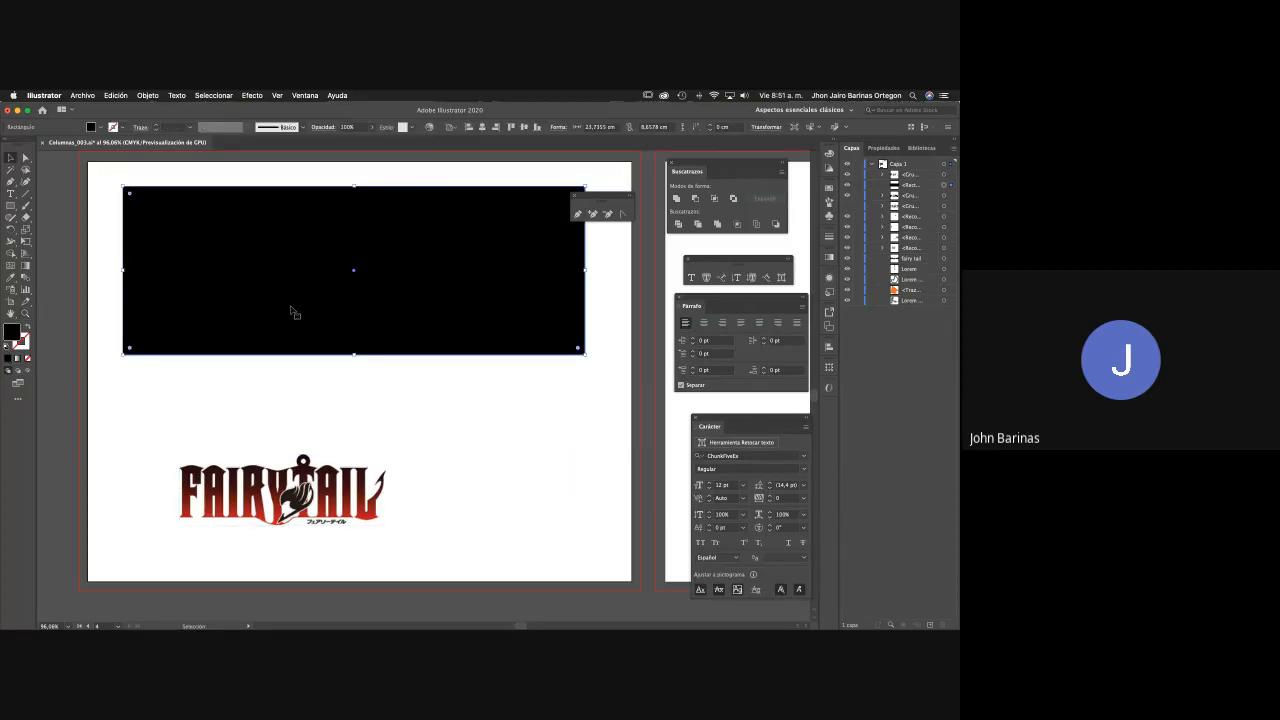
{"action": "left_click", "coordinate": [17, 358]}
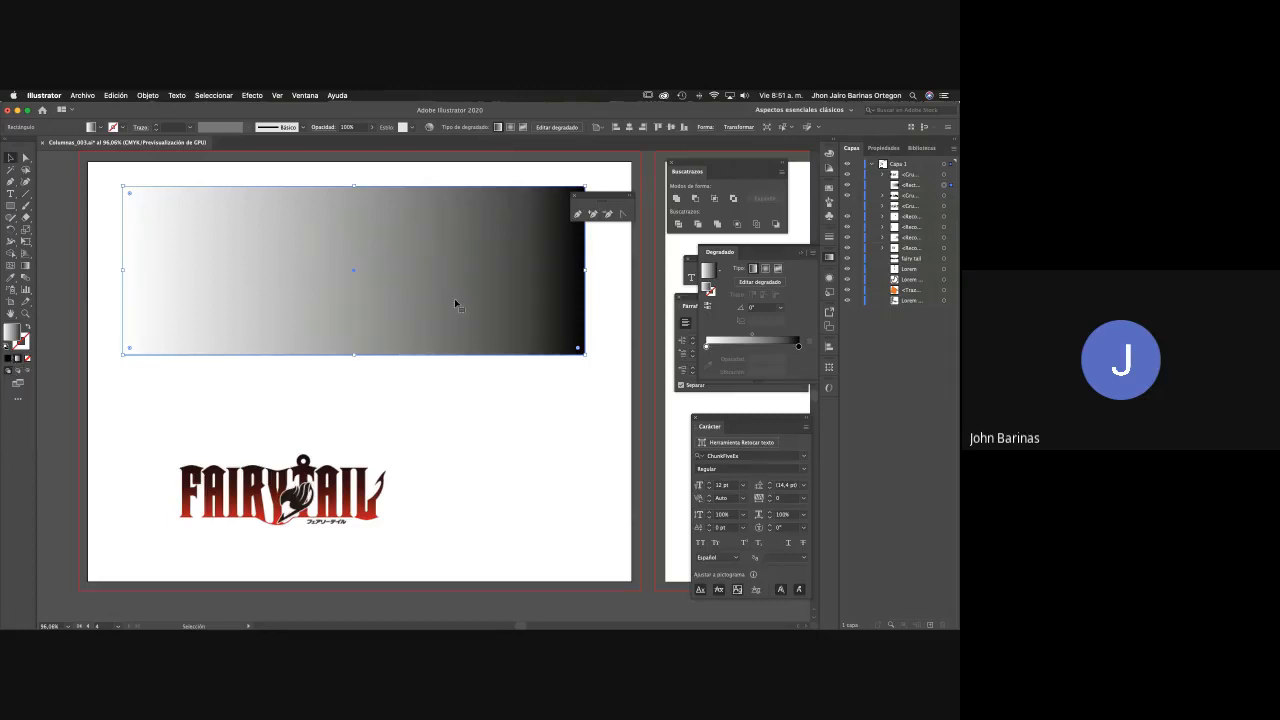
{"action": "left_click_drag", "start_coordinate": [715, 254], "coordinate": [490, 392]}
{"action": "scroll", "coordinate": [507, 399], "scroll_direction": "up", "scroll_amount": 3}
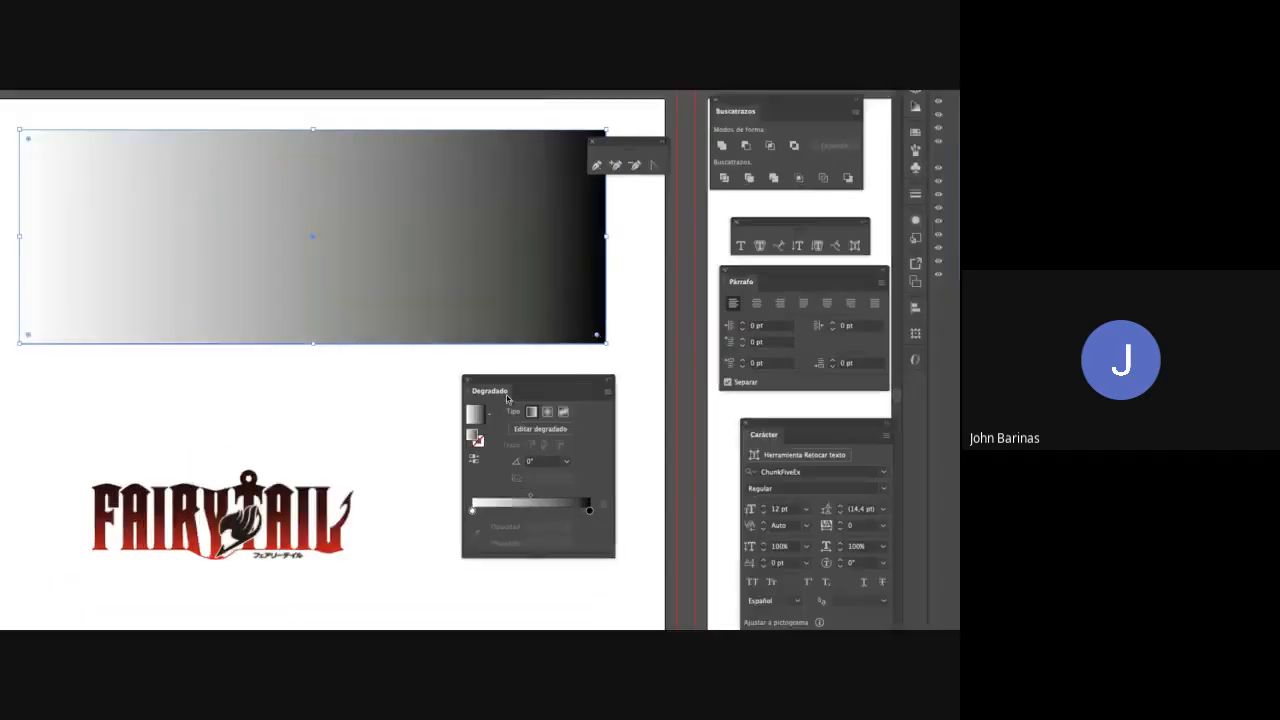
{"action": "scroll", "coordinate": [507, 399], "scroll_direction": "down", "scroll_amount": 3}
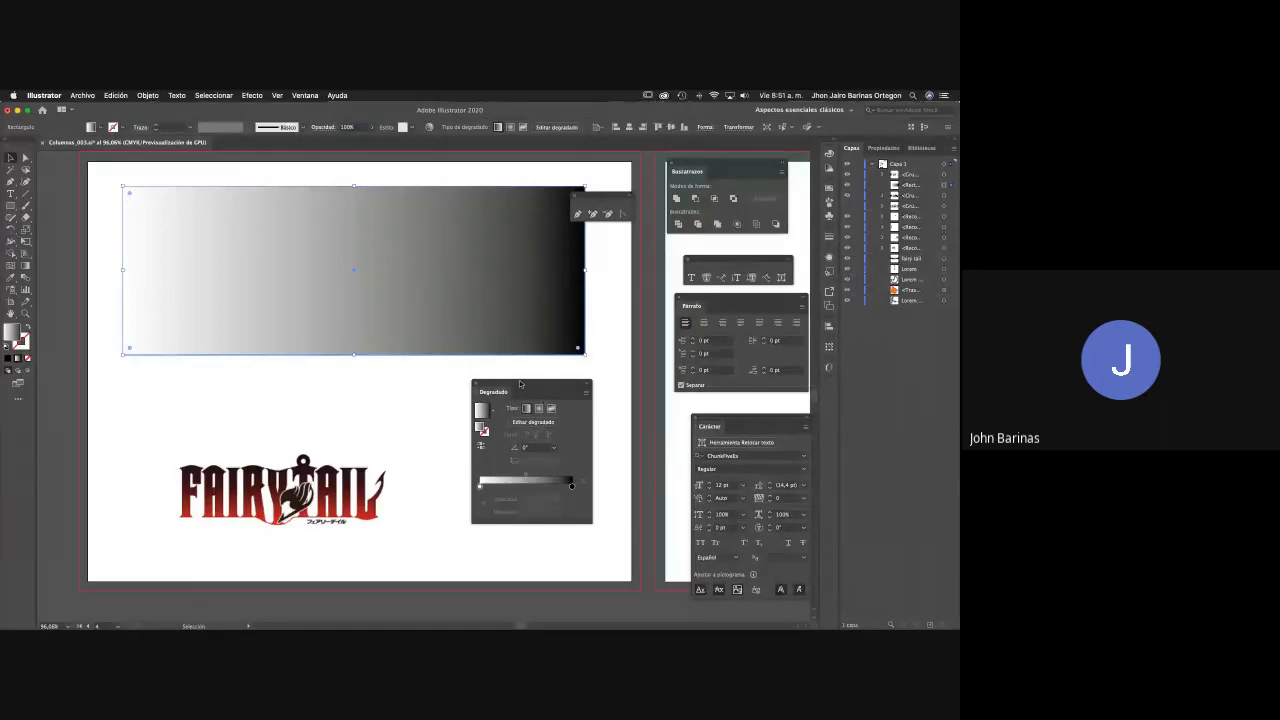
{"action": "left_click_drag", "start_coordinate": [522, 385], "coordinate": [490, 382]}
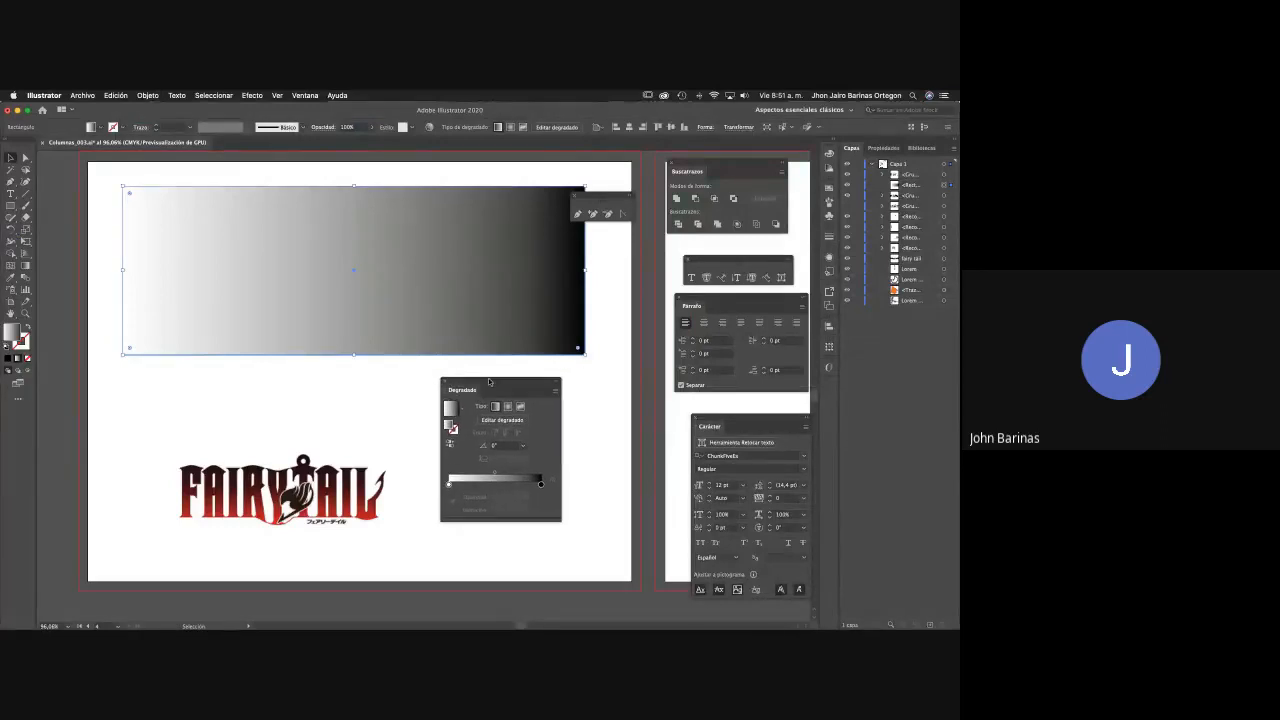
Check the rectangle's gradient line with the Gradient tool, and close and reopen the Gradient panel.
{"action": "left_click", "coordinate": [25, 266]}
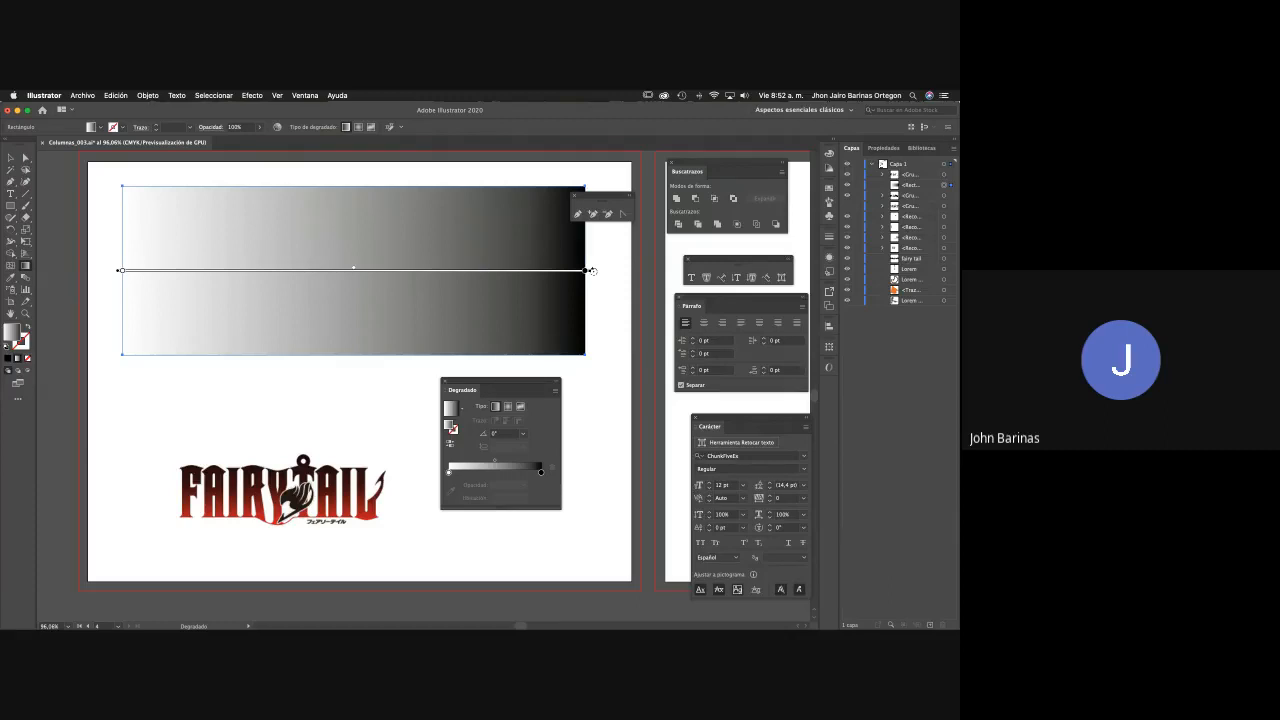
{"action": "key", "text": "v"}
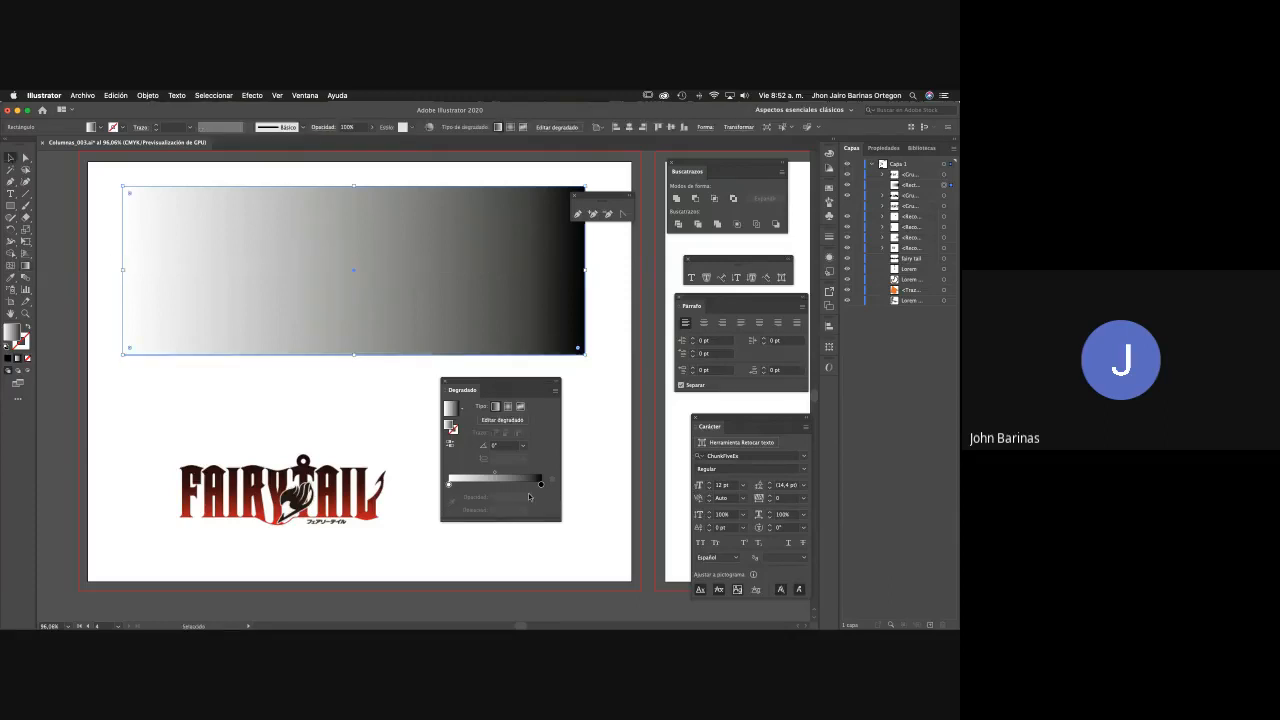
{"action": "mouse_move", "coordinate": [473, 390]}
{"action": "left_mouse_down"}
{"action": "mouse_move", "coordinate": [567, 410]}
{"action": "mouse_move", "coordinate": [505, 414]}
{"action": "mouse_move", "coordinate": [465, 388]}
{"action": "left_mouse_up"}
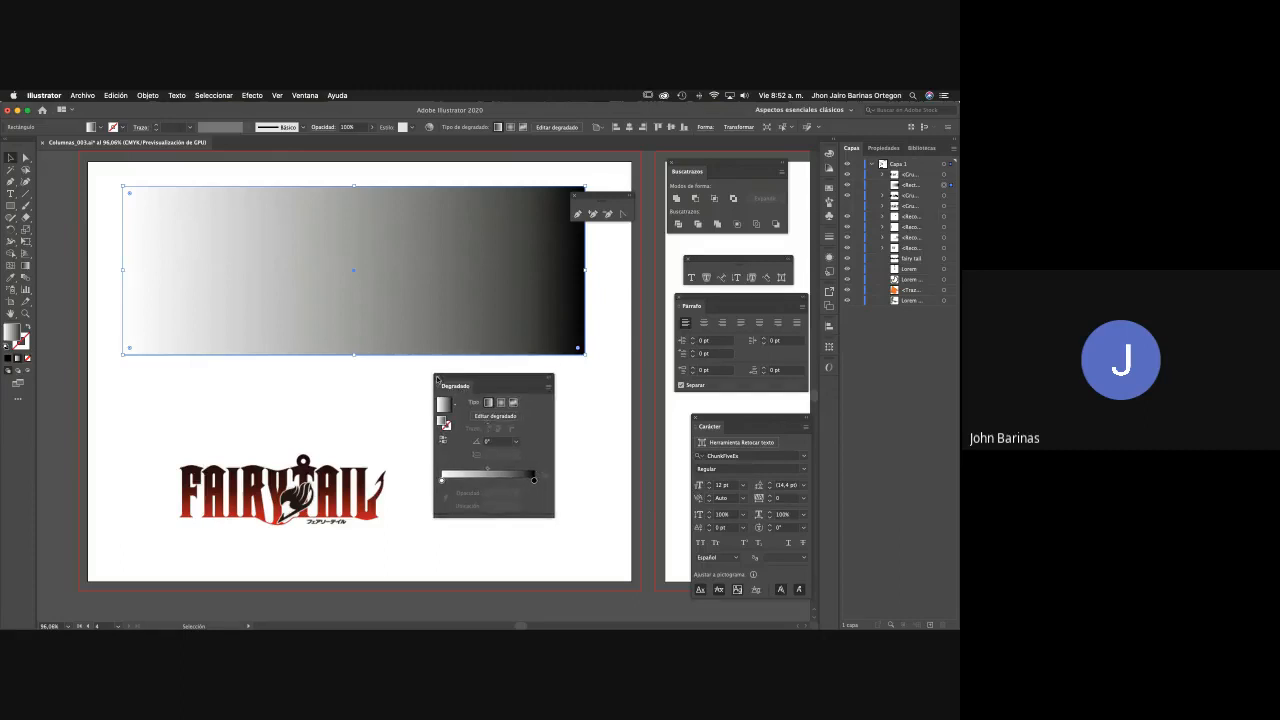
{"action": "left_click", "coordinate": [436, 378]}
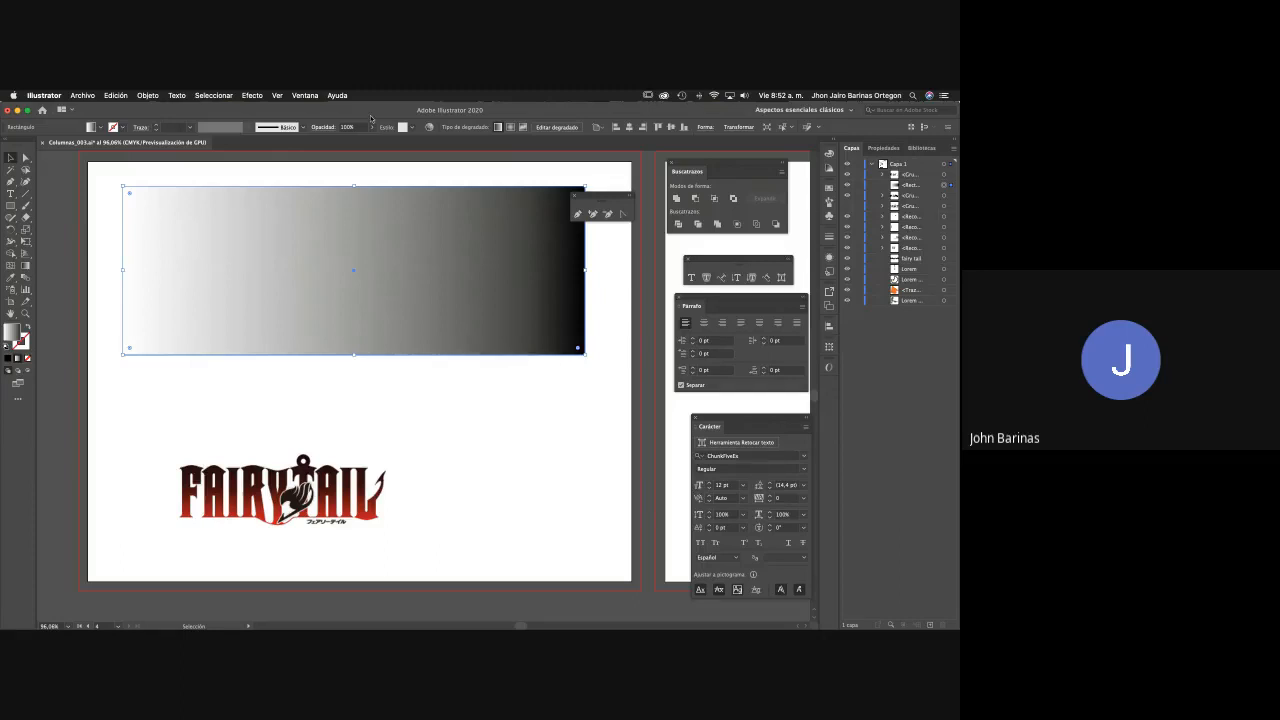
{"action": "left_click", "coordinate": [305, 96]}
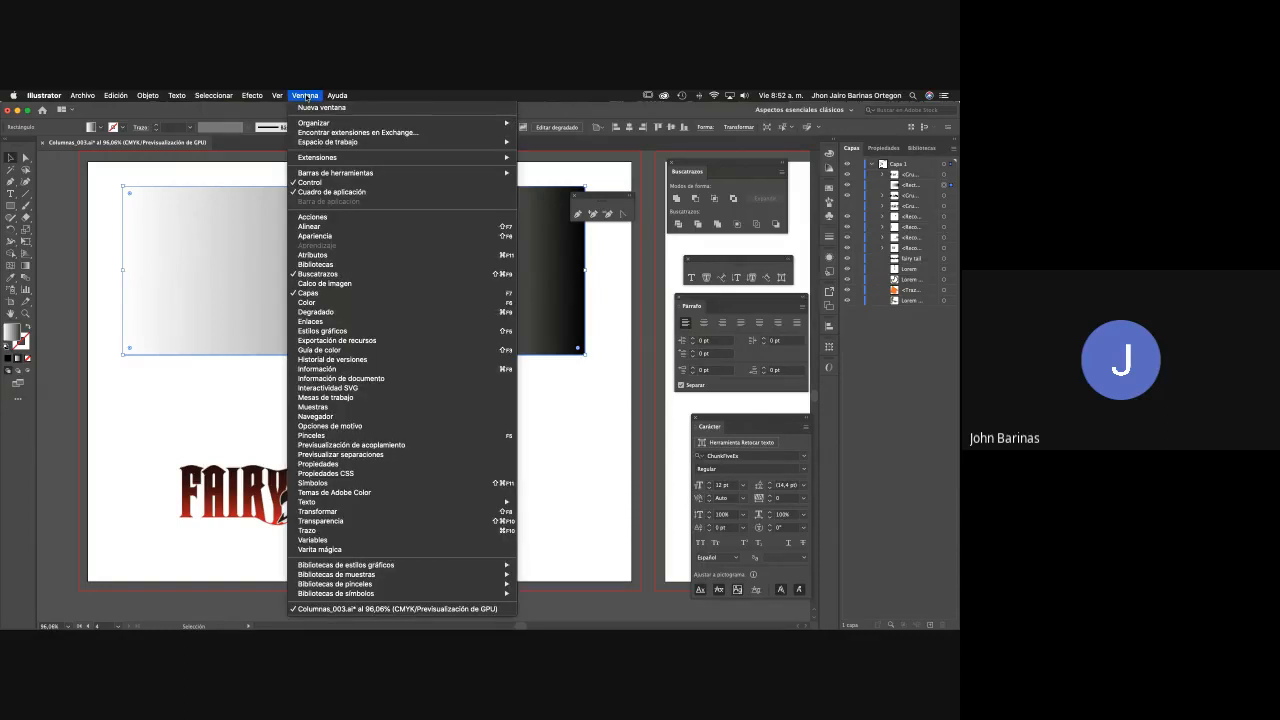
{"action": "left_click", "coordinate": [316, 313]}
{"action": "left_click_drag", "start_coordinate": [484, 376], "coordinate": [491, 369]}
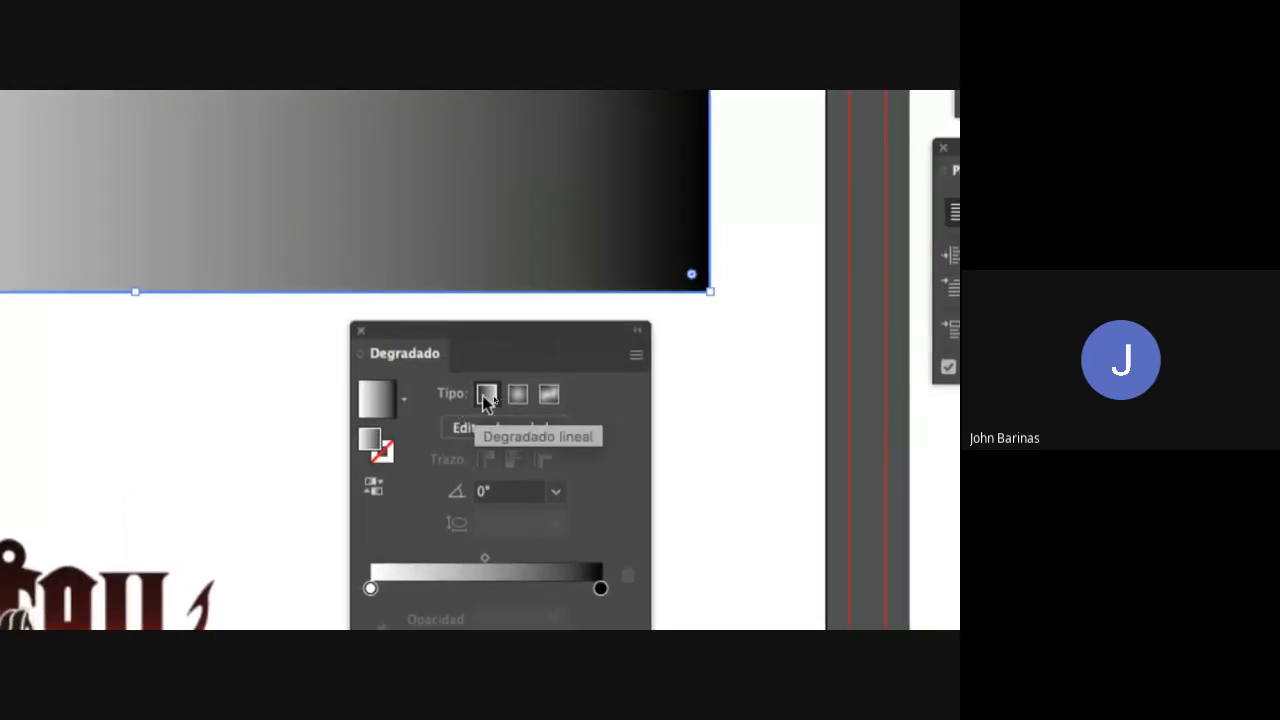
Try a radial gradient and a freeform points gradient on the rectangle, moving the orange, gray and black points inward.
{"action": "left_click", "coordinate": [517, 395]}
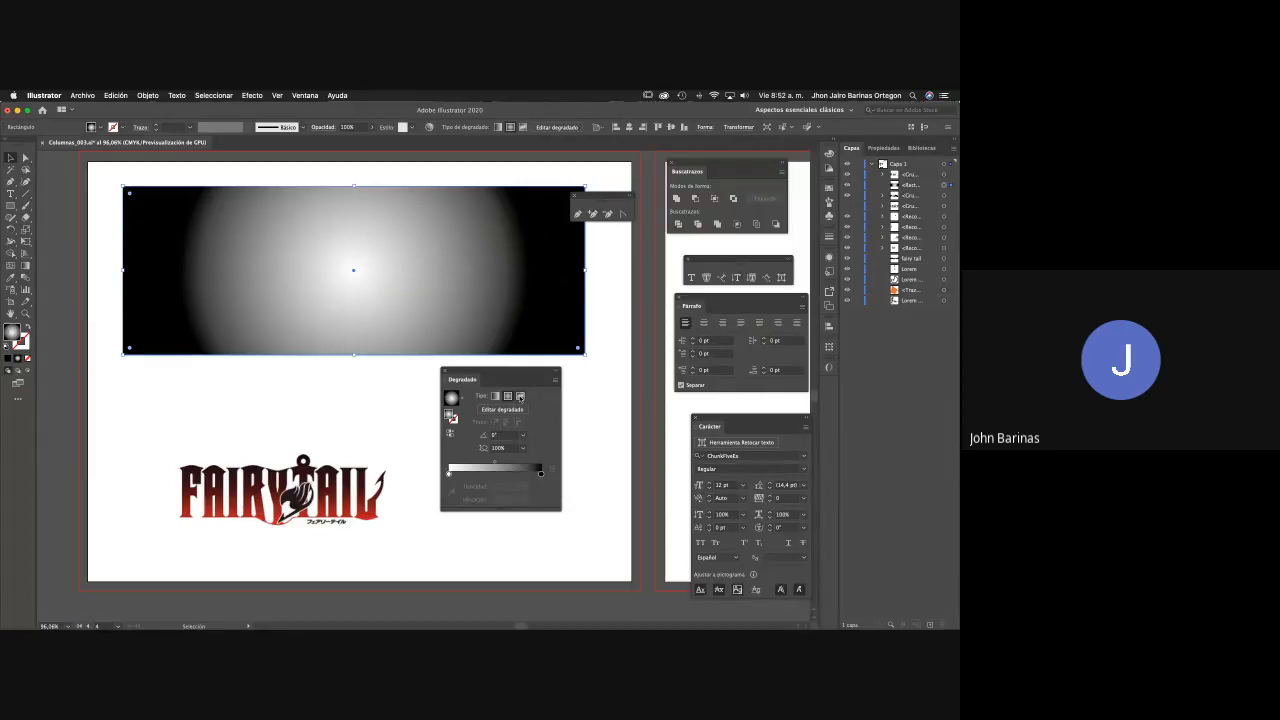
{"action": "left_click", "coordinate": [520, 397]}
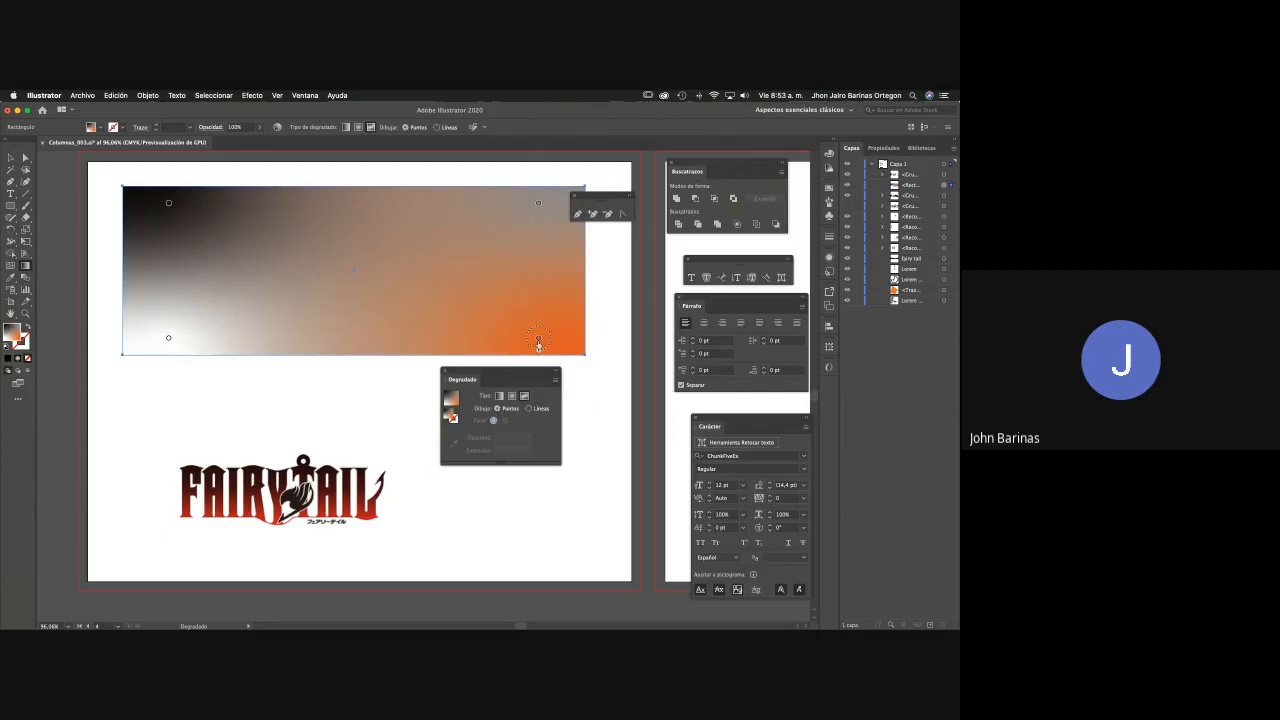
{"action": "left_click_drag", "start_coordinate": [535, 337], "coordinate": [401, 266]}
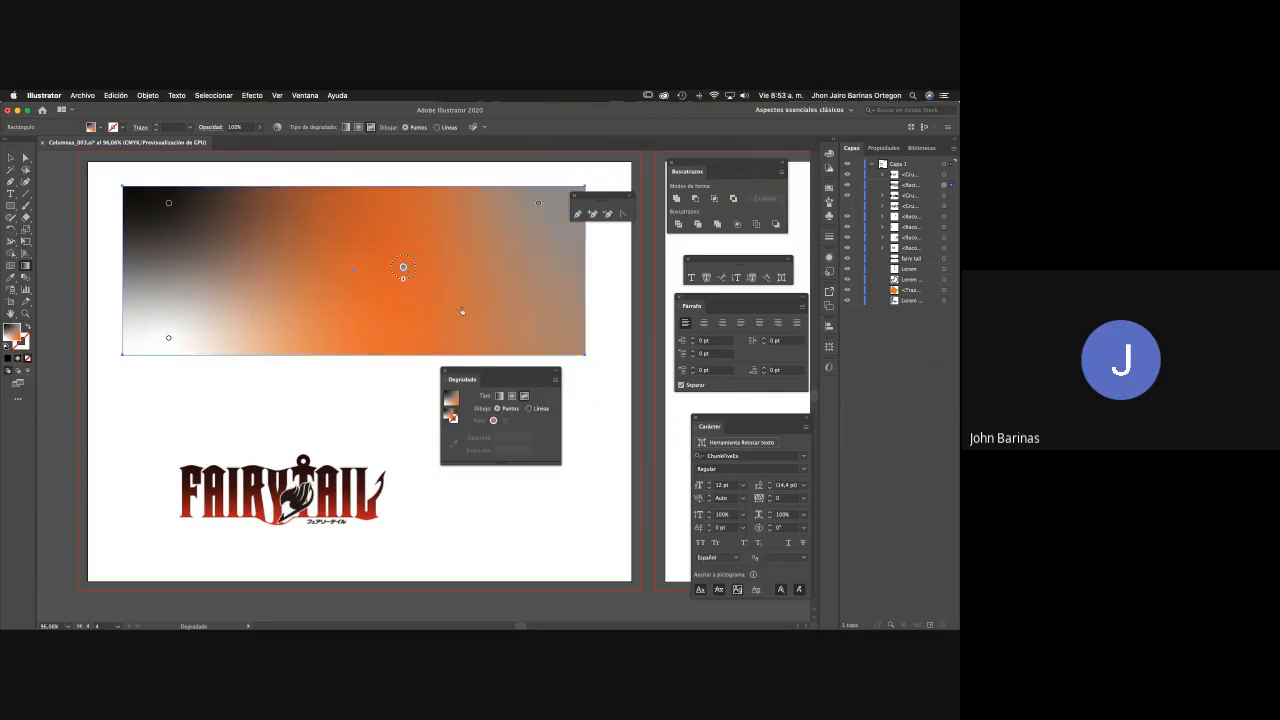
{"action": "left_click_drag", "start_coordinate": [538, 207], "coordinate": [548, 290]}
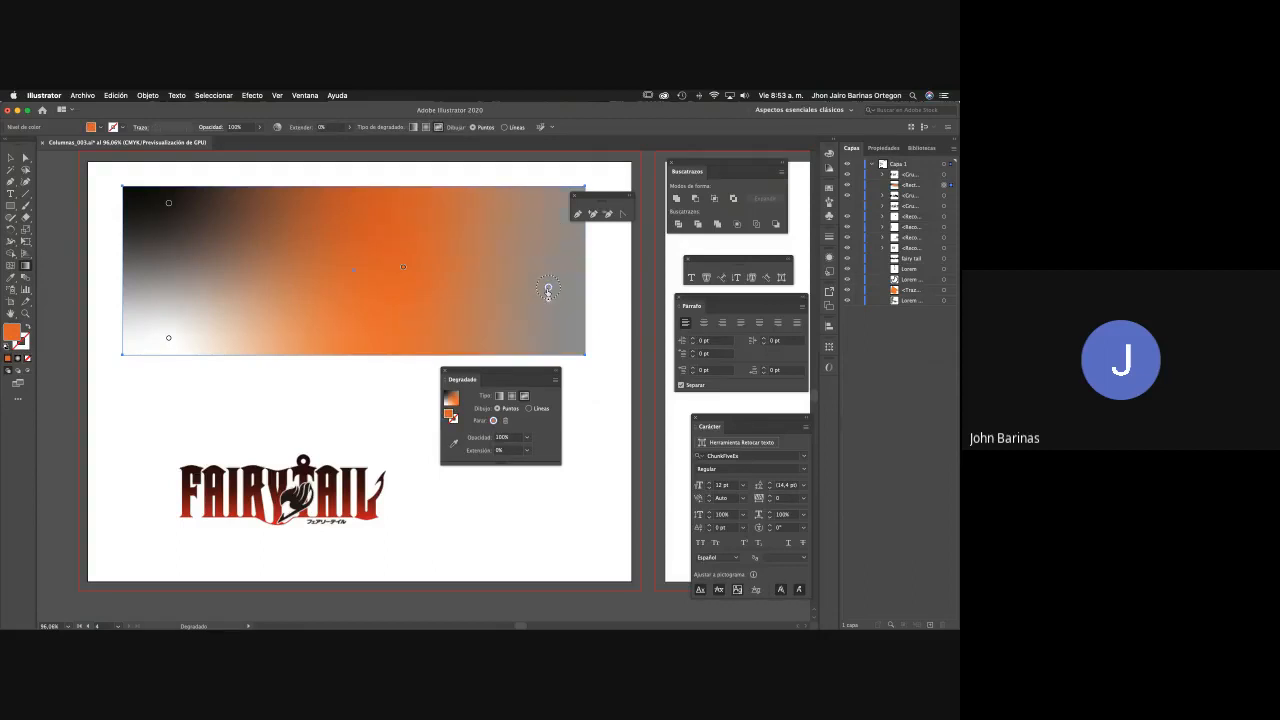
{"action": "left_click_drag", "start_coordinate": [170, 205], "coordinate": [272, 271]}
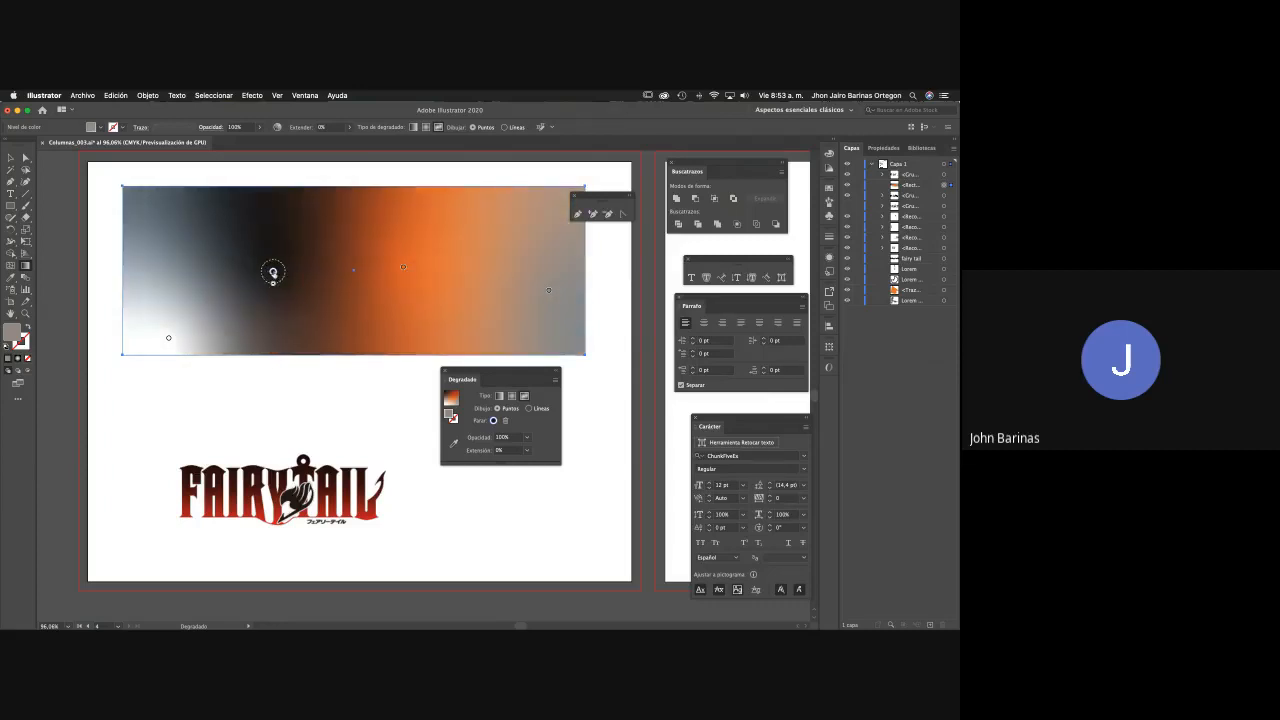
Try a different arrangement of the freeform gradient by shifting its orange point upward and its gray and white points inward.
{"action": "left_click", "coordinate": [403, 267]}
{"action": "left_click_drag", "start_coordinate": [403, 267], "coordinate": [456, 223]}
{"action": "left_click_drag", "start_coordinate": [548, 293], "coordinate": [466, 289]}
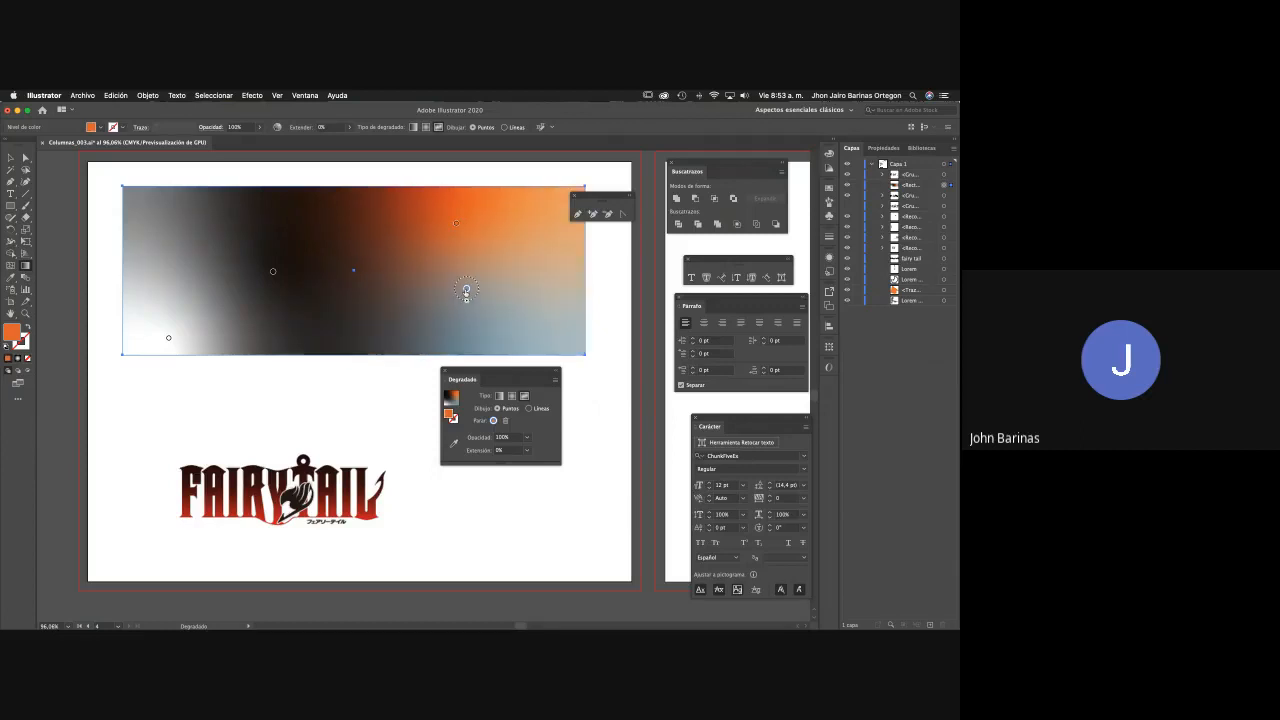
{"action": "left_click_drag", "start_coordinate": [168, 337], "coordinate": [217, 323]}
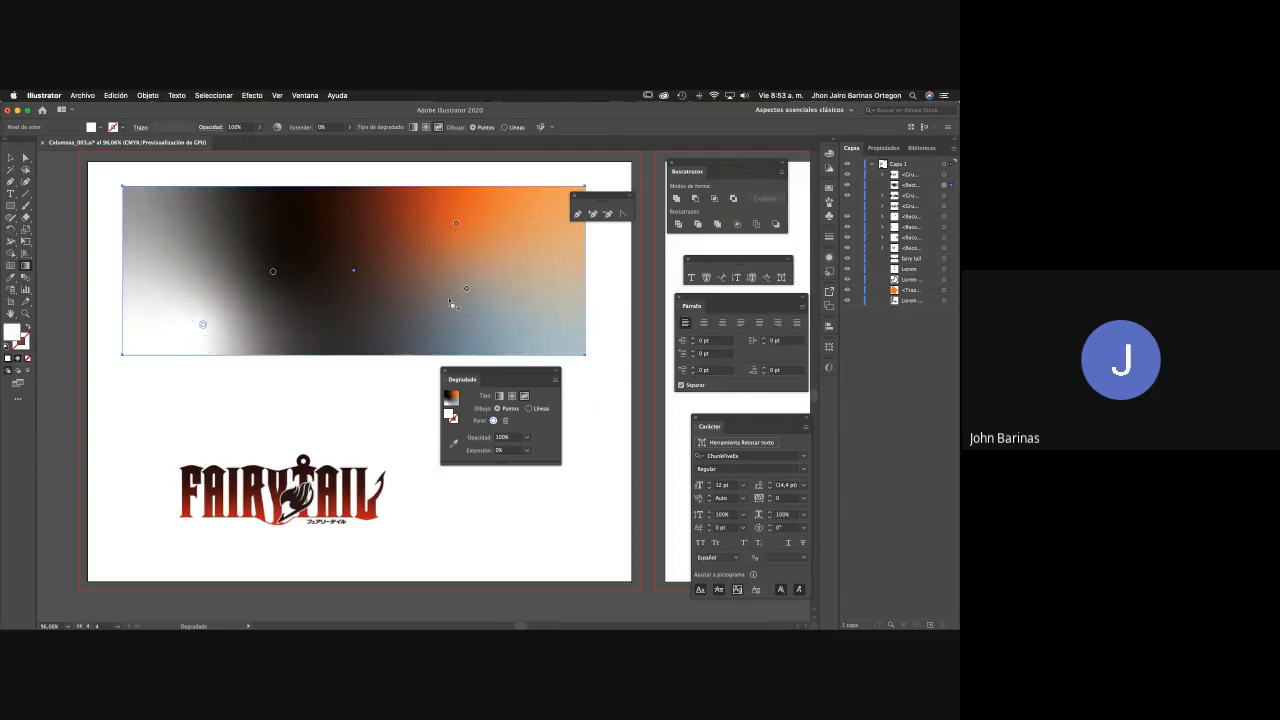
Try shifting the freeform gradient's orange point and widening the spread of its gray point.
{"action": "left_click", "coordinate": [456, 224]}
{"action": "left_click_drag", "start_coordinate": [456, 226], "coordinate": [483, 274]}
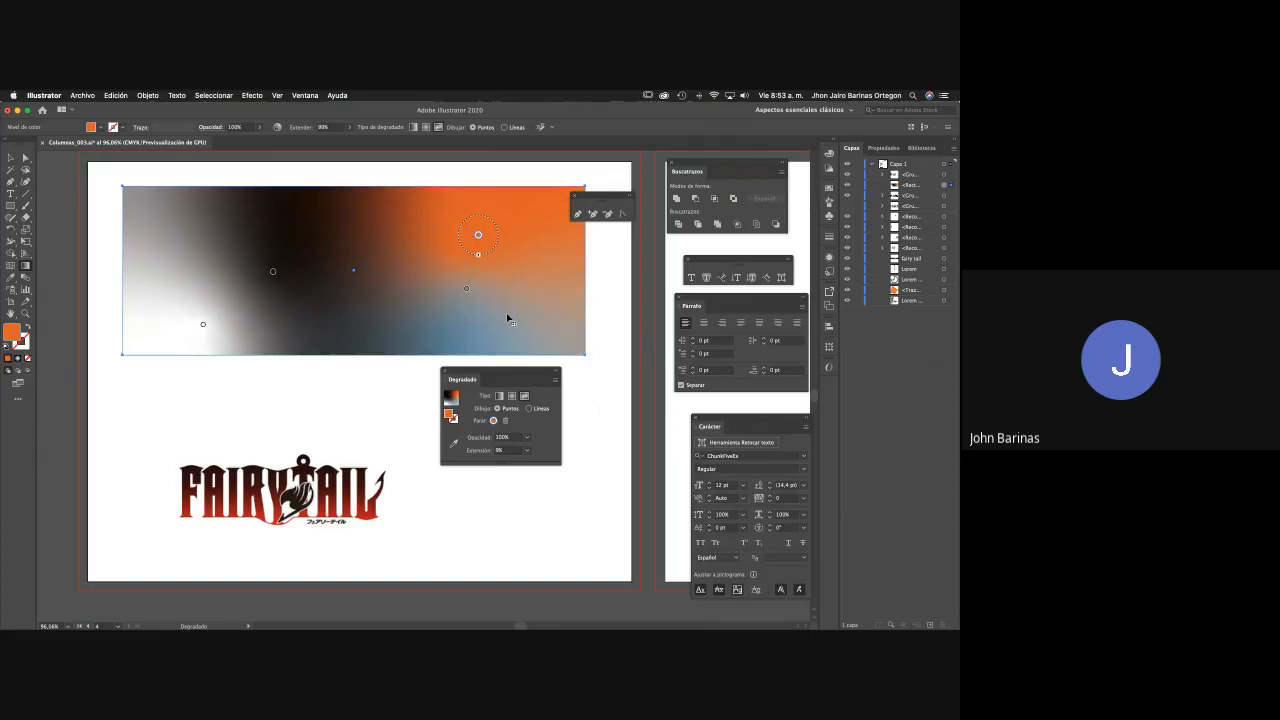
{"action": "left_click", "coordinate": [467, 289]}
{"action": "left_click", "coordinate": [467, 289]}
{"action": "left_click", "coordinate": [467, 291]}
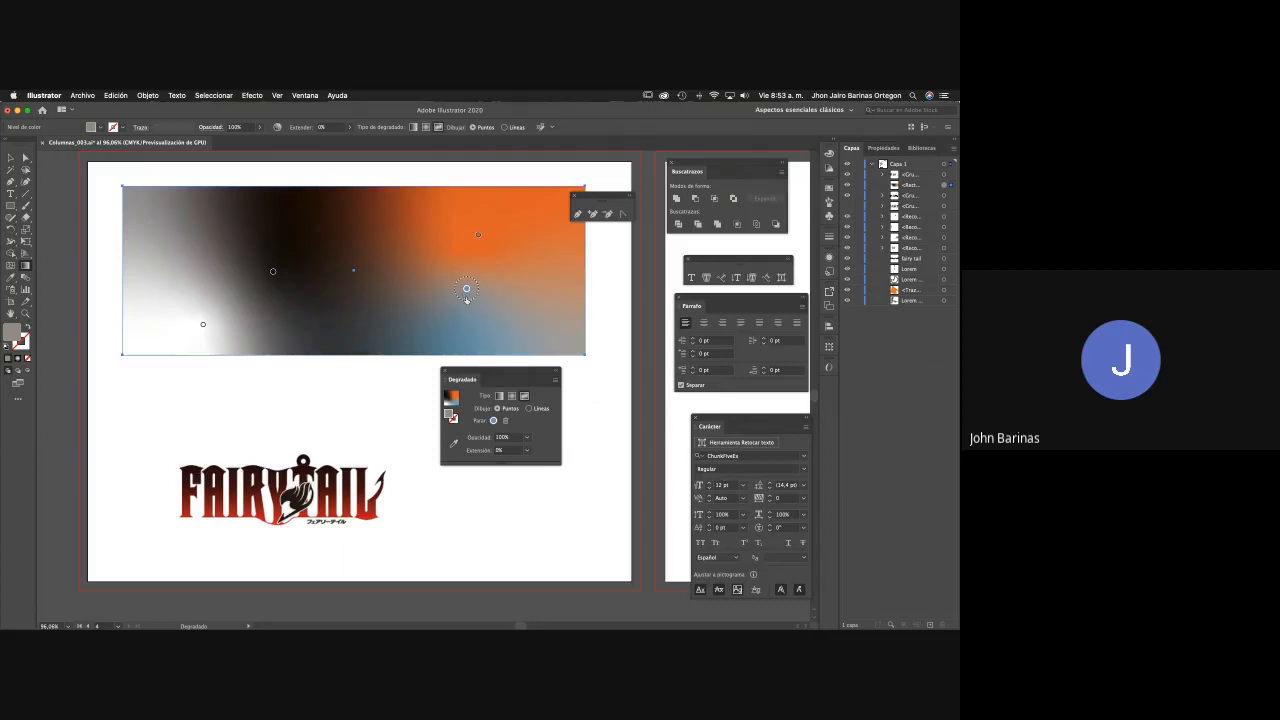
{"action": "left_click_drag", "start_coordinate": [467, 300], "coordinate": [494, 329]}
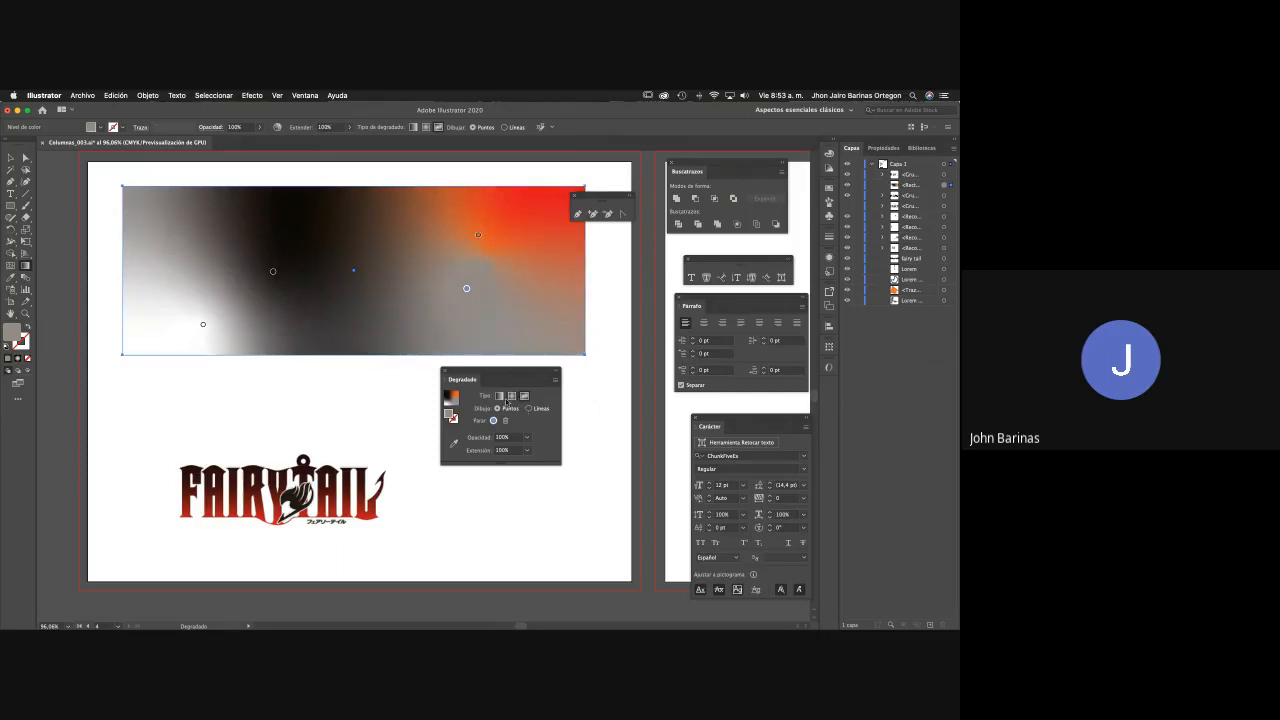
Set the rectangle's fill to a linear gradient at an angle of 90°.
{"action": "left_click", "coordinate": [500, 398]}
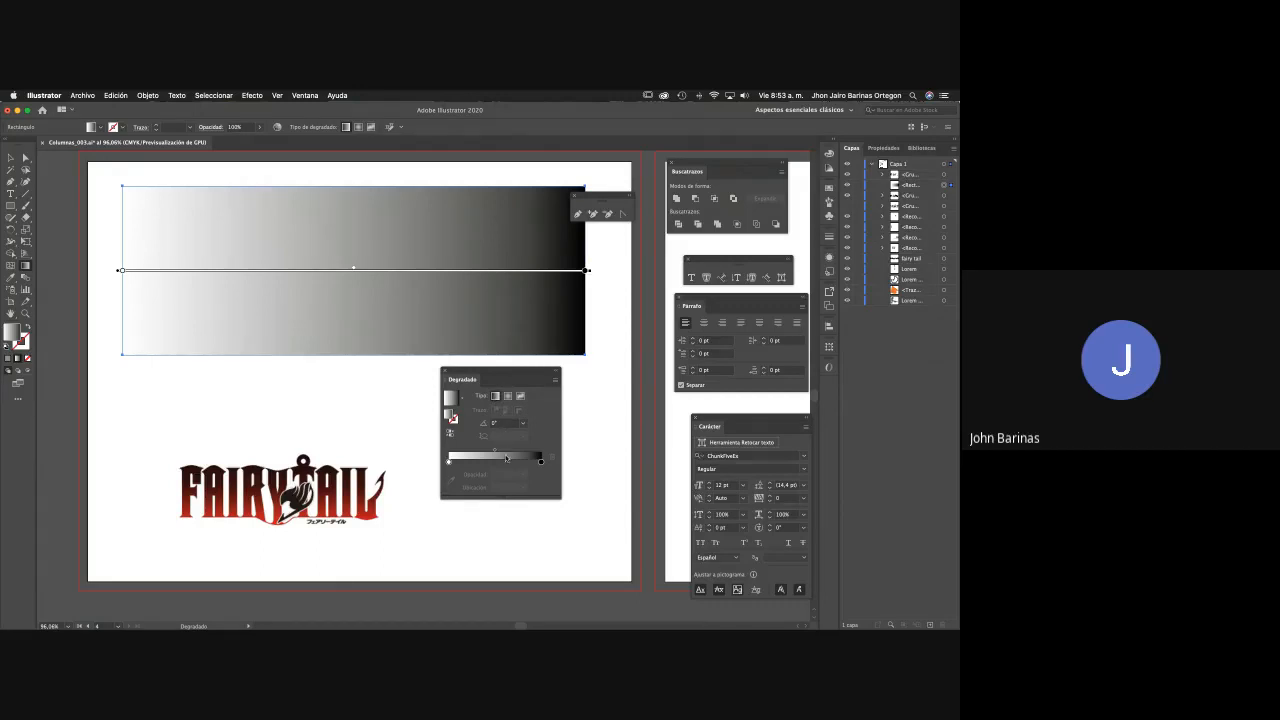
{"action": "left_click", "coordinate": [500, 423]}
{"action": "type", "text": "90"}
{"action": "key", "text": "Return"}
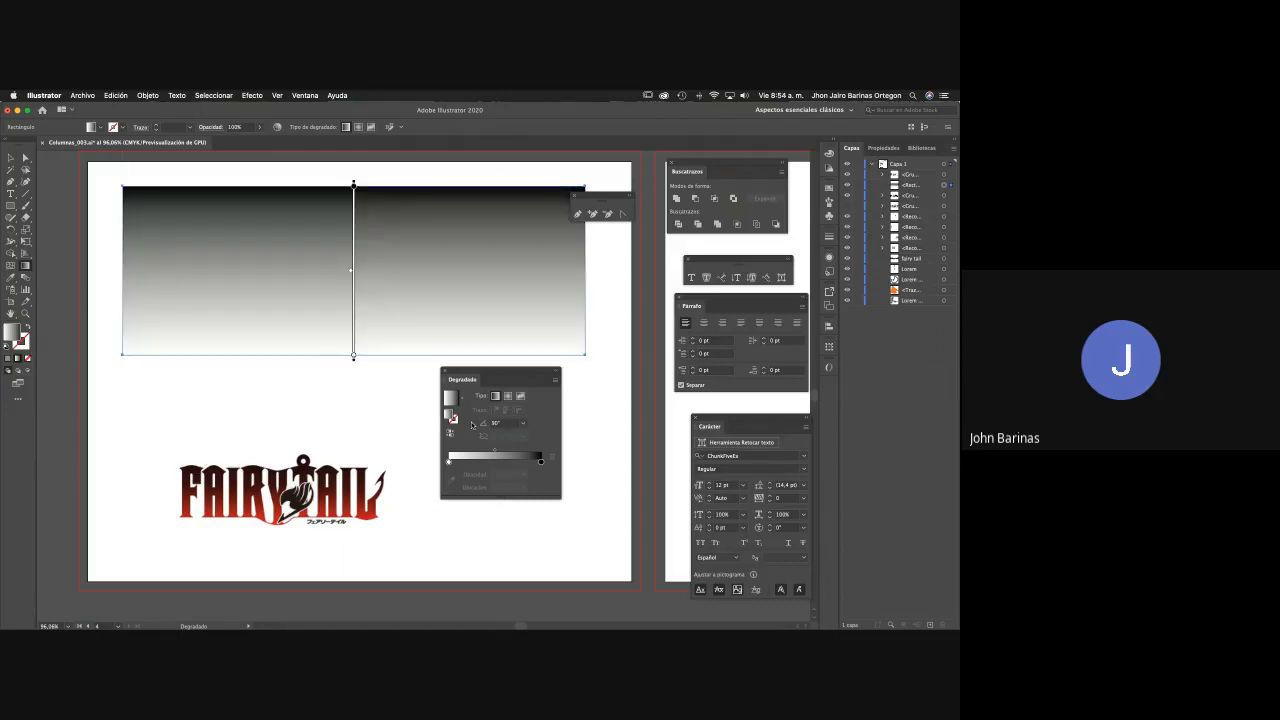
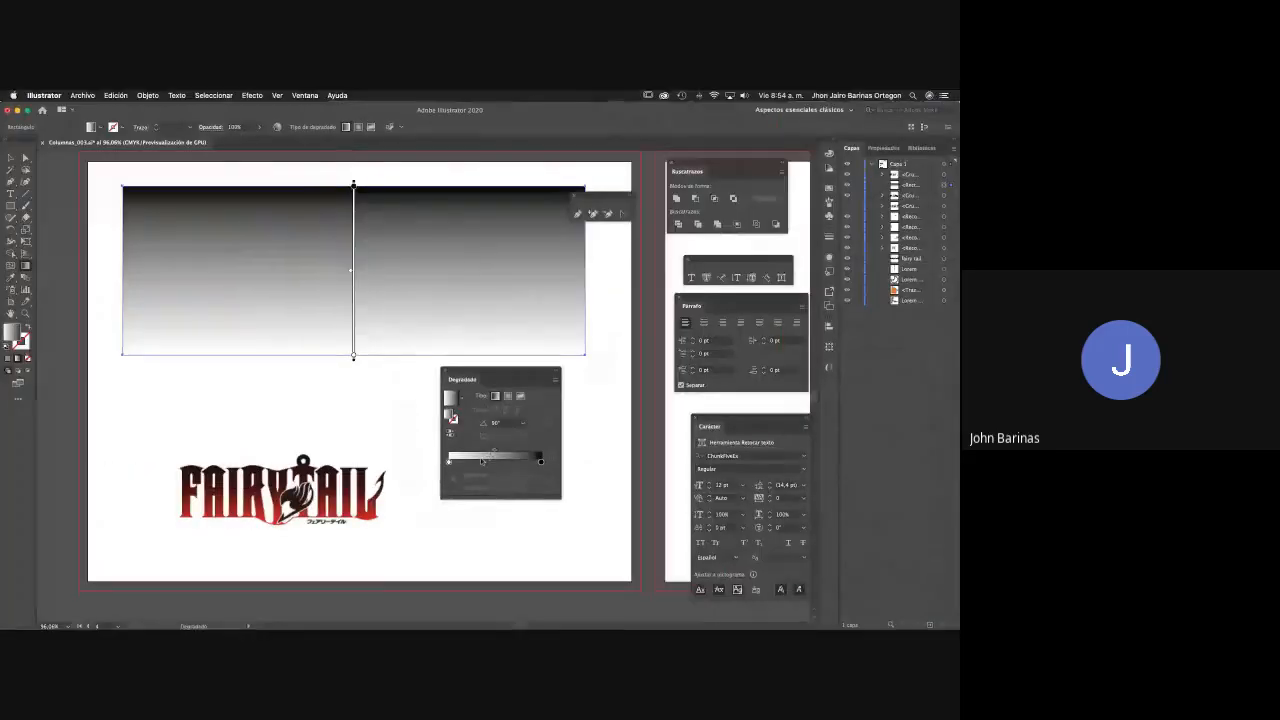
Select the gradient's white stop, set its location to 0% and start the Color Picker eyedropper for it.
{"action": "mouse_move", "coordinate": [448, 461]}
{"action": "left_mouse_down"}
{"action": "mouse_move", "coordinate": [524, 462]}
{"action": "mouse_move", "coordinate": [447, 462]}
{"action": "left_mouse_up"}
{"action": "left_click", "coordinate": [540, 462]}
{"action": "mouse_move", "coordinate": [540, 462]}
{"action": "left_mouse_down"}
{"action": "mouse_move", "coordinate": [462, 462]}
{"action": "mouse_move", "coordinate": [541, 462]}
{"action": "left_mouse_up"}
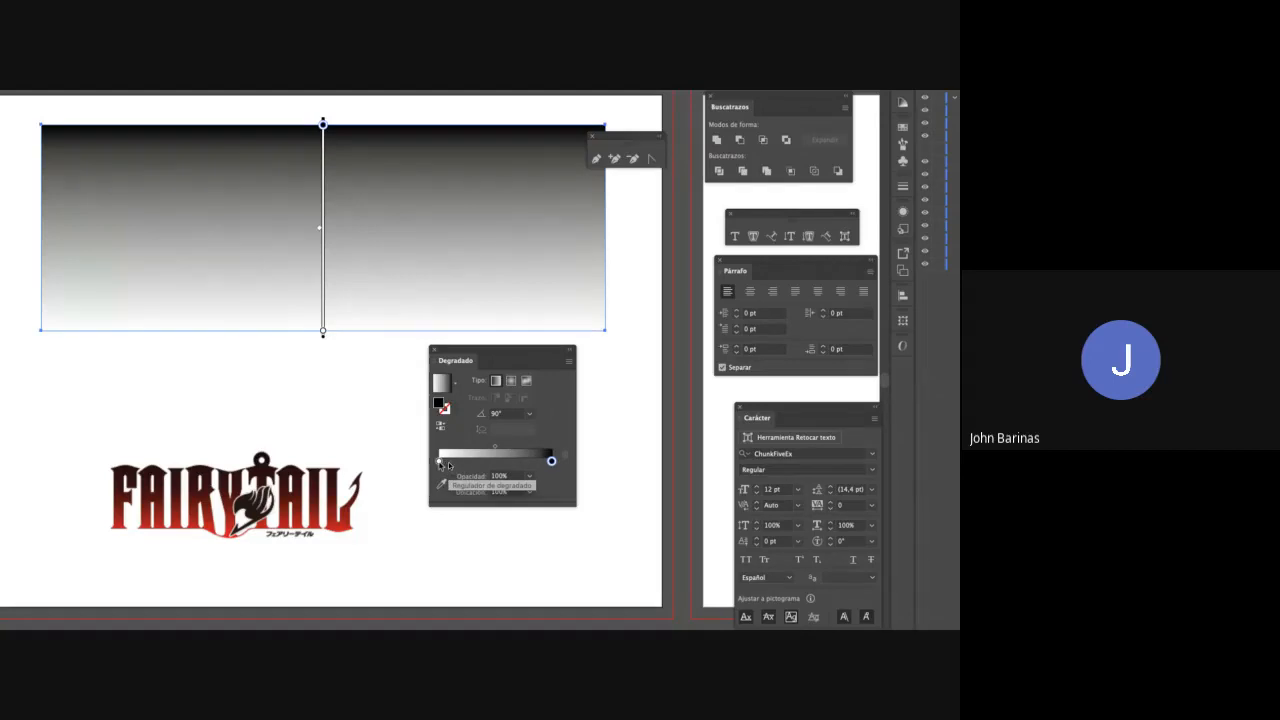
{"action": "left_click", "coordinate": [440, 461]}
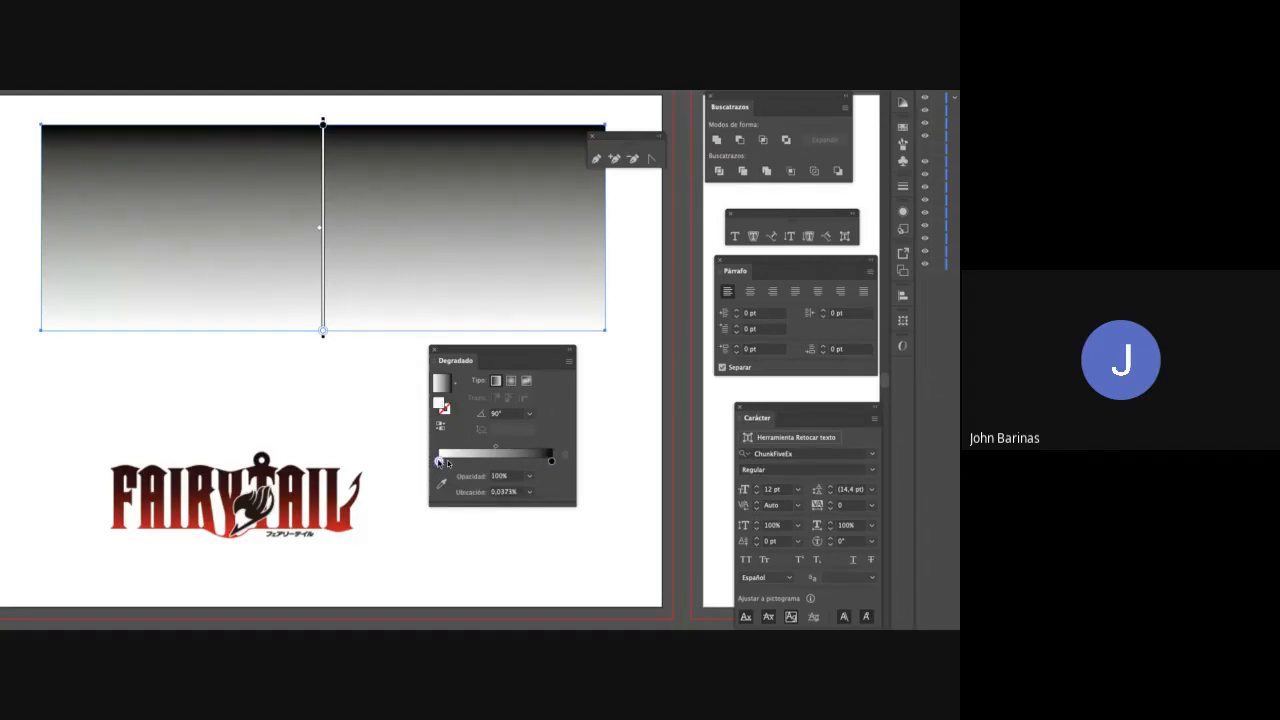
{"action": "left_click_drag", "start_coordinate": [440, 462], "coordinate": [408, 466]}
{"action": "left_click", "coordinate": [442, 484]}
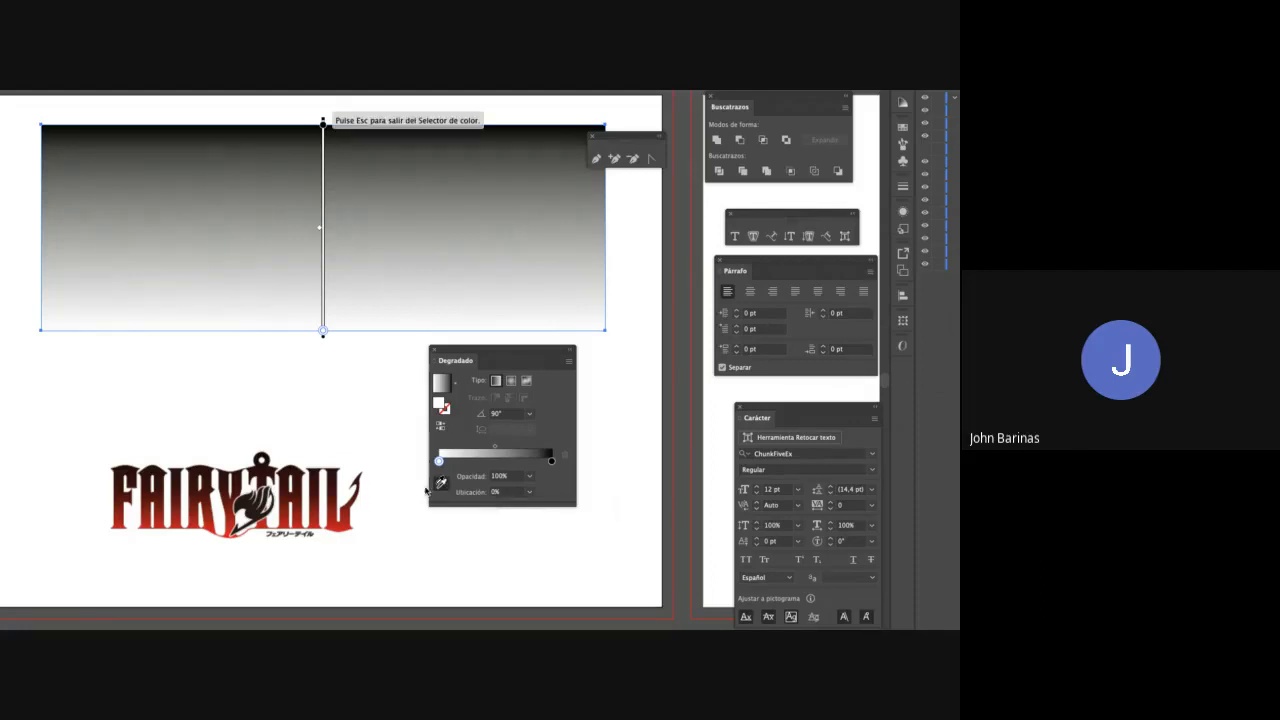
Recolor the rectangle's linear gradient with colors sampled from the Fairy Tail logo, red for the 0% stop and near-black for the 100% stop.
{"action": "left_click", "coordinate": [352, 522]}
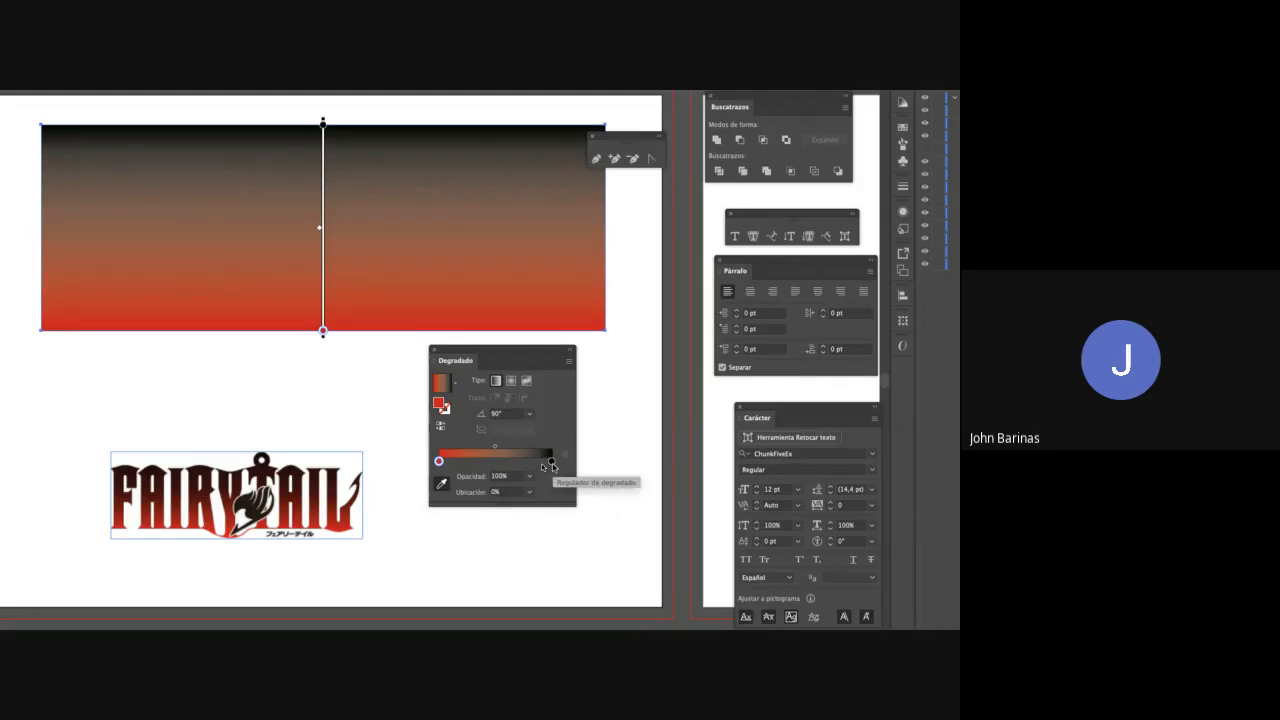
{"action": "left_click", "coordinate": [551, 462]}
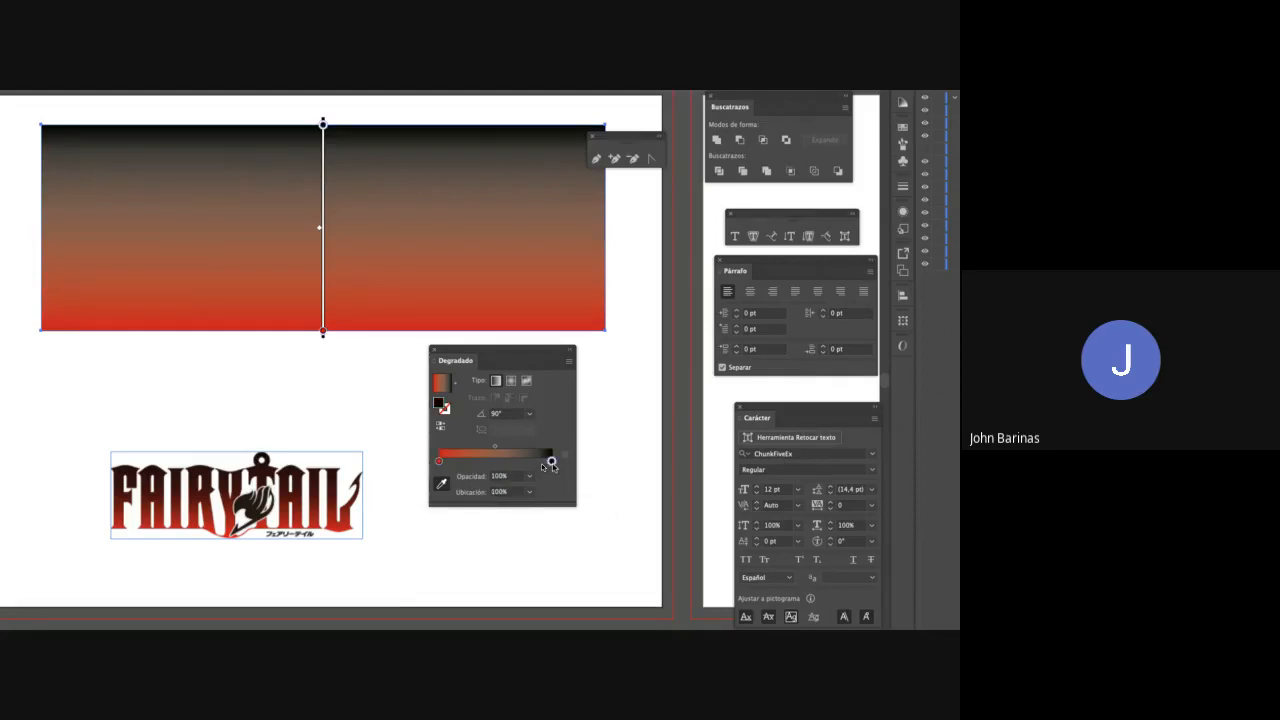
{"action": "left_click", "coordinate": [445, 486]}
{"action": "left_click", "coordinate": [302, 457]}
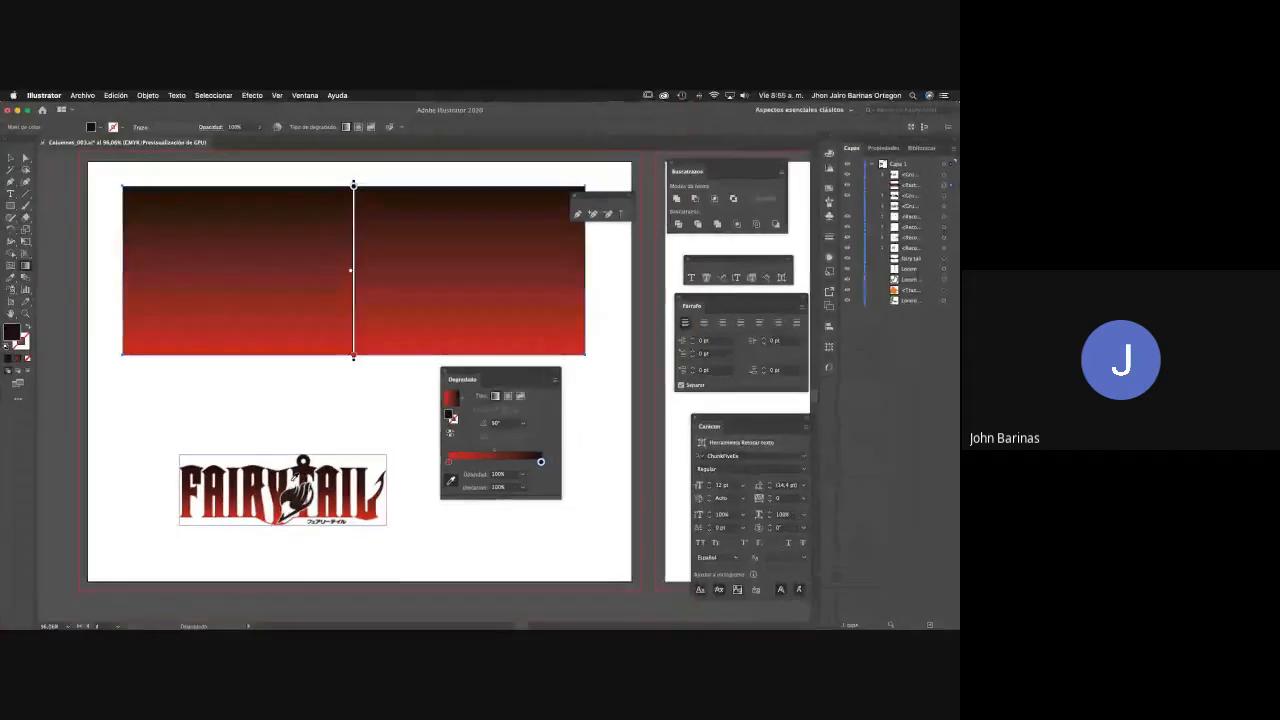
{"action": "key", "text": "v"}
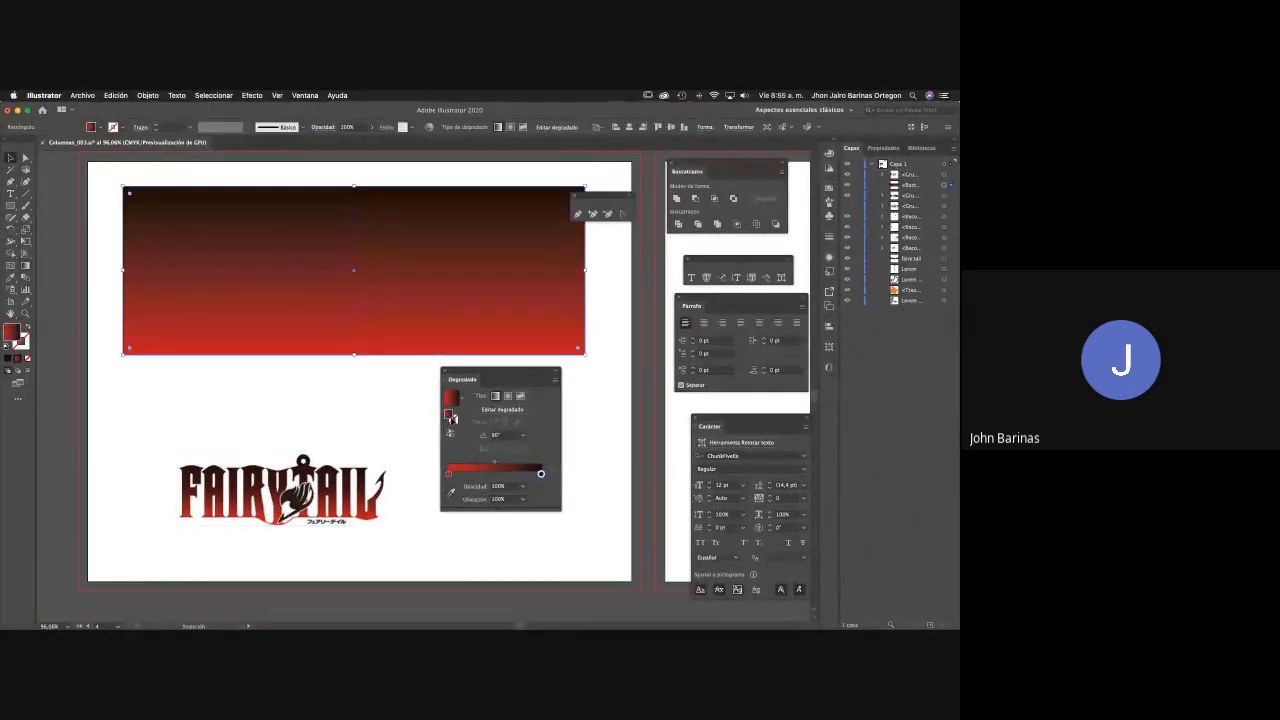
Show the Transparency panel and place it just below the gradient rectangle.
{"action": "left_click", "coordinate": [417, 380]}
{"action": "mouse_move", "coordinate": [417, 380]}
{"action": "left_mouse_down"}
{"action": "mouse_move", "coordinate": [349, 371]}
{"action": "mouse_move", "coordinate": [395, 383]}
{"action": "left_mouse_up"}
{"action": "left_click", "coordinate": [392, 320]}
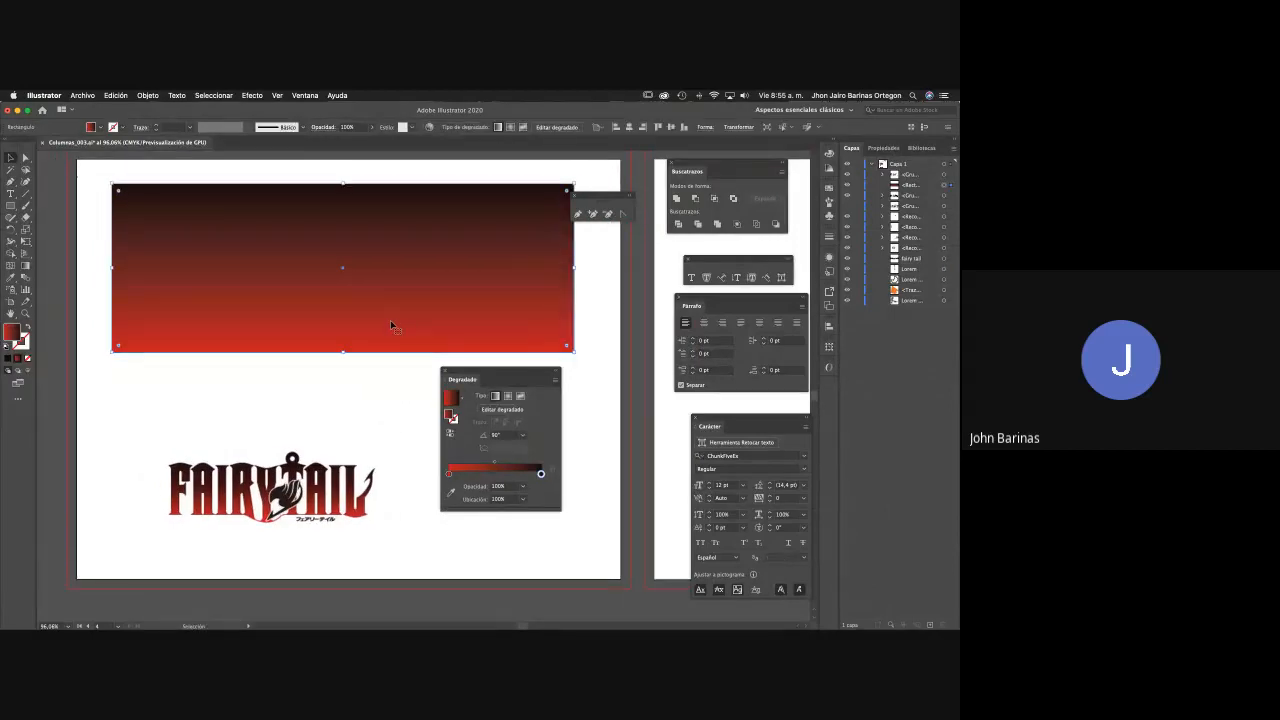
{"action": "scroll", "coordinate": [397, 318], "scroll_direction": "right", "scroll_amount": 2}
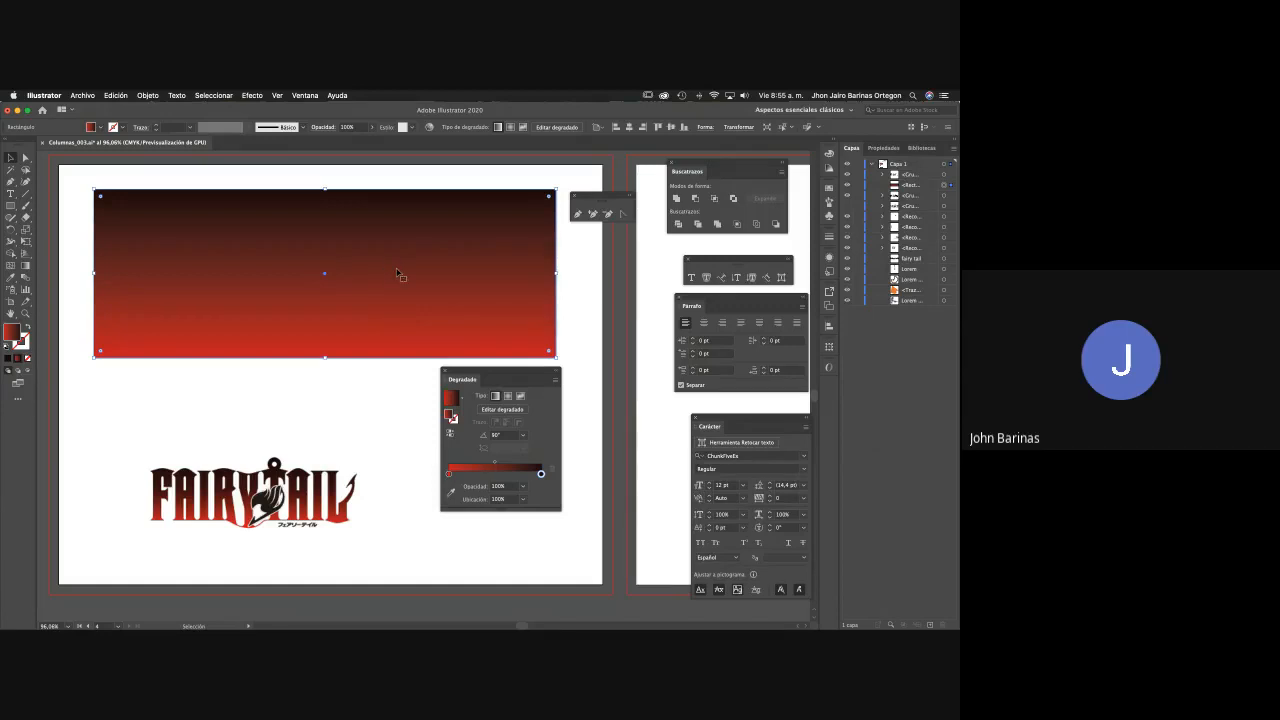
{"action": "left_click", "coordinate": [829, 258]}
{"action": "left_click", "coordinate": [834, 262]}
{"action": "left_click", "coordinate": [305, 95]}
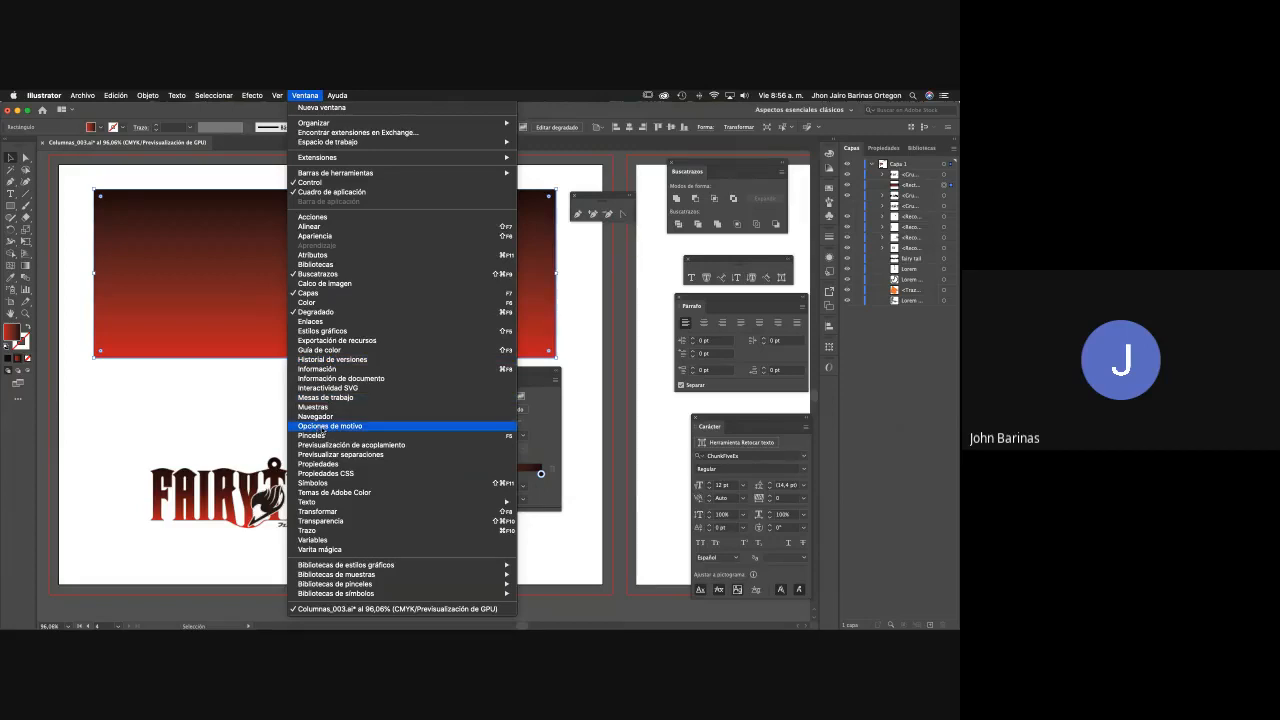
{"action": "left_click", "coordinate": [341, 522]}
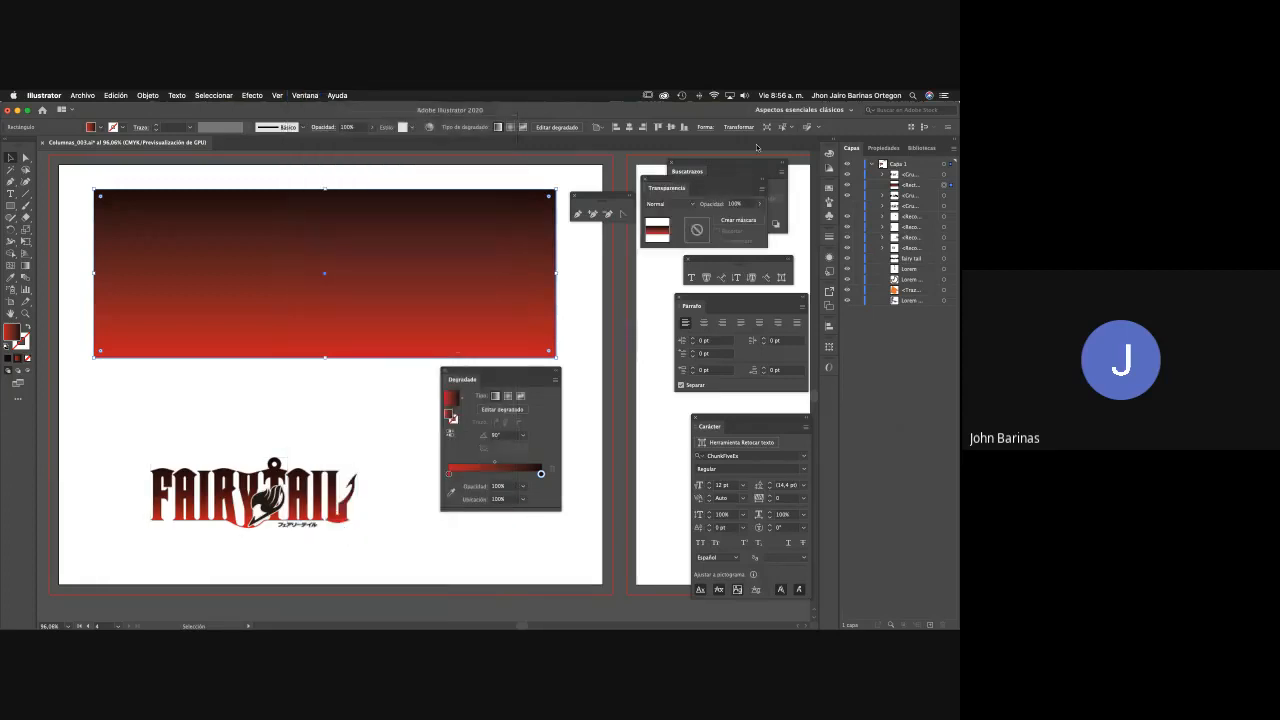
{"action": "left_click_drag", "start_coordinate": [593, 189], "coordinate": [391, 176]}
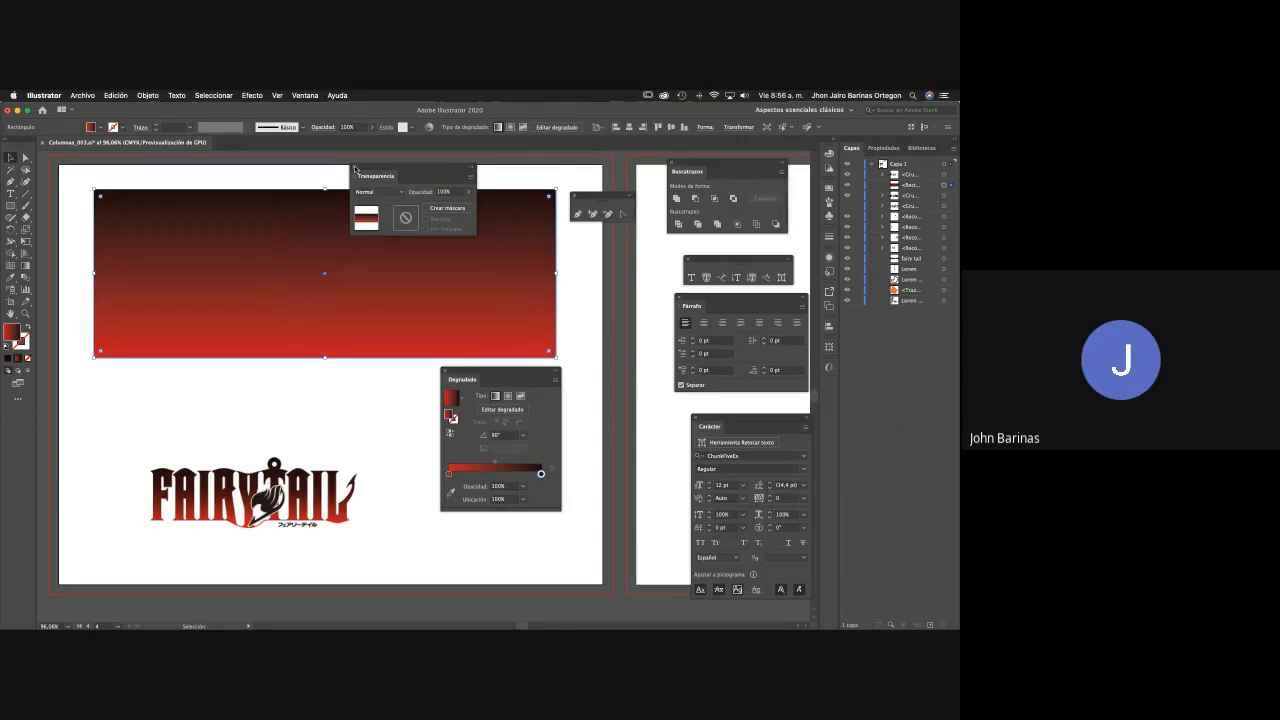
{"action": "left_click", "coordinate": [354, 168]}
{"action": "left_click", "coordinate": [305, 95]}
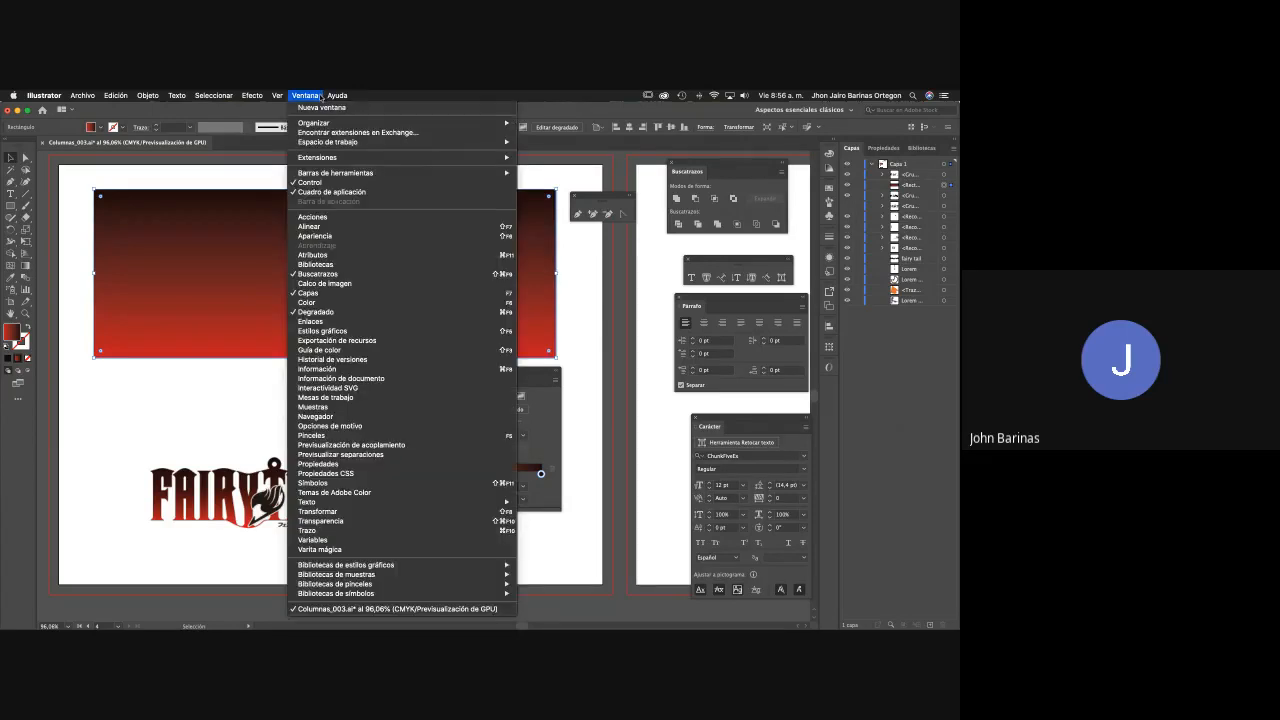
{"action": "left_click", "coordinate": [330, 521]}
{"action": "left_click_drag", "start_coordinate": [394, 172], "coordinate": [292, 383]}
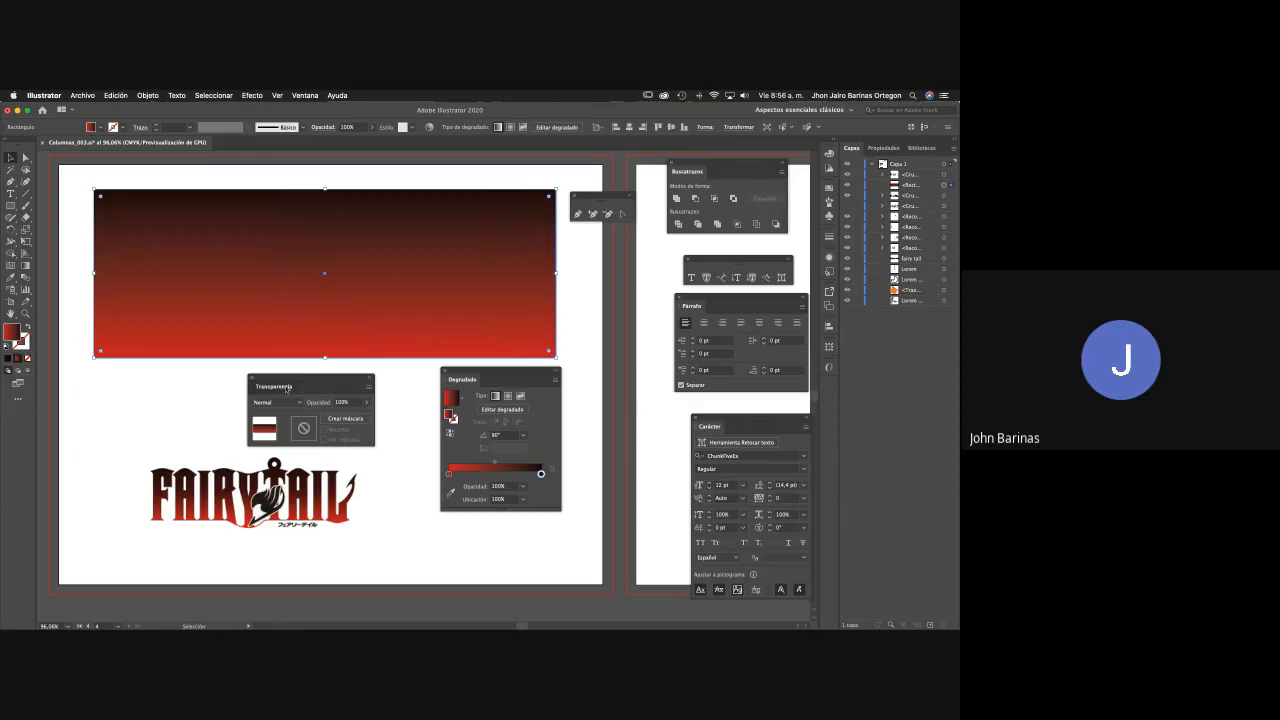
Set the gradient rectangle's opacity to 100% and try the Luminosidad, Oscurecer and Multiplicar blend modes on it.
{"action": "left_click", "coordinate": [365, 405]}
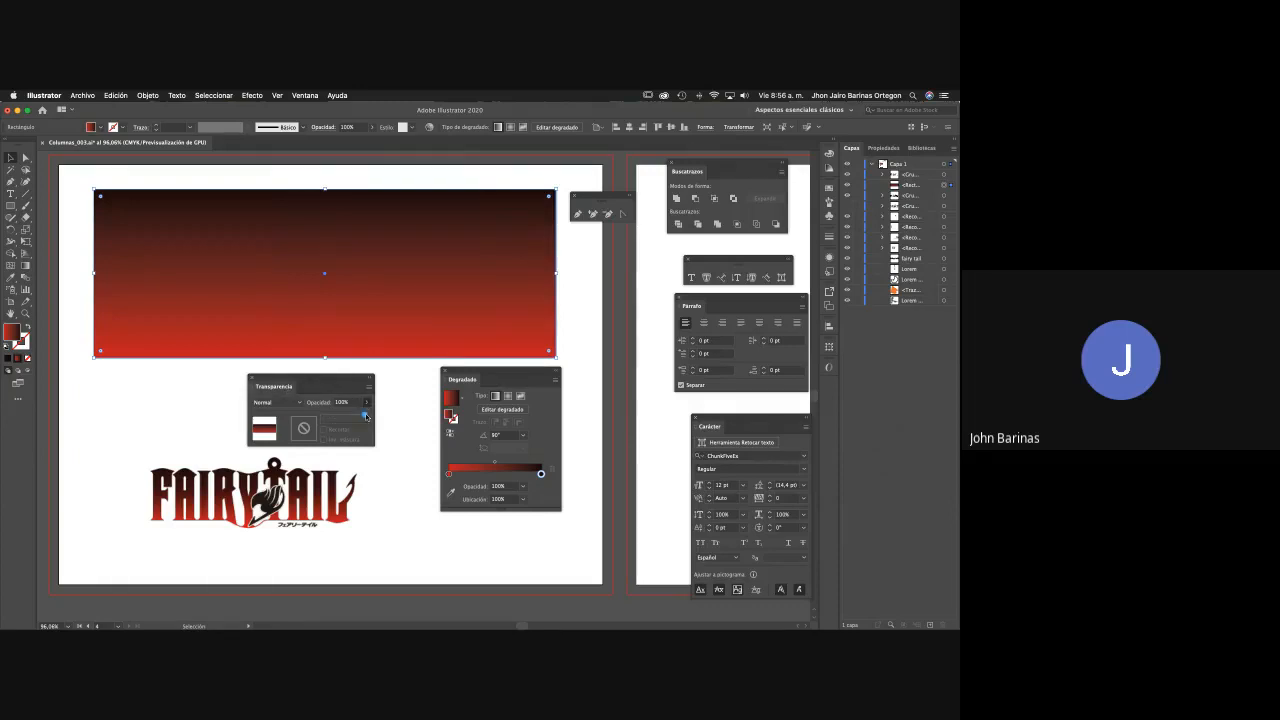
{"action": "mouse_move", "coordinate": [366, 418]}
{"action": "left_mouse_down"}
{"action": "mouse_move", "coordinate": [328, 418]}
{"action": "mouse_move", "coordinate": [376, 418]}
{"action": "left_mouse_up"}
{"action": "left_click", "coordinate": [292, 402]}
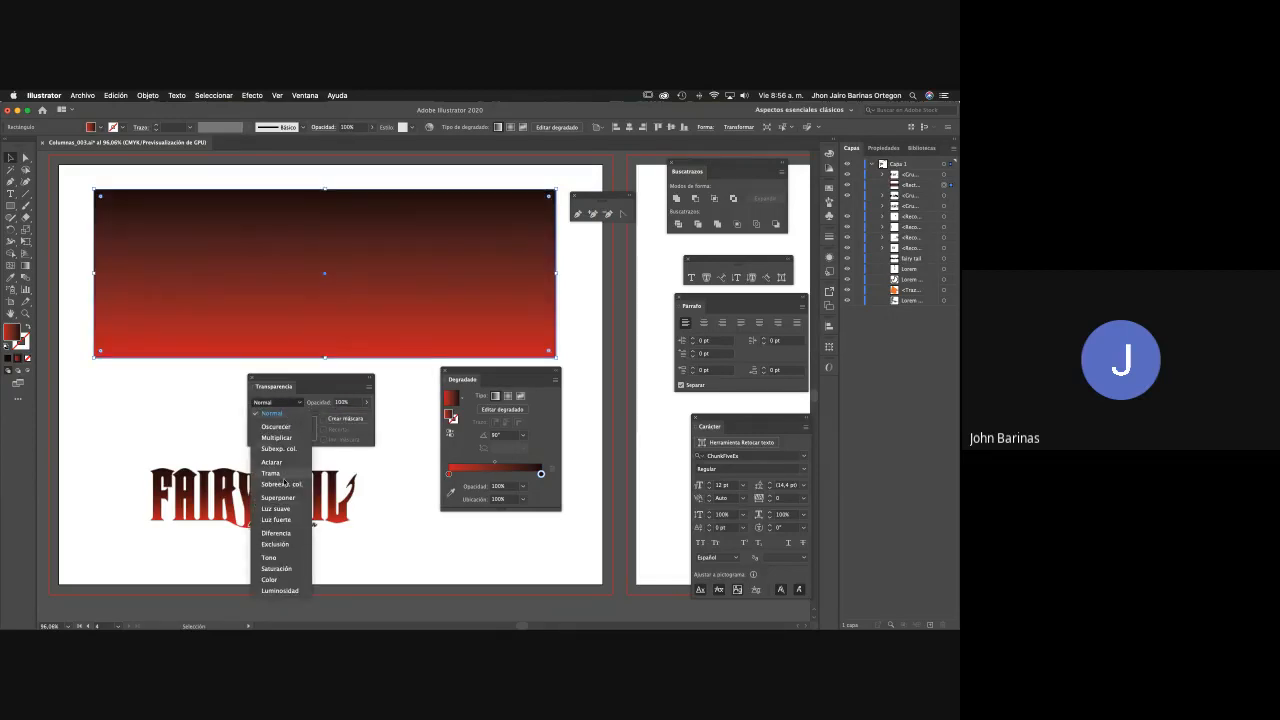
{"action": "left_click", "coordinate": [281, 590]}
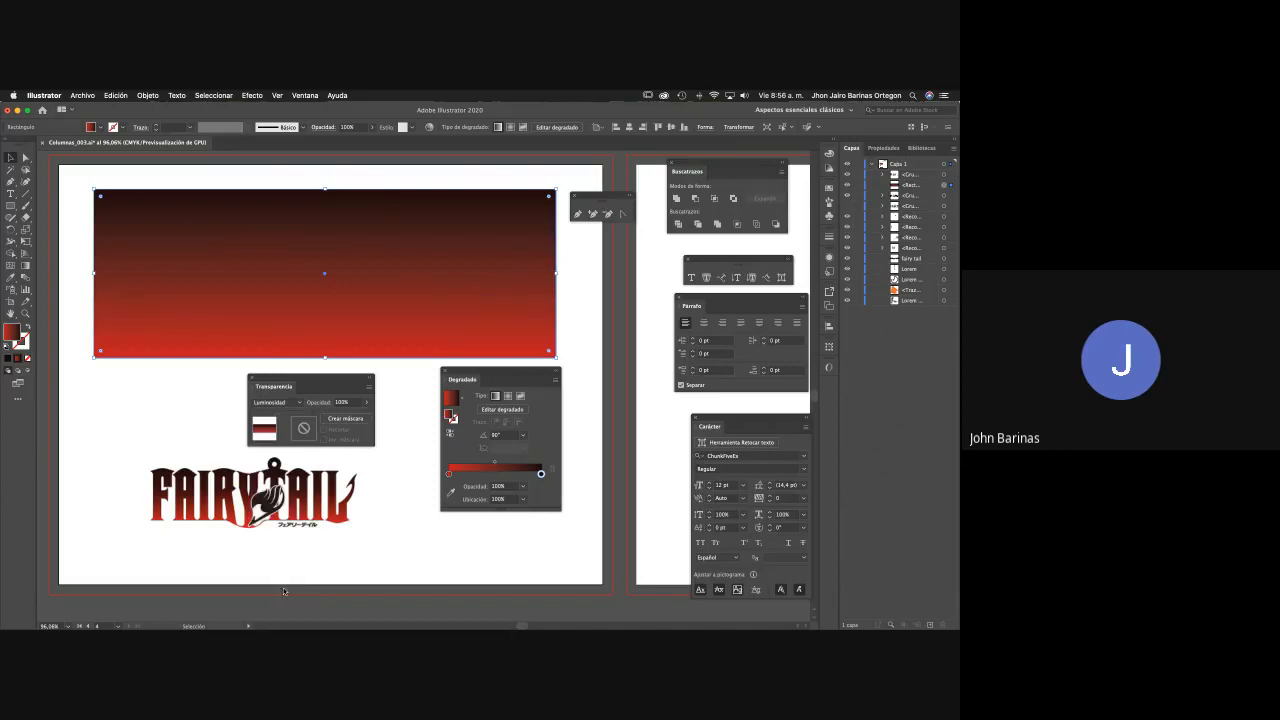
{"action": "left_click", "coordinate": [294, 404]}
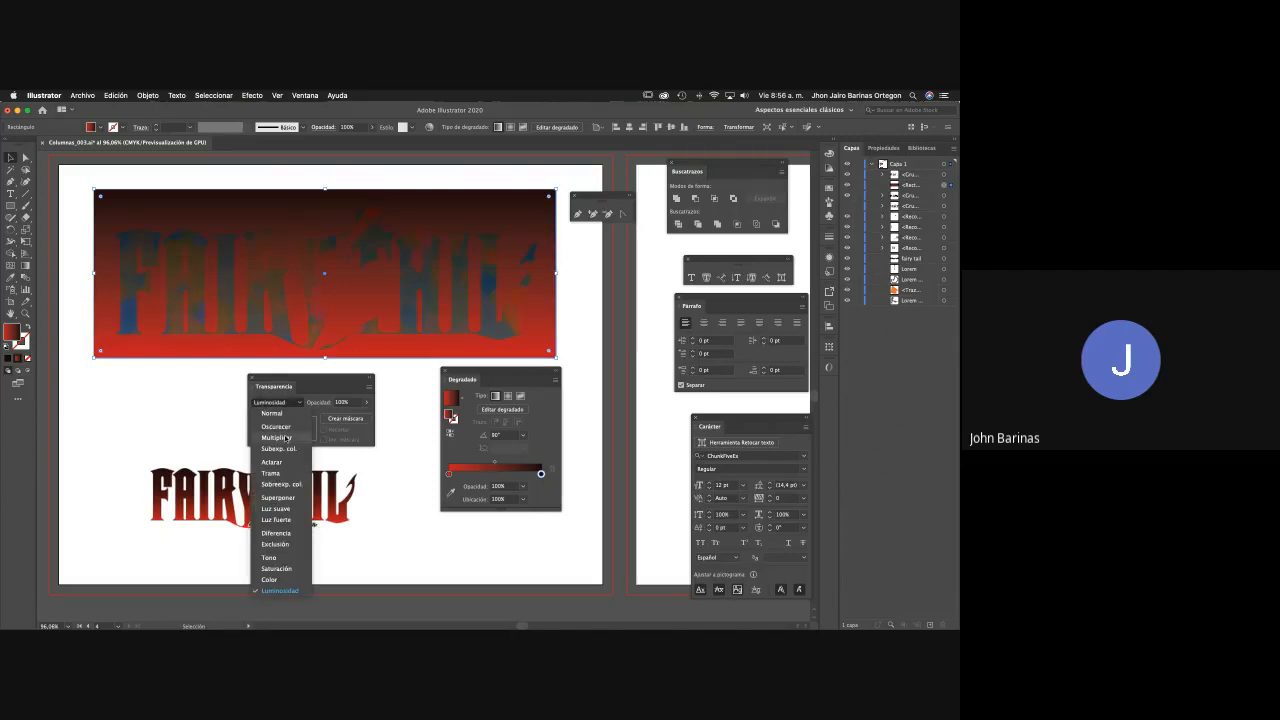
{"action": "left_click", "coordinate": [282, 398]}
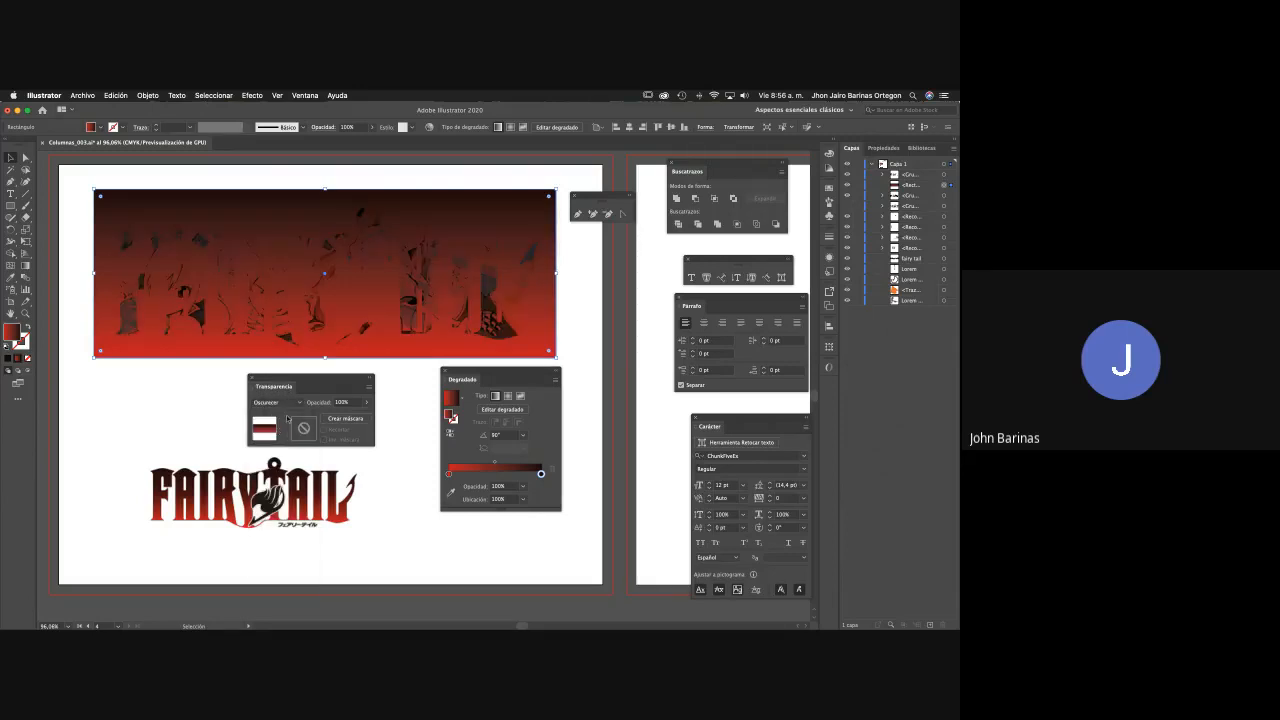
{"action": "left_click", "coordinate": [285, 402]}
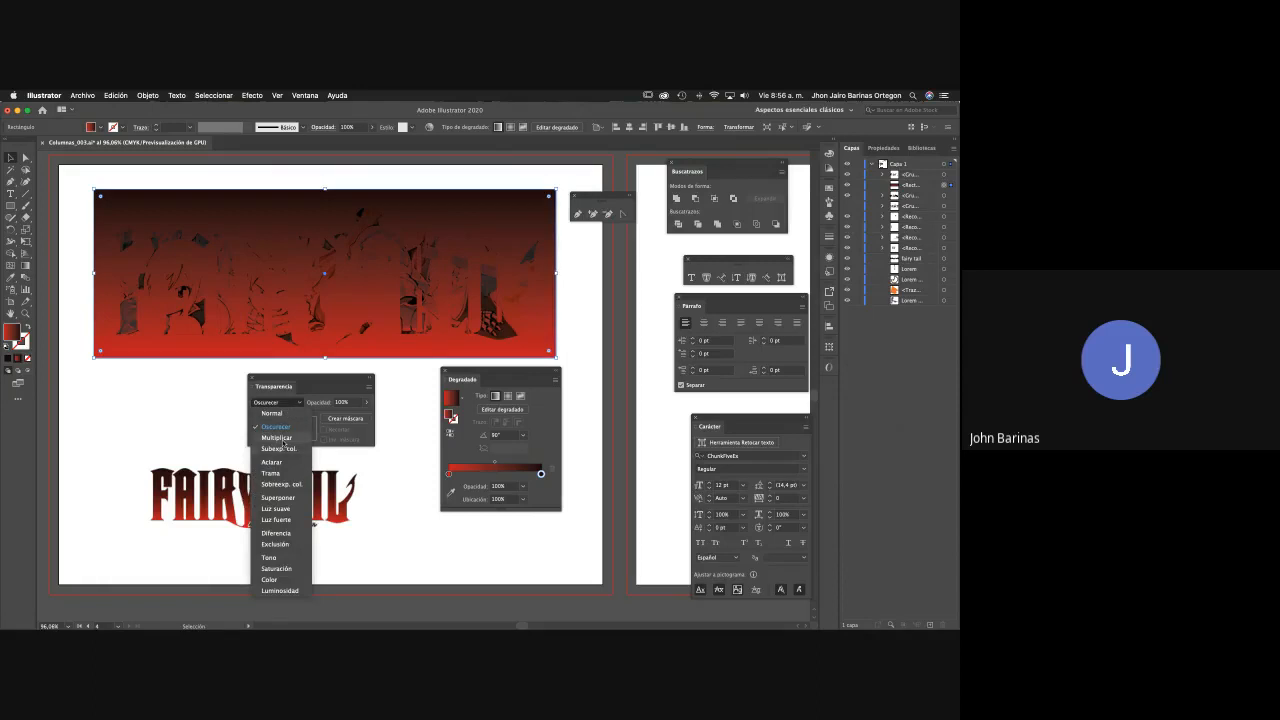
{"action": "left_click", "coordinate": [280, 438]}
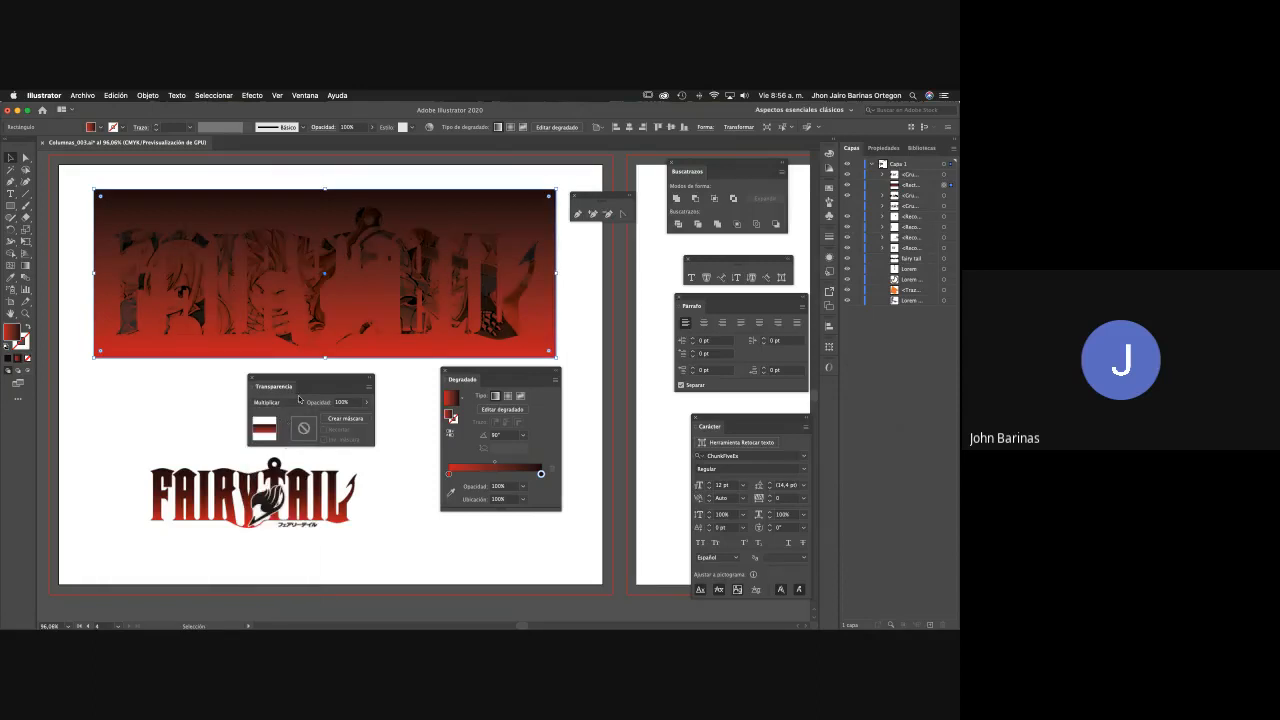
Try the Subexp. col., Aclarar, Trama and Sobreexp. col. blend modes on the gradient rectangle.
{"action": "left_click", "coordinate": [292, 402]}
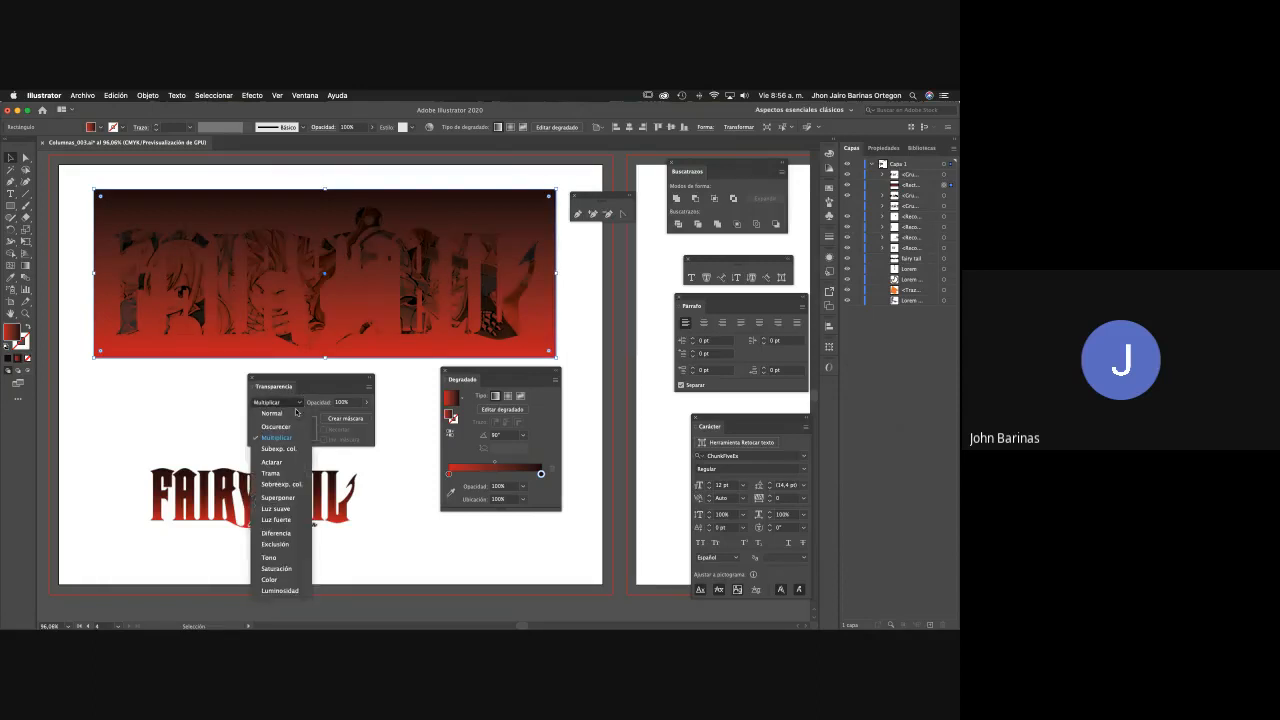
{"action": "left_click", "coordinate": [287, 449]}
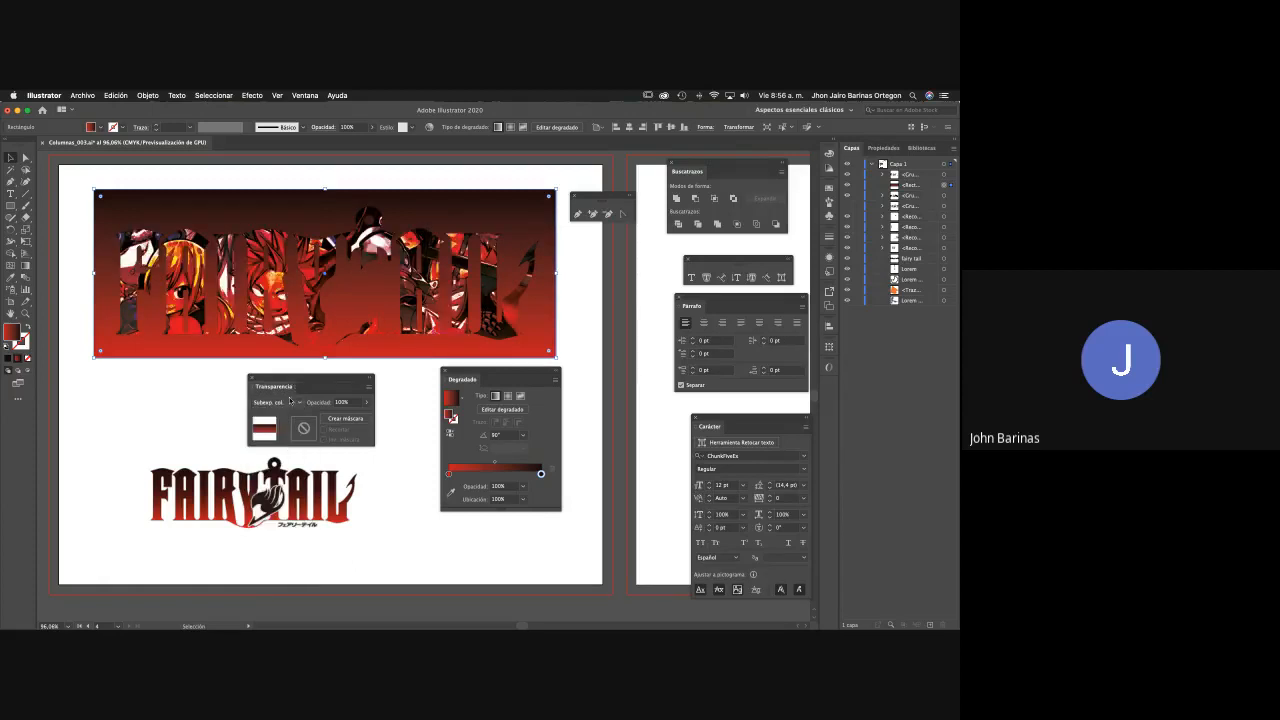
{"action": "left_click", "coordinate": [288, 402]}
{"action": "left_click", "coordinate": [271, 462]}
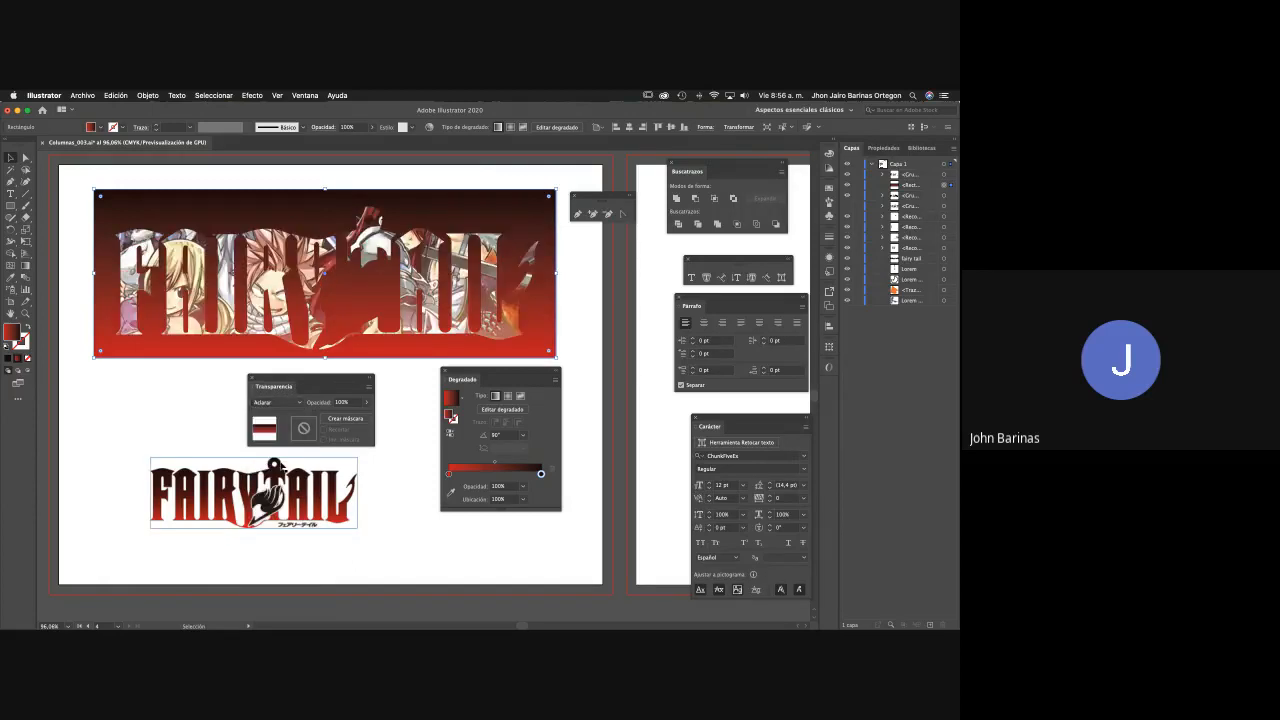
{"action": "left_click", "coordinate": [280, 402]}
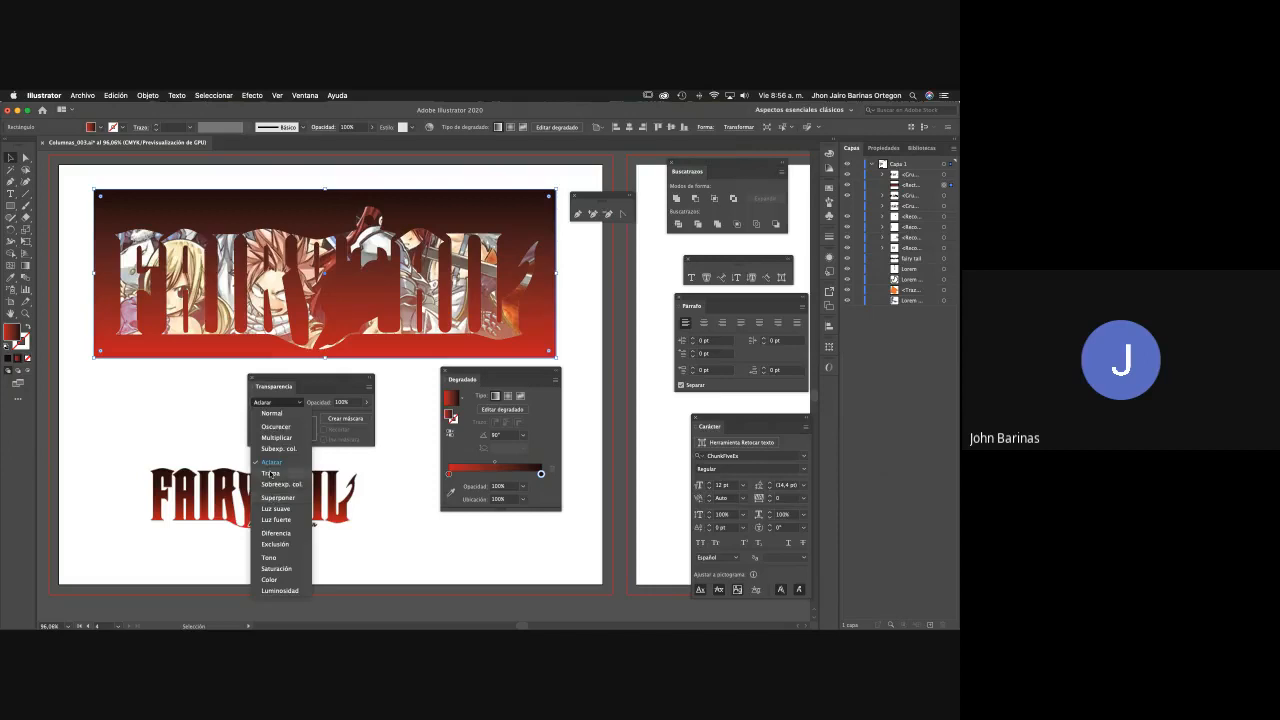
{"action": "left_click", "coordinate": [284, 415]}
{"action": "left_click", "coordinate": [285, 402]}
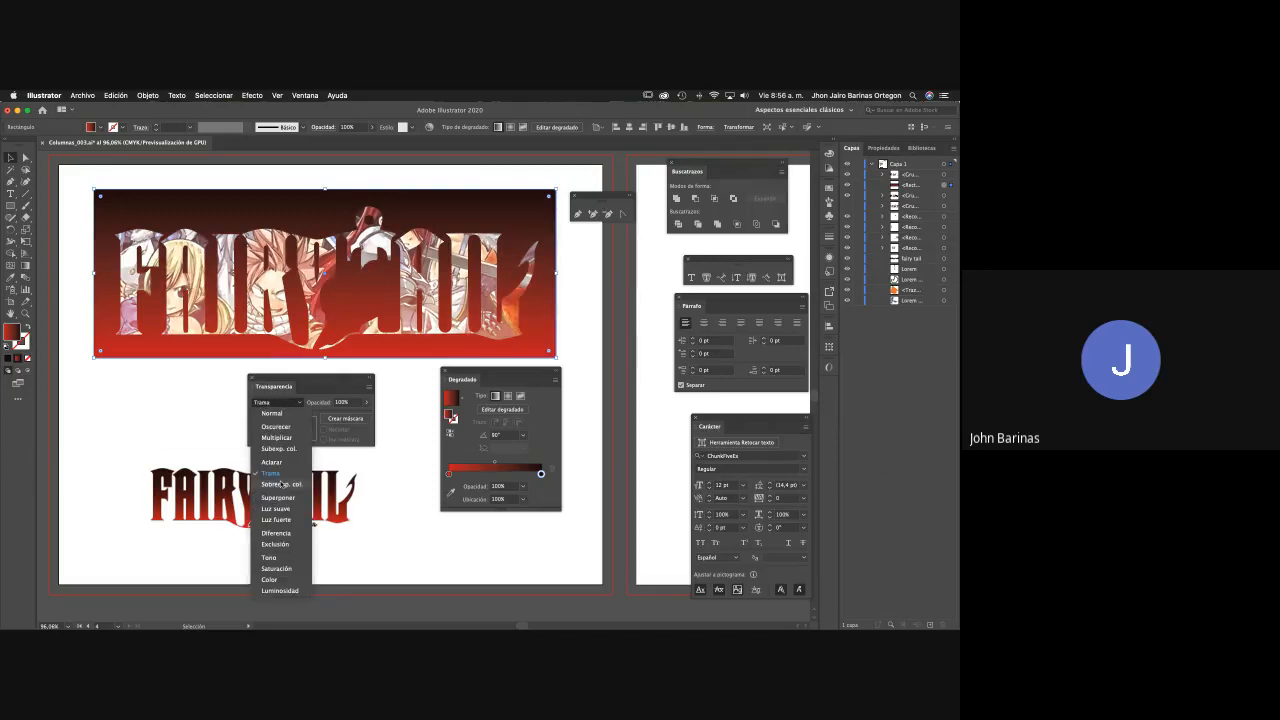
{"action": "left_click", "coordinate": [280, 465]}
Try the Superponer, Luz suave and Luz fuerte blend modes on the gradient rectangle.
{"action": "left_click", "coordinate": [281, 402]}
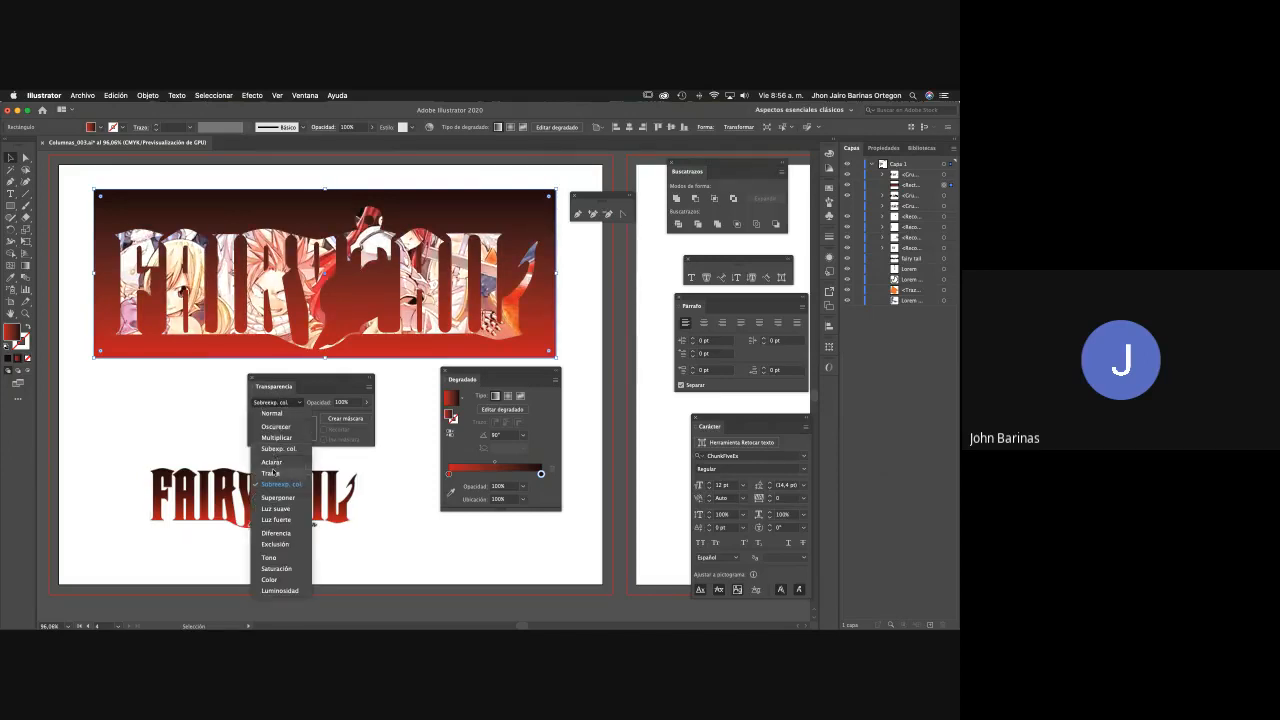
{"action": "left_click", "coordinate": [278, 497]}
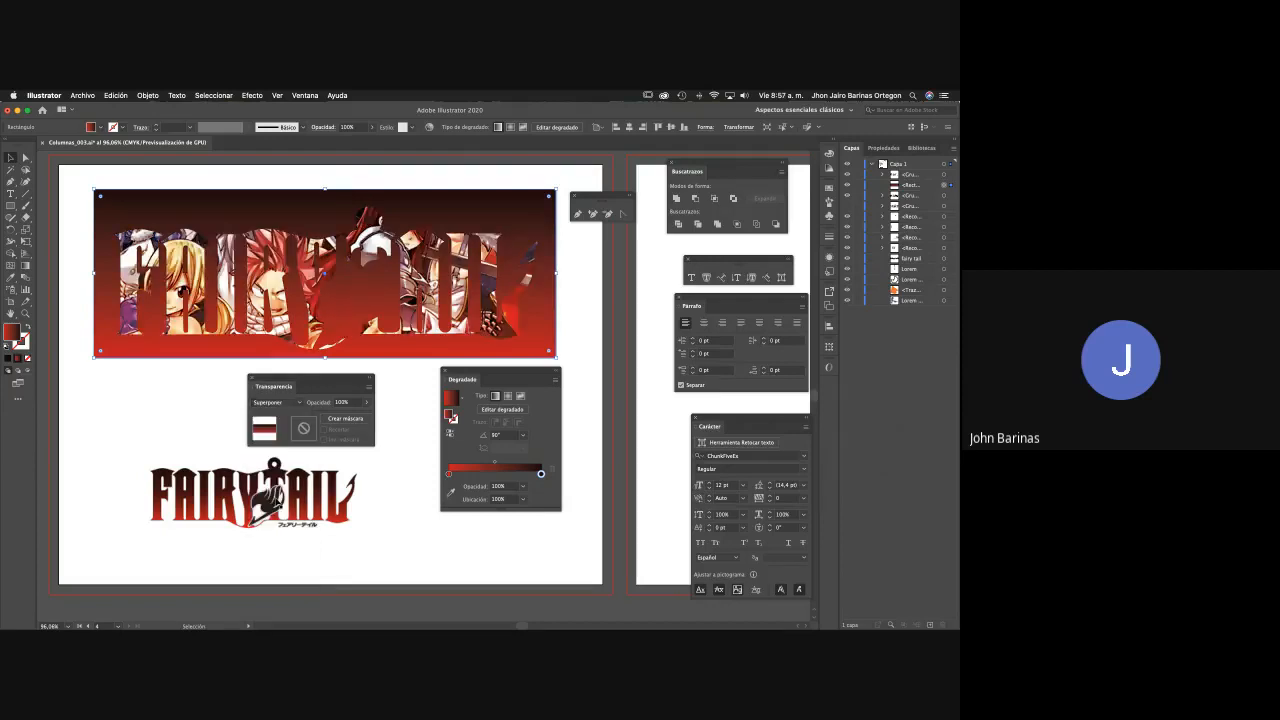
{"action": "left_click", "coordinate": [281, 402]}
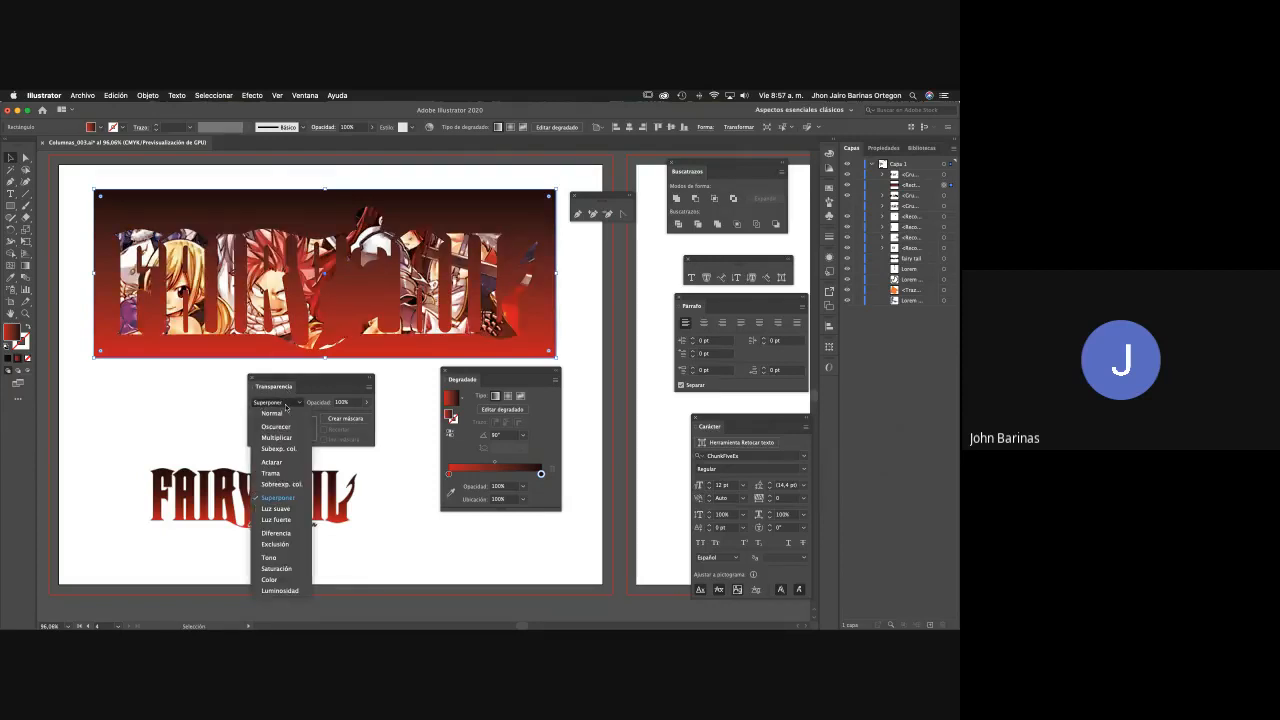
{"action": "left_click", "coordinate": [286, 510]}
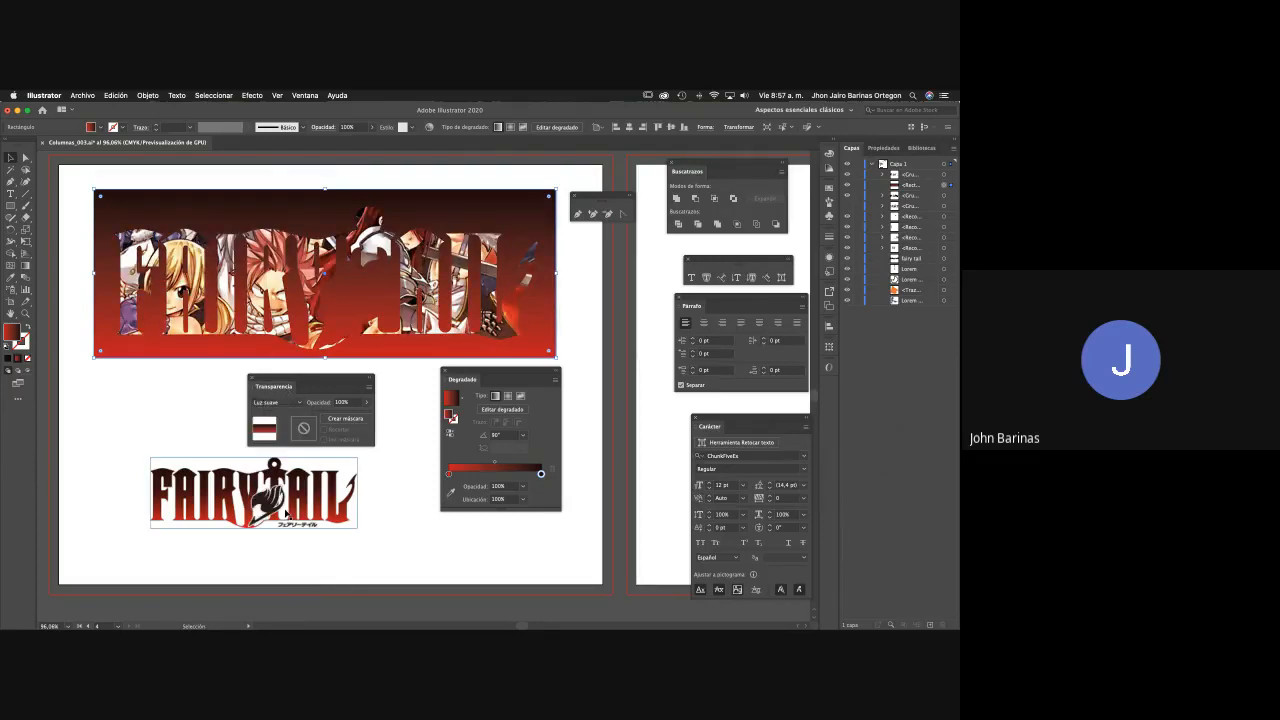
{"action": "left_click", "coordinate": [281, 402]}
{"action": "left_click", "coordinate": [278, 520]}
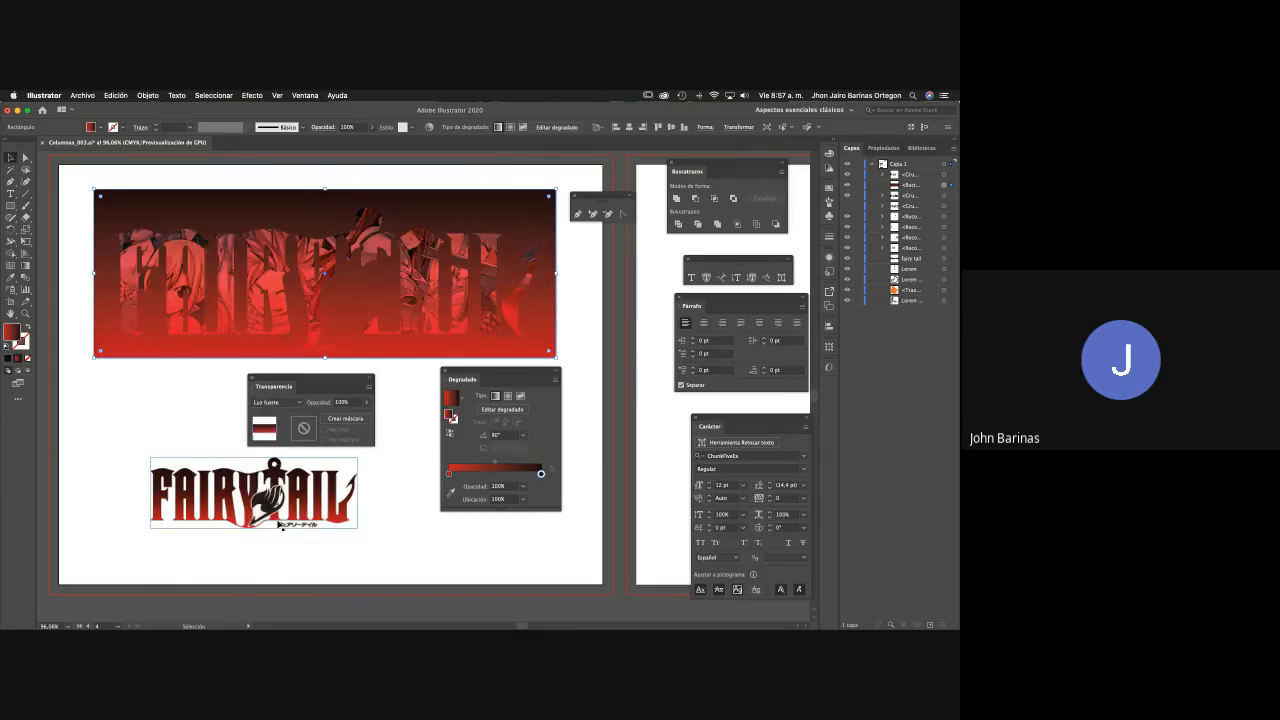
Try the Diferencia, Exclusión and Tono blend modes on the gradient rectangle.
{"action": "left_click", "coordinate": [281, 402]}
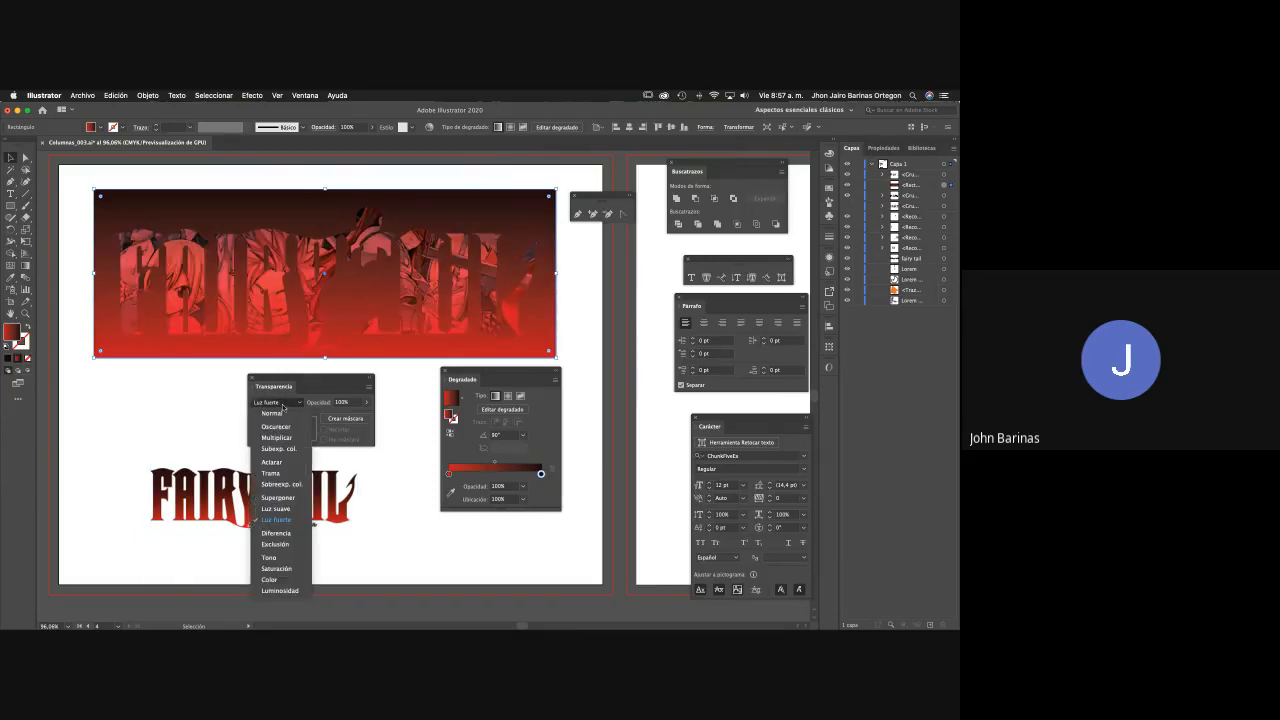
{"action": "left_click", "coordinate": [267, 538]}
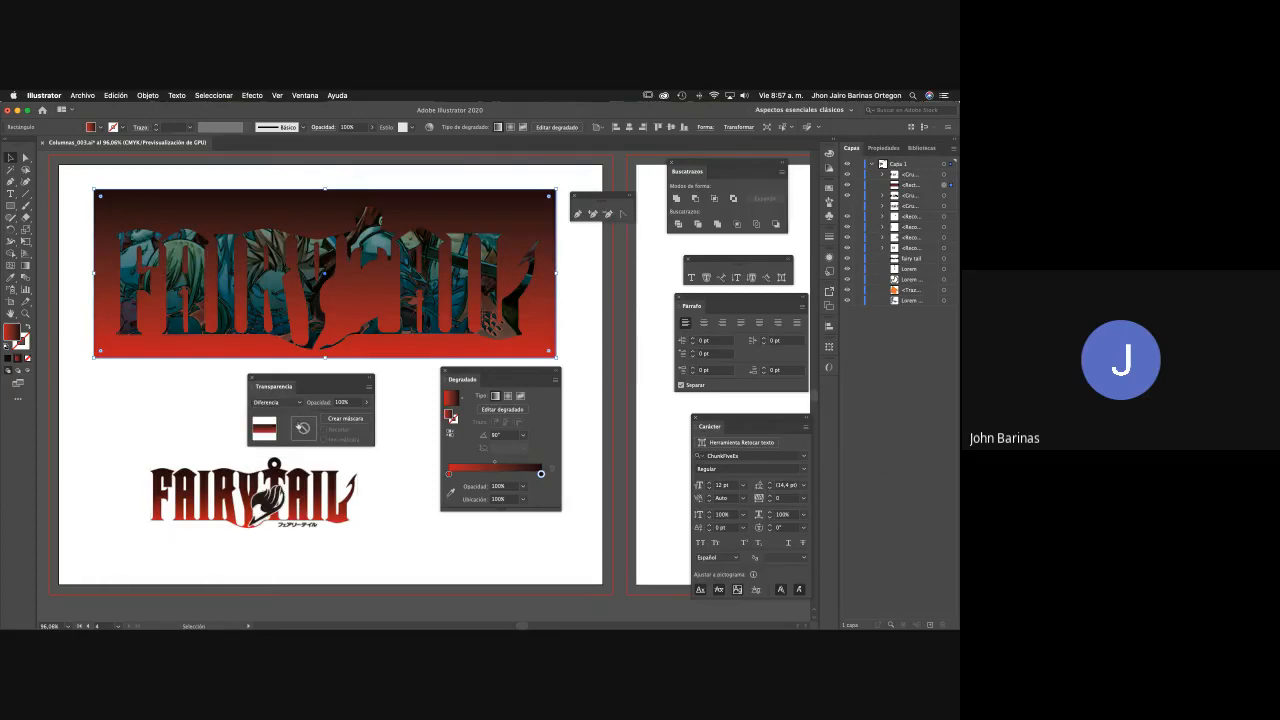
{"action": "left_click", "coordinate": [278, 402]}
{"action": "left_click", "coordinate": [272, 544]}
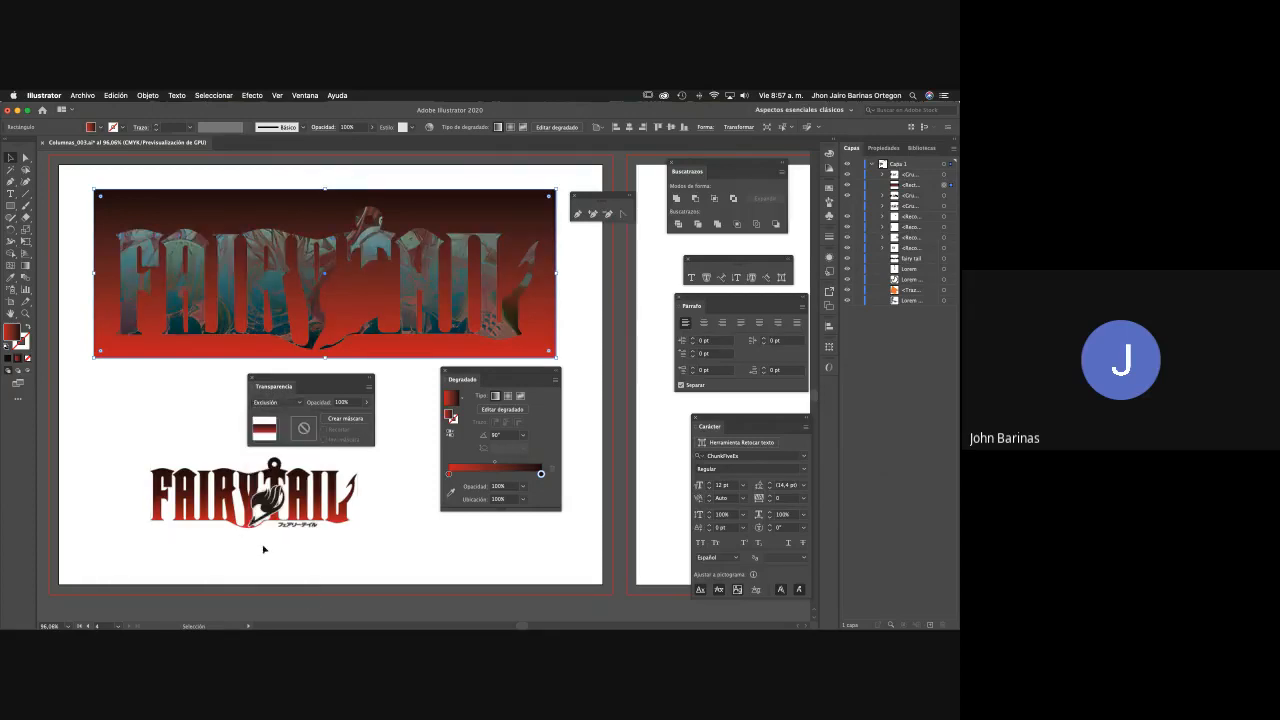
{"action": "left_click", "coordinate": [279, 403]}
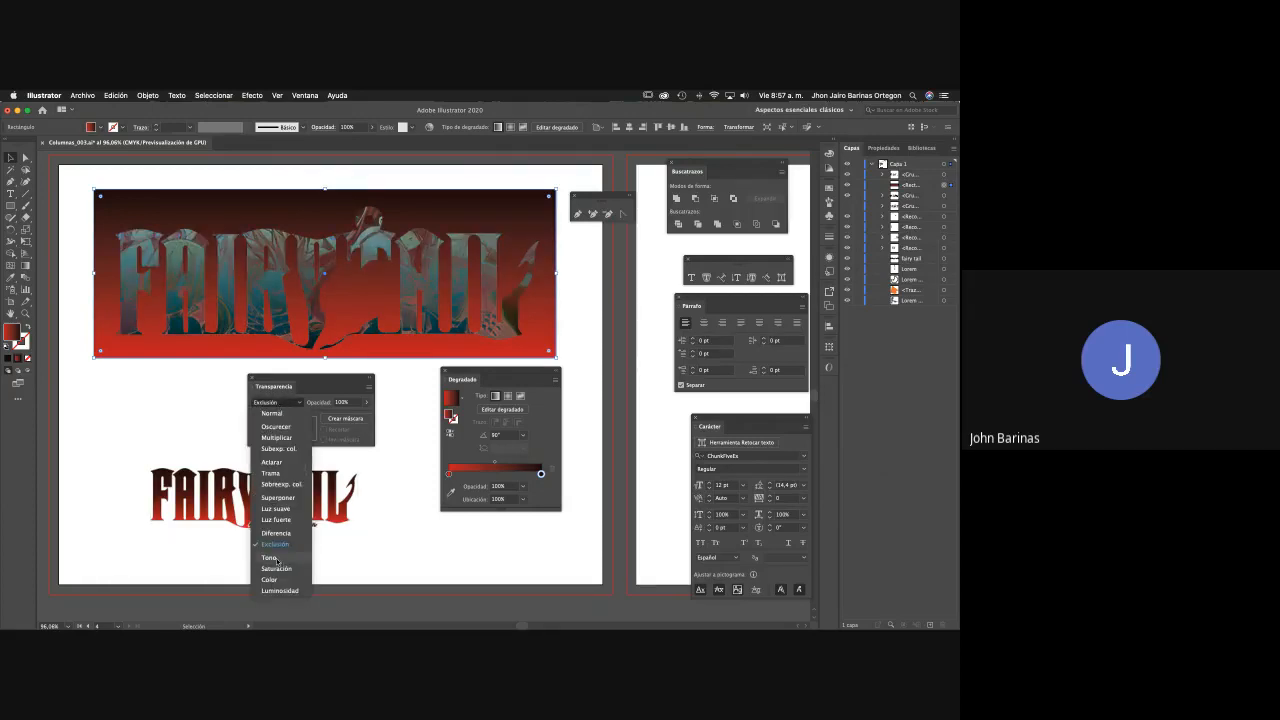
{"action": "left_click", "coordinate": [278, 560]}
Try the Saturación blend mode on the gradient rectangle, and set it to Color.
{"action": "left_click", "coordinate": [278, 402]}
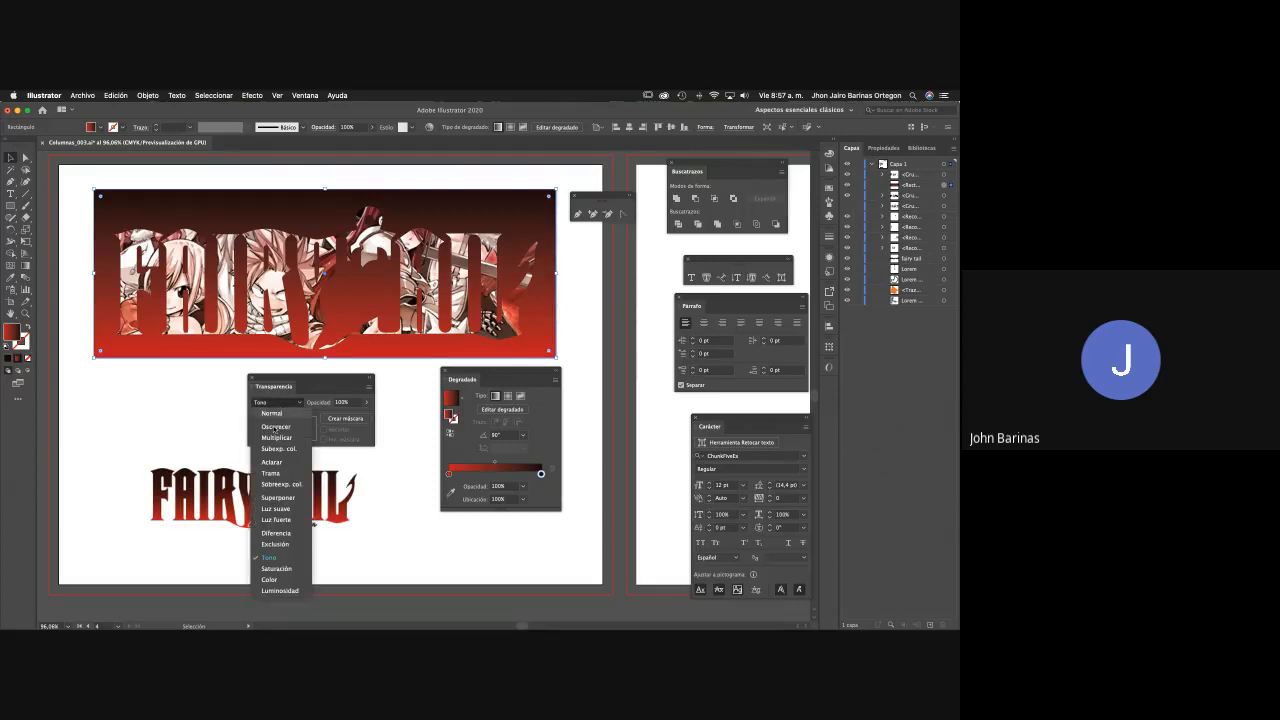
{"action": "left_click", "coordinate": [277, 568]}
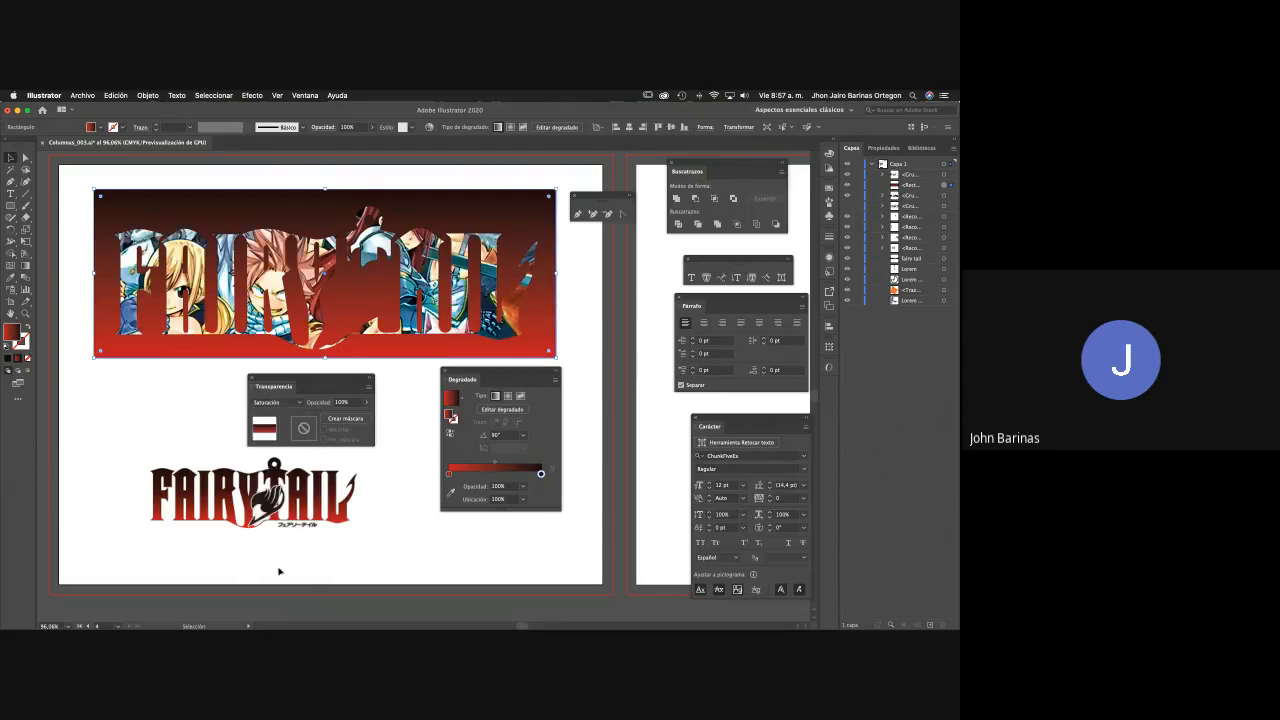
{"action": "left_click", "coordinate": [278, 402]}
{"action": "left_click", "coordinate": [281, 580]}
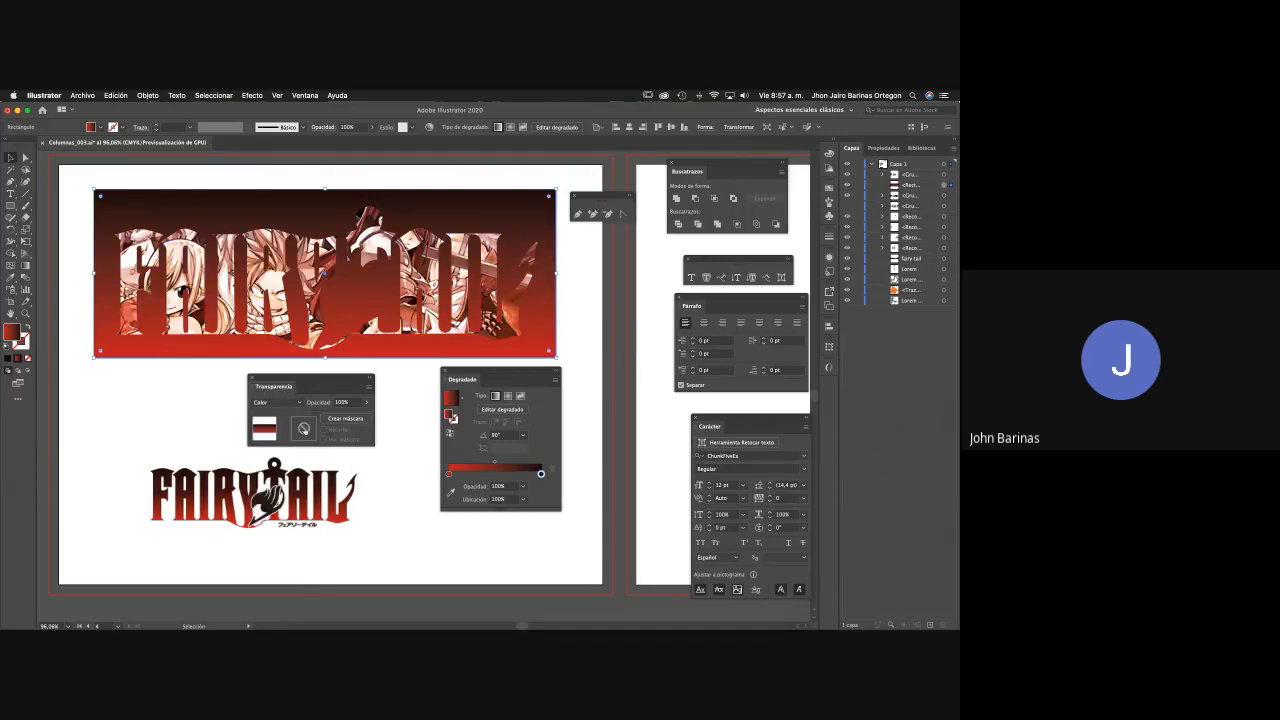
Try the Luminosidad blend mode on the gradient rectangle, and set it back to Normal.
{"action": "left_click", "coordinate": [278, 402]}
{"action": "left_click", "coordinate": [289, 592]}
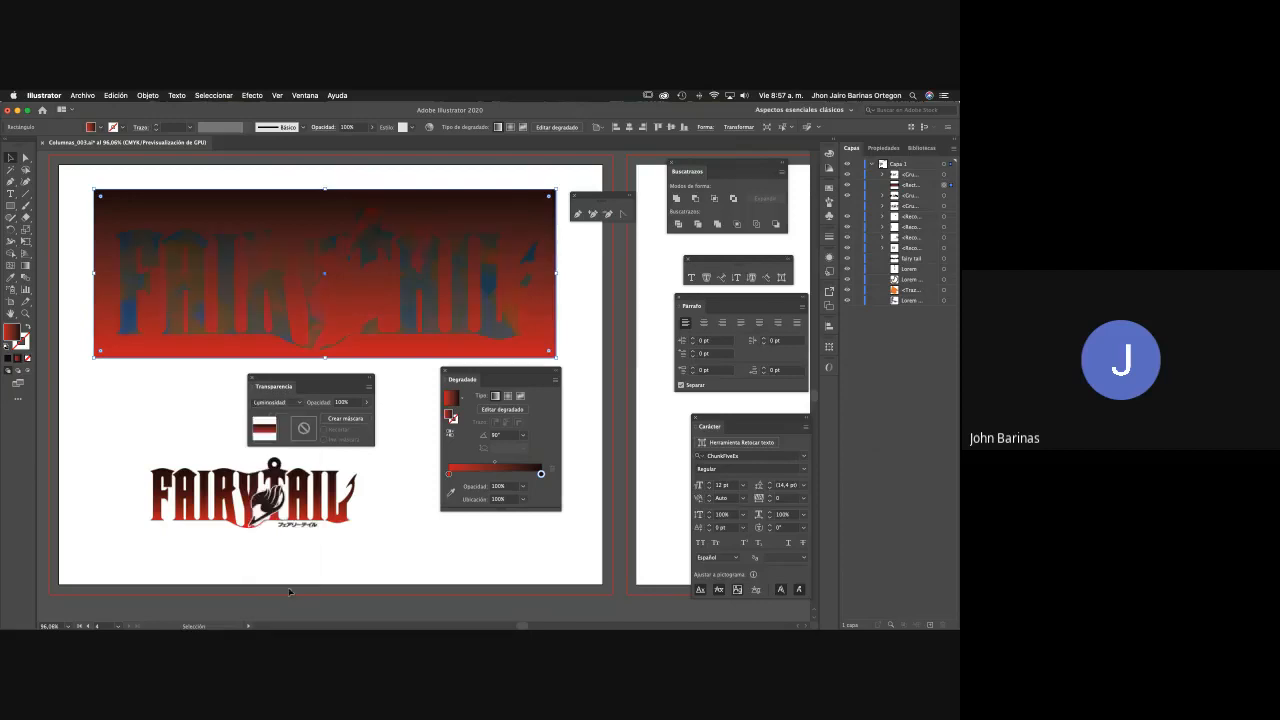
{"action": "left_click", "coordinate": [278, 402]}
{"action": "left_click", "coordinate": [283, 415]}
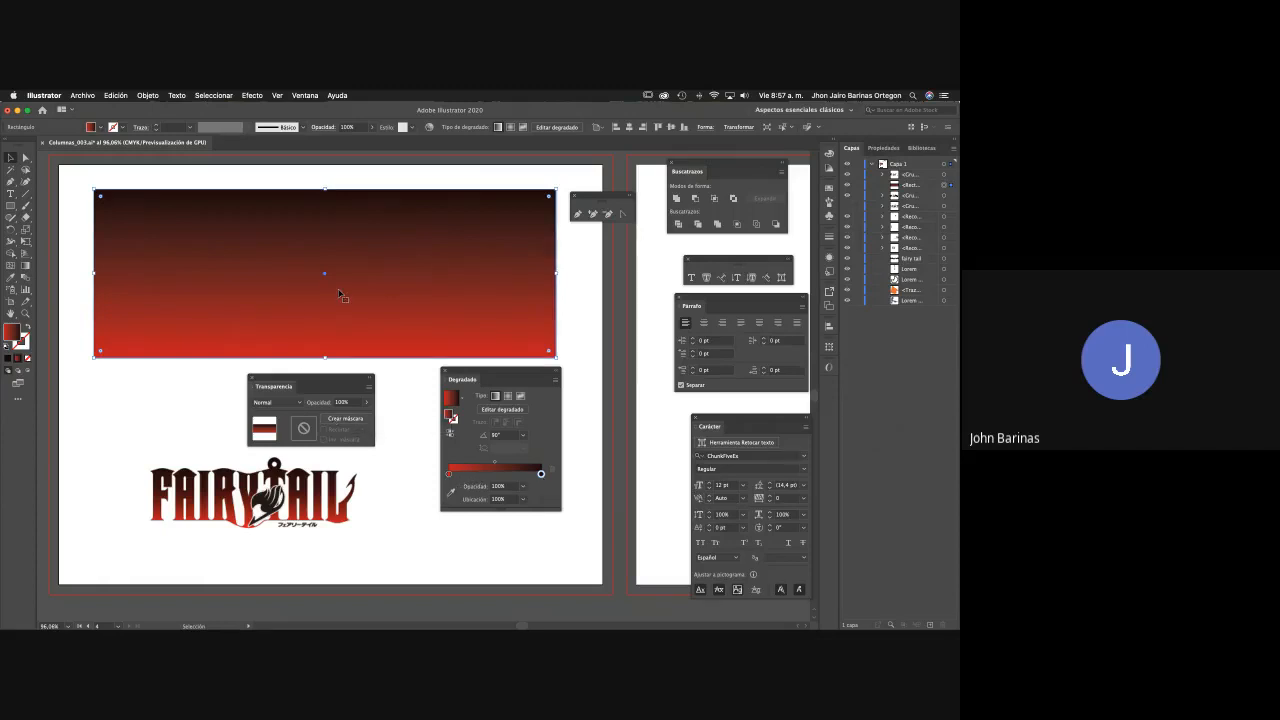
Toggle the gradient rectangle's visibility to compare it with the artwork beneath, and set its blend mode to Multiplicar.
{"action": "left_click", "coordinate": [846, 186]}
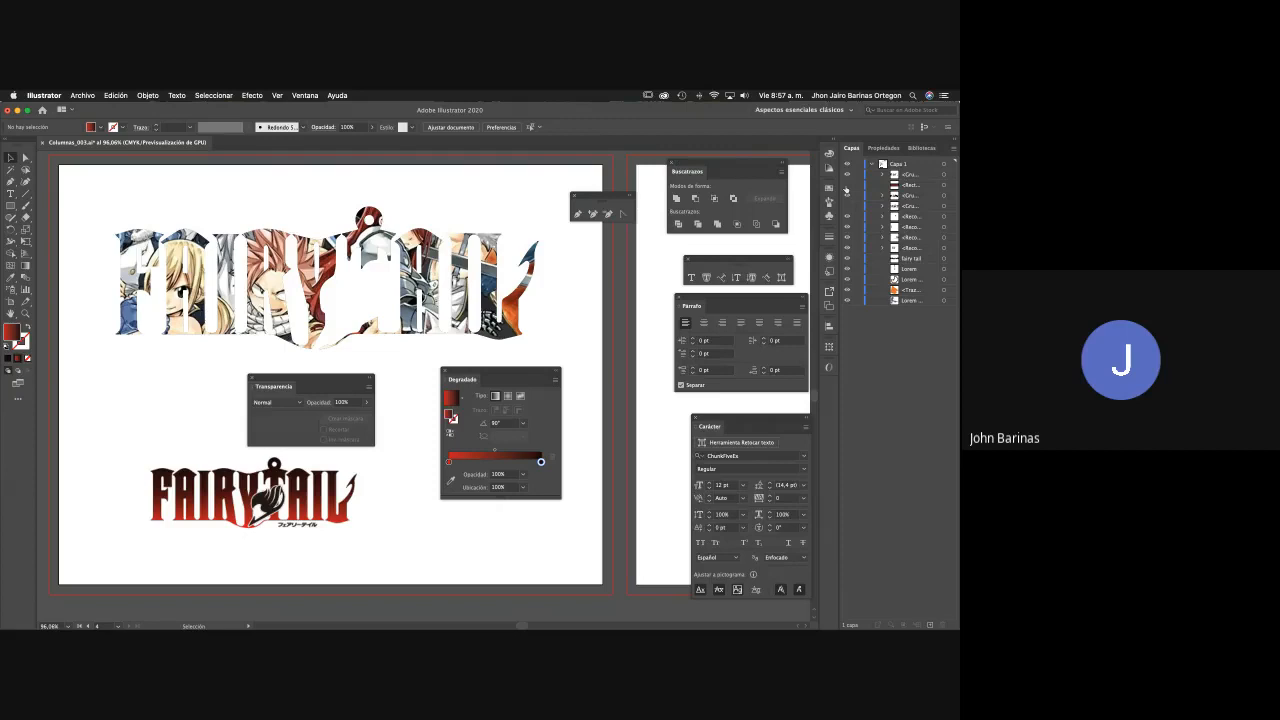
{"action": "left_click", "coordinate": [846, 186]}
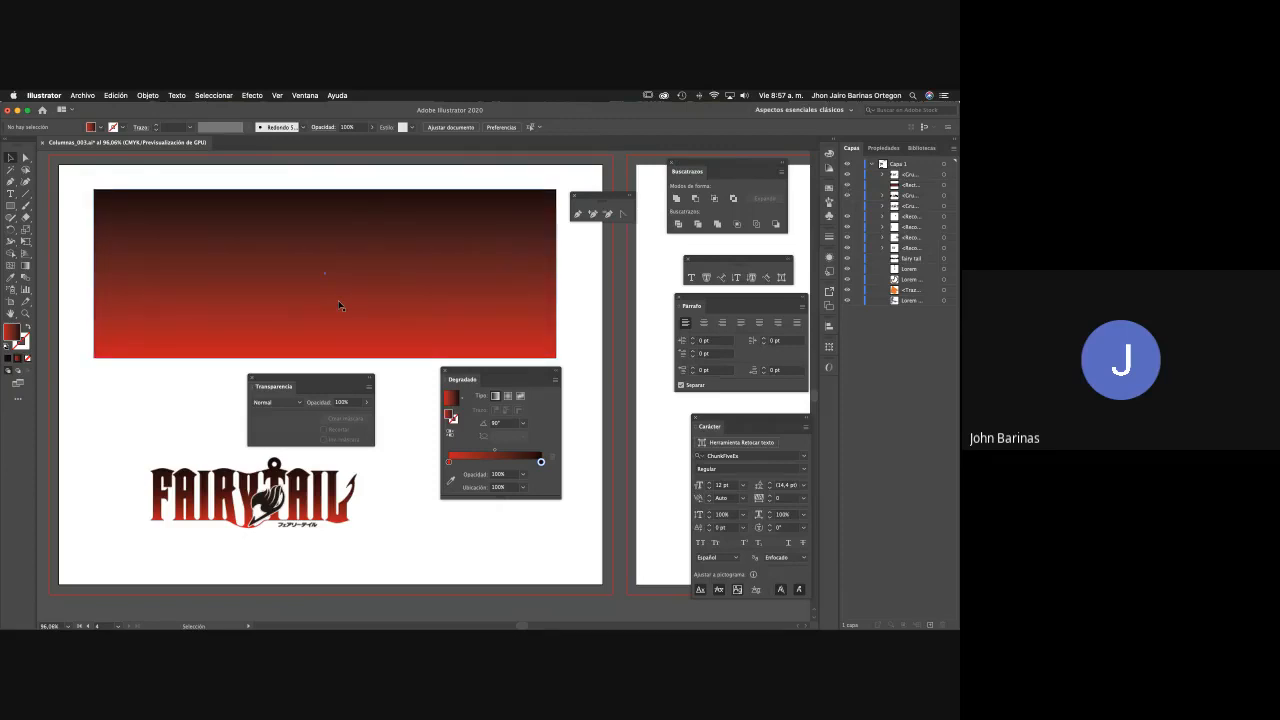
{"action": "left_click", "coordinate": [299, 403]}
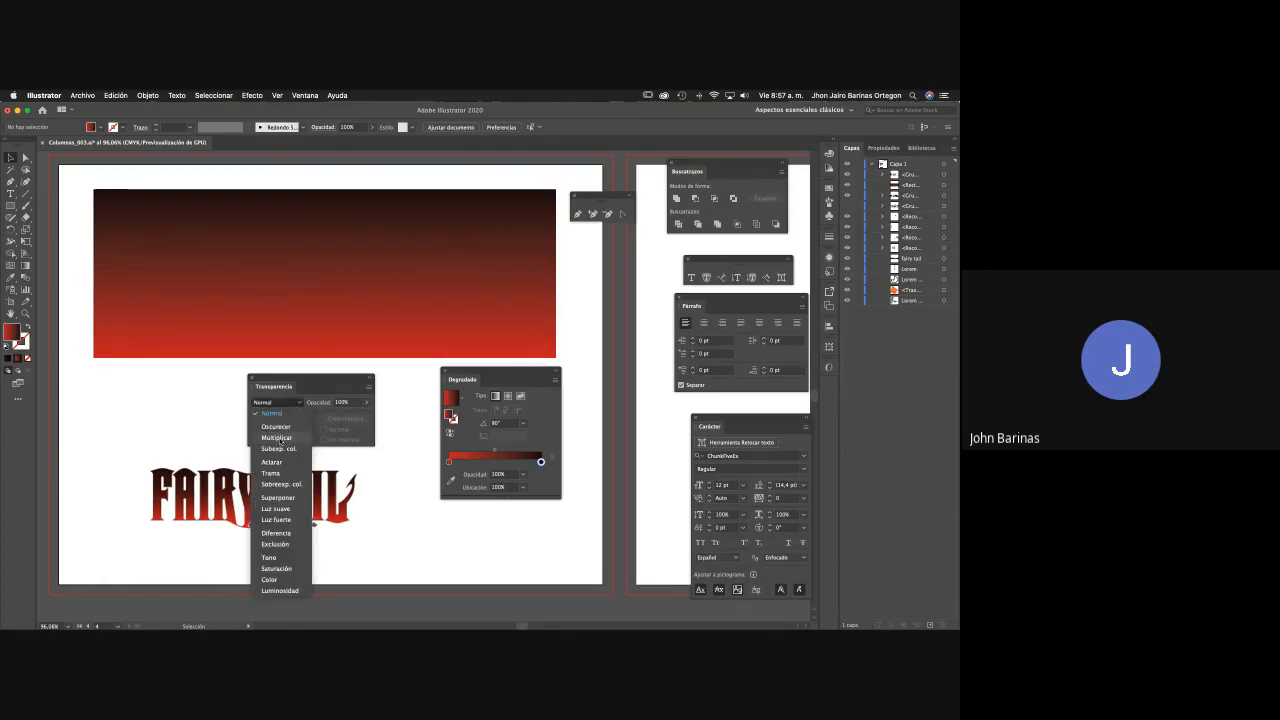
{"action": "left_click", "coordinate": [281, 439]}
{"action": "left_click", "coordinate": [356, 354]}
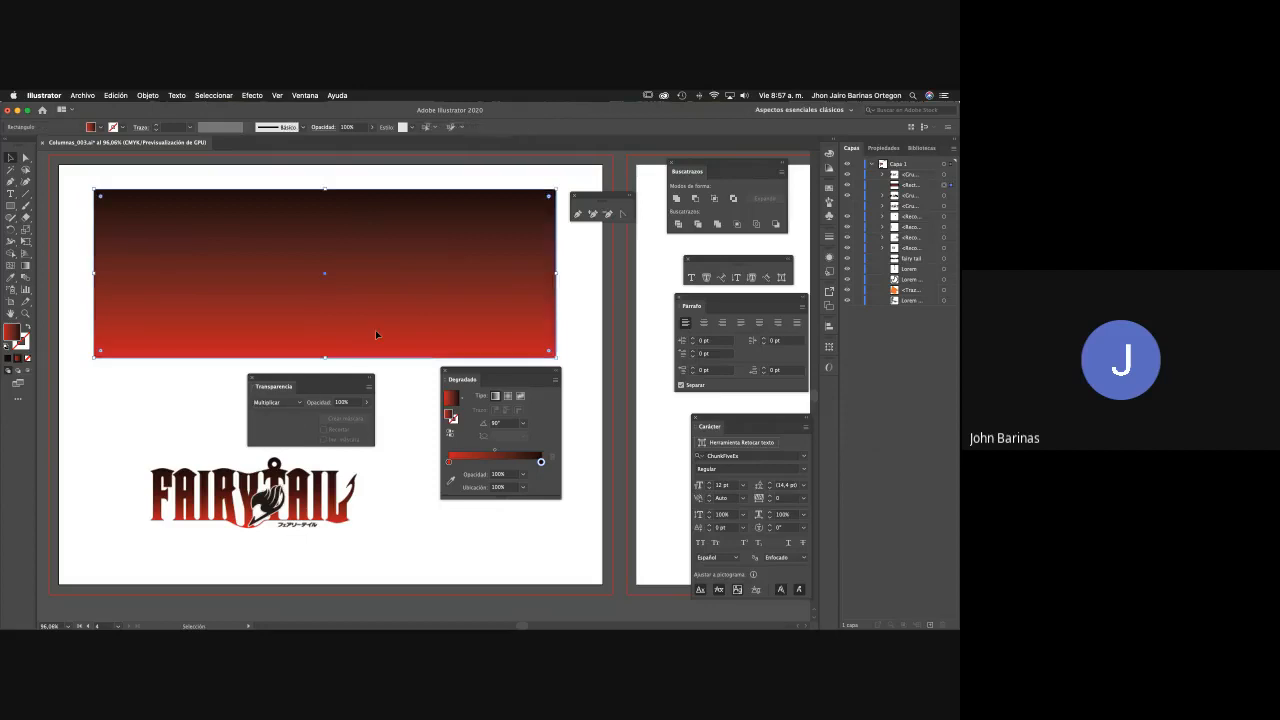
{"action": "left_click", "coordinate": [296, 403]}
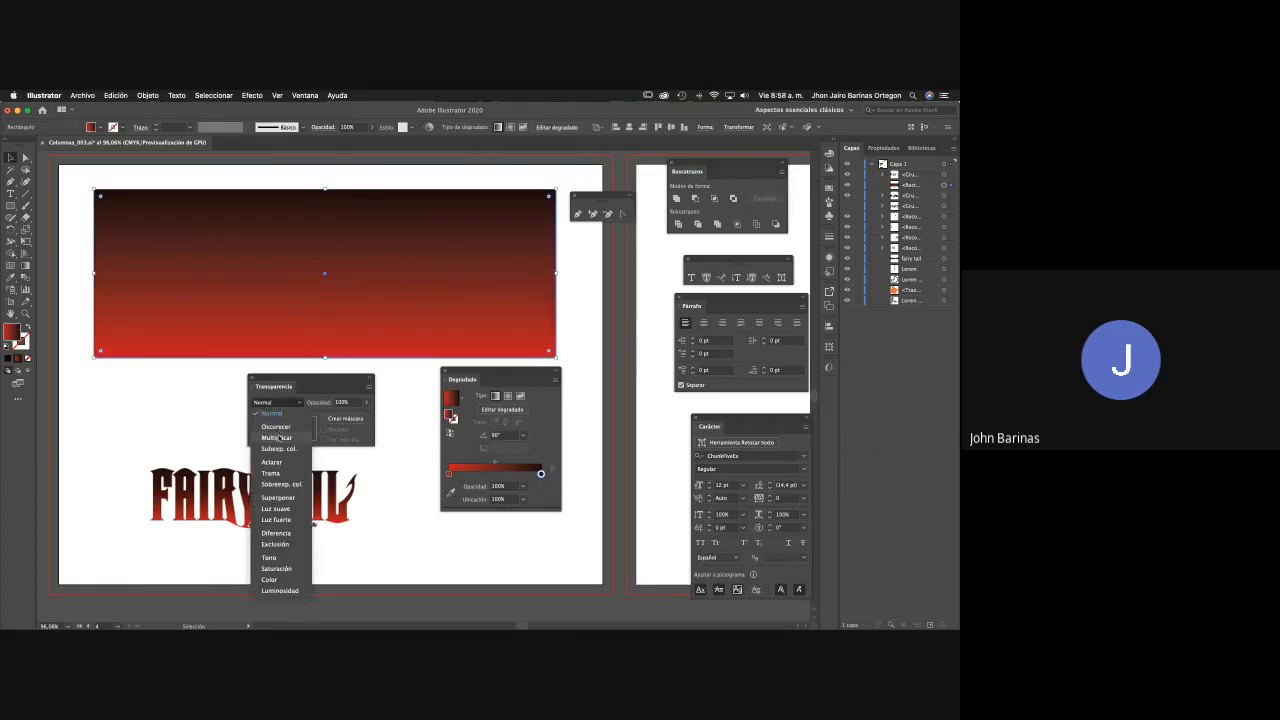
{"action": "left_click", "coordinate": [278, 438]}
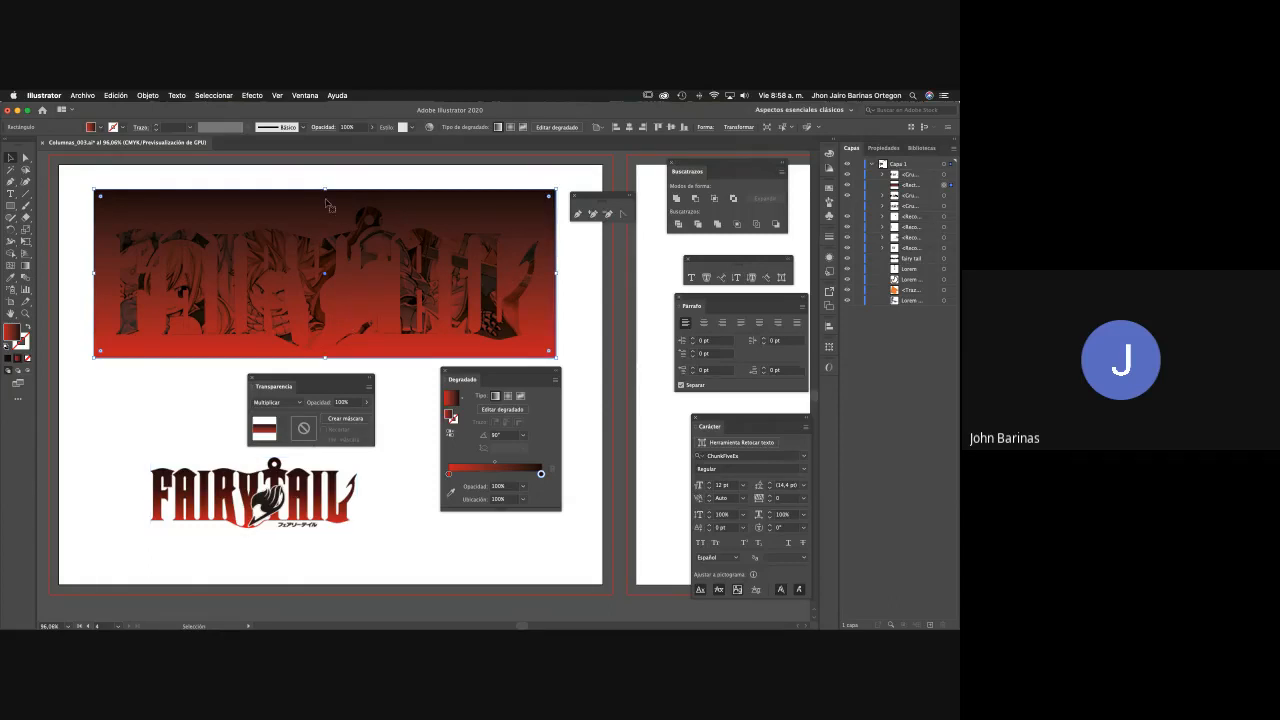
Reduce the gradient rectangle's height to fit closer around the lettering, and cut it to the clipboard.
{"action": "left_click_drag", "start_coordinate": [324, 189], "coordinate": [326, 204]}
{"action": "left_click_drag", "start_coordinate": [326, 358], "coordinate": [327, 351]}
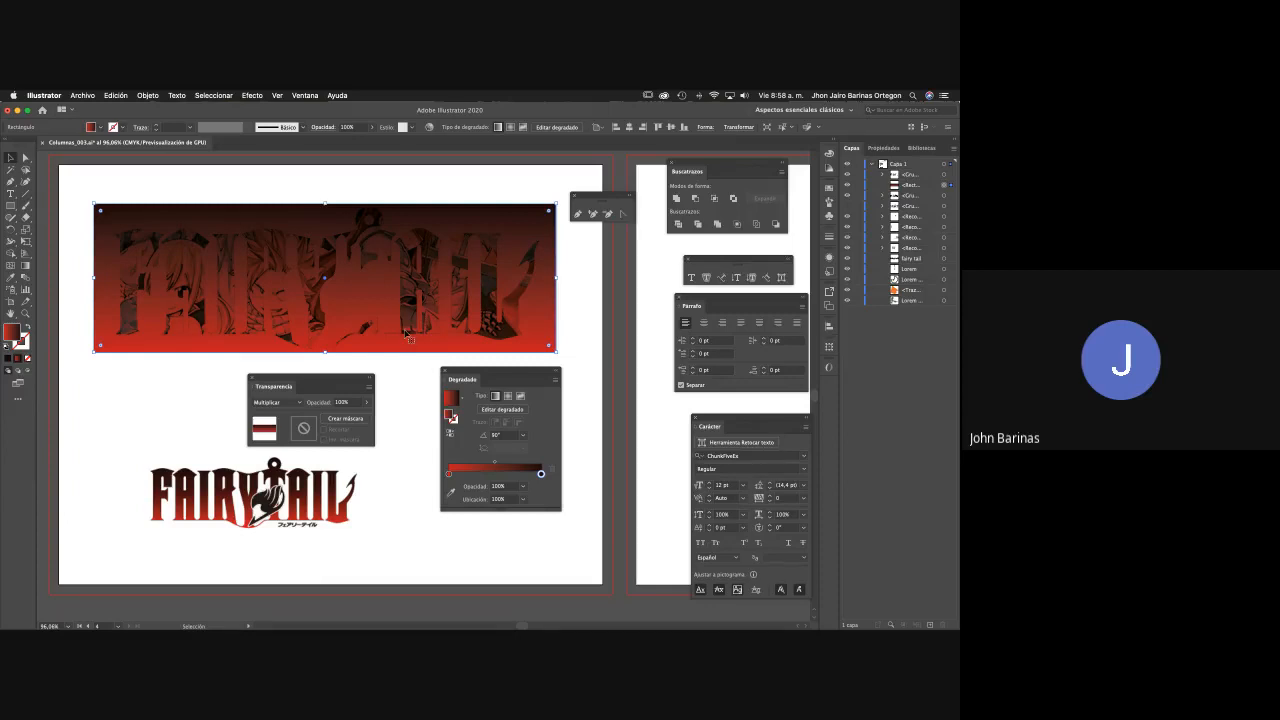
{"action": "key", "text": "a"}
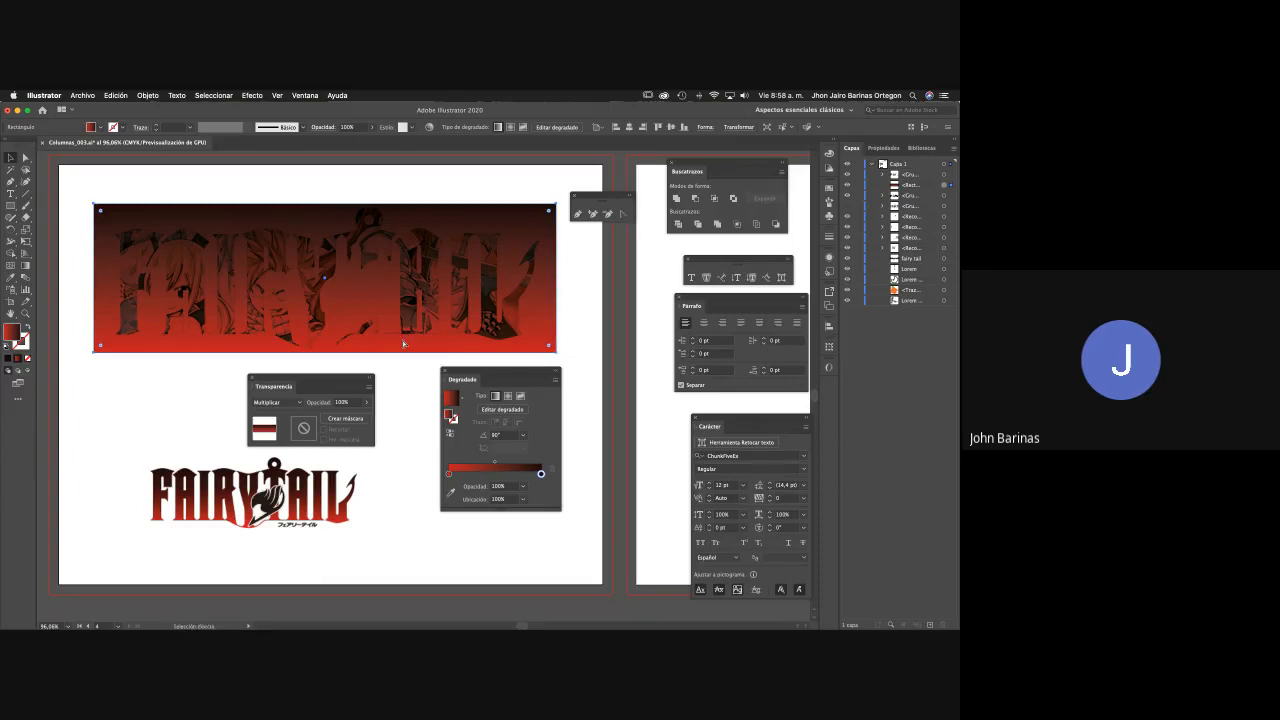
{"action": "key", "text": "Delete"}
{"action": "key", "text": "v"}
{"action": "left_click", "coordinate": [135, 291]}
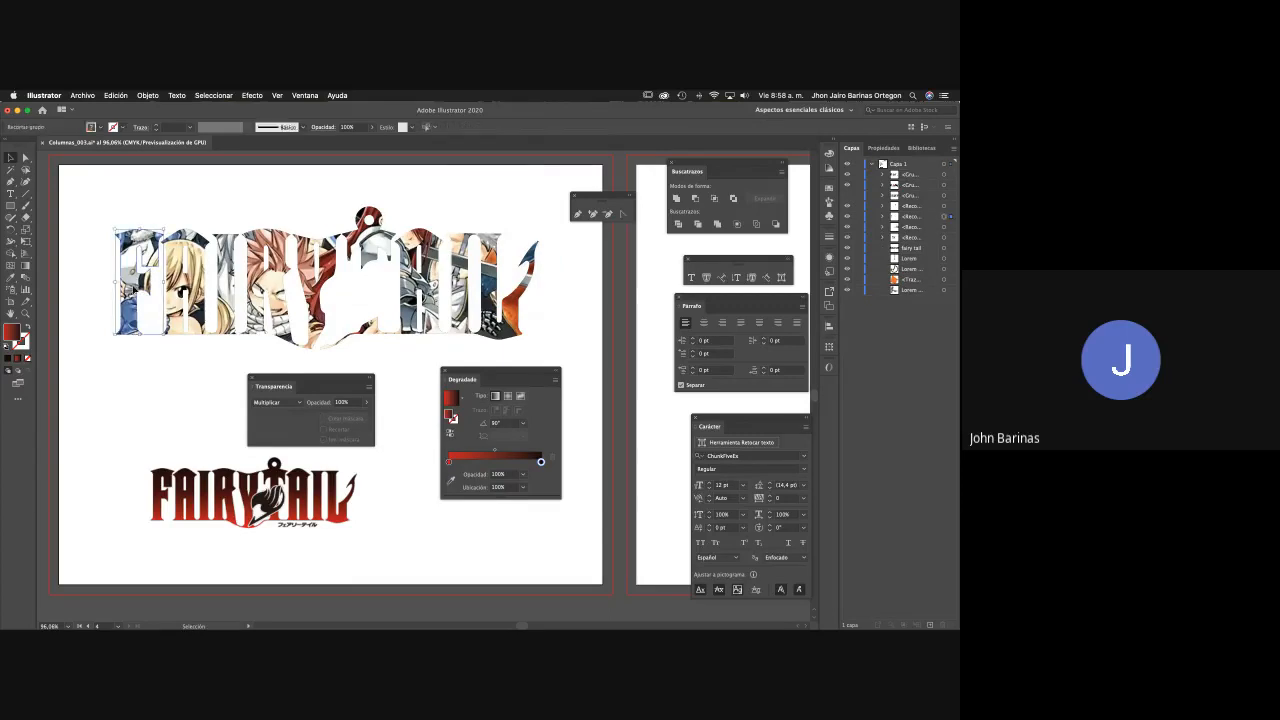
{"action": "double_click", "coordinate": [135, 291]}
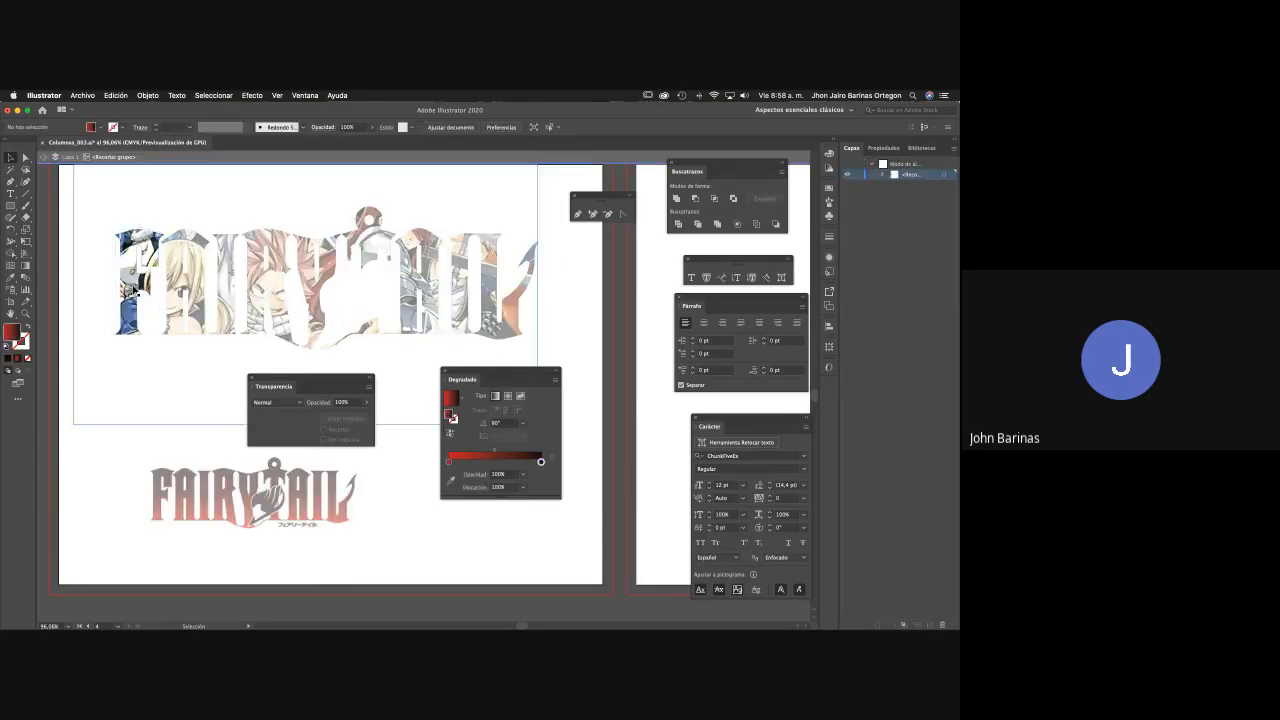
{"action": "double_click", "coordinate": [135, 291]}
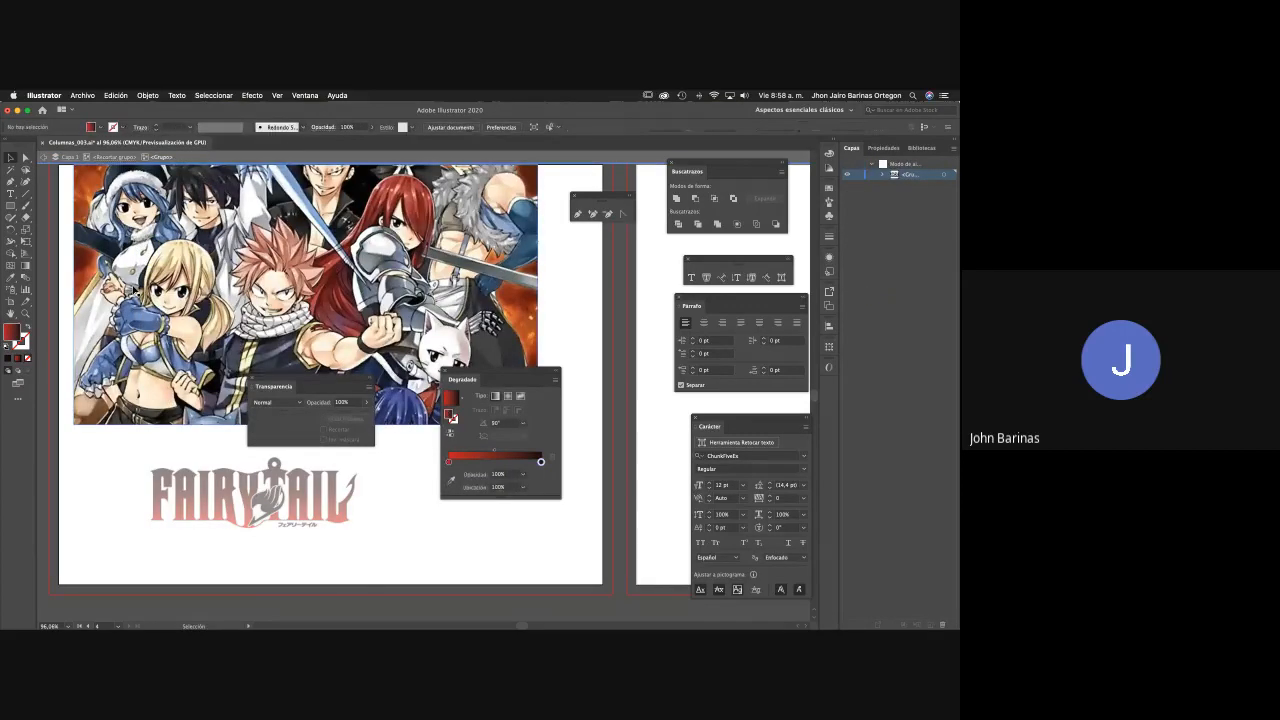
{"action": "double_click", "coordinate": [66, 330]}
Isolate the letter F's clipping group and paste the gradient rectangle in the same place inside it.
{"action": "left_click", "coordinate": [133, 302]}
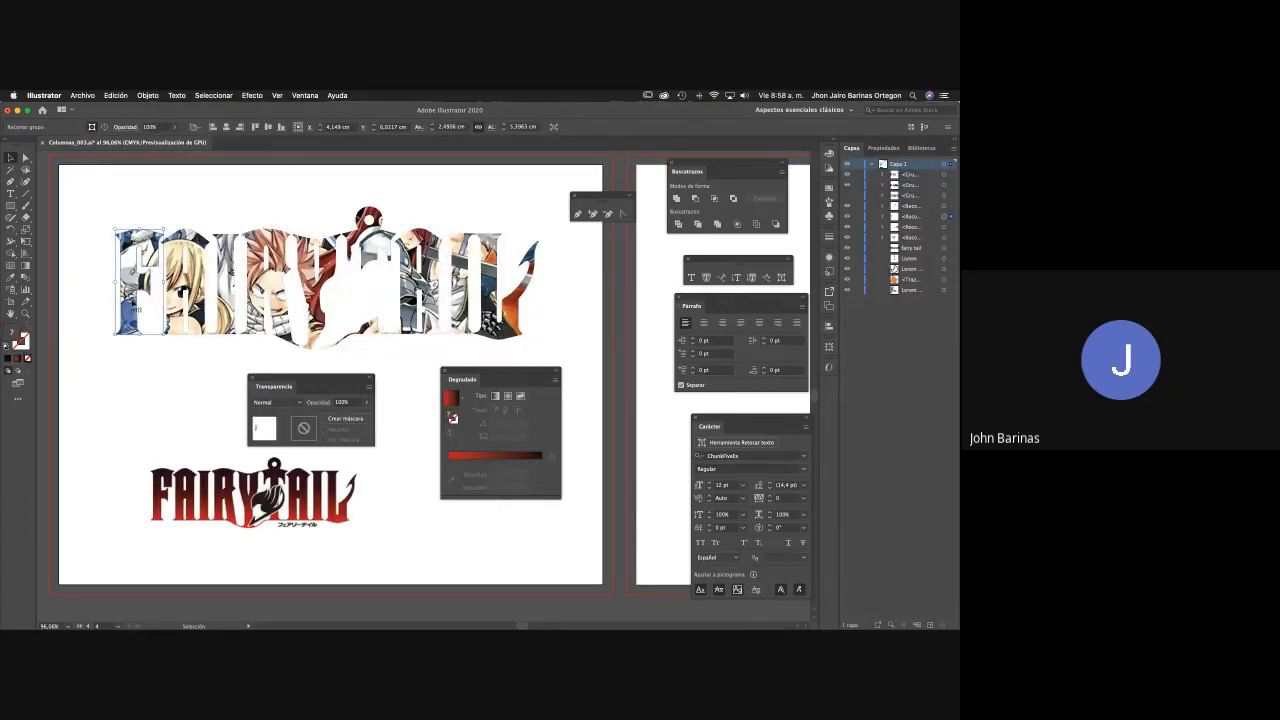
{"action": "double_click", "coordinate": [137, 306]}
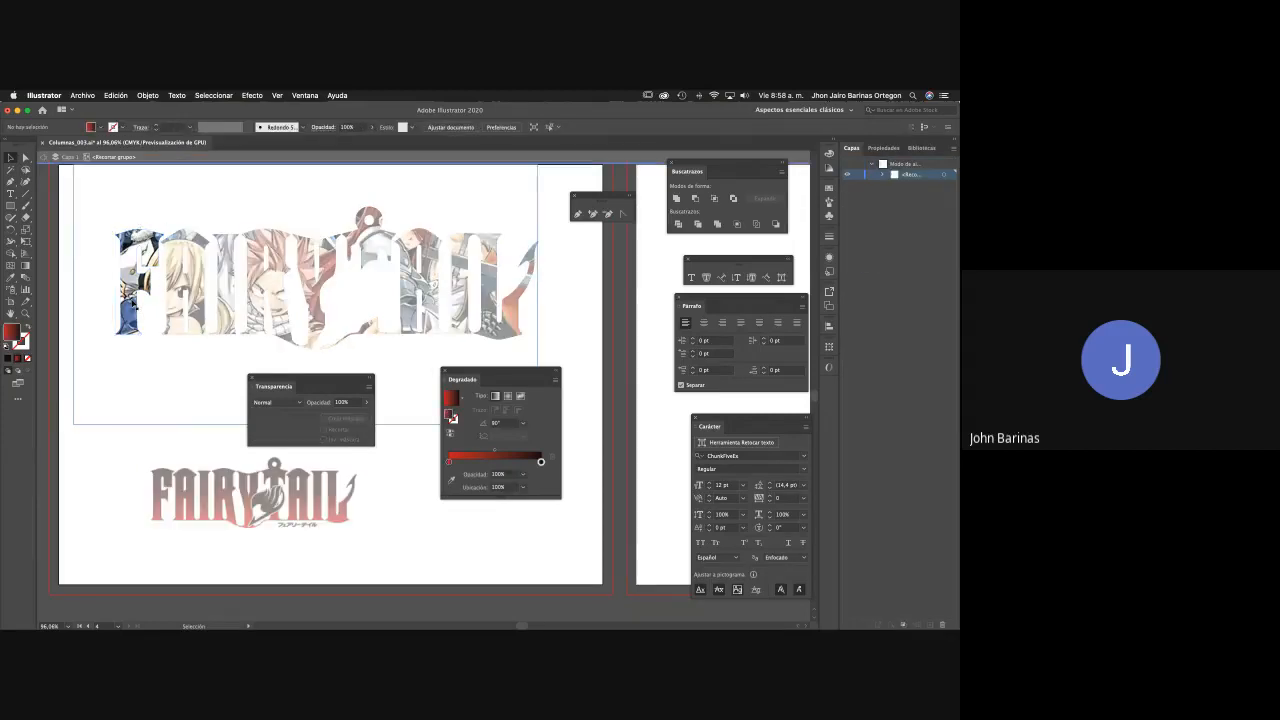
{"action": "key", "text": "a"}
{"action": "key", "text": "super"}
{"action": "left_click", "coordinate": [133, 304], "text": "super"}
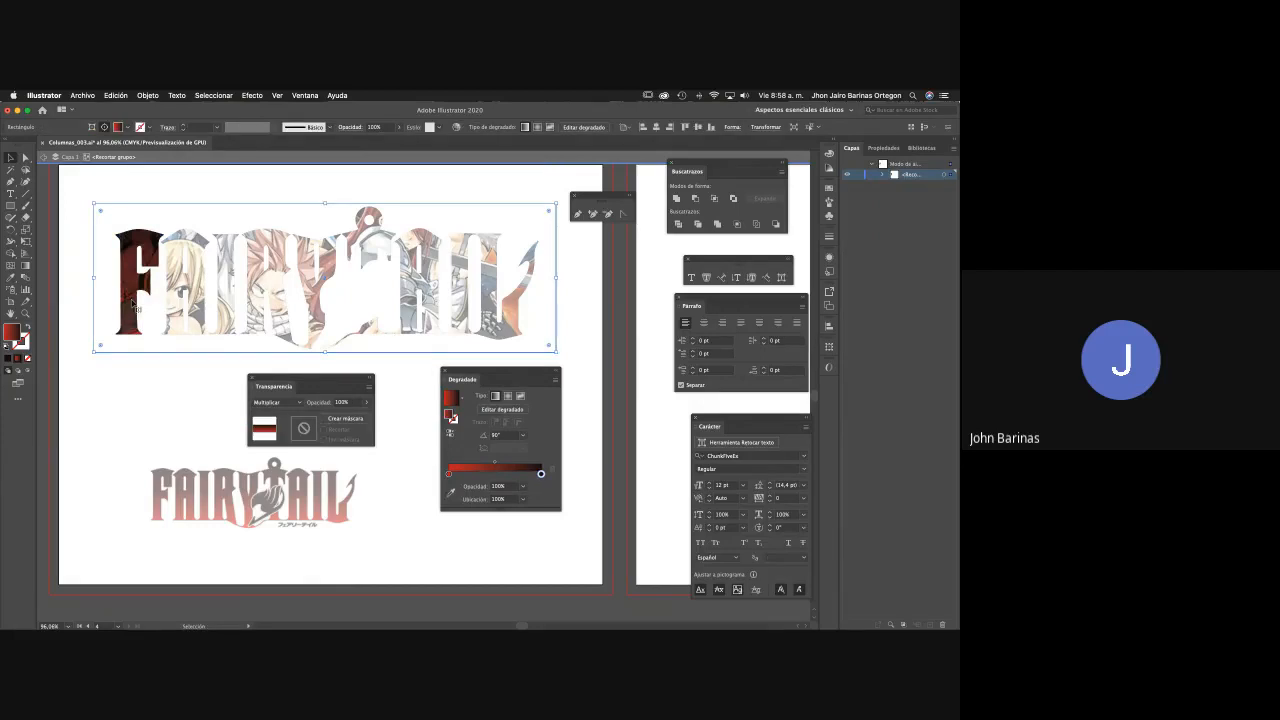
{"action": "key", "text": "Delete"}
{"action": "left_click", "coordinate": [116, 96]}
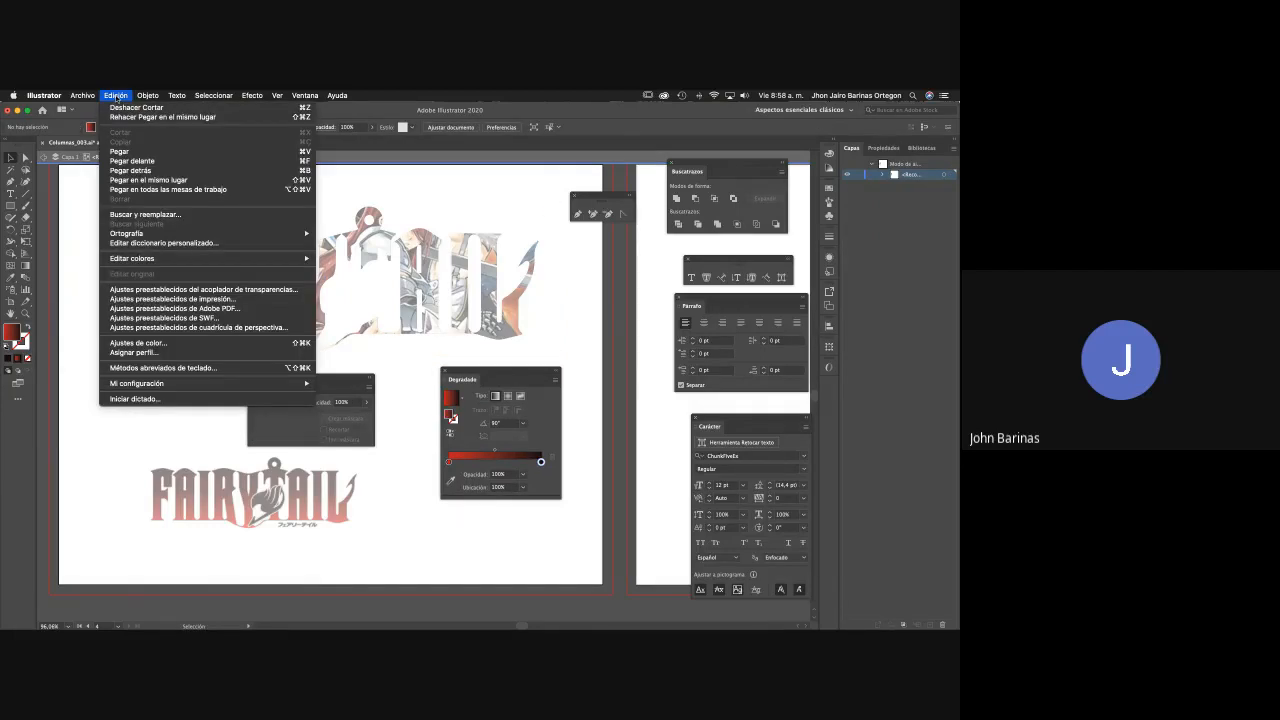
{"action": "left_click", "coordinate": [135, 180]}
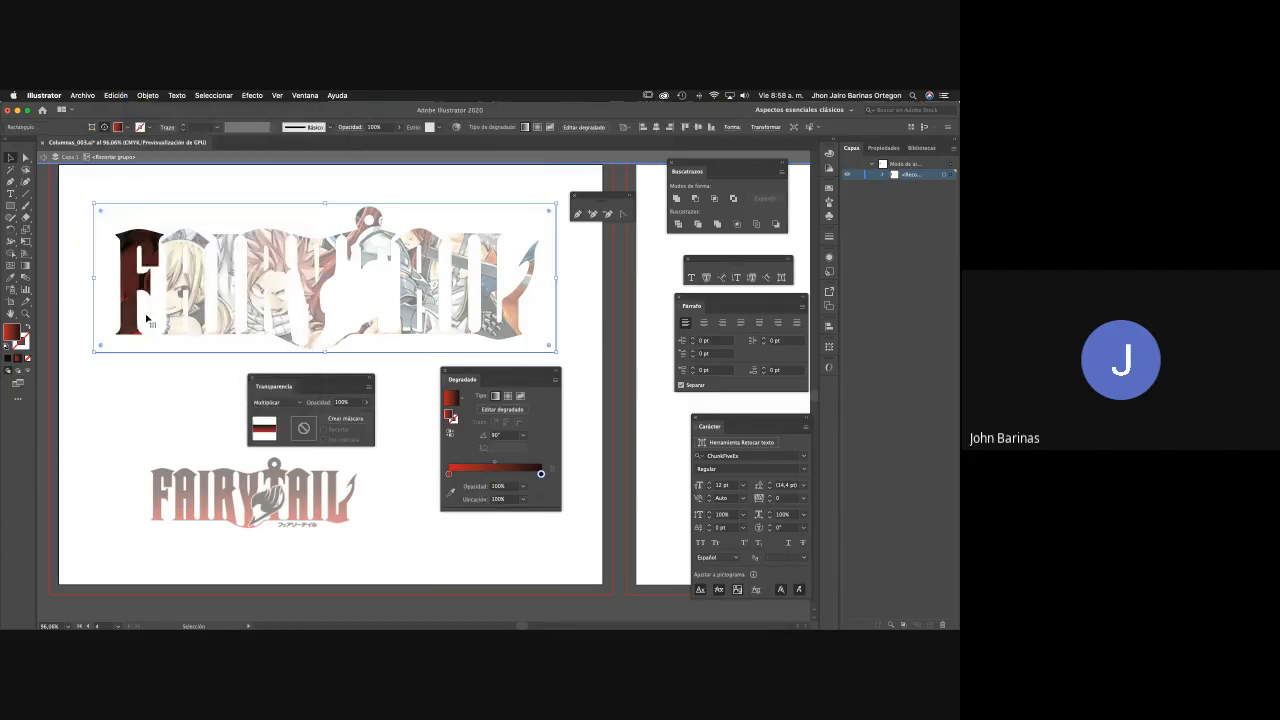
{"action": "double_click", "coordinate": [43, 319]}
Paste the gradient rectangle in the same place inside the clipping group of the letters AIRY.
{"action": "left_click", "coordinate": [180, 292]}
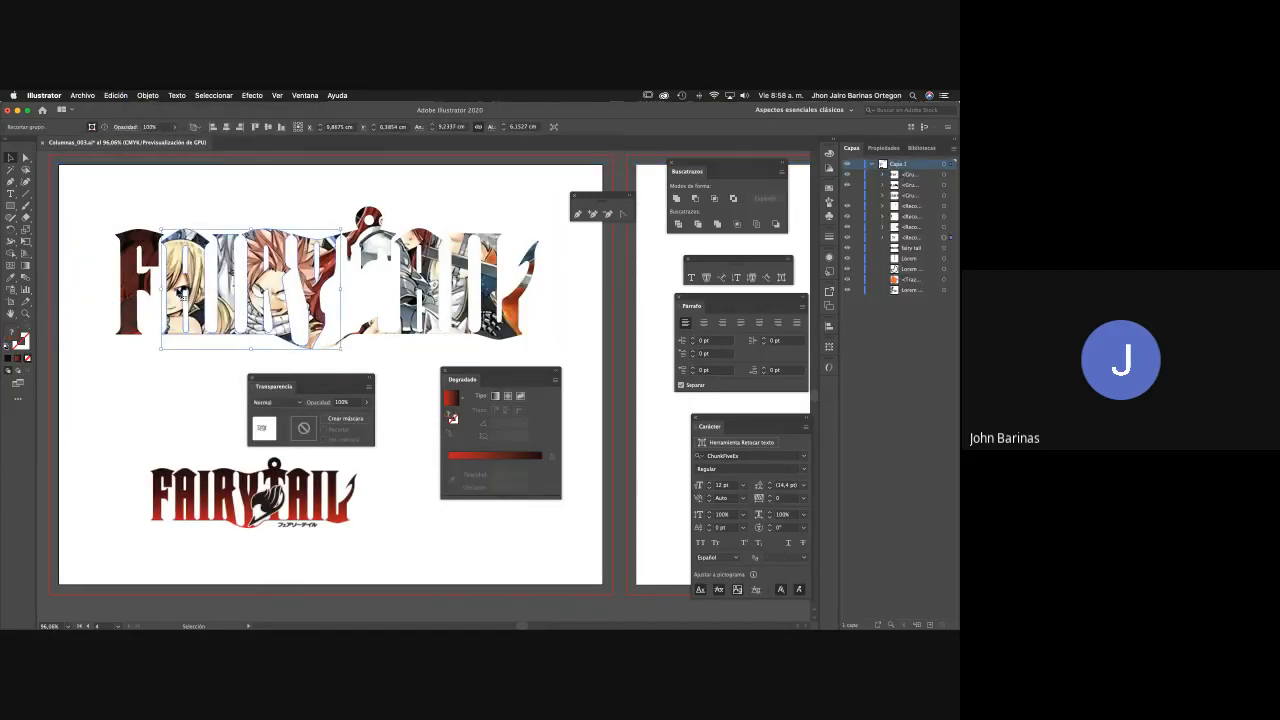
{"action": "double_click", "coordinate": [182, 294]}
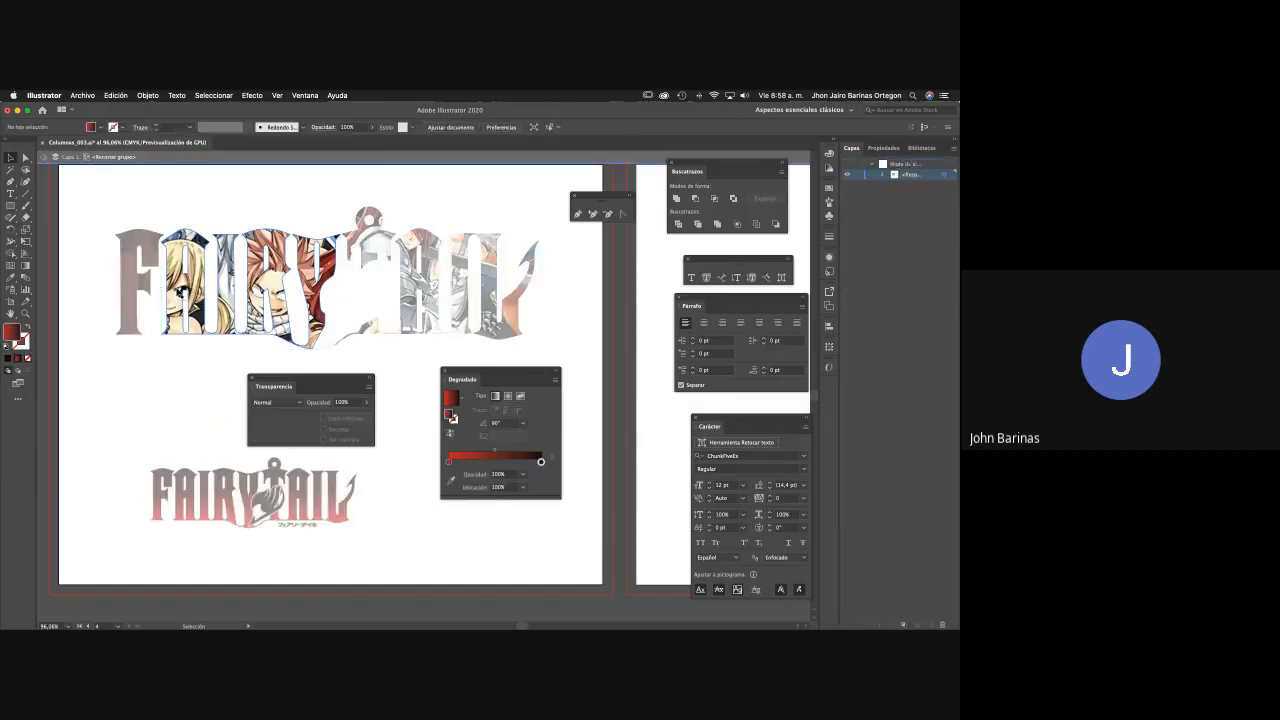
{"action": "left_click", "coordinate": [116, 96]}
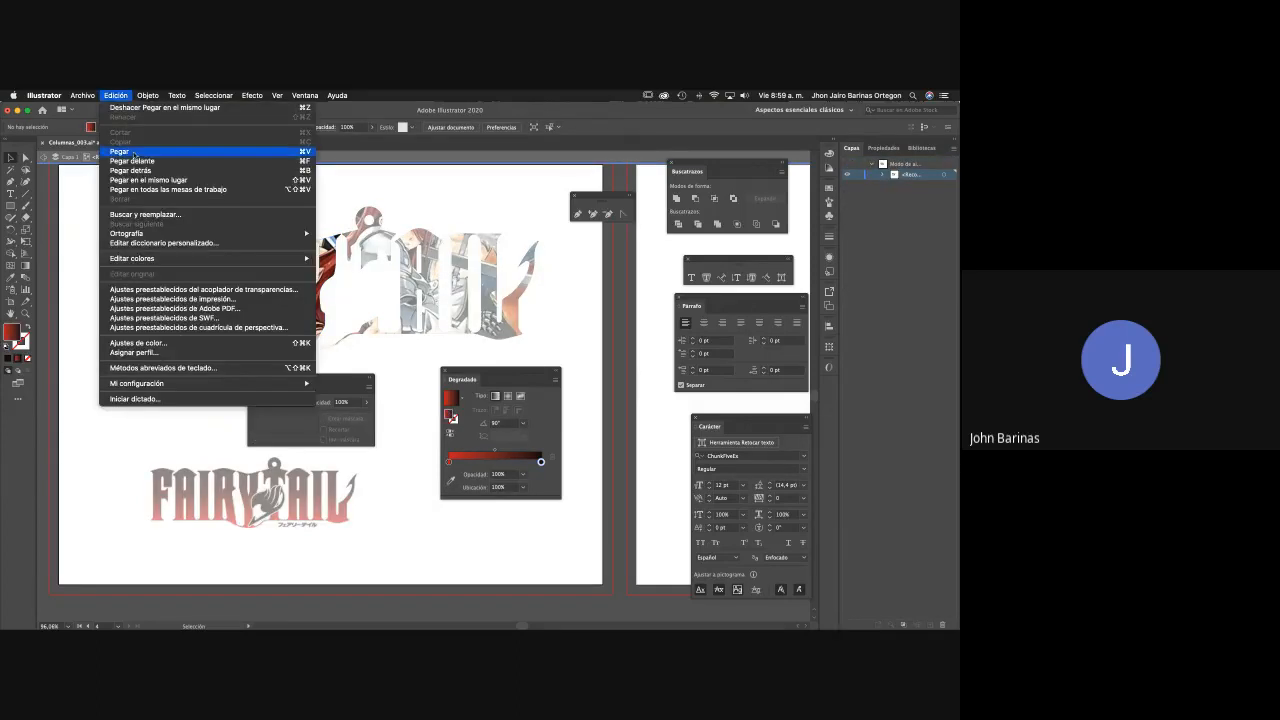
{"action": "left_click", "coordinate": [150, 186]}
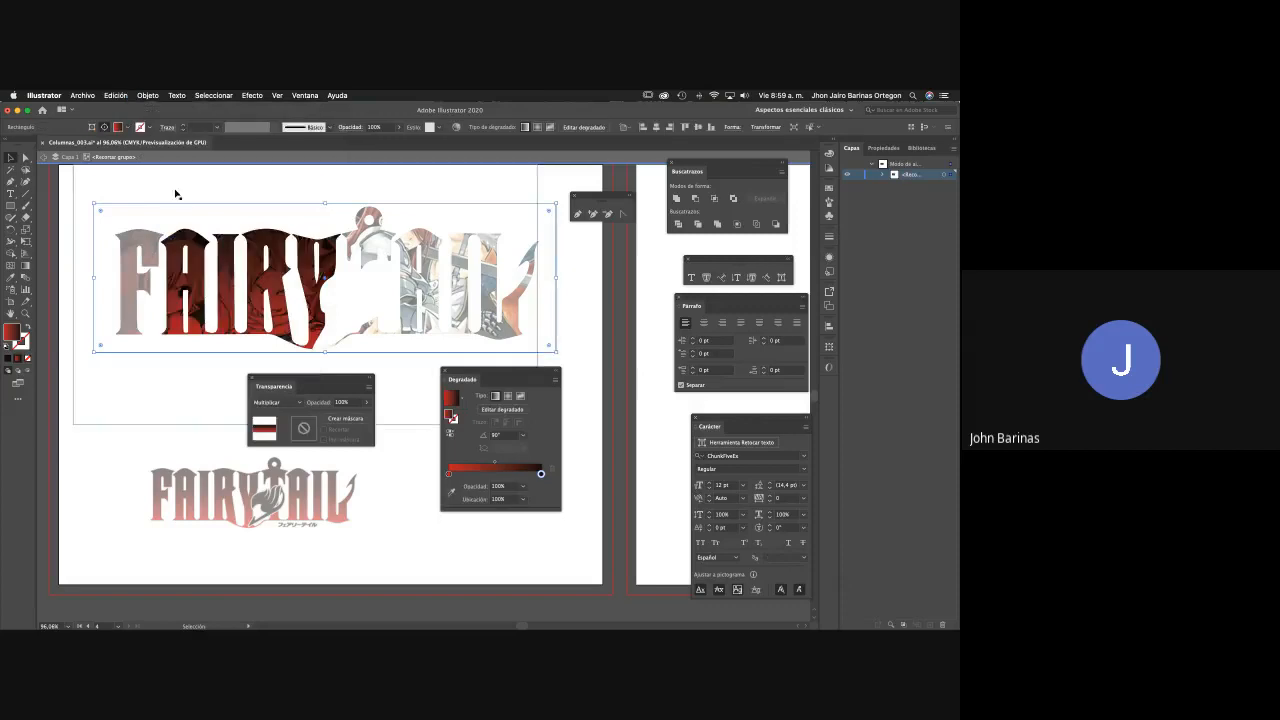
{"action": "double_click", "coordinate": [572, 277]}
Paste the gradient rectangle in the same place inside the clipping group of the anchor-shaped T.
{"action": "left_click_drag", "start_coordinate": [443, 275], "coordinate": [406, 272]}
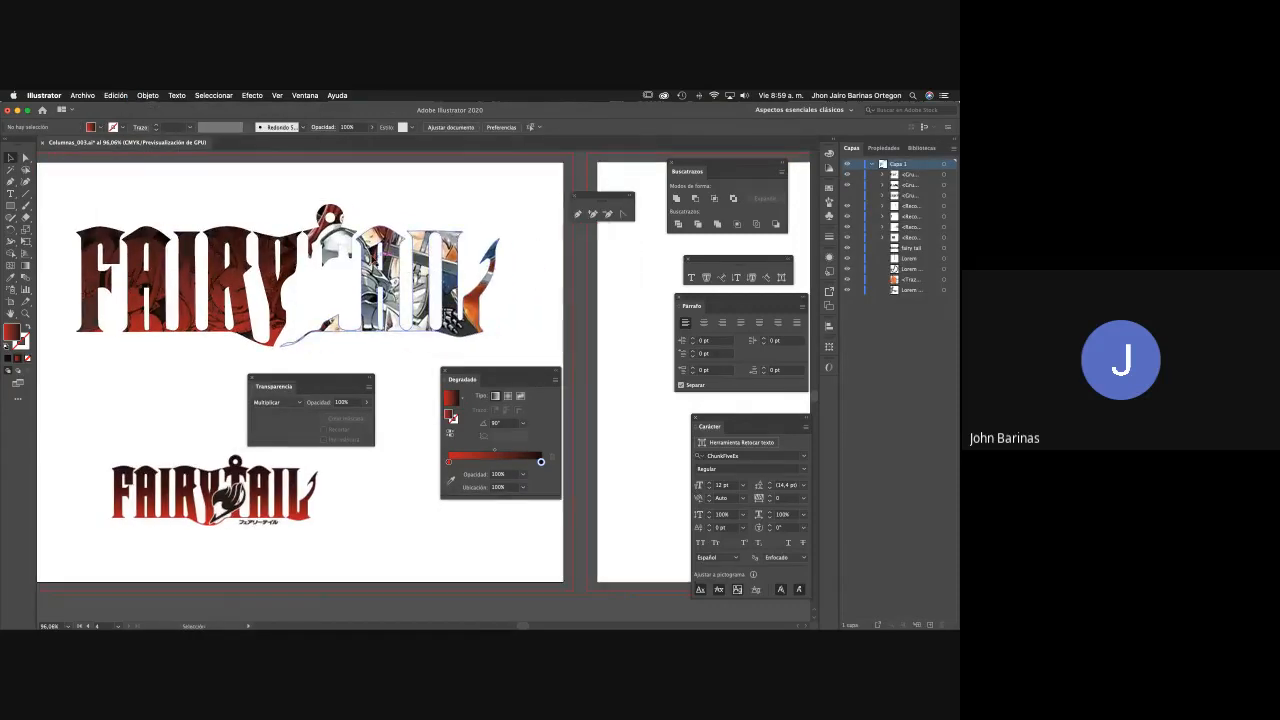
{"action": "left_click", "coordinate": [335, 247]}
{"action": "double_click", "coordinate": [336, 247]}
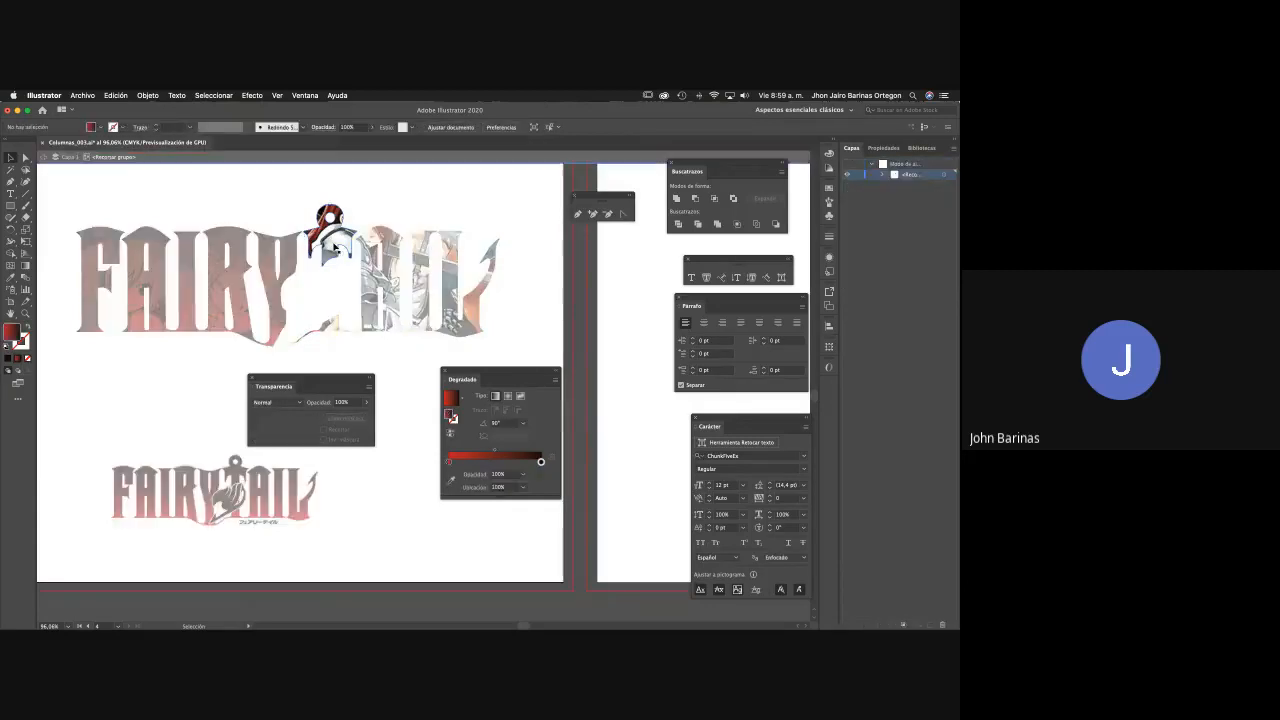
{"action": "left_click", "coordinate": [122, 97]}
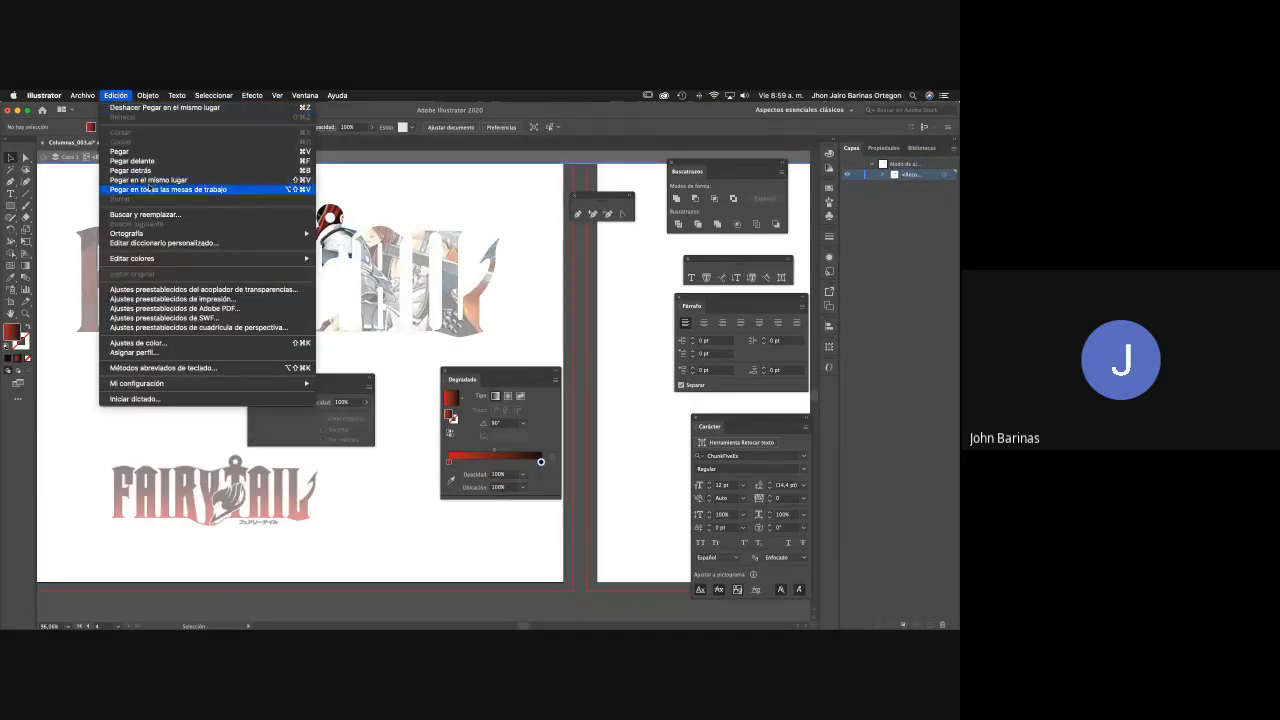
{"action": "left_click", "coordinate": [148, 180]}
{"action": "key", "text": "Delete"}
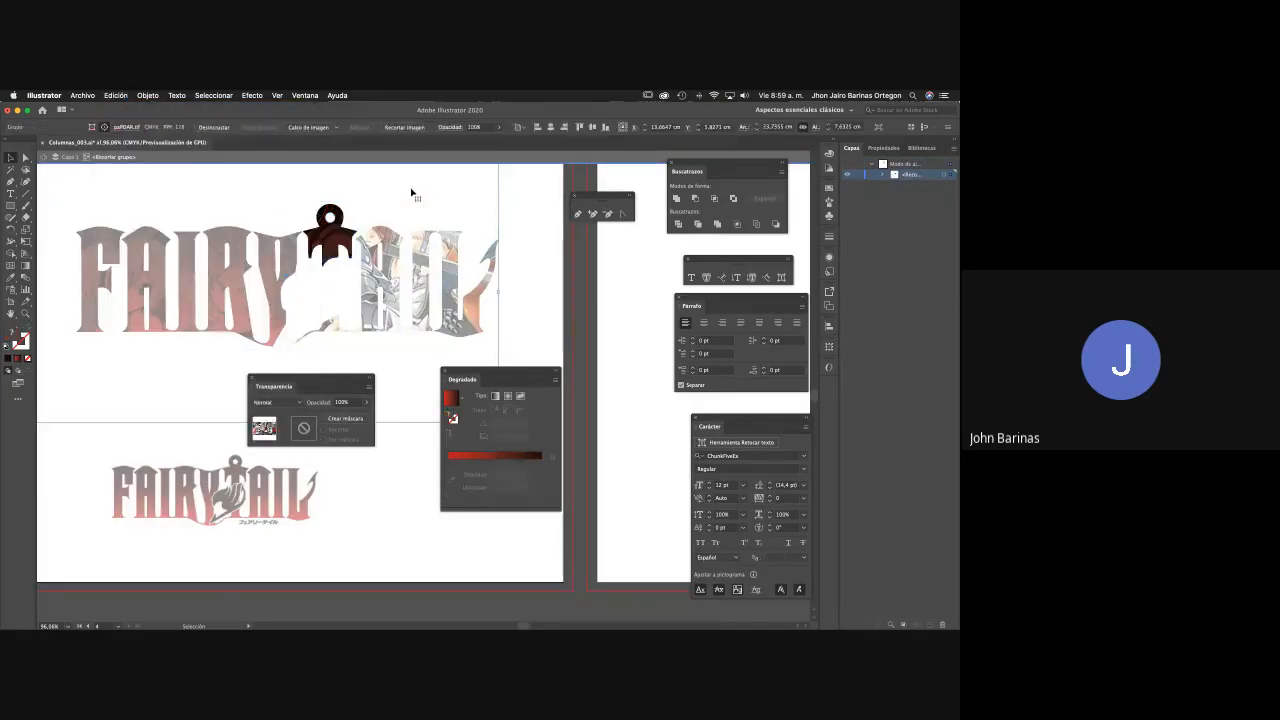
{"action": "key", "text": "Escape"}
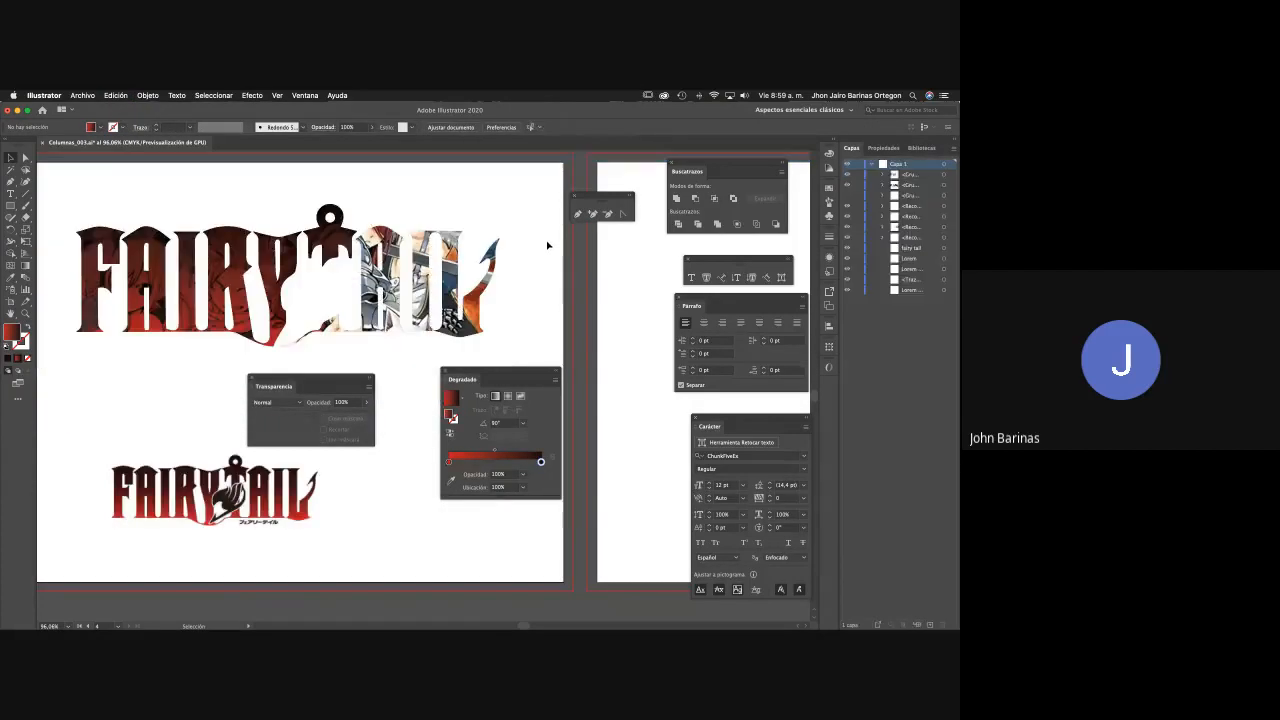
Paste the gradient rectangle in the same place inside the clipping group of the letters AIL.
{"action": "left_click", "coordinate": [372, 244]}
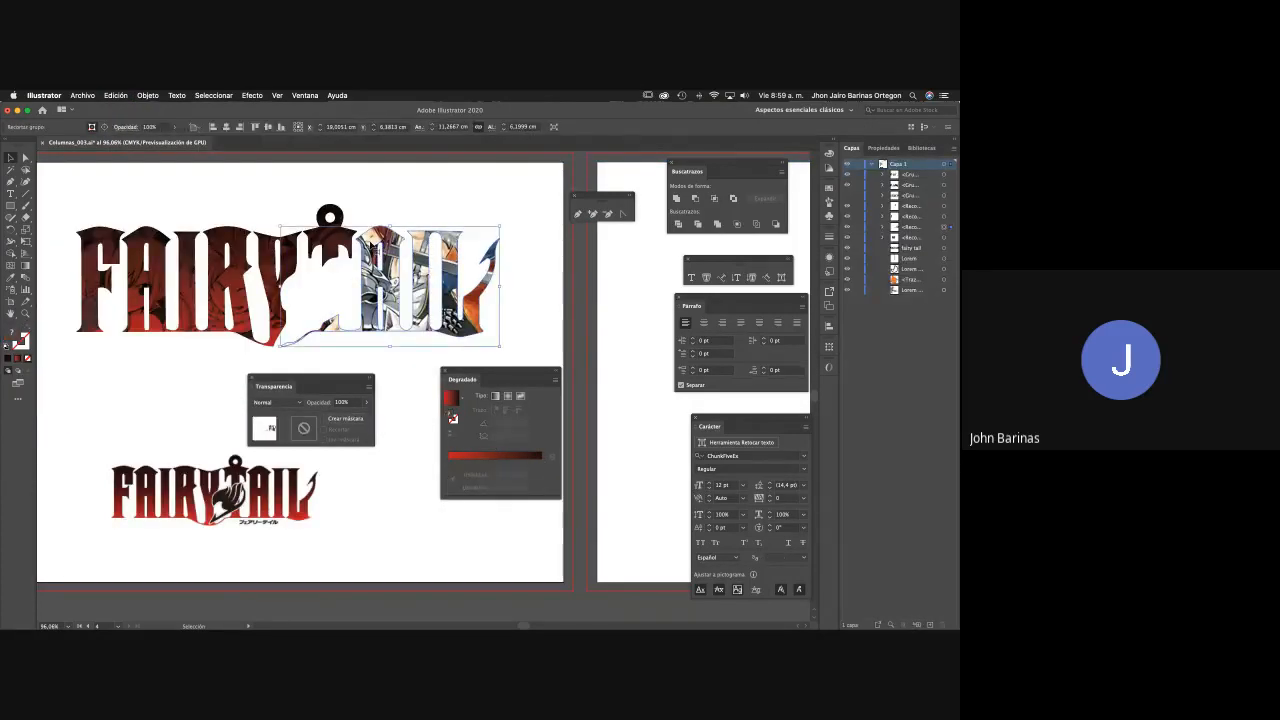
{"action": "double_click", "coordinate": [374, 246]}
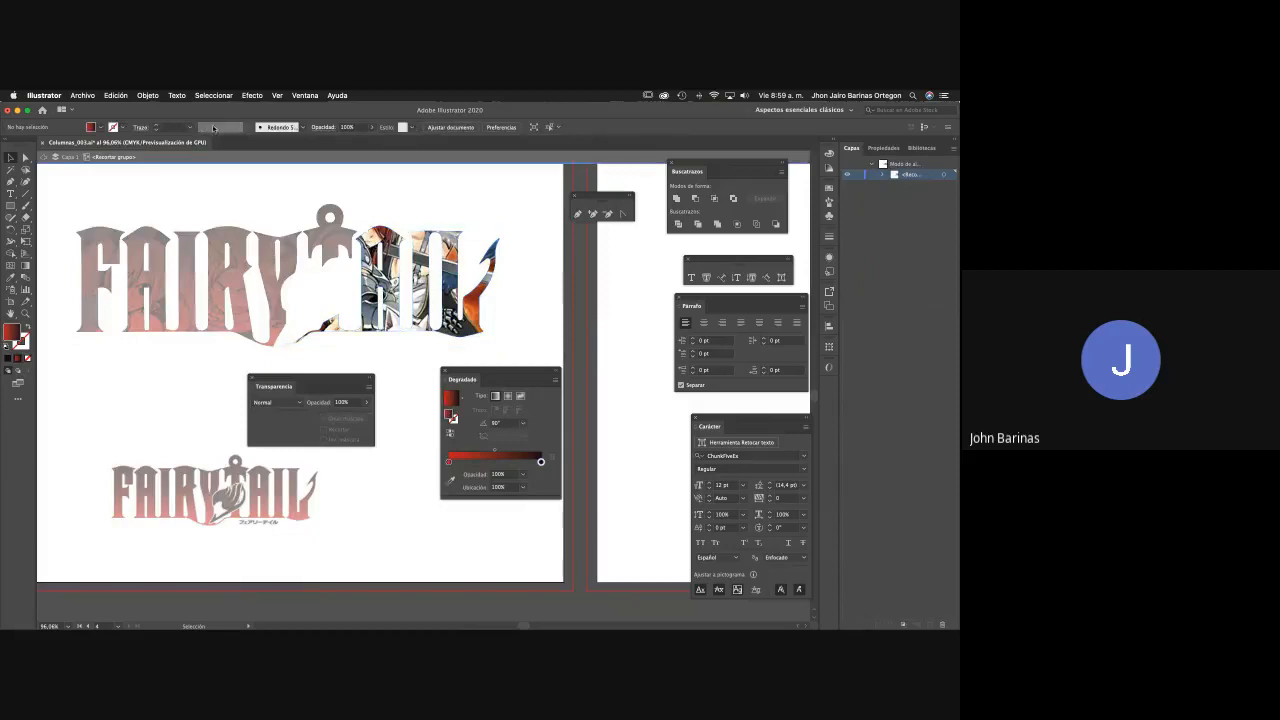
{"action": "left_click", "coordinate": [115, 95]}
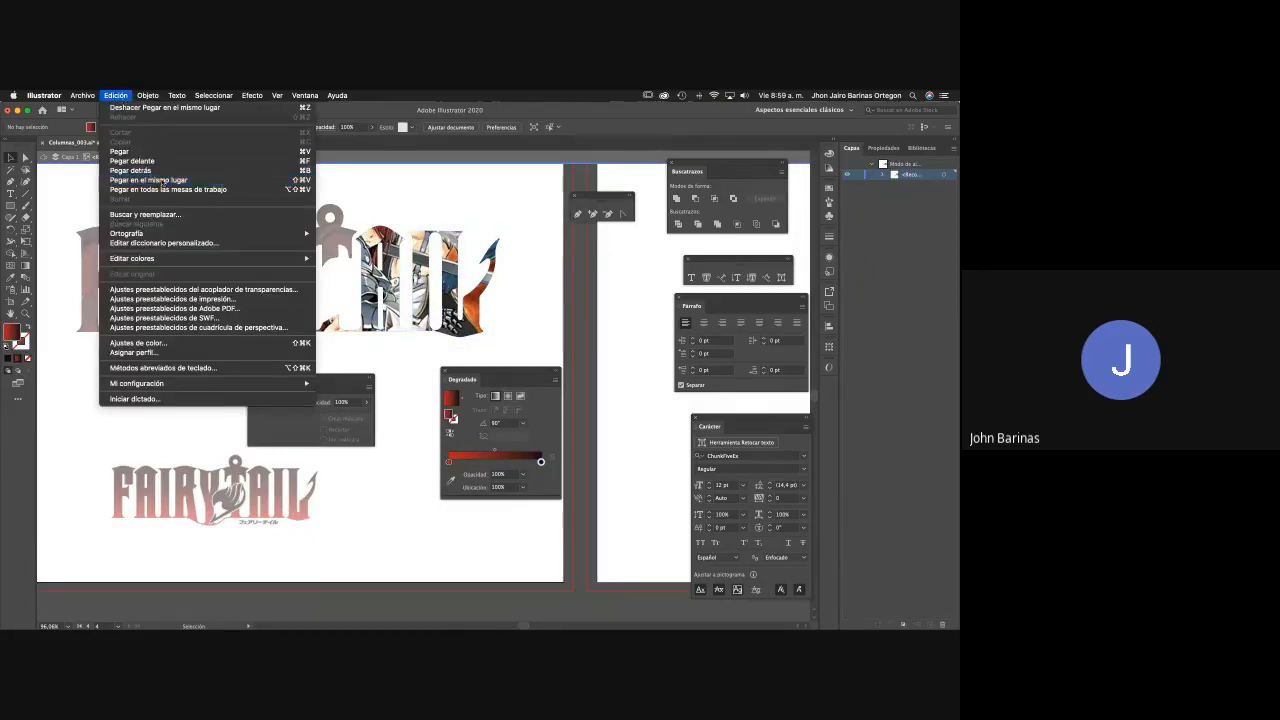
{"action": "left_click", "coordinate": [148, 172]}
{"action": "double_click", "coordinate": [528, 248]}
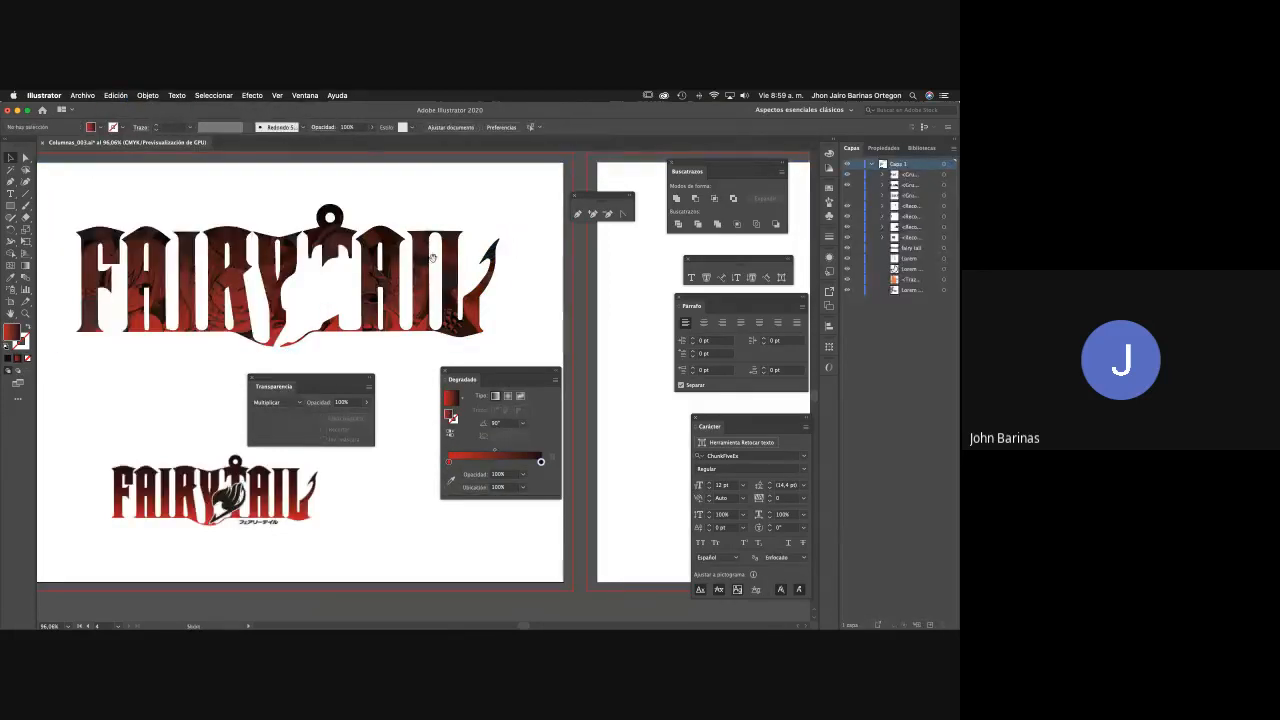
Clear the Transparencia and Degradado panels off the artboard that holds the finished lettering.
{"action": "left_click_drag", "start_coordinate": [528, 248], "coordinate": [570, 223]}
{"action": "left_click_drag", "start_coordinate": [422, 250], "coordinate": [391, 271]}
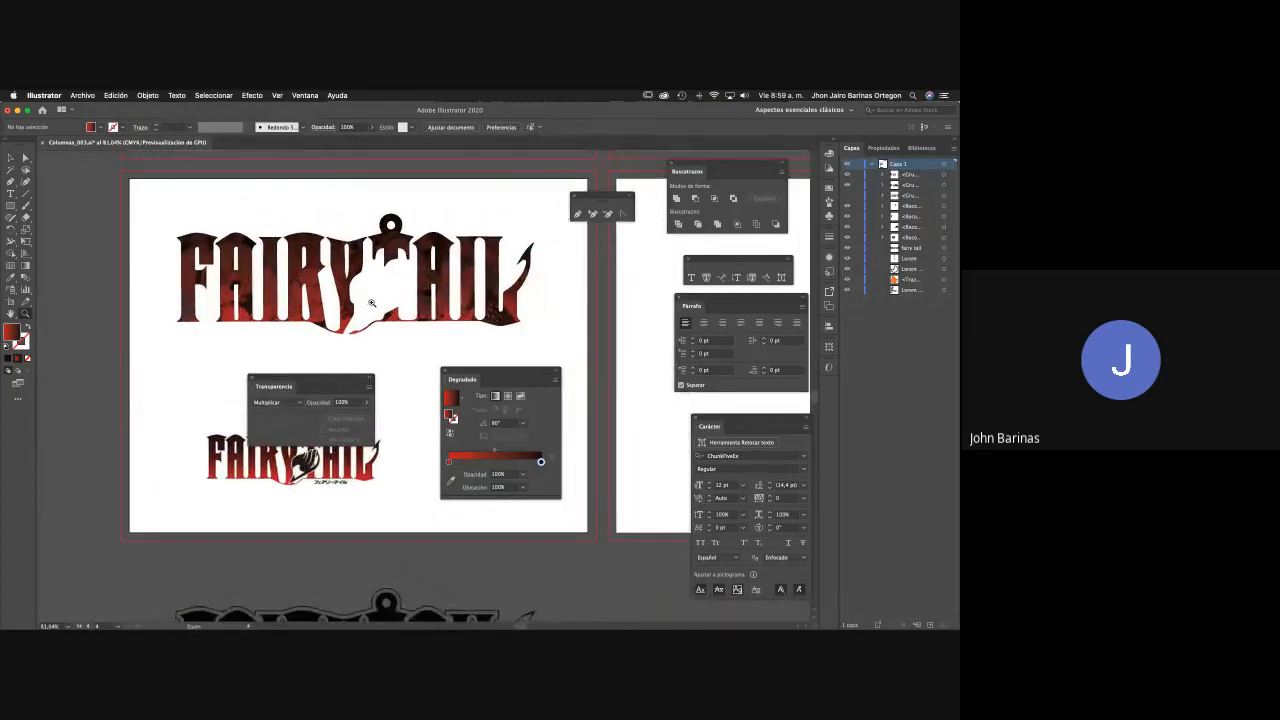
{"action": "key", "text": "v"}
{"action": "left_click_drag", "start_coordinate": [305, 381], "coordinate": [692, 305]}
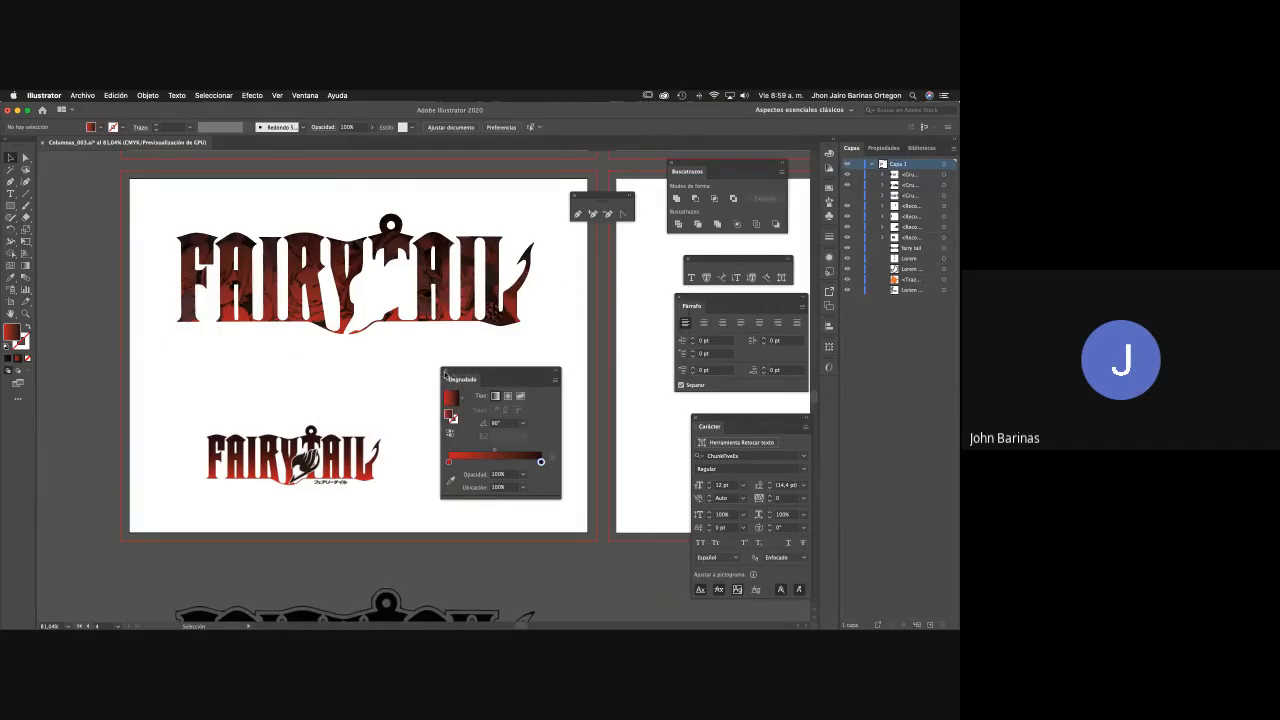
{"action": "left_click_drag", "start_coordinate": [446, 374], "coordinate": [597, 385]}
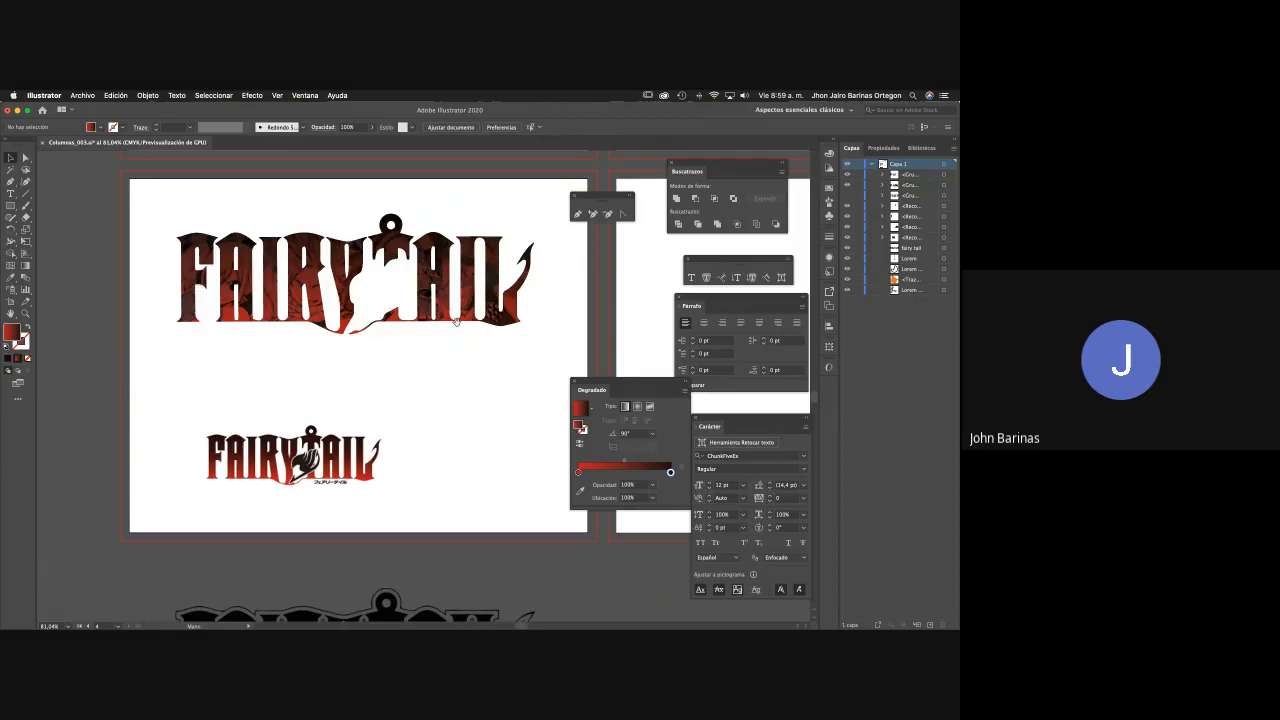
Move the small Fairy Tail reference logo up to just beneath the large lettering.
{"action": "scroll", "coordinate": [330, 478], "scroll_direction": "right", "scroll_amount": 1}
{"action": "left_click", "coordinate": [330, 478]}
{"action": "left_click_drag", "start_coordinate": [330, 478], "coordinate": [286, 418]}
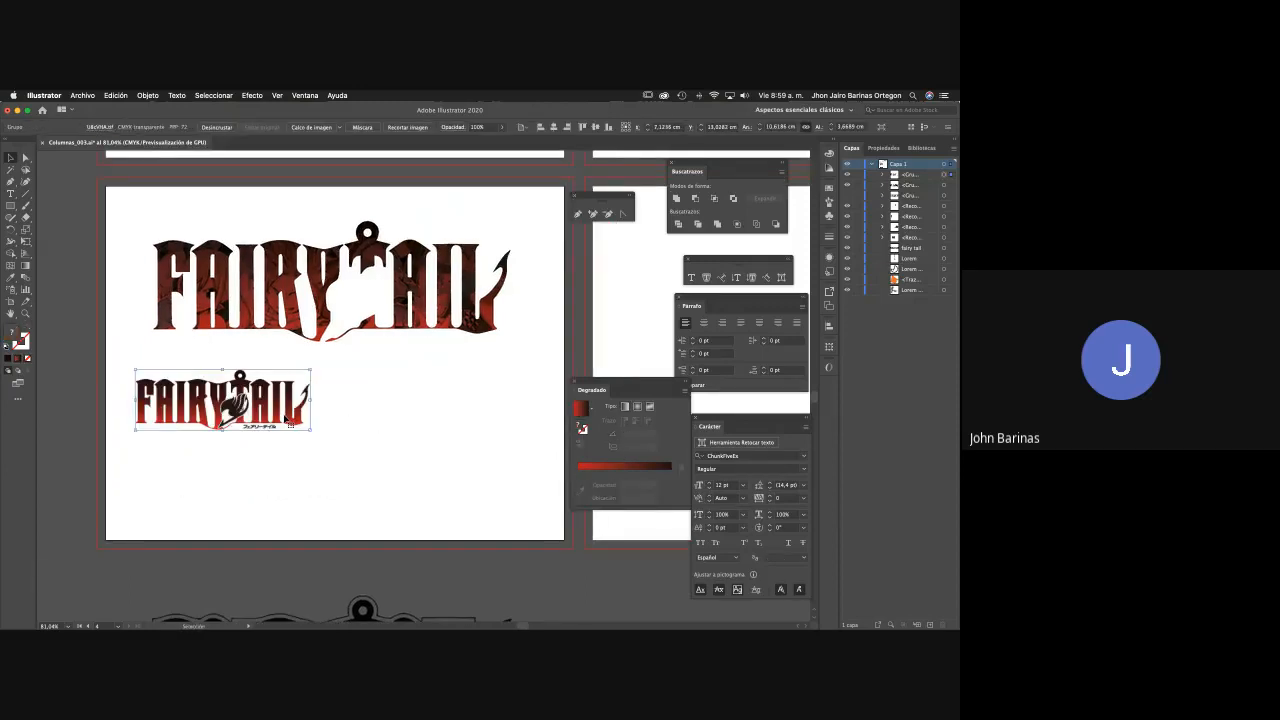
Move the small reference logo off the artboard to beneath it and show the hidden group holding the outline and emblem.
{"action": "left_click_drag", "start_coordinate": [286, 418], "coordinate": [185, 596]}
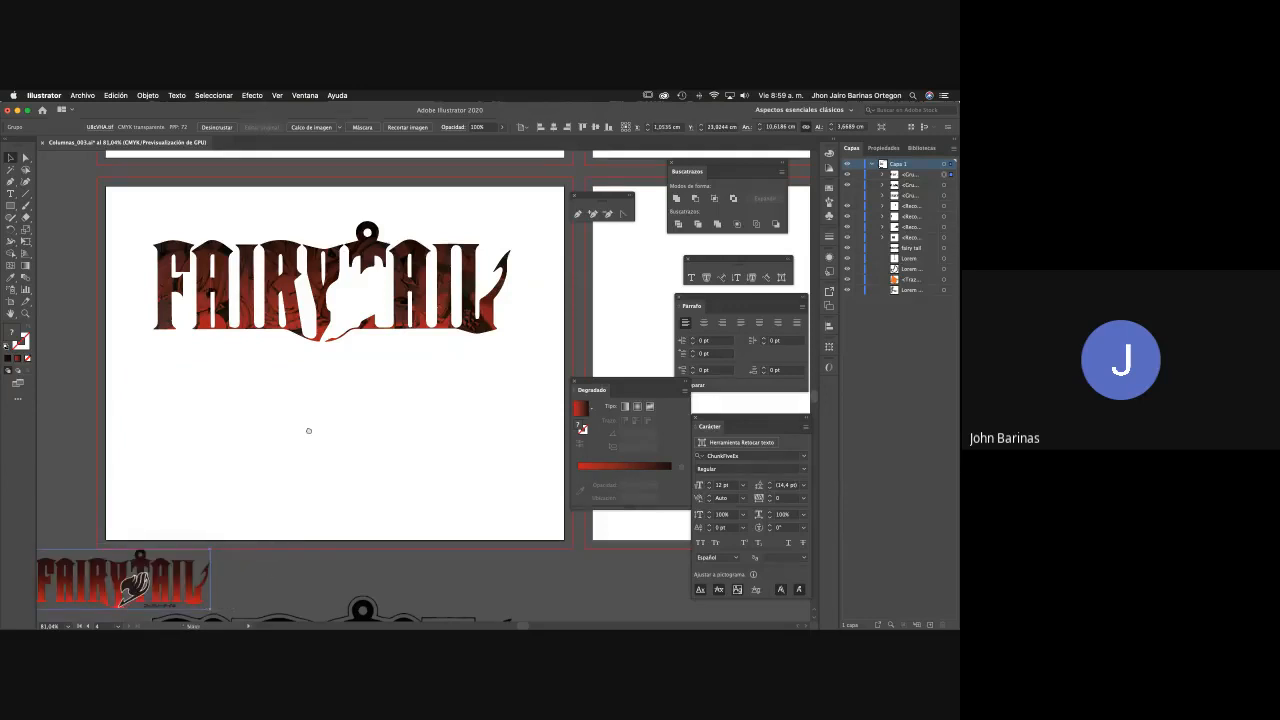
{"action": "scroll", "coordinate": [308, 430], "scroll_direction": "up", "scroll_amount": 2}
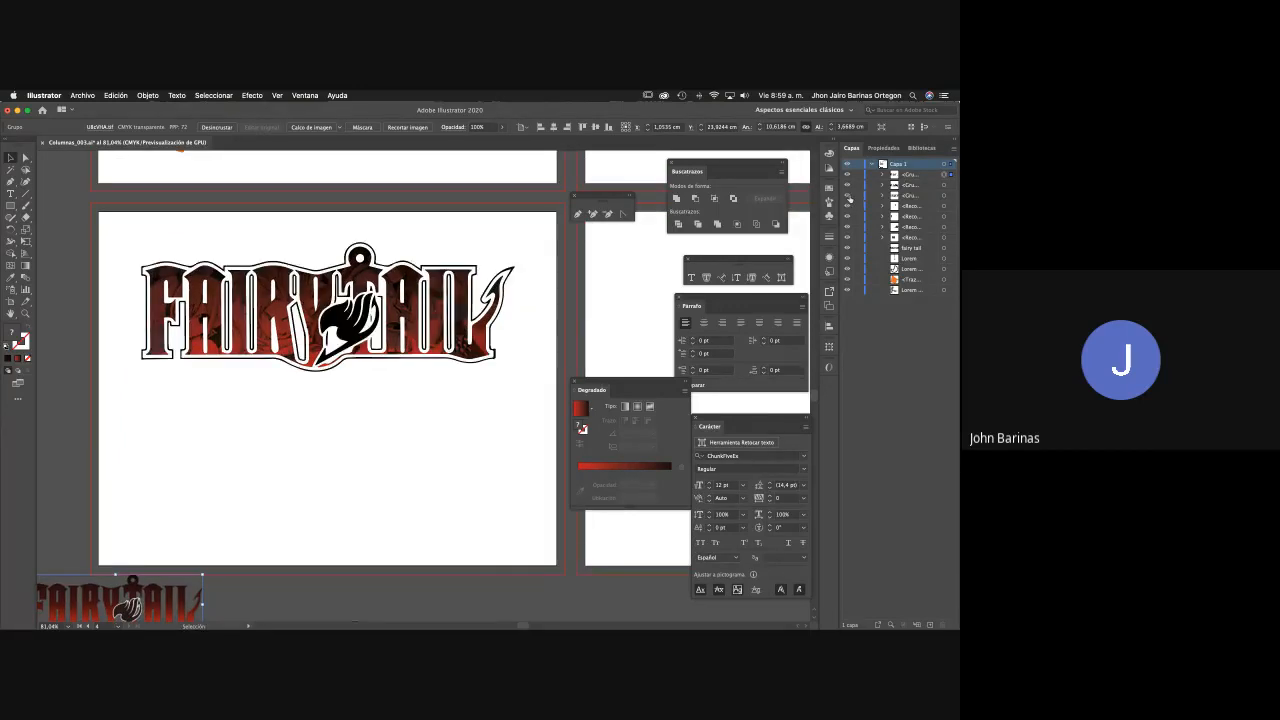
{"action": "scroll", "coordinate": [456, 560], "scroll_direction": "up", "scroll_amount": 3}
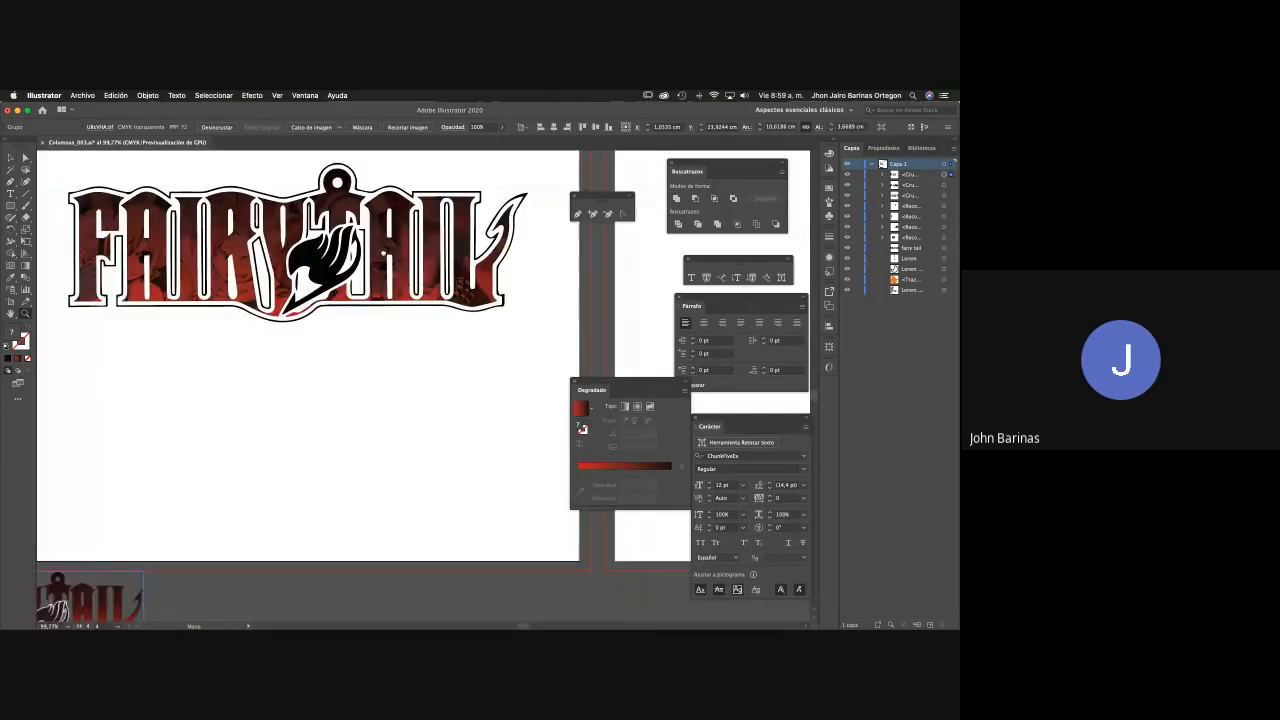
{"action": "scroll", "coordinate": [425, 397], "scroll_direction": "down", "scroll_amount": 3}
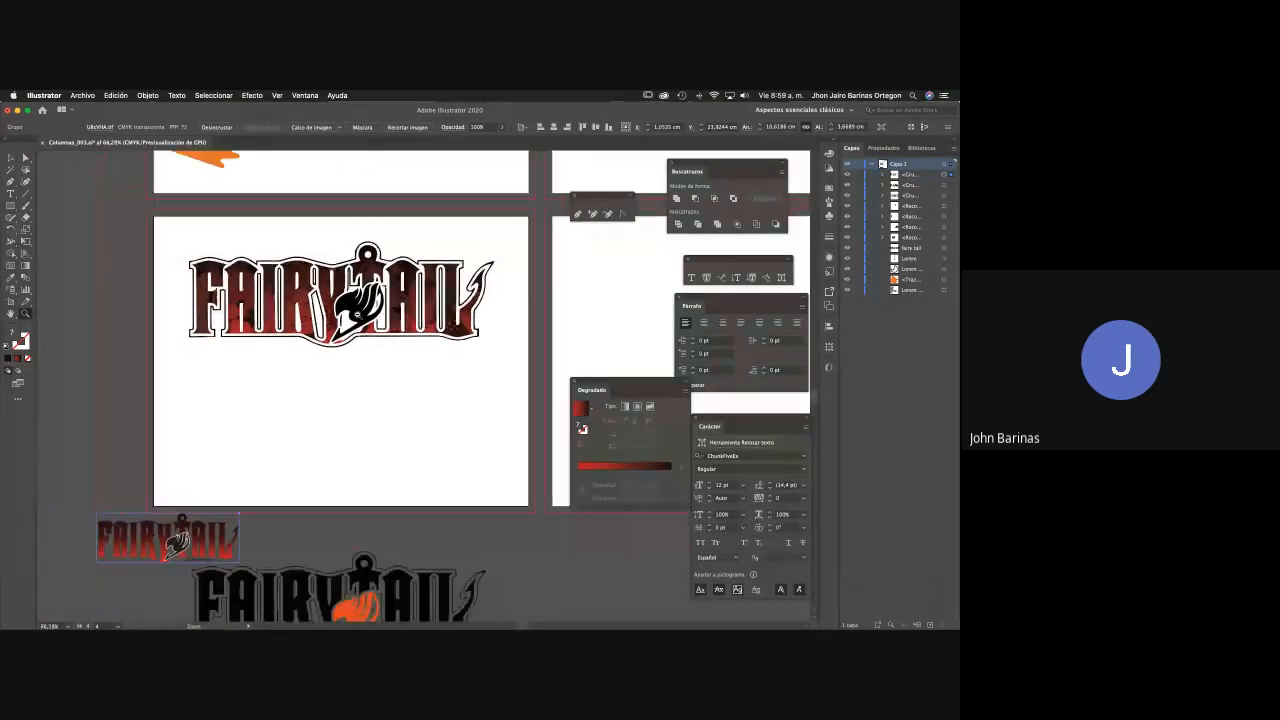
{"action": "scroll", "coordinate": [355, 353], "scroll_direction": "up", "scroll_amount": 2}
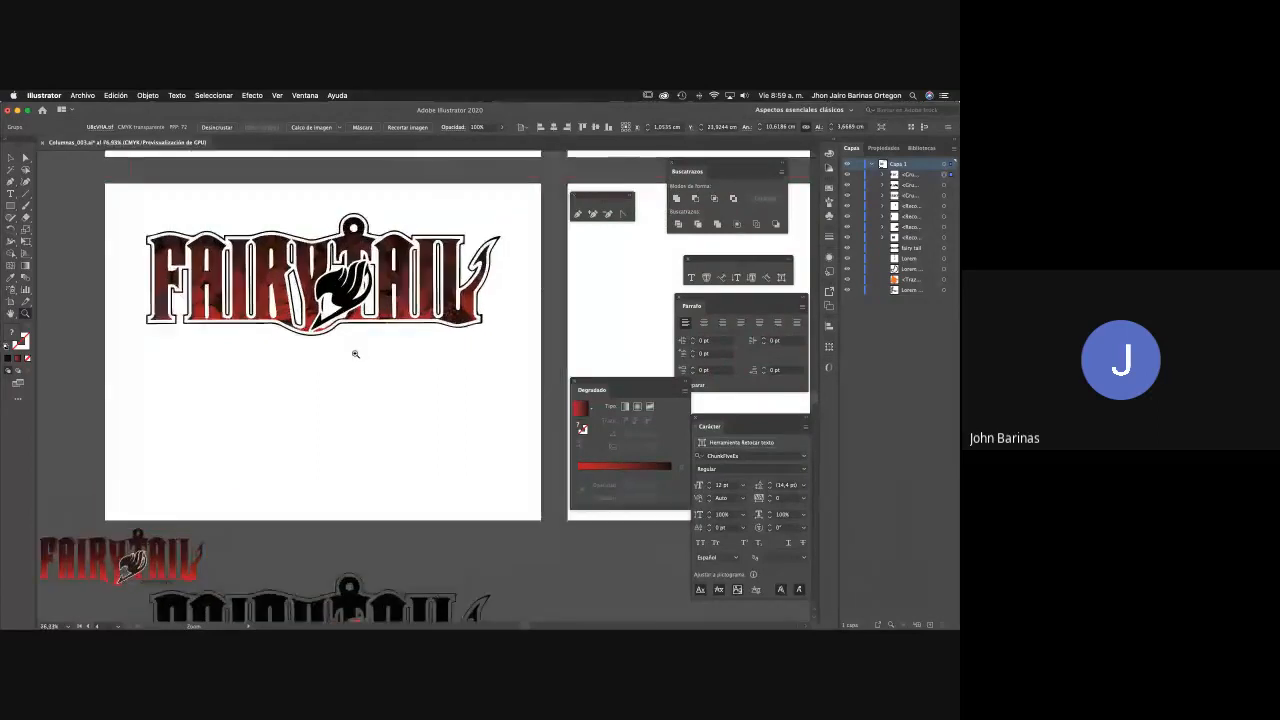
Select only the emblem path inside the outline group of the large lettering and dismiss the calendar notifications.
{"action": "left_click", "coordinate": [348, 292]}
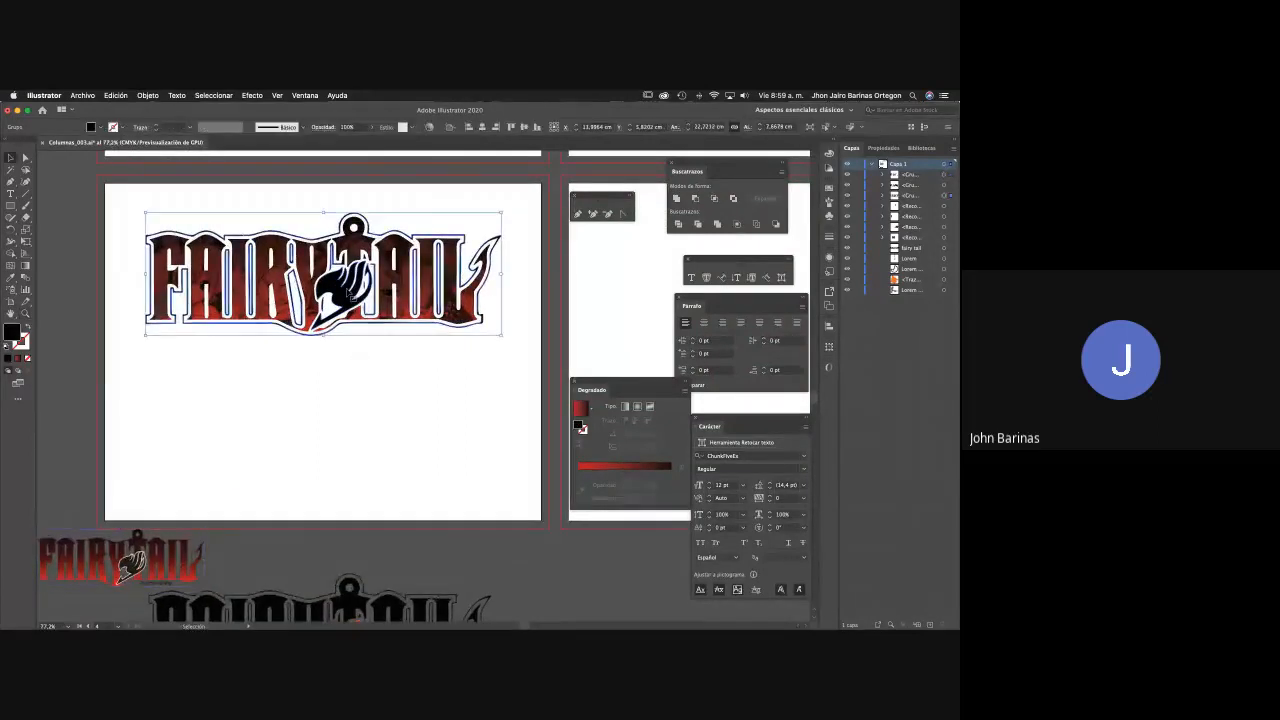
{"action": "key", "text": "a"}
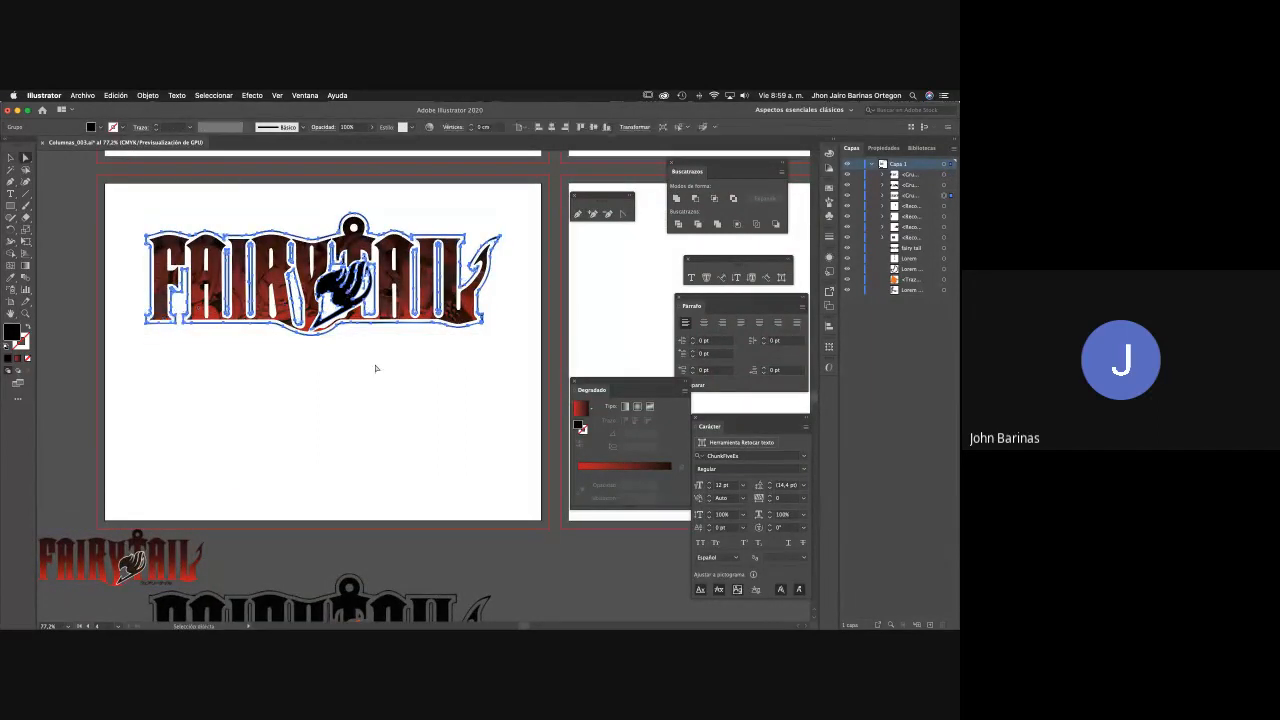
{"action": "left_click", "coordinate": [374, 366]}
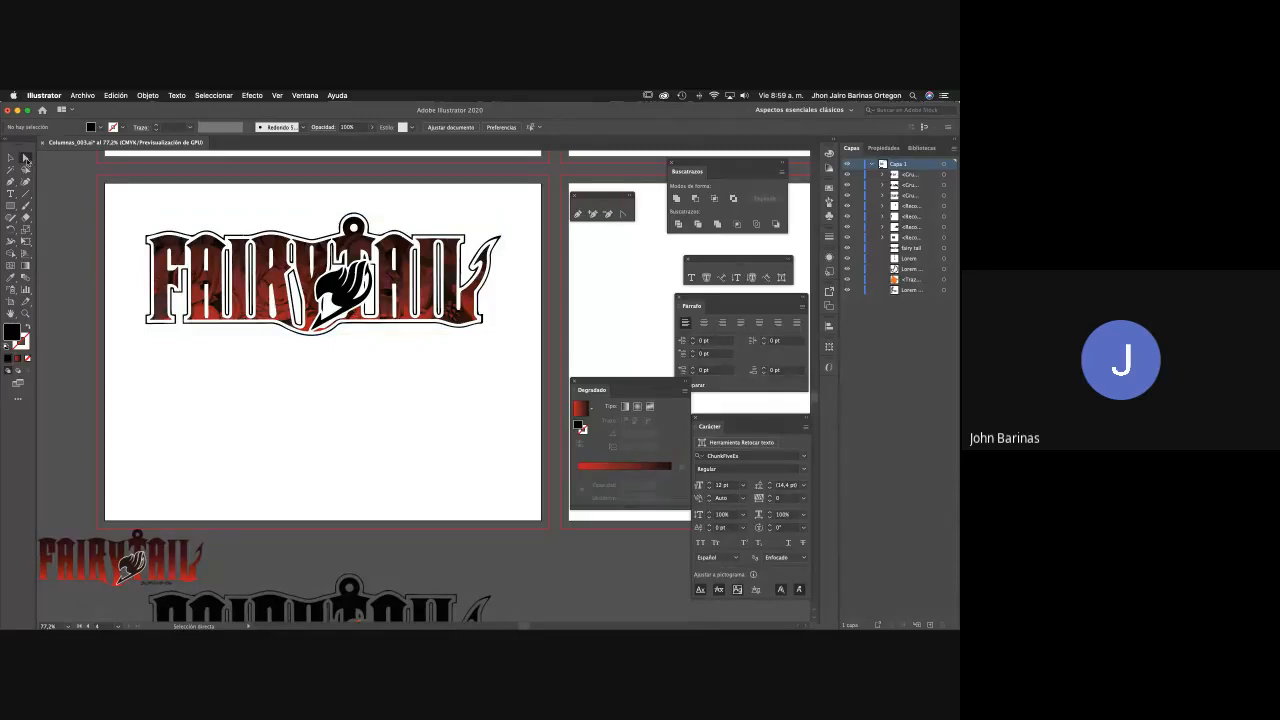
{"action": "left_click", "coordinate": [325, 285]}
{"action": "scroll", "coordinate": [400, 478], "scroll_direction": "down", "scroll_amount": 2}
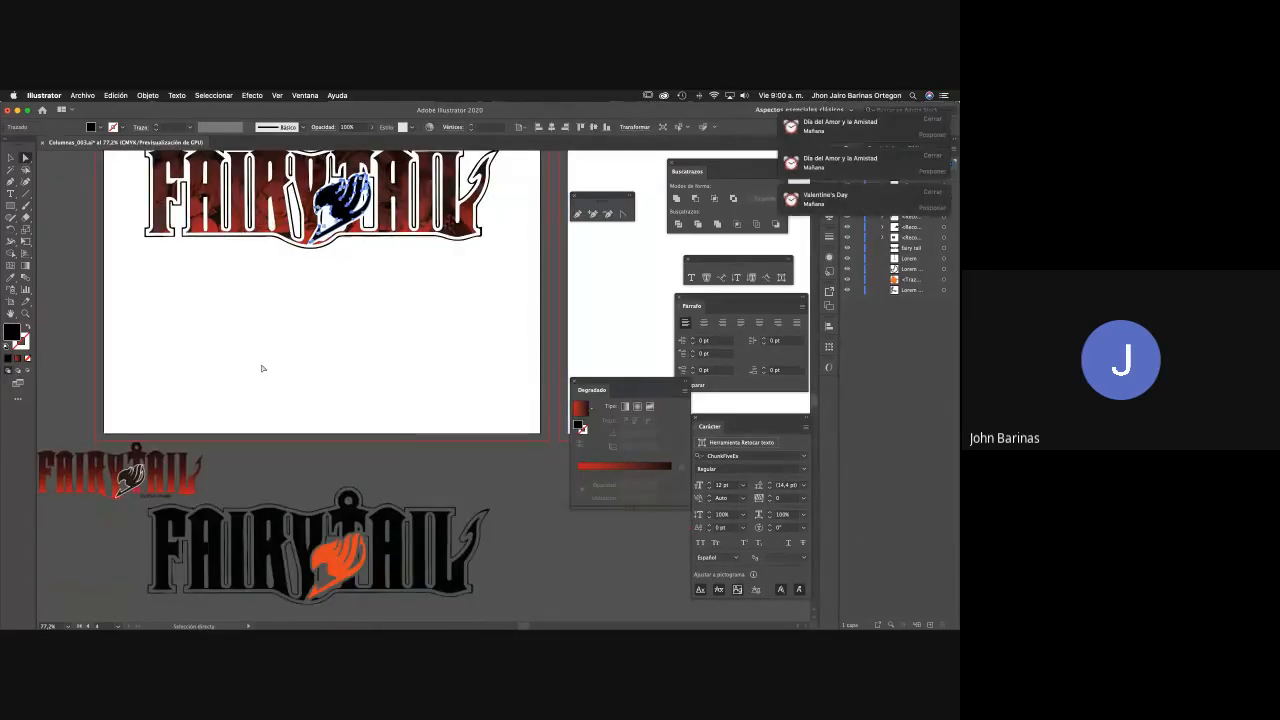
{"action": "left_click", "coordinate": [932, 121]}
{"action": "left_click", "coordinate": [932, 121]}
{"action": "left_click", "coordinate": [932, 122]}
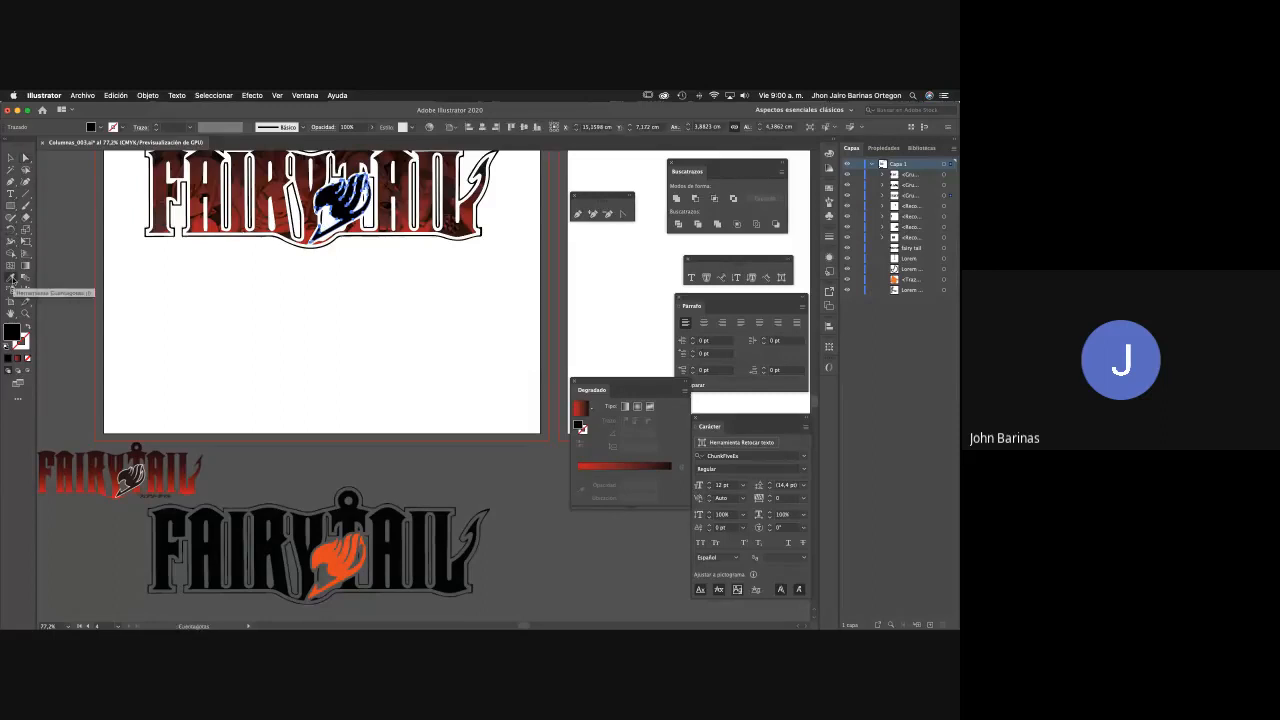
Recolor the emblem with the Eyedropper, trying the lower copy's orange and settling on the dark tone of the reference logo.
{"action": "left_click", "coordinate": [10, 277]}
{"action": "left_click", "coordinate": [353, 553]}
{"action": "left_click", "coordinate": [340, 560]}
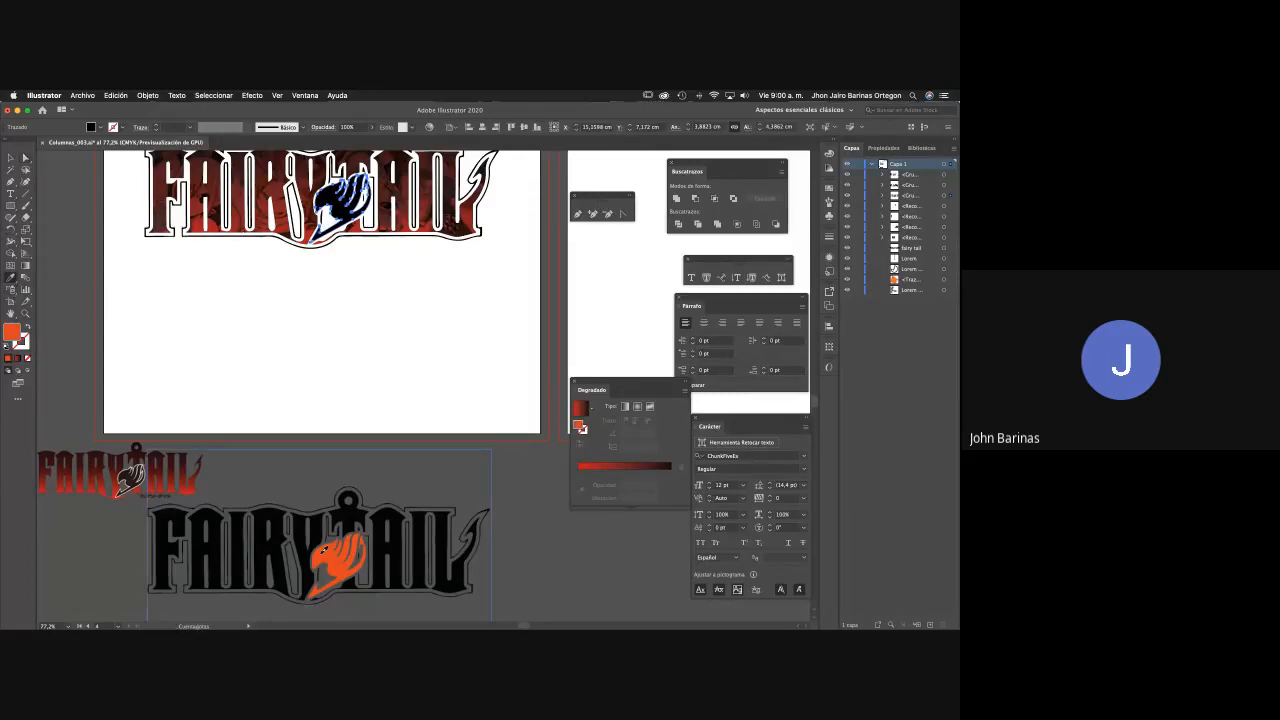
{"action": "left_click", "coordinate": [10, 158]}
{"action": "left_click", "coordinate": [195, 468]}
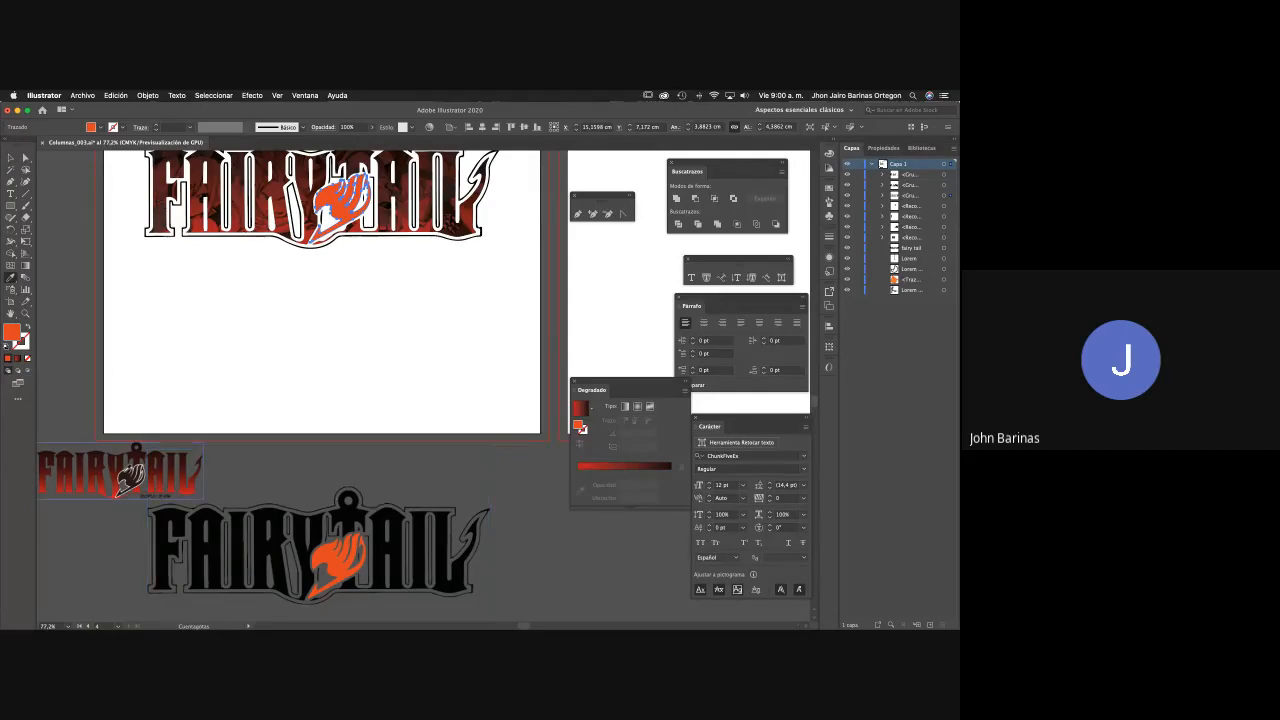
{"action": "key", "text": "ctrl+z"}
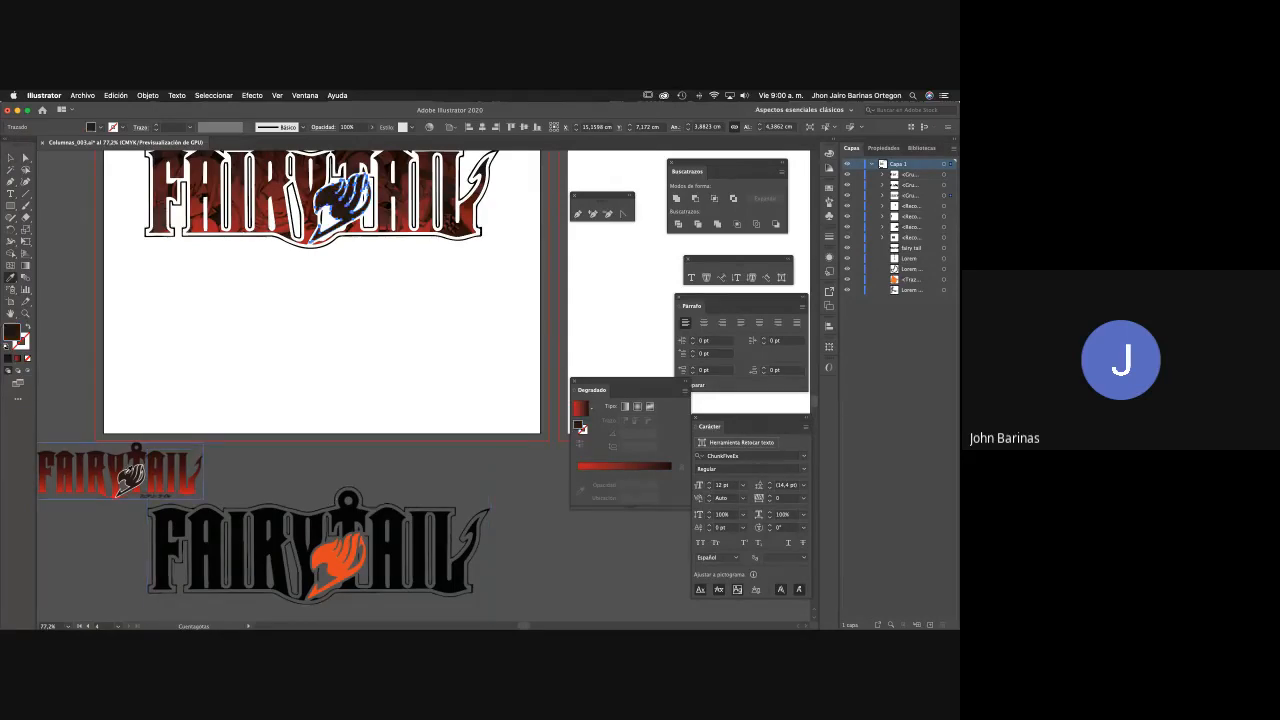
{"action": "left_click", "coordinate": [333, 556]}
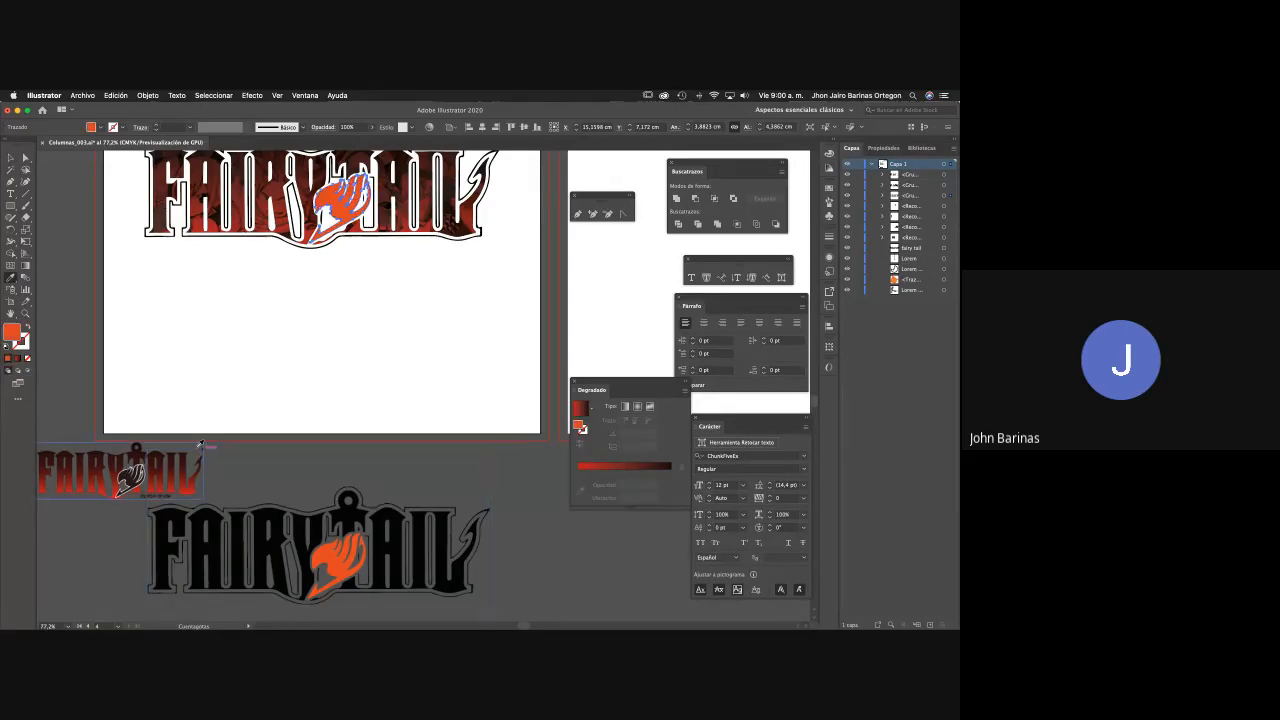
{"action": "key", "text": "ctrl+z"}
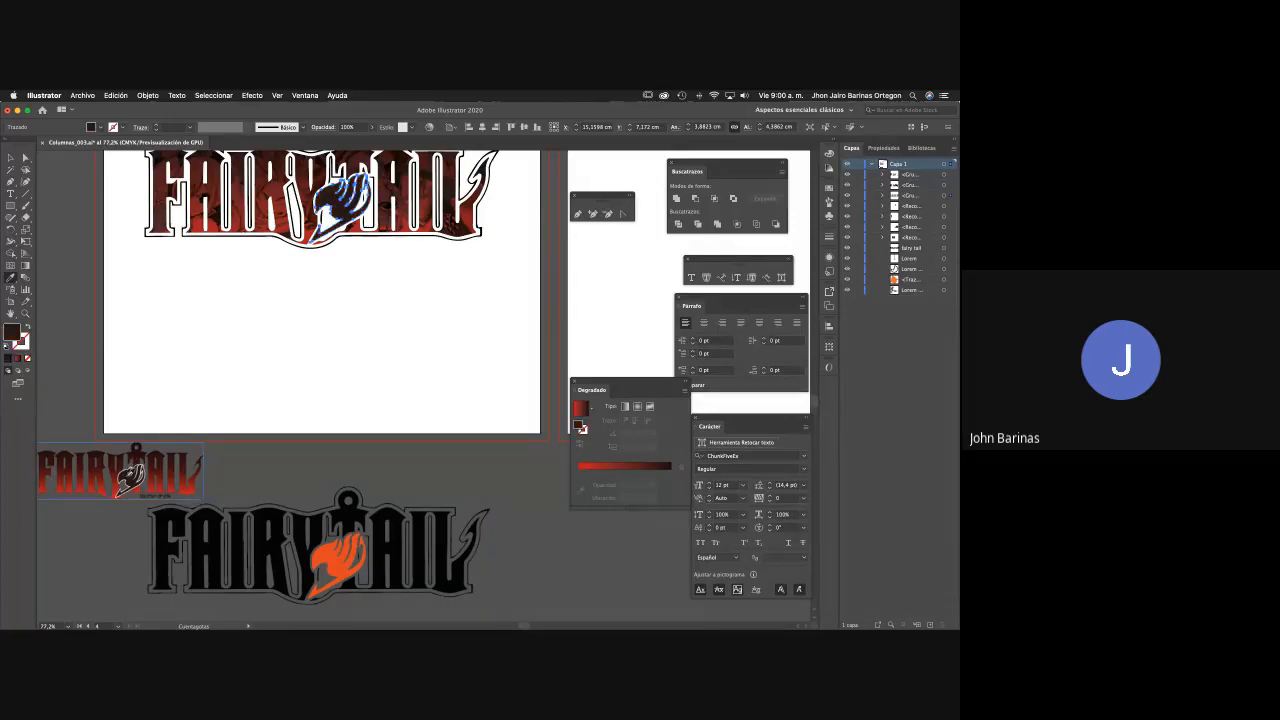
{"action": "left_click", "coordinate": [100, 486]}
{"action": "key", "text": "super+z"}
{"action": "left_click", "coordinate": [314, 294]}
{"action": "scroll", "coordinate": [314, 371], "scroll_direction": "up", "scroll_amount": 5}
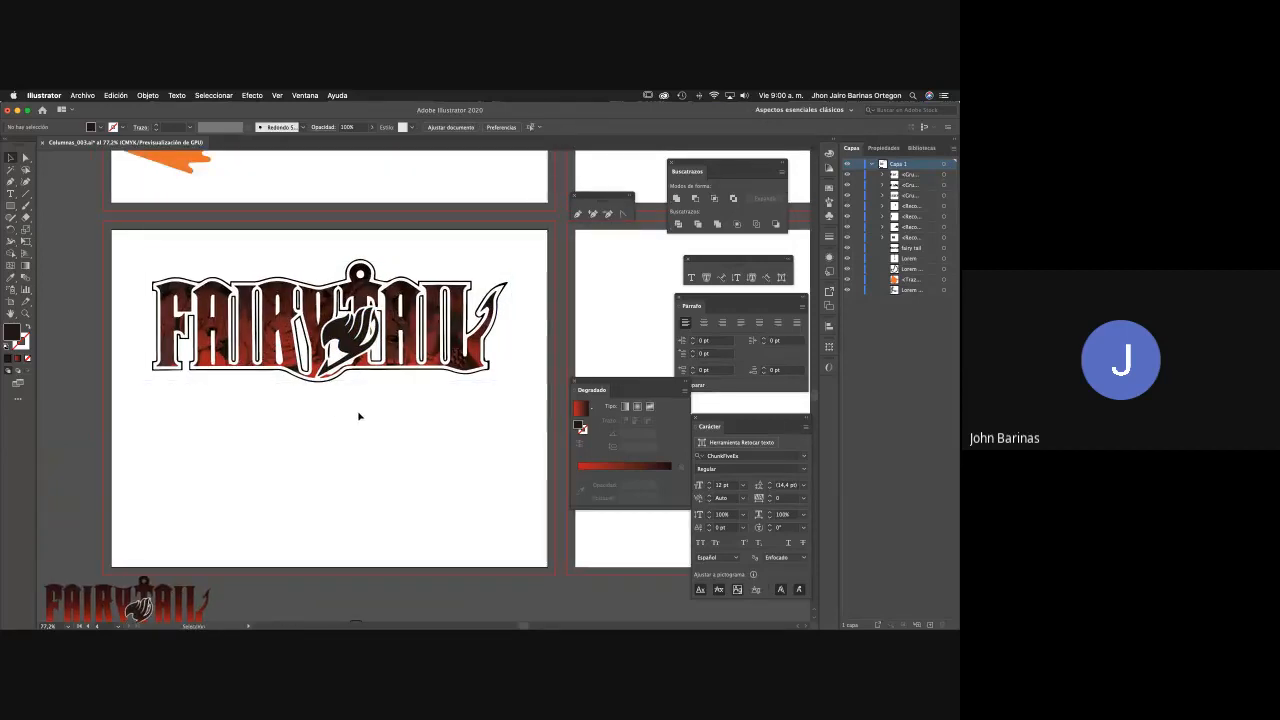
Select the outline, the emblem and all the image-filled letters of the large Fairy Tail logo and group them.
{"action": "left_click_drag", "start_coordinate": [403, 385], "coordinate": [352, 318]}
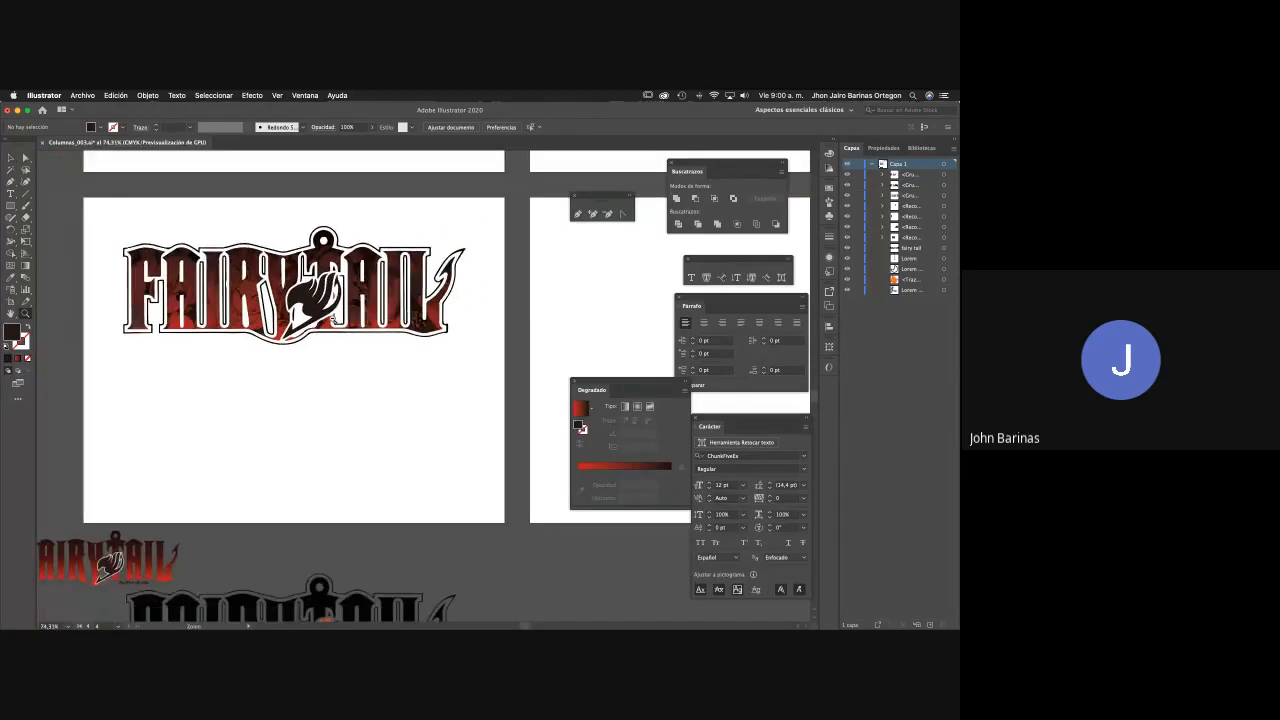
{"action": "key", "text": "v"}
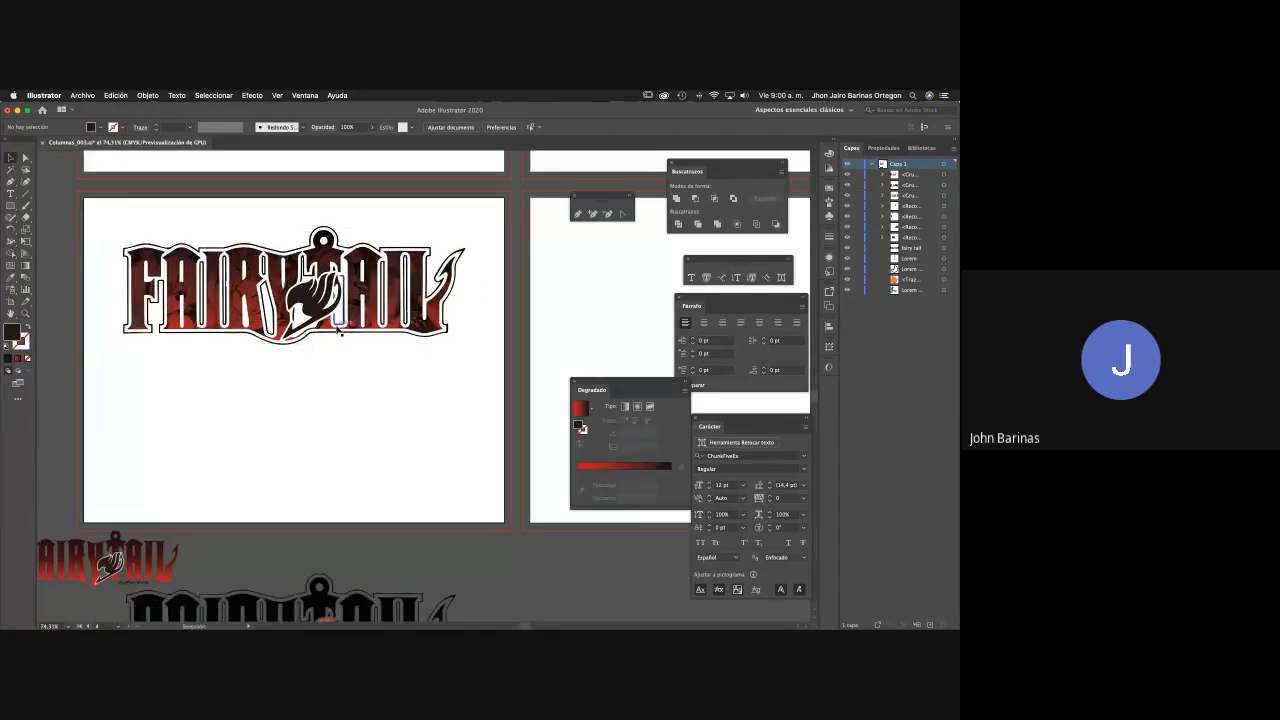
{"action": "left_click_drag", "start_coordinate": [340, 324], "coordinate": [324, 334]}
{"action": "left_click_drag", "start_coordinate": [166, 245], "coordinate": [171, 270]}
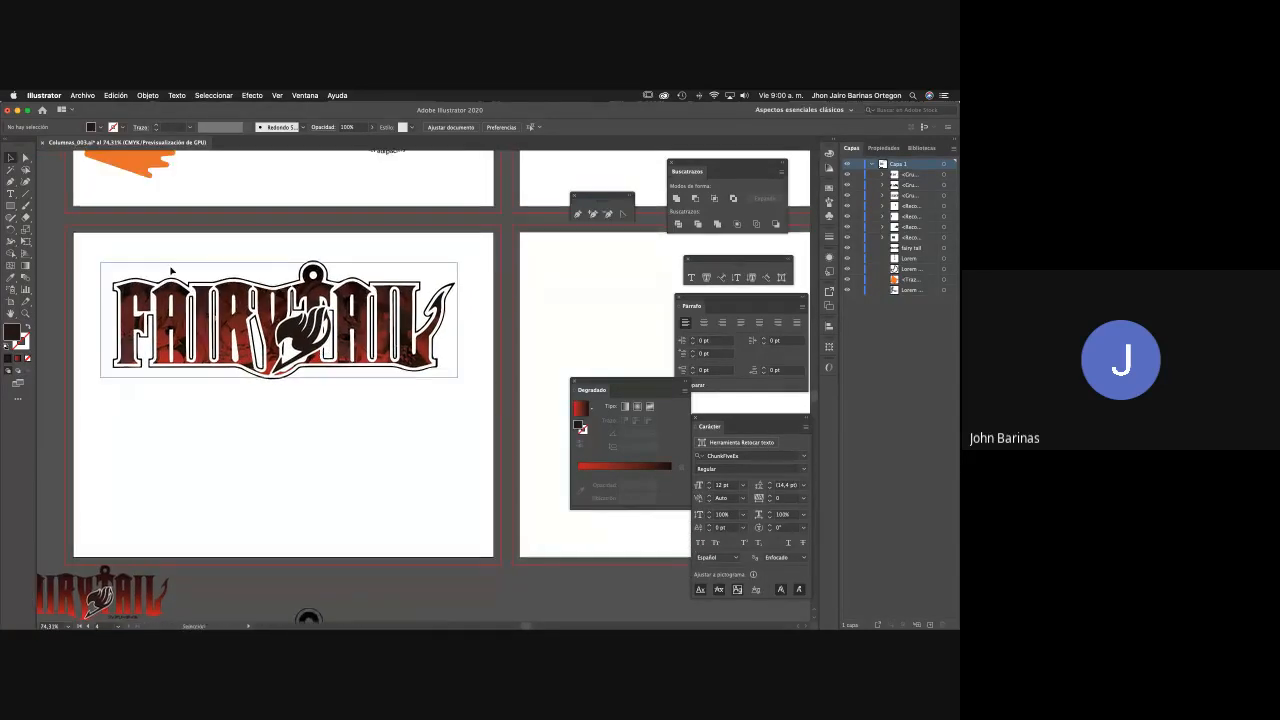
{"action": "left_click", "coordinate": [171, 270]}
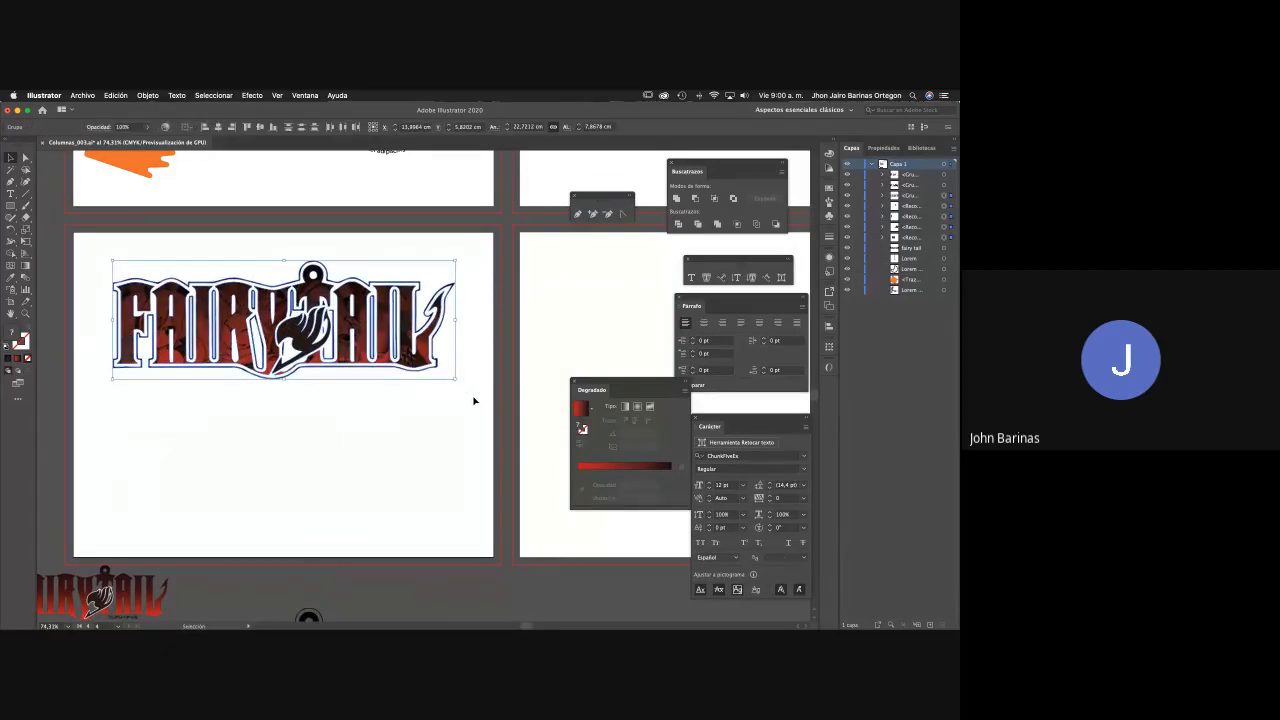
{"action": "key", "text": "a"}
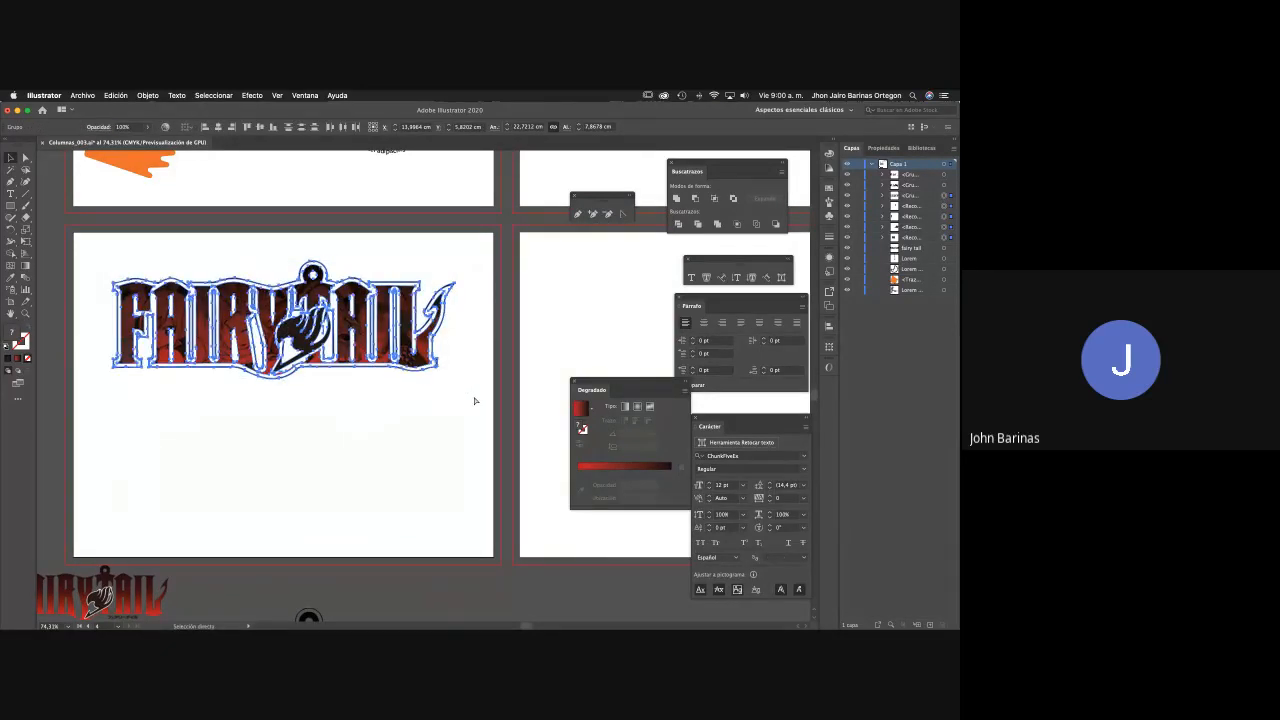
{"action": "key", "text": "ctrl+g"}
{"action": "key", "text": "v"}
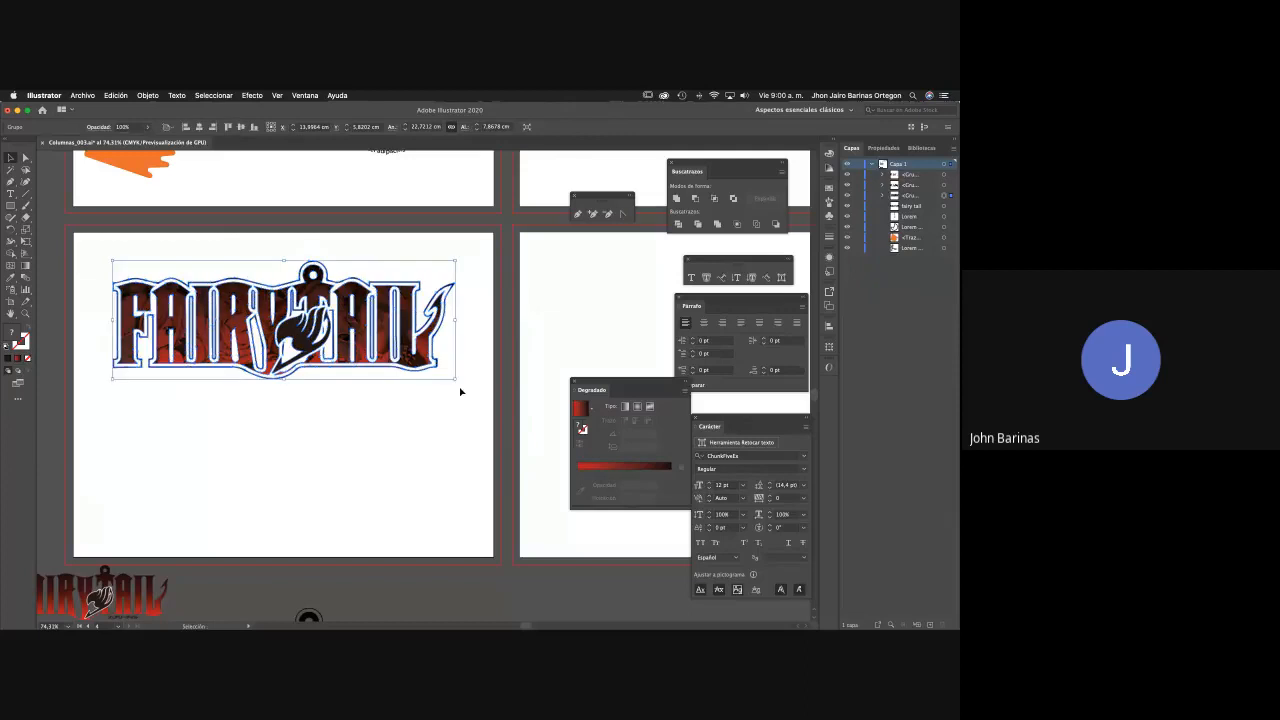
{"action": "left_click", "coordinate": [454, 420]}
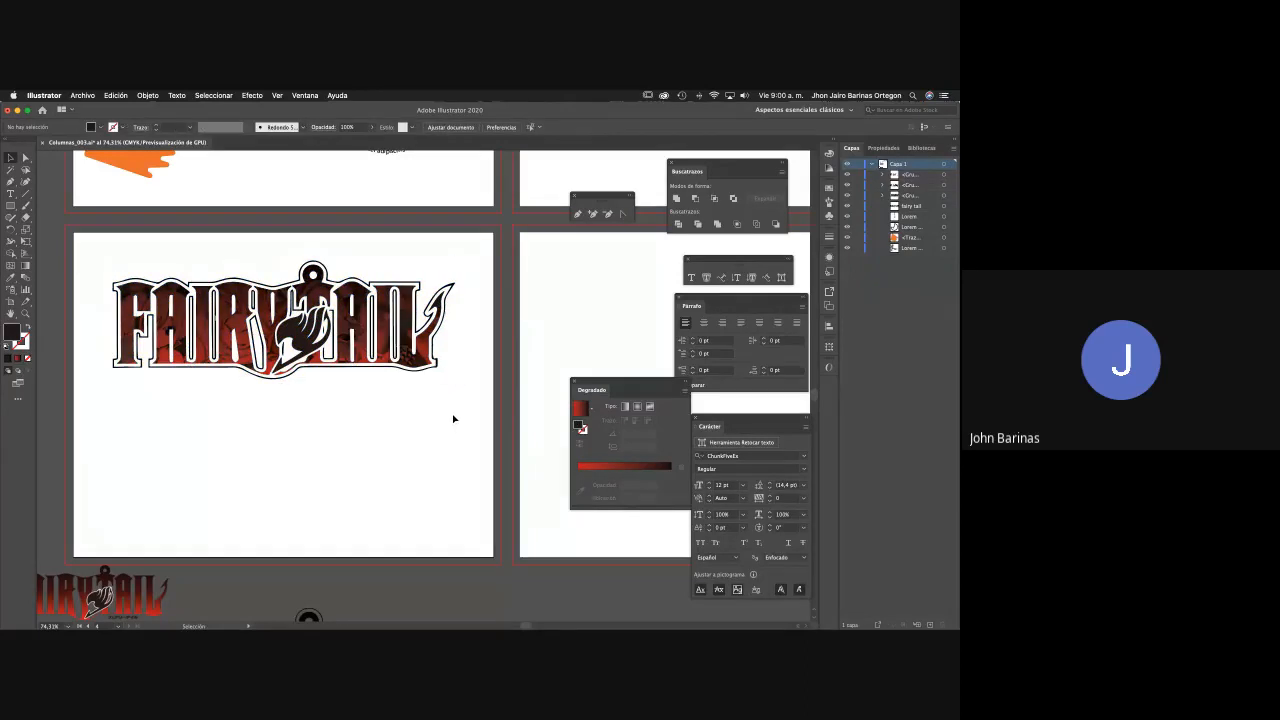
Move the grouped Fairy Tail logo onto the neighboring artboard, directly below the plain "fairy tail" text.
{"action": "key", "text": "z"}
{"action": "left_click_drag", "start_coordinate": [446, 397], "coordinate": [316, 446]}
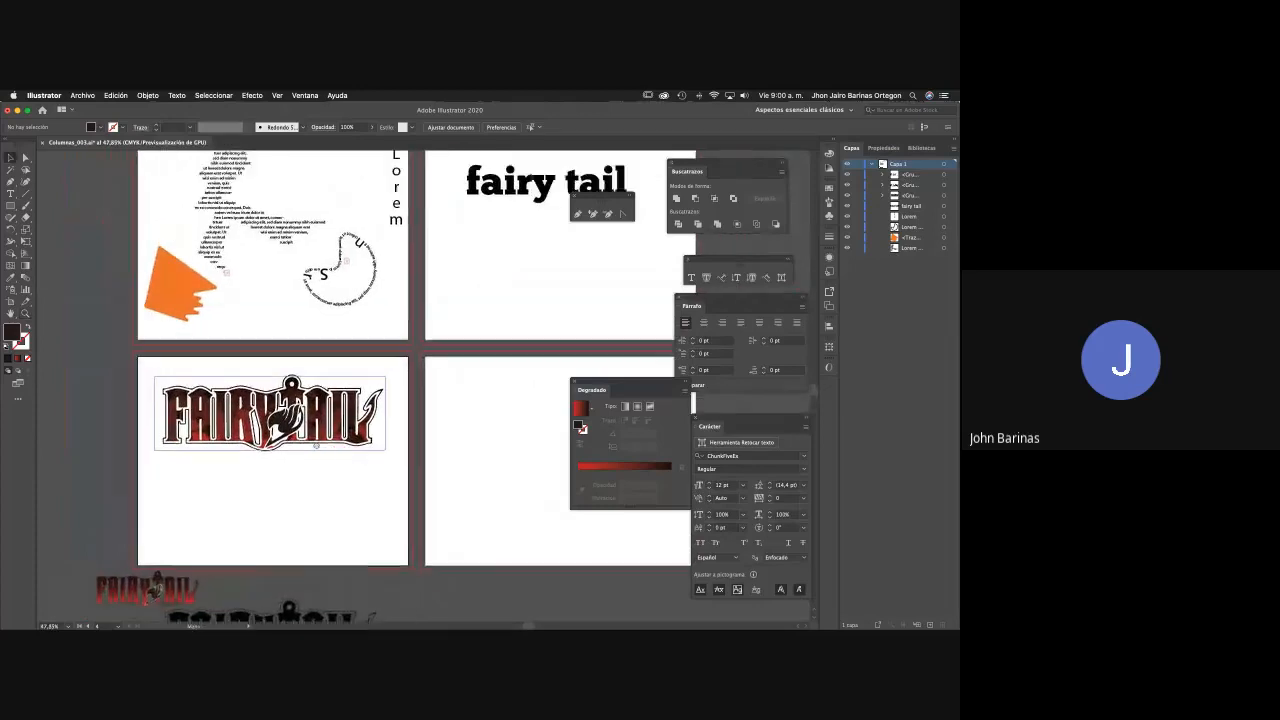
{"action": "key", "text": "v"}
{"action": "left_click_drag", "start_coordinate": [265, 441], "coordinate": [545, 290]}
{"action": "scroll", "coordinate": [540, 300], "scroll_direction": "up", "scroll_amount": 3}
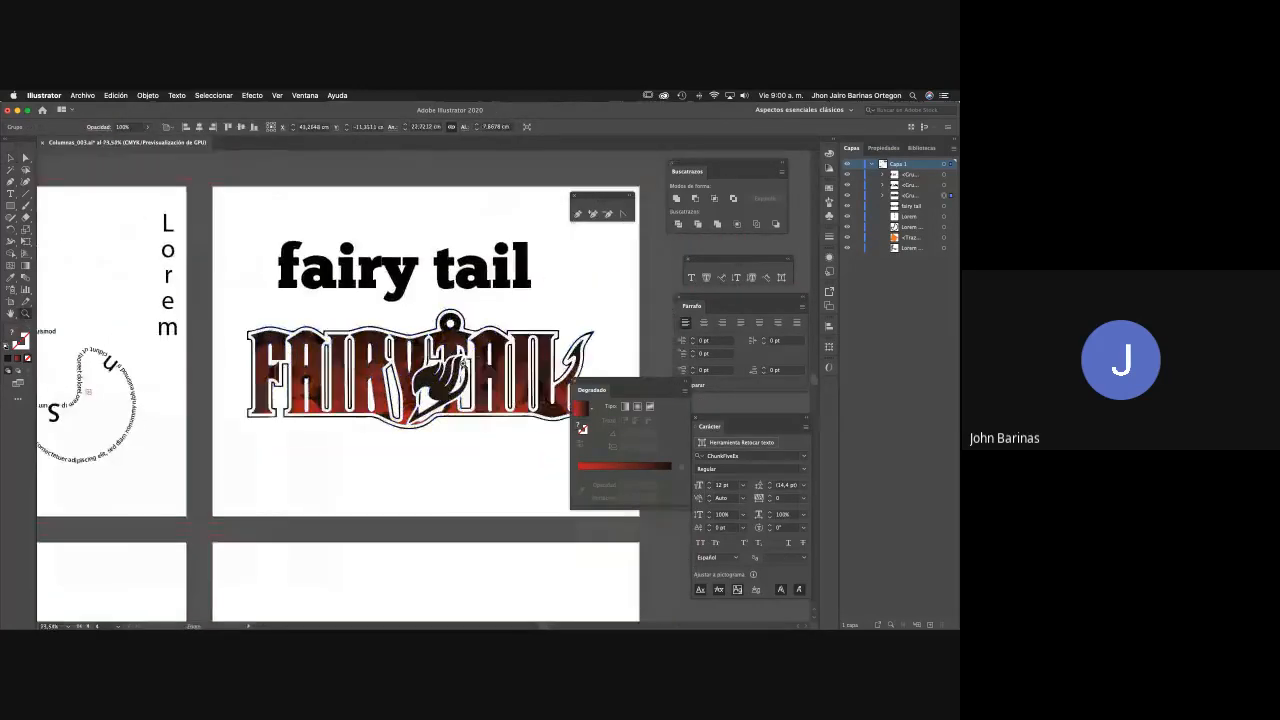
{"action": "scroll", "coordinate": [450, 367], "scroll_direction": "up", "scroll_amount": 2}
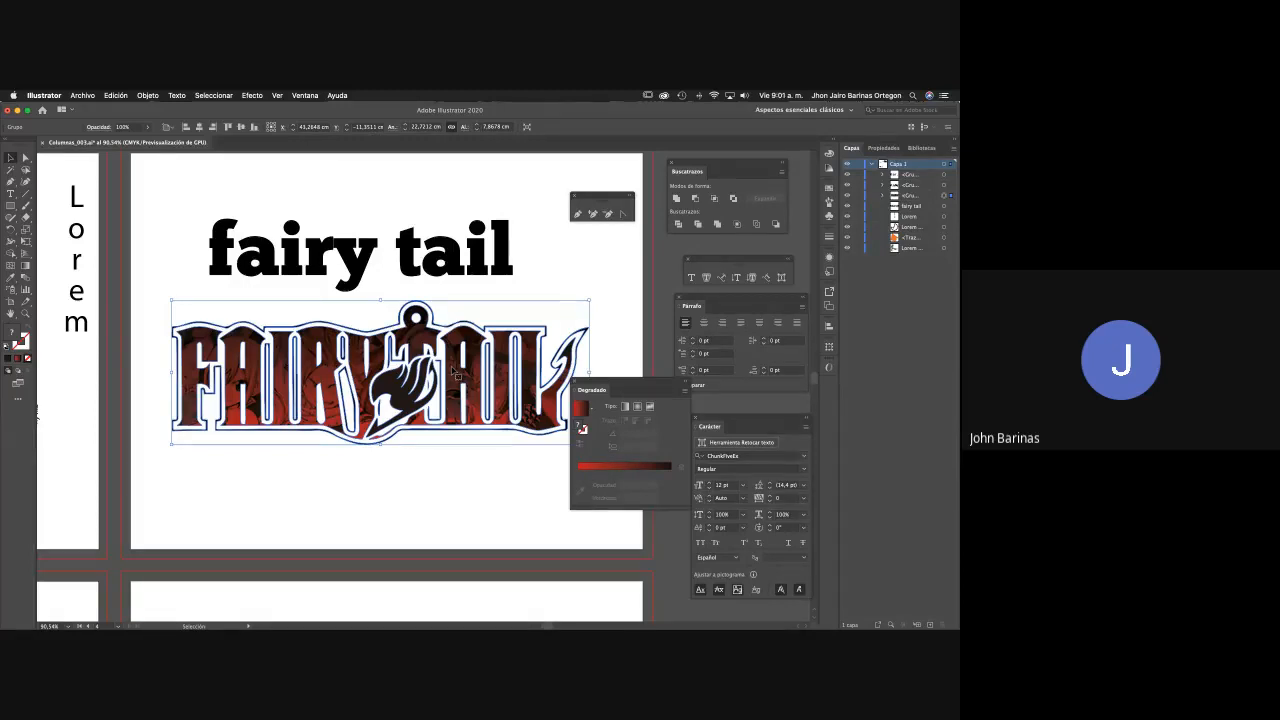
{"action": "scroll", "coordinate": [358, 333], "scroll_direction": "down", "scroll_amount": 4}
{"action": "scroll", "coordinate": [359, 336], "scroll_direction": "up", "scroll_amount": 2}
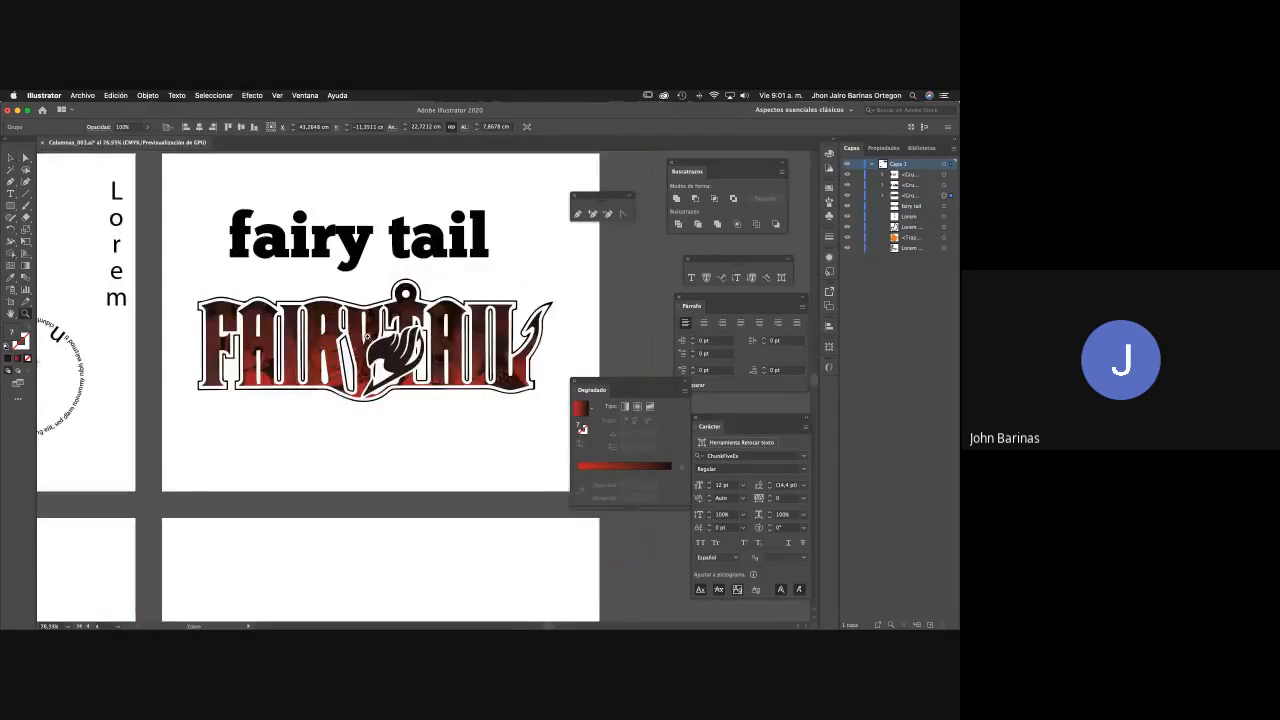
{"action": "scroll", "coordinate": [365, 320], "scroll_direction": "down", "scroll_amount": 1}
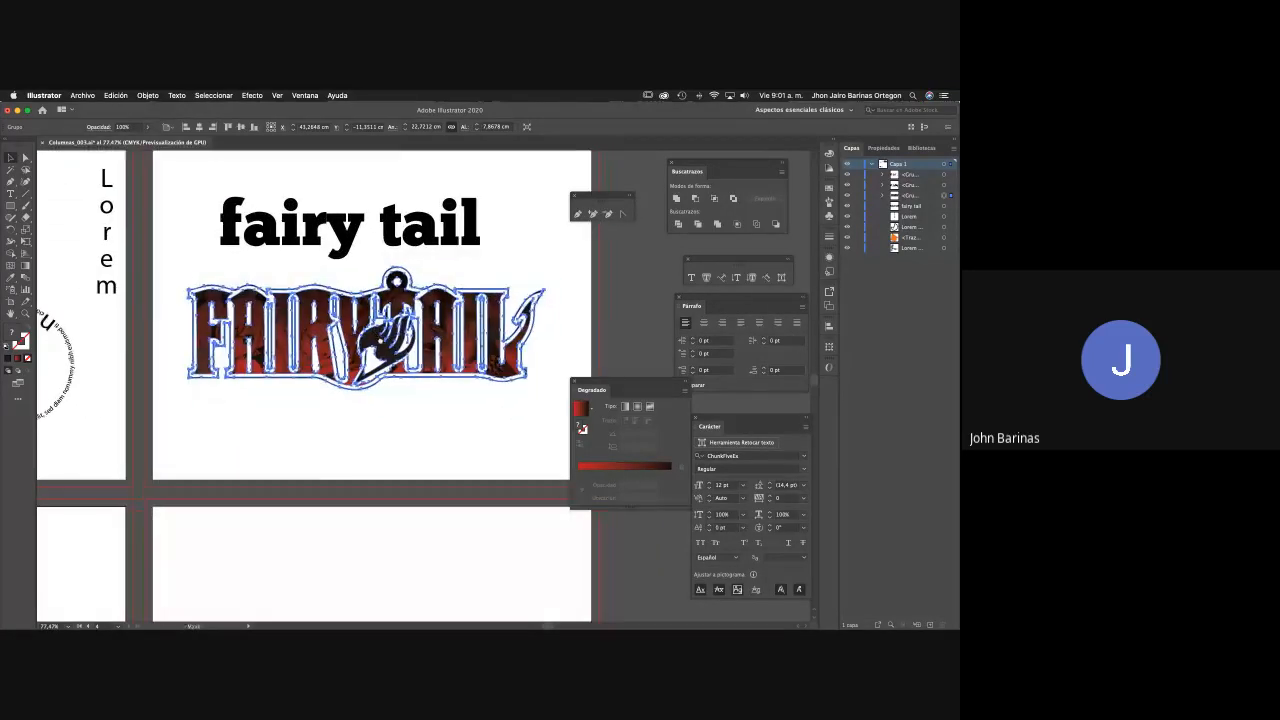
Try placing the gradient rectangle inside the live "fairy tail" text with Draw Inside mode, and restore the plain text.
{"action": "left_click", "coordinate": [347, 243]}
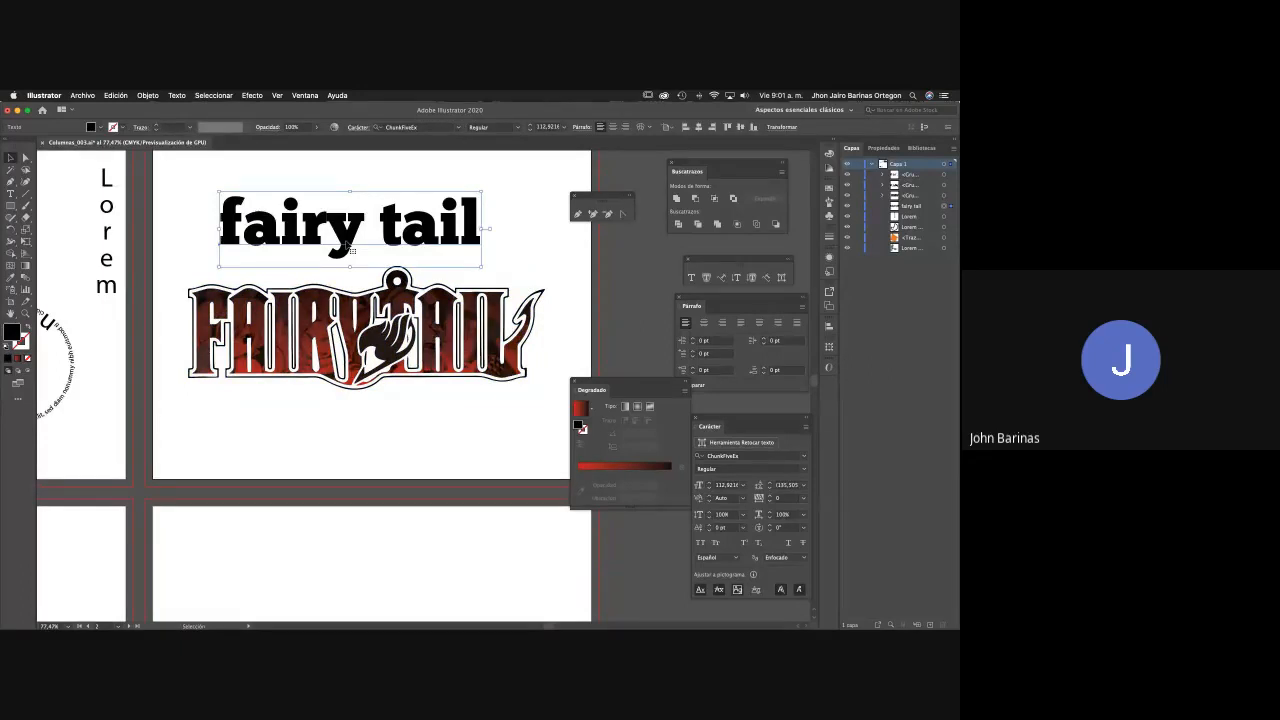
{"action": "left_click", "coordinate": [28, 370]}
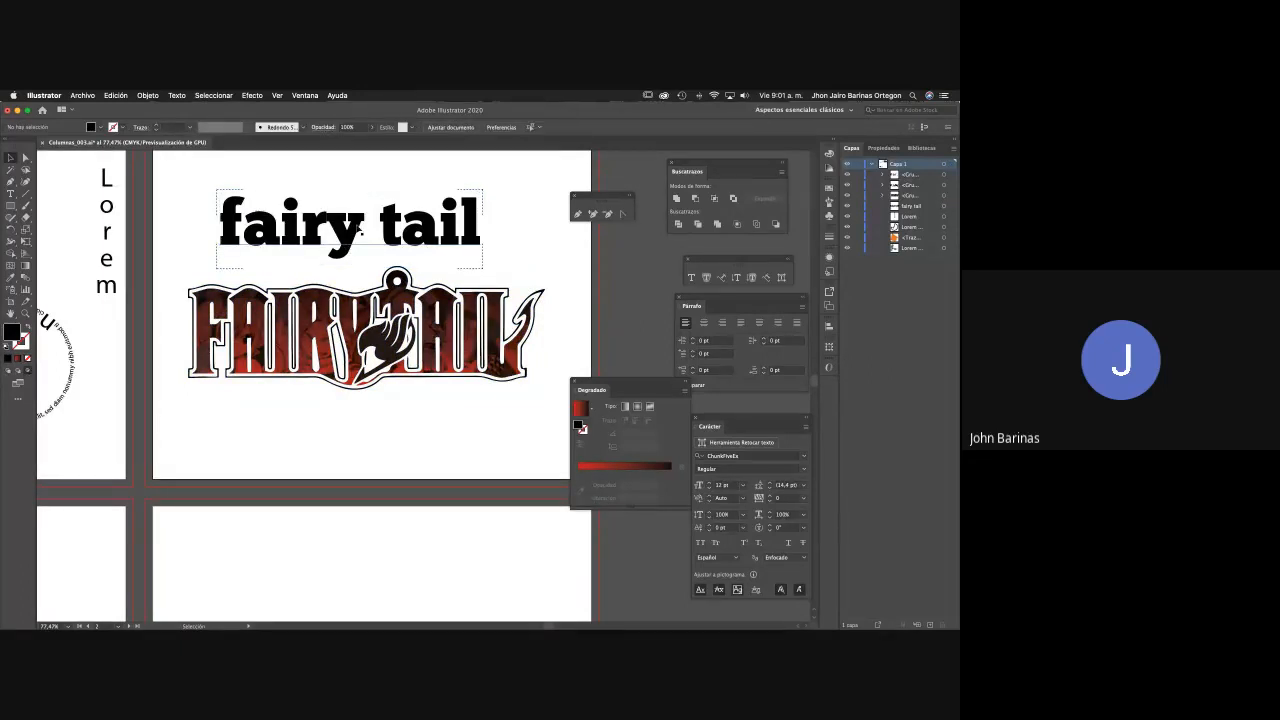
{"action": "key", "text": "a"}
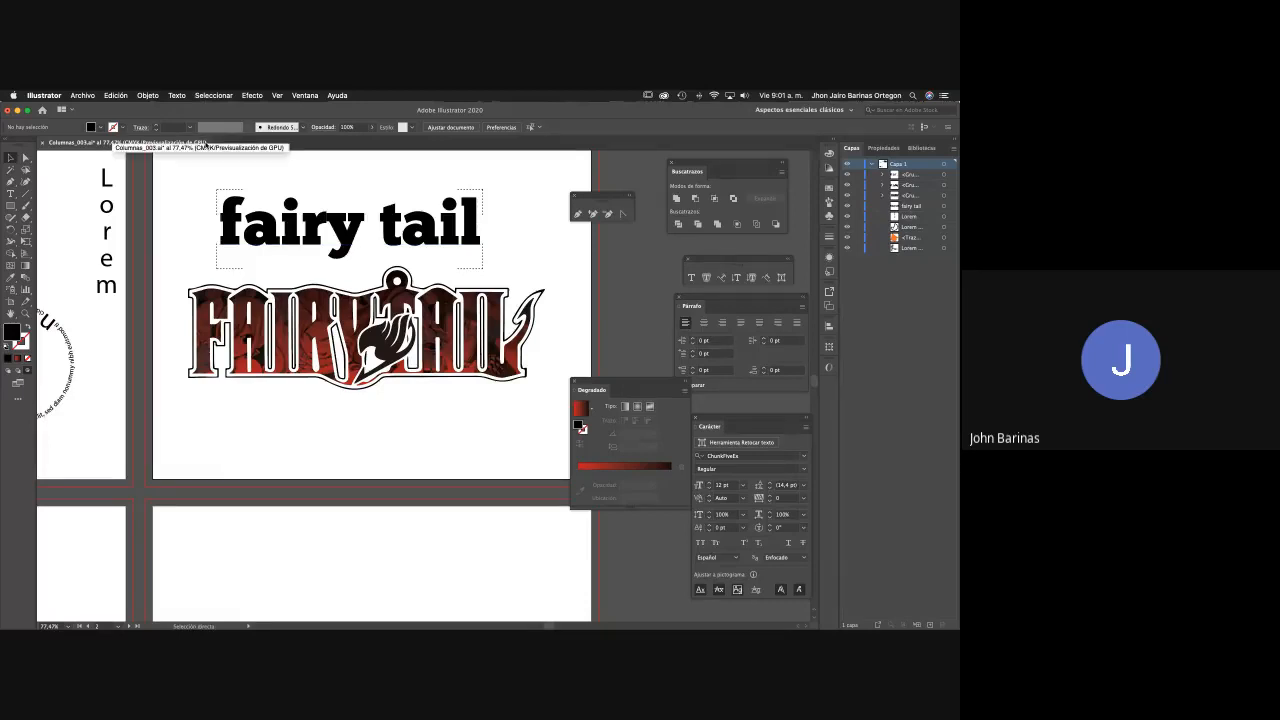
{"action": "key", "text": "v"}
{"action": "left_click", "coordinate": [343, 248]}
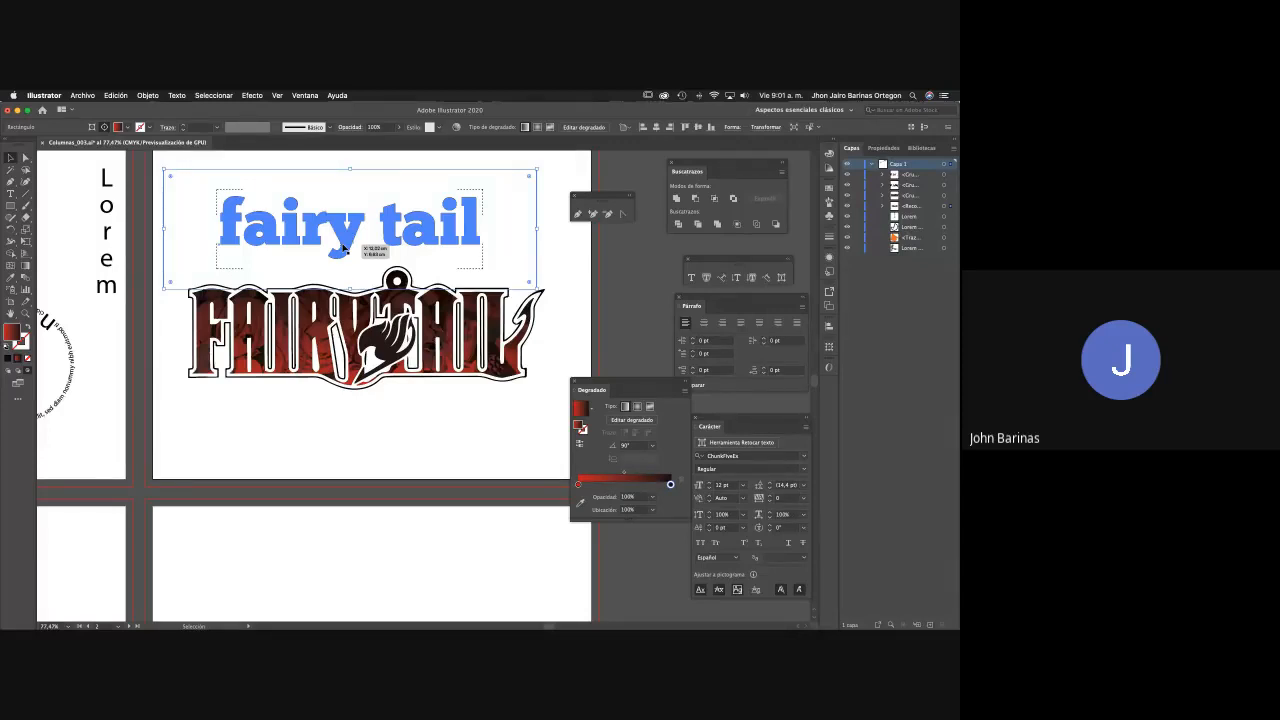
{"action": "left_click", "coordinate": [566, 266]}
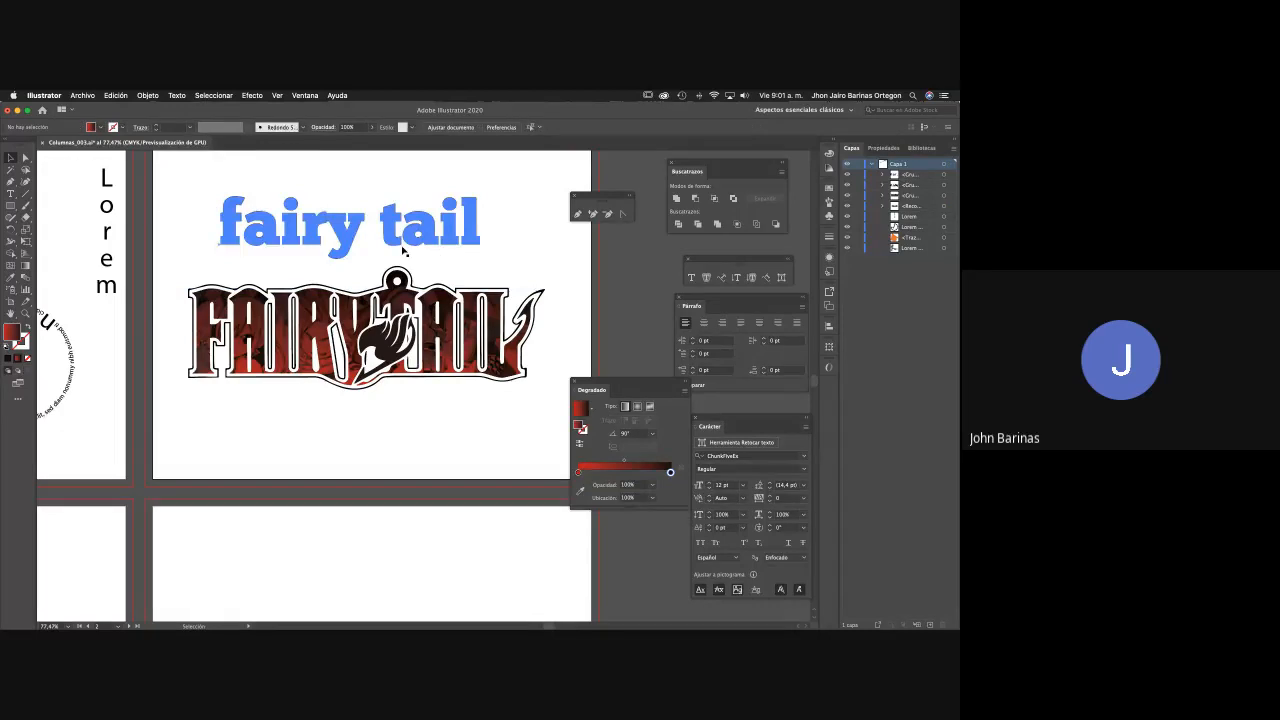
{"action": "left_click", "coordinate": [397, 250]}
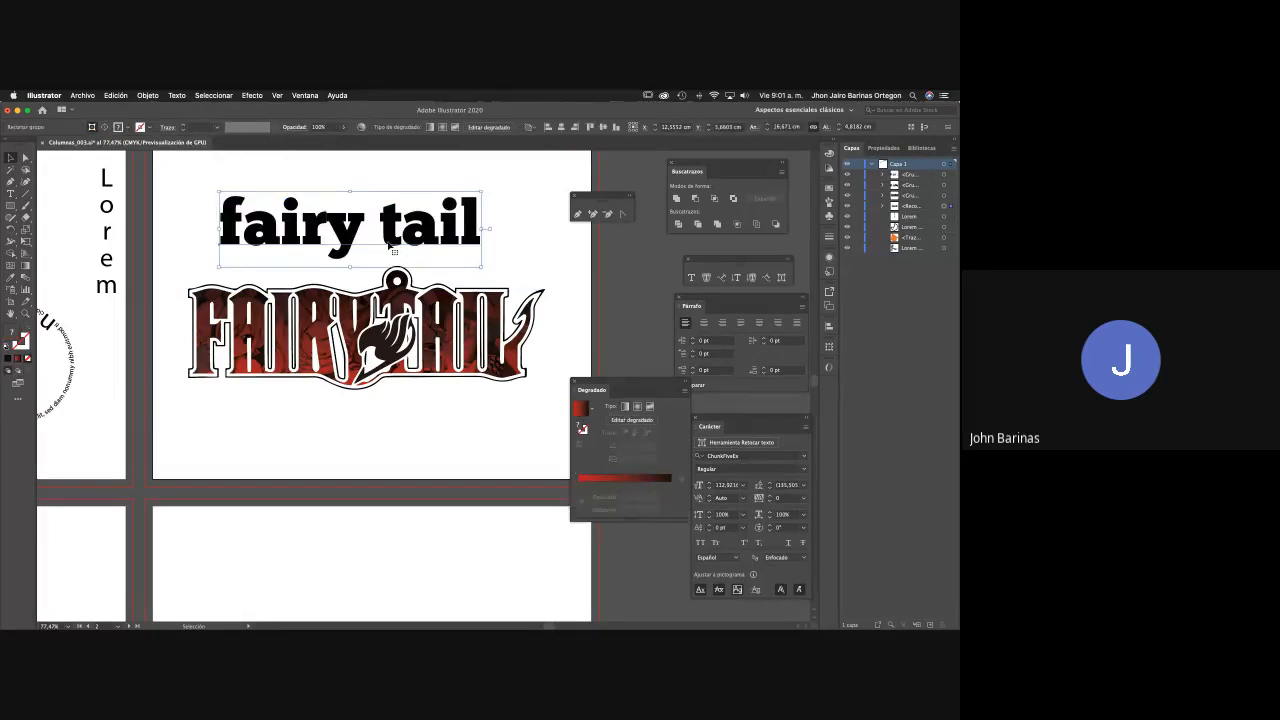
{"action": "key", "text": "super+shift+g"}
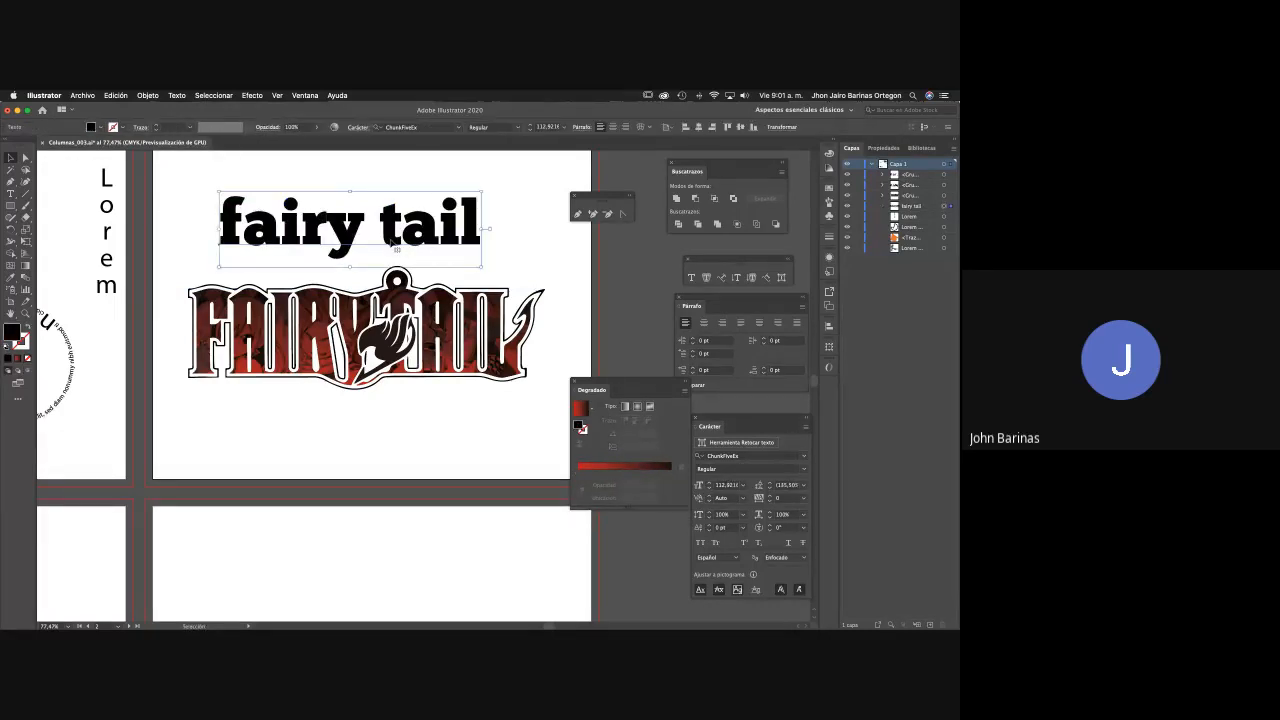
{"action": "double_click", "coordinate": [395, 246]}
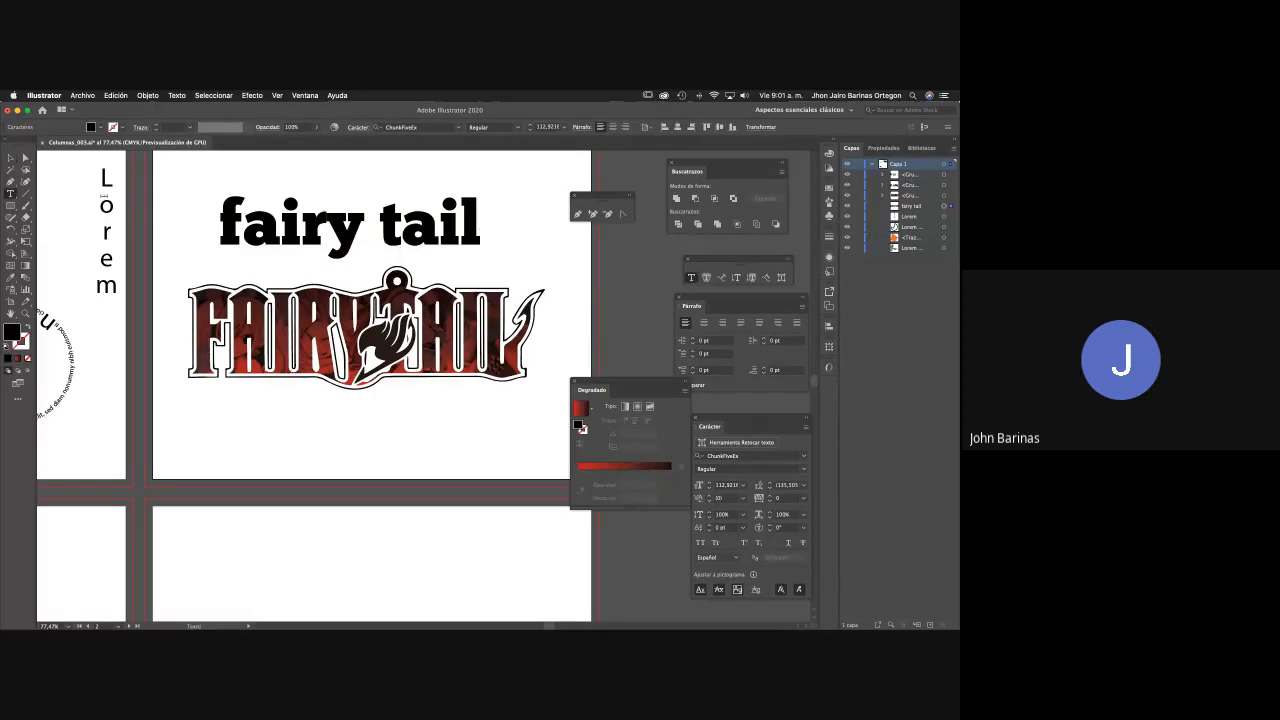
{"action": "key", "text": "Escape"}
{"action": "key", "text": "z"}
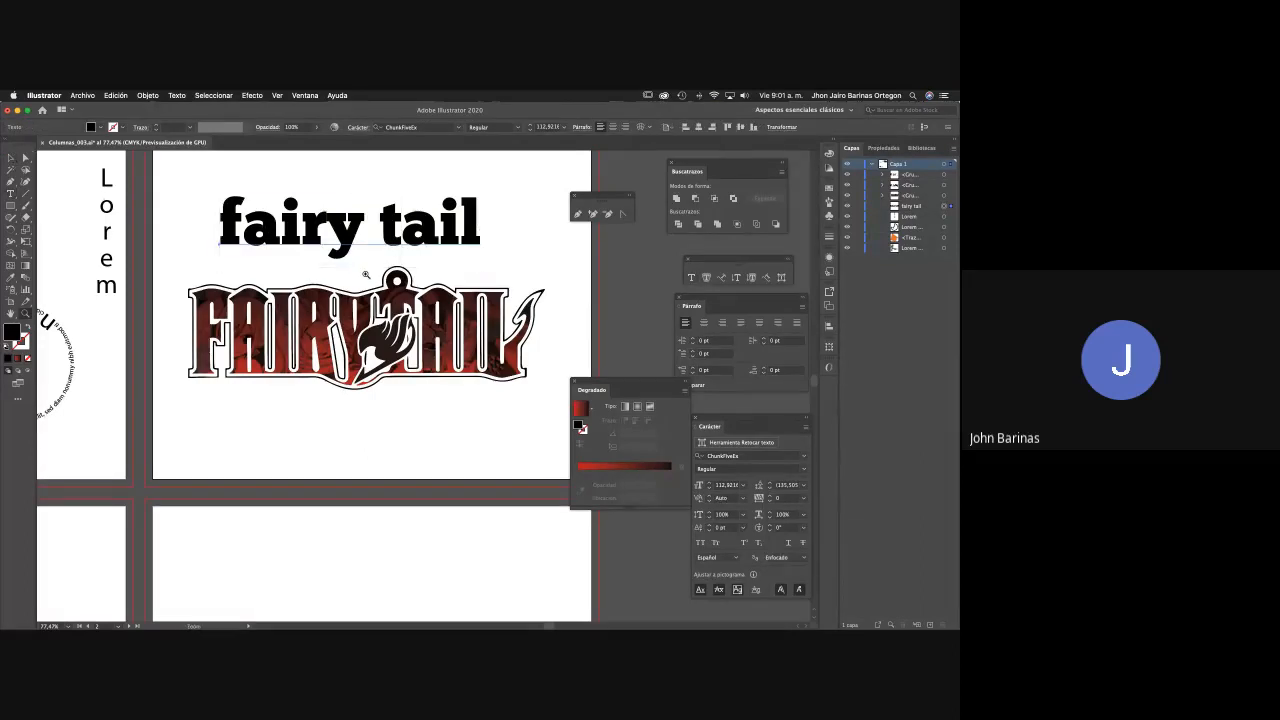
{"action": "left_click_drag", "start_coordinate": [453, 270], "coordinate": [307, 267]}
{"action": "left_click_drag", "start_coordinate": [395, 260], "coordinate": [509, 288]}
{"action": "key", "text": "v"}
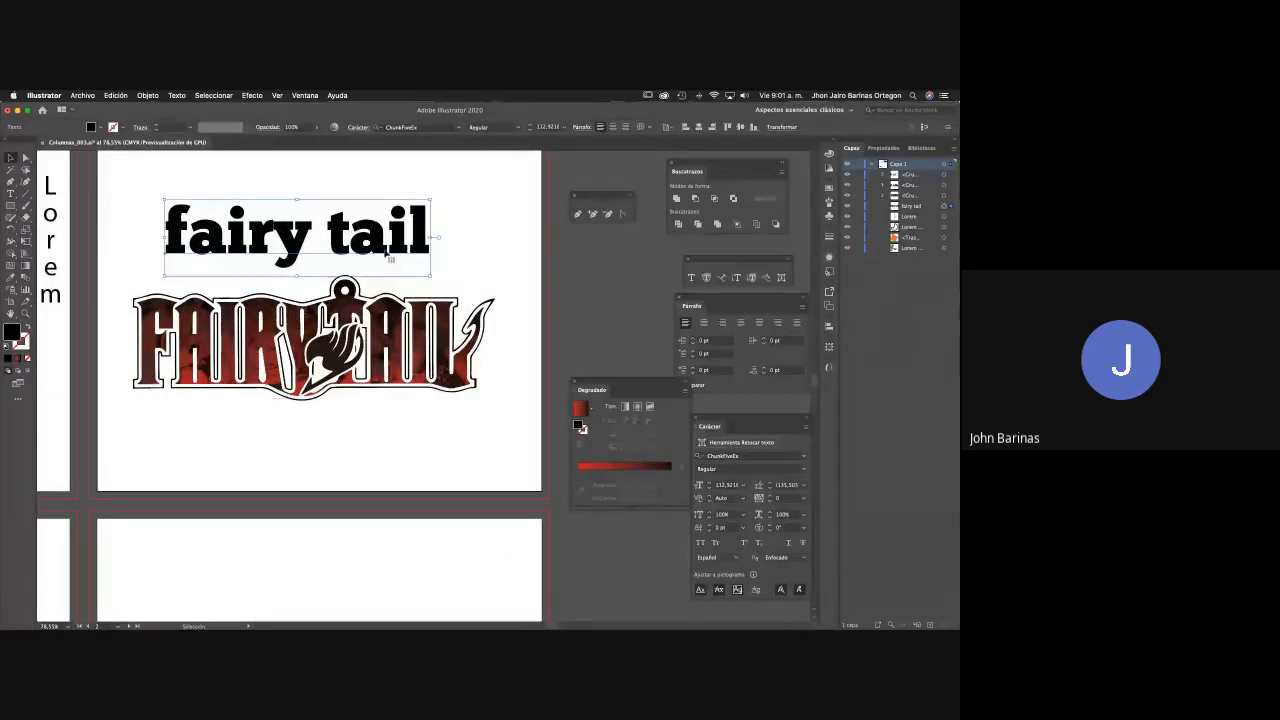
Switch to Chrome, open the Fairy Tail group picture from RegionPlayStation in the image results, copy it, and return to Illustrator.
{"action": "key", "text": "ctrl+Up"}
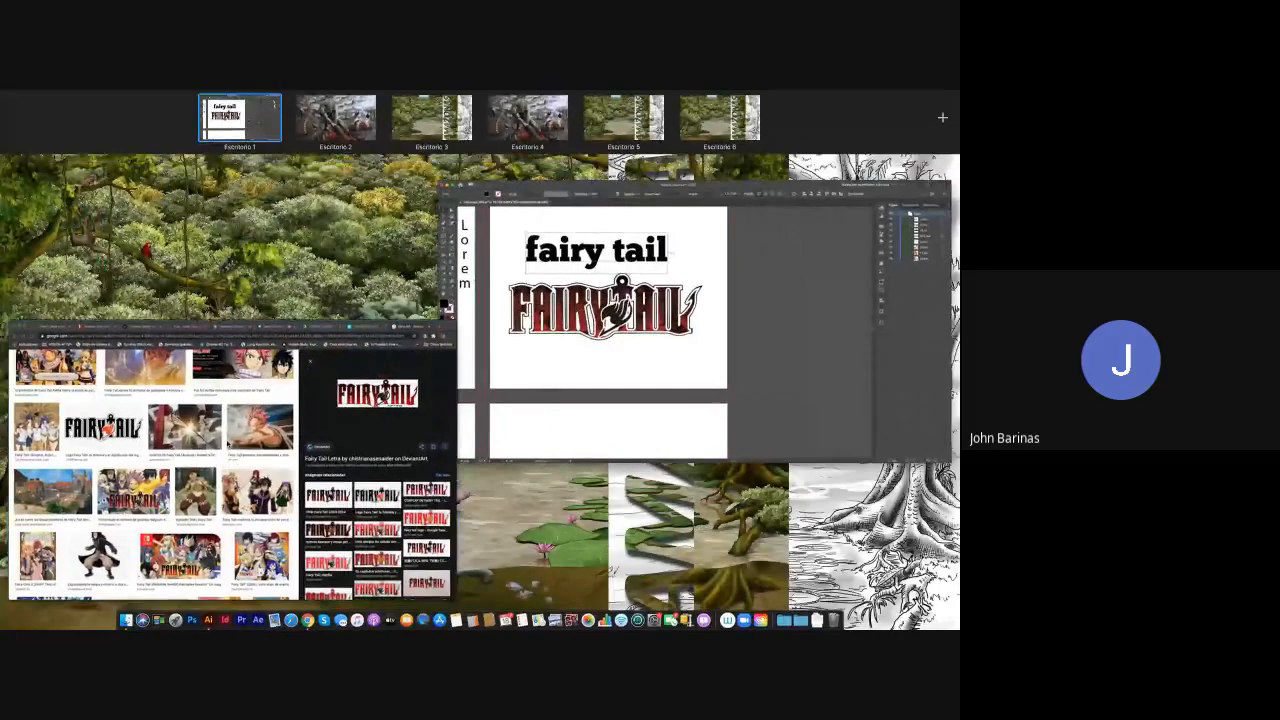
{"action": "left_click", "coordinate": [228, 444]}
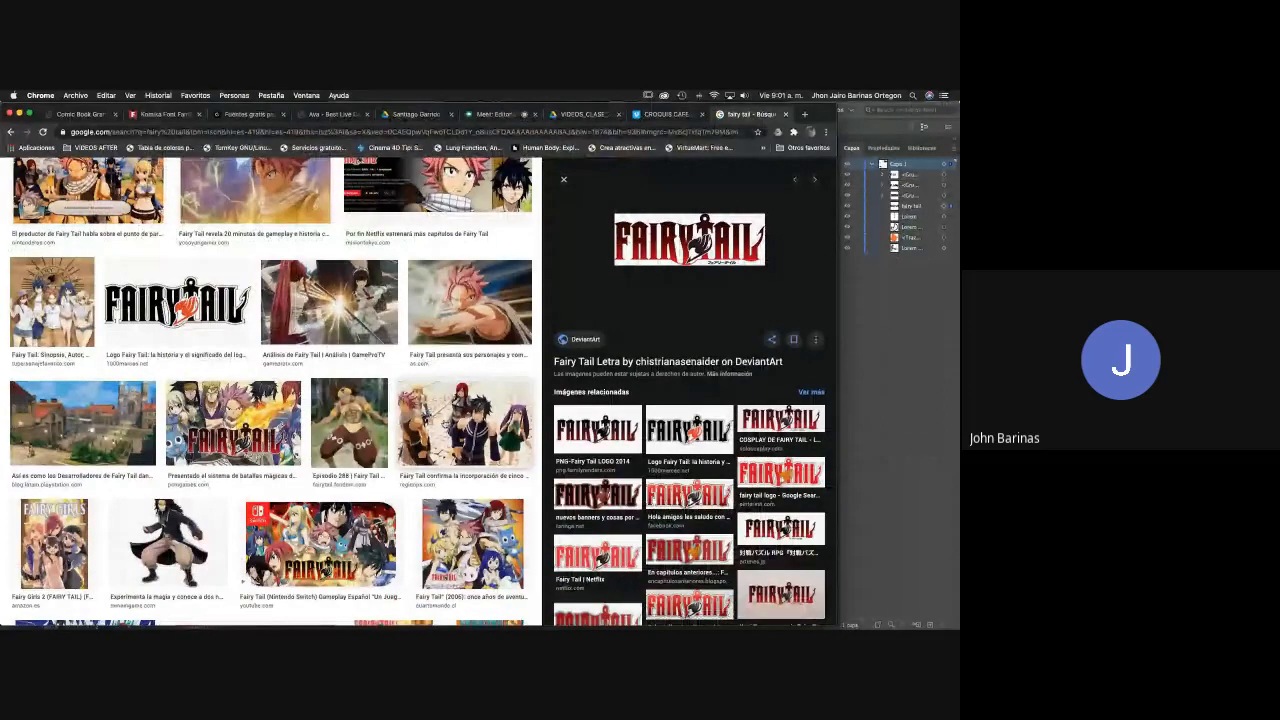
{"action": "left_click", "coordinate": [465, 420]}
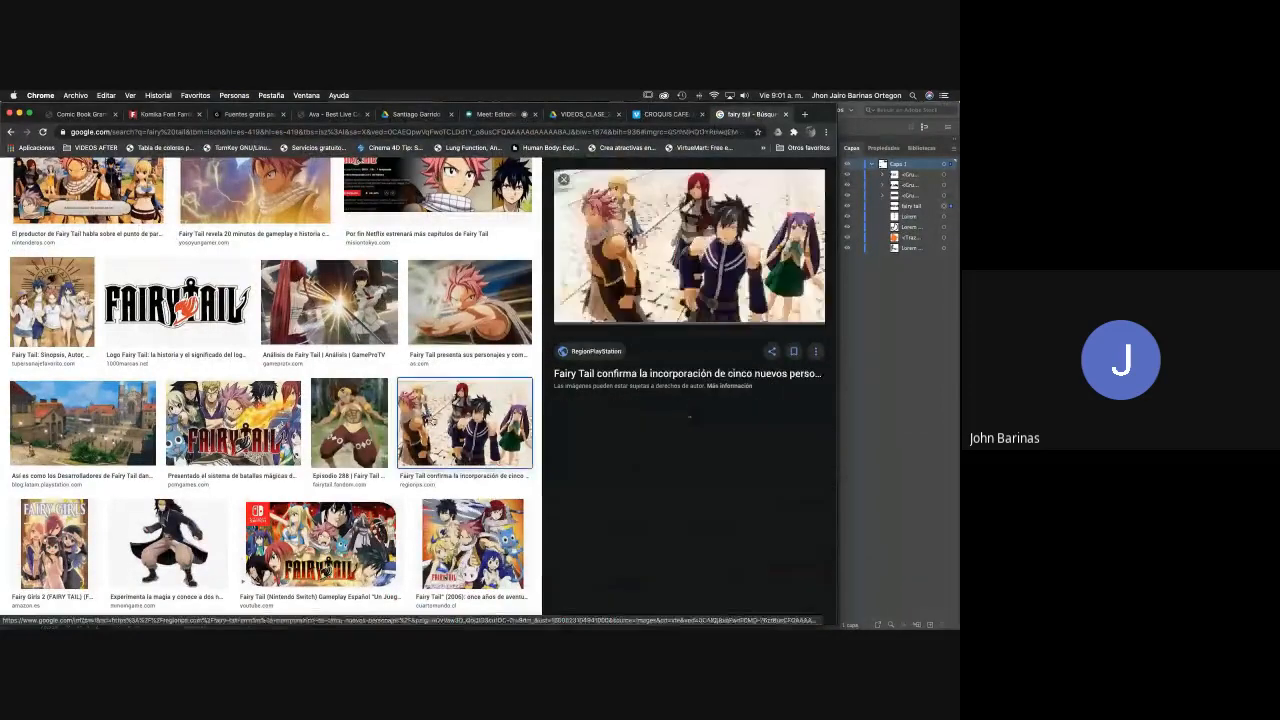
{"action": "right_click", "coordinate": [690, 260]}
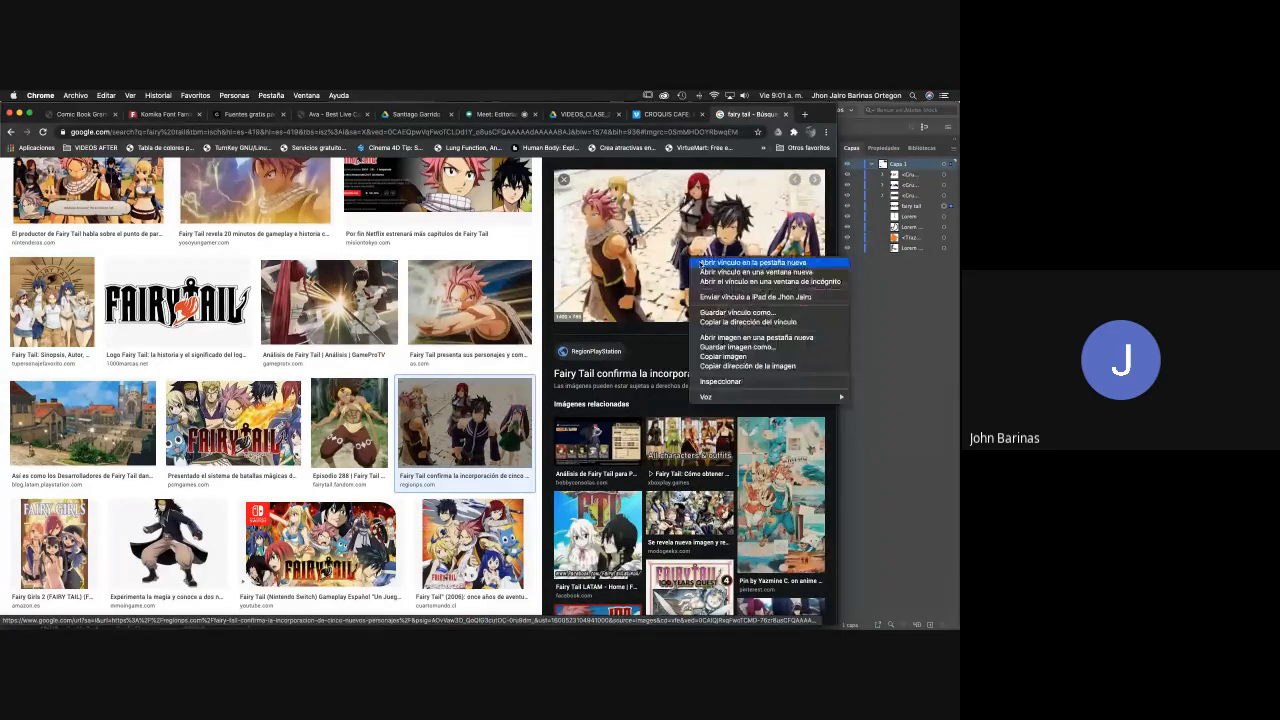
{"action": "left_click", "coordinate": [724, 357]}
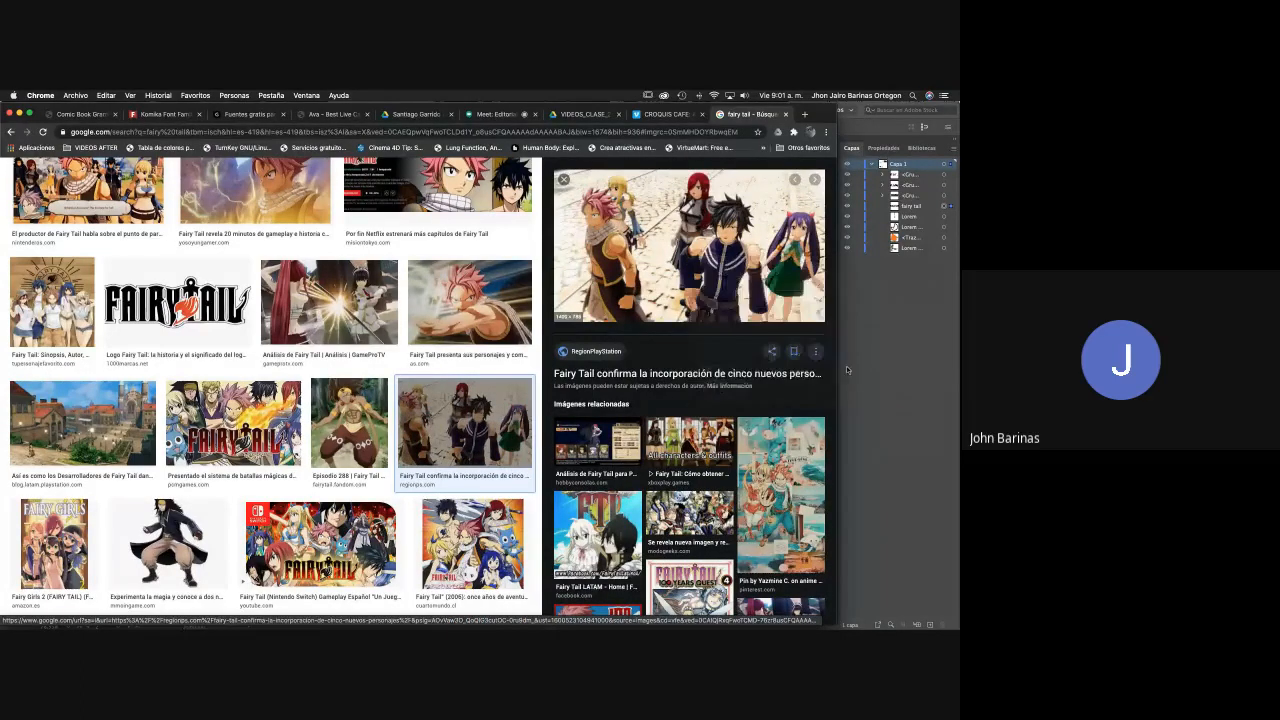
{"action": "left_click", "coordinate": [889, 374]}
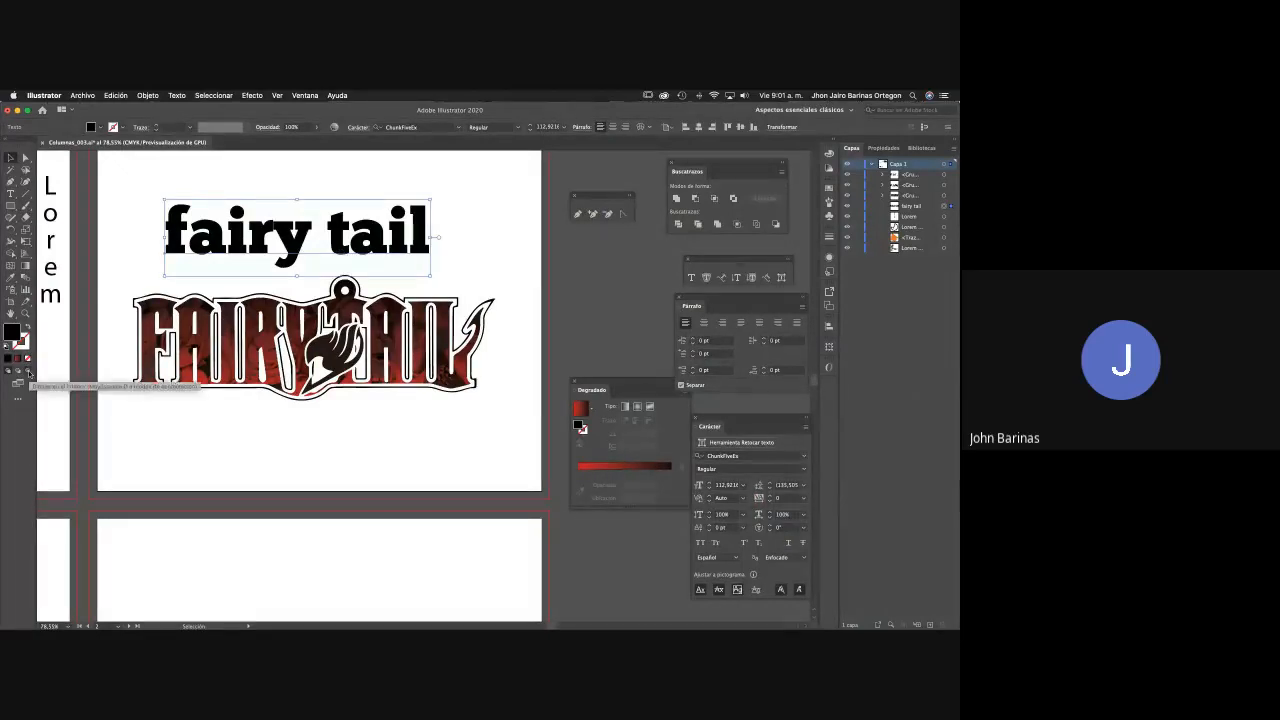
Paste the copied character picture inside the live "fairy tail" text using Draw Inside mode, and return to normal drawing.
{"action": "key", "text": "super+shift+a"}
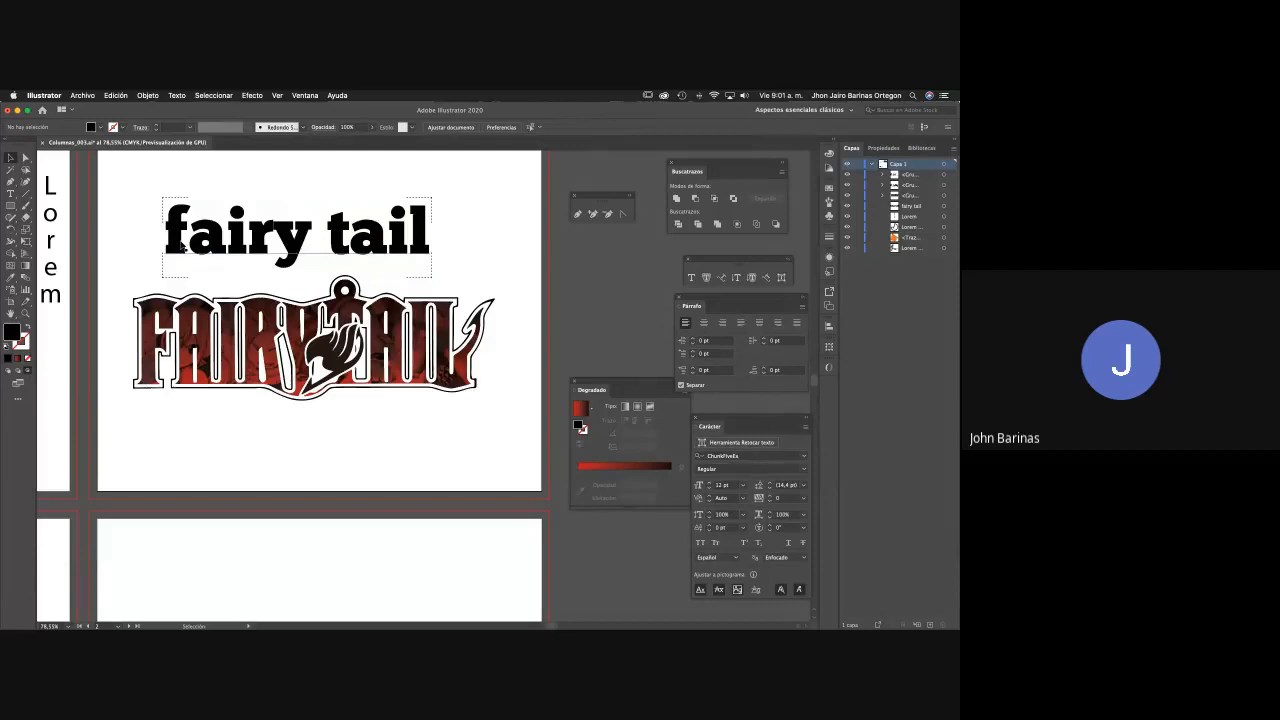
{"action": "left_click_drag", "start_coordinate": [170, 245], "coordinate": [471, 243]}
{"action": "key", "text": "super+7"}
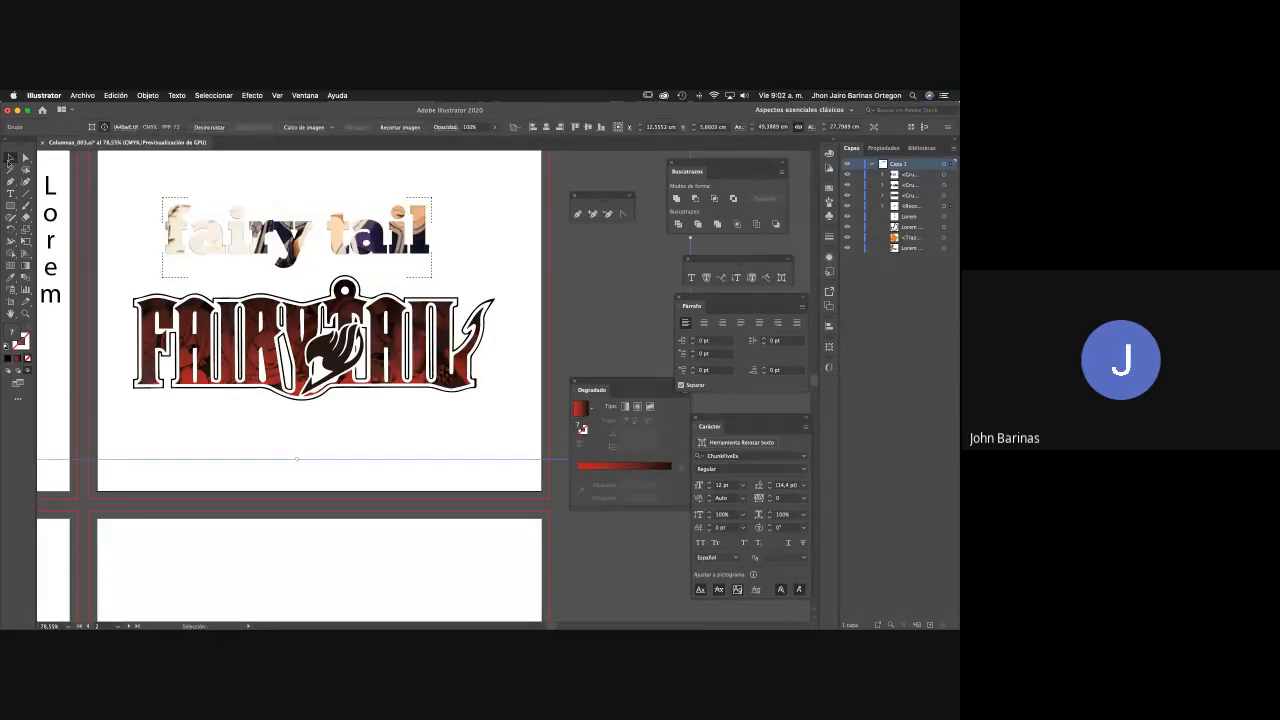
{"action": "double_click", "coordinate": [191, 213]}
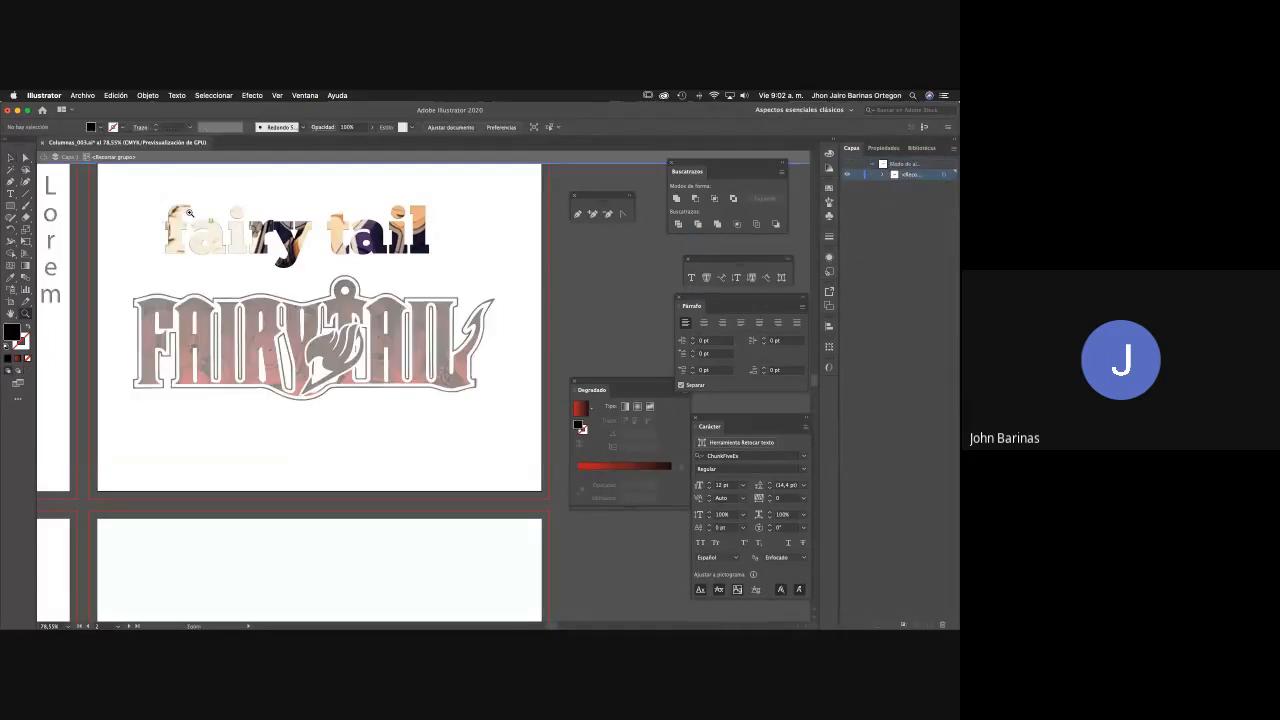
{"action": "left_click", "coordinate": [62, 158]}
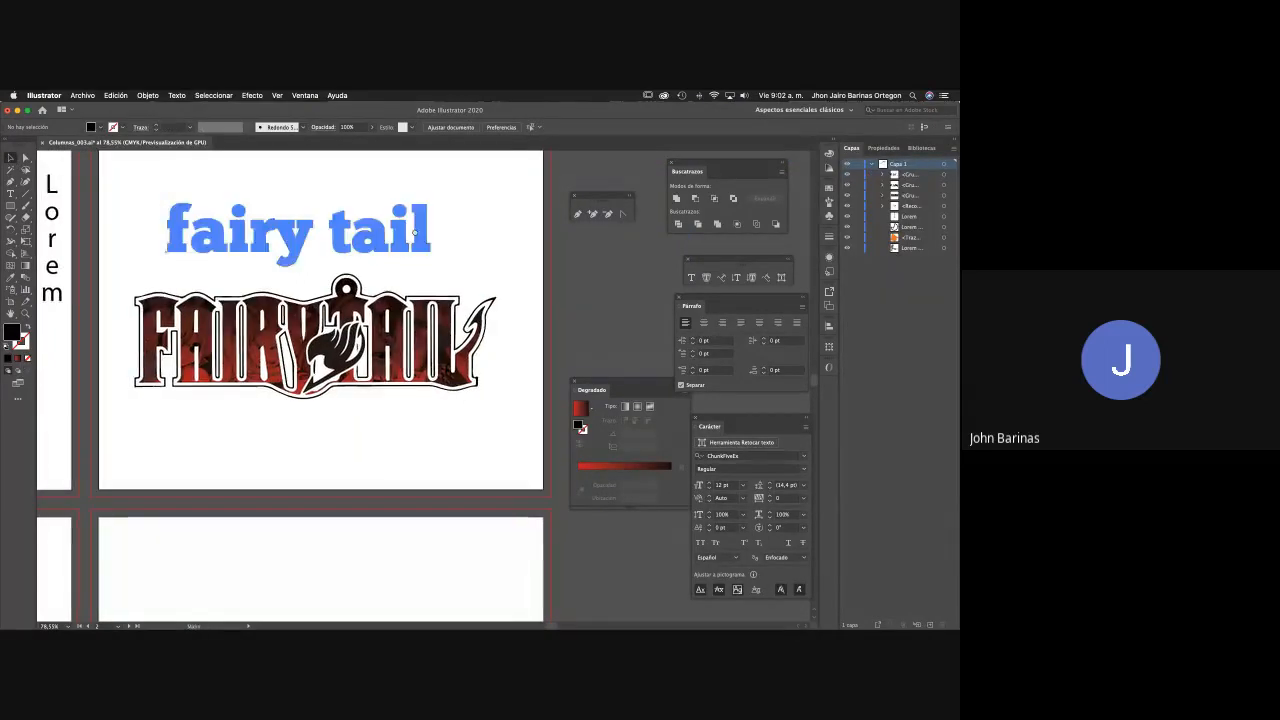
Check that the picture-filled text is still live by selecting the word "tail" and the whole phrase with the Type tool.
{"action": "left_click_drag", "start_coordinate": [496, 241], "coordinate": [567, 219]}
{"action": "left_click_drag", "start_coordinate": [450, 225], "coordinate": [488, 306]}
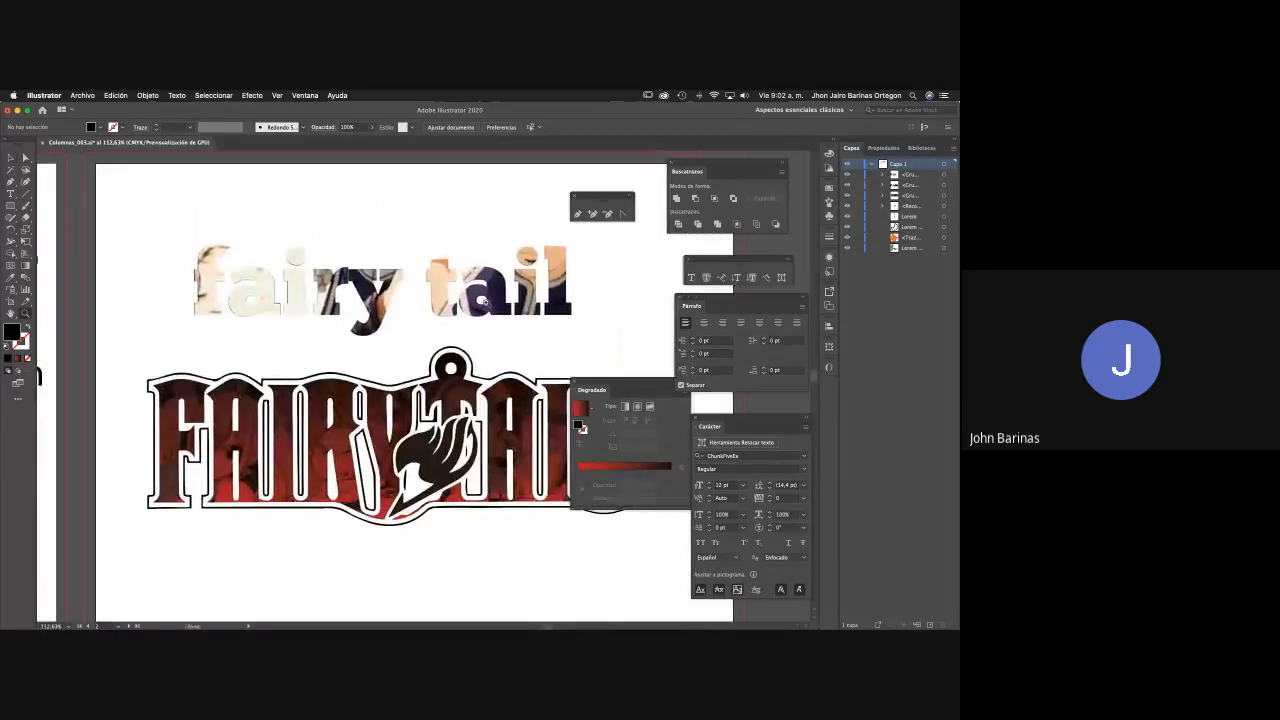
{"action": "key", "text": "t"}
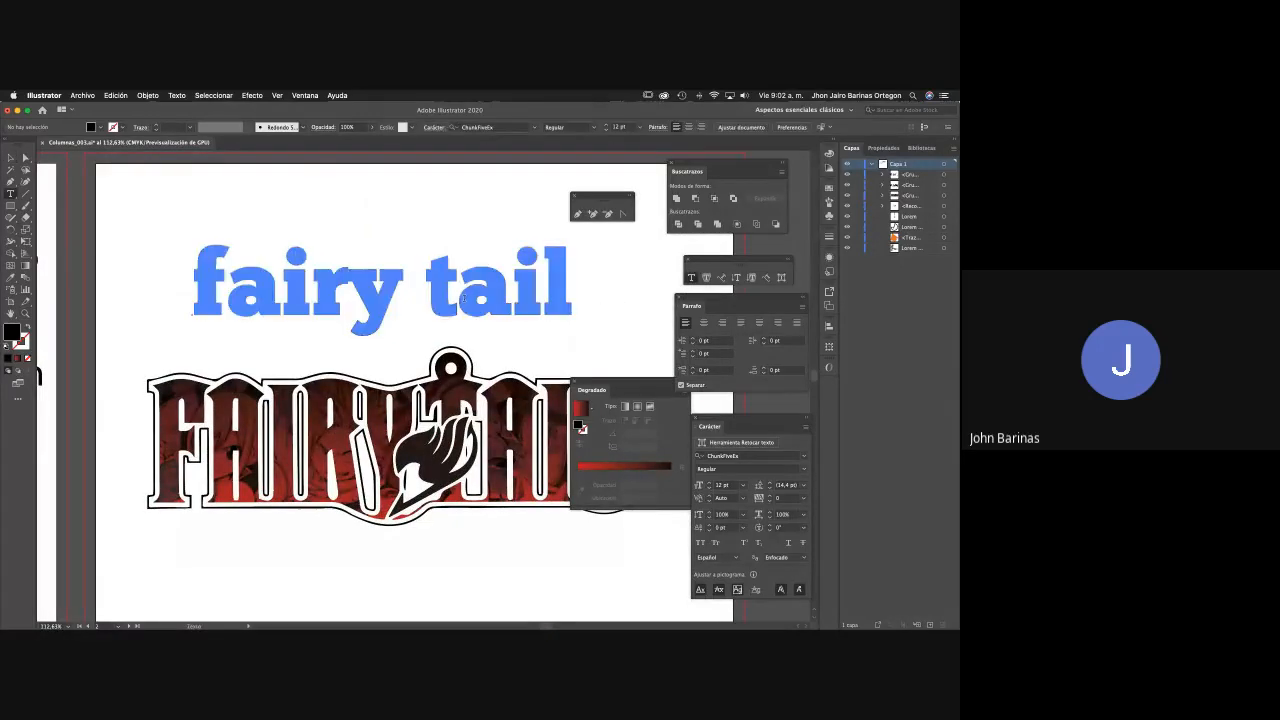
{"action": "left_click_drag", "start_coordinate": [430, 295], "coordinate": [572, 295]}
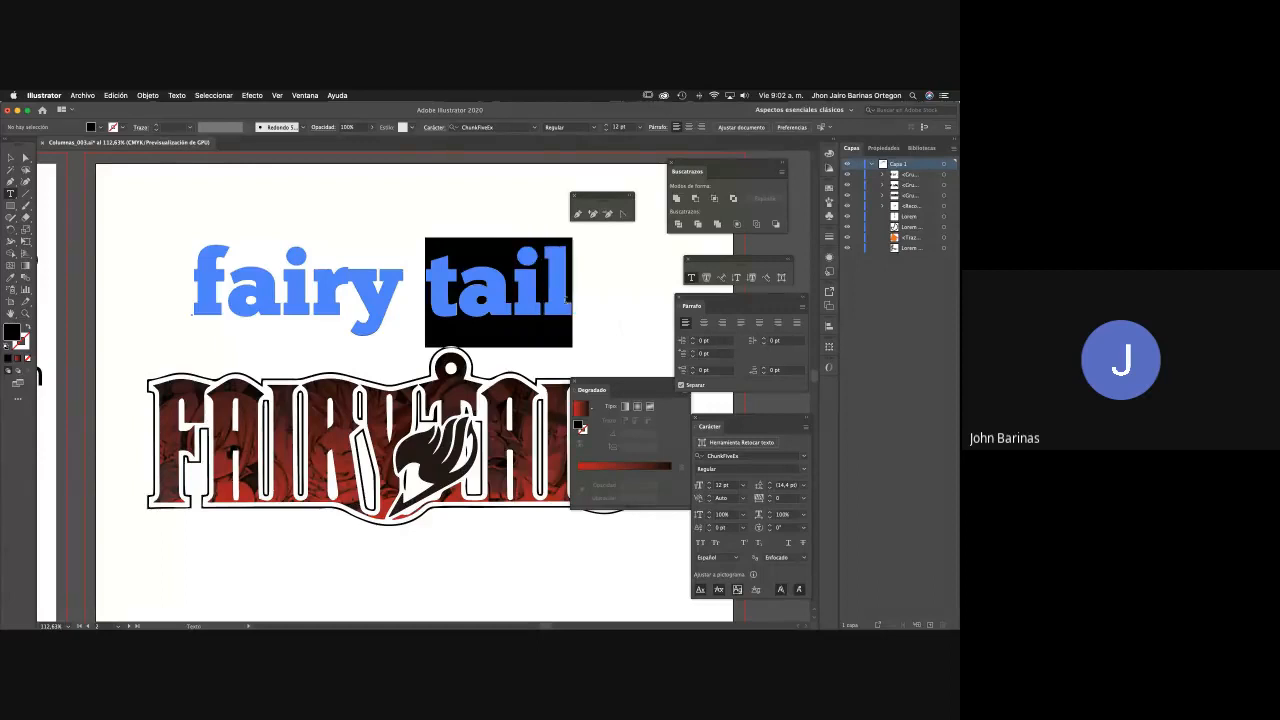
{"action": "left_click_drag", "start_coordinate": [193, 285], "coordinate": [572, 290]}
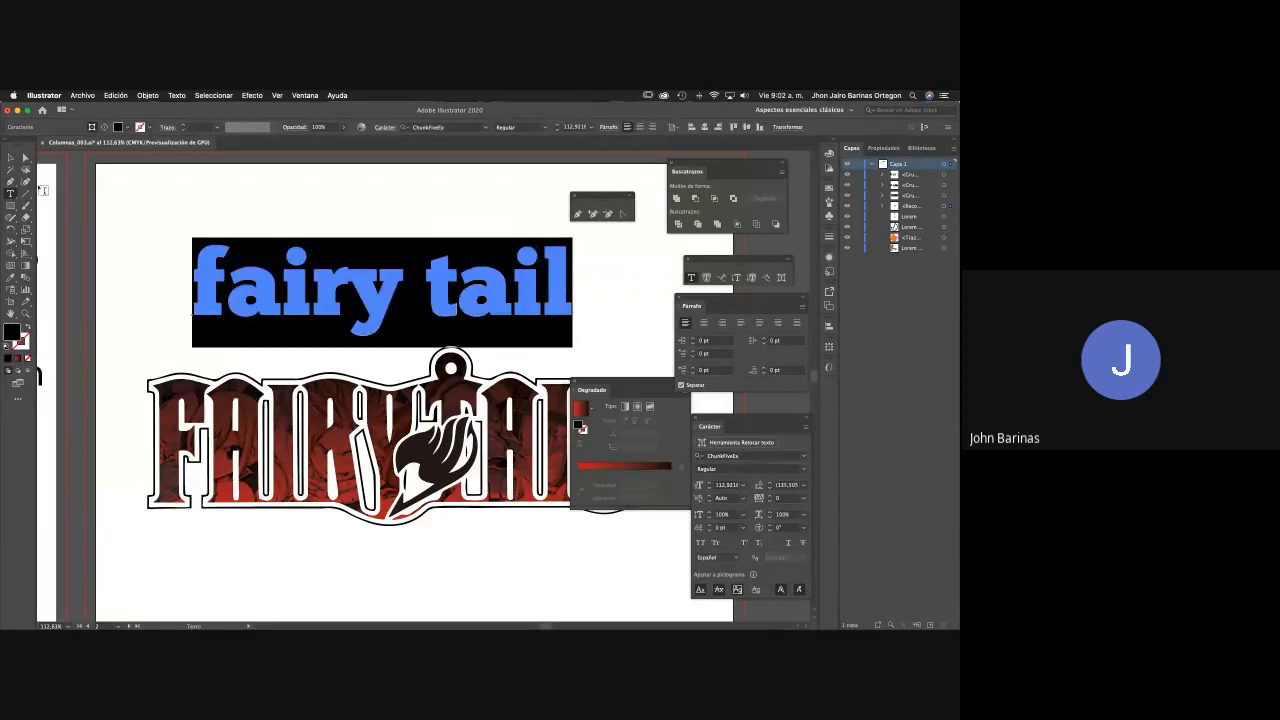
{"action": "key", "text": "Escape"}
{"action": "left_click", "coordinate": [151, 223]}
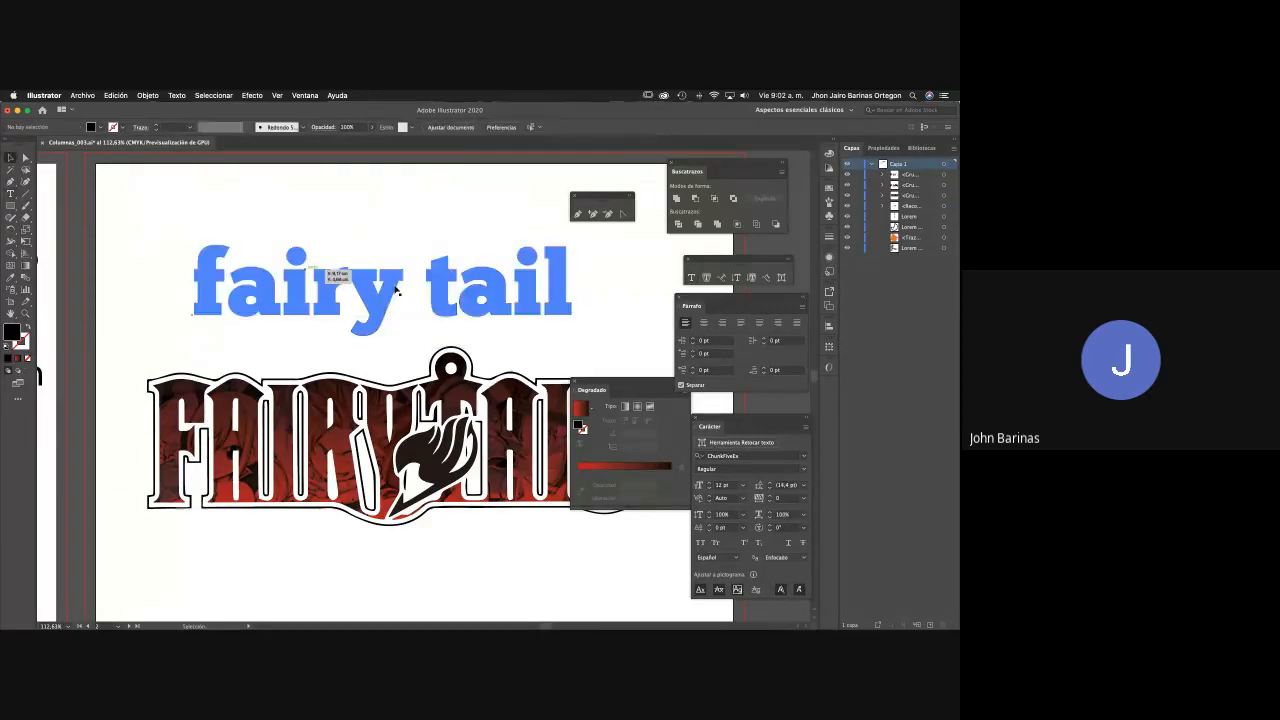
{"action": "left_click", "coordinate": [308, 288]}
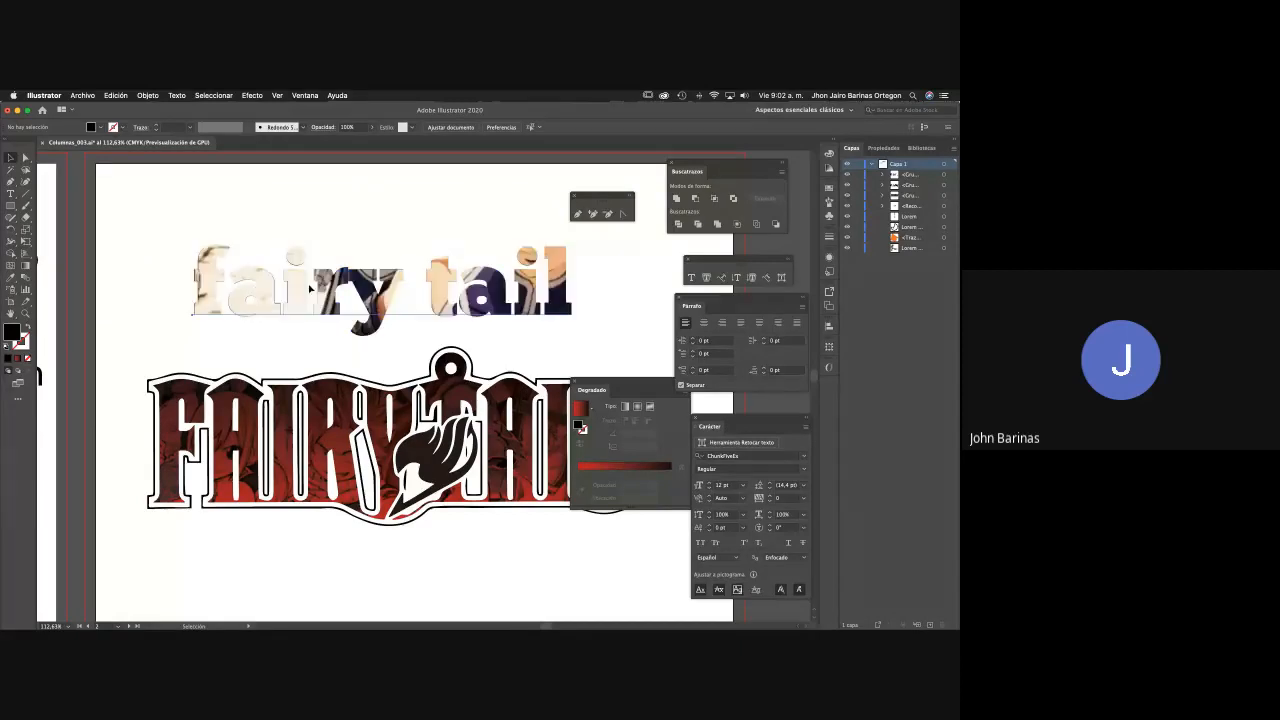
Select the whole picture-filled "fairy tail" text and set it in All Caps.
{"action": "scroll", "coordinate": [308, 288], "scroll_direction": "right", "scroll_amount": 2}
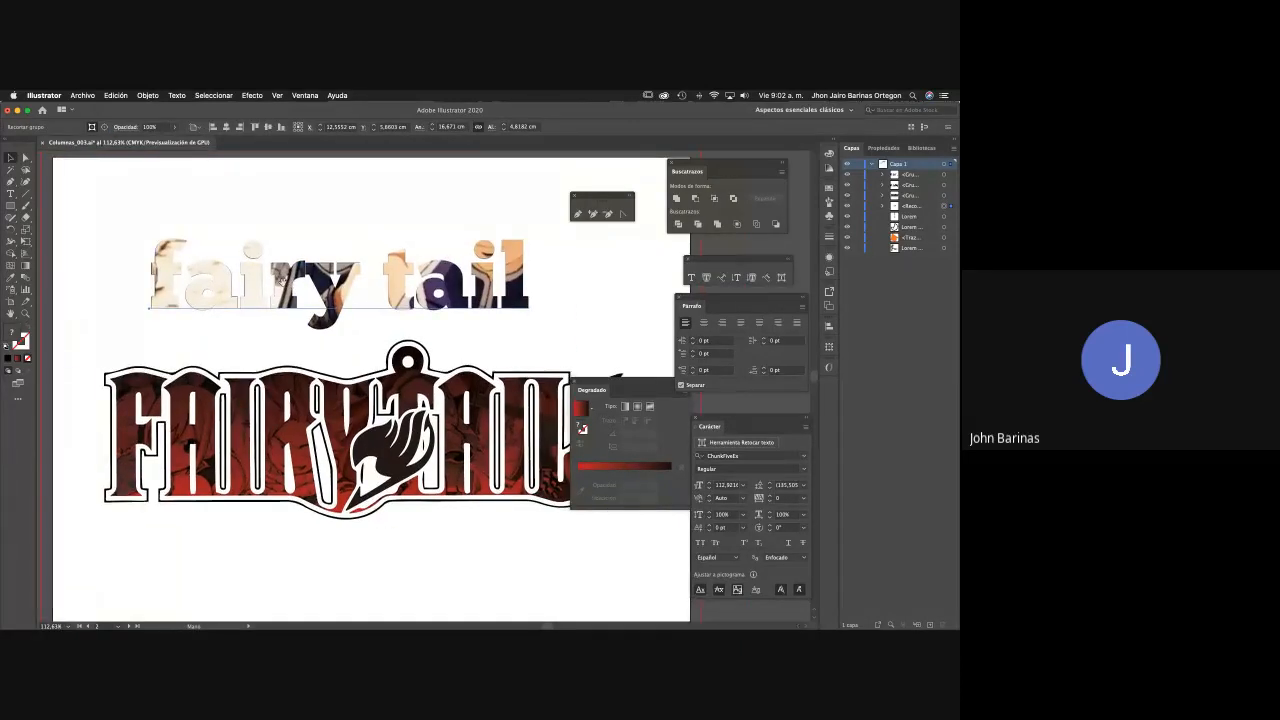
{"action": "left_click", "coordinate": [692, 276]}
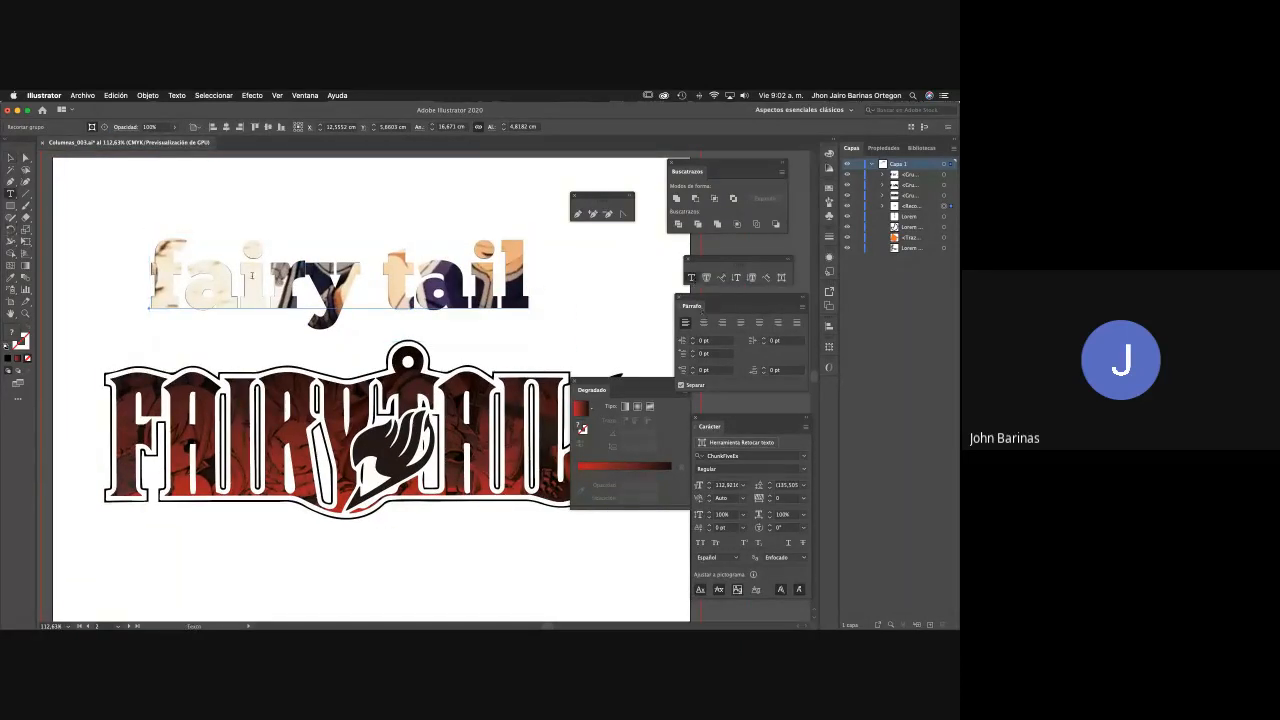
{"action": "left_click_drag", "start_coordinate": [160, 273], "coordinate": [606, 277]}
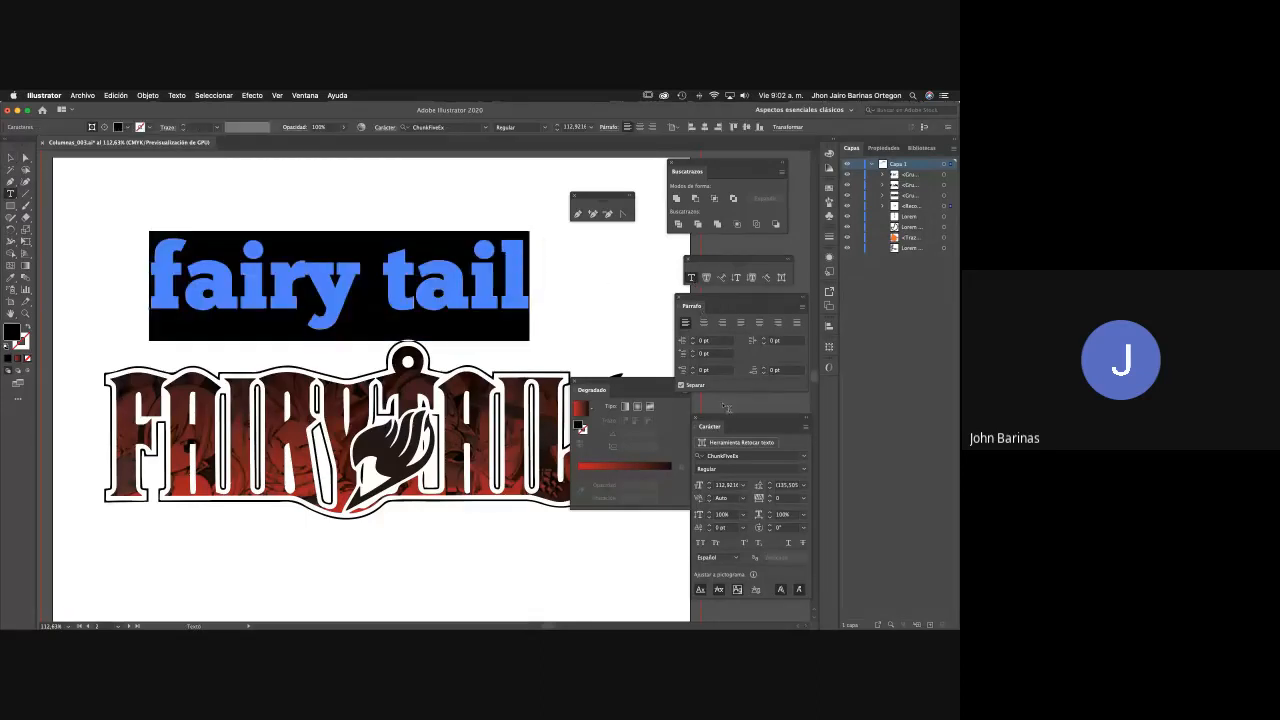
{"action": "left_click", "coordinate": [701, 544]}
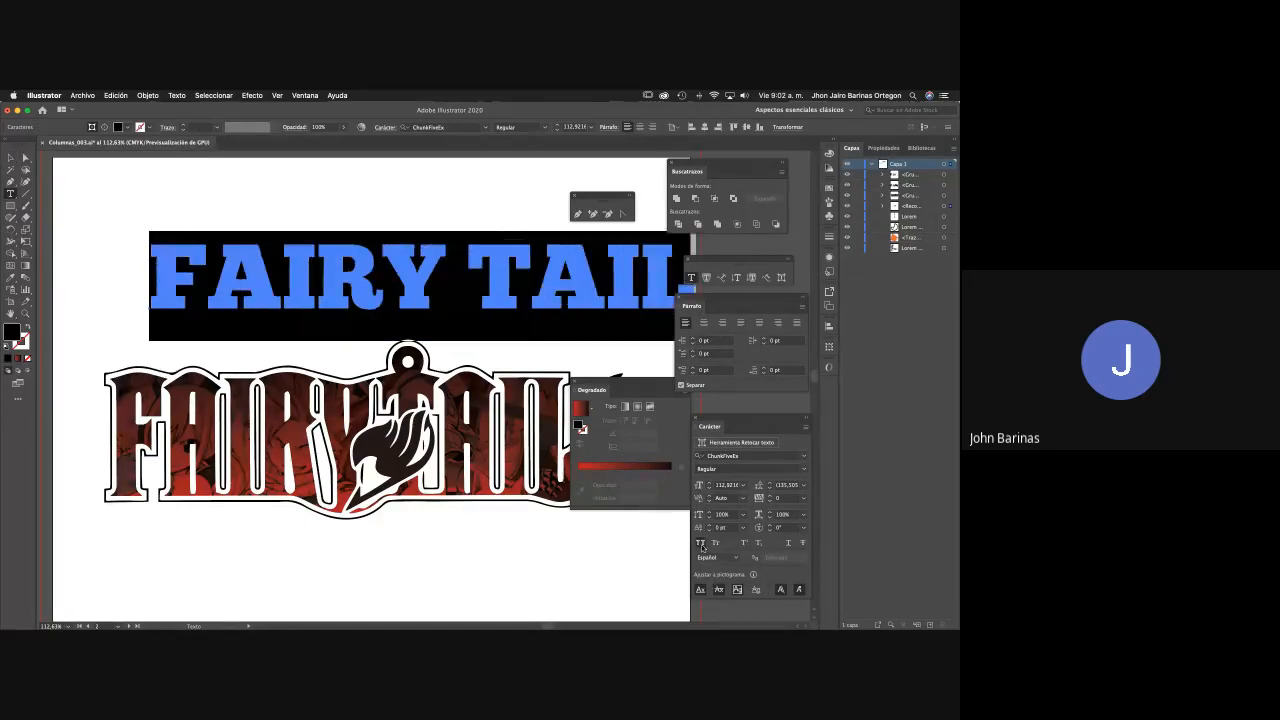
{"action": "left_click", "coordinate": [12, 158]}
Shift the picture-filled FAIRY TAIL text horizontally so that it fits within the artboard above the logo.
{"action": "scroll", "coordinate": [340, 252], "scroll_direction": "down", "scroll_amount": 3}
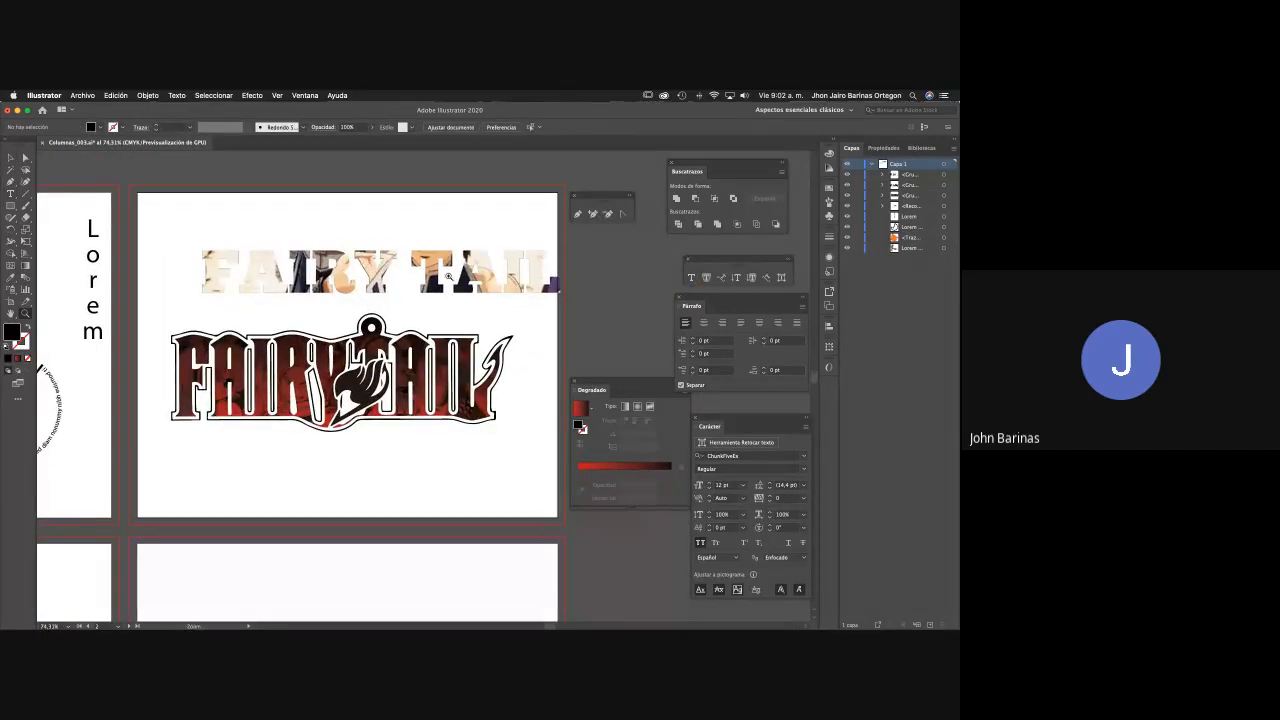
{"action": "left_click", "coordinate": [478, 290]}
{"action": "mouse_move", "coordinate": [478, 290]}
{"action": "left_mouse_down"}
{"action": "mouse_move", "coordinate": [433, 290]}
{"action": "mouse_move", "coordinate": [460, 290]}
{"action": "left_mouse_up"}
{"action": "left_click", "coordinate": [432, 239]}
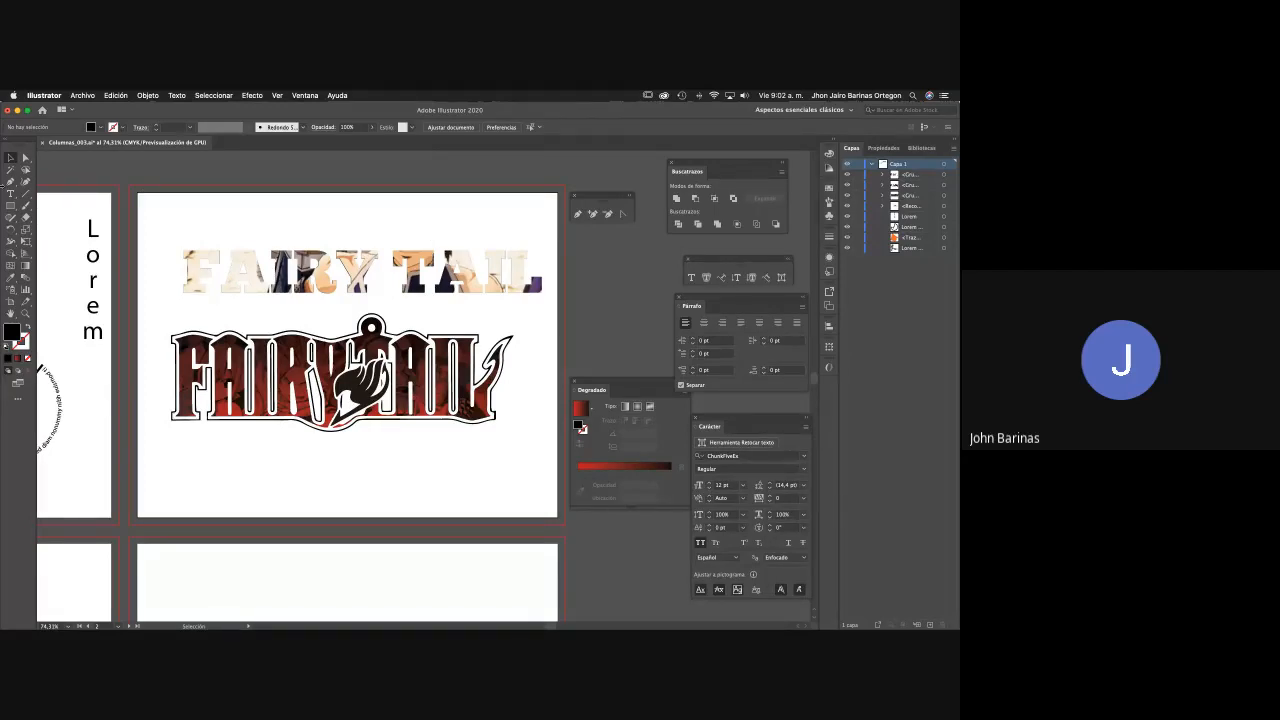
Draw a black rectangle about 25.6 by 4 cm over the picture-filled FAIRY TAIL text and send it to the back.
{"action": "key", "text": "m"}
{"action": "left_click_drag", "start_coordinate": [167, 241], "coordinate": [555, 301]}
{"action": "key", "text": "v"}
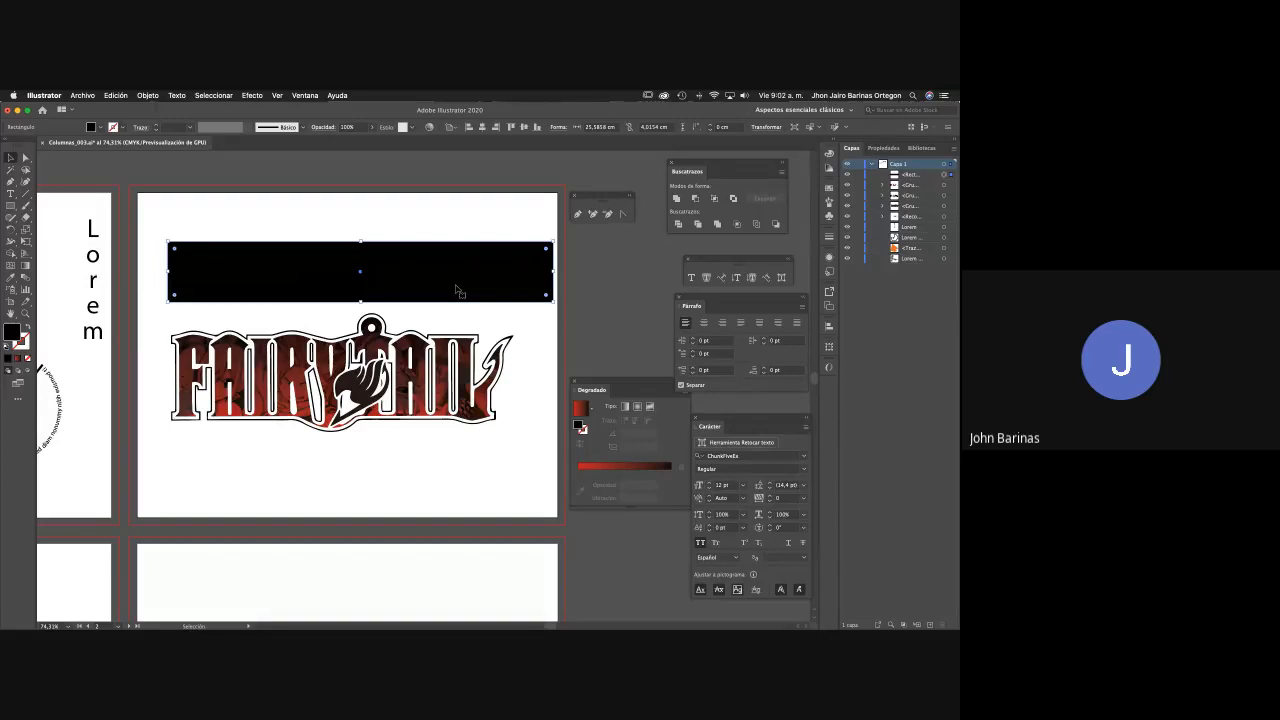
{"action": "right_click", "coordinate": [456, 290]}
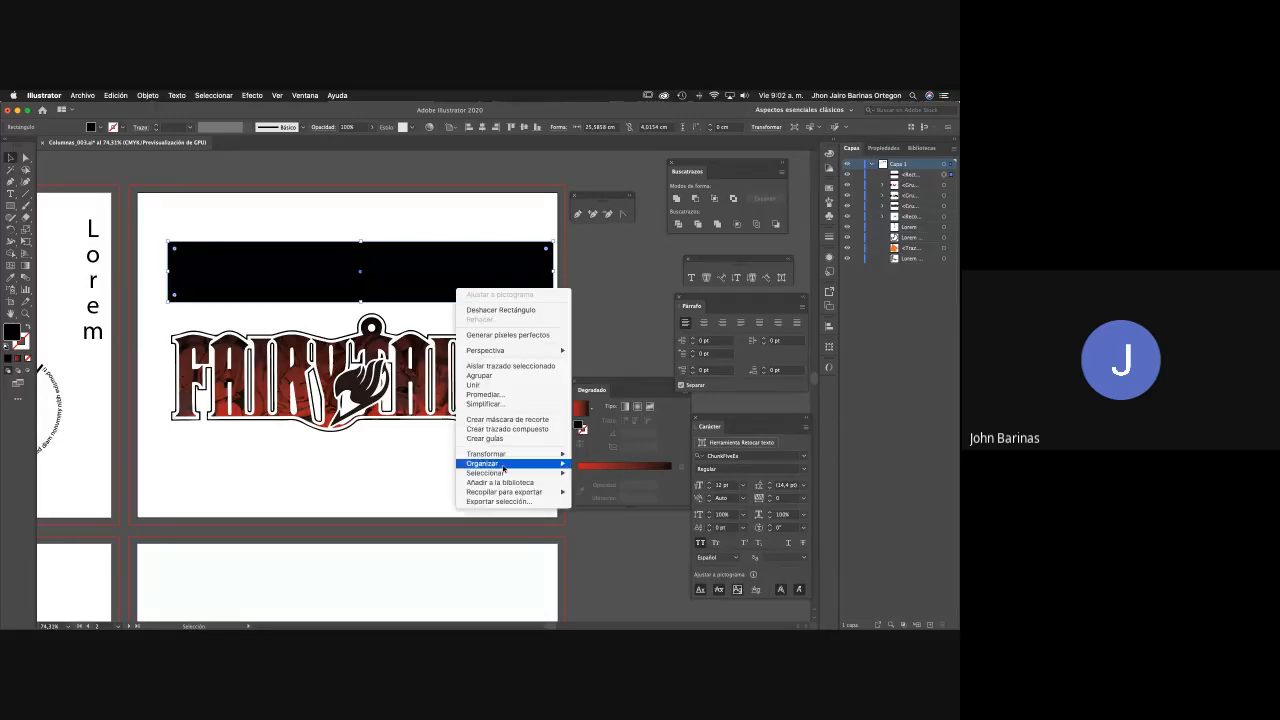
{"action": "mouse_move", "coordinate": [500, 464]}
{"action": "left_click", "coordinate": [600, 492]}
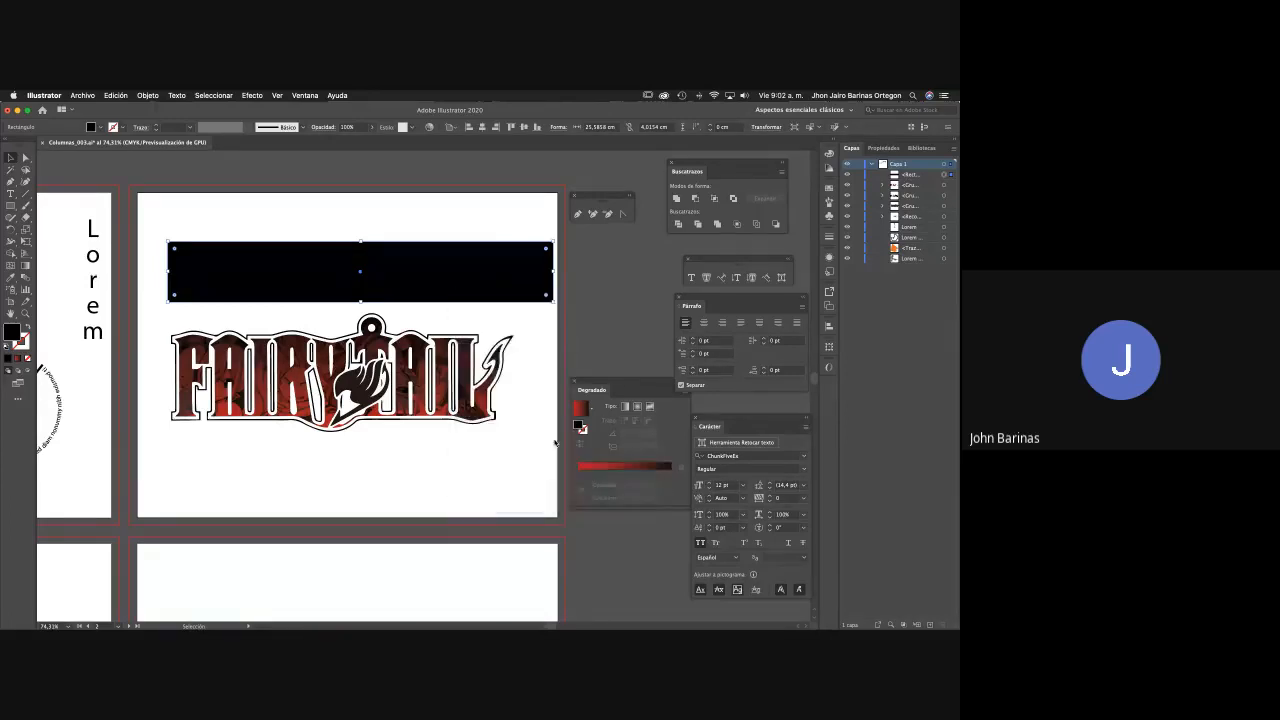
{"action": "left_click", "coordinate": [354, 217]}
{"action": "key", "text": "z"}
{"action": "left_click_drag", "start_coordinate": [360, 253], "coordinate": [440, 256]}
{"action": "scroll", "coordinate": [440, 255], "scroll_direction": "right", "scroll_amount": 3}
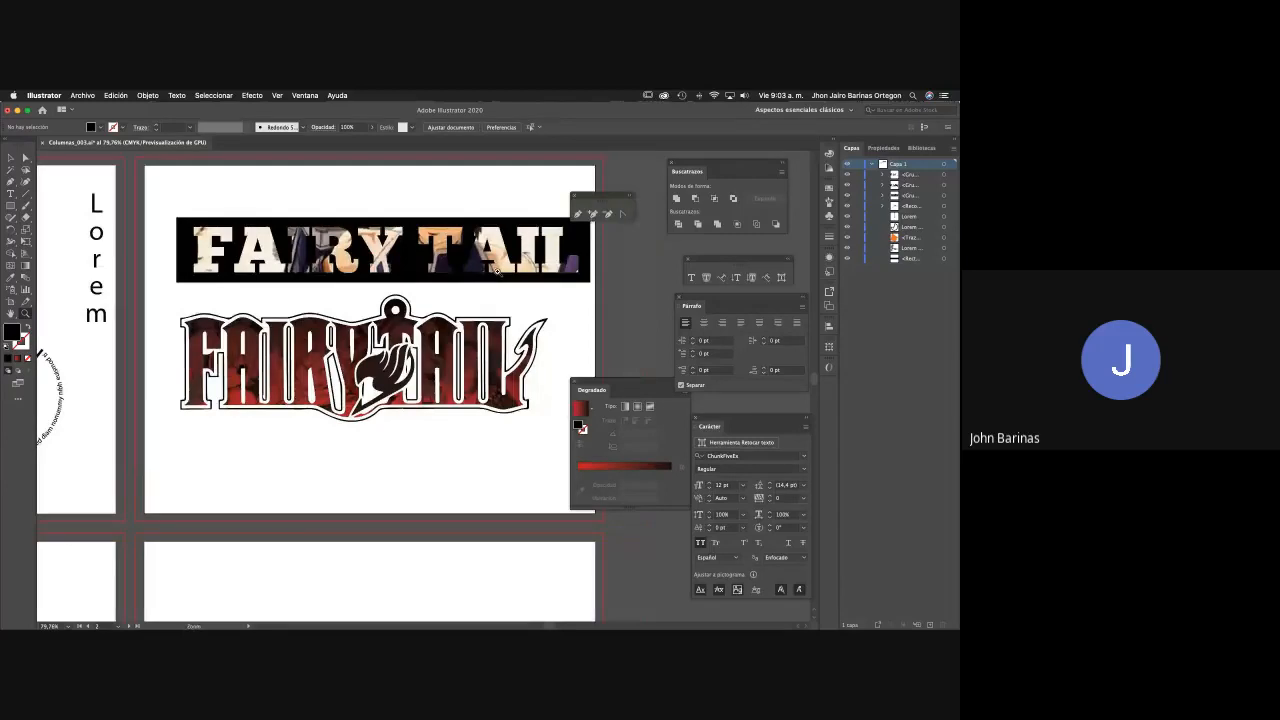
Try shifting the clipping text separately from the picture inside it, and undo the move.
{"action": "key", "text": "super+z"}
{"action": "key", "text": "super+shift+z"}
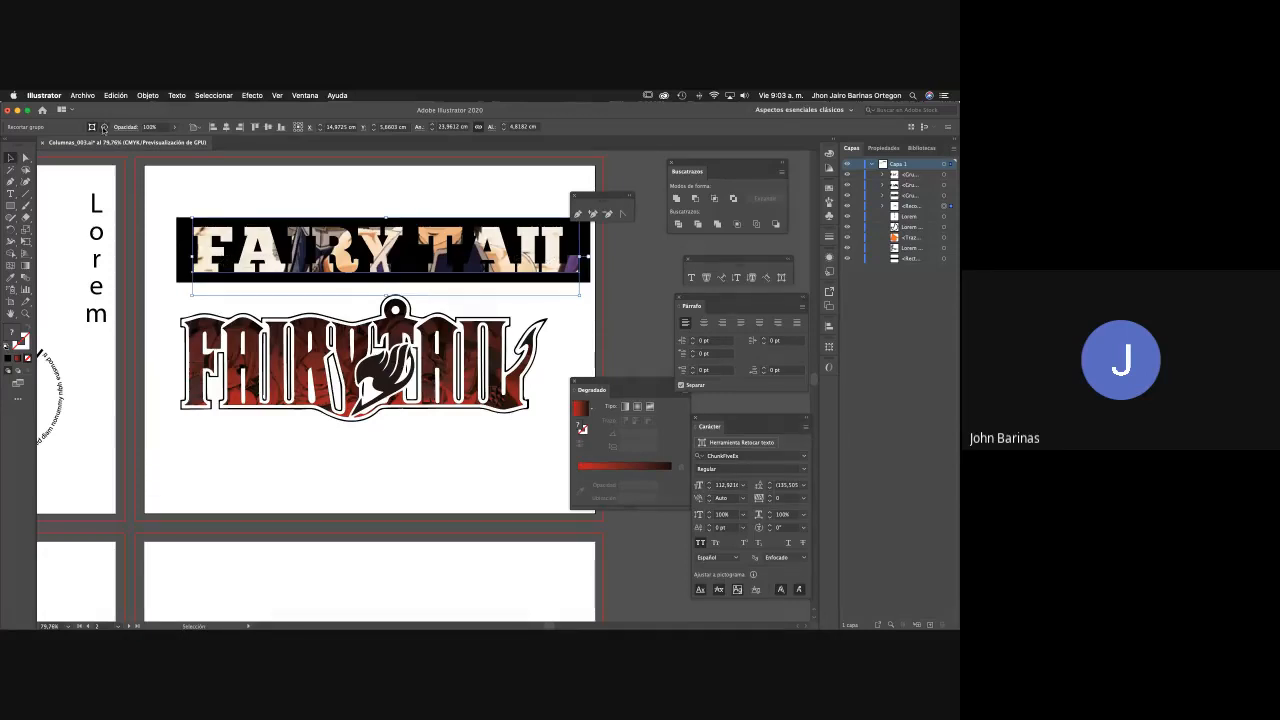
{"action": "key", "text": "super+z"}
{"action": "key", "text": "shift+super+z"}
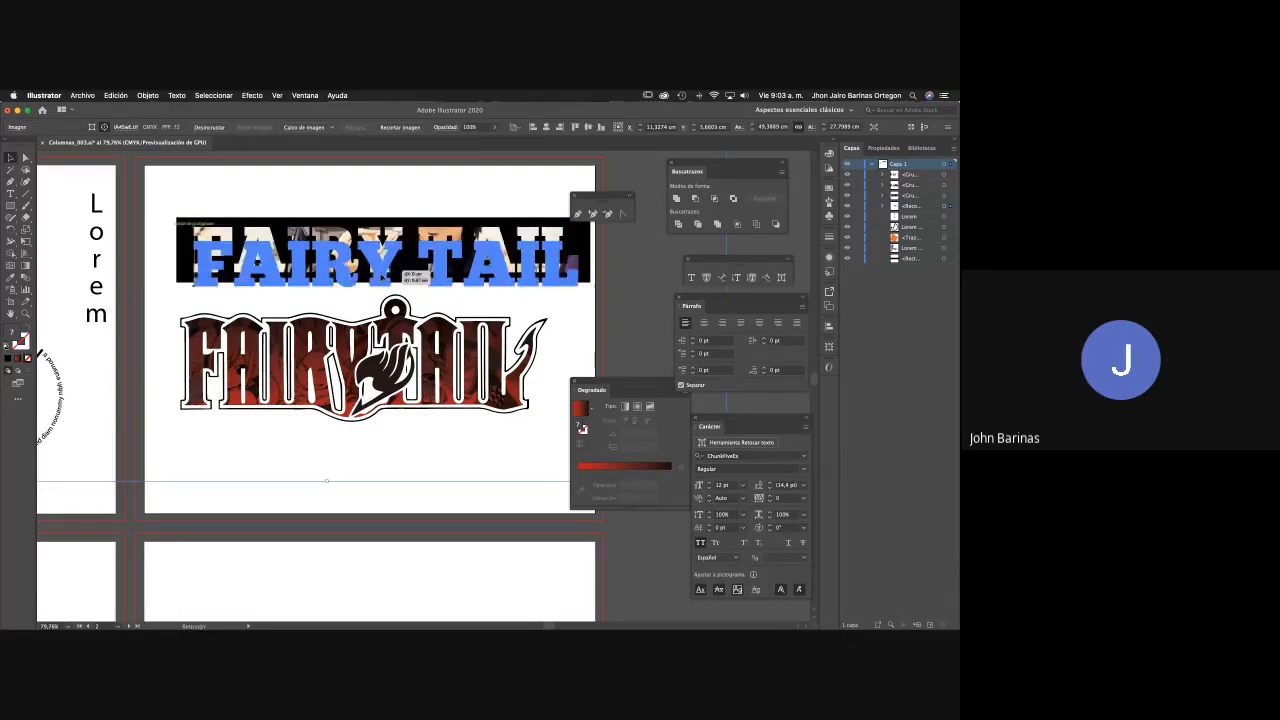
{"action": "key", "text": "shift+Right"}
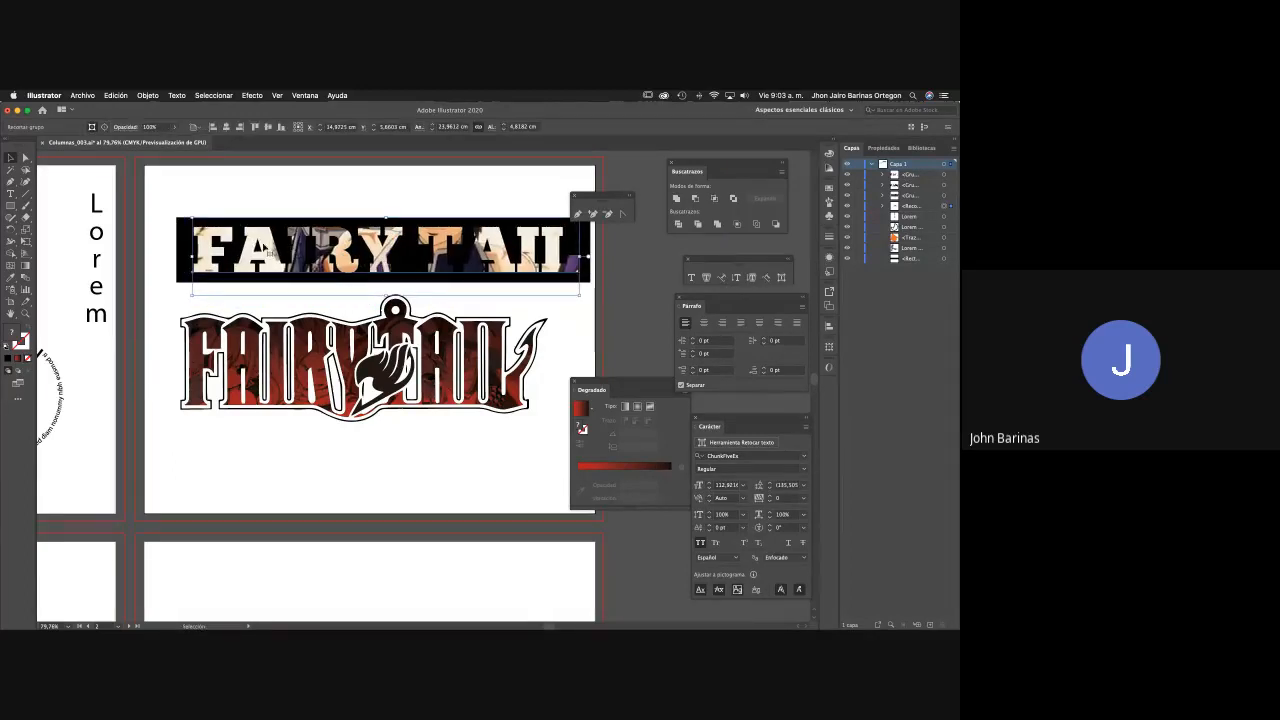
Edit the contents of the FAIRY TAIL clip group and nudge the picture downward inside the letters.
{"action": "left_click", "coordinate": [104, 127]}
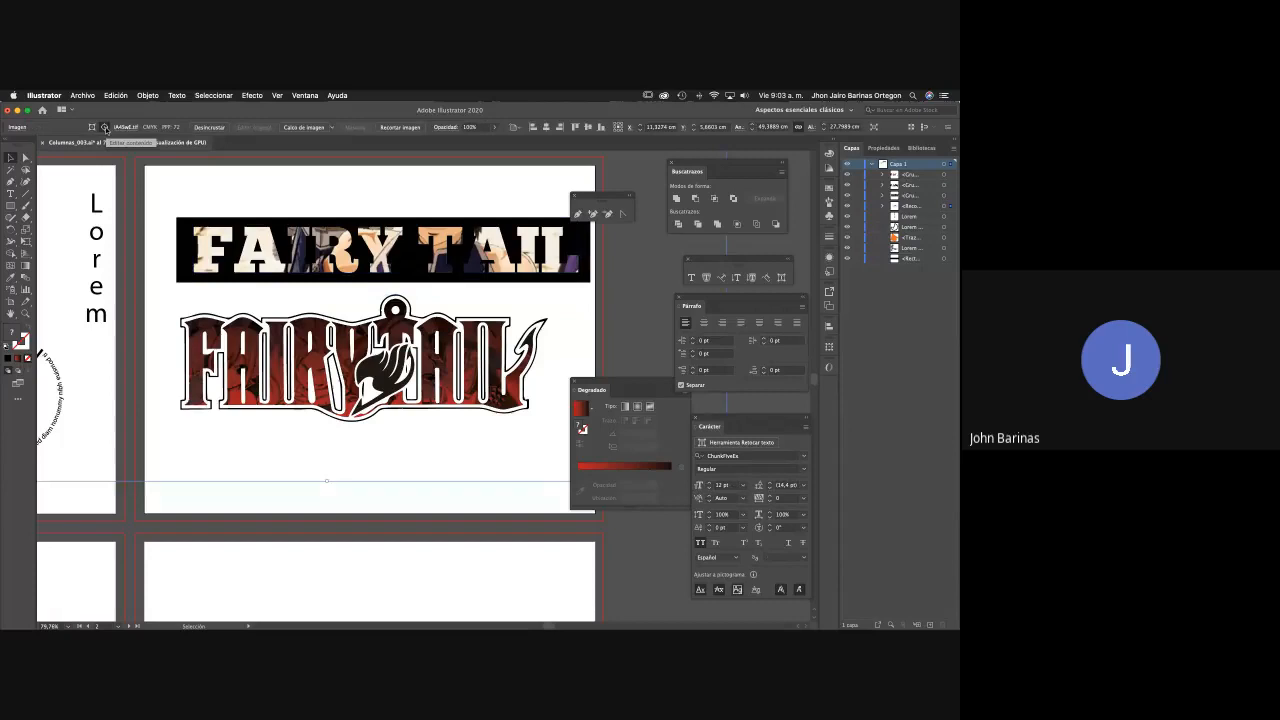
{"action": "key", "text": "Down"}
{"action": "key", "text": "Down"}
{"action": "key", "text": "Down"}
{"action": "key", "text": "Down"}
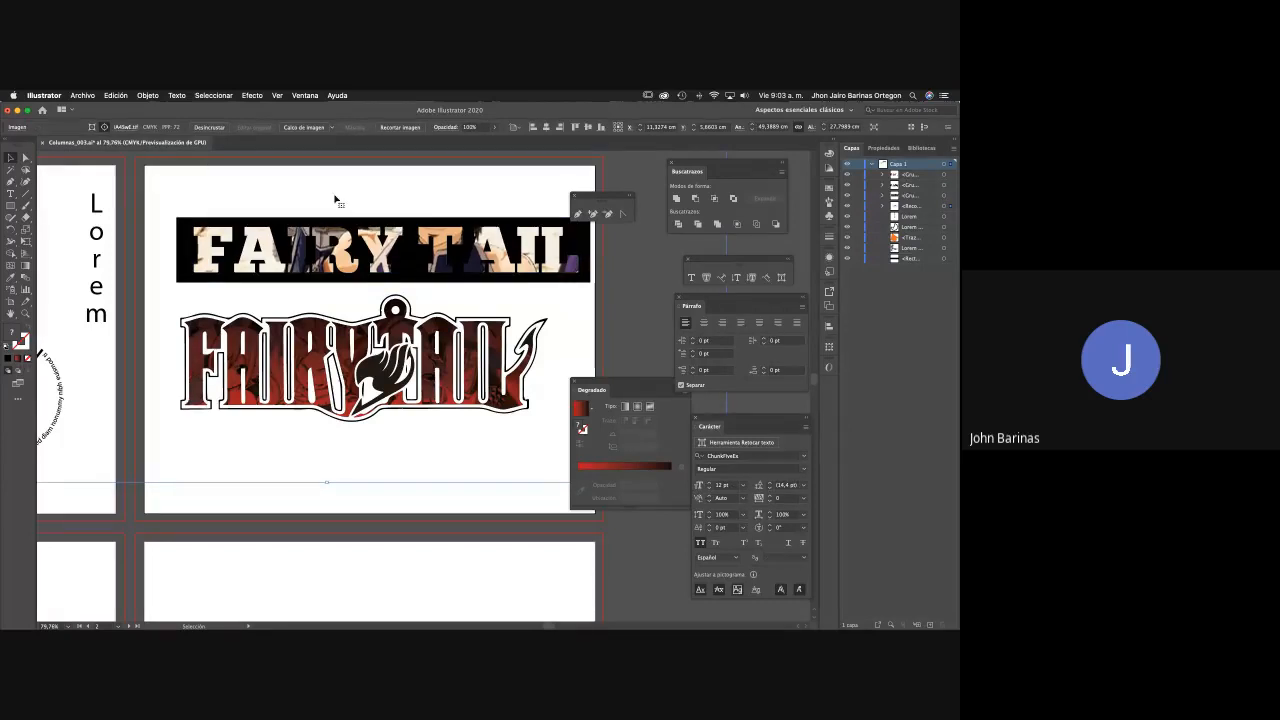
{"action": "key", "text": "Down"}
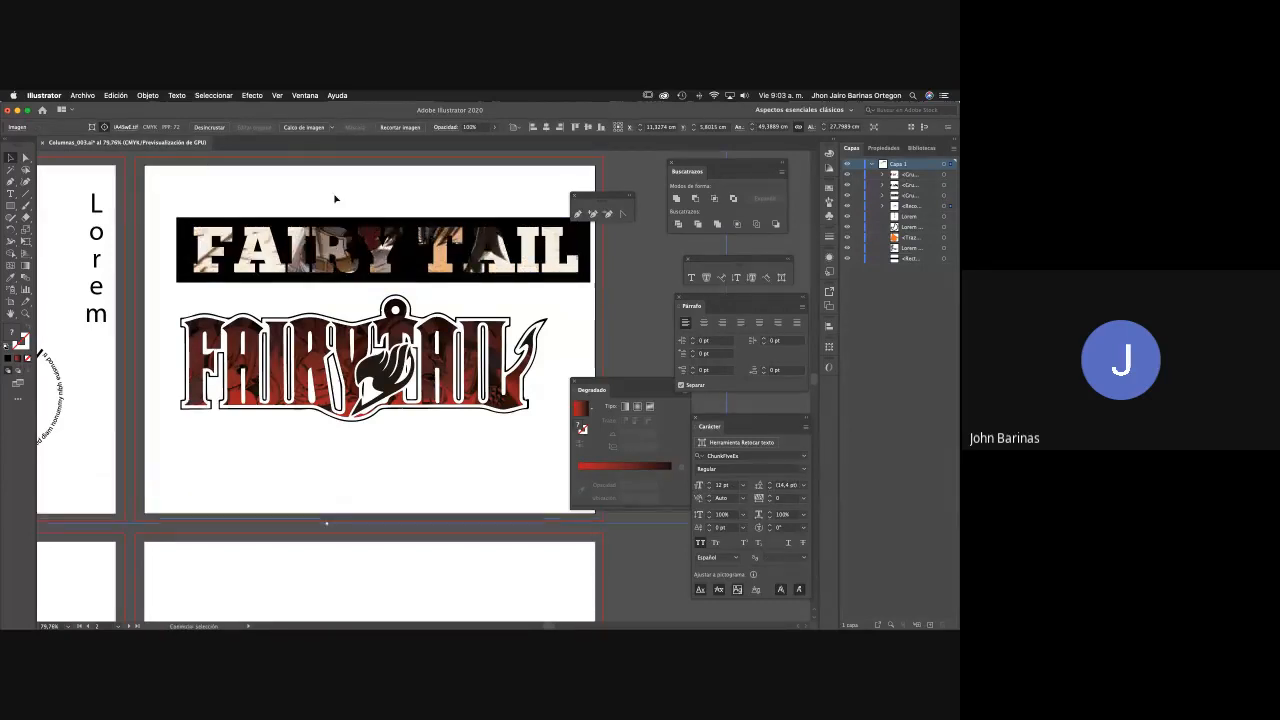
Scale the picture inside the FAIRY TAIL letters down to about 21.3 by 14.2 cm, roughly the width of the black rectangle.
{"action": "key", "text": "shift+Up"}
{"action": "key", "text": "shift+Up"}
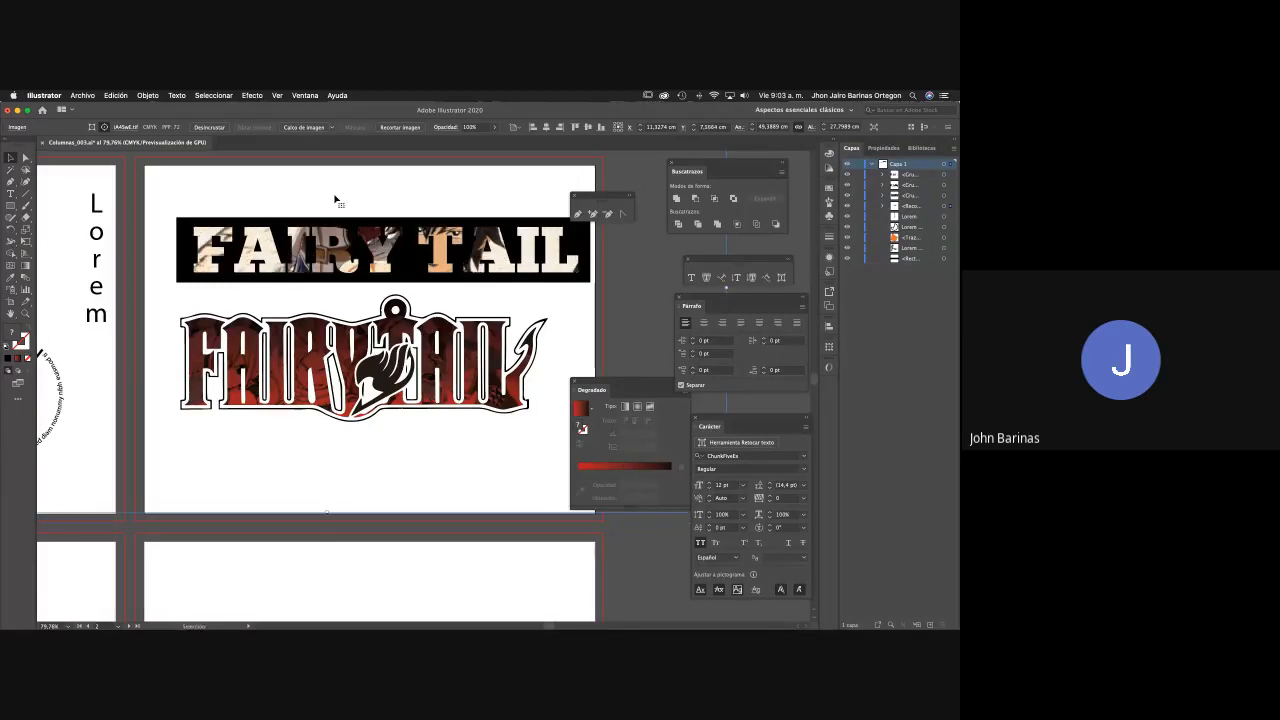
{"action": "scroll", "coordinate": [336, 200], "scroll_direction": "right", "scroll_amount": 5}
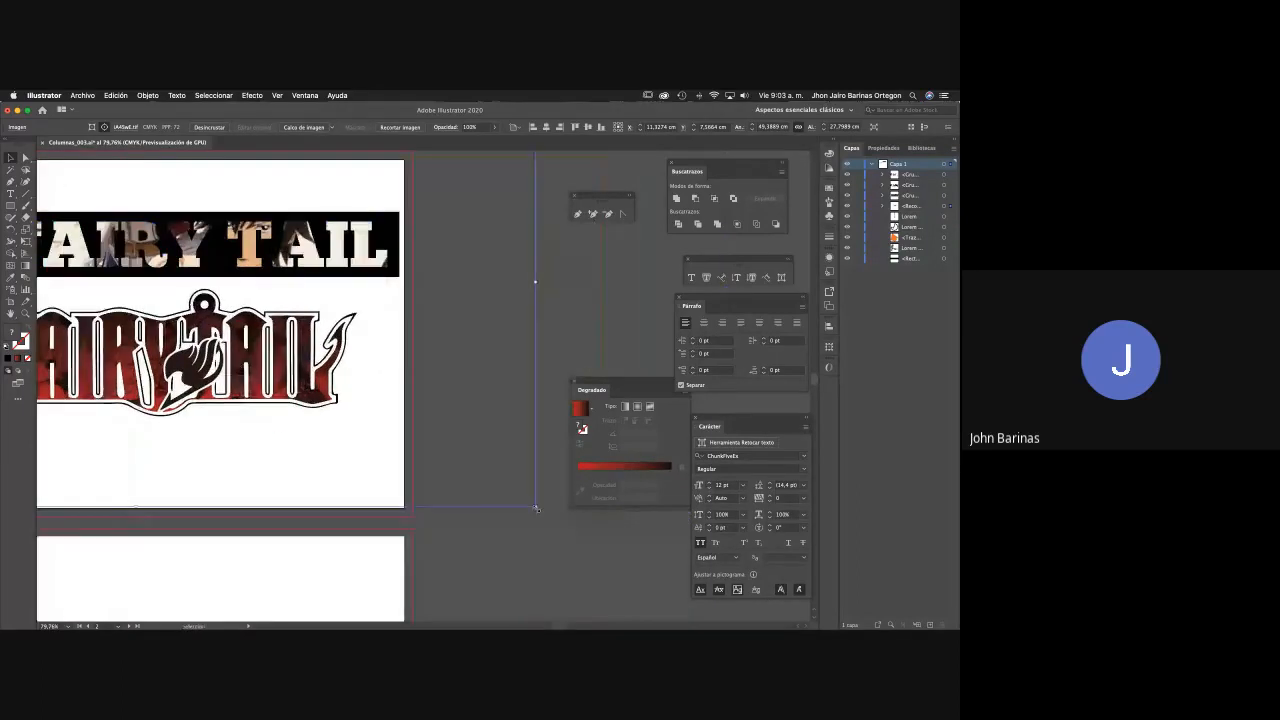
{"action": "left_click_drag", "start_coordinate": [535, 508], "coordinate": [394, 462]}
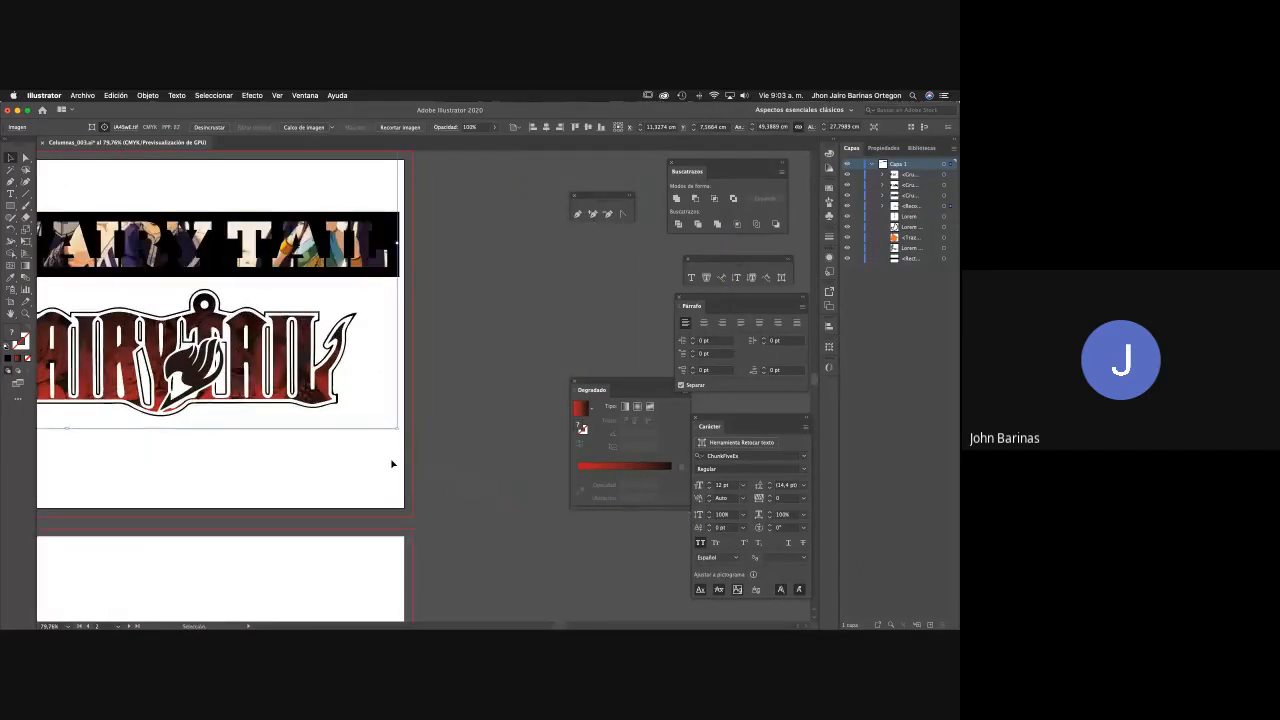
{"action": "scroll", "coordinate": [314, 391], "scroll_direction": "left", "scroll_amount": 6}
{"action": "scroll", "coordinate": [217, 237], "scroll_direction": "up", "scroll_amount": 3}
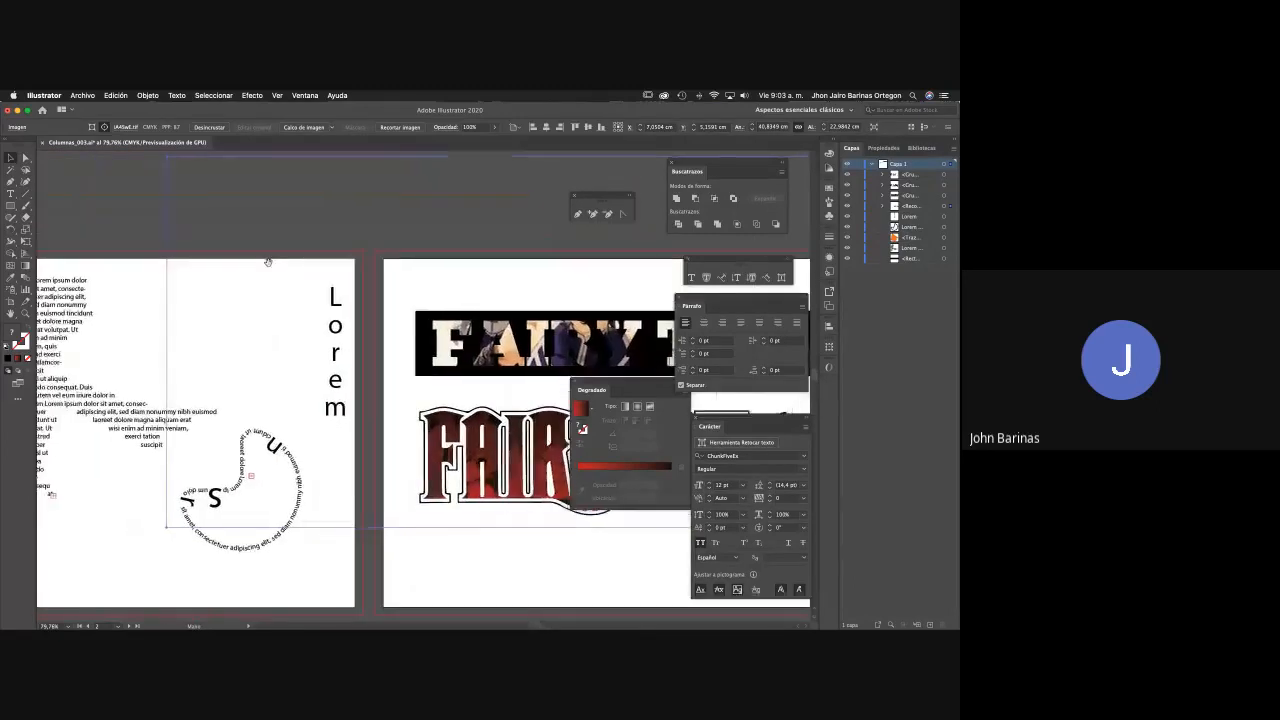
{"action": "left_click_drag", "start_coordinate": [138, 171], "coordinate": [359, 312]}
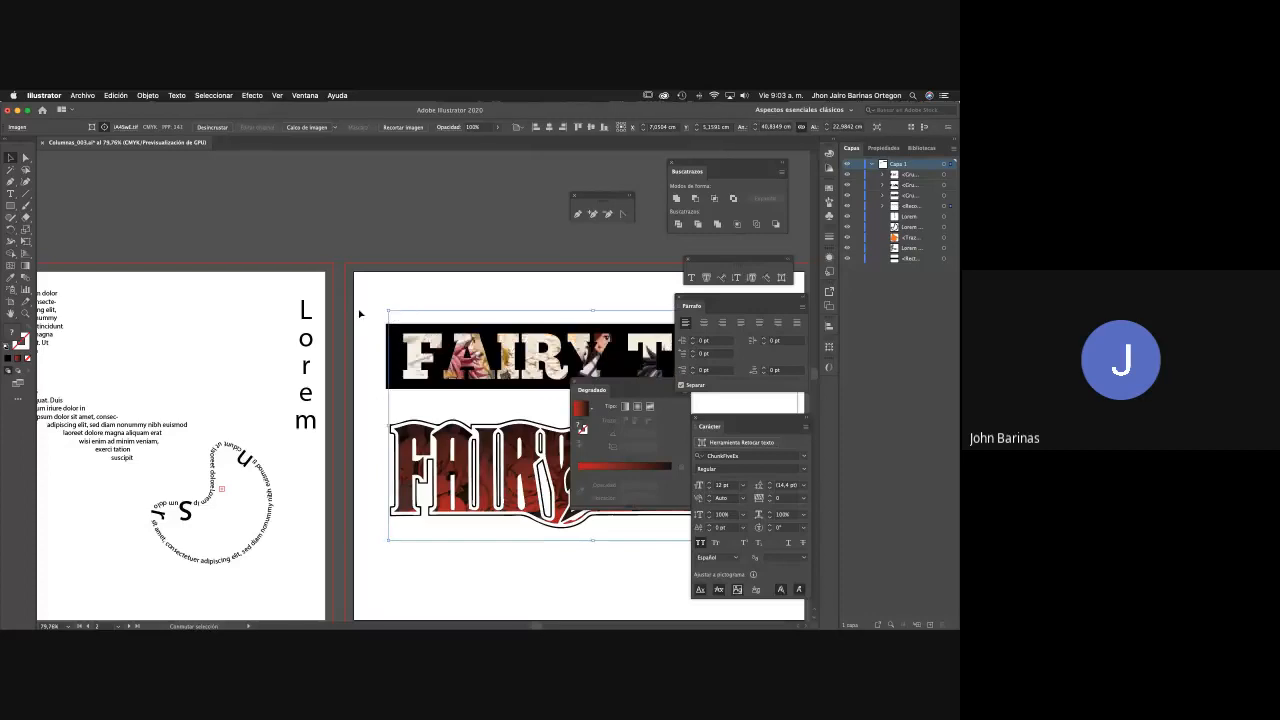
Nudge the scaled picture upward inside the FAIRY TAIL letters and deselect it.
{"action": "scroll", "coordinate": [537, 226], "scroll_direction": "right", "scroll_amount": 5}
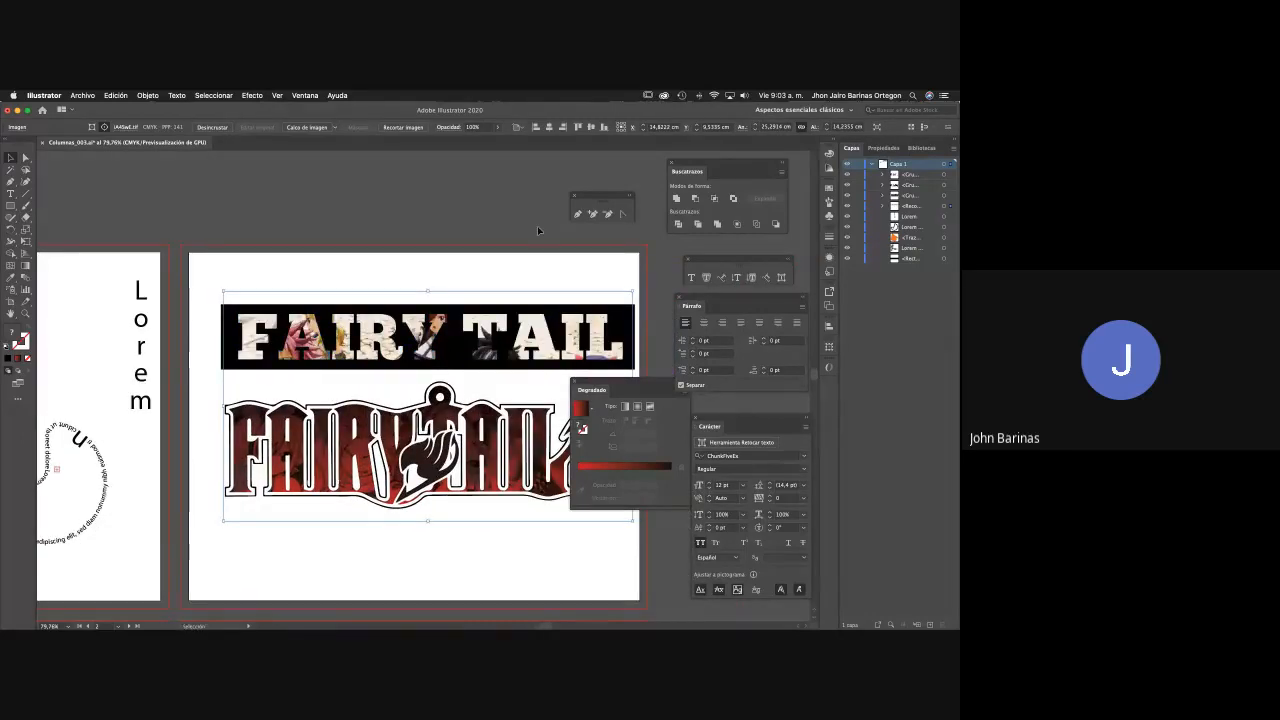
{"action": "key", "text": "shift+Up"}
{"action": "key", "text": "shift+Up"}
{"action": "key", "text": "shift+Up"}
{"action": "key", "text": "shift+Up"}
{"action": "key", "text": "shift+Up"}
{"action": "key", "text": "shift+Up"}
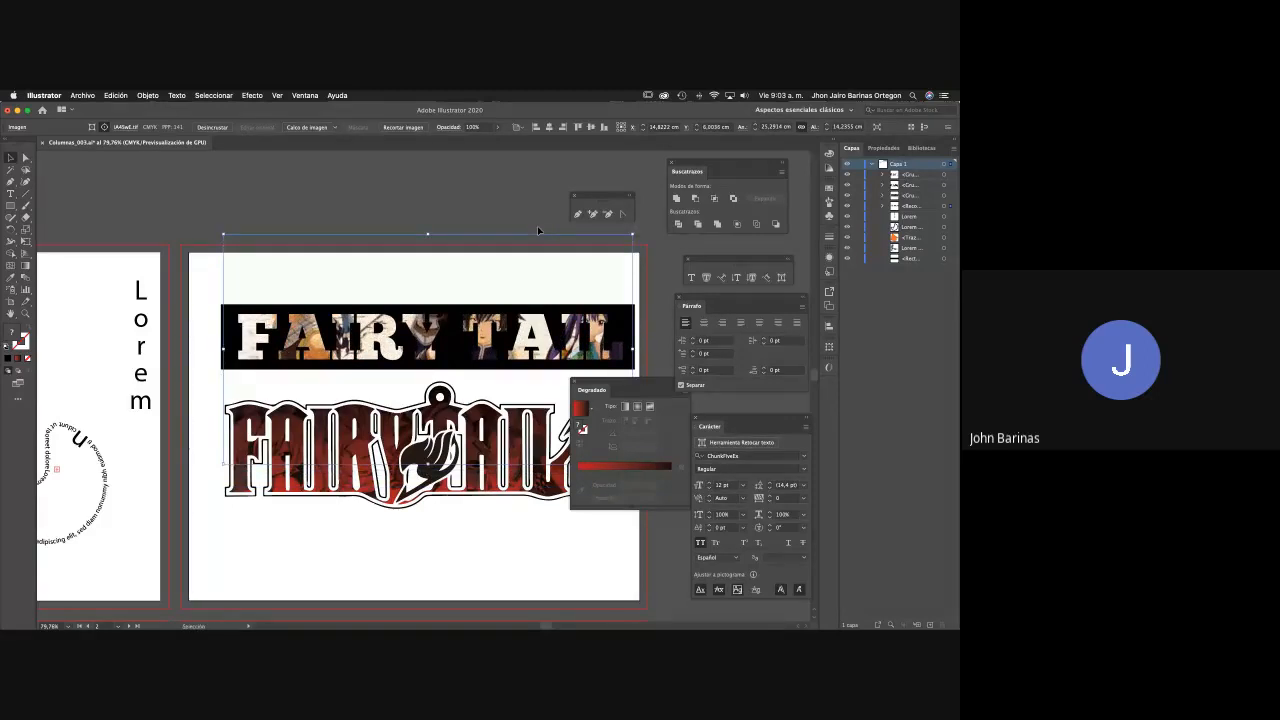
{"action": "key", "text": "shift+Up"}
{"action": "left_click", "coordinate": [91, 127]}
{"action": "left_click", "coordinate": [285, 210]}
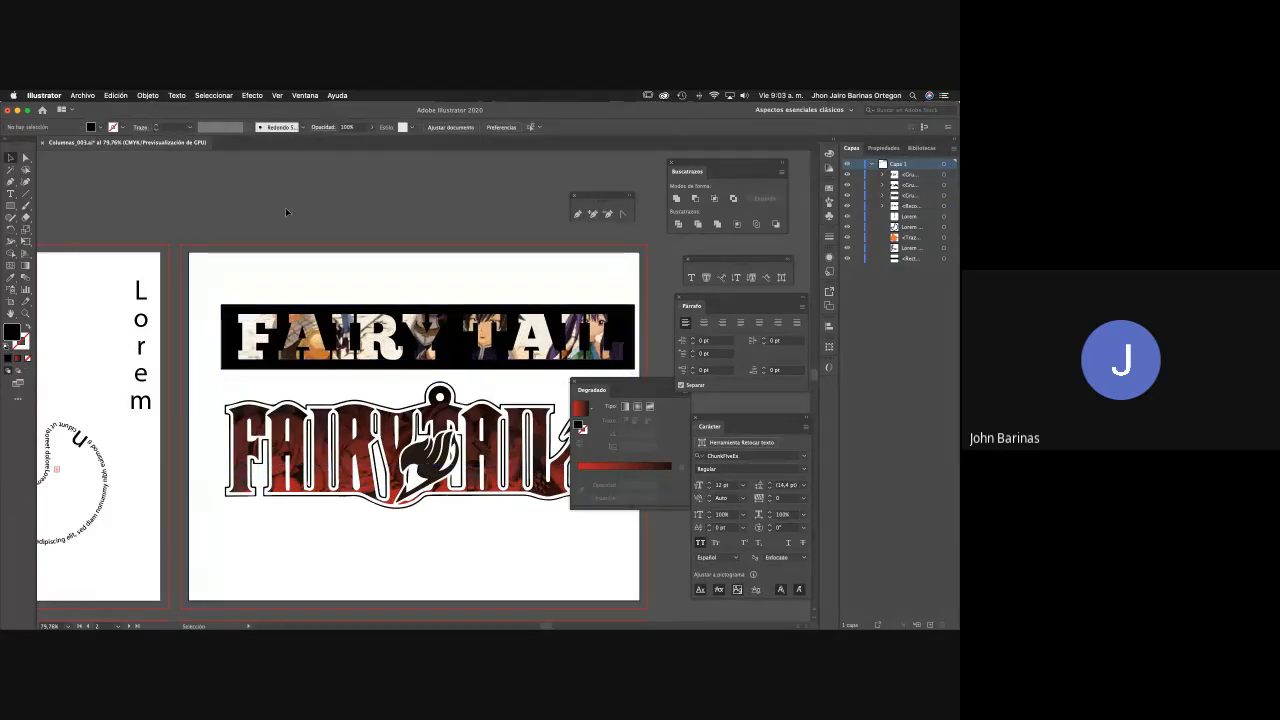
Move the finished FAIRY TAIL logo slightly down, away from the picture-filled text, and deselect it.
{"action": "scroll", "coordinate": [552, 319], "scroll_direction": "down", "scroll_amount": 2}
{"action": "scroll", "coordinate": [552, 319], "scroll_direction": "right", "scroll_amount": 3}
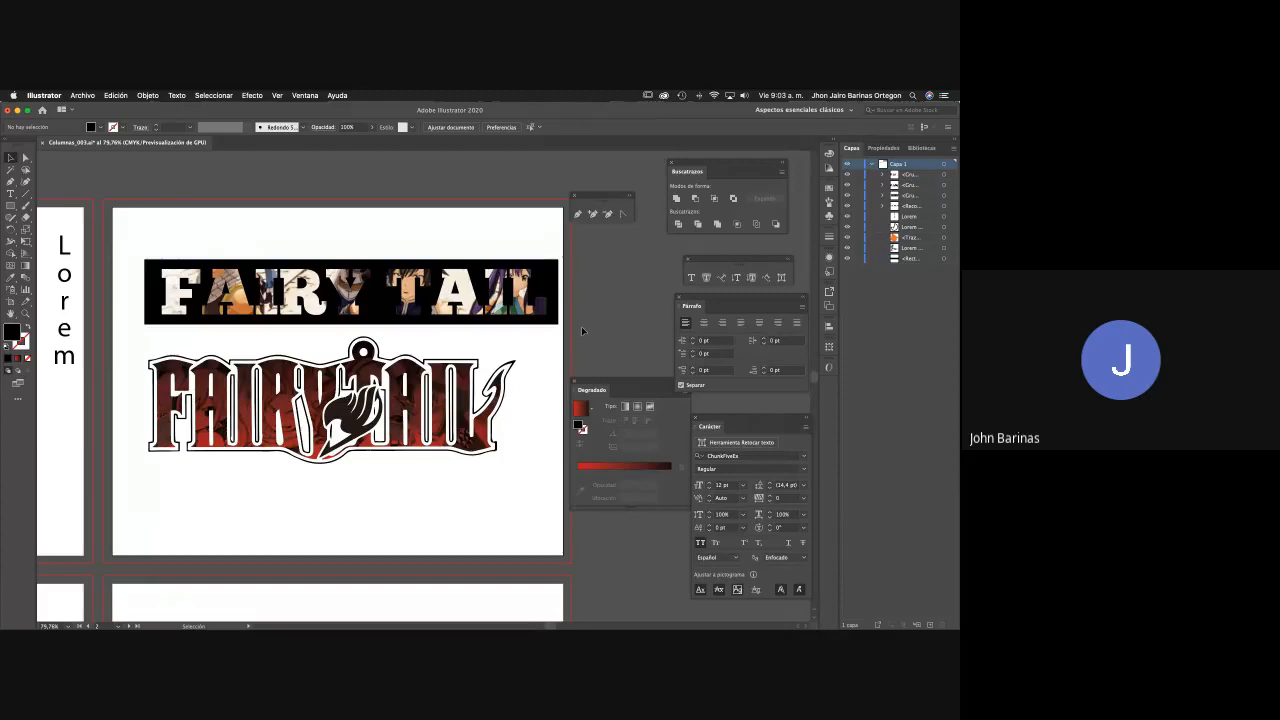
{"action": "key", "text": "space"}
{"action": "left_click_drag", "start_coordinate": [463, 388], "coordinate": [498, 418]}
{"action": "key", "text": "space"}
{"action": "left_click_drag", "start_coordinate": [464, 347], "coordinate": [452, 364]}
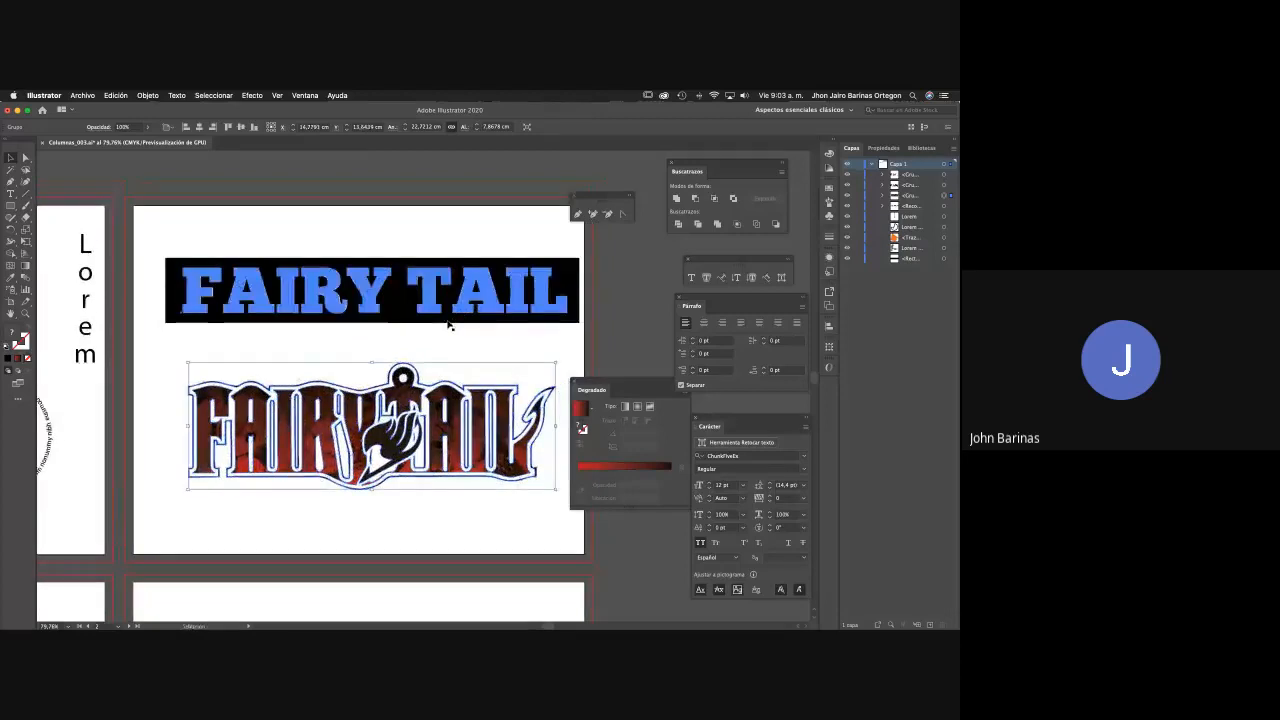
{"action": "left_click", "coordinate": [577, 322]}
{"action": "key", "text": "z"}
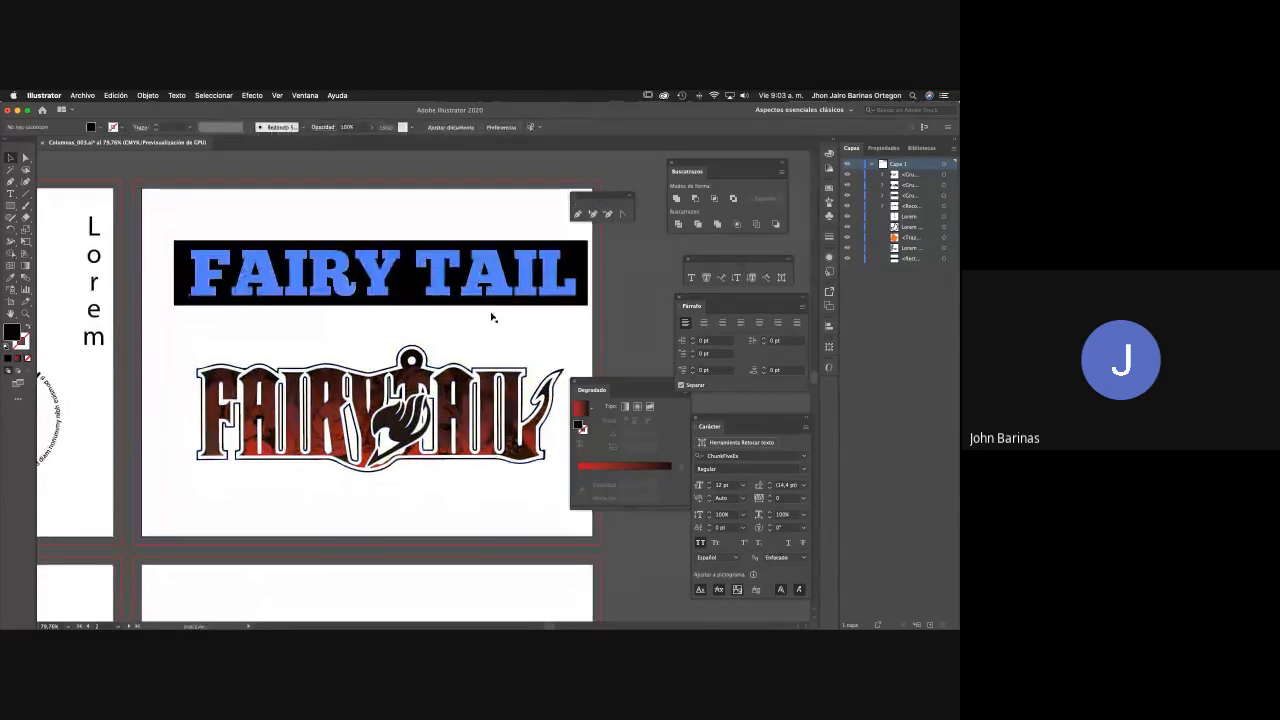
{"action": "left_click_drag", "start_coordinate": [494, 320], "coordinate": [446, 324]}
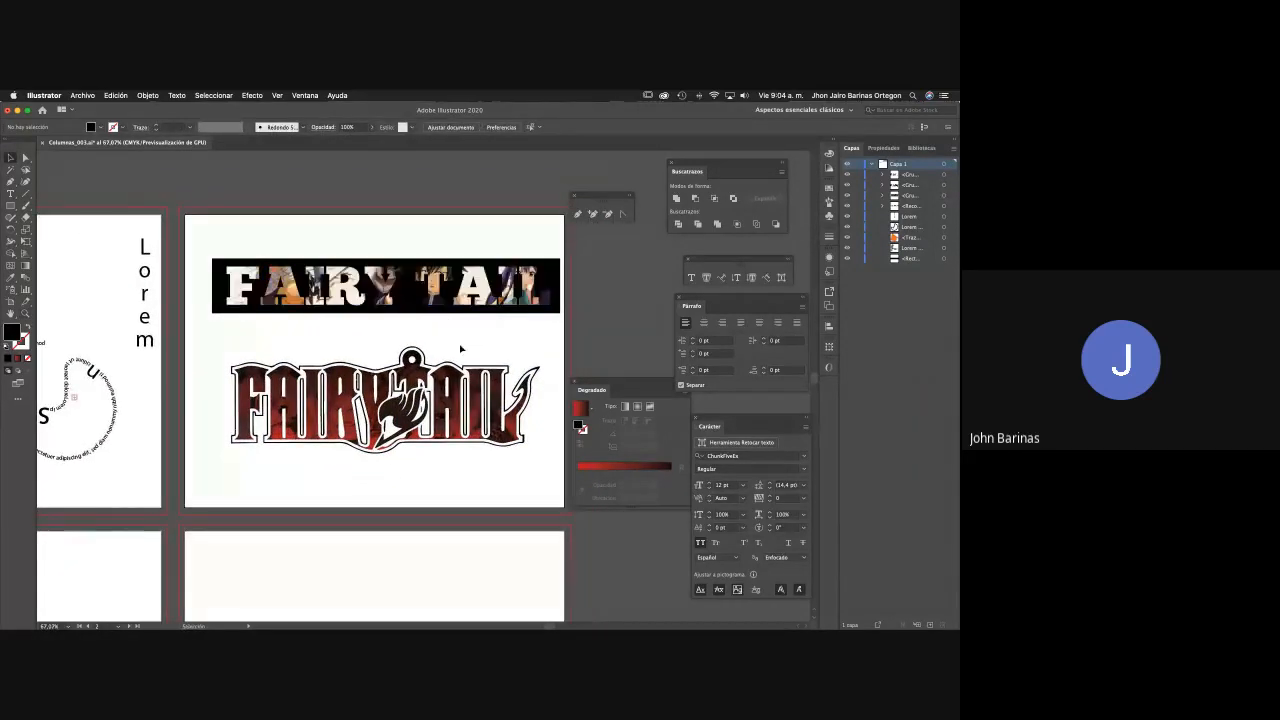
{"action": "key", "text": "v"}
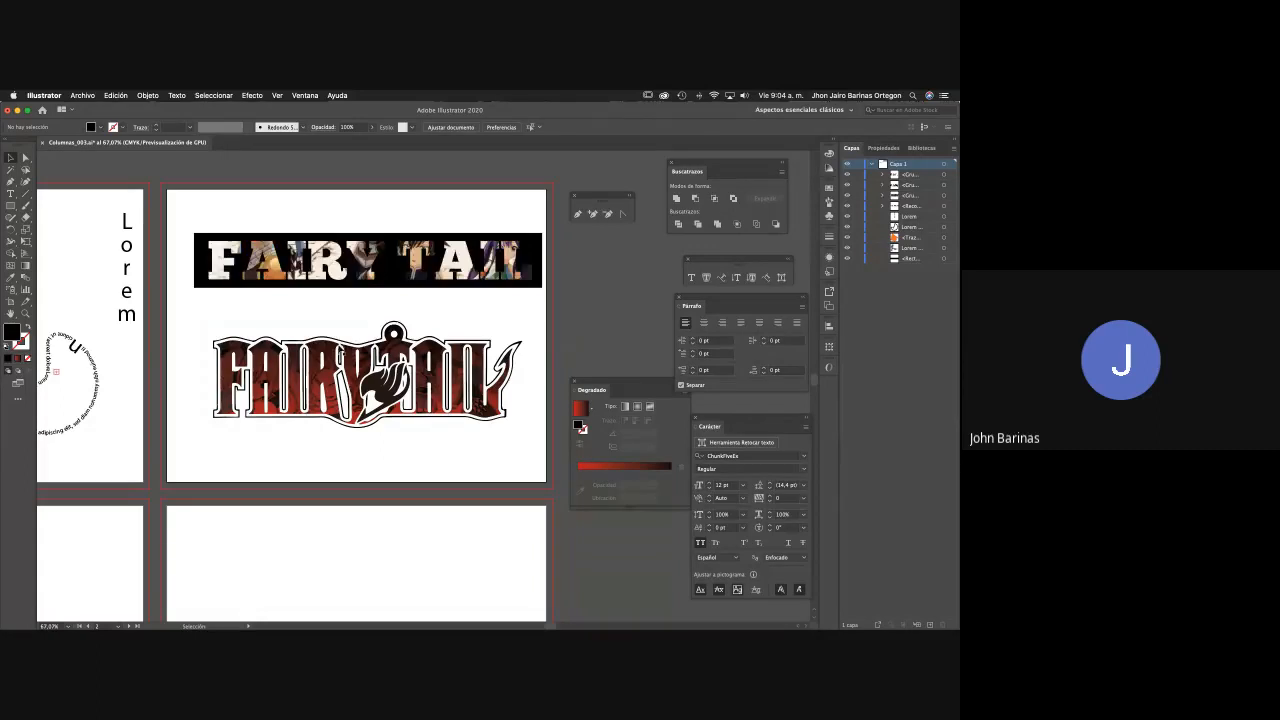
Create an area text frame of Lorem ipsum placeholder text covering the empty artboard below the logo.
{"action": "left_click", "coordinate": [10, 193]}
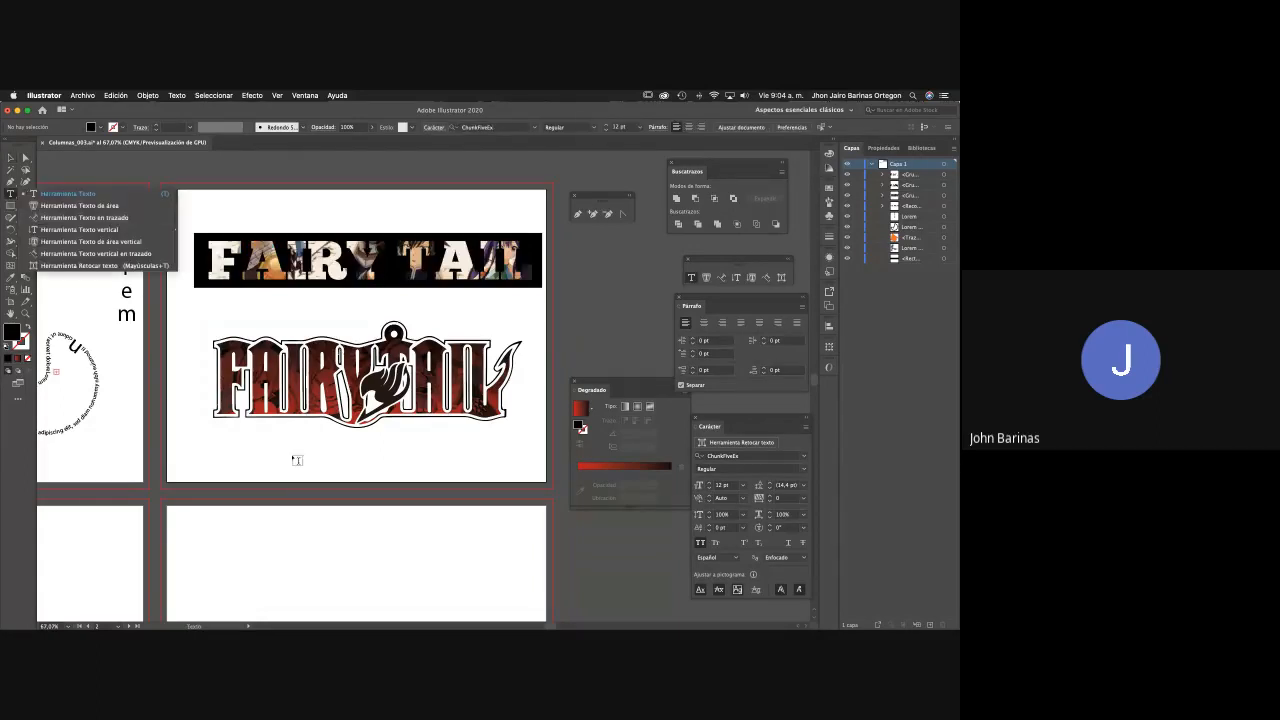
{"action": "scroll", "coordinate": [297, 460], "scroll_direction": "down", "scroll_amount": 5}
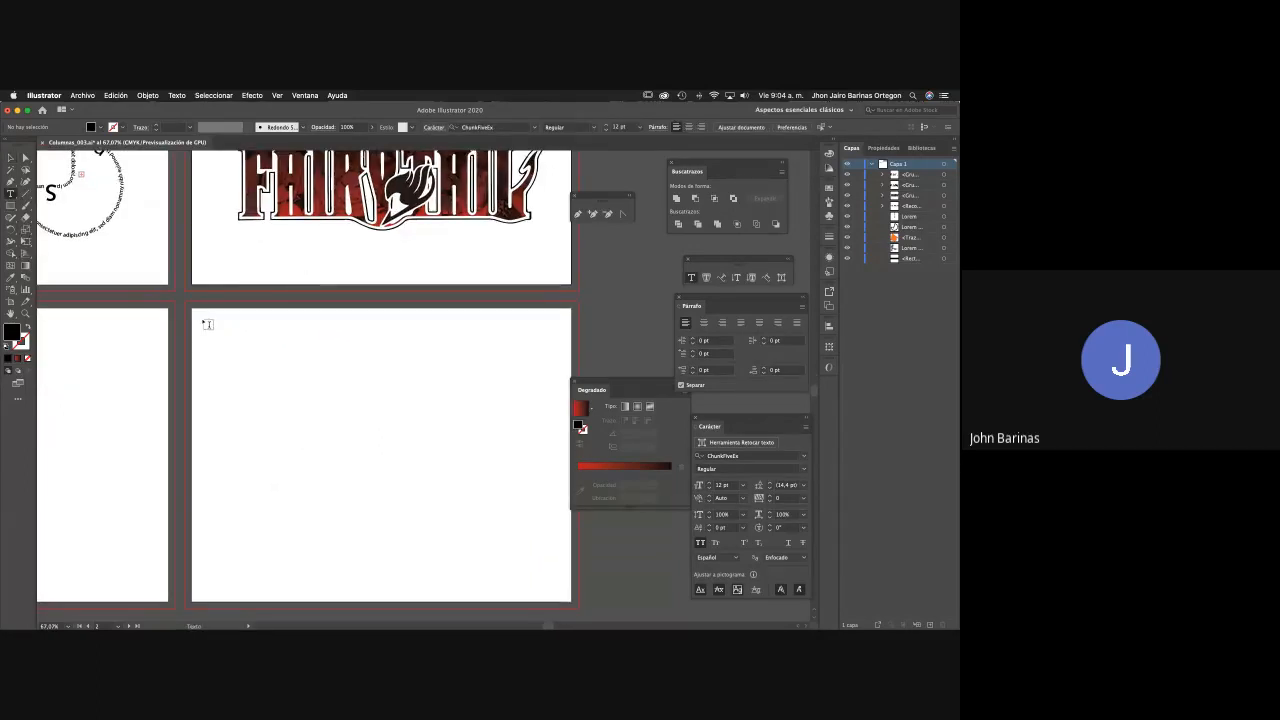
{"action": "left_click_drag", "start_coordinate": [195, 313], "coordinate": [575, 605]}
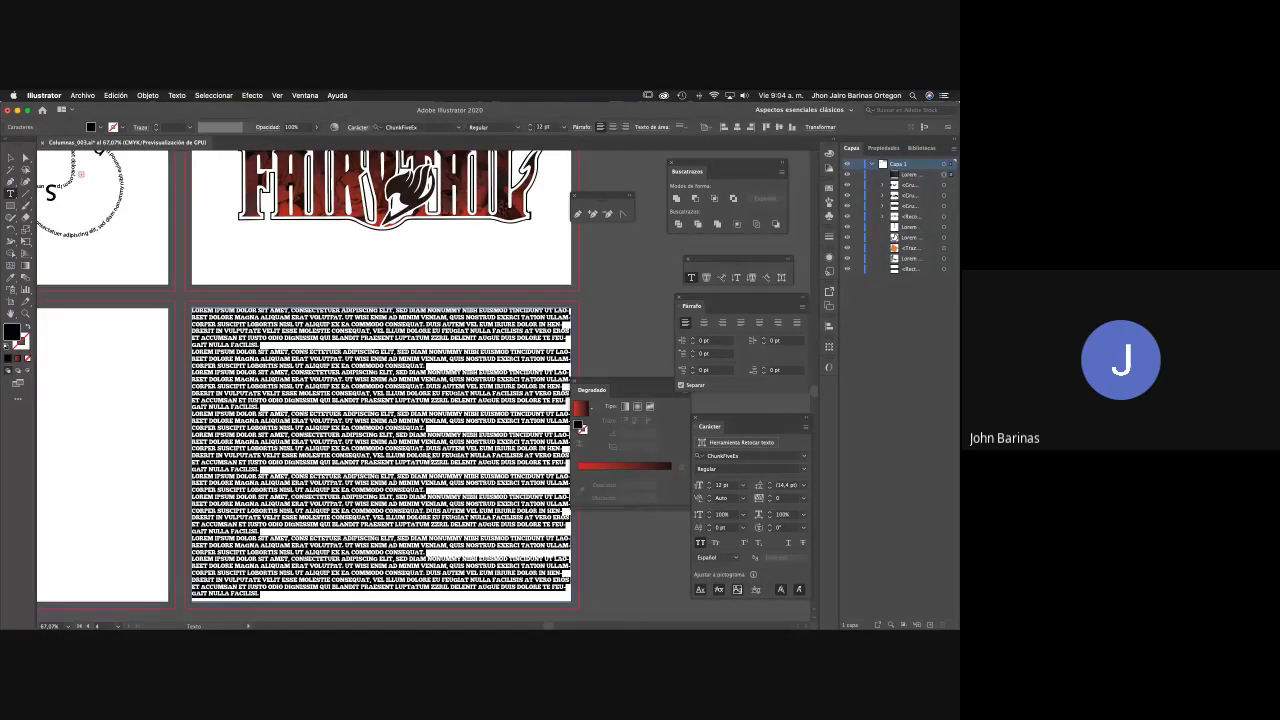
{"action": "key", "text": "Escape"}
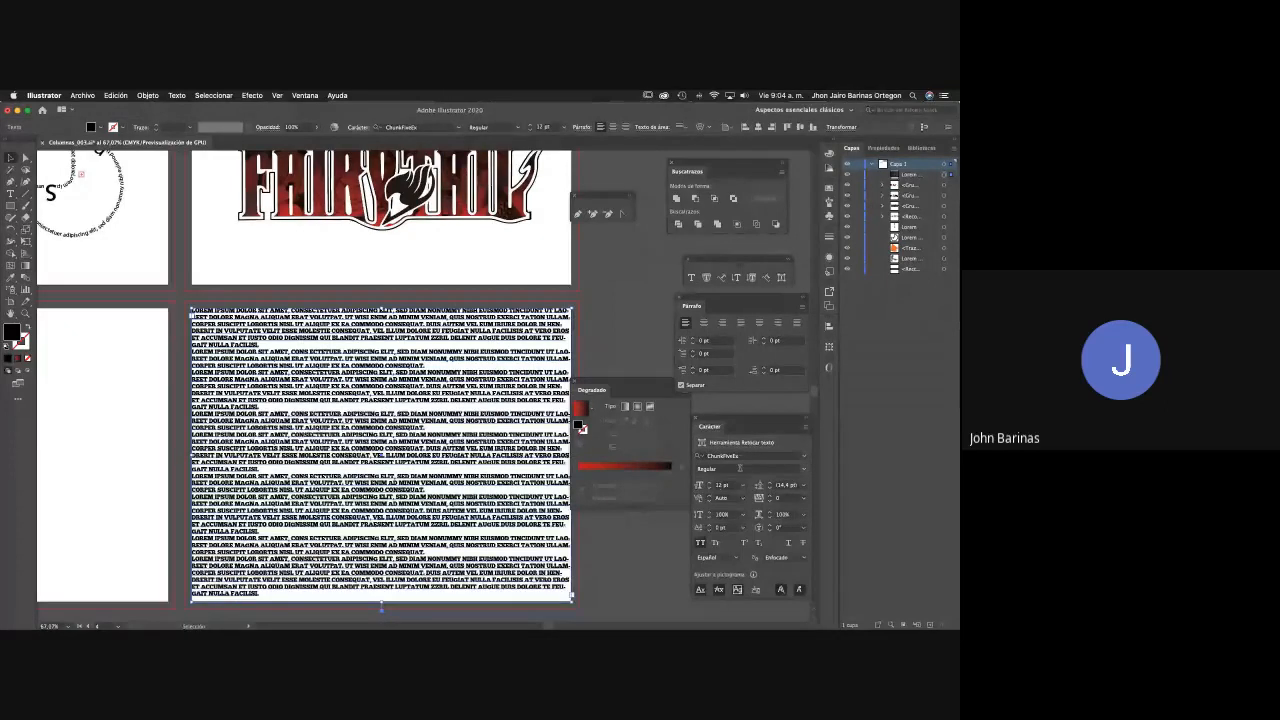
Set the placeholder text to Manjari Regular at 15 pt in all caps.
{"action": "left_click", "coordinate": [755, 457]}
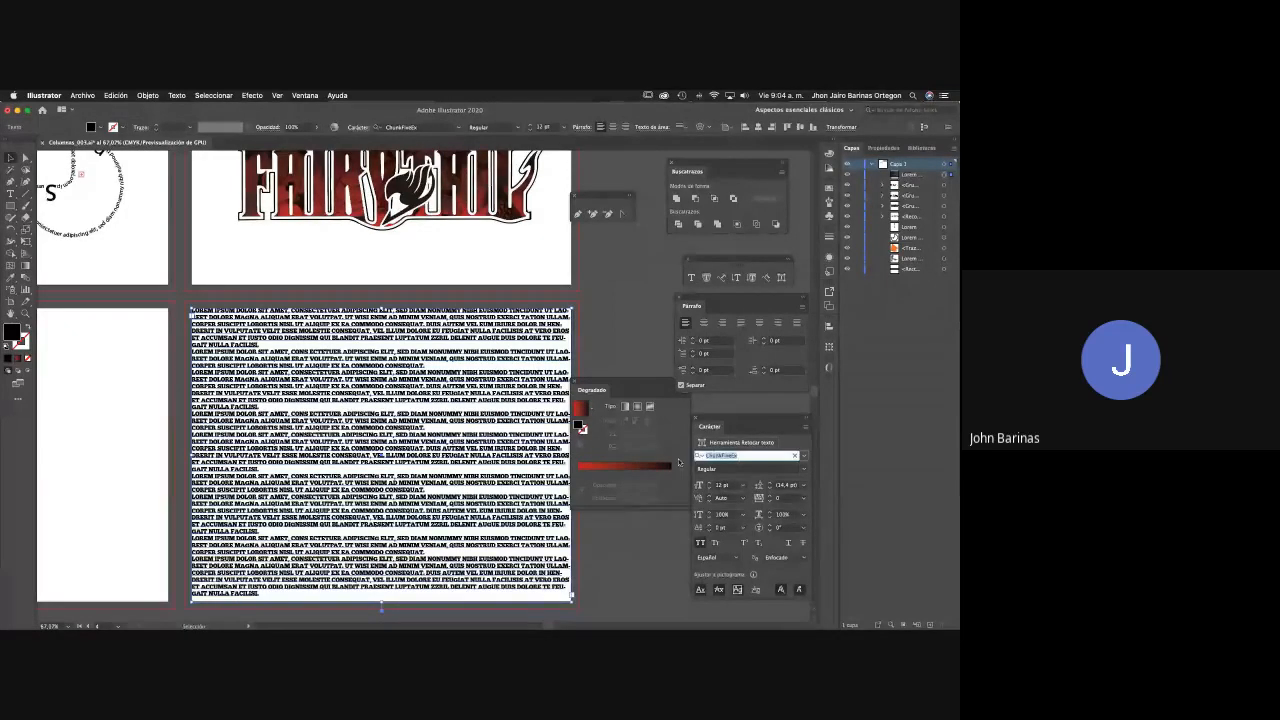
{"action": "type", "text": "mana"}
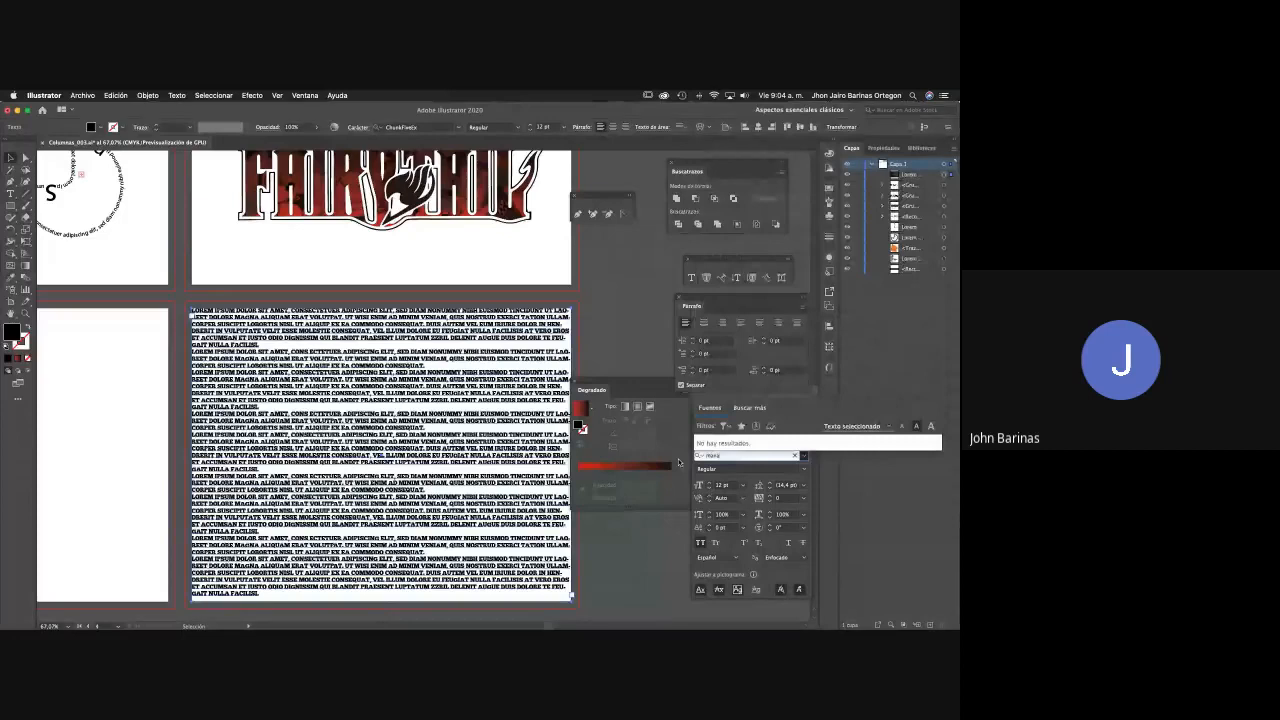
{"action": "key", "text": "BackSpace"}
{"action": "type", "text": "j"}
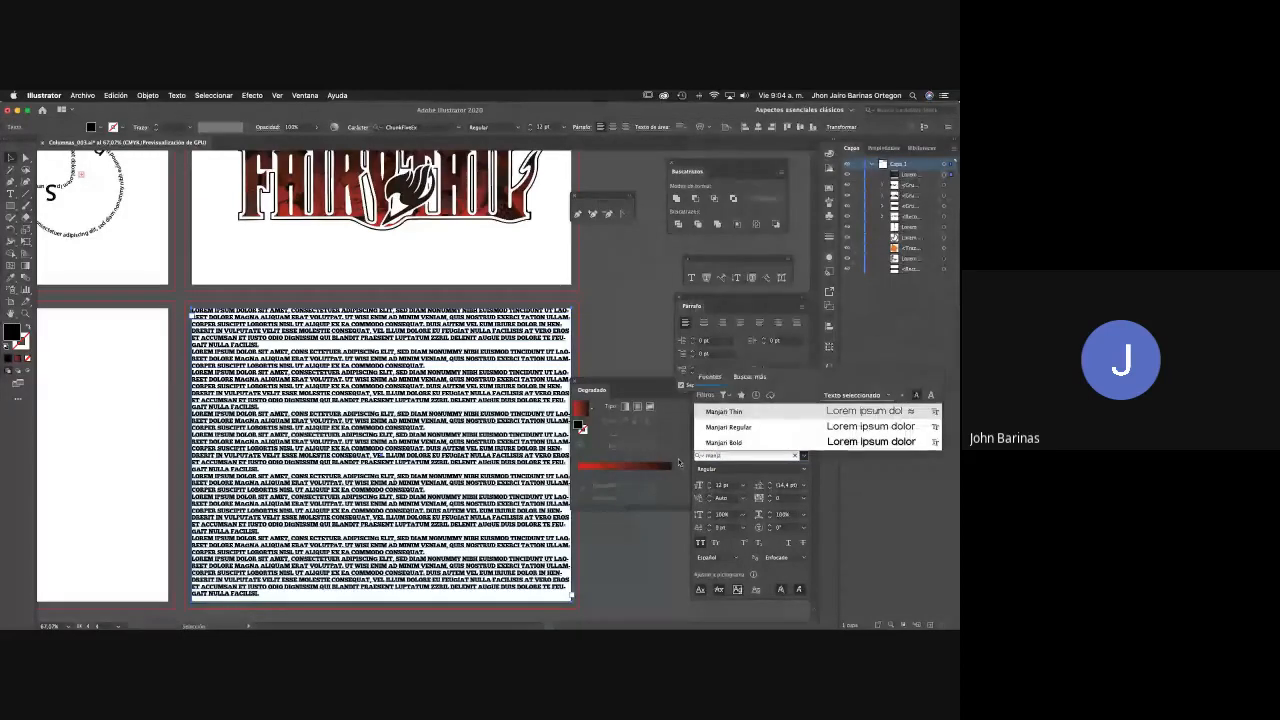
{"action": "left_click", "coordinate": [722, 428]}
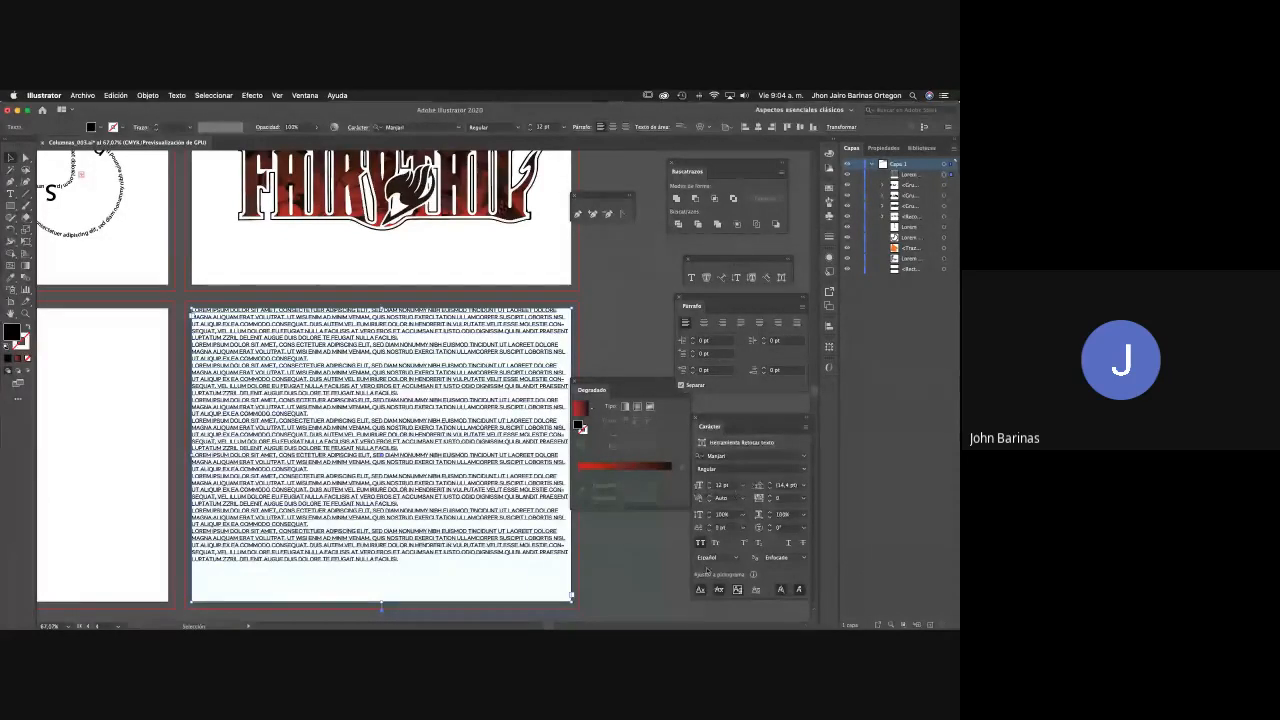
{"action": "left_click", "coordinate": [700, 542]}
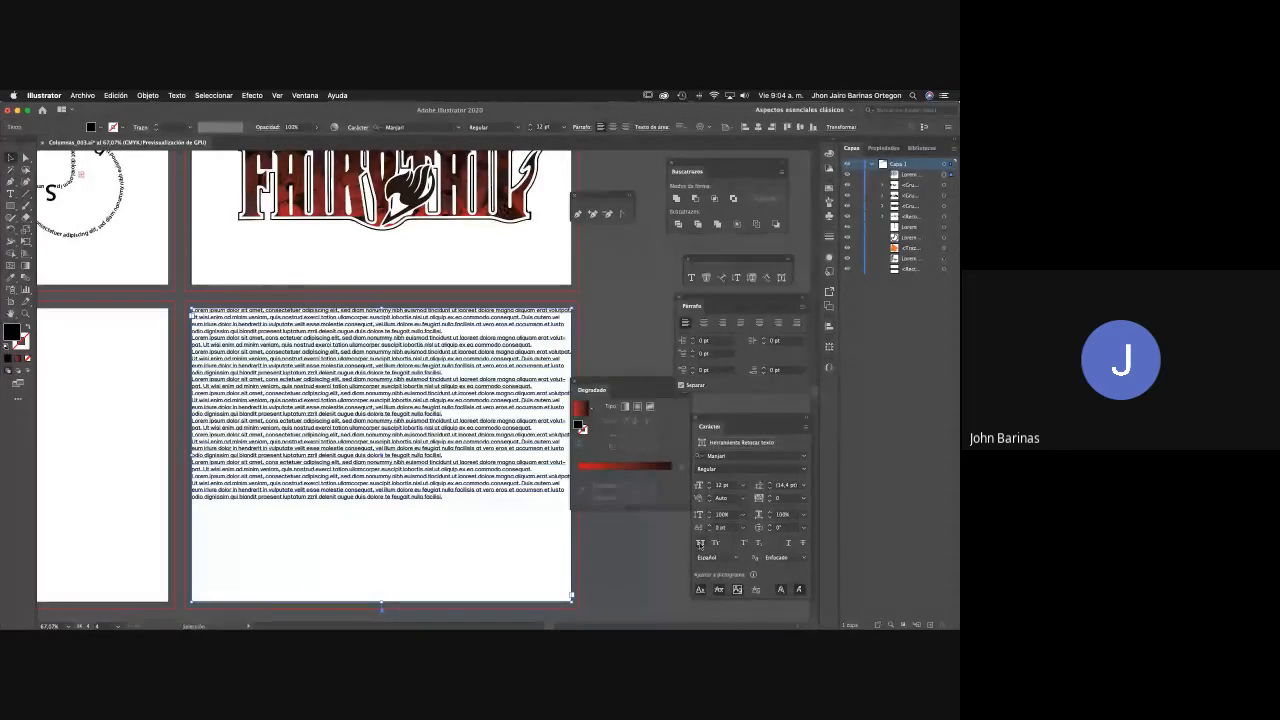
{"action": "left_click", "coordinate": [700, 542]}
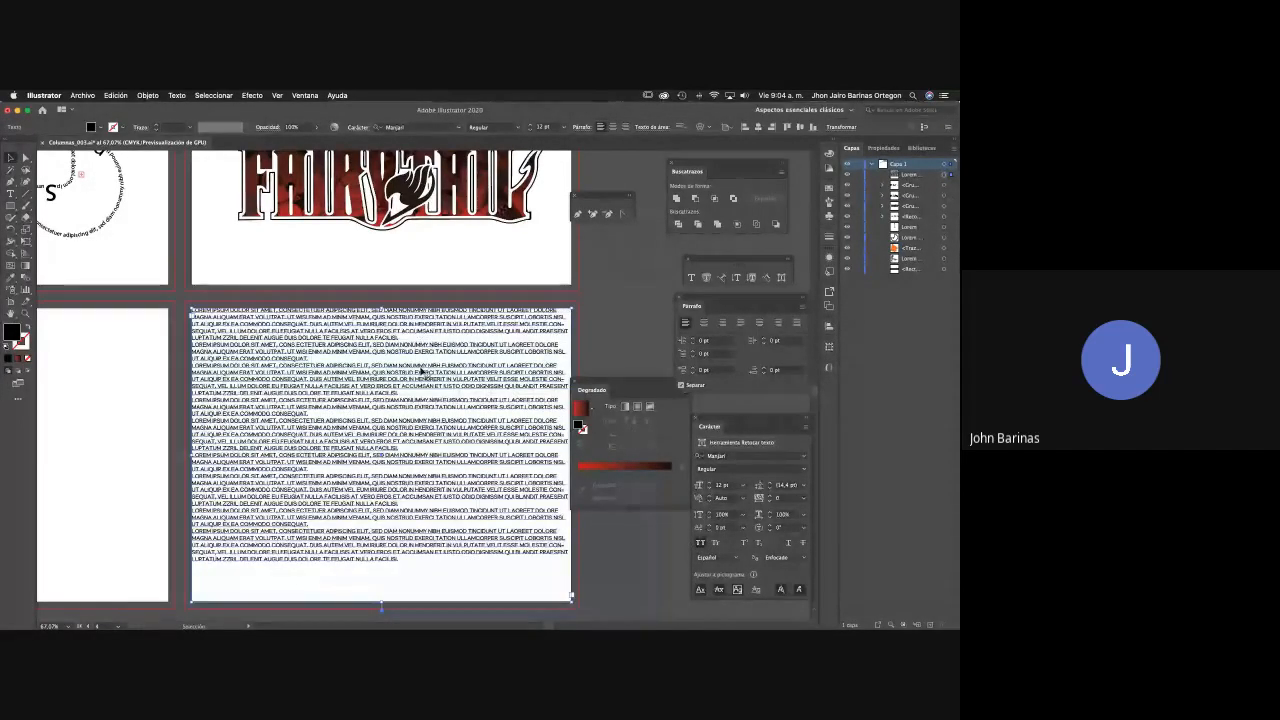
{"action": "left_click", "coordinate": [708, 483]}
{"action": "left_click", "coordinate": [708, 483]}
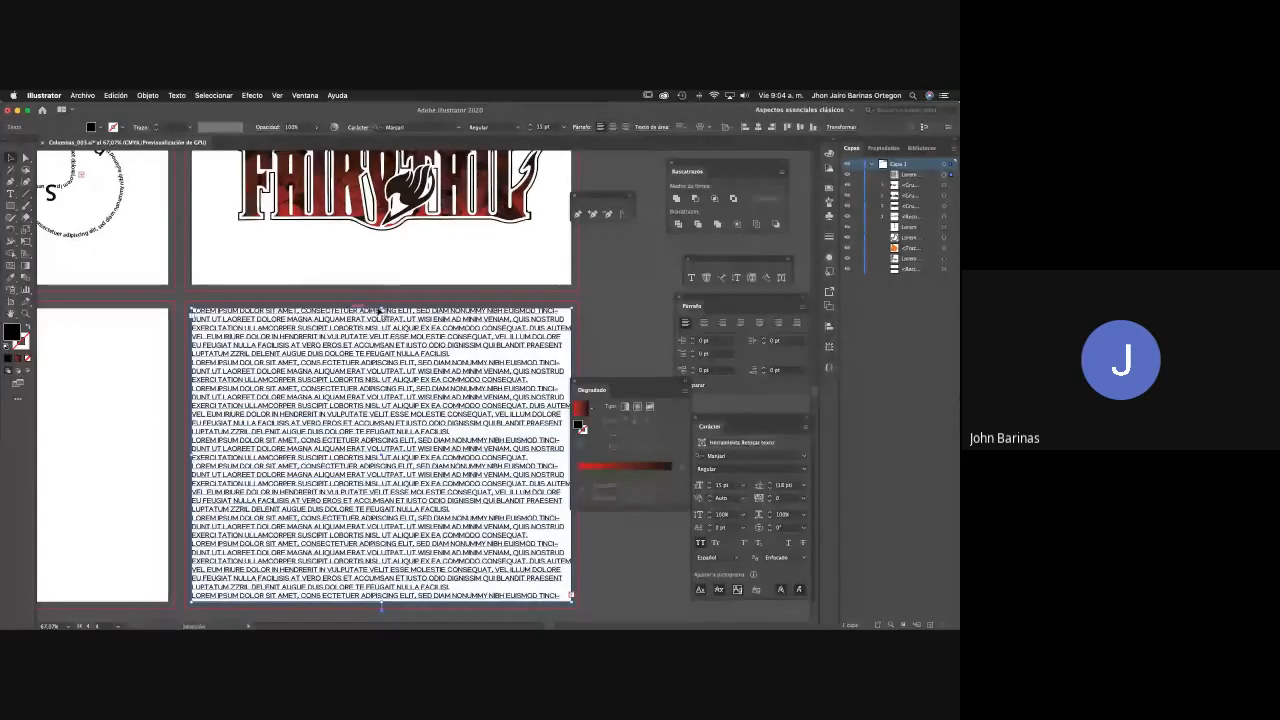
Shrink the text frame on all four sides to leave an even margin inside the artboard.
{"action": "left_click_drag", "start_coordinate": [381, 310], "coordinate": [381, 338]}
{"action": "left_click_drag", "start_coordinate": [191, 470], "coordinate": [215, 470]}
{"action": "left_click_drag", "start_coordinate": [597, 398], "coordinate": [630, 401]}
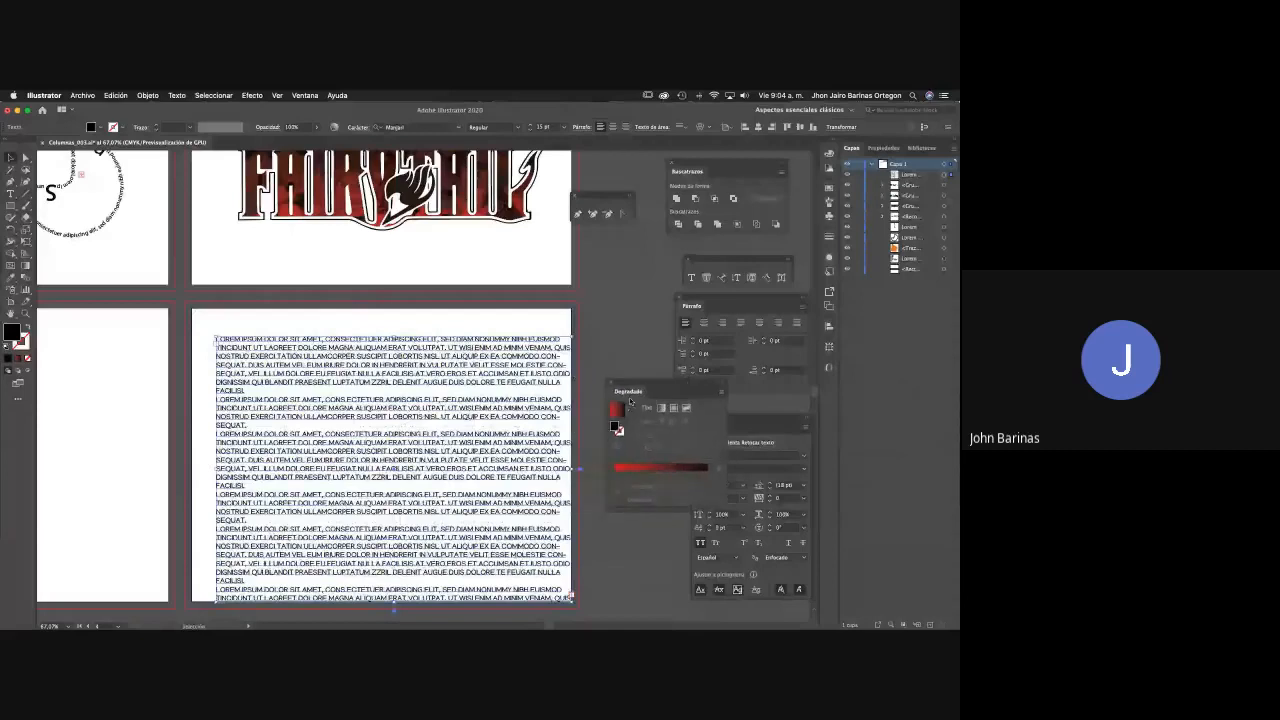
{"action": "left_click_drag", "start_coordinate": [571, 469], "coordinate": [538, 468]}
{"action": "left_click_drag", "start_coordinate": [377, 605], "coordinate": [376, 583]}
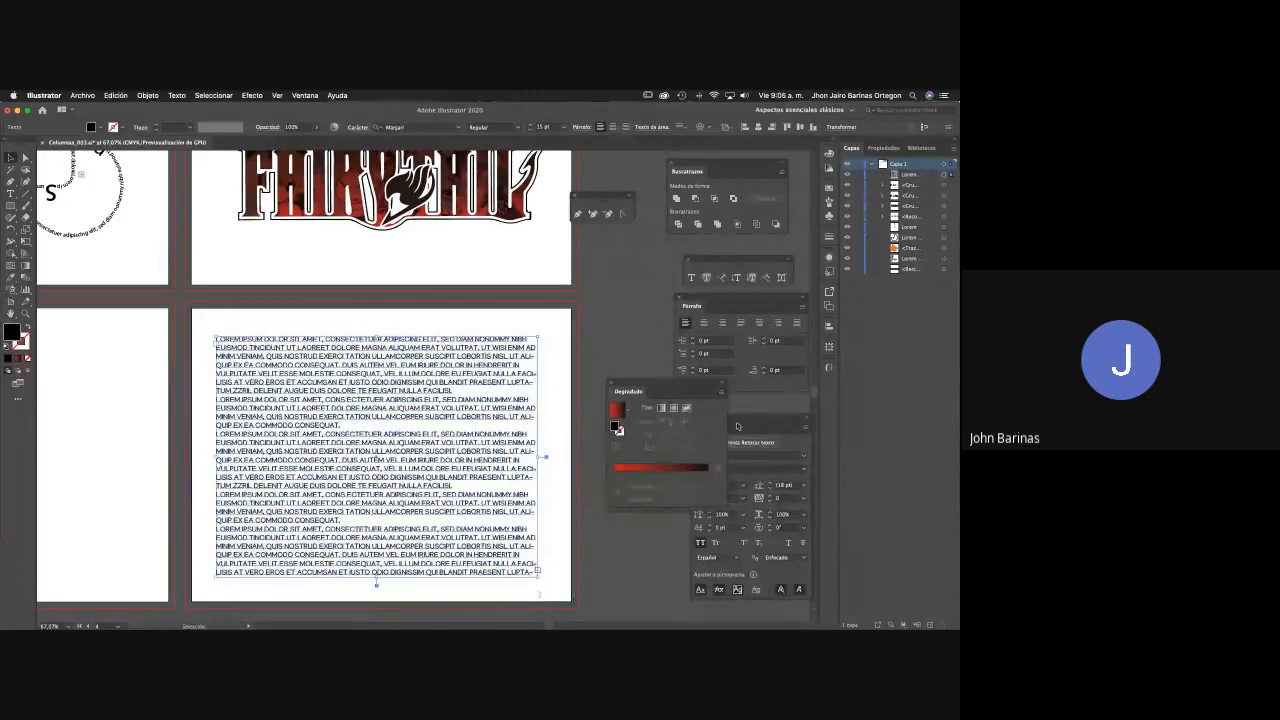
Move the gradient panel off the paragraph options, justify the placeholder text with the last line aligned left, and deselect it.
{"action": "left_click_drag", "start_coordinate": [671, 383], "coordinate": [647, 228]}
{"action": "left_click_drag", "start_coordinate": [753, 375], "coordinate": [753, 377]}
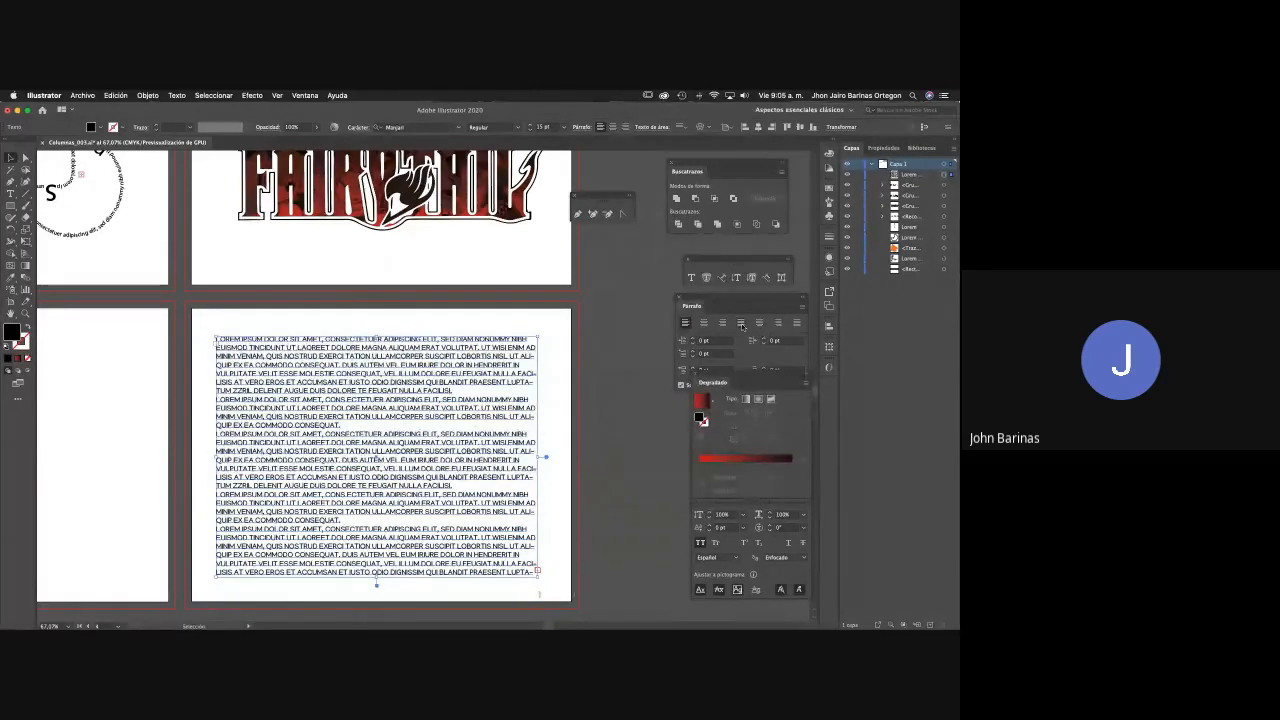
{"action": "left_click", "coordinate": [741, 323]}
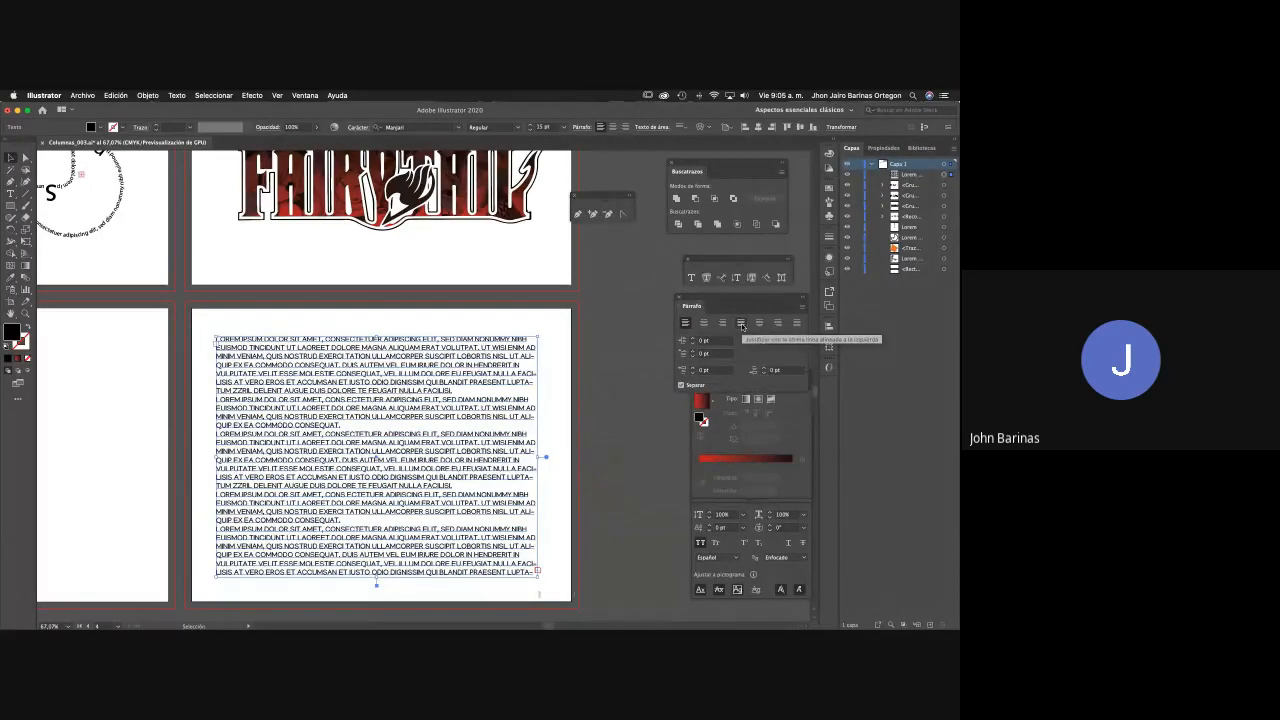
{"action": "left_click", "coordinate": [617, 420]}
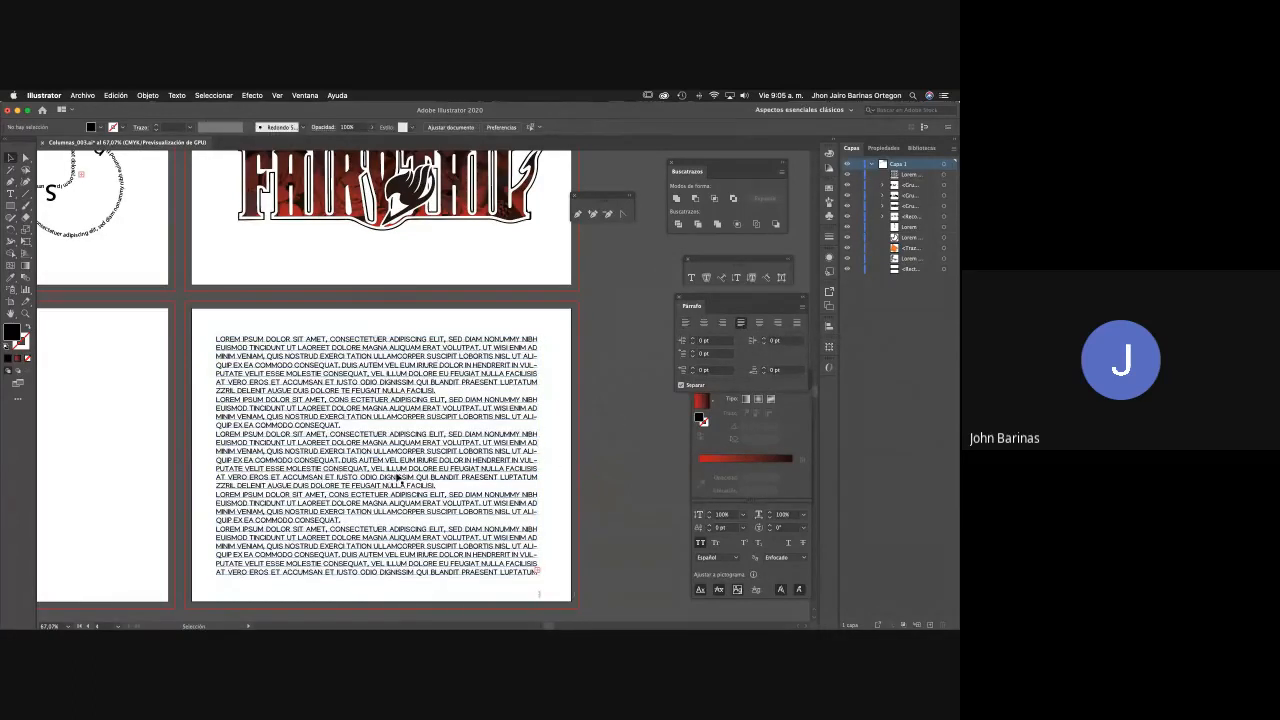
Use Draw Inside on the Lorem ipsum text frame to paste the copied picture into its letters, and isolate the resulting clip group.
{"action": "scroll", "coordinate": [383, 430], "scroll_direction": "down", "scroll_amount": 1}
{"action": "left_click", "coordinate": [384, 429]}
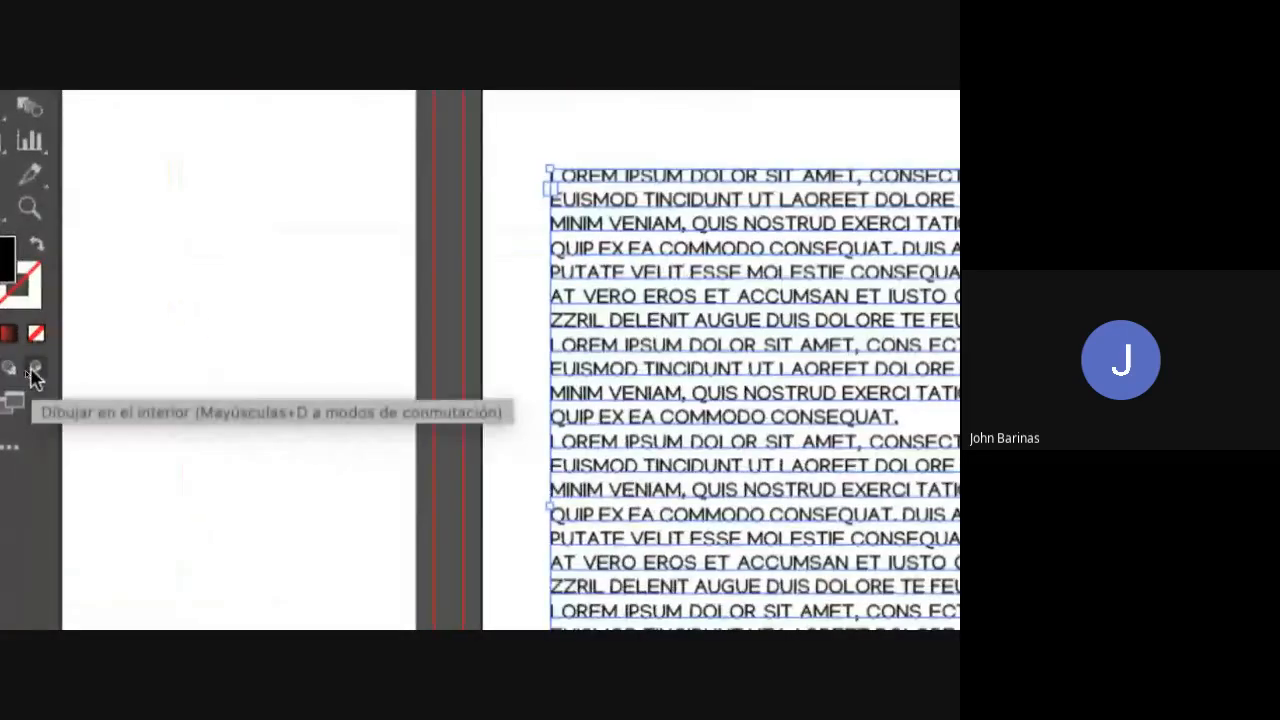
{"action": "left_click", "coordinate": [31, 372]}
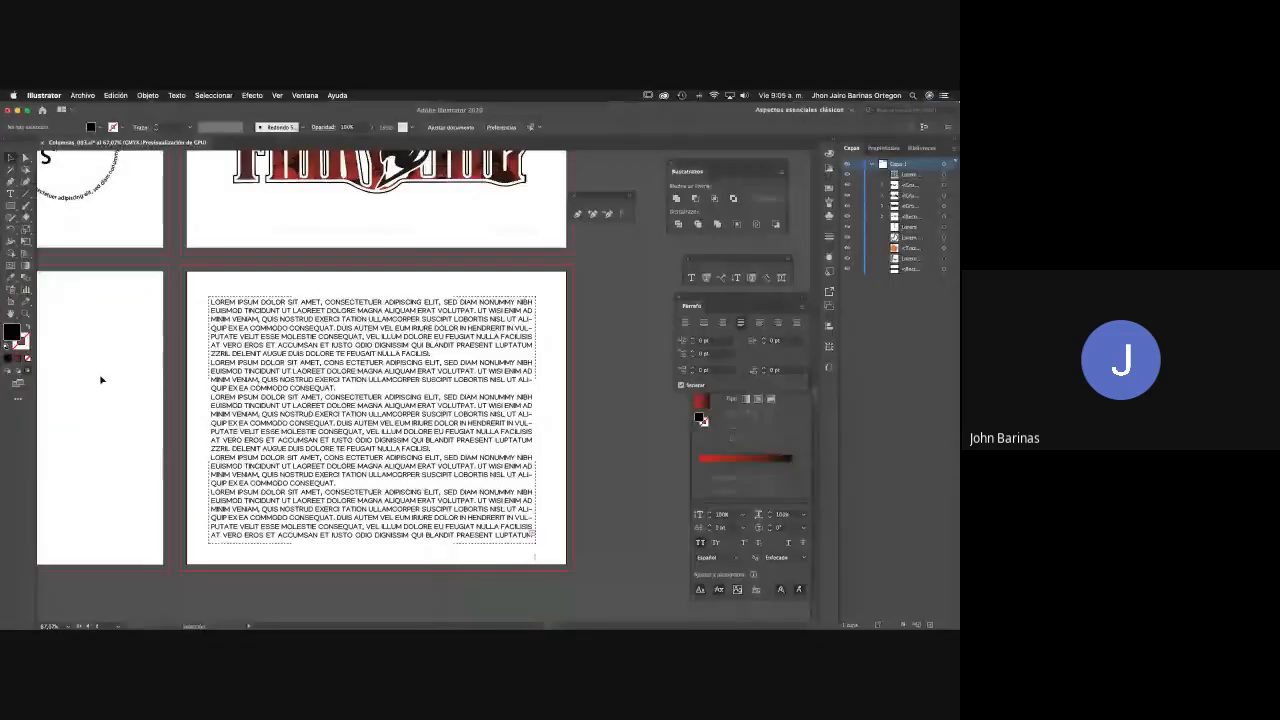
{"action": "key", "text": "super+v"}
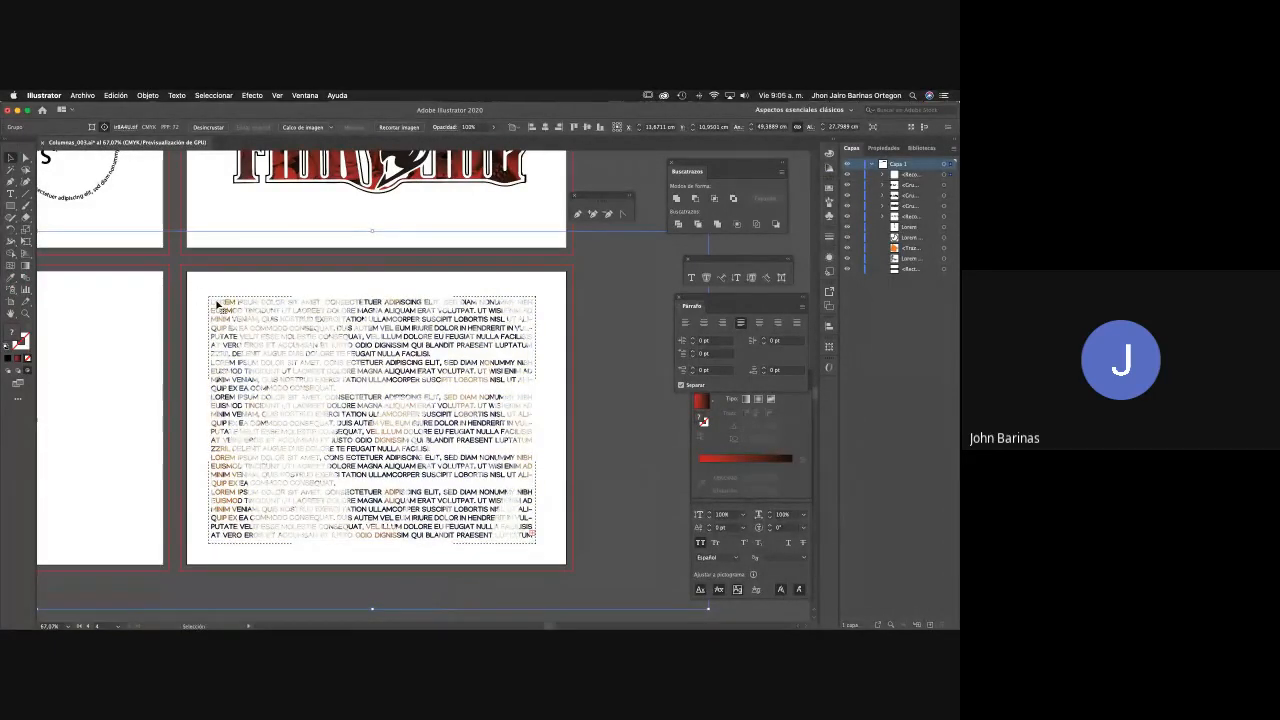
{"action": "double_click", "coordinate": [619, 346]}
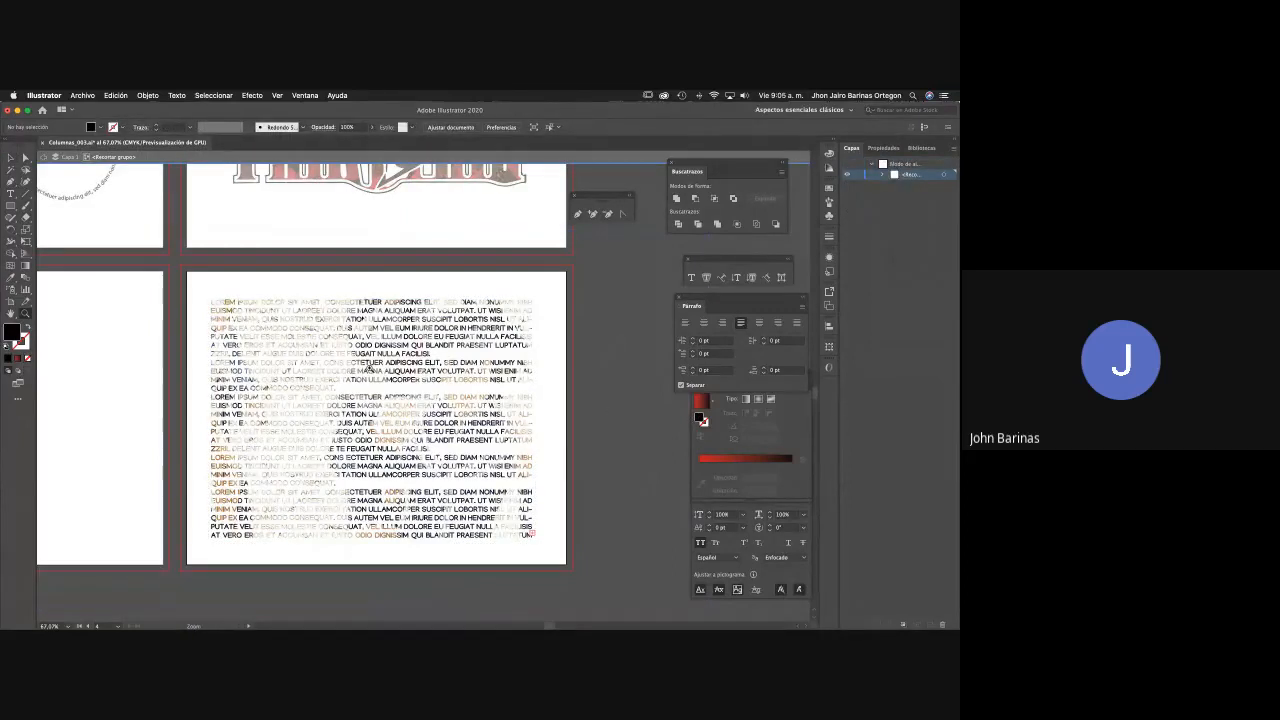
{"action": "left_click_drag", "start_coordinate": [369, 368], "coordinate": [358, 373]}
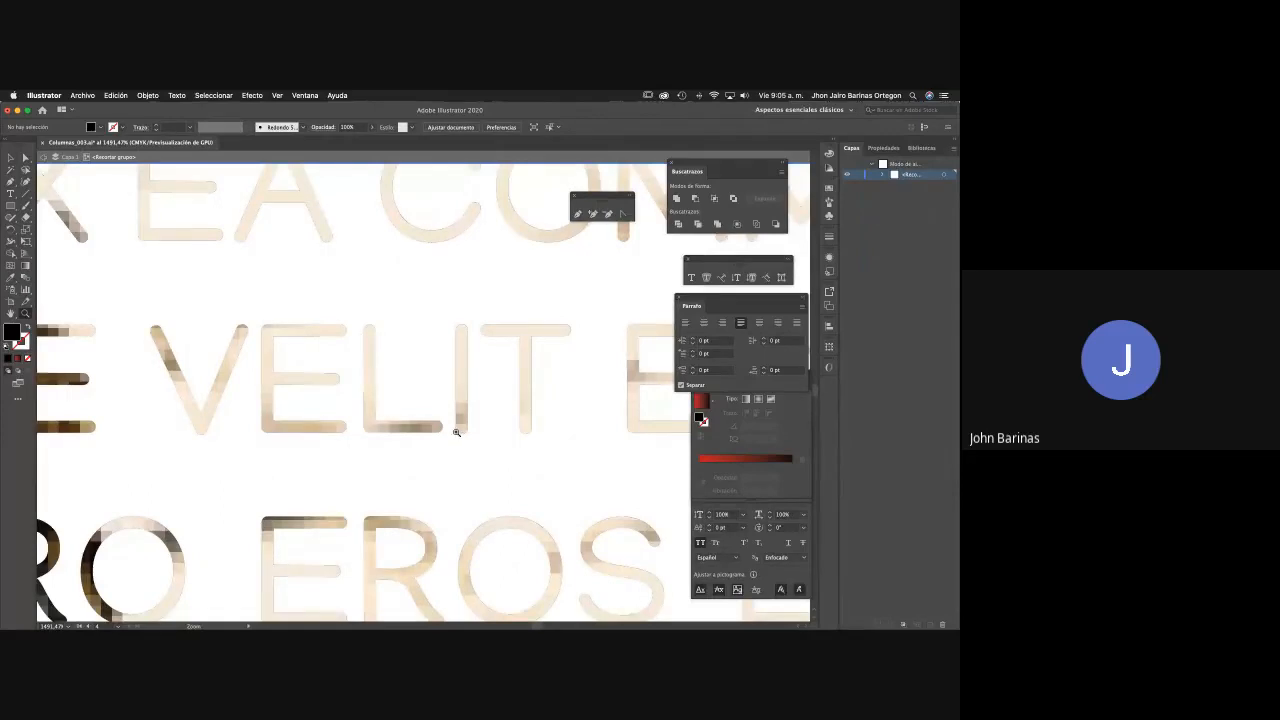
{"action": "left_click_drag", "start_coordinate": [456, 432], "coordinate": [310, 346]}
{"action": "left_click_drag", "start_coordinate": [505, 393], "coordinate": [465, 383]}
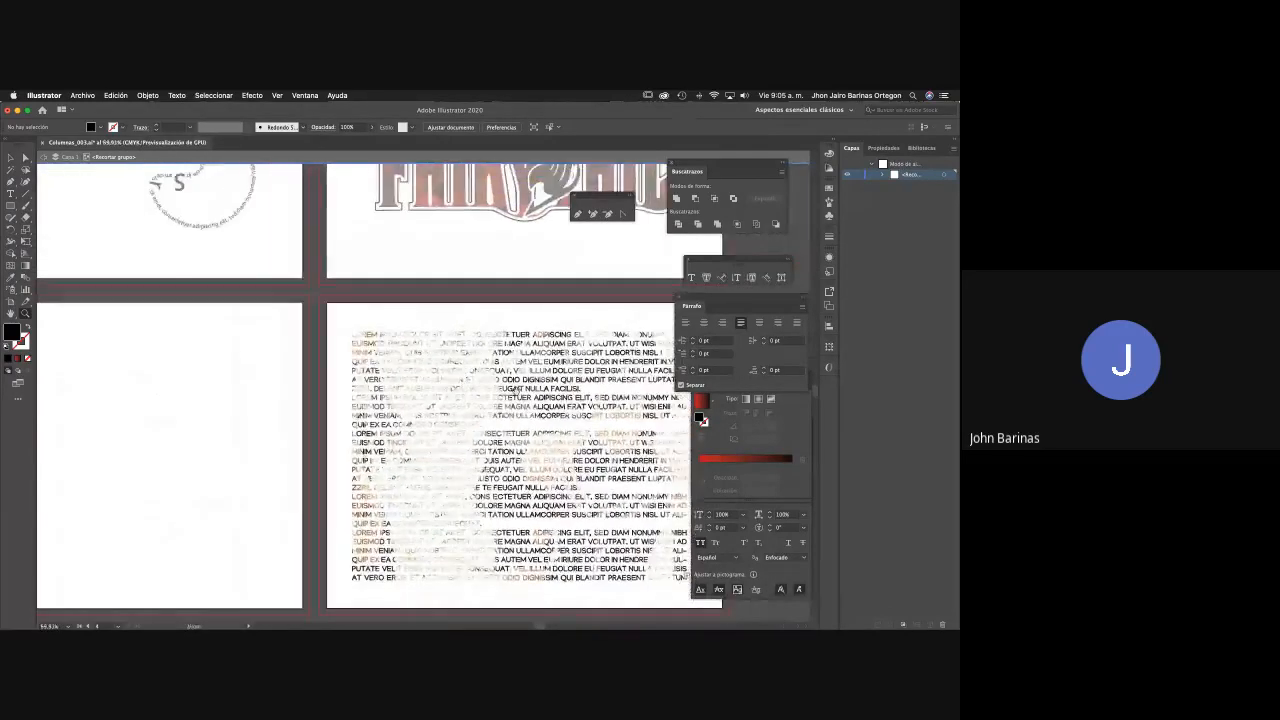
Check the picture clipped inside the Lorem ipsum letters and exit the clip group's isolation mode.
{"action": "scroll", "coordinate": [465, 383], "scroll_direction": "right", "scroll_amount": 5}
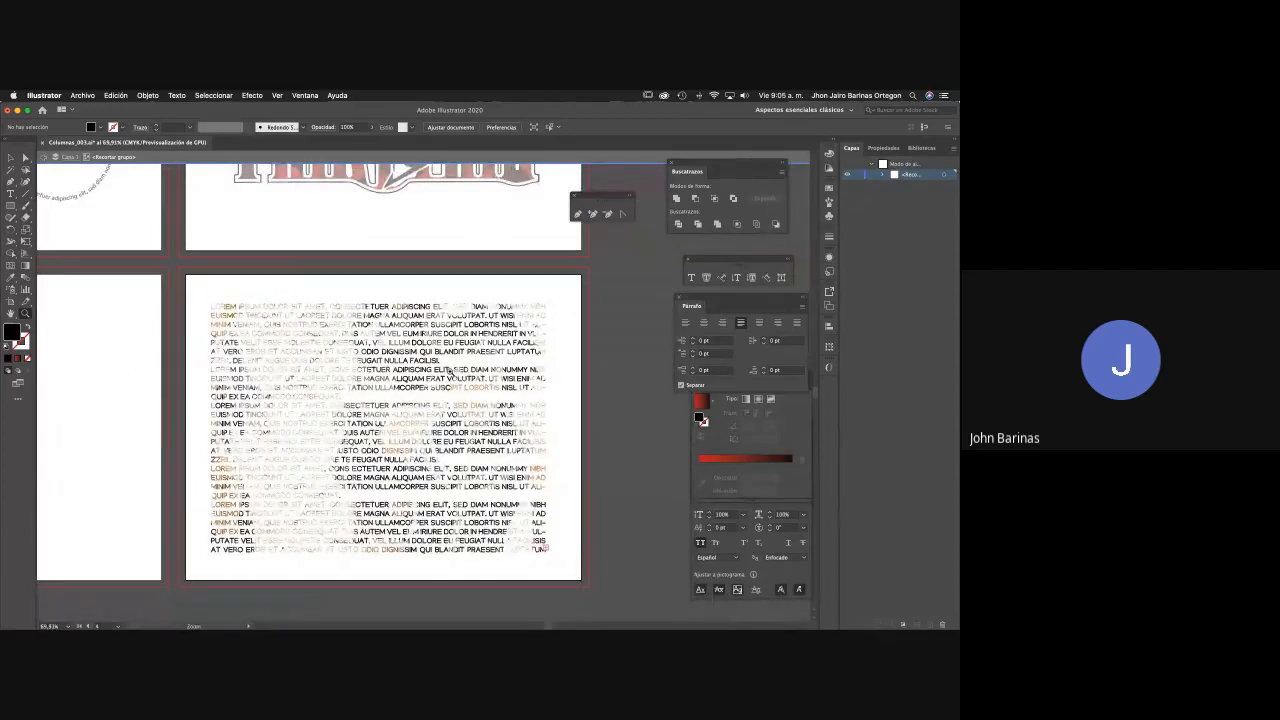
{"action": "left_click_drag", "start_coordinate": [454, 372], "coordinate": [489, 368]}
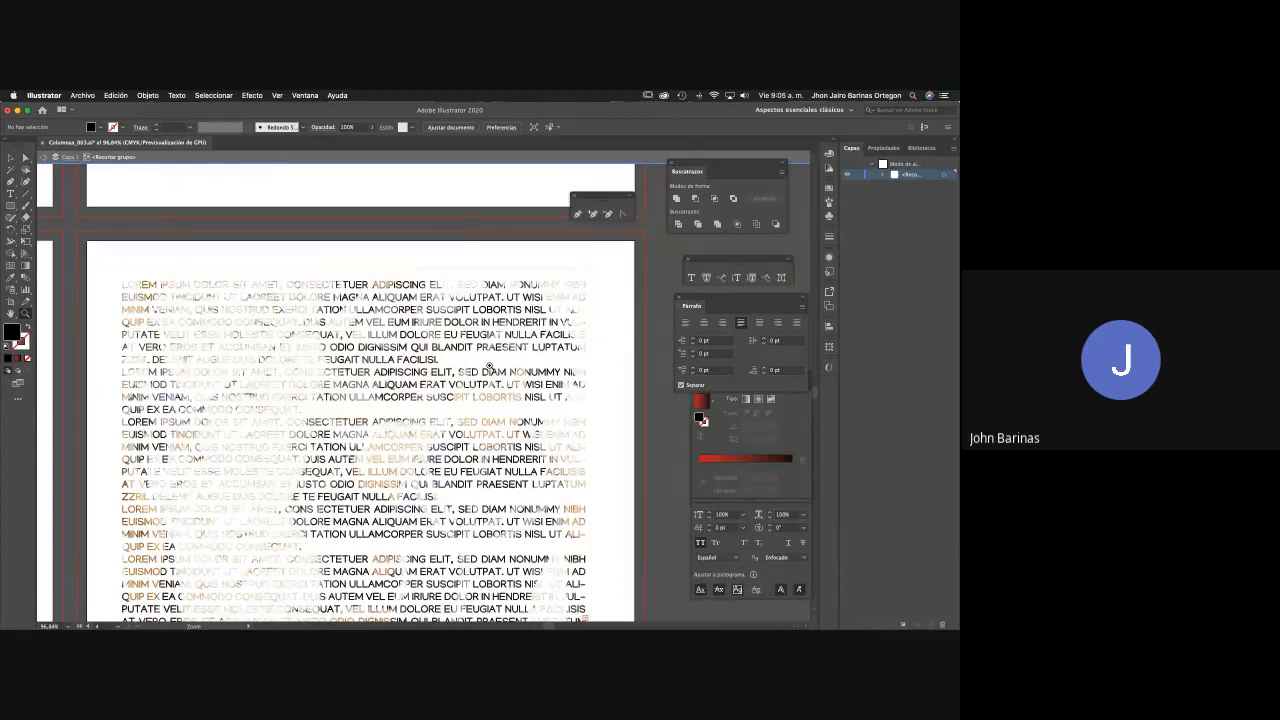
{"action": "left_click_drag", "start_coordinate": [489, 368], "coordinate": [408, 366]}
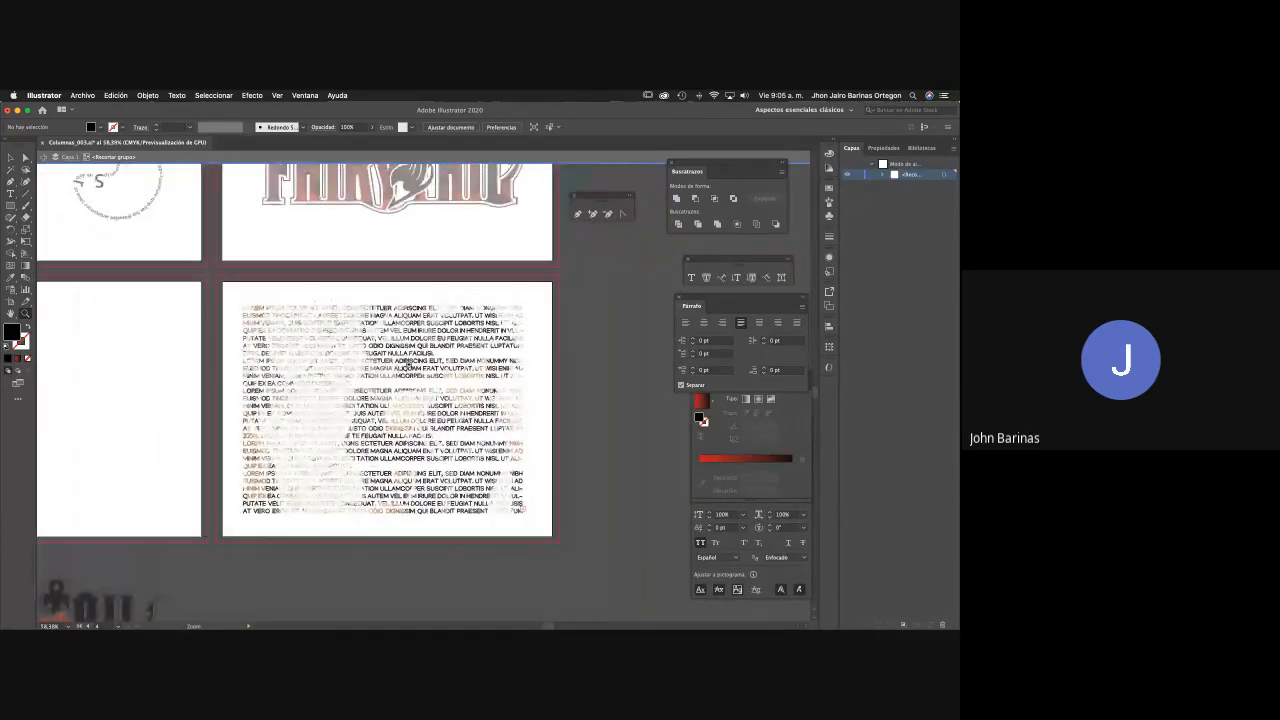
{"action": "key", "text": "v"}
{"action": "left_click", "coordinate": [586, 351]}
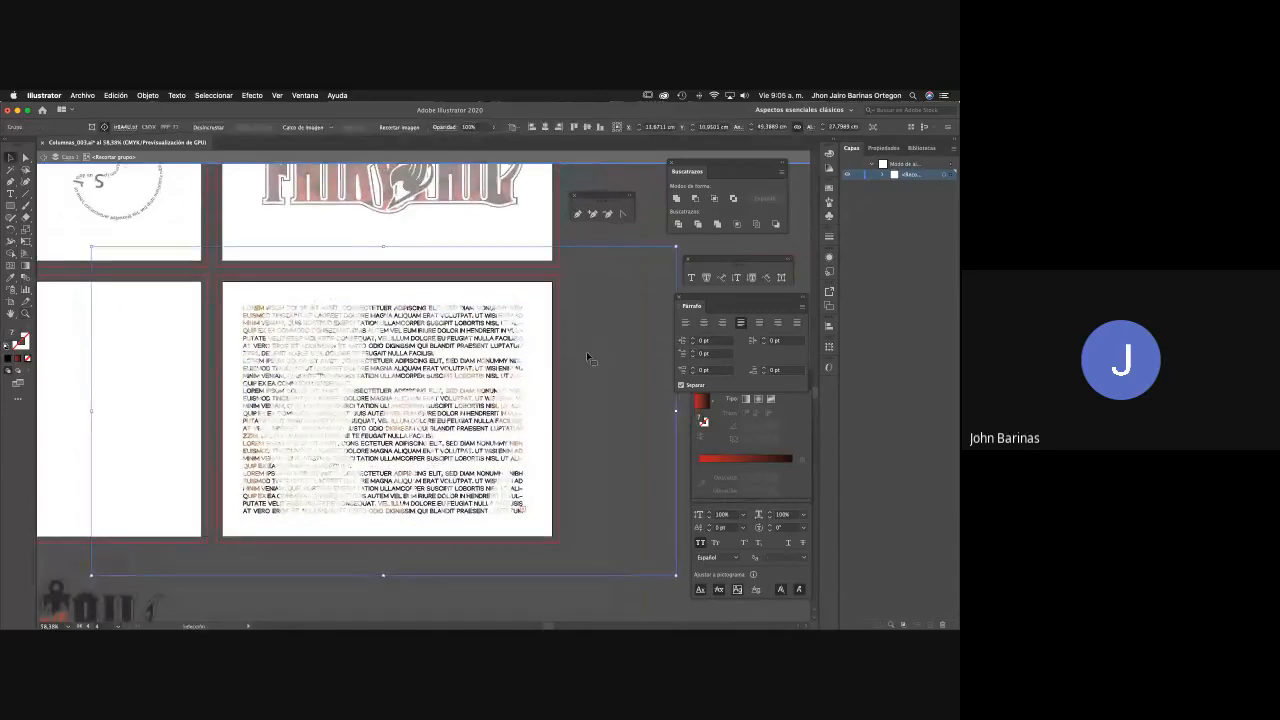
{"action": "left_click", "coordinate": [577, 243]}
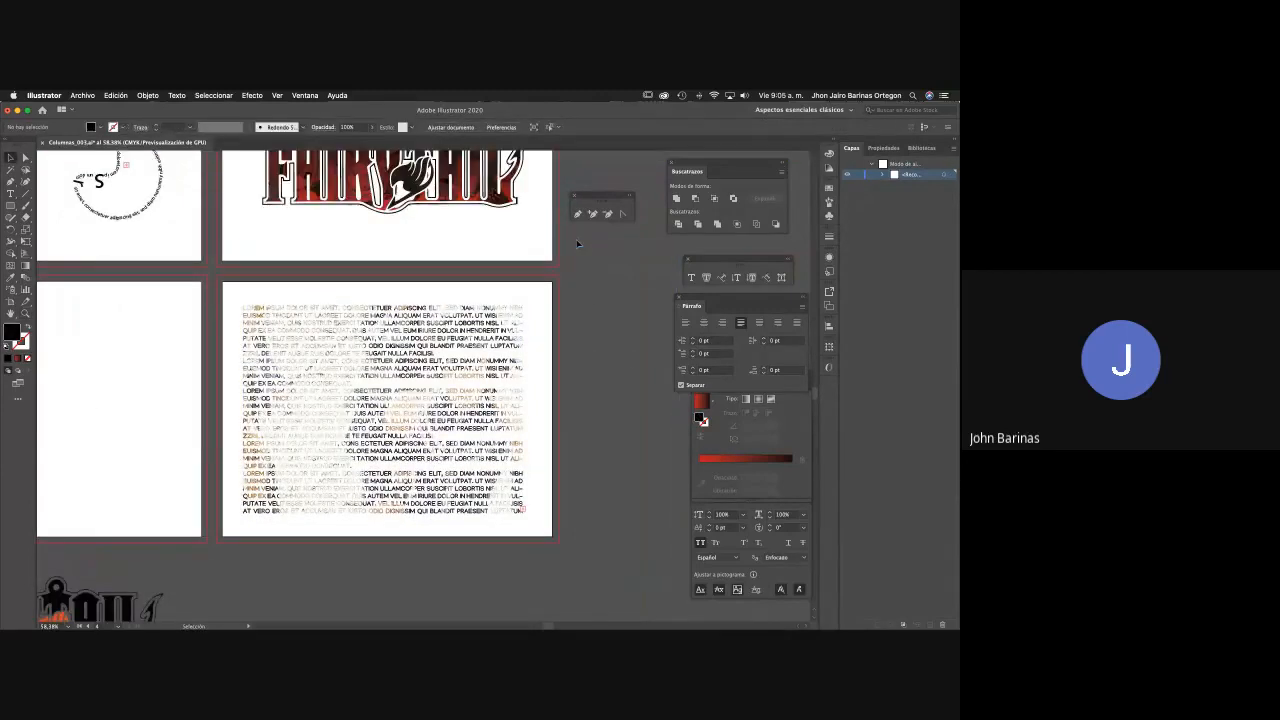
Draw a black rectangle of about 27.94 by 21.59 cm covering the paragraph's artboard and send it to the back.
{"action": "scroll", "coordinate": [562, 327], "scroll_direction": "left", "scroll_amount": 3}
{"action": "scroll", "coordinate": [562, 327], "scroll_direction": "down", "scroll_amount": 2}
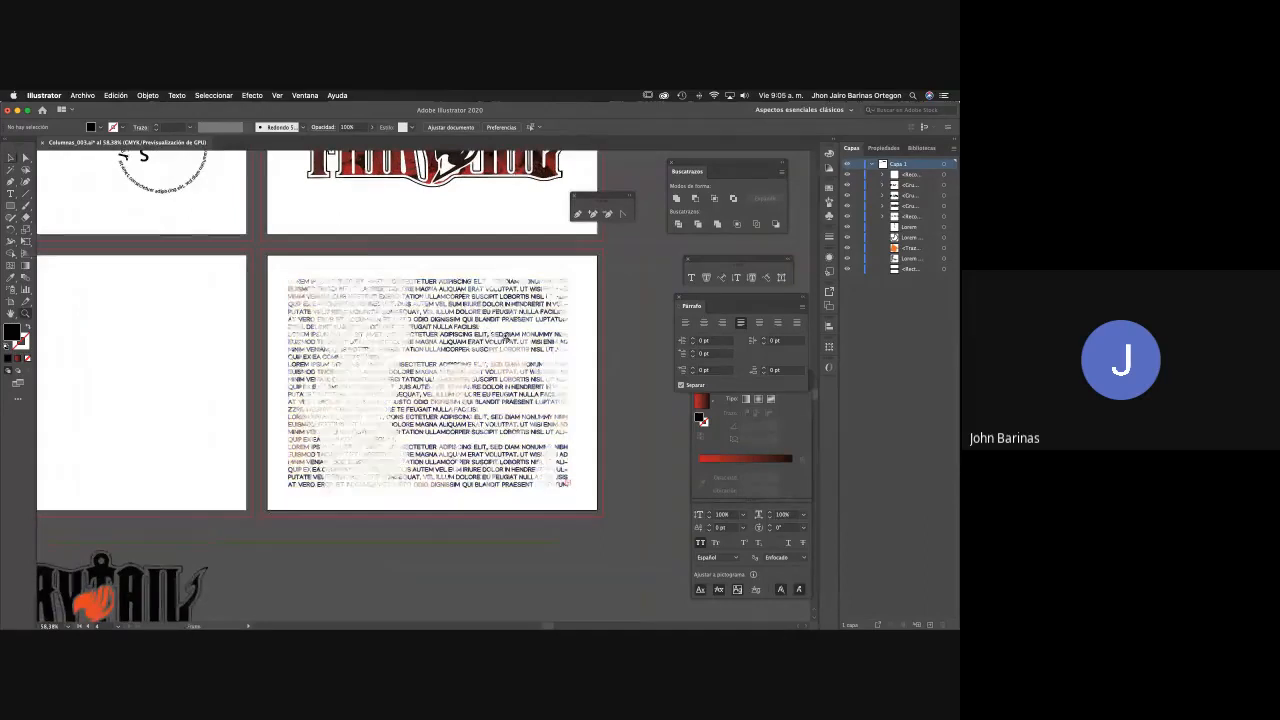
{"action": "left_click_drag", "start_coordinate": [506, 338], "coordinate": [447, 359]}
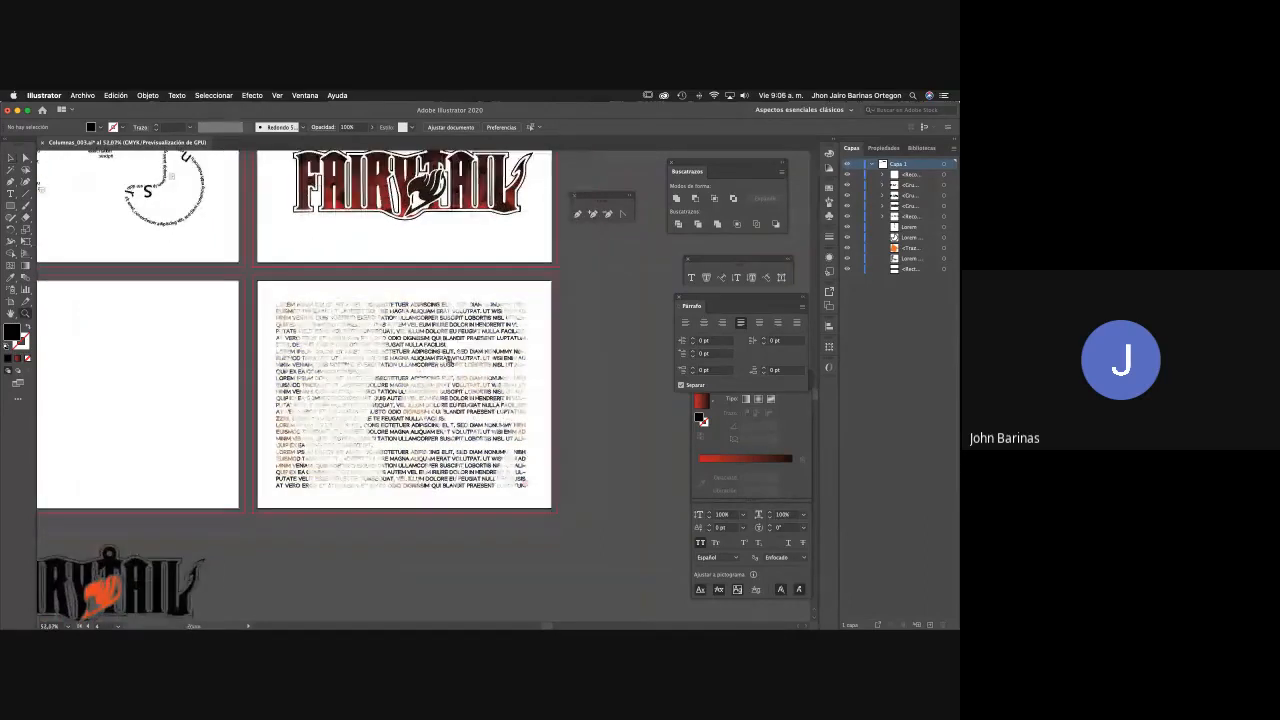
{"action": "scroll", "coordinate": [684, 289], "scroll_direction": "left", "scroll_amount": 2}
{"action": "scroll", "coordinate": [684, 289], "scroll_direction": "up", "scroll_amount": 1}
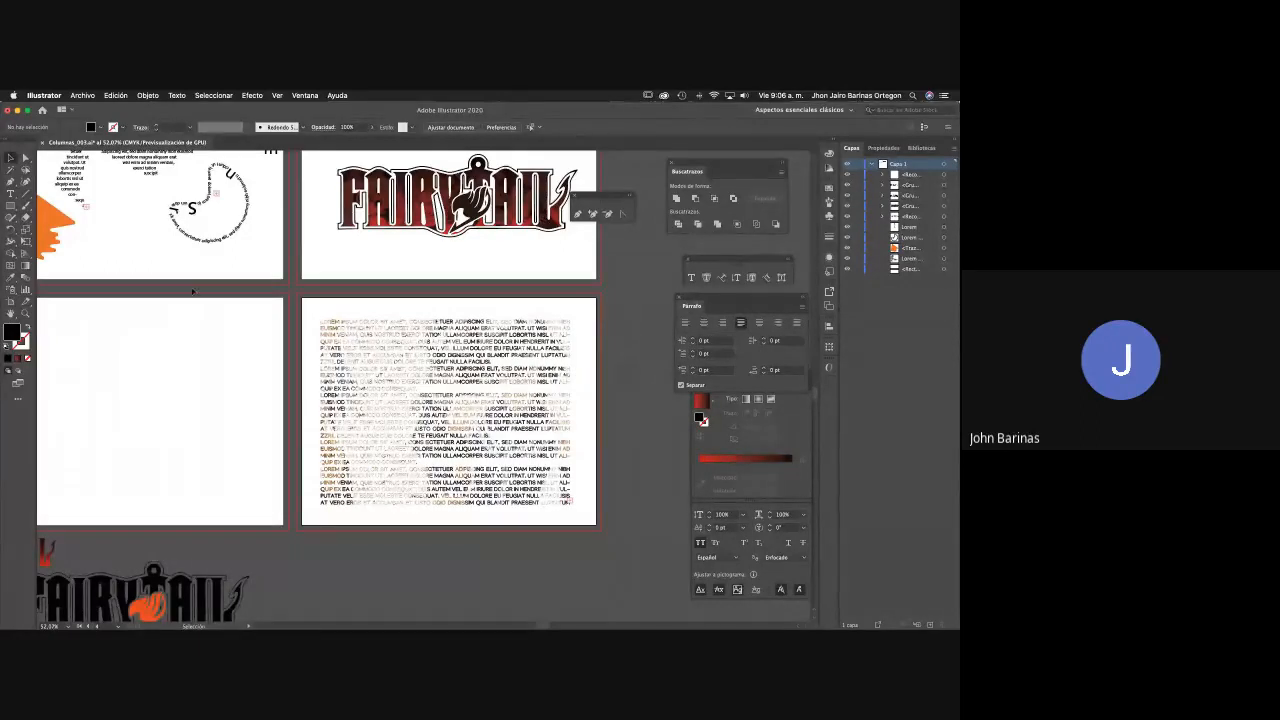
{"action": "key", "text": "r"}
{"action": "key", "text": "m"}
{"action": "left_click_drag", "start_coordinate": [301, 296], "coordinate": [597, 525]}
{"action": "key", "text": "v"}
{"action": "right_click", "coordinate": [522, 440]}
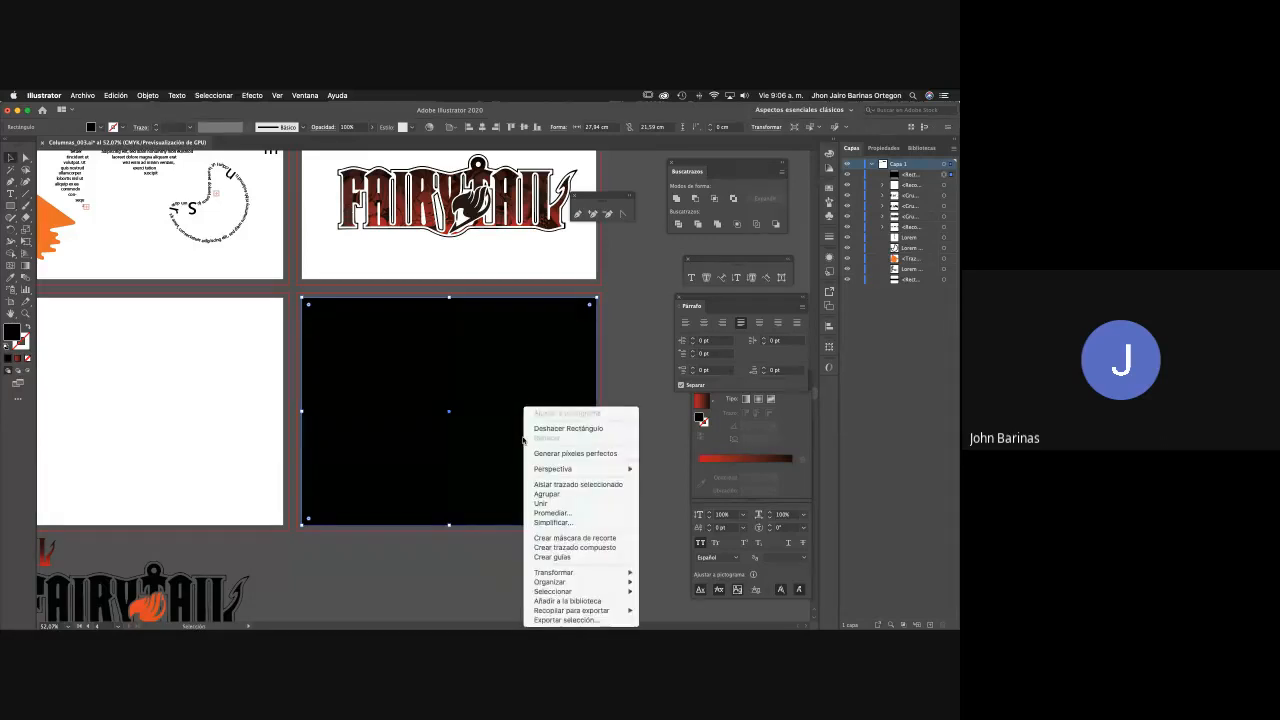
{"action": "mouse_move", "coordinate": [590, 581]}
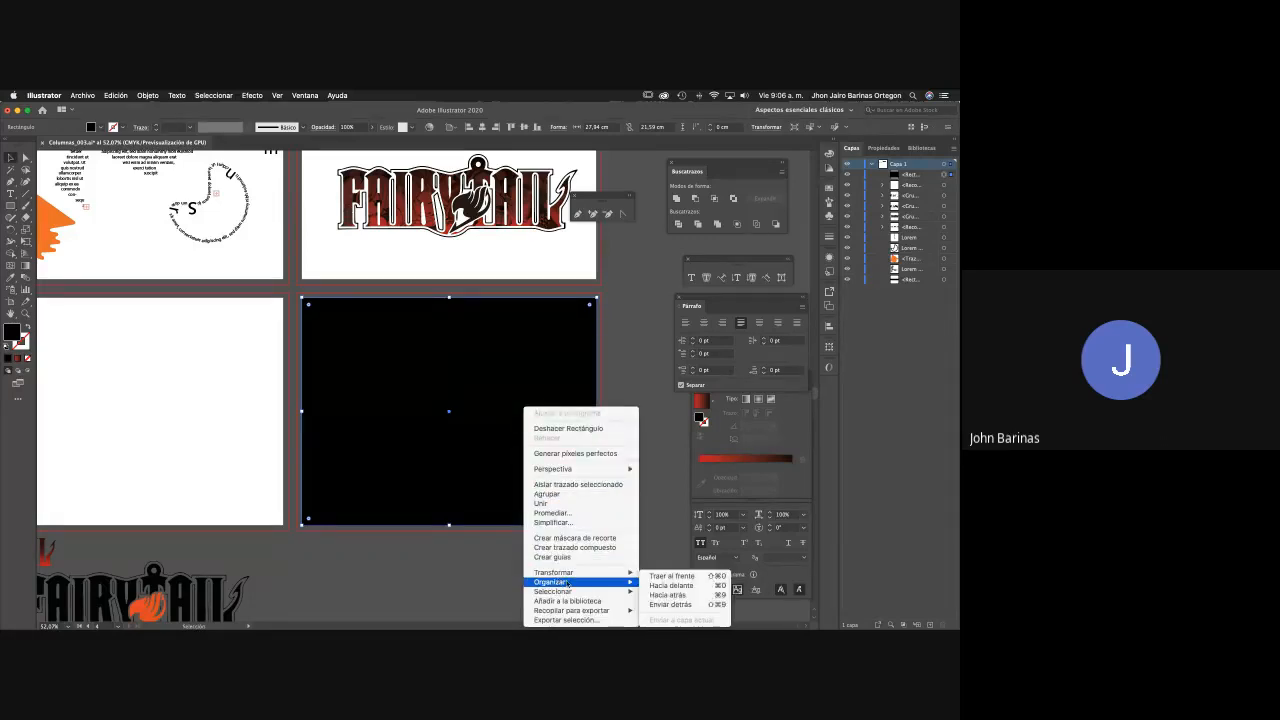
{"action": "left_click", "coordinate": [673, 596]}
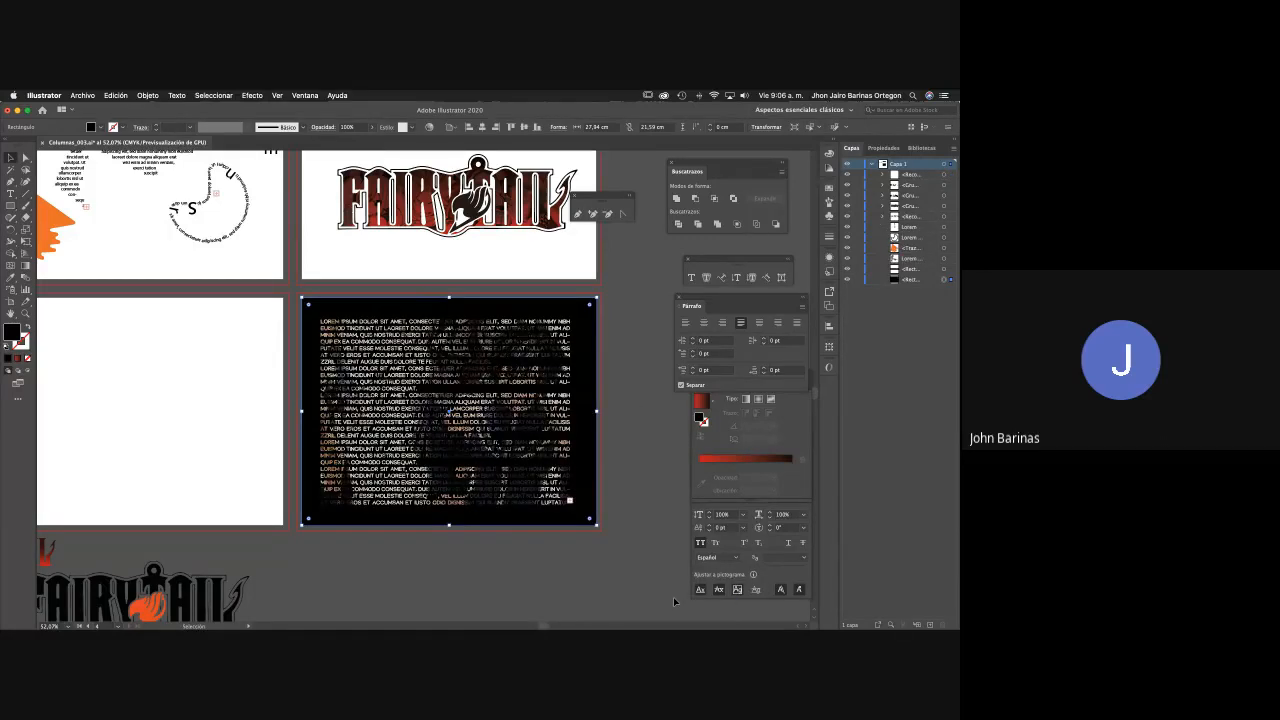
Move the red textured FAIRY TAIL logo from the artboard above onto the upper part of the black artboard.
{"action": "key", "text": "z"}
{"action": "left_click_drag", "start_coordinate": [519, 454], "coordinate": [519, 454]}
{"action": "left_click_drag", "start_coordinate": [472, 341], "coordinate": [436, 386]}
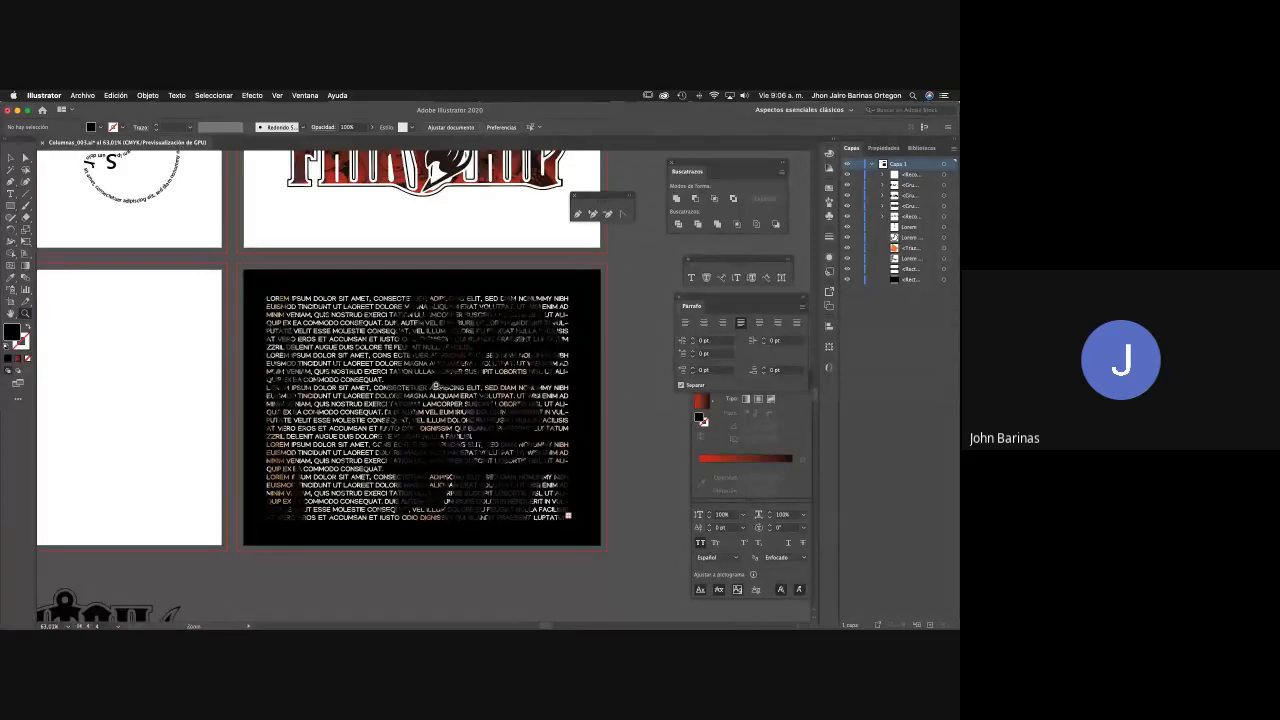
{"action": "scroll", "coordinate": [435, 386], "scroll_direction": "down", "scroll_amount": 2}
{"action": "scroll", "coordinate": [415, 350], "scroll_direction": "up", "scroll_amount": 3}
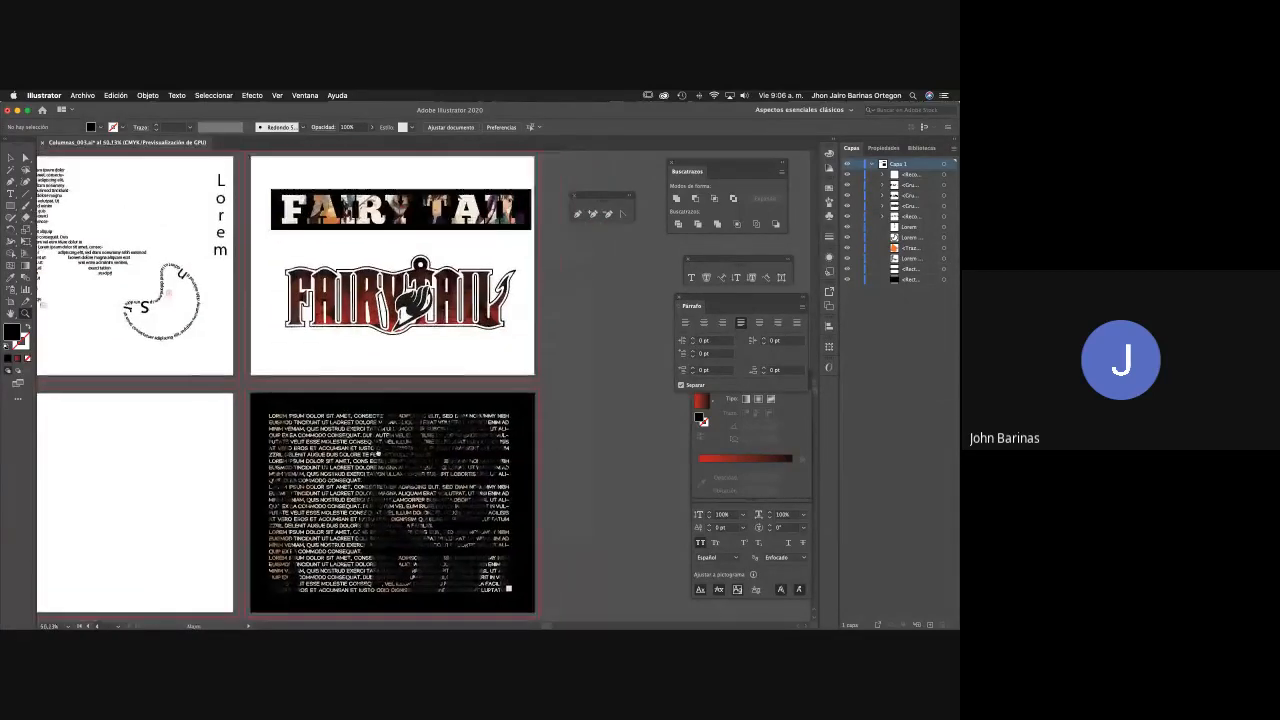
{"action": "key", "text": "v"}
{"action": "left_click", "coordinate": [405, 325]}
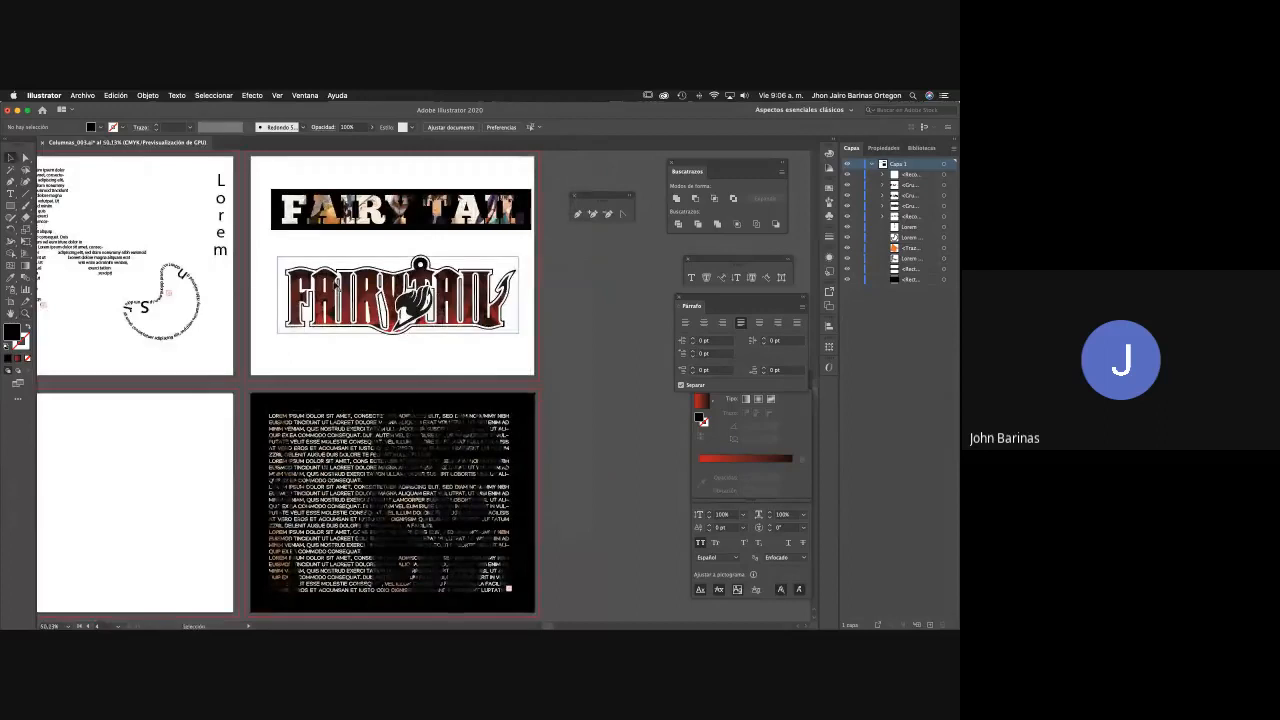
{"action": "left_click_drag", "start_coordinate": [340, 300], "coordinate": [340, 441]}
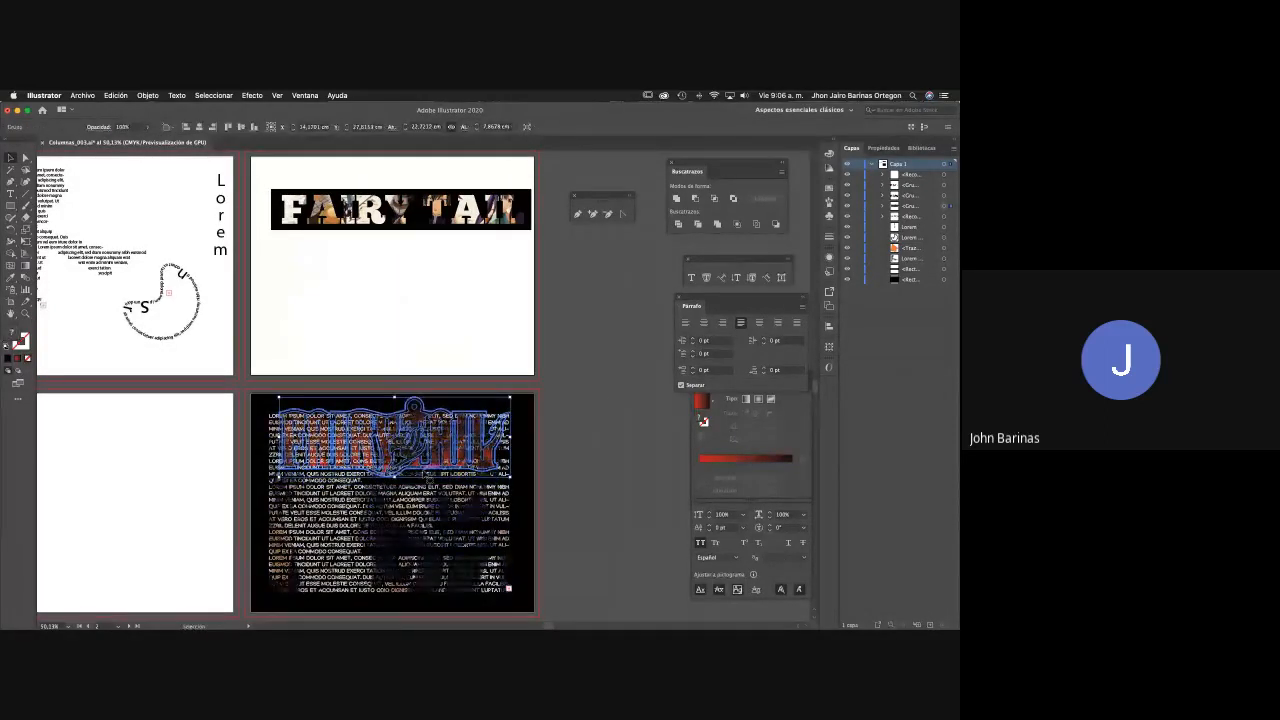
{"action": "scroll", "coordinate": [453, 463], "scroll_direction": "down", "scroll_amount": 3}
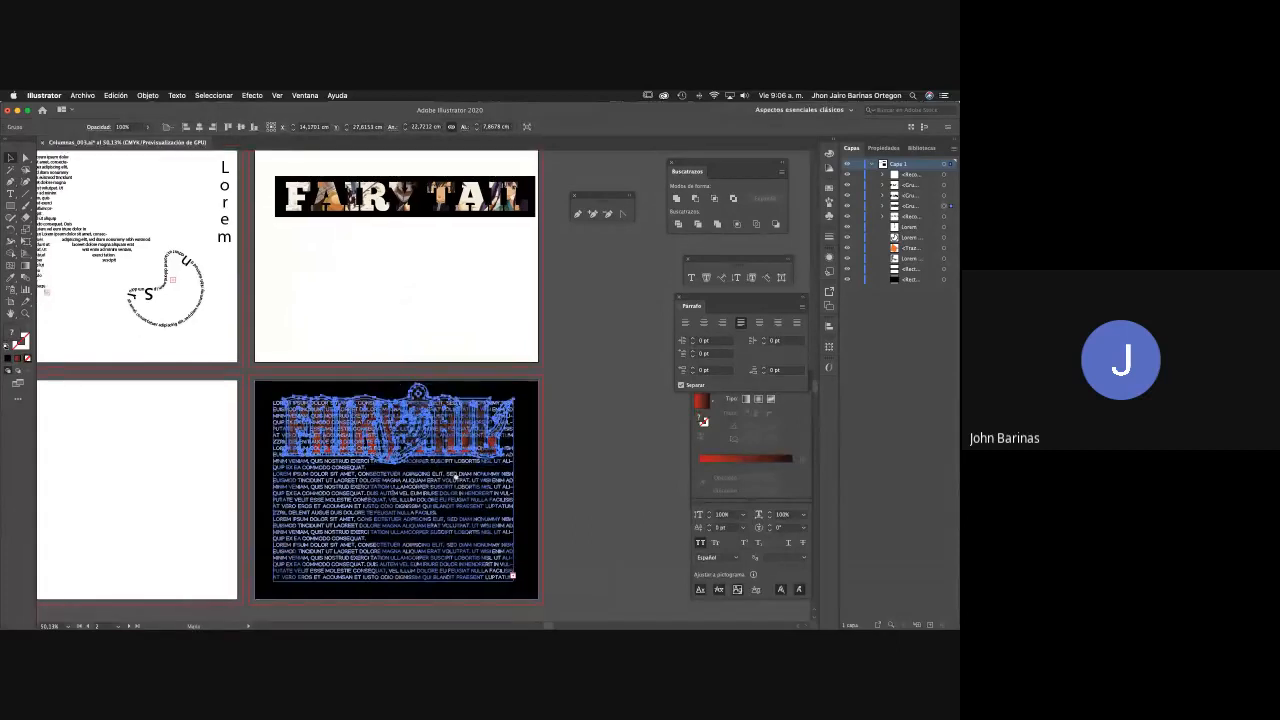
Try to shorten the clipped paragraph from its upper edge, first as a whole and with direct selection, and undo both attempts.
{"action": "left_click", "coordinate": [453, 463]}
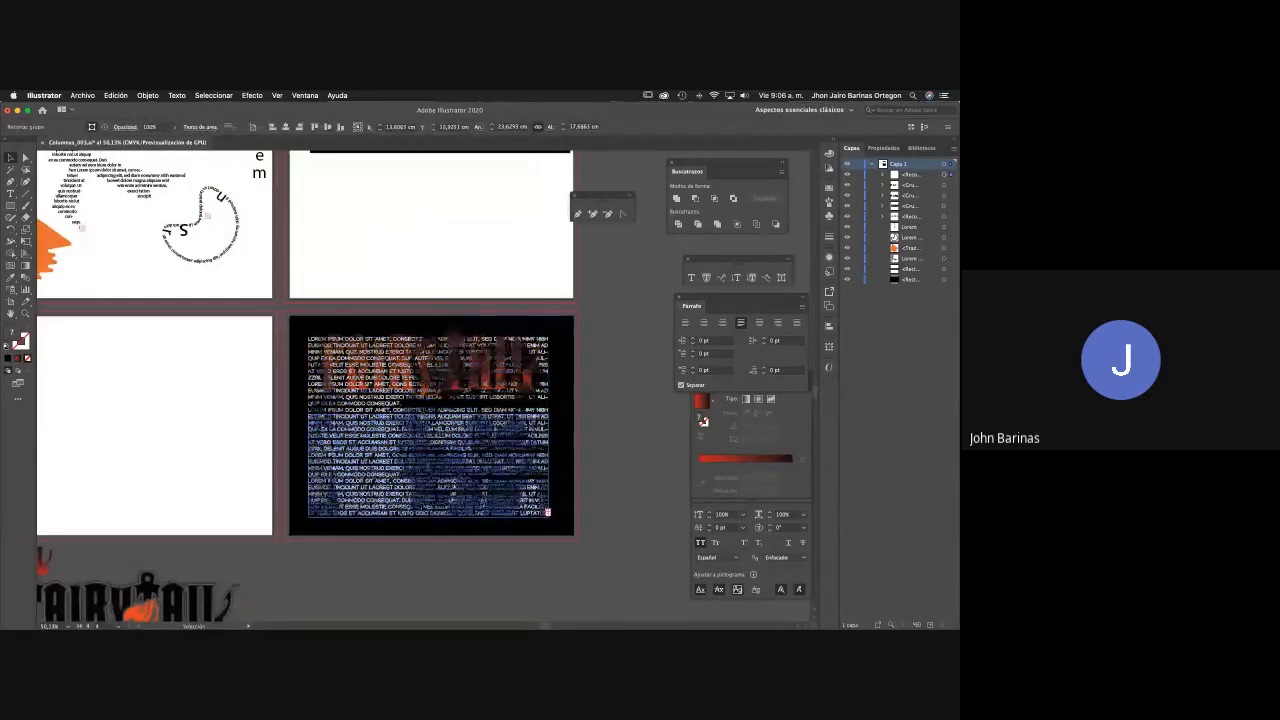
{"action": "left_click_drag", "start_coordinate": [428, 412], "coordinate": [428, 416]}
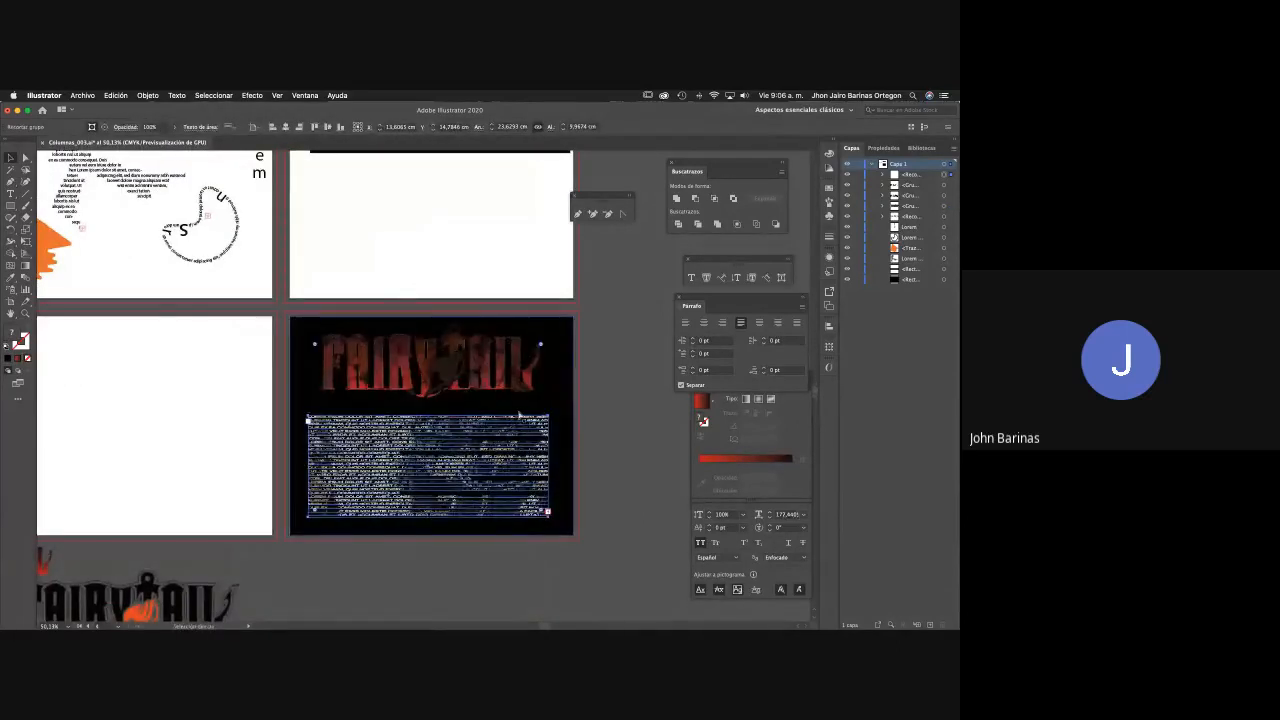
{"action": "key", "text": "super+z"}
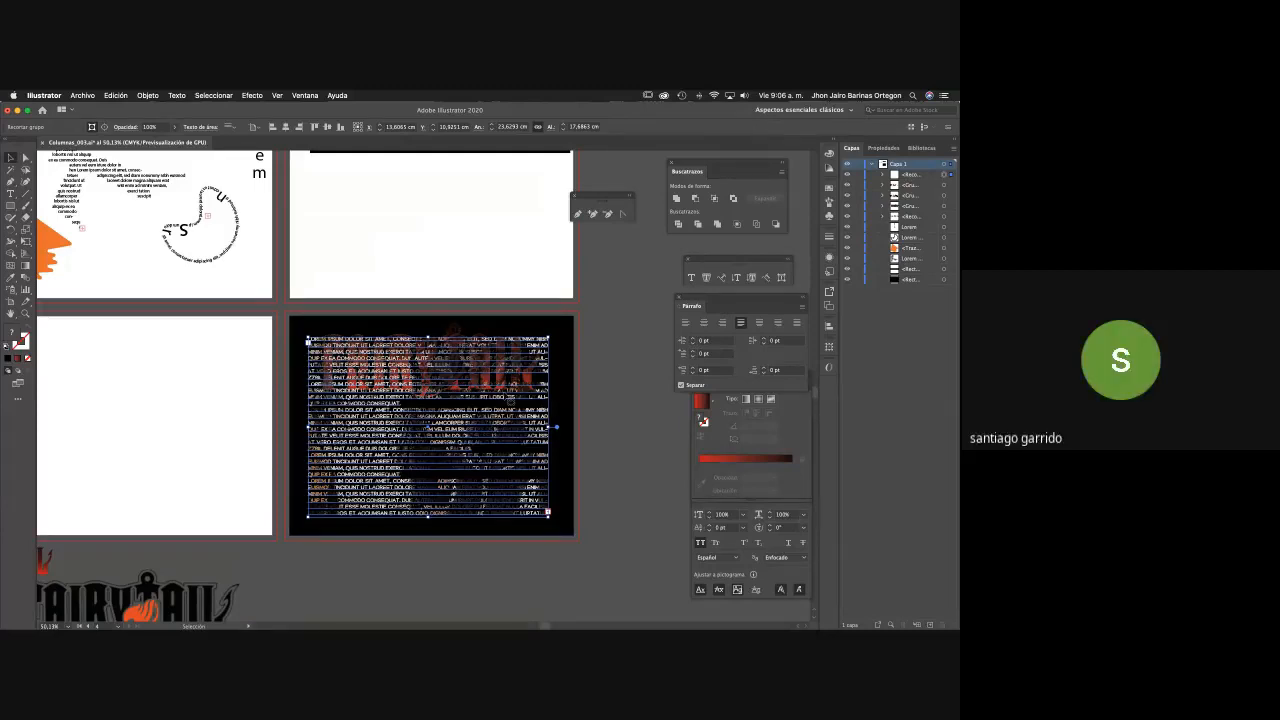
{"action": "key", "text": "super+shift+a"}
{"action": "key", "text": "a"}
{"action": "left_click_drag", "start_coordinate": [450, 336], "coordinate": [450, 418]}
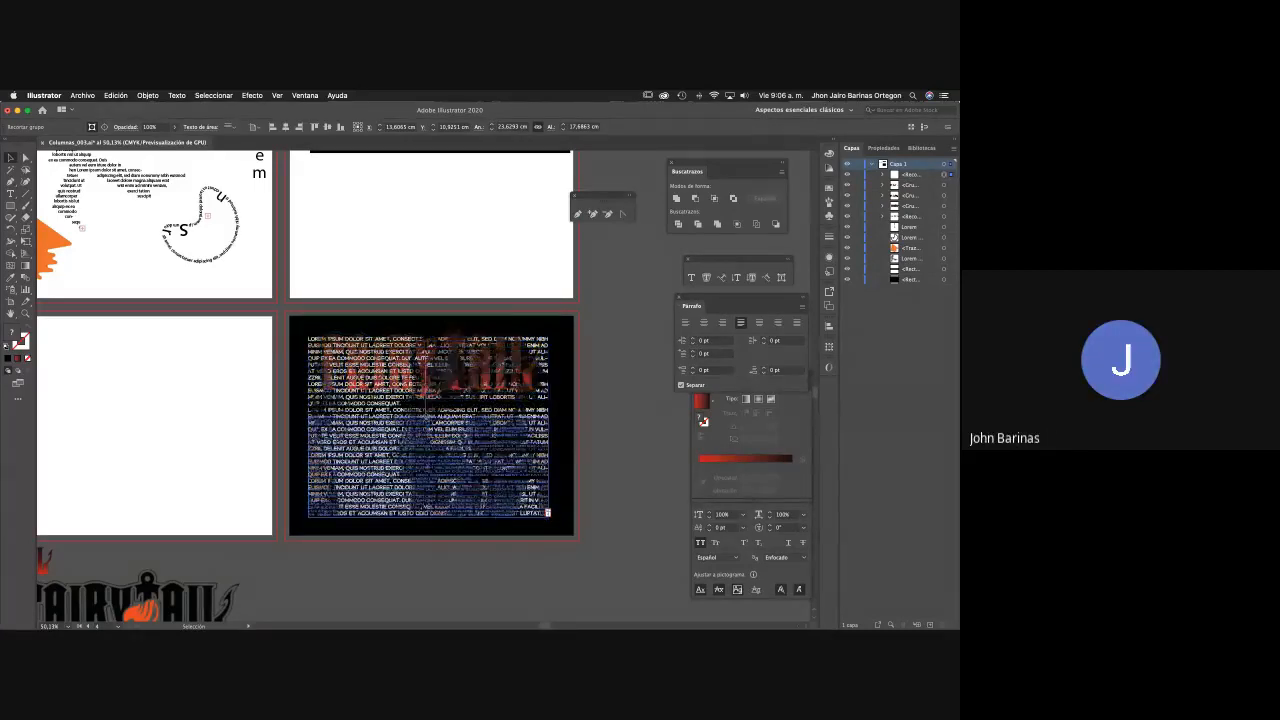
{"action": "key", "text": "super+z"}
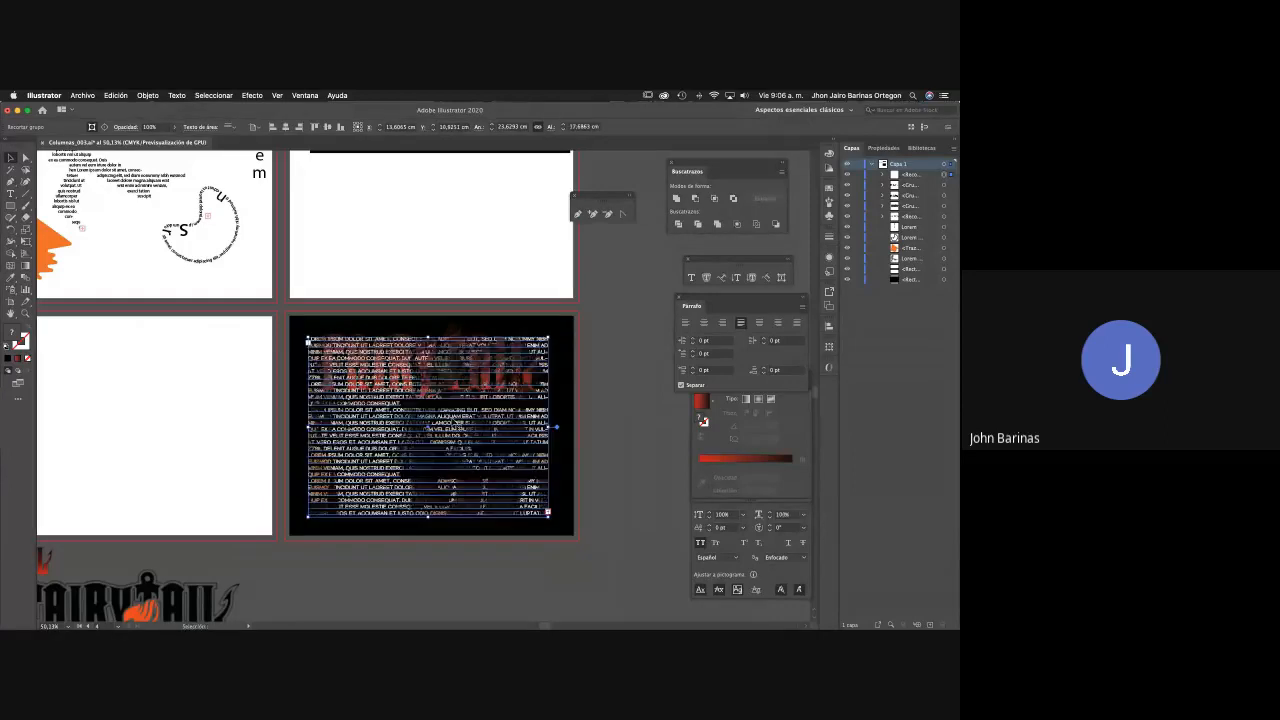
Move the clipped paragraph down below the logo and lower the black rectangle's upper edge, leaving it about 12 cm tall.
{"action": "left_click_drag", "start_coordinate": [468, 443], "coordinate": [488, 536]}
{"action": "left_click", "coordinate": [517, 405]}
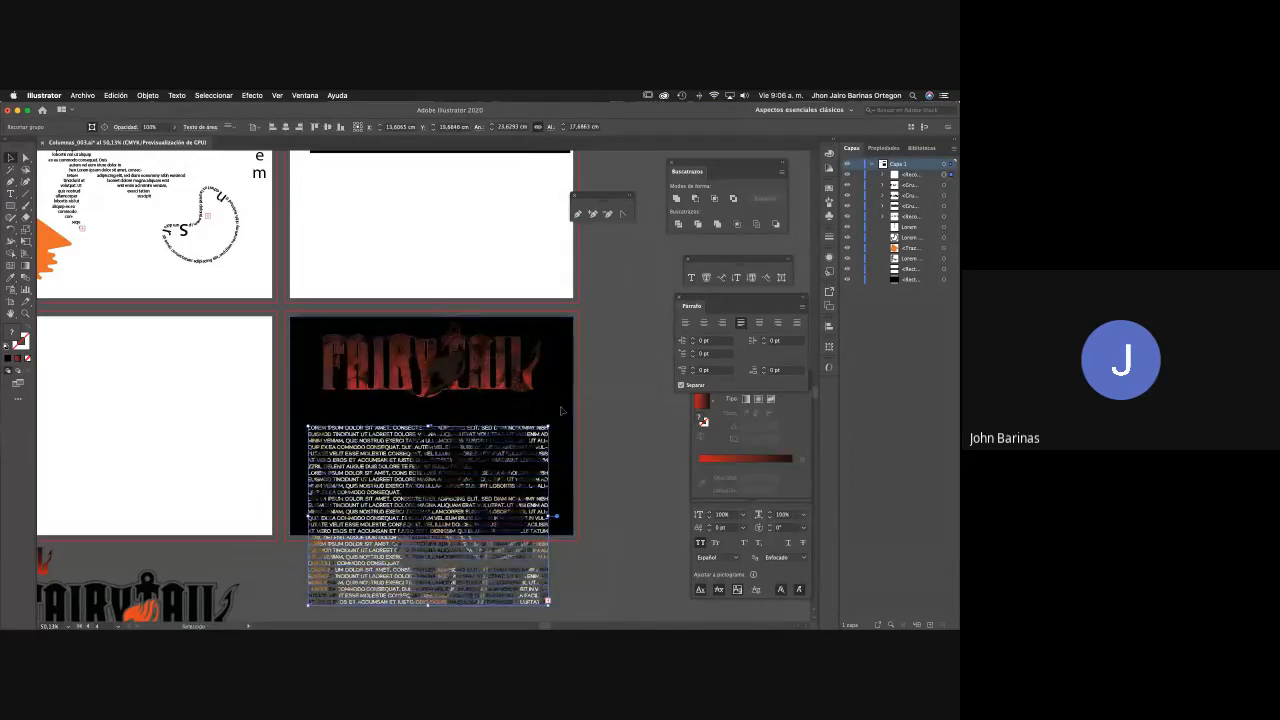
{"action": "left_click_drag", "start_coordinate": [432, 316], "coordinate": [425, 389]}
{"action": "left_click", "coordinate": [606, 420]}
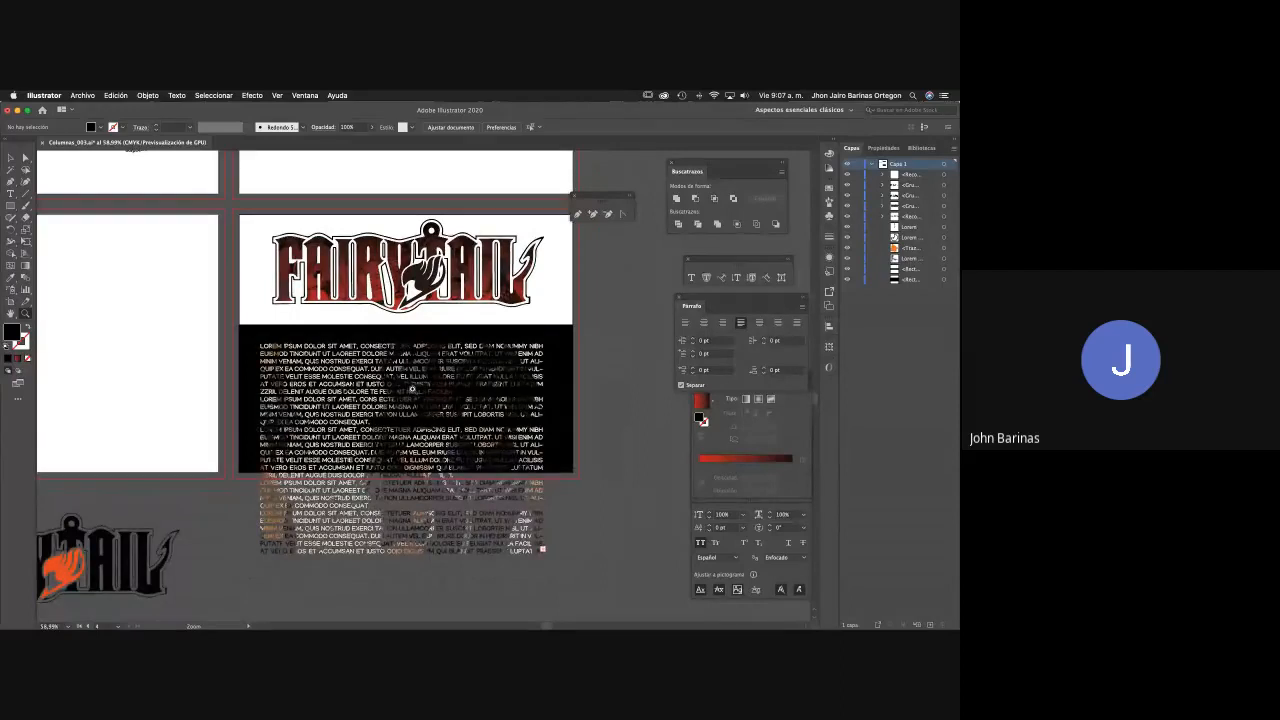
Turn off all caps for the clipped Lorem ipsum paragraph.
{"action": "key", "text": "v"}
{"action": "left_click", "coordinate": [401, 395]}
{"action": "left_click", "coordinate": [401, 395]}
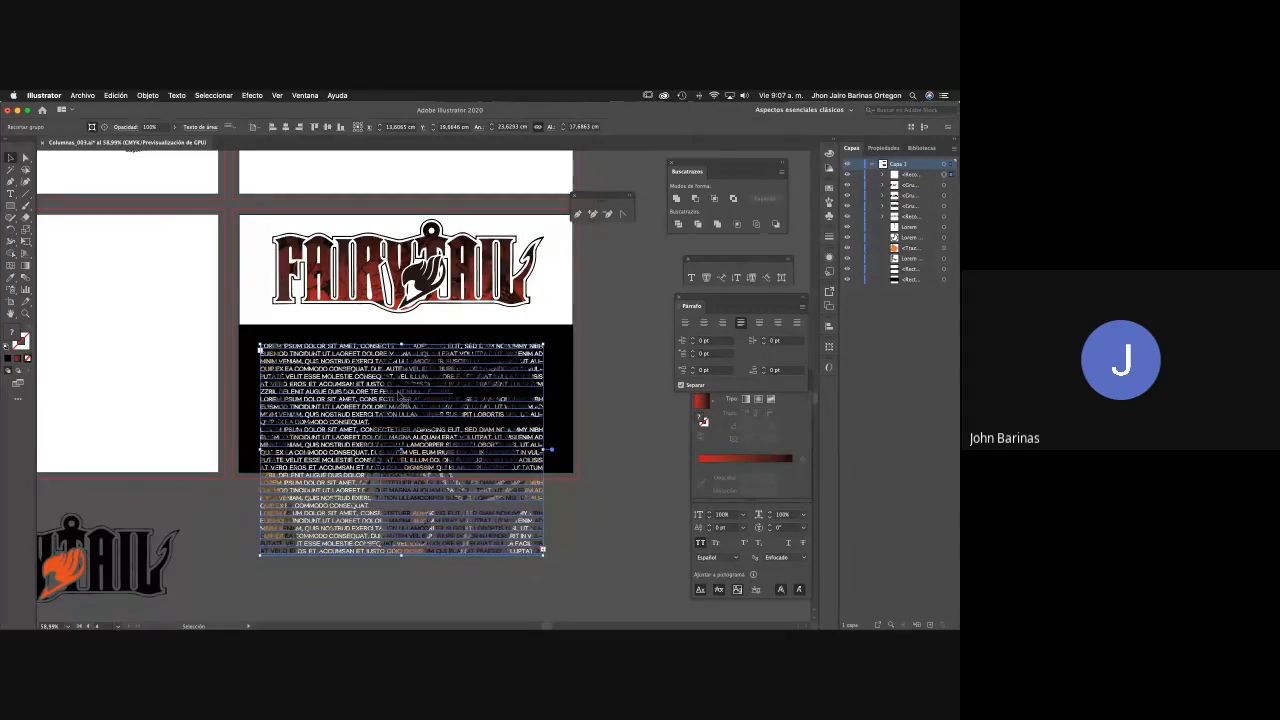
{"action": "left_click", "coordinate": [588, 386]}
{"action": "scroll", "coordinate": [588, 386], "scroll_direction": "down", "scroll_amount": 2}
{"action": "scroll", "coordinate": [588, 386], "scroll_direction": "left", "scroll_amount": 4}
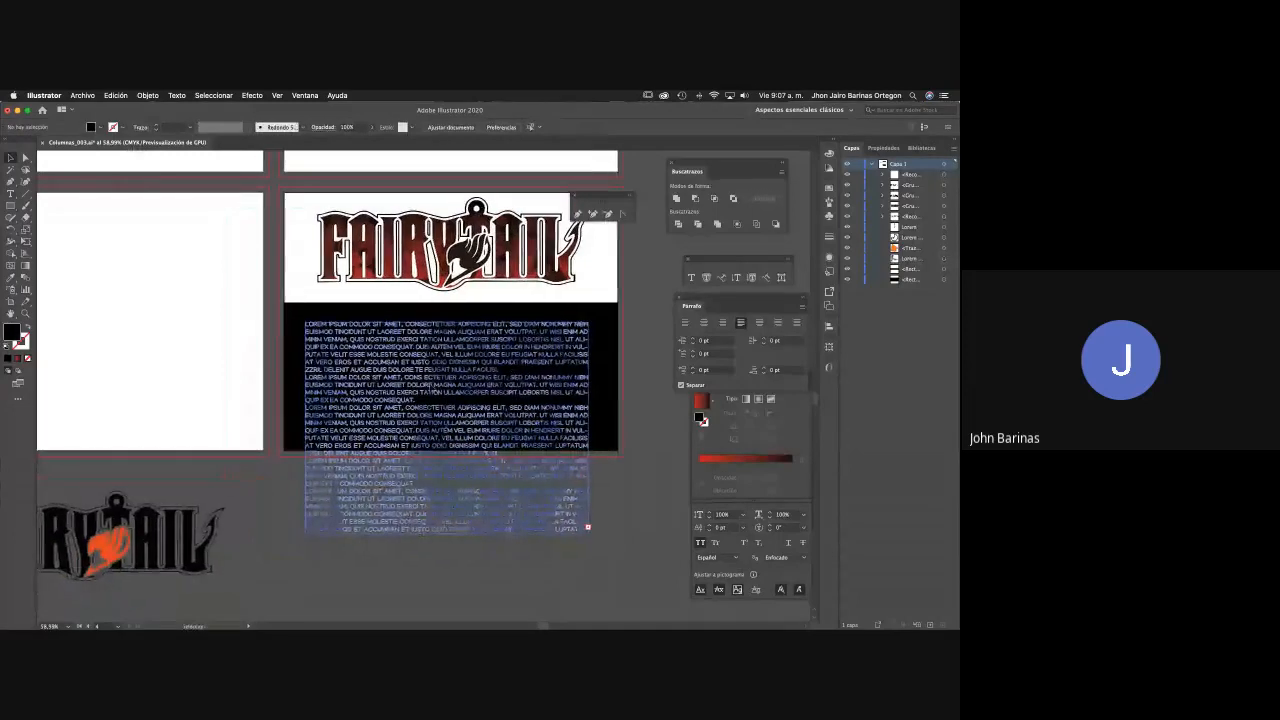
{"action": "left_click", "coordinate": [480, 400]}
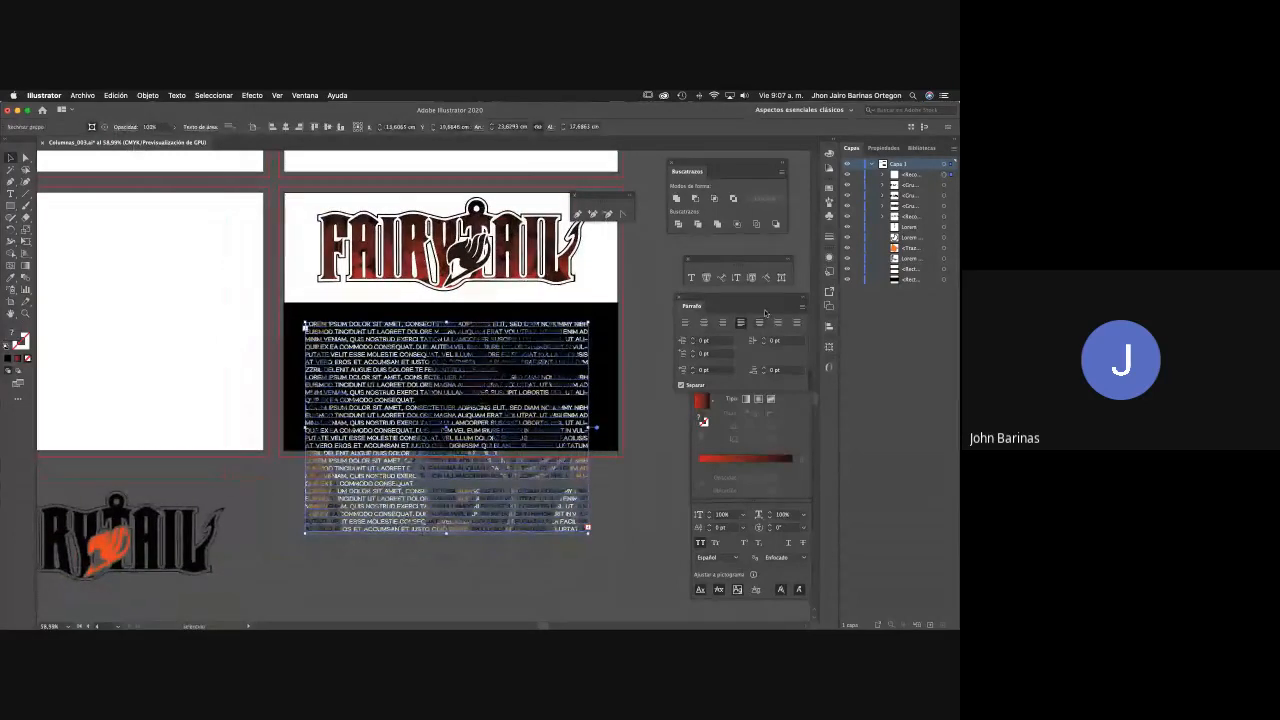
{"action": "left_click", "coordinate": [744, 511]}
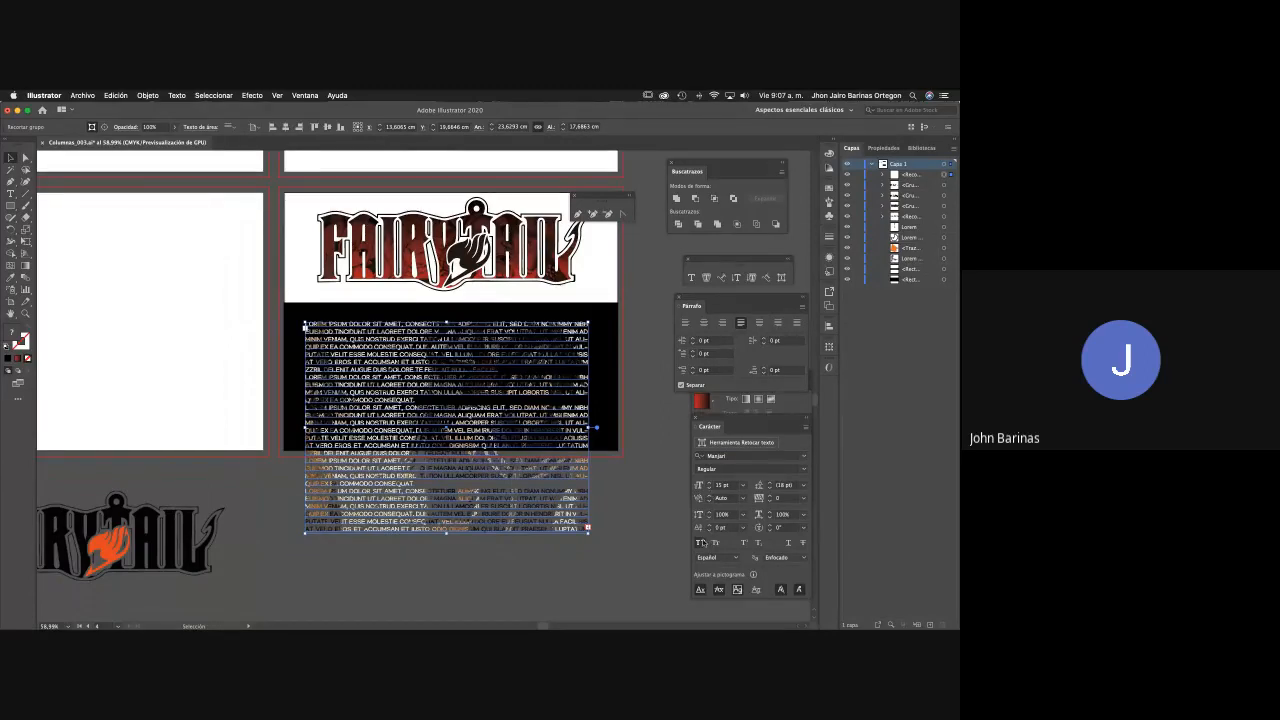
{"action": "left_click", "coordinate": [701, 542]}
{"action": "left_click", "coordinate": [701, 542]}
{"action": "left_click", "coordinate": [701, 542]}
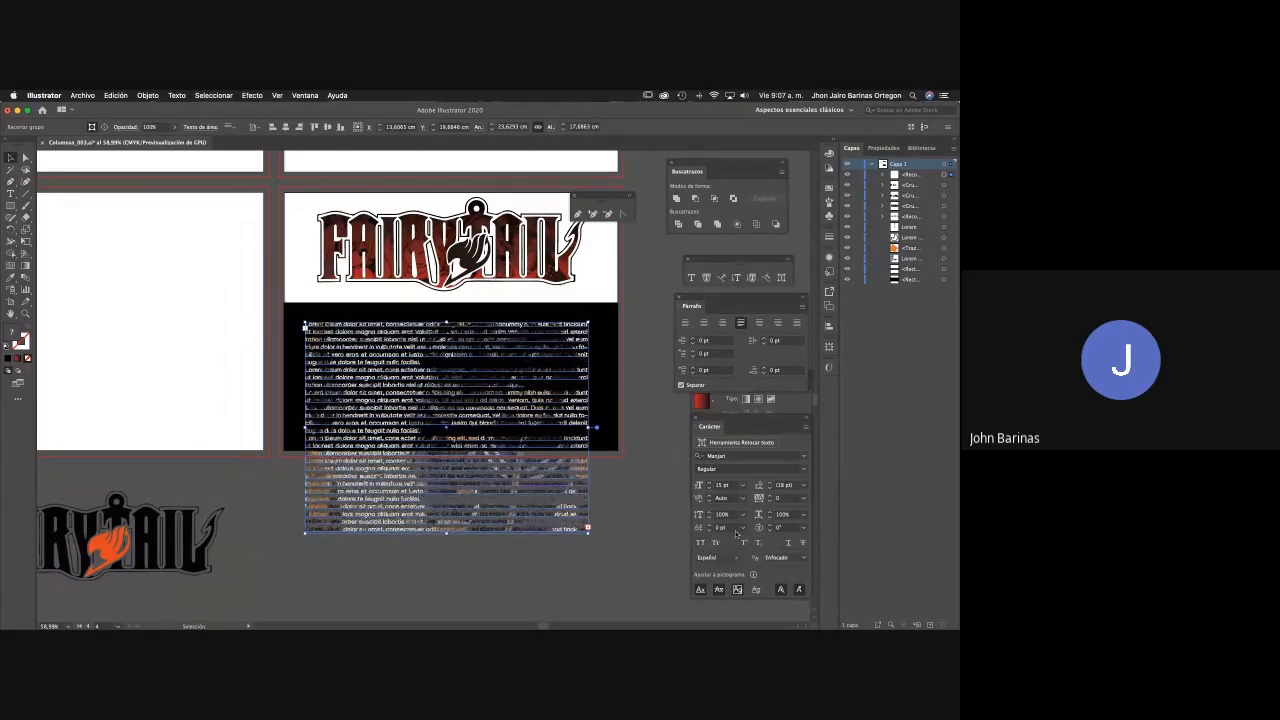
Set the clipped paragraph's Manjari font style to Thin and deselect it.
{"action": "left_click", "coordinate": [721, 469]}
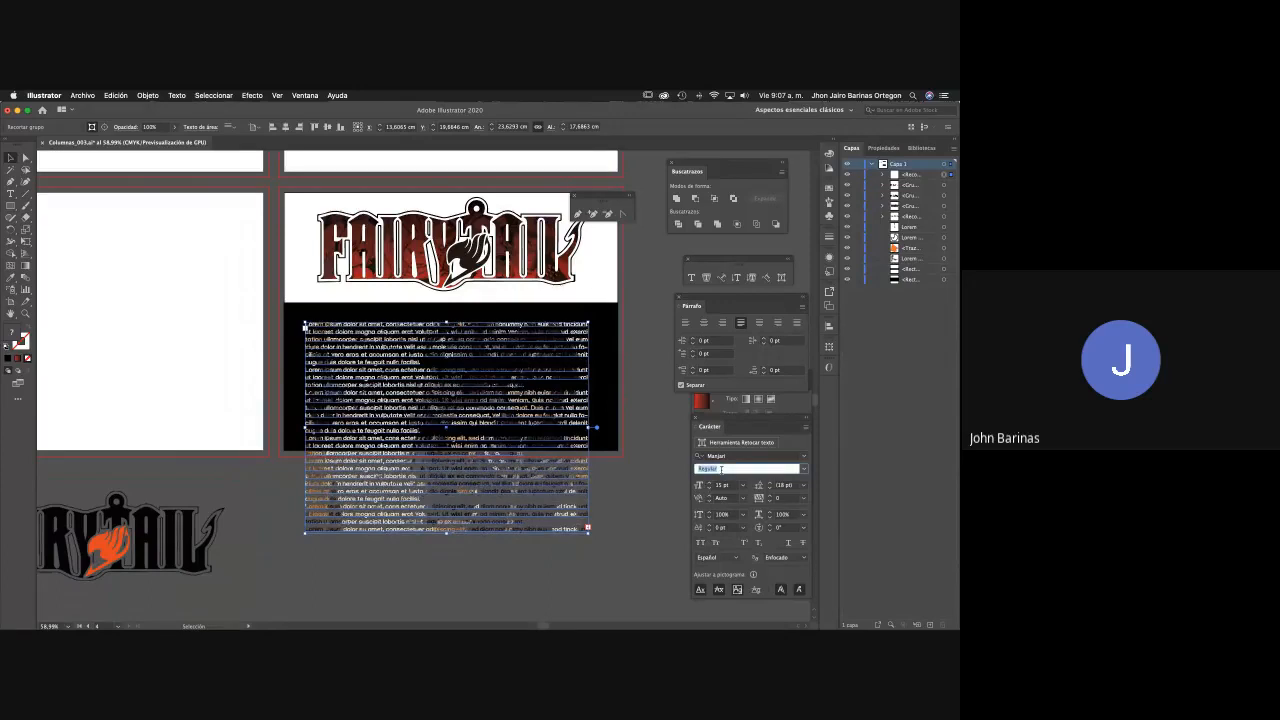
{"action": "left_click", "coordinate": [805, 470]}
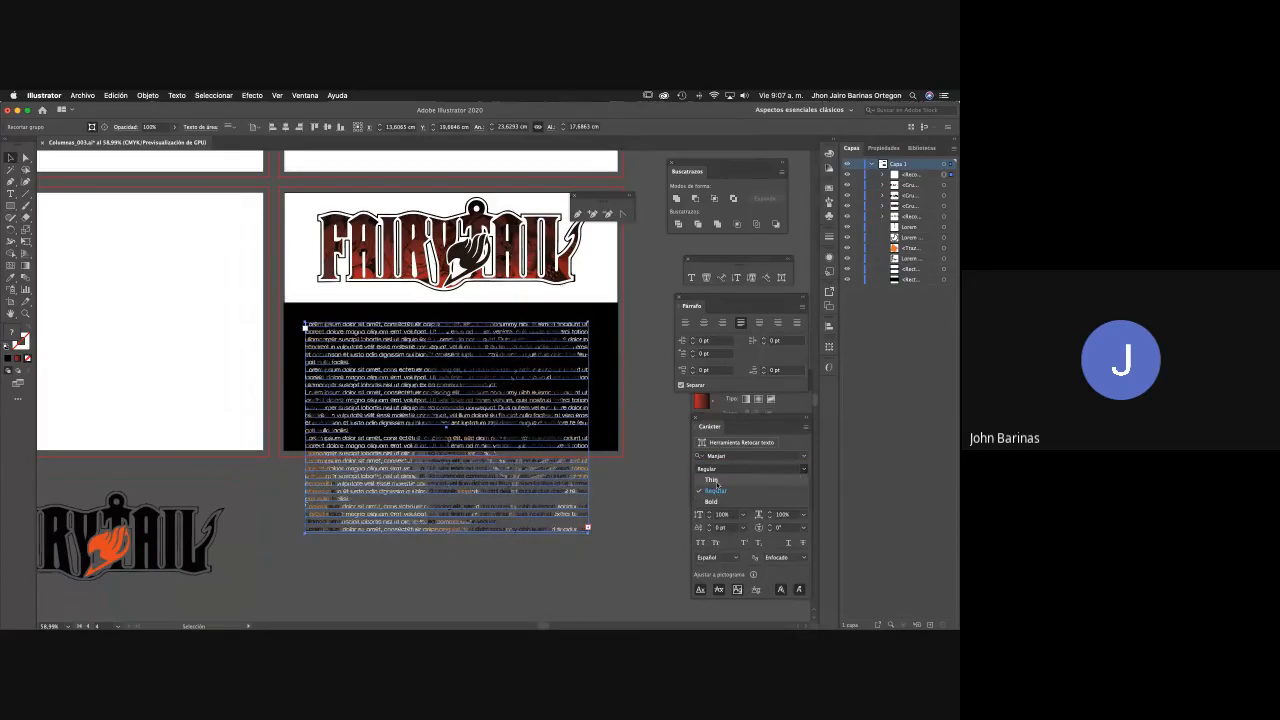
{"action": "left_click", "coordinate": [718, 481]}
{"action": "left_click", "coordinate": [664, 440]}
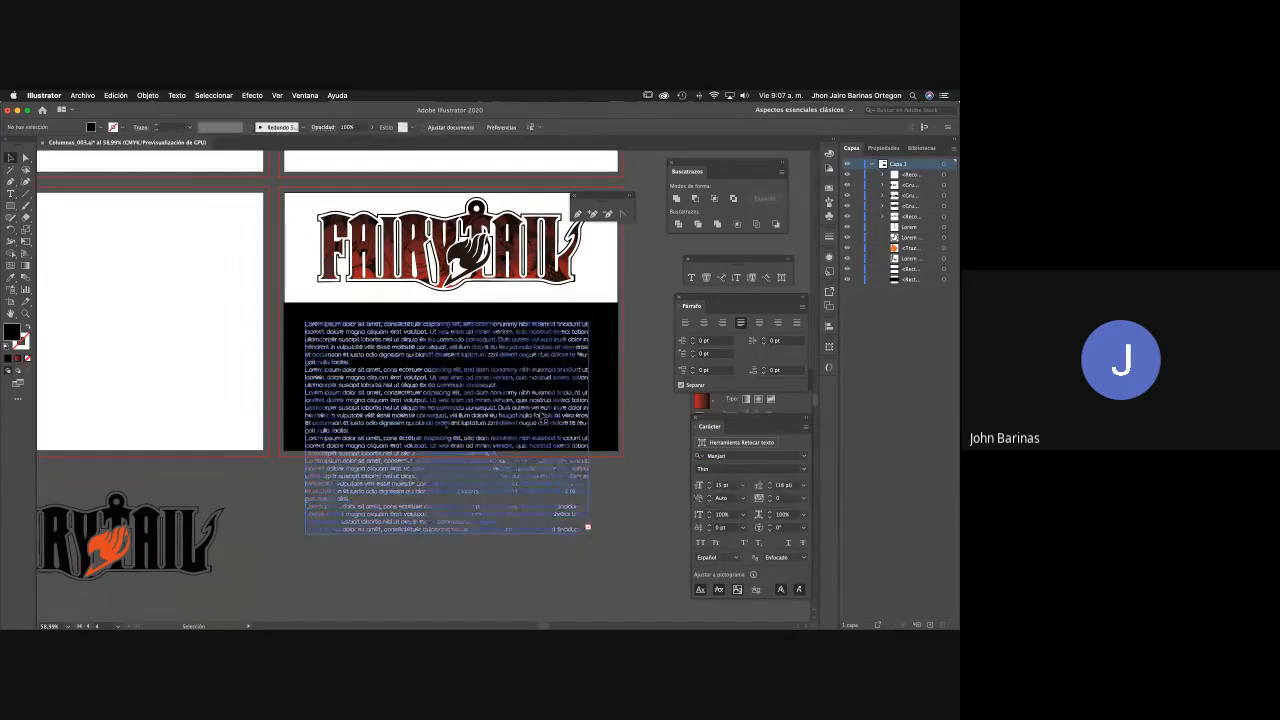
Recolor the black background rectangle with the red sampled from the small FAIRY TAIL logo below the artboards, and deselect it.
{"action": "key", "text": "z"}
{"action": "left_click_drag", "start_coordinate": [310, 320], "coordinate": [308, 364]}
{"action": "mouse_move", "coordinate": [458, 361]}
{"action": "left_mouse_down"}
{"action": "mouse_move", "coordinate": [478, 361]}
{"action": "mouse_move", "coordinate": [442, 361]}
{"action": "left_mouse_up"}
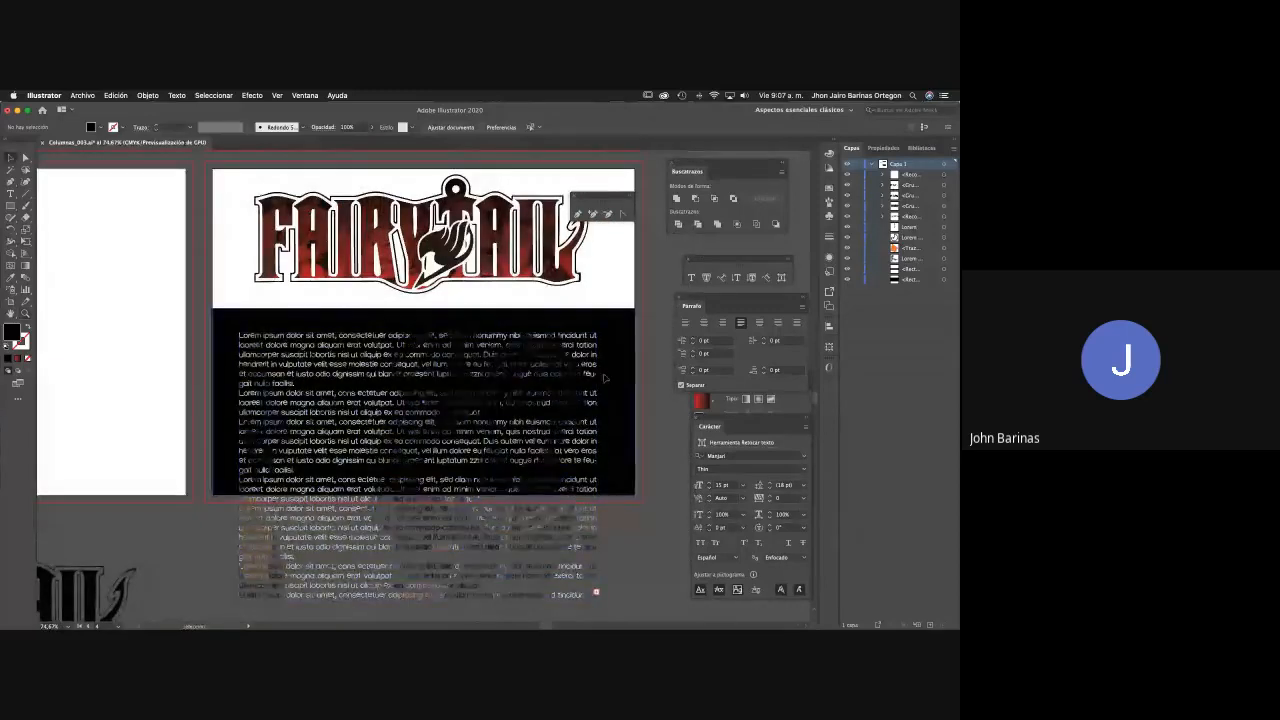
{"action": "left_click", "coordinate": [442, 364]}
{"action": "scroll", "coordinate": [445, 370], "scroll_direction": "down", "scroll_amount": 3}
{"action": "scroll", "coordinate": [447, 382], "scroll_direction": "up", "scroll_amount": 2}
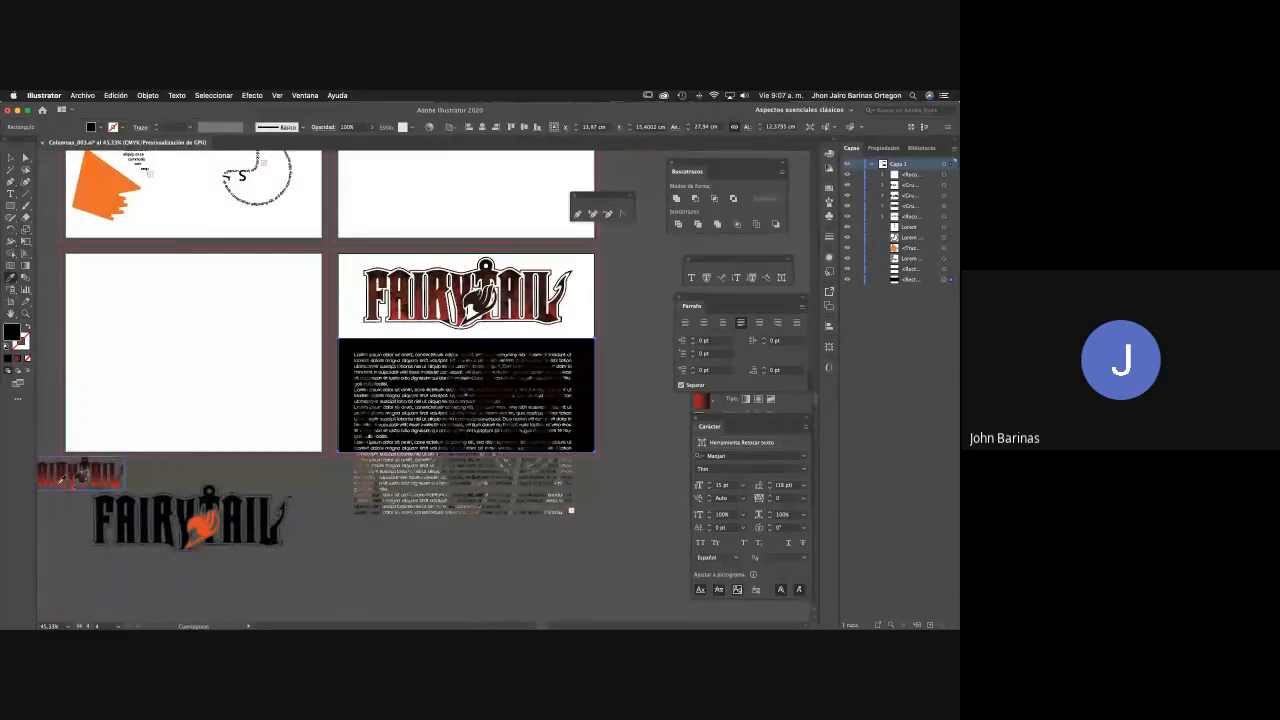
{"action": "left_click", "coordinate": [63, 478]}
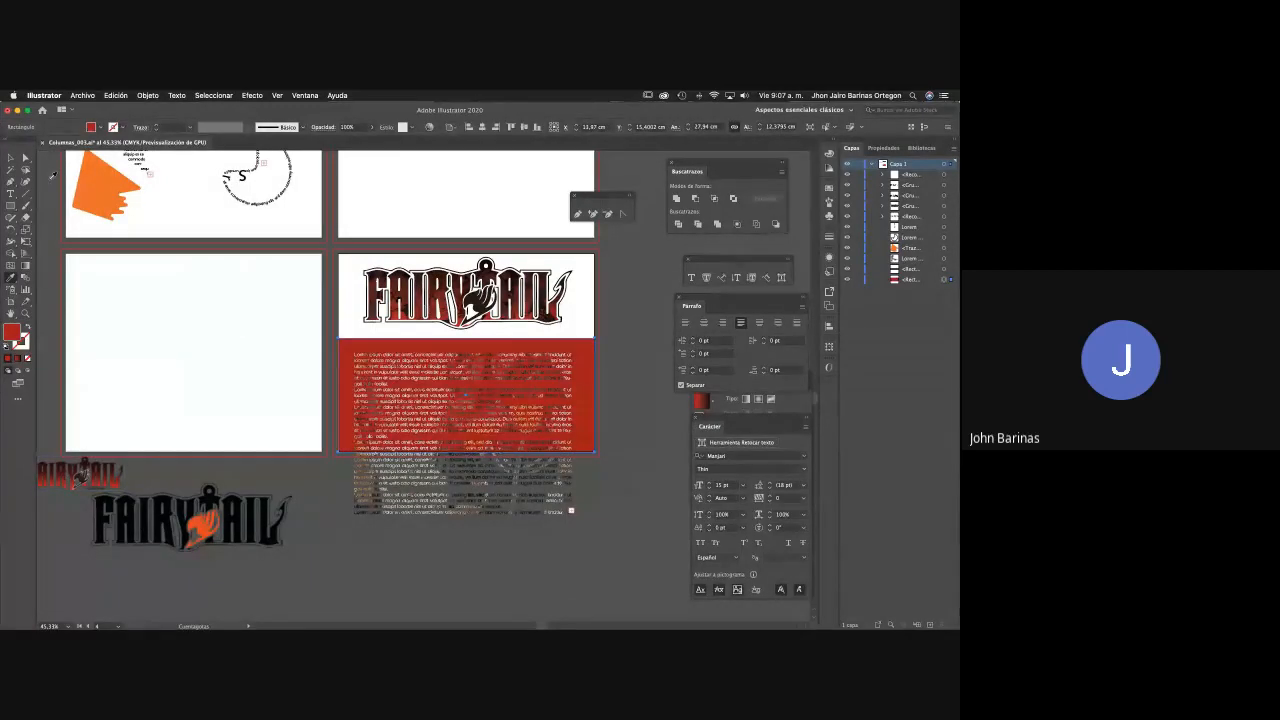
{"action": "left_click", "coordinate": [10, 158]}
{"action": "left_click", "coordinate": [609, 373]}
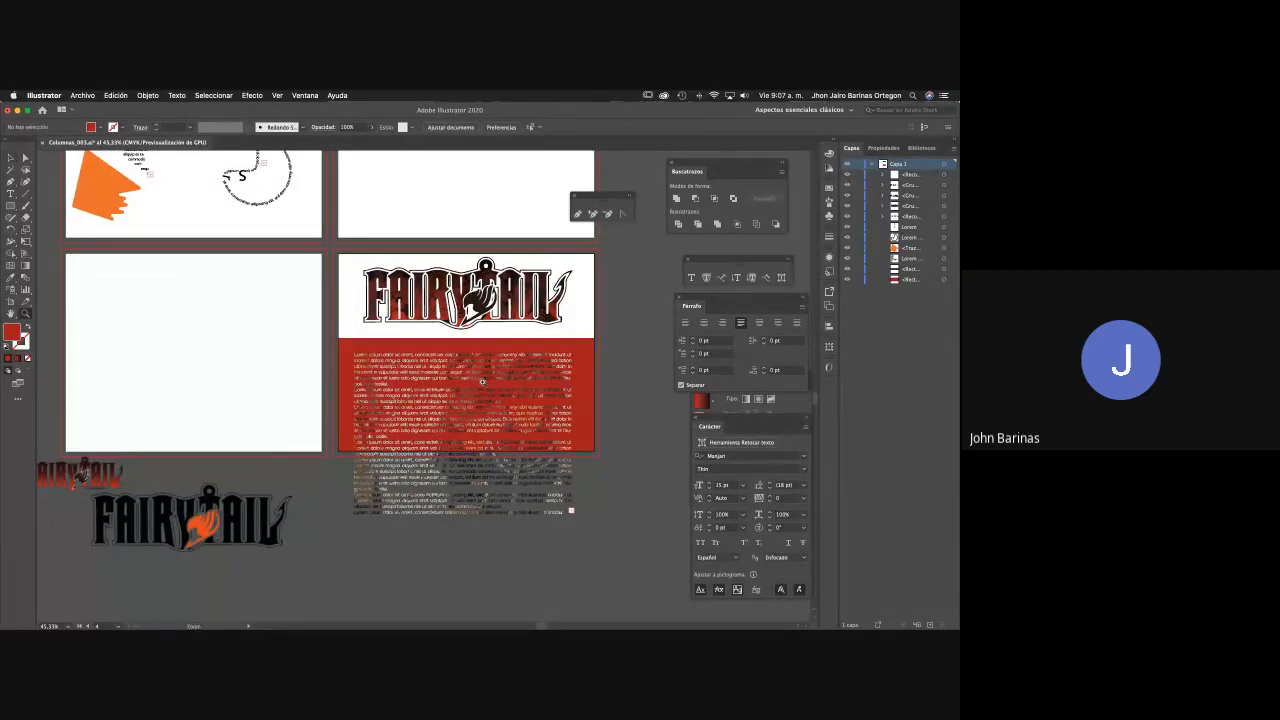
Examine closely how the picture-filled Lorem ipsum letters look against the red background rectangle.
{"action": "scroll", "coordinate": [604, 395], "scroll_direction": "up", "scroll_amount": 2}
{"action": "scroll", "coordinate": [604, 395], "scroll_direction": "up", "scroll_amount": 4}
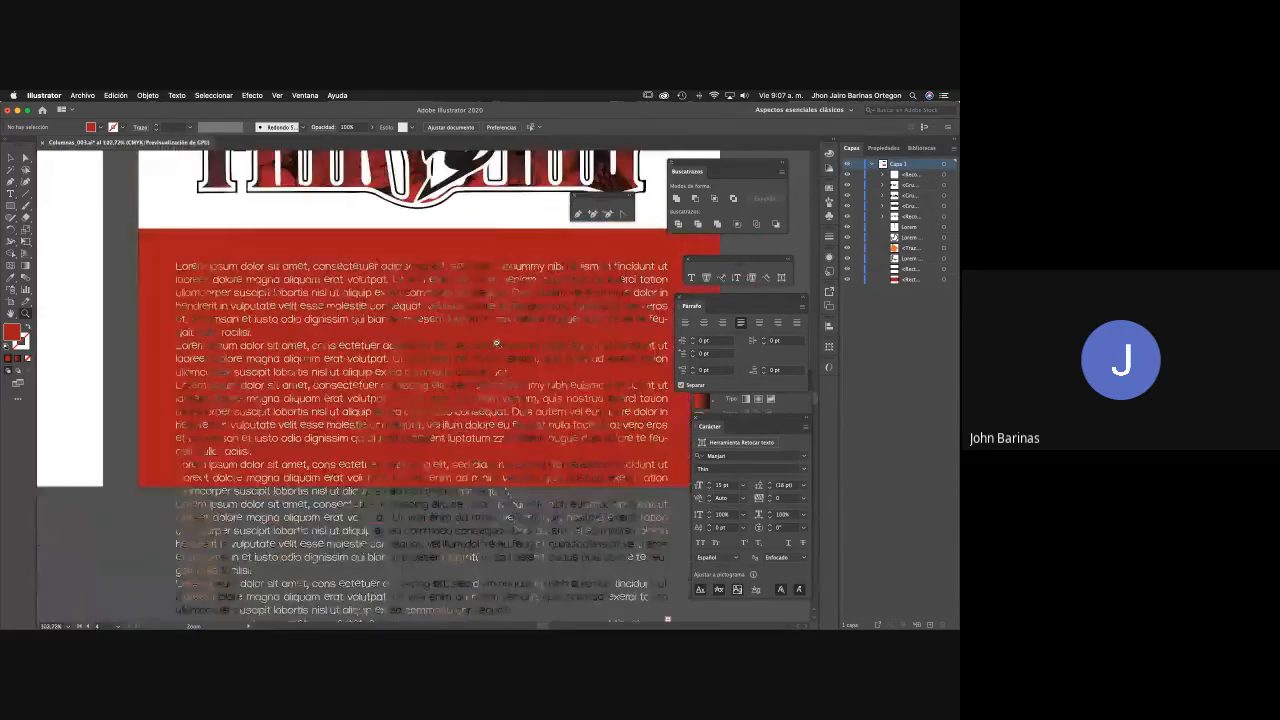
{"action": "scroll", "coordinate": [431, 347], "scroll_direction": "up", "scroll_amount": 6}
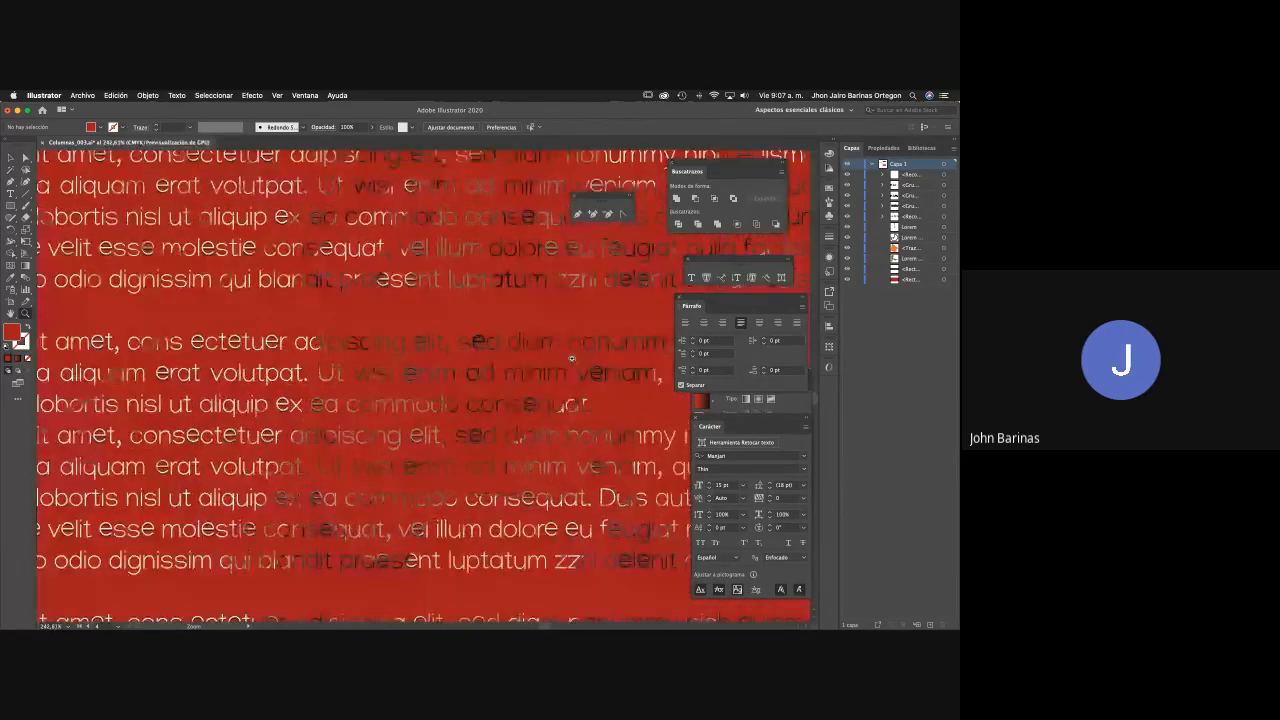
{"action": "scroll", "coordinate": [505, 340], "scroll_direction": "up", "scroll_amount": 3}
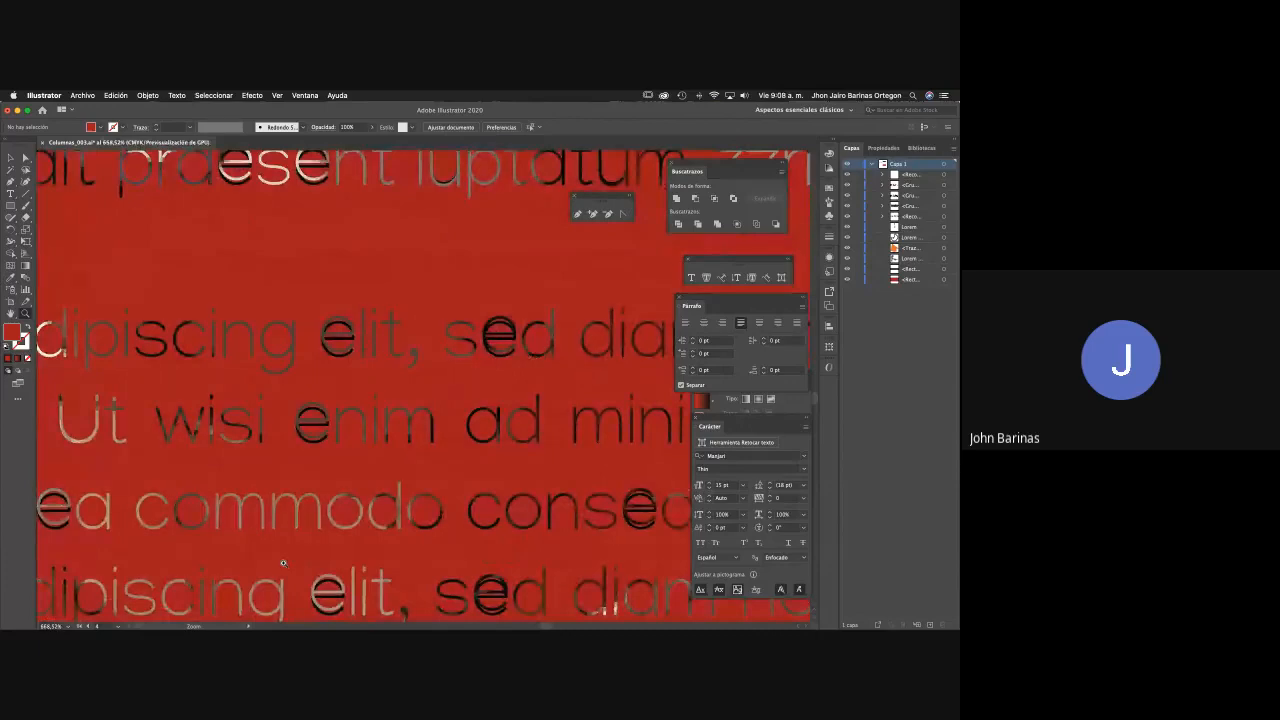
{"action": "scroll", "coordinate": [314, 438], "scroll_direction": "up", "scroll_amount": 4}
{"action": "scroll", "coordinate": [300, 432], "scroll_direction": "up", "scroll_amount": 2}
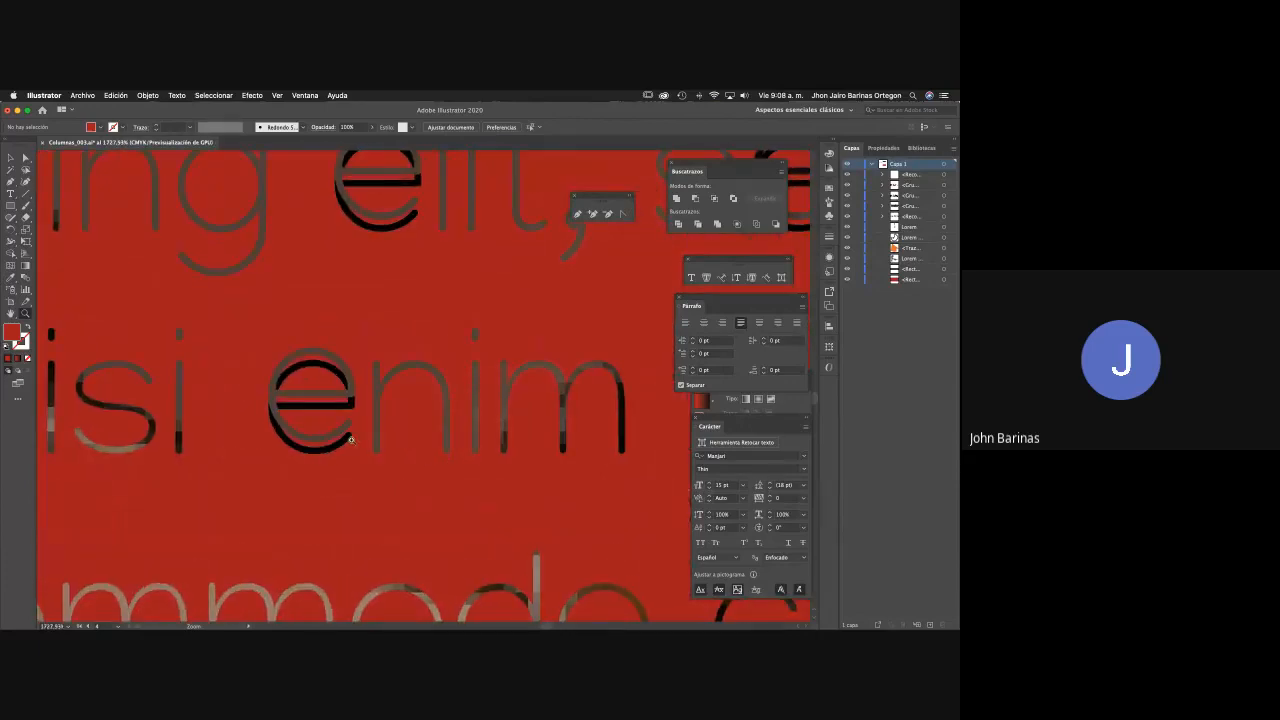
{"action": "scroll", "coordinate": [352, 441], "scroll_direction": "down", "scroll_amount": 5}
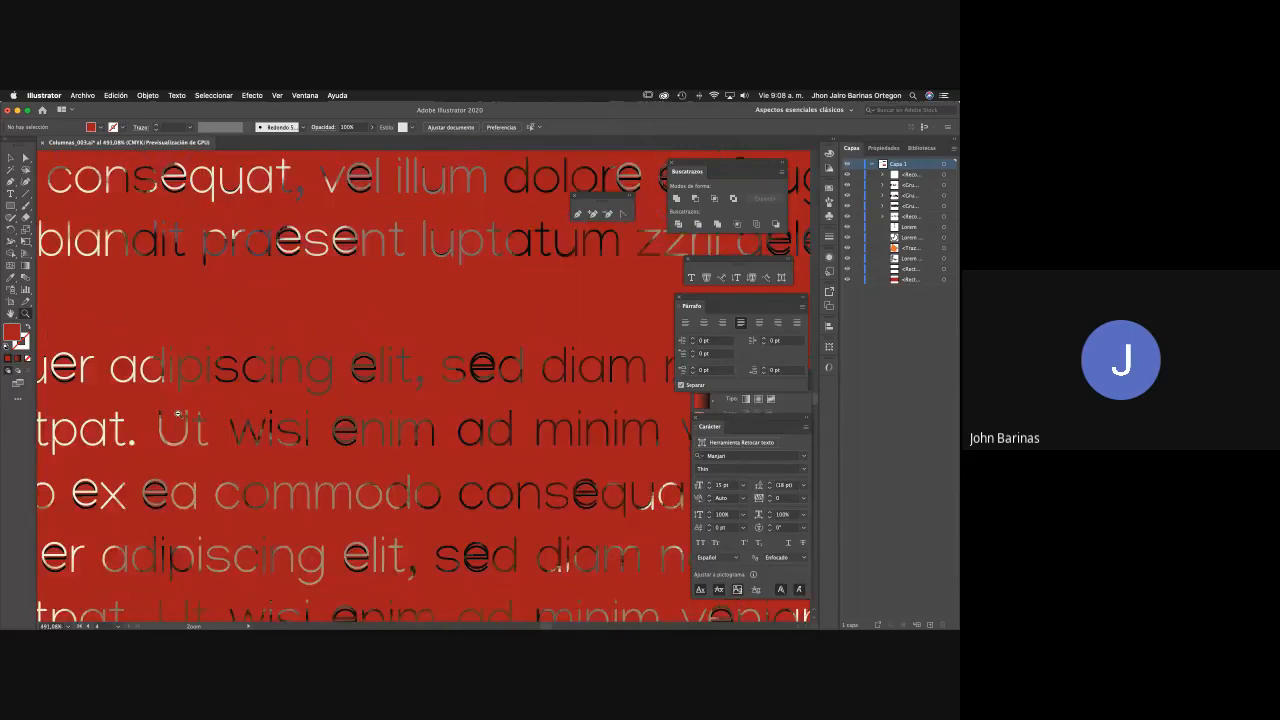
{"action": "scroll", "coordinate": [432, 472], "scroll_direction": "down", "scroll_amount": 3}
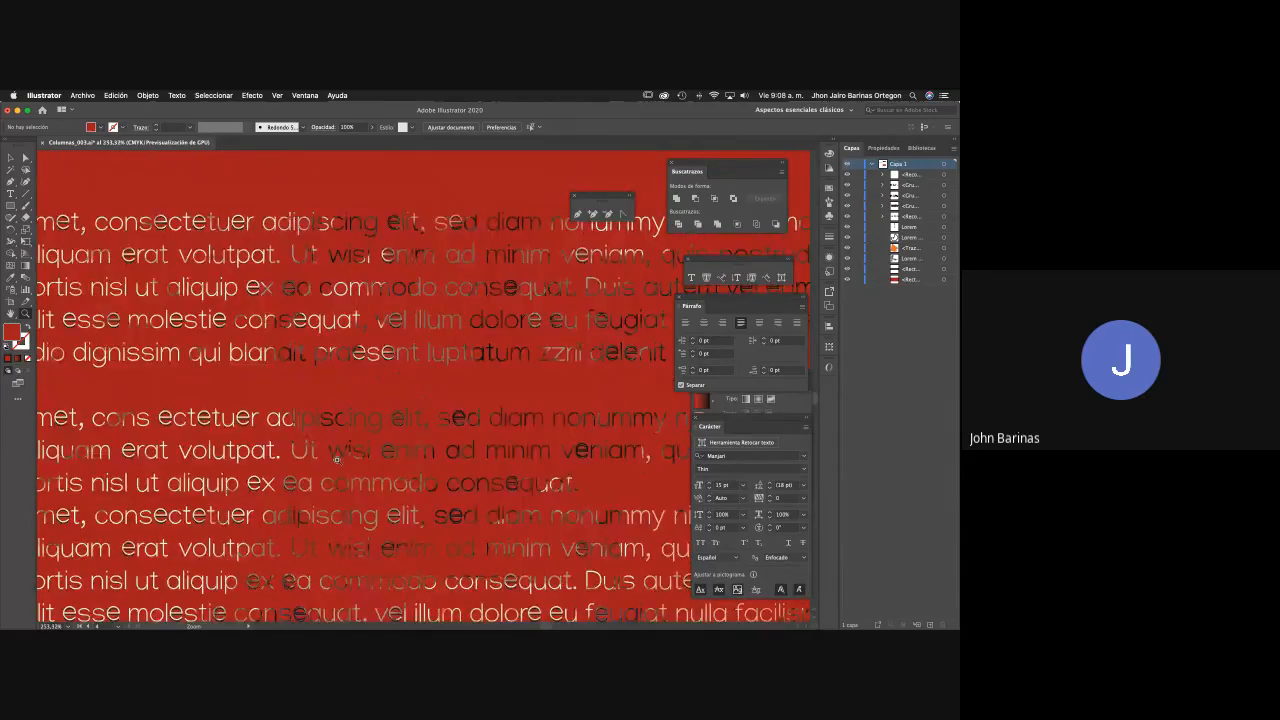
{"action": "scroll", "coordinate": [340, 460], "scroll_direction": "down", "scroll_amount": 3}
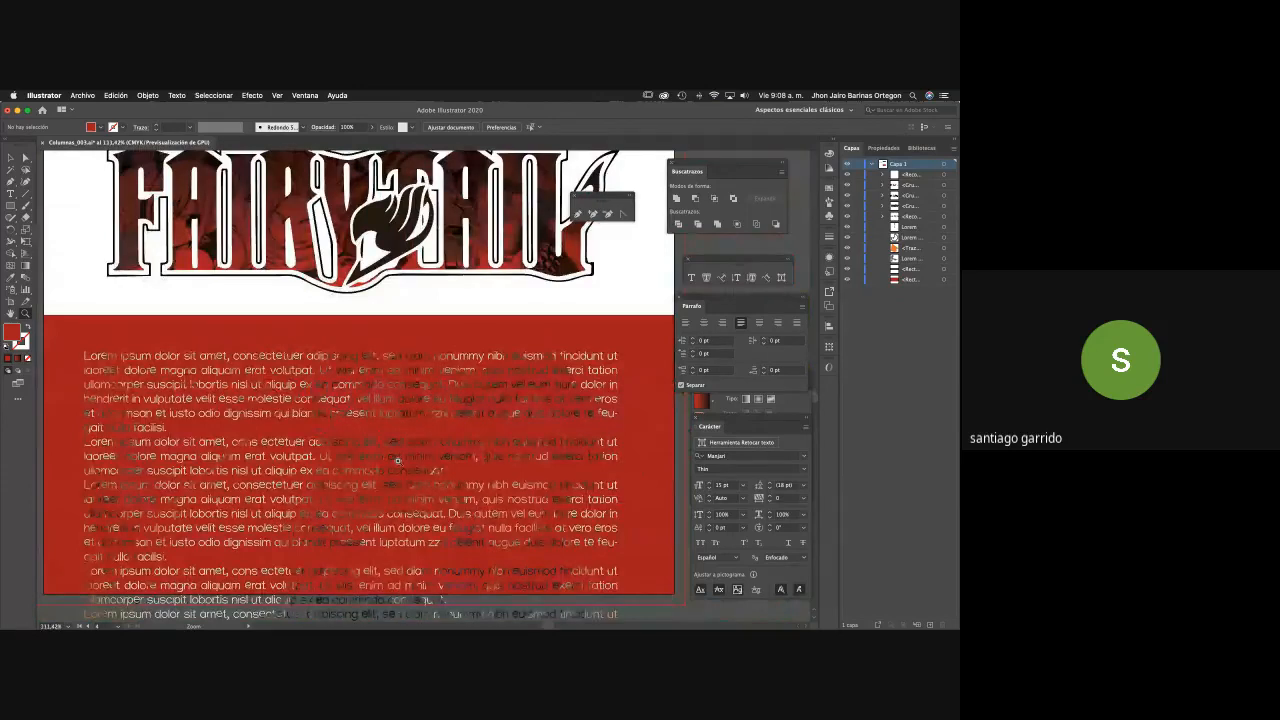
{"action": "scroll", "coordinate": [397, 460], "scroll_direction": "down", "scroll_amount": 2}
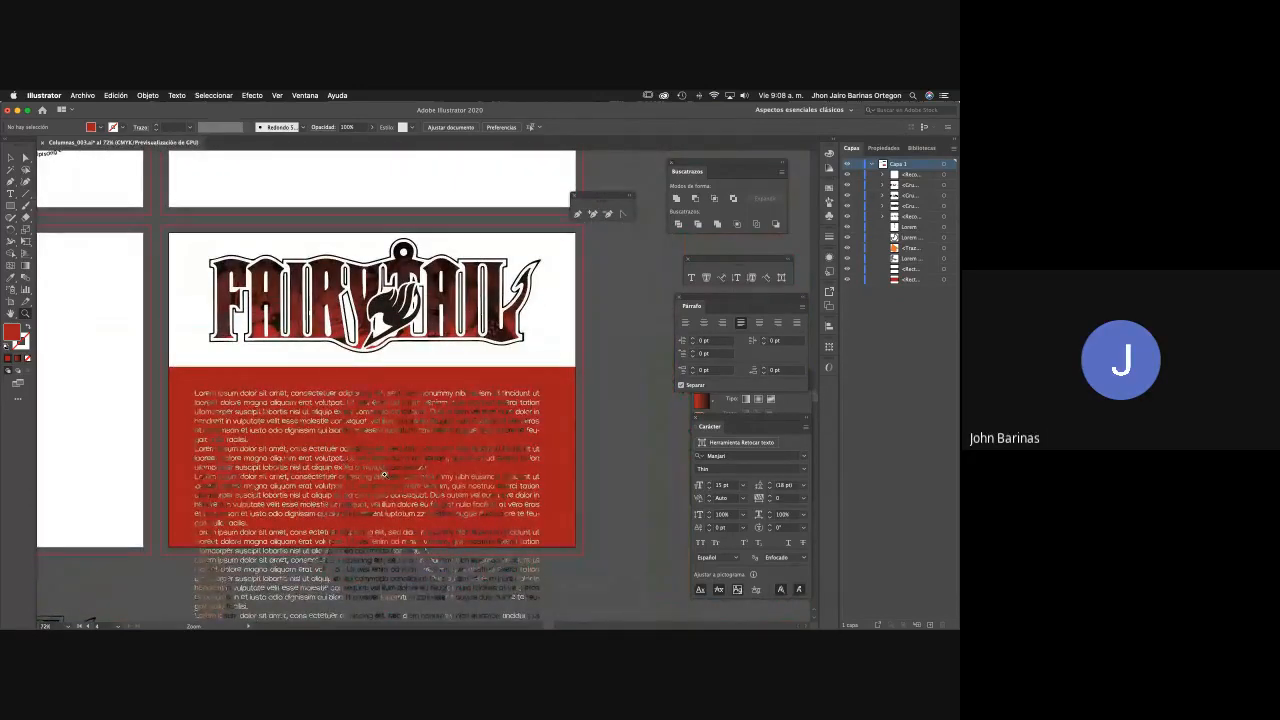
Move the clipped Lorem ipsum paragraph off the red rectangle onto the neighbouring empty white artboard and deselect it.
{"action": "key", "text": "v"}
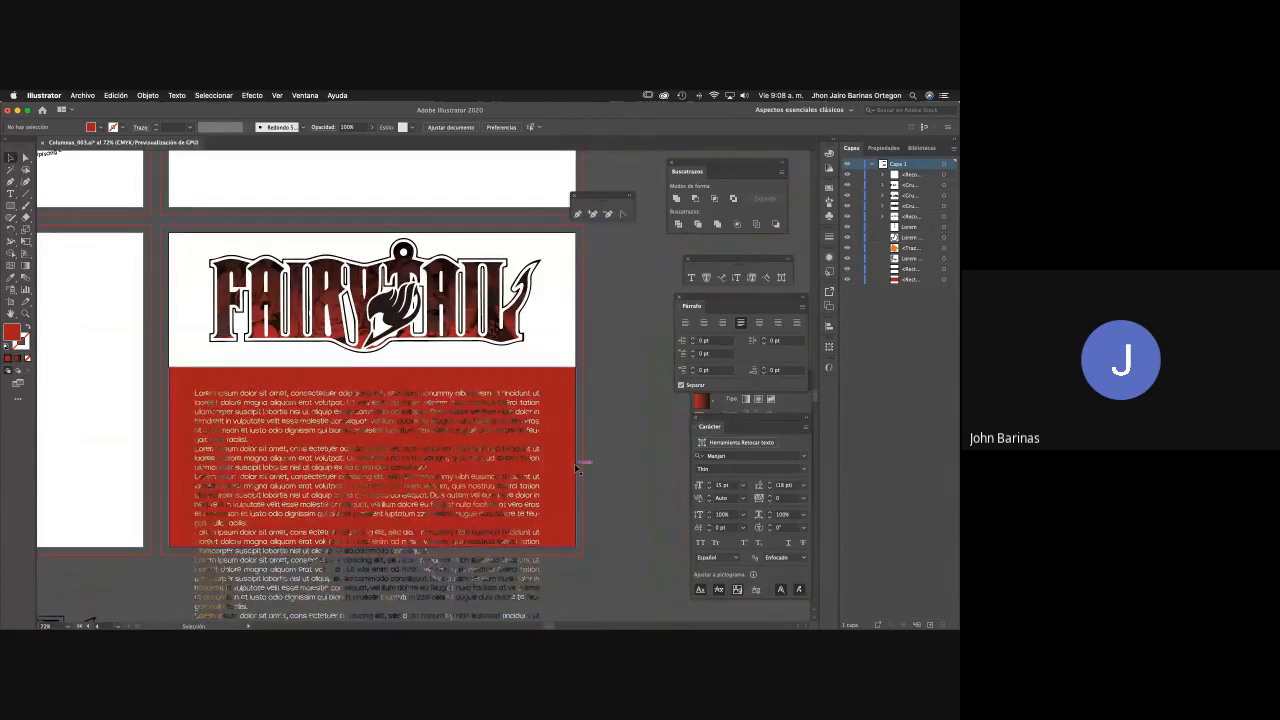
{"action": "key", "text": "z"}
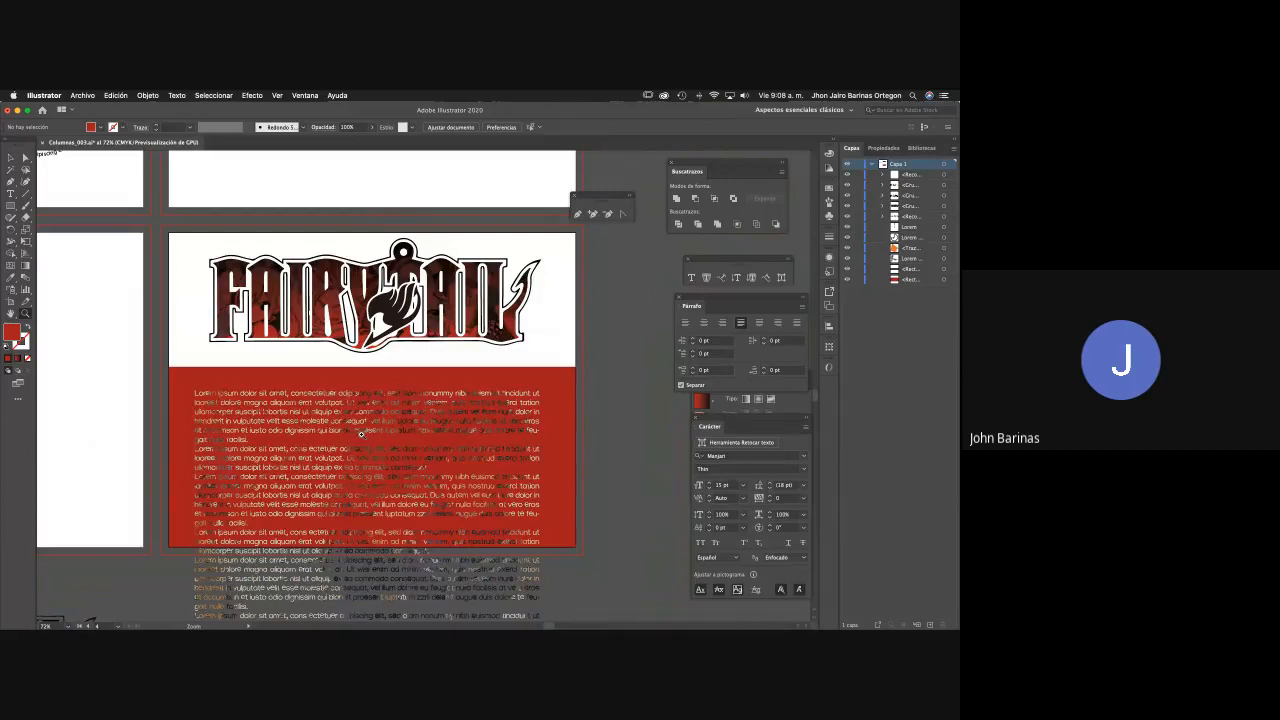
{"action": "left_click_drag", "start_coordinate": [361, 434], "coordinate": [391, 437]}
{"action": "left_click_drag", "start_coordinate": [500, 442], "coordinate": [392, 388]}
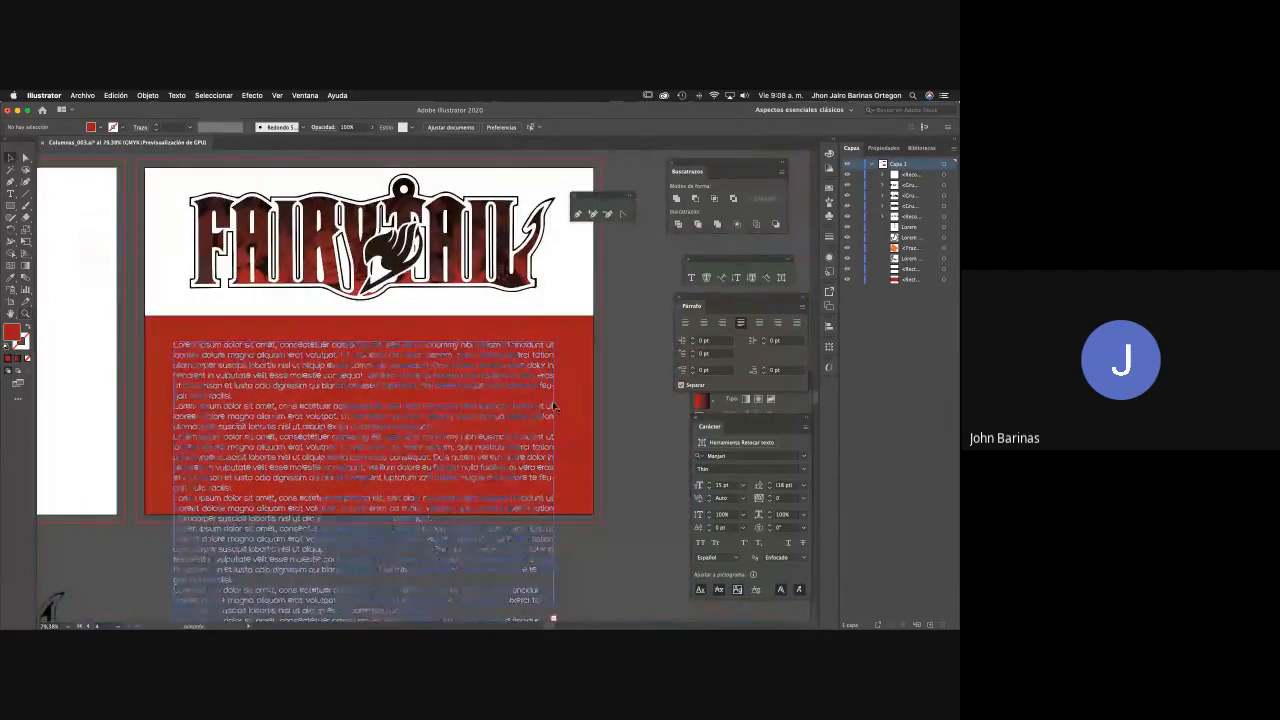
{"action": "left_click_drag", "start_coordinate": [610, 432], "coordinate": [495, 408]}
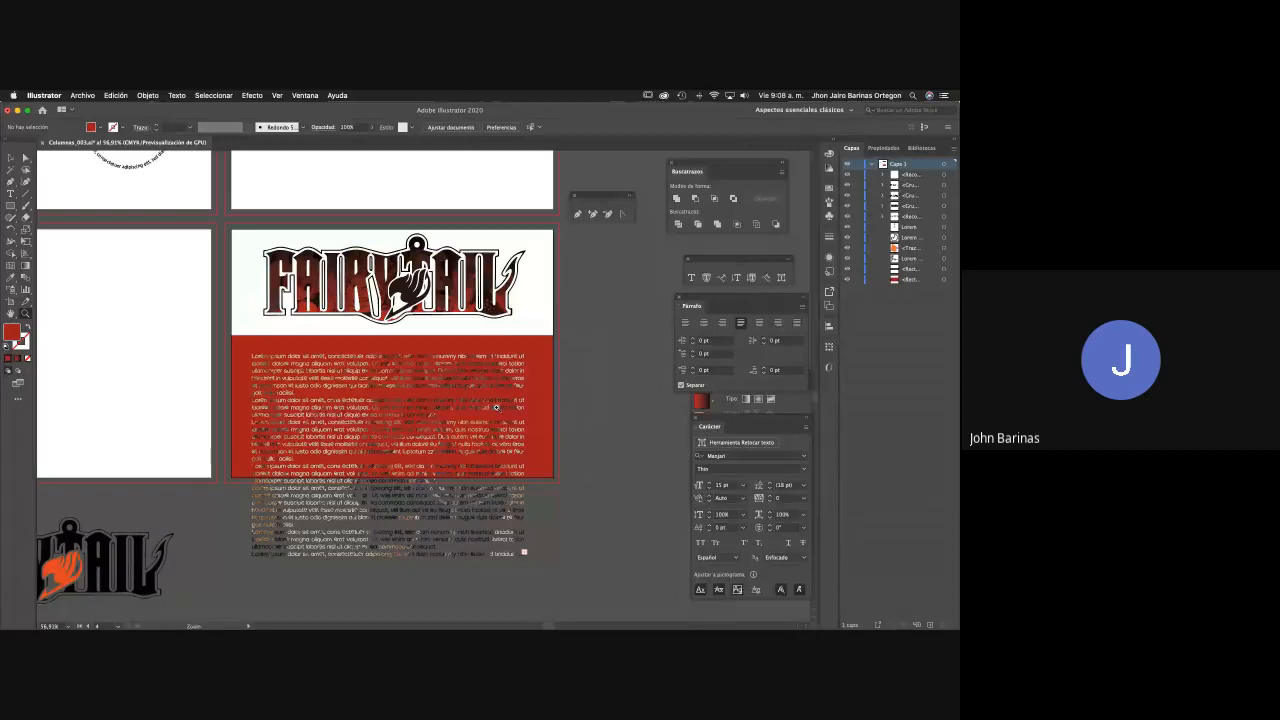
{"action": "key", "text": "v"}
{"action": "left_click_drag", "start_coordinate": [398, 432], "coordinate": [276, 332]}
{"action": "left_click", "coordinate": [355, 333]}
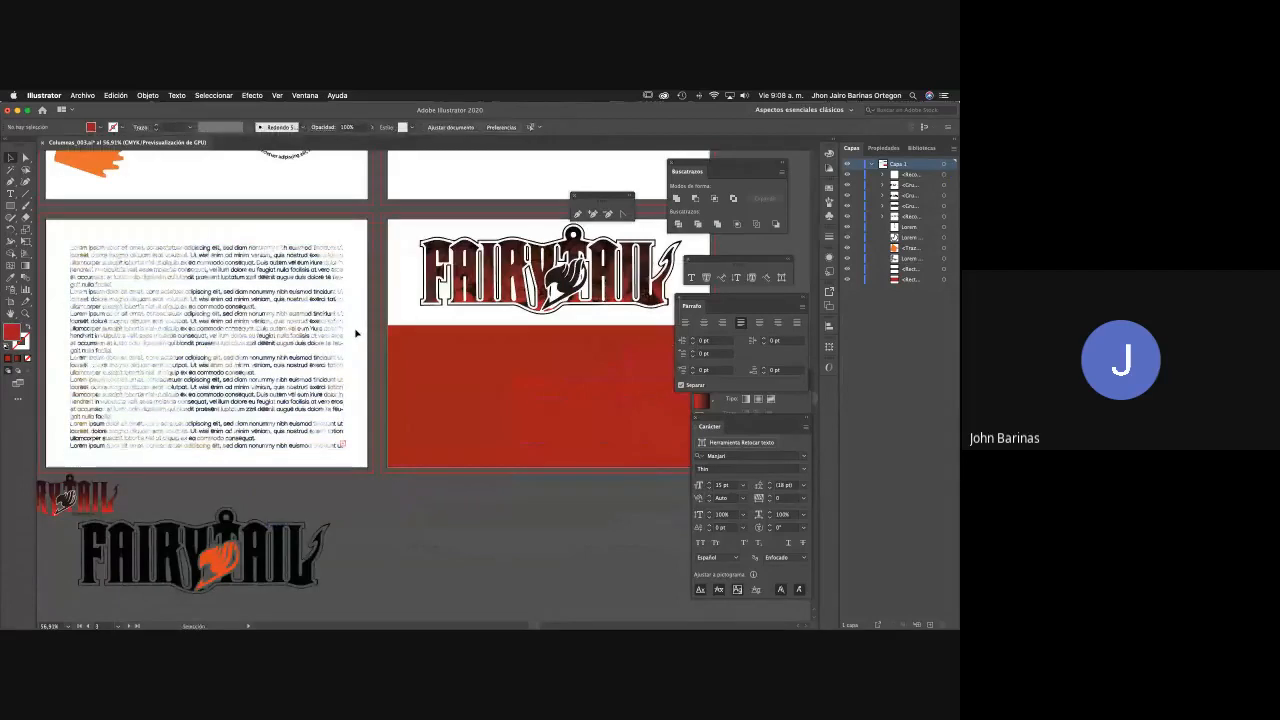
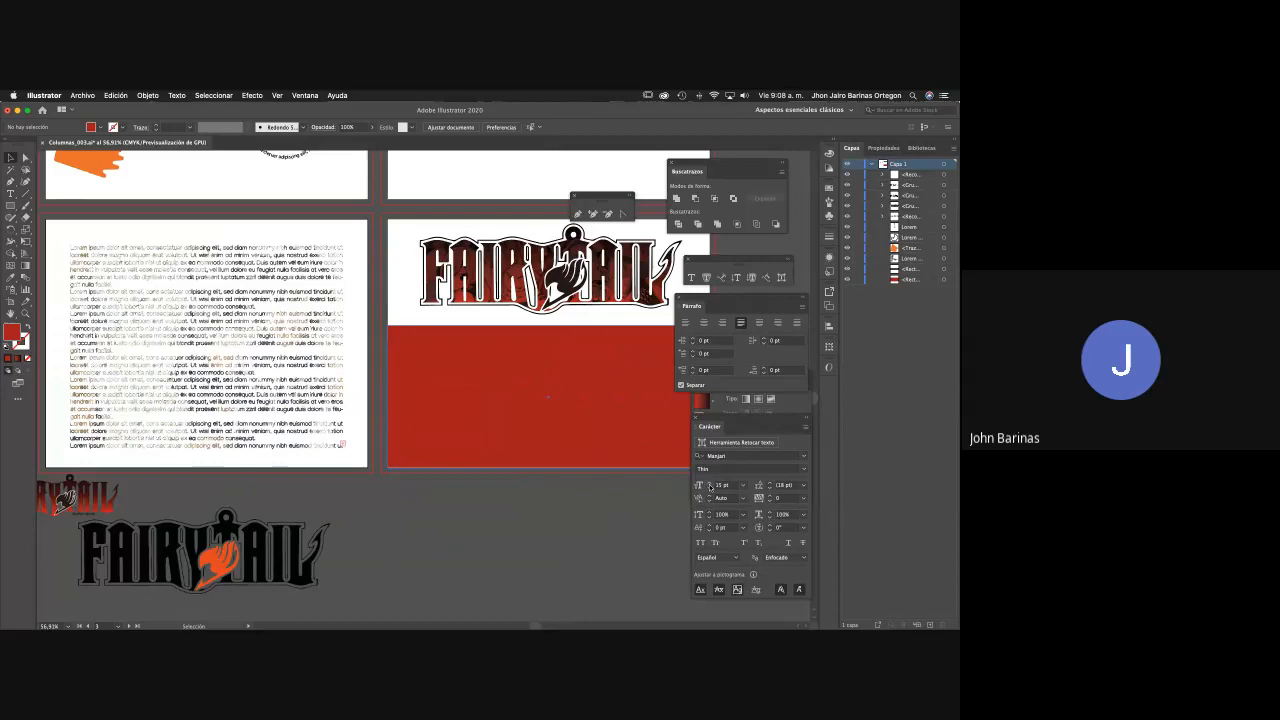
Increase the clipped Lorem ipsum paragraph's font size to 38 pt.
{"action": "left_click", "coordinate": [82, 440]}
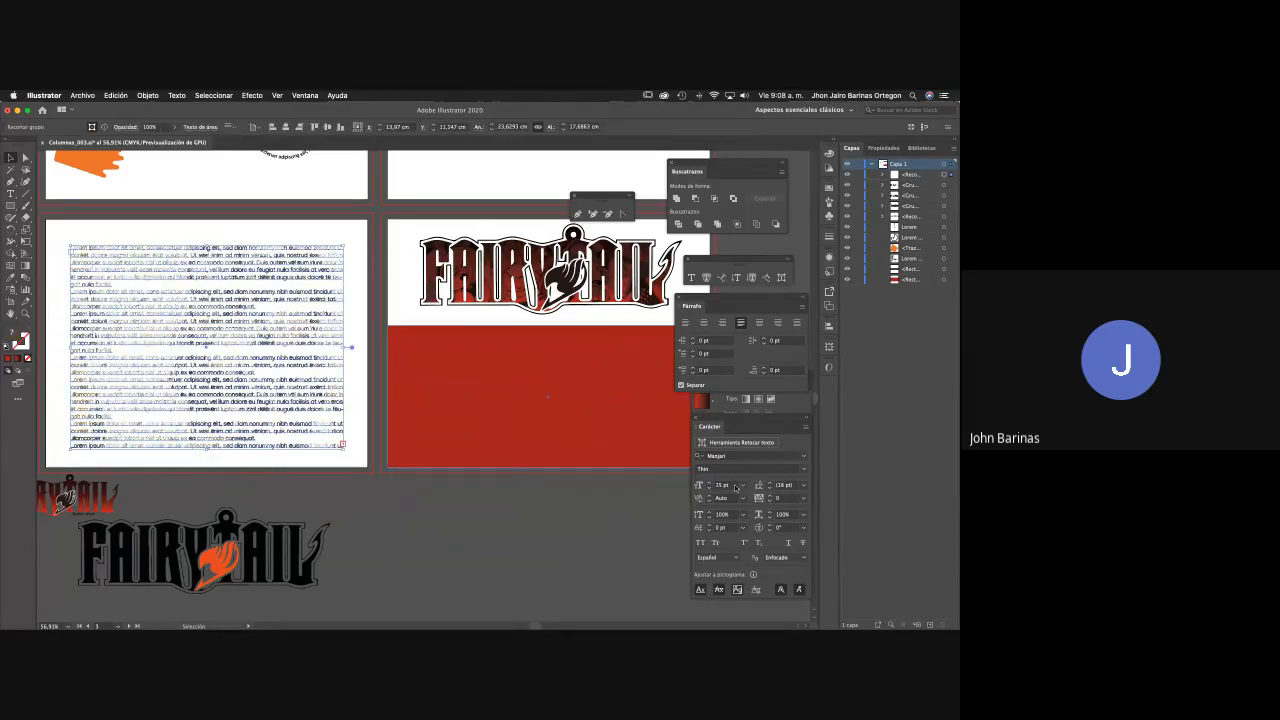
{"action": "left_click", "coordinate": [708, 483]}
{"action": "left_click", "coordinate": [708, 483]}
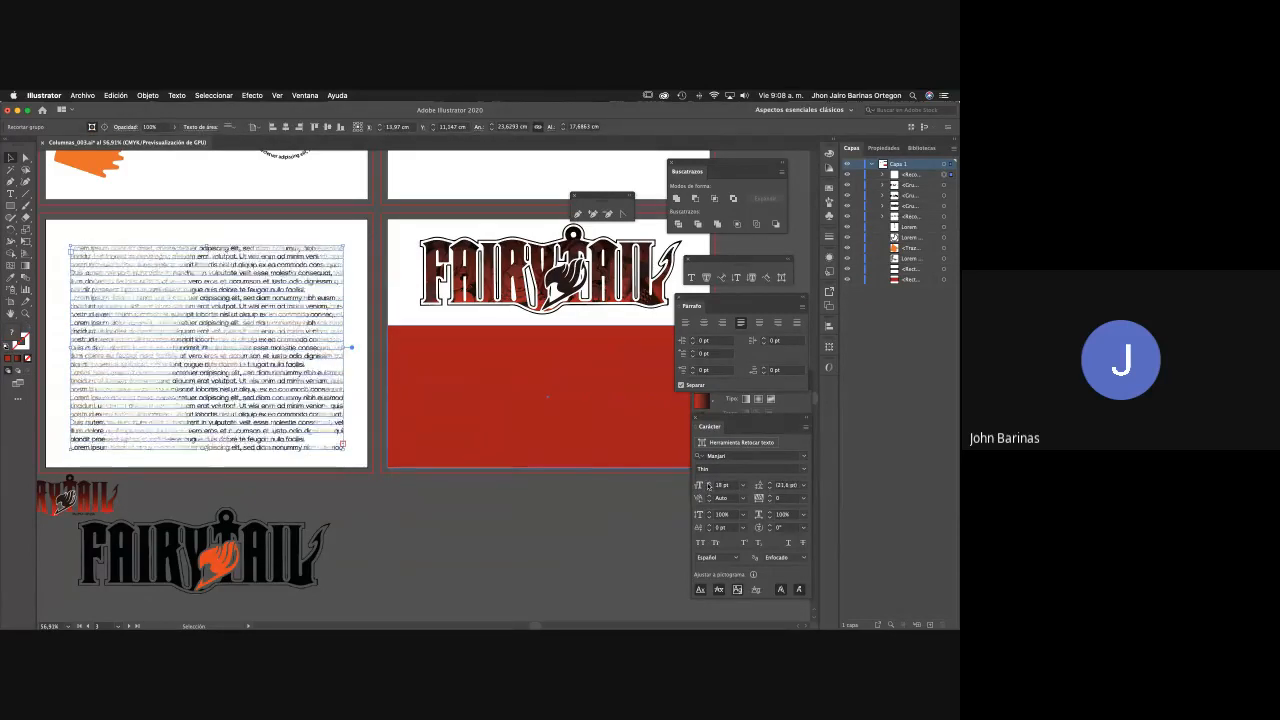
{"action": "left_click", "coordinate": [708, 483]}
{"action": "left_click", "coordinate": [708, 483]}
{"action": "left_click", "coordinate": [708, 483]}
{"action": "left_click", "coordinate": [708, 483]}
{"action": "left_click", "coordinate": [708, 483]}
{"action": "left_click", "coordinate": [708, 483]}
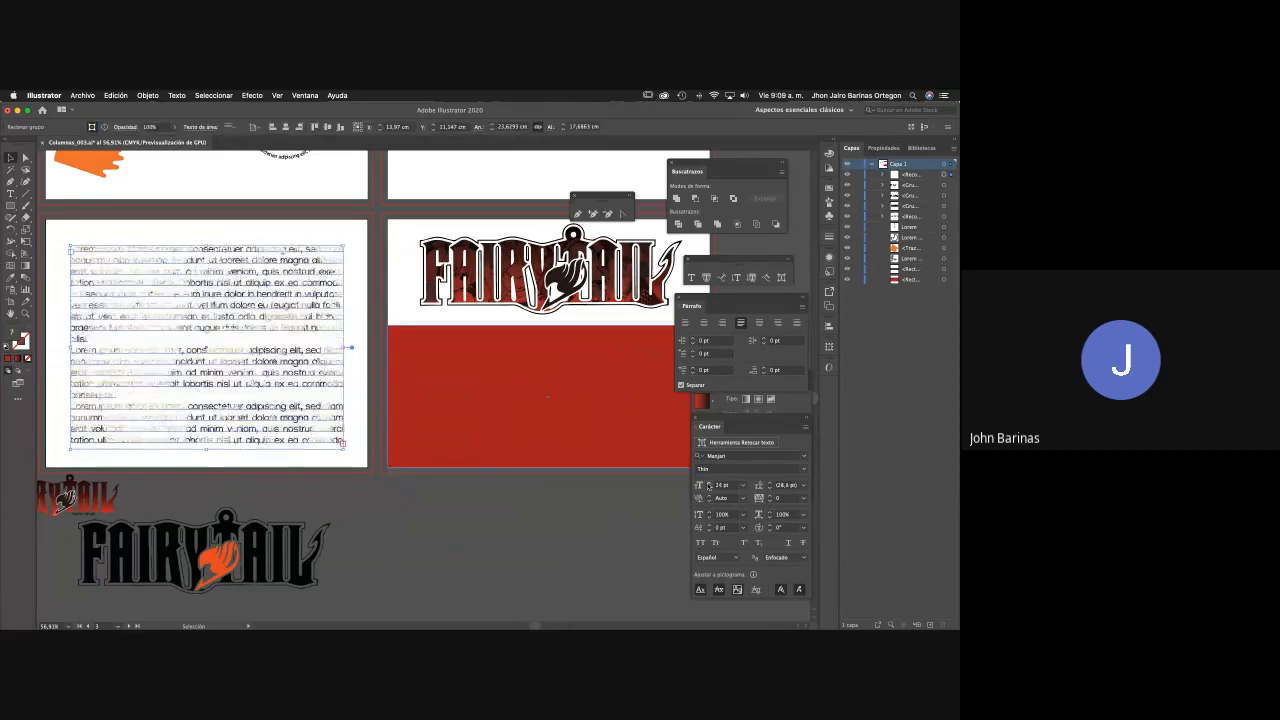
{"action": "left_click", "coordinate": [708, 483]}
{"action": "left_click", "coordinate": [708, 483]}
{"action": "left_click", "coordinate": [708, 483]}
{"action": "left_click", "coordinate": [708, 483]}
{"action": "left_click", "coordinate": [708, 483]}
{"action": "left_click", "coordinate": [708, 483]}
{"action": "left_click", "coordinate": [708, 483]}
{"action": "left_click", "coordinate": [708, 483]}
{"action": "left_click", "coordinate": [708, 483]}
{"action": "left_click", "coordinate": [708, 483]}
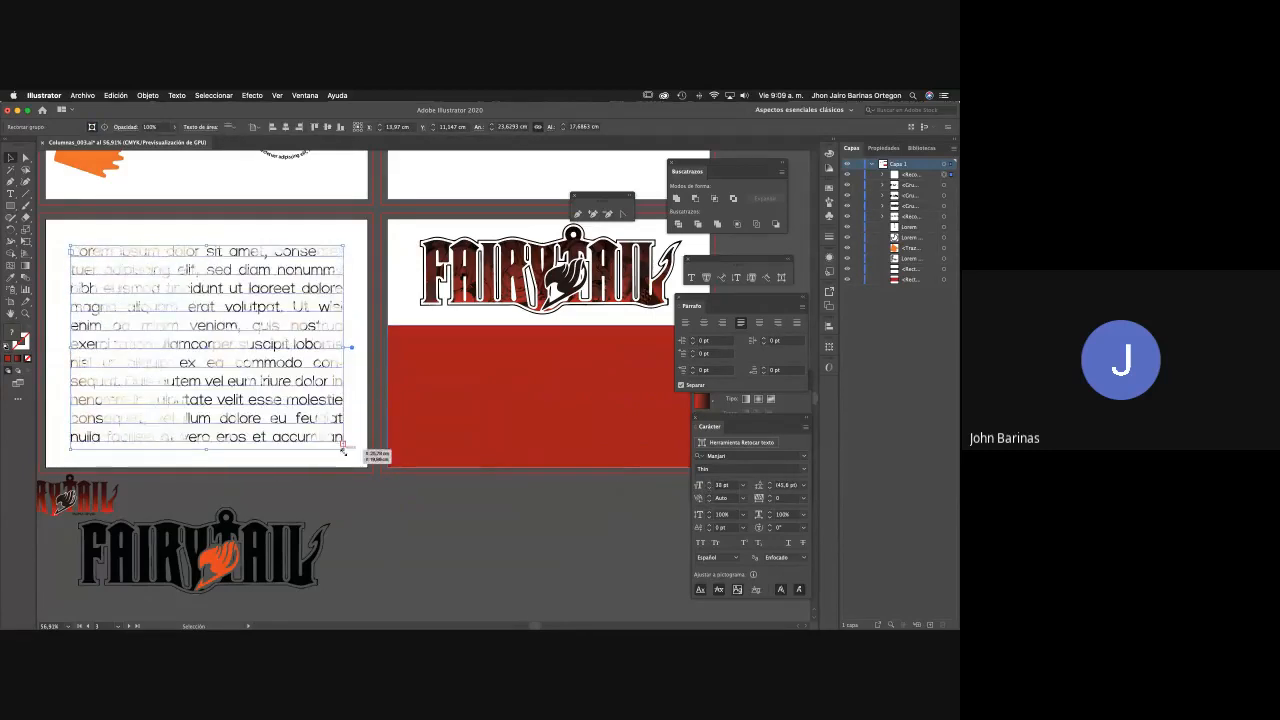
Try scaling the clipped paragraph down to about 12 by 9 cm, and undo the scaling.
{"action": "left_click_drag", "start_coordinate": [343, 450], "coordinate": [211, 351]}
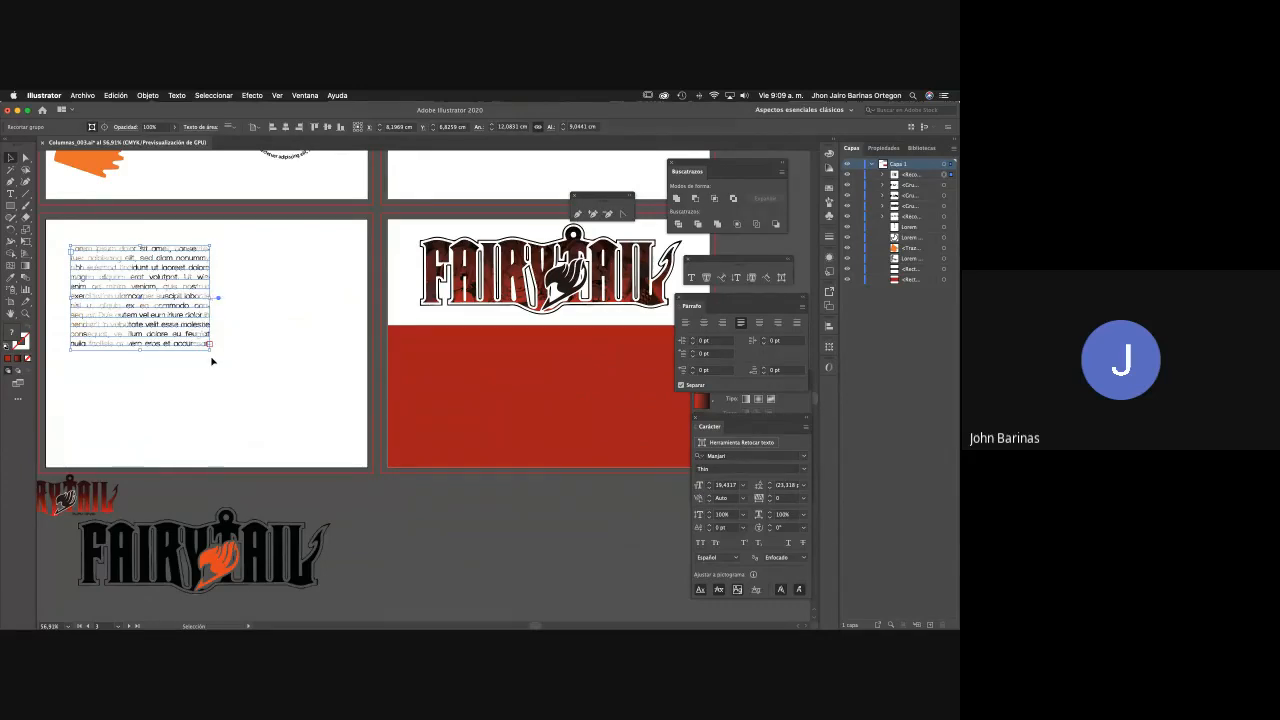
{"action": "key", "text": "super+z"}
{"action": "scroll", "coordinate": [392, 392], "scroll_direction": "left", "scroll_amount": 5}
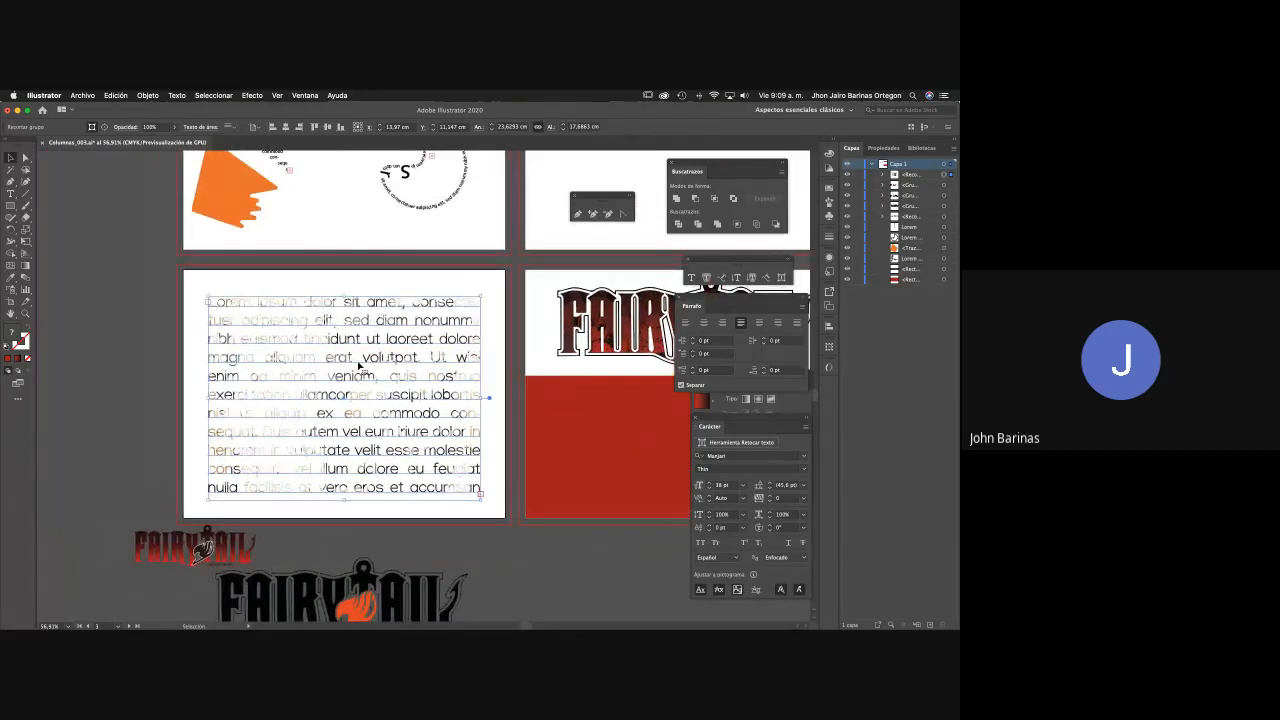
Inspect the picture fill inside the enlarged letters across the lines of the clipped paragraph.
{"action": "left_click", "coordinate": [28, 314]}
{"action": "left_click_drag", "start_coordinate": [314, 370], "coordinate": [561, 411]}
{"action": "key", "text": "space"}
{"action": "left_click_drag", "start_coordinate": [383, 327], "coordinate": [637, 360]}
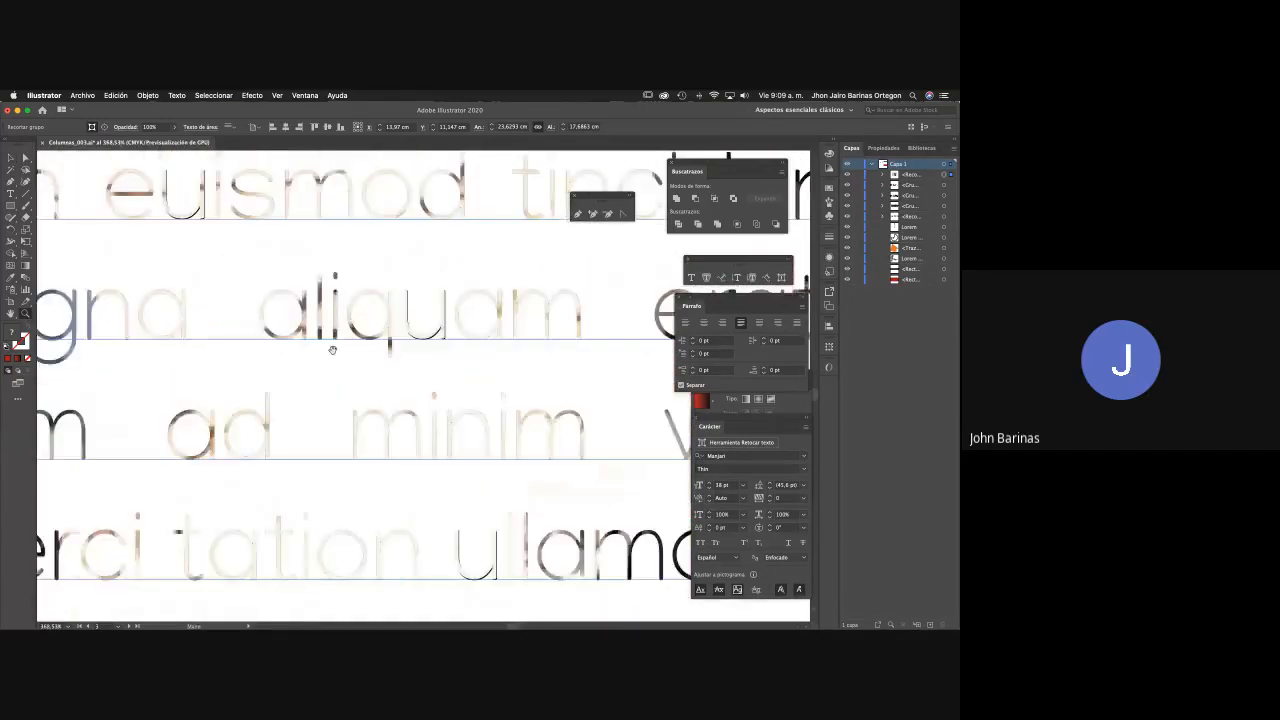
{"action": "left_click_drag", "start_coordinate": [139, 352], "coordinate": [397, 363]}
{"action": "left_click_drag", "start_coordinate": [305, 364], "coordinate": [414, 388]}
{"action": "left_click_drag", "start_coordinate": [500, 294], "coordinate": [223, 439]}
{"action": "left_click_drag", "start_coordinate": [458, 308], "coordinate": [440, 314]}
{"action": "left_click_drag", "start_coordinate": [152, 226], "coordinate": [252, 313]}
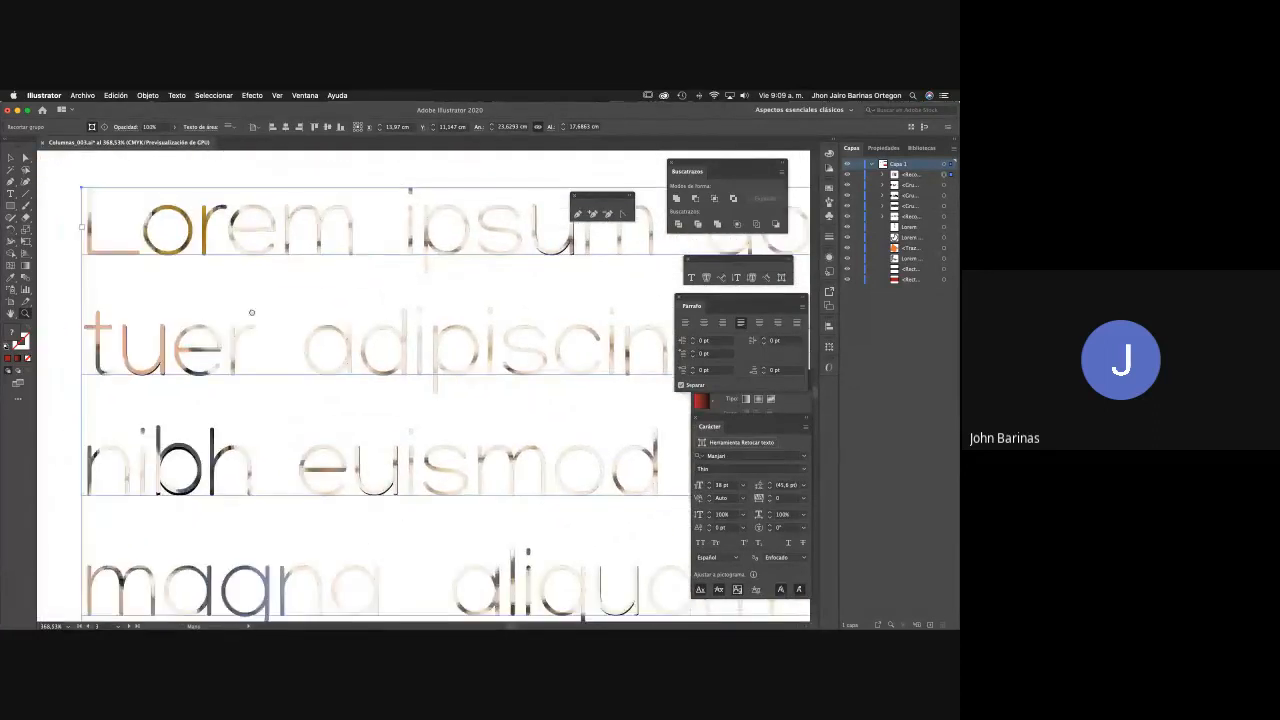
{"action": "left_click_drag", "start_coordinate": [341, 323], "coordinate": [304, 314]}
{"action": "left_click_drag", "start_coordinate": [554, 334], "coordinate": [214, 305]}
{"action": "left_click_drag", "start_coordinate": [483, 314], "coordinate": [308, 304]}
{"action": "left_click_drag", "start_coordinate": [649, 338], "coordinate": [378, 324]}
{"action": "left_click_drag", "start_coordinate": [526, 331], "coordinate": [350, 338]}
{"action": "left_click_drag", "start_coordinate": [671, 336], "coordinate": [468, 289]}
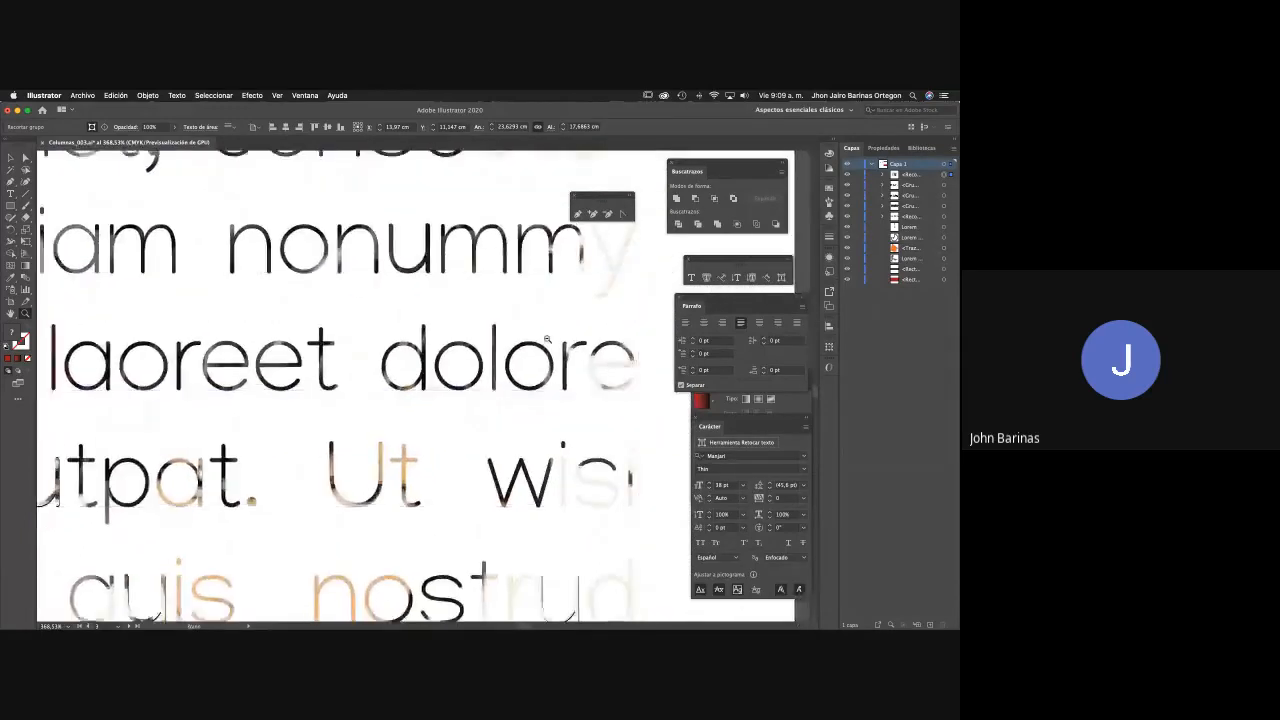
{"action": "left_click_drag", "start_coordinate": [547, 339], "coordinate": [540, 281]}
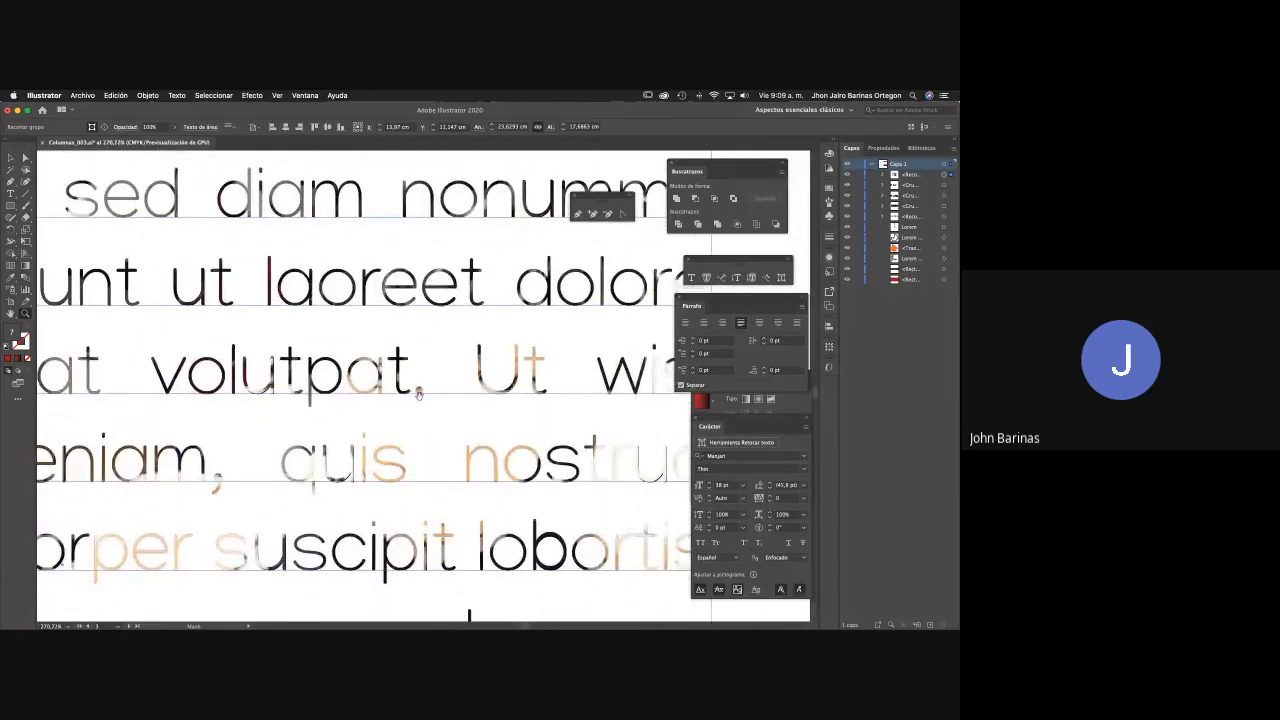
{"action": "left_click_drag", "start_coordinate": [335, 495], "coordinate": [606, 294]}
{"action": "left_click_drag", "start_coordinate": [520, 379], "coordinate": [366, 336]}
{"action": "left_click_drag", "start_coordinate": [422, 412], "coordinate": [368, 406]}
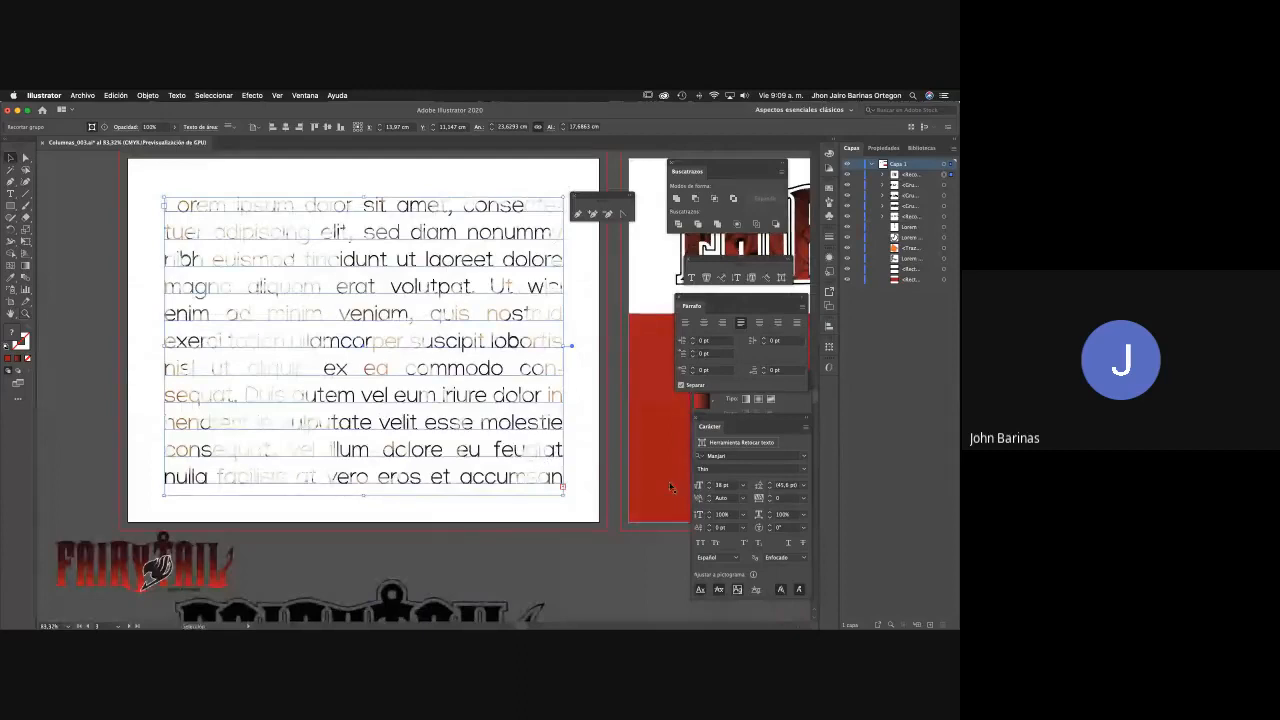
Increase the clipped paragraph's font size to 54 pt and deselect it.
{"action": "left_click", "coordinate": [709, 482]}
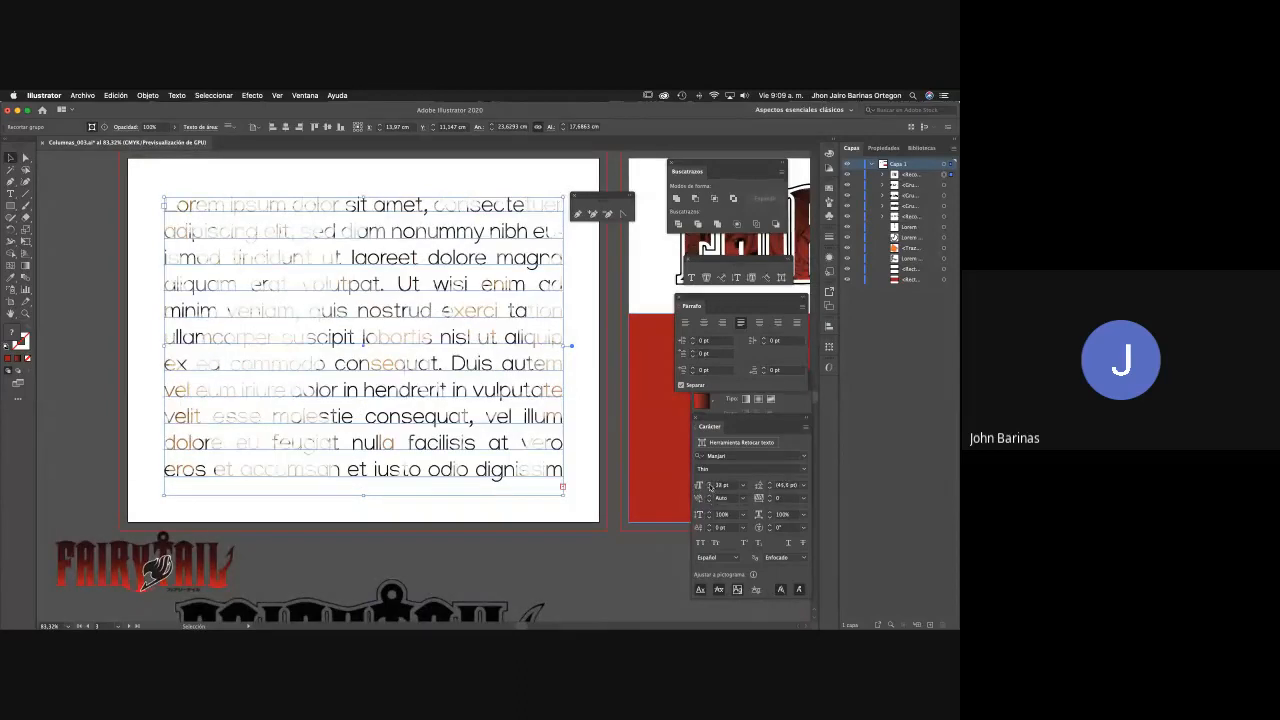
{"action": "left_click", "coordinate": [709, 482]}
{"action": "left_click", "coordinate": [709, 482]}
{"action": "left_click", "coordinate": [709, 483]}
{"action": "left_click", "coordinate": [709, 483]}
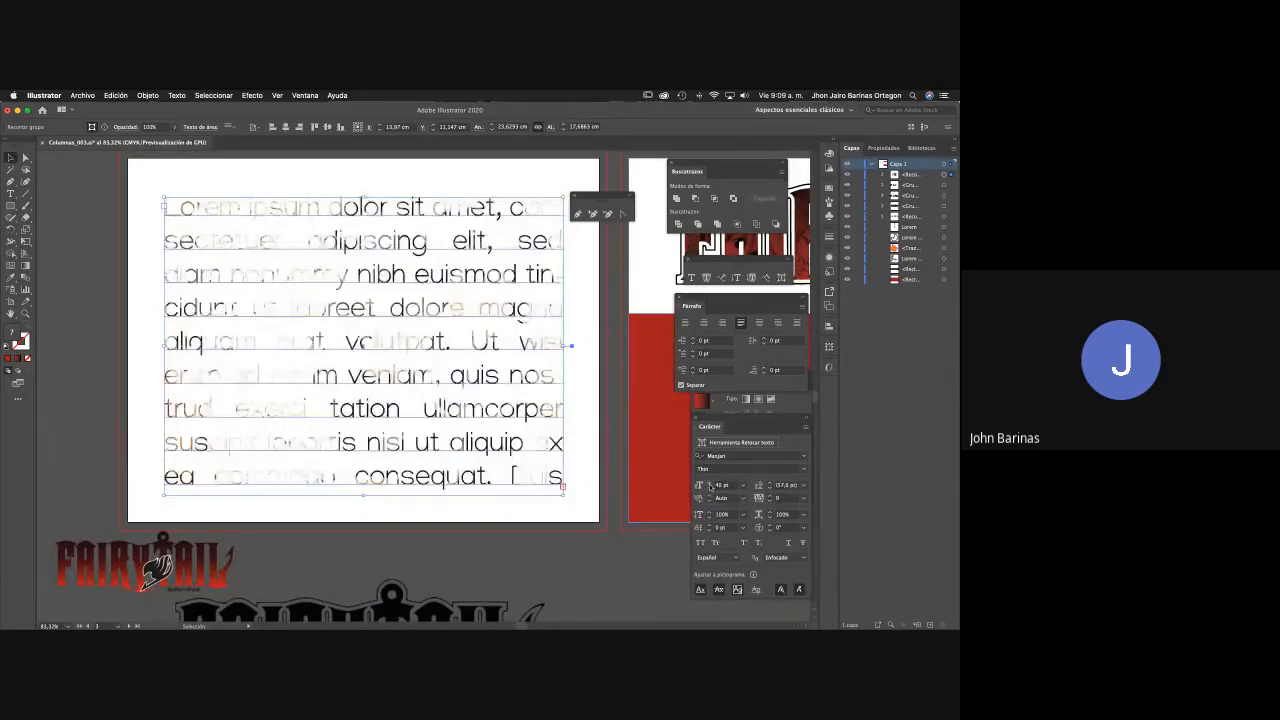
{"action": "left_click", "coordinate": [709, 483]}
{"action": "left_click", "coordinate": [709, 483]}
{"action": "left_click", "coordinate": [709, 483]}
{"action": "left_click", "coordinate": [709, 483]}
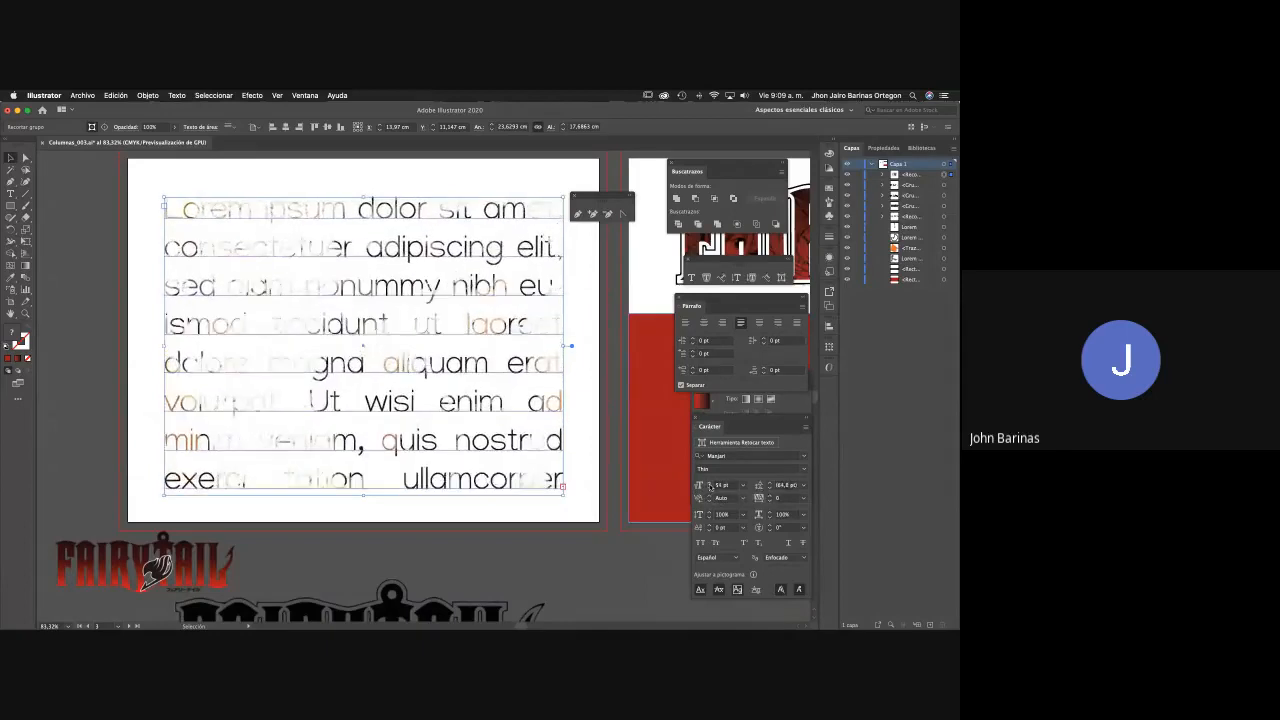
{"action": "left_click", "coordinate": [590, 338]}
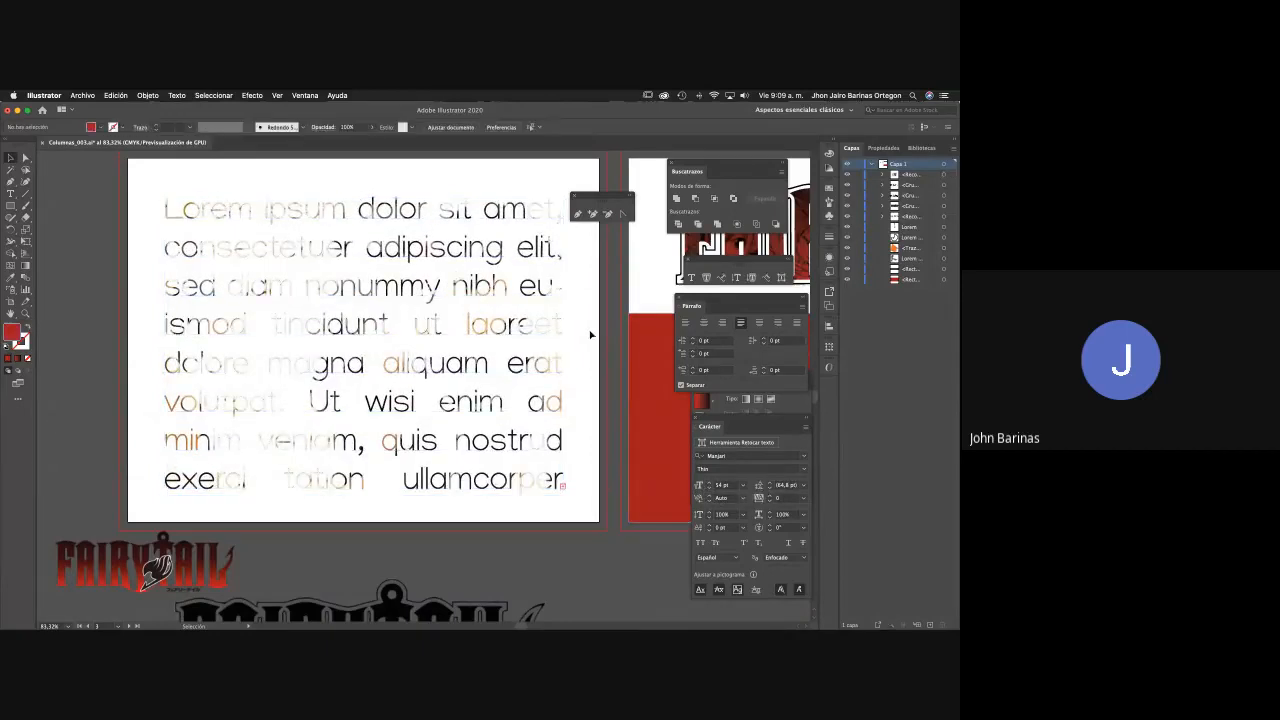
Isolate the clipped paragraph's group and select the live text frame inside it.
{"action": "scroll", "coordinate": [519, 341], "scroll_direction": "down", "scroll_amount": 6}
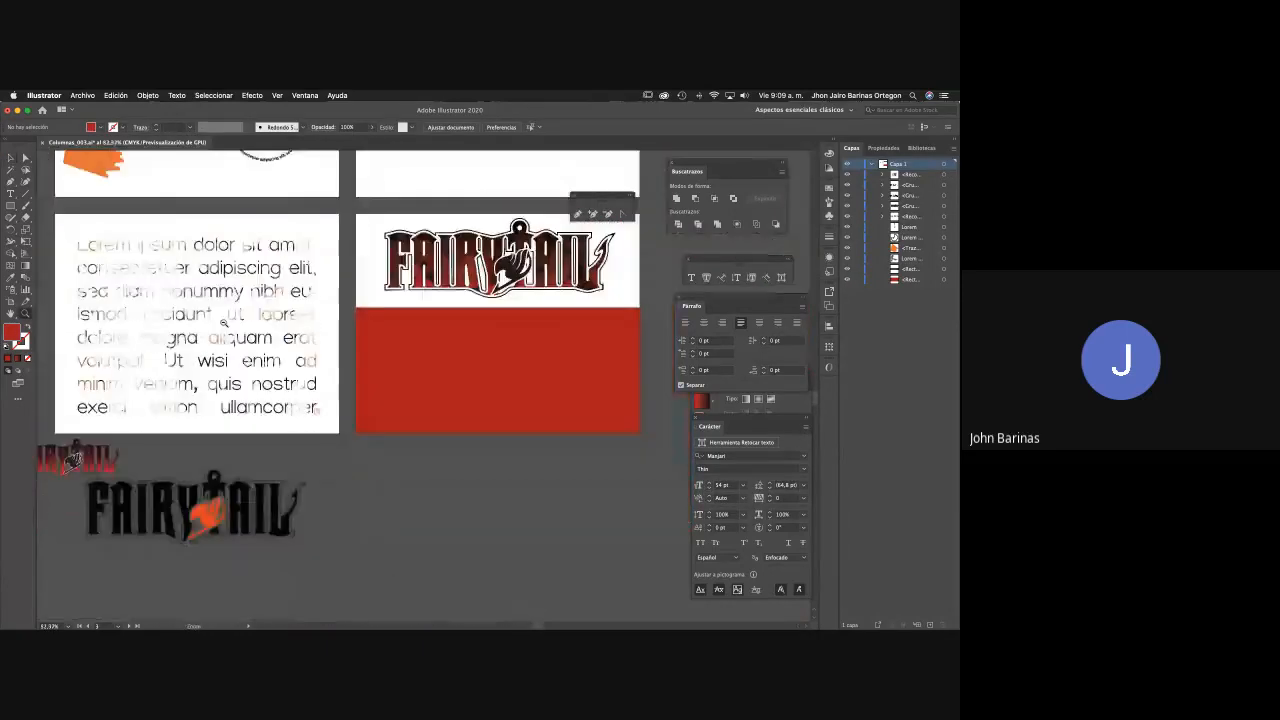
{"action": "key", "text": "v"}
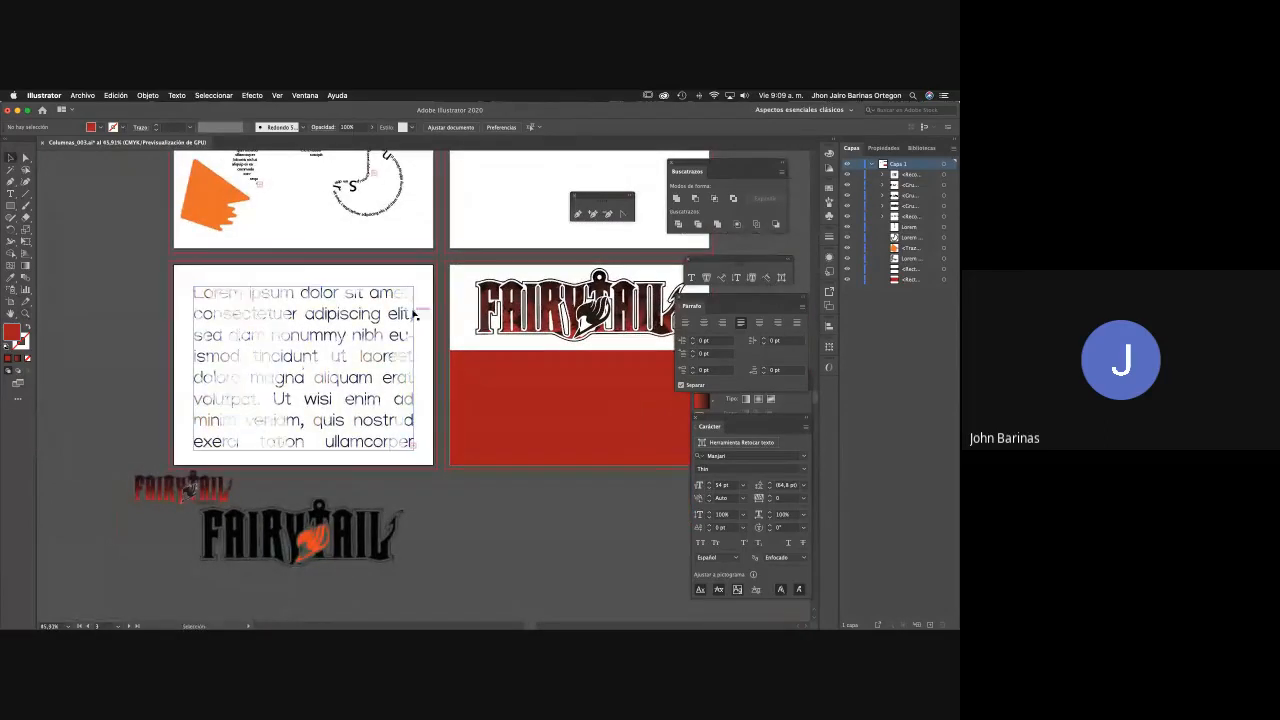
{"action": "double_click", "coordinate": [313, 318]}
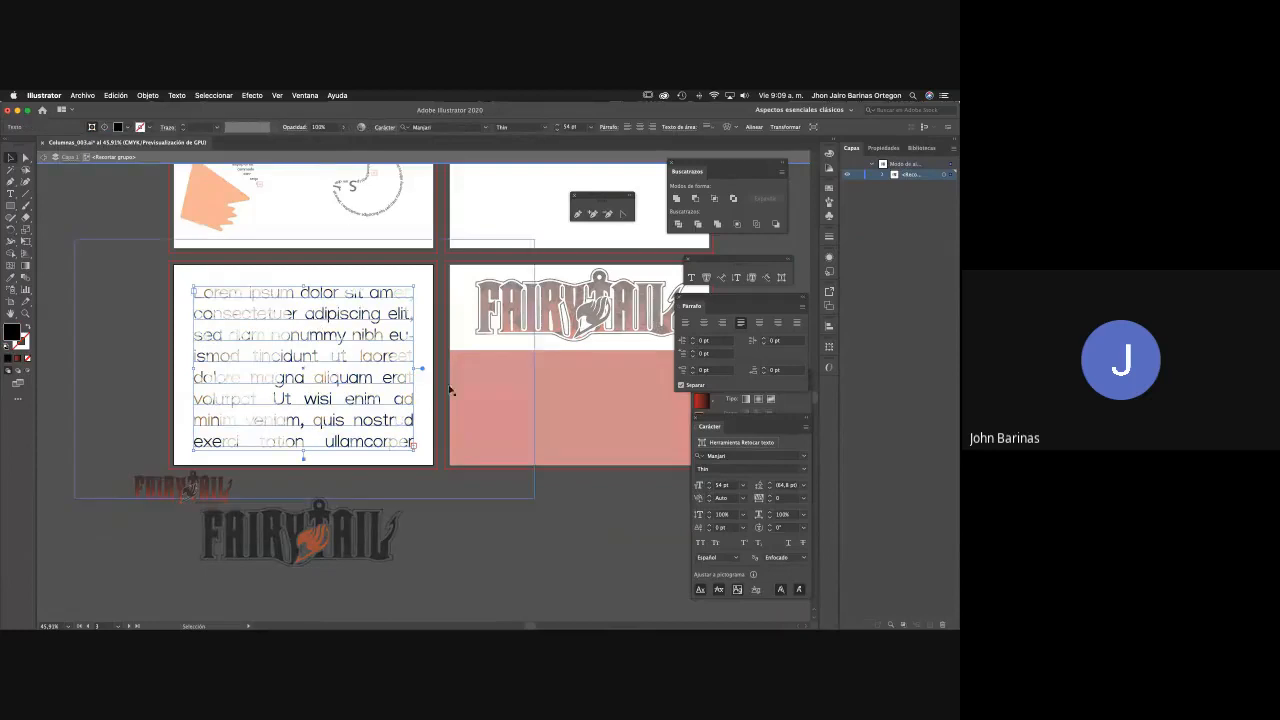
Try to narrow the isolated text frame from its right edge, and undo the change.
{"action": "mouse_move", "coordinate": [421, 369]}
{"action": "left_mouse_down"}
{"action": "mouse_move", "coordinate": [345, 369]}
{"action": "mouse_move", "coordinate": [414, 369]}
{"action": "left_mouse_up"}
{"action": "double_click", "coordinate": [373, 355]}
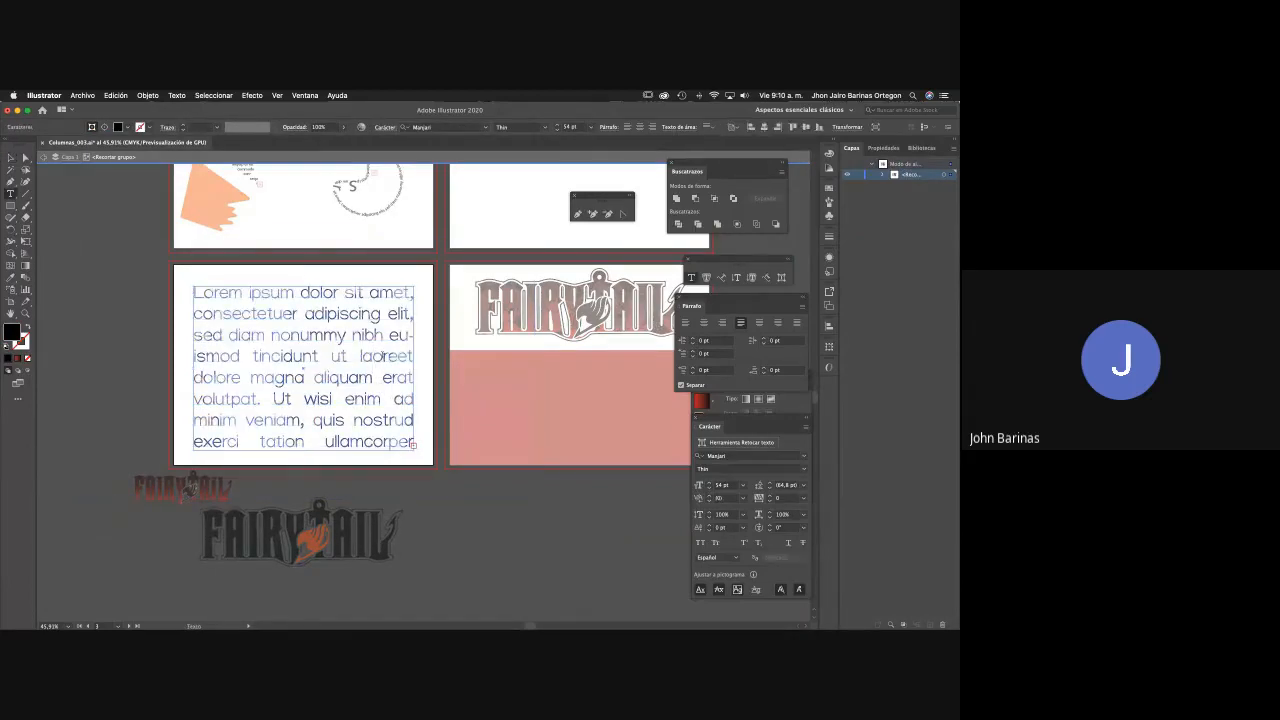
{"action": "left_click", "coordinate": [10, 157]}
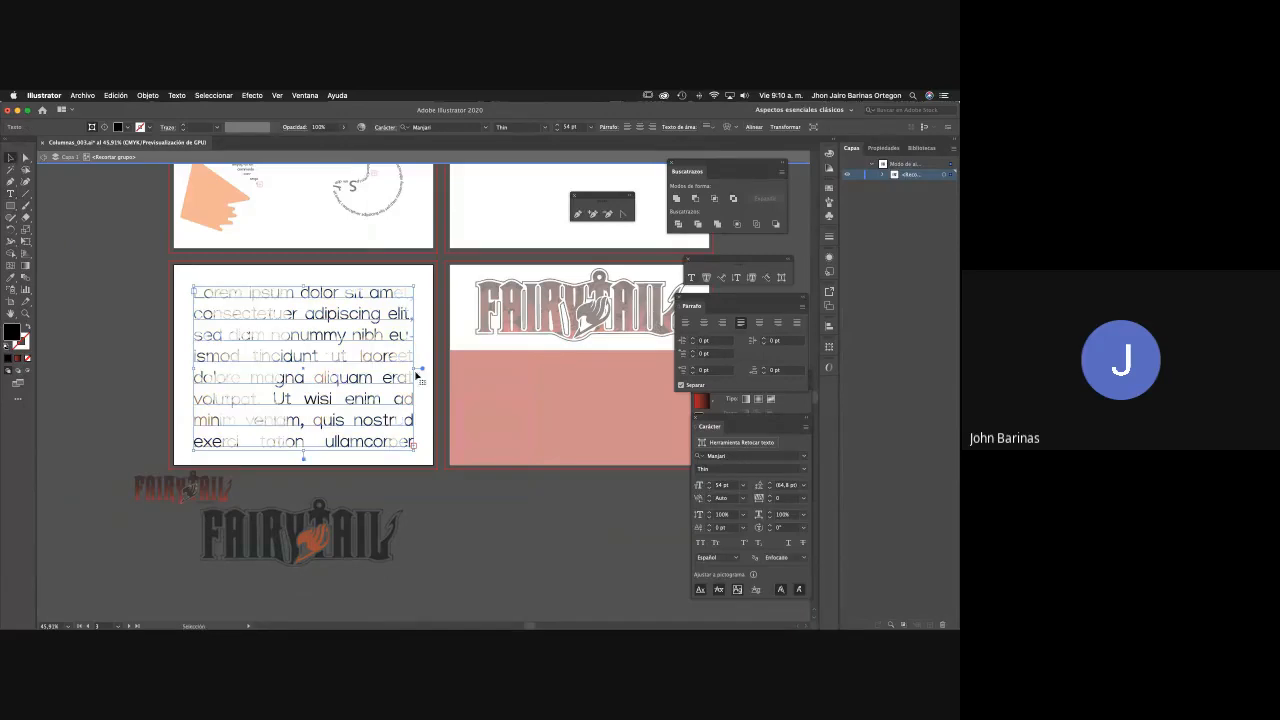
{"action": "left_click_drag", "start_coordinate": [418, 369], "coordinate": [354, 368]}
{"action": "key", "text": "super+z"}
Increase the font size of the clipped paragraph's text from "laoreet" onward to 76 pt and deselect it.
{"action": "double_click", "coordinate": [363, 360]}
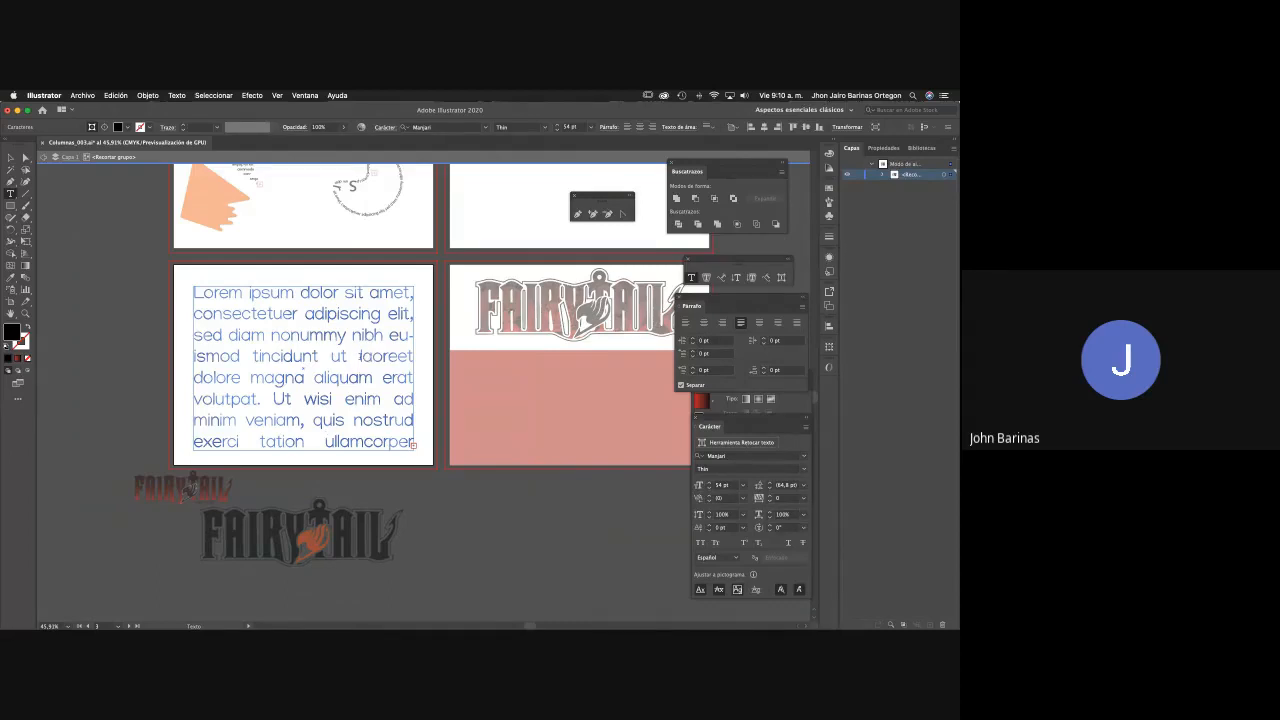
{"action": "left_click_drag", "start_coordinate": [361, 356], "coordinate": [529, 485]}
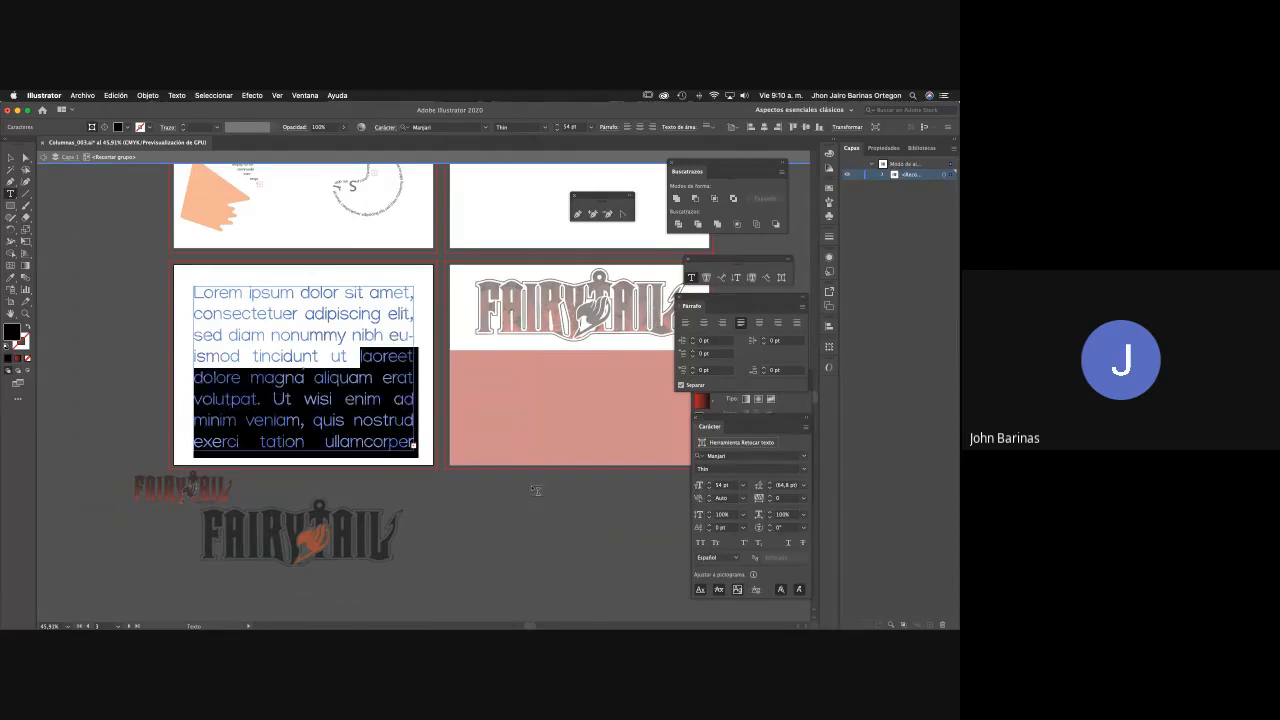
{"action": "left_click", "coordinate": [710, 483]}
{"action": "left_click", "coordinate": [710, 483]}
{"action": "left_click", "coordinate": [710, 483]}
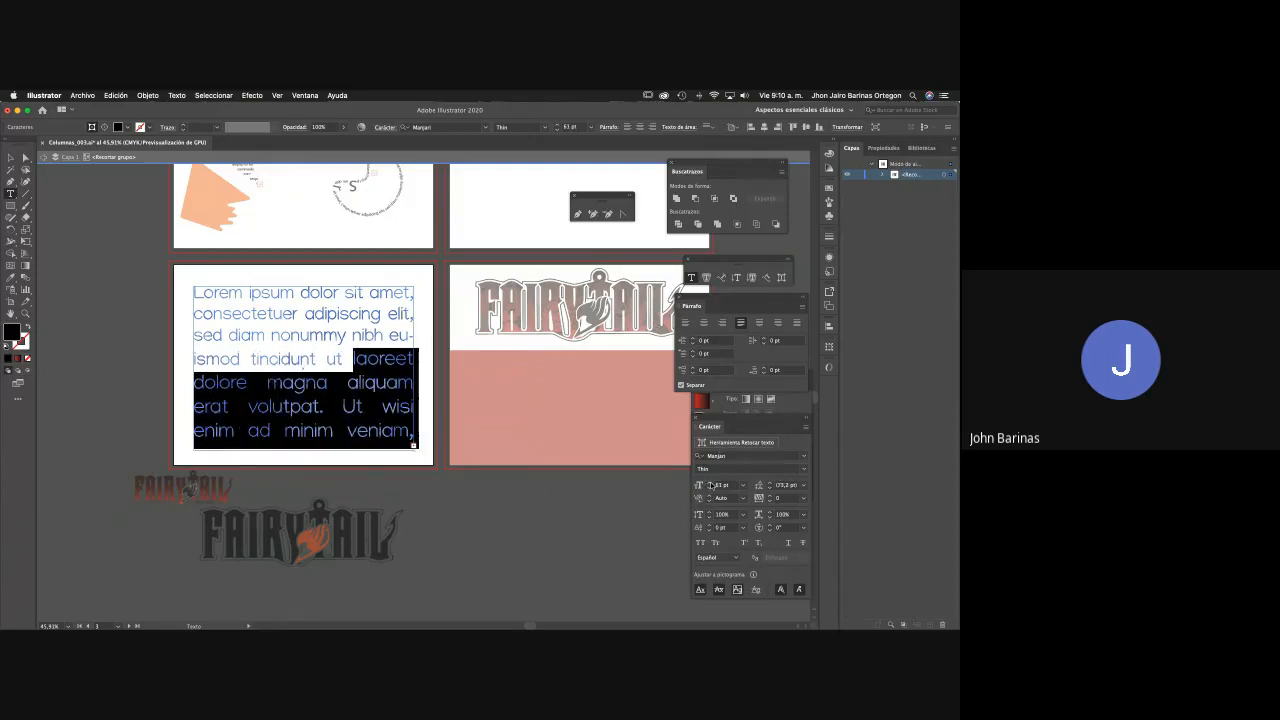
{"action": "left_click", "coordinate": [710, 483]}
{"action": "left_click", "coordinate": [710, 483]}
{"action": "left_click", "coordinate": [710, 483]}
{"action": "left_click", "coordinate": [710, 483]}
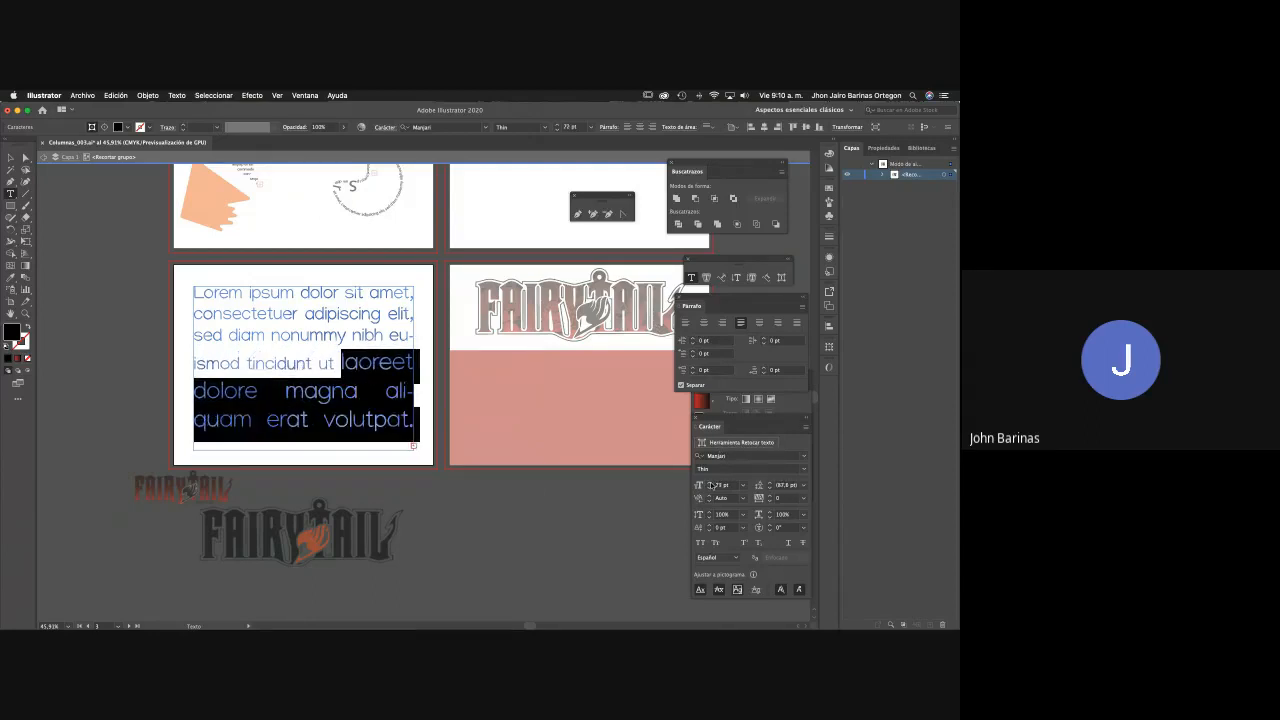
{"action": "left_click", "coordinate": [710, 483]}
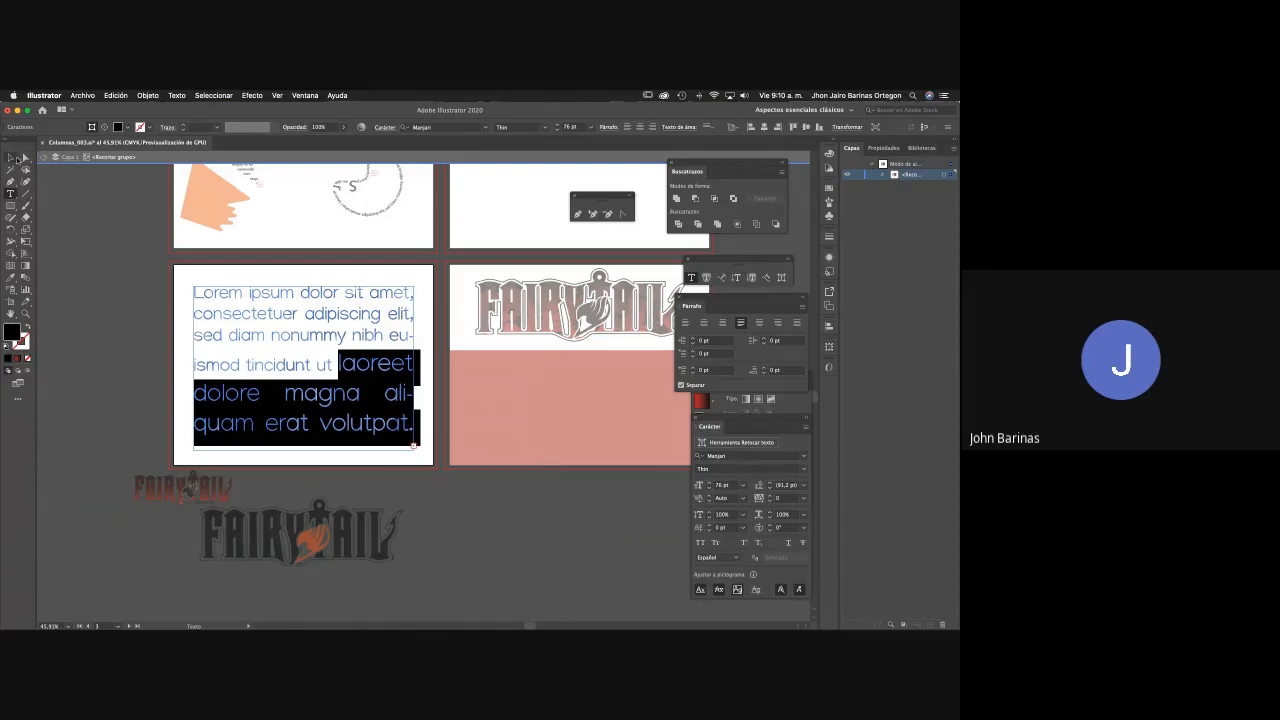
{"action": "left_click", "coordinate": [18, 158]}
{"action": "left_click", "coordinate": [80, 185]}
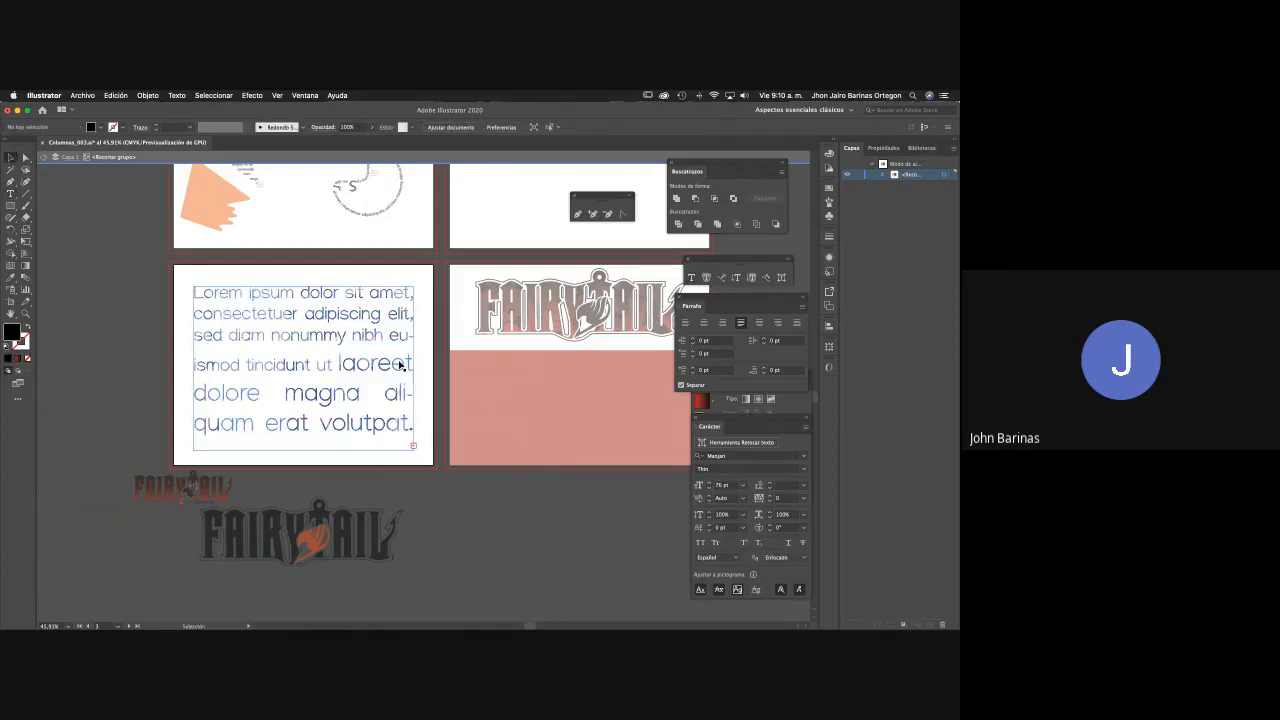
Isolate the picture inside the clipped paragraph, scale it down to about the artboard's width, and exit isolation mode.
{"action": "double_click", "coordinate": [76, 324]}
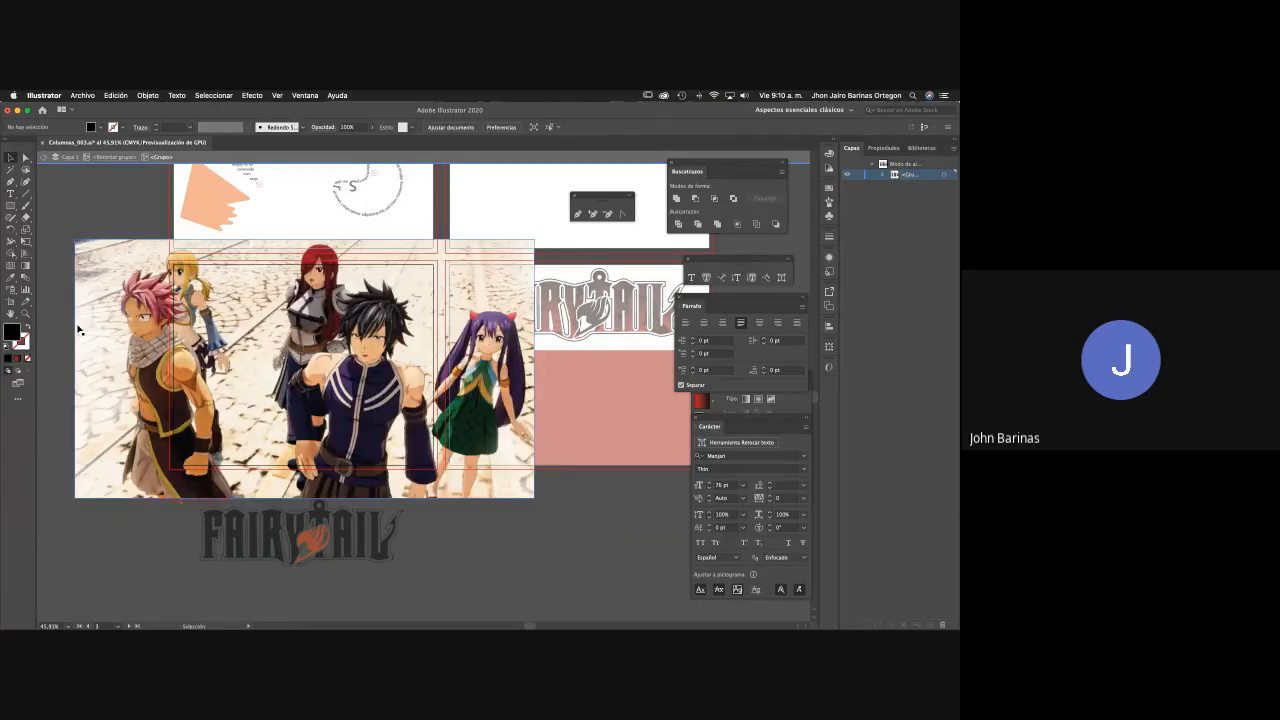
{"action": "left_click", "coordinate": [122, 339]}
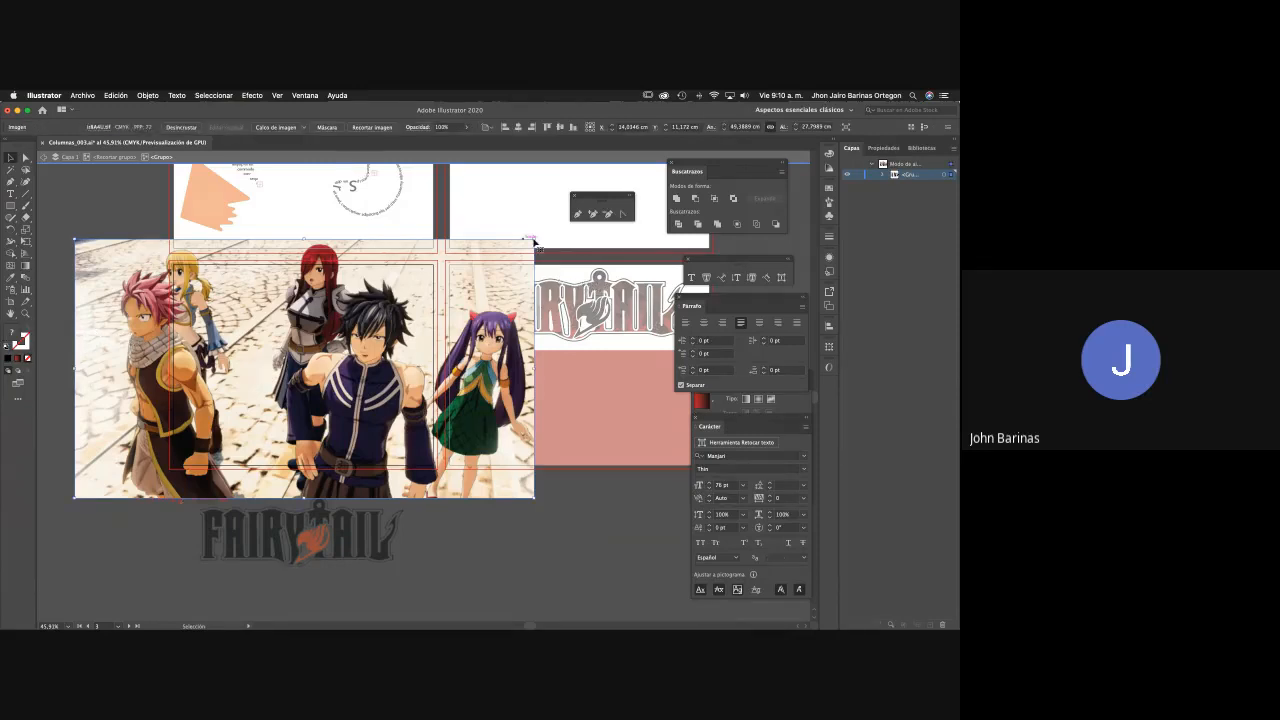
{"action": "left_click_drag", "start_coordinate": [534, 241], "coordinate": [449, 288]}
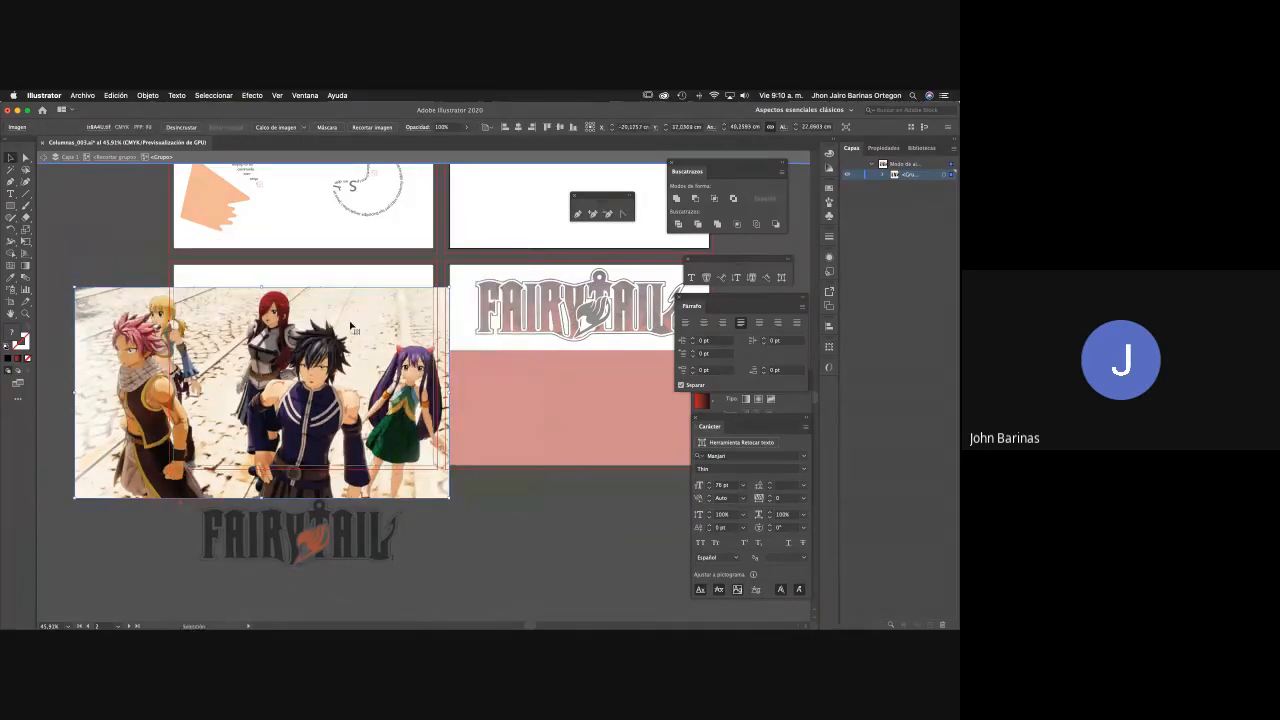
{"action": "left_click_drag", "start_coordinate": [72, 500], "coordinate": [174, 442]}
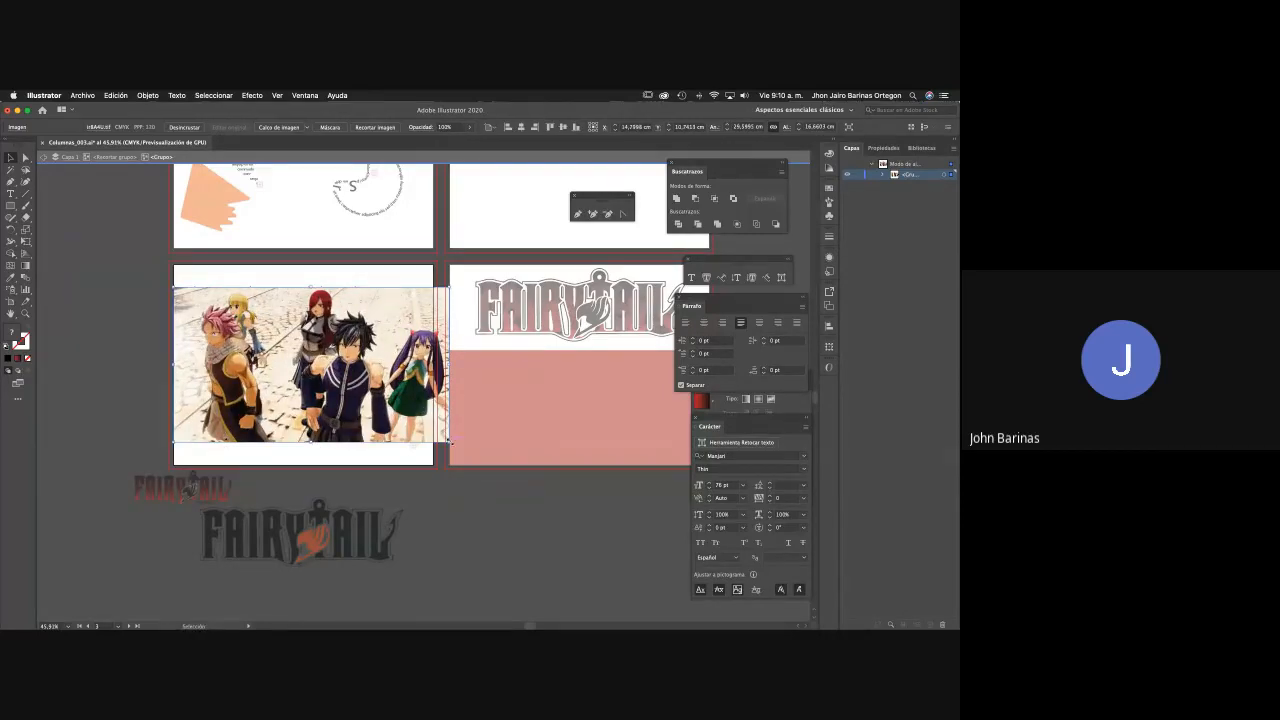
{"action": "mouse_move", "coordinate": [449, 441]}
{"action": "left_mouse_down"}
{"action": "mouse_move", "coordinate": [420, 426]}
{"action": "mouse_move", "coordinate": [436, 438]}
{"action": "left_mouse_up"}
{"action": "double_click", "coordinate": [138, 424]}
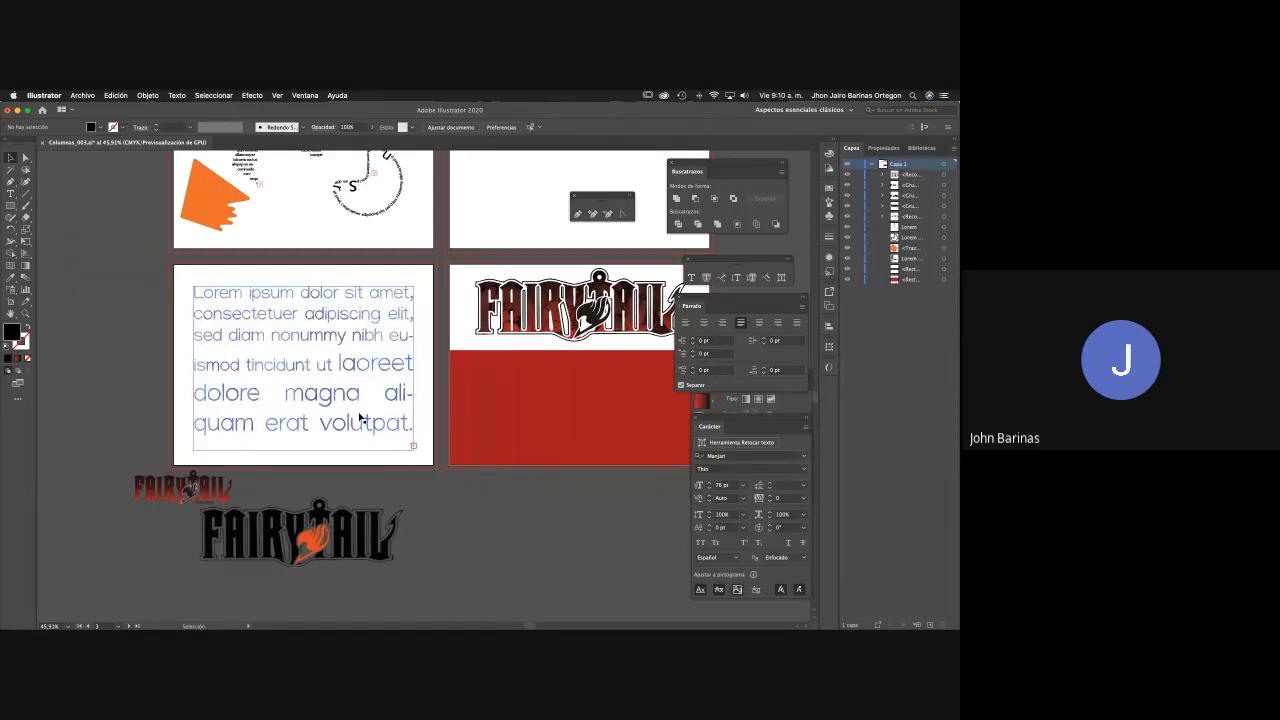
Move the picture-filled FAIRY TAIL title and its rectangle slightly toward the artboard's upper-left corner and group them.
{"action": "scroll", "coordinate": [360, 418], "scroll_direction": "up", "scroll_amount": 5}
{"action": "scroll", "coordinate": [360, 418], "scroll_direction": "right", "scroll_amount": 5}
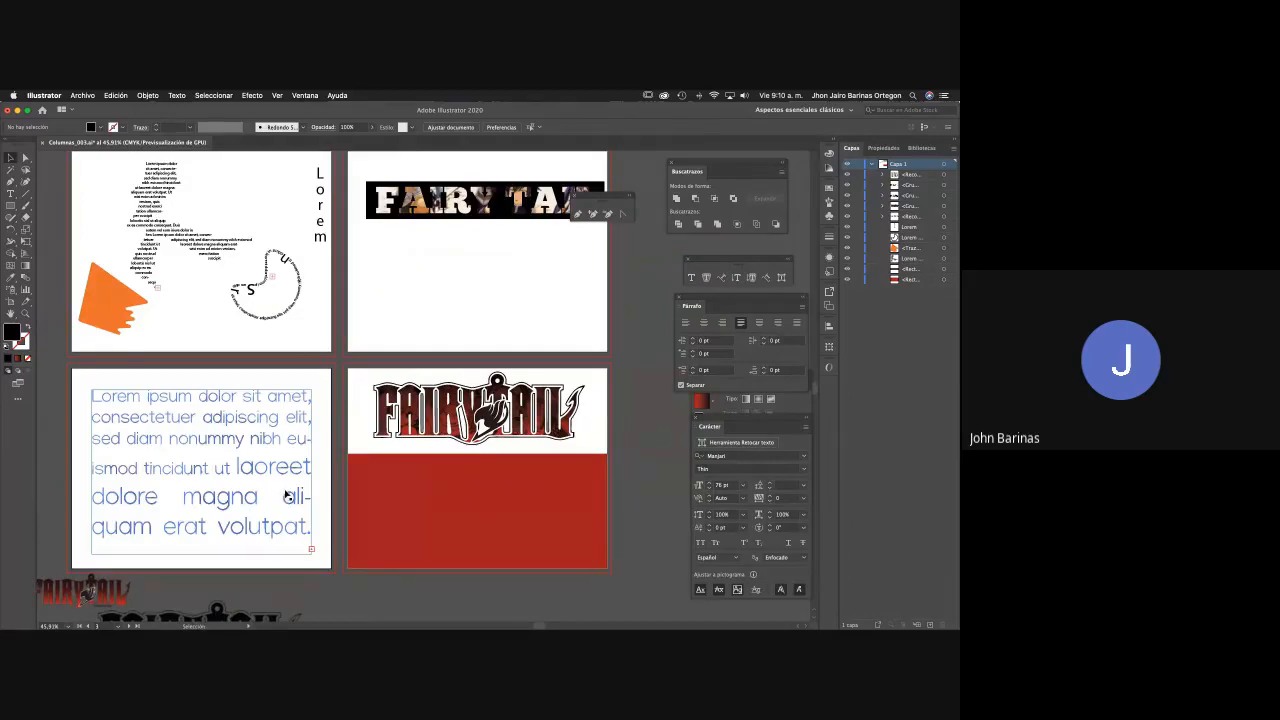
{"action": "left_click", "coordinate": [329, 407]}
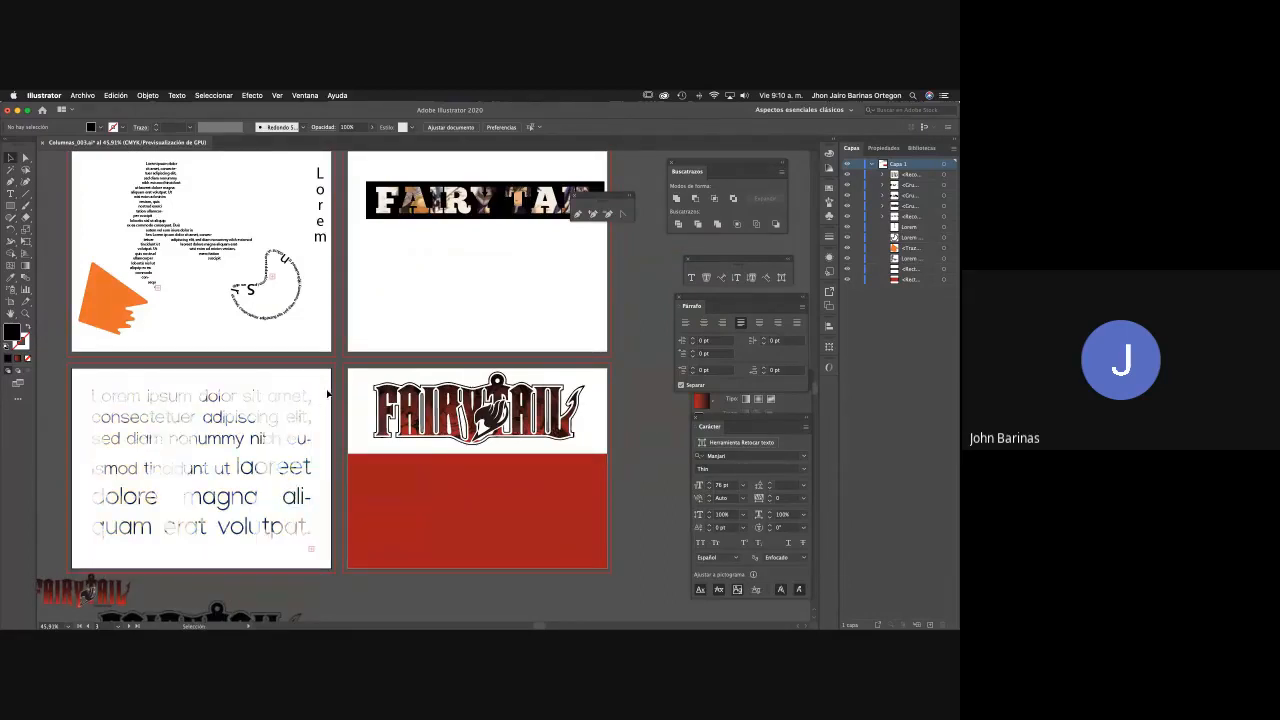
{"action": "scroll", "coordinate": [328, 393], "scroll_direction": "right", "scroll_amount": 3}
{"action": "left_click", "coordinate": [443, 232]}
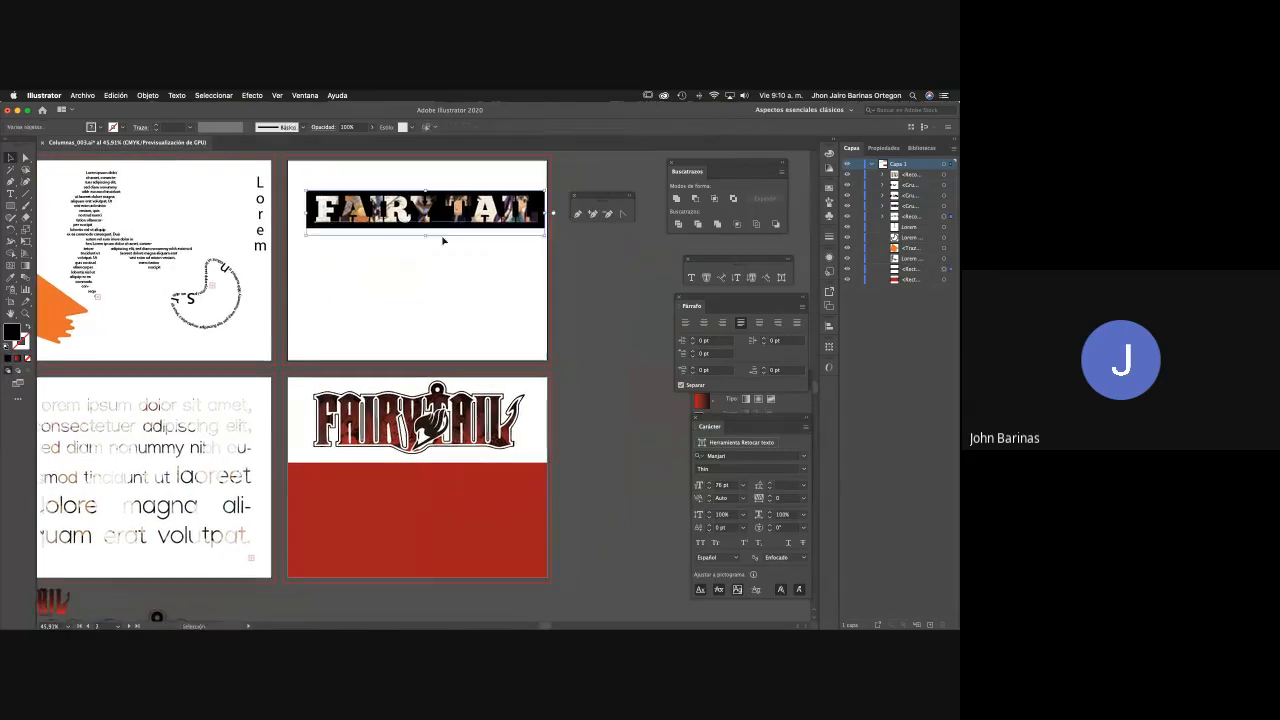
{"action": "mouse_move", "coordinate": [443, 240]}
{"action": "left_mouse_down"}
{"action": "mouse_move", "coordinate": [432, 283]}
{"action": "mouse_move", "coordinate": [428, 224]}
{"action": "mouse_move", "coordinate": [447, 225]}
{"action": "mouse_move", "coordinate": [425, 201]}
{"action": "mouse_move", "coordinate": [425, 222]}
{"action": "left_mouse_up"}
{"action": "key", "text": "ctrl+g"}
{"action": "scroll", "coordinate": [381, 306], "scroll_direction": "down", "scroll_amount": 3}
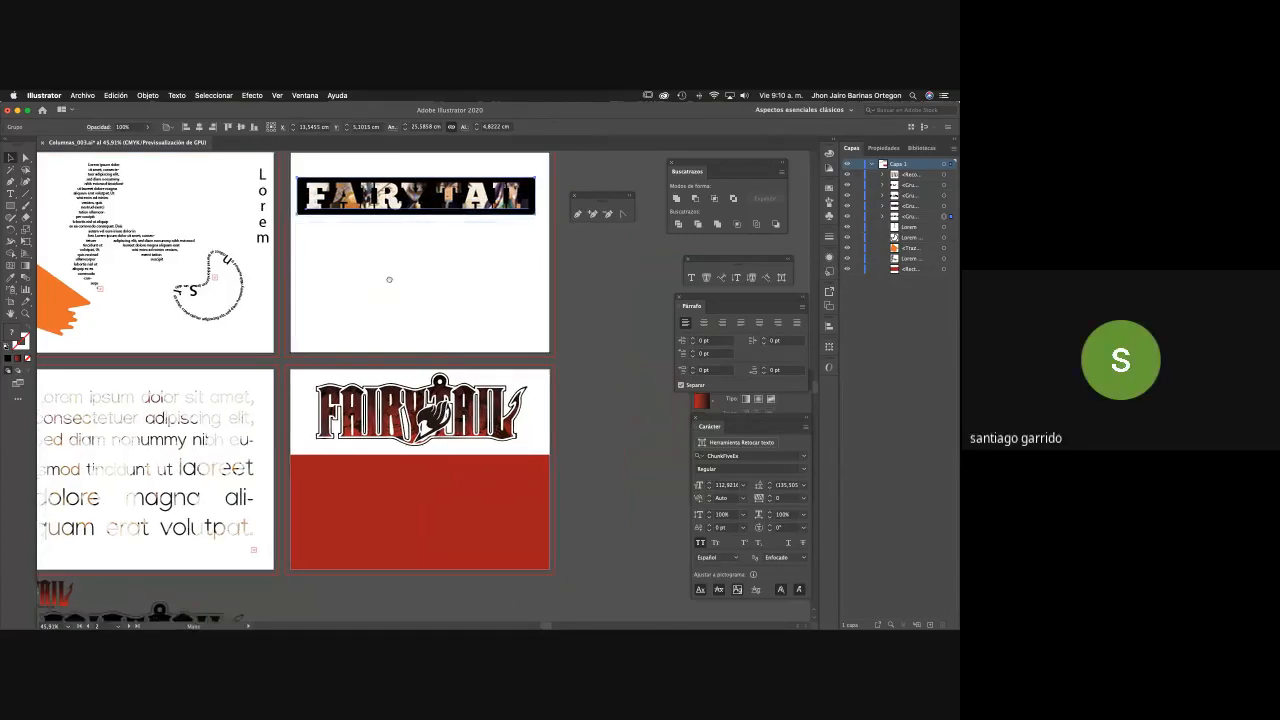
Set the font size to 10 pt using a trial placeholder text frame on the red block, and delete that frame.
{"action": "key", "text": "t"}
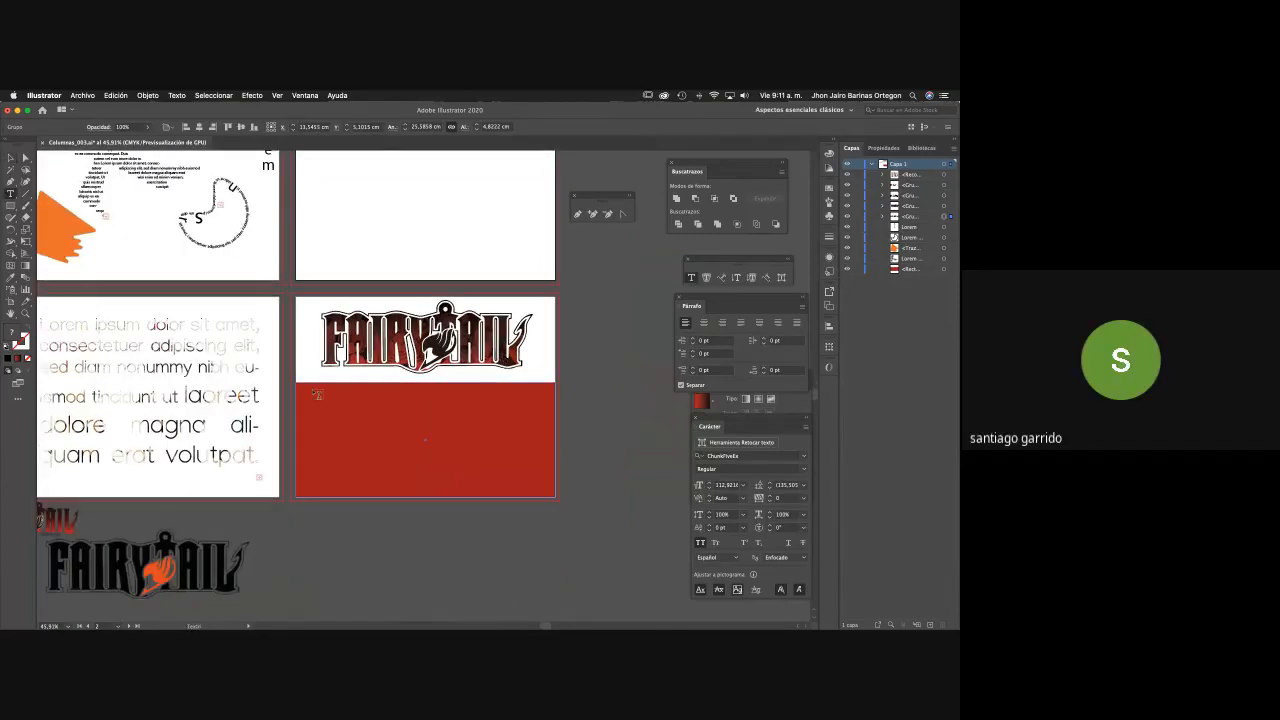
{"action": "left_click_drag", "start_coordinate": [313, 398], "coordinate": [538, 485]}
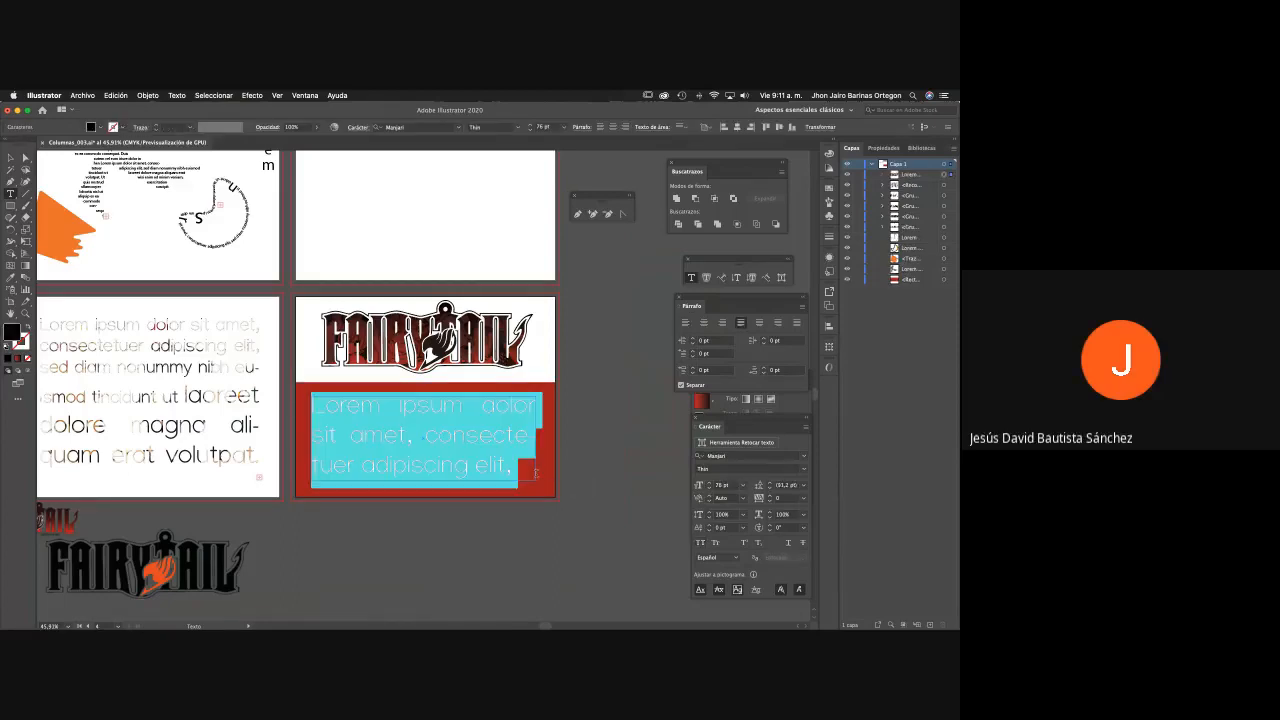
{"action": "left_click", "coordinate": [733, 487]}
{"action": "type", "text": "10"}
{"action": "key", "text": "Return"}
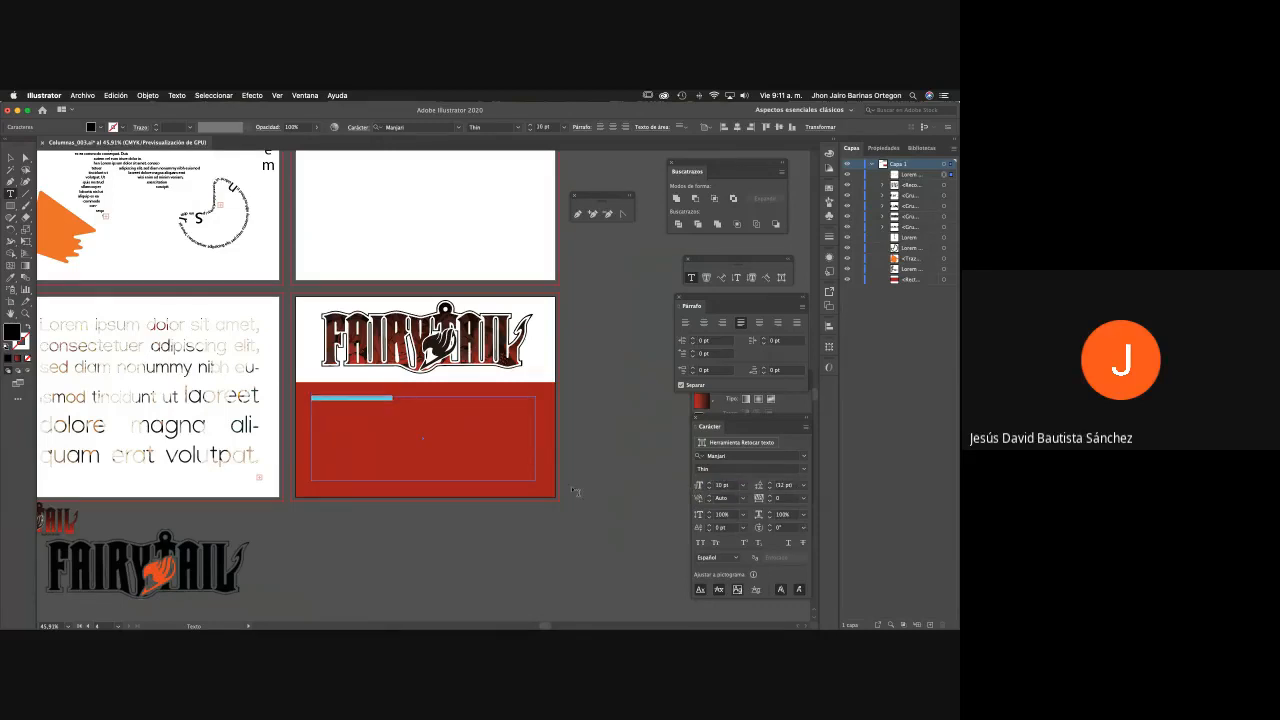
{"action": "left_click", "coordinate": [11, 157]}
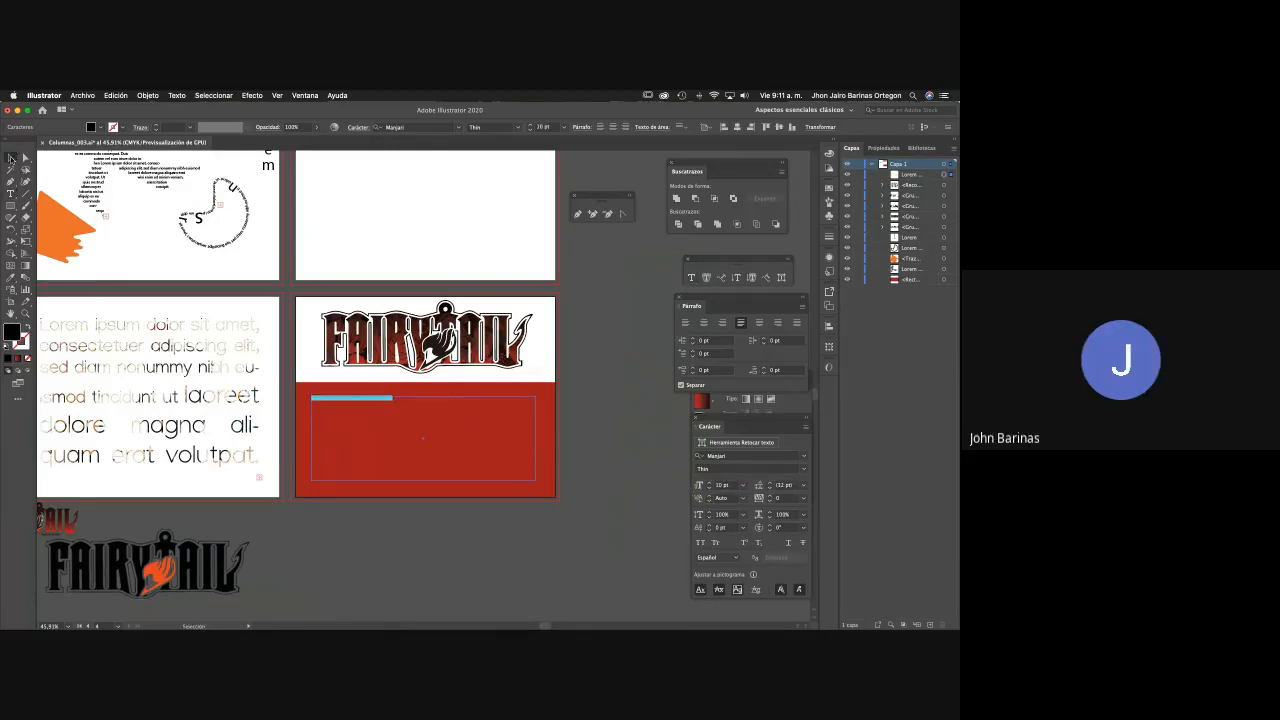
{"action": "key", "text": "Delete"}
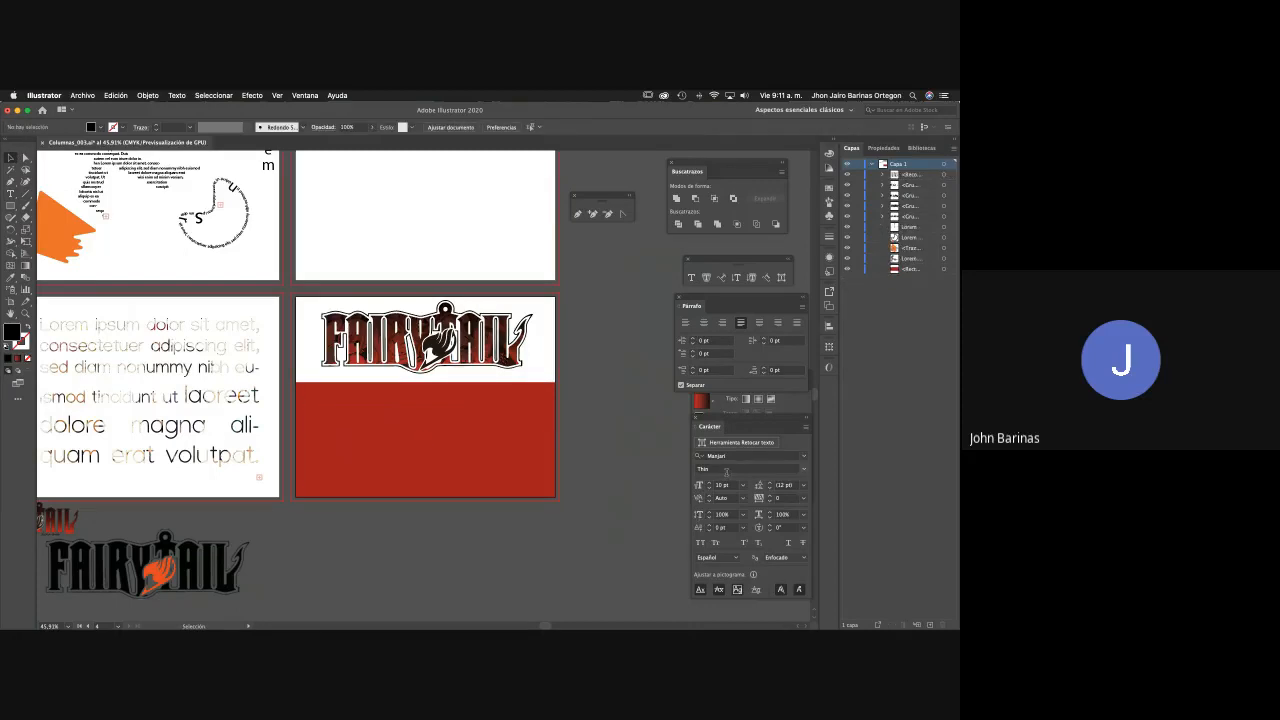
Set the font to Arial and draw a placeholder text frame spanning most of the red block below the logo.
{"action": "left_click", "coordinate": [726, 456]}
{"action": "type", "text": "arial"}
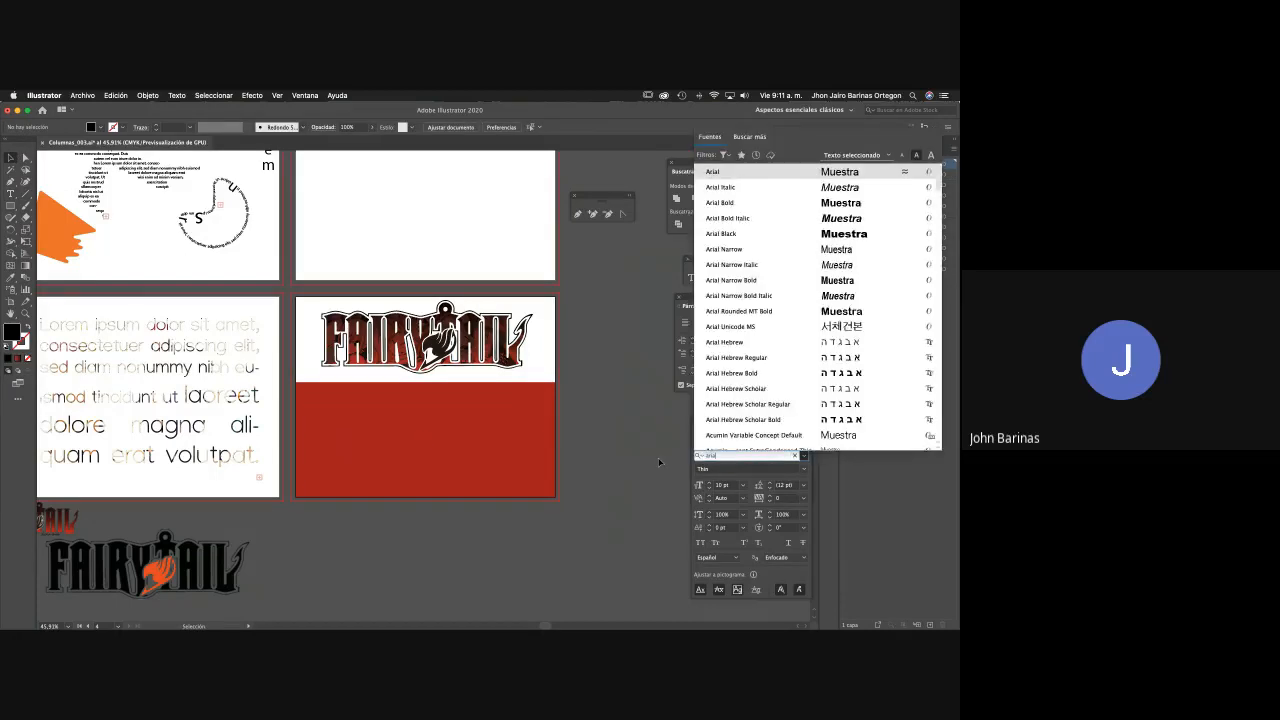
{"action": "key", "text": "Return"}
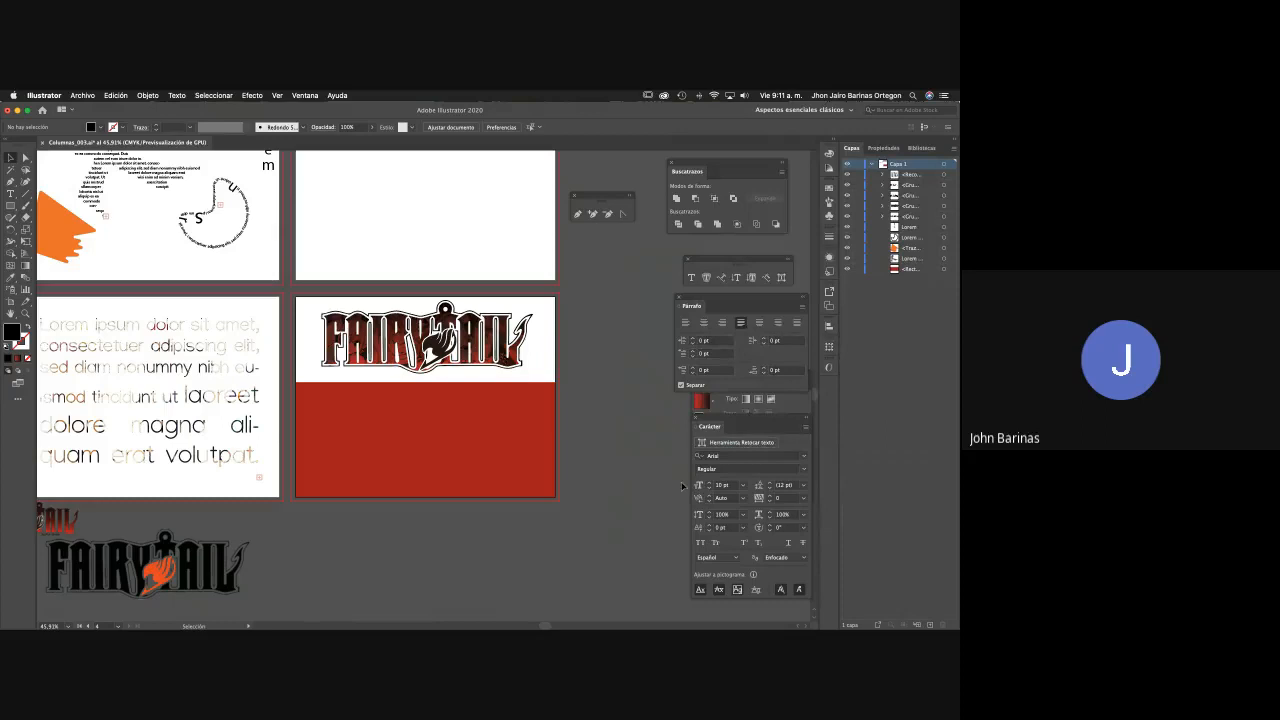
{"action": "left_click", "coordinate": [10, 193]}
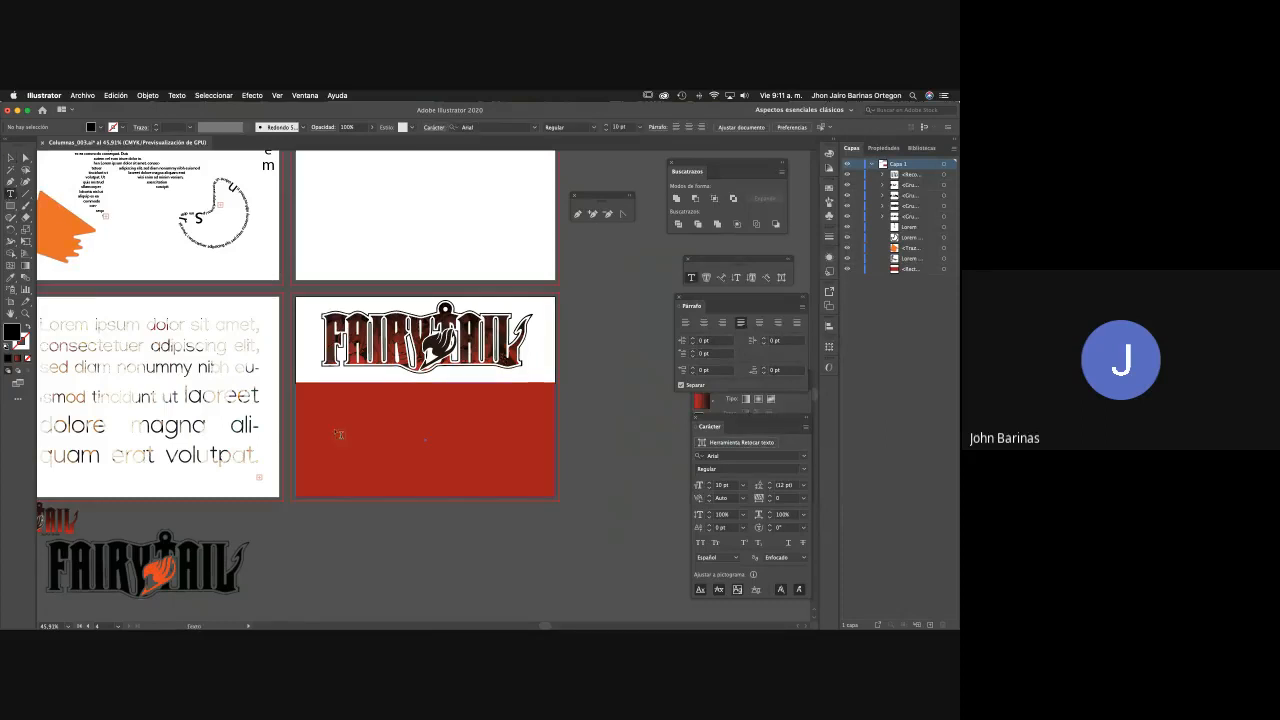
{"action": "left_click_drag", "start_coordinate": [311, 395], "coordinate": [537, 481]}
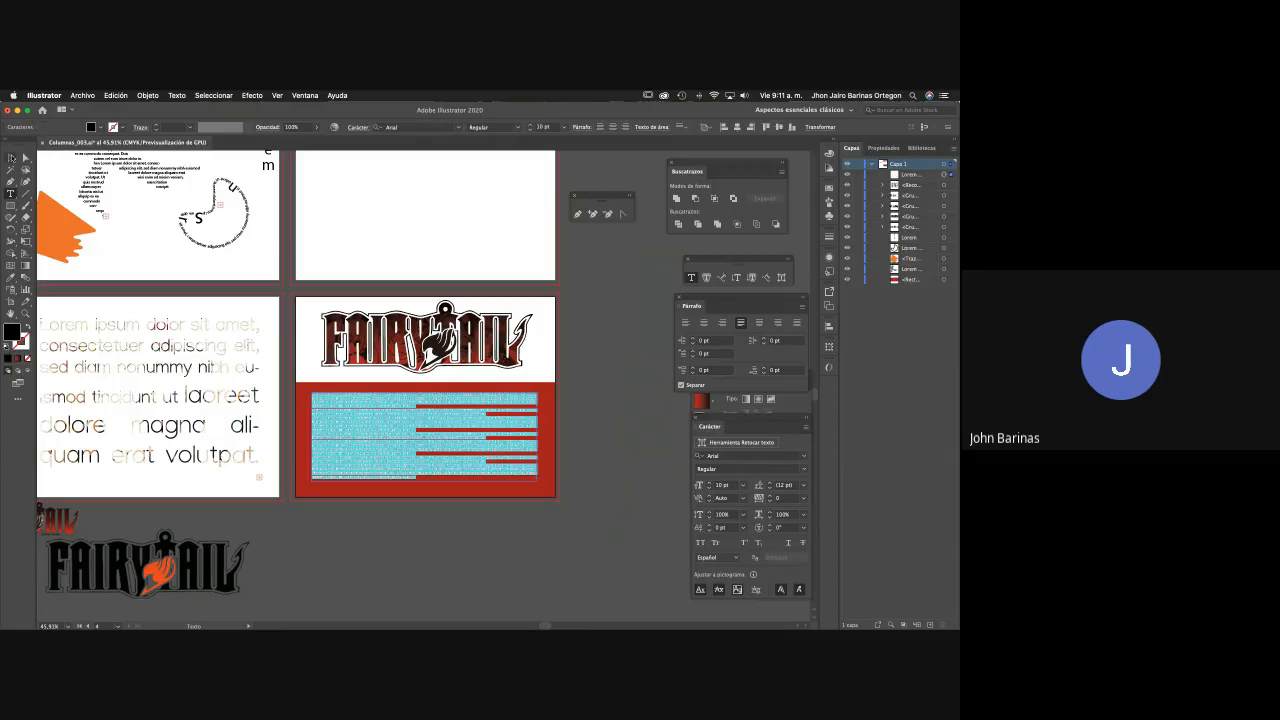
{"action": "key", "text": "Escape"}
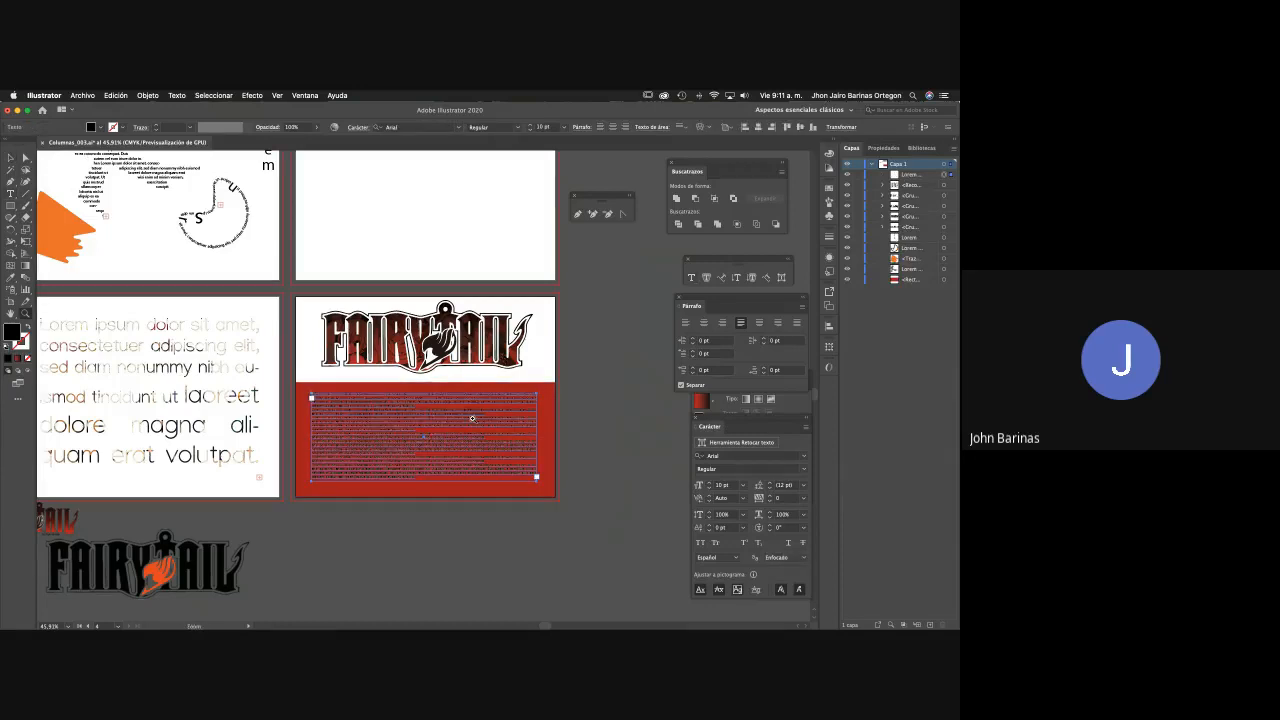
Change the fill color of the placeholder text on the red block to white.
{"action": "scroll", "coordinate": [472, 418], "scroll_direction": "up", "scroll_amount": 3}
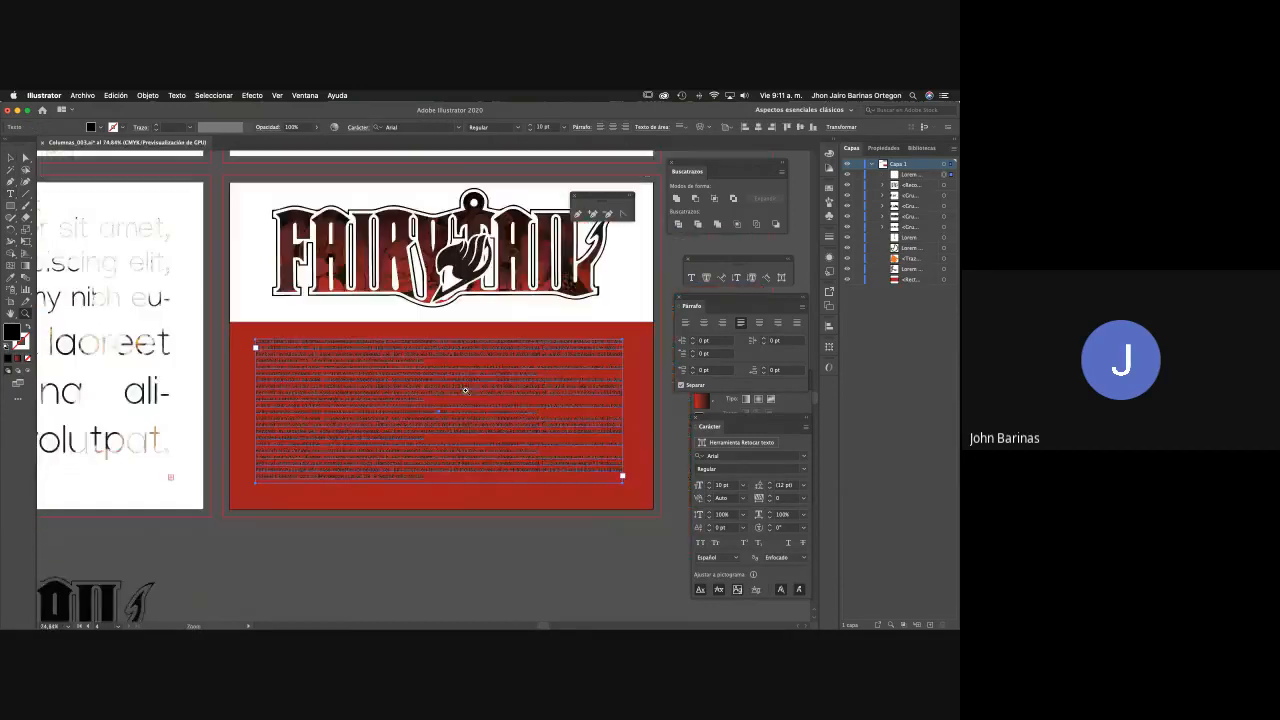
{"action": "key", "text": "v"}
{"action": "double_click", "coordinate": [13, 333]}
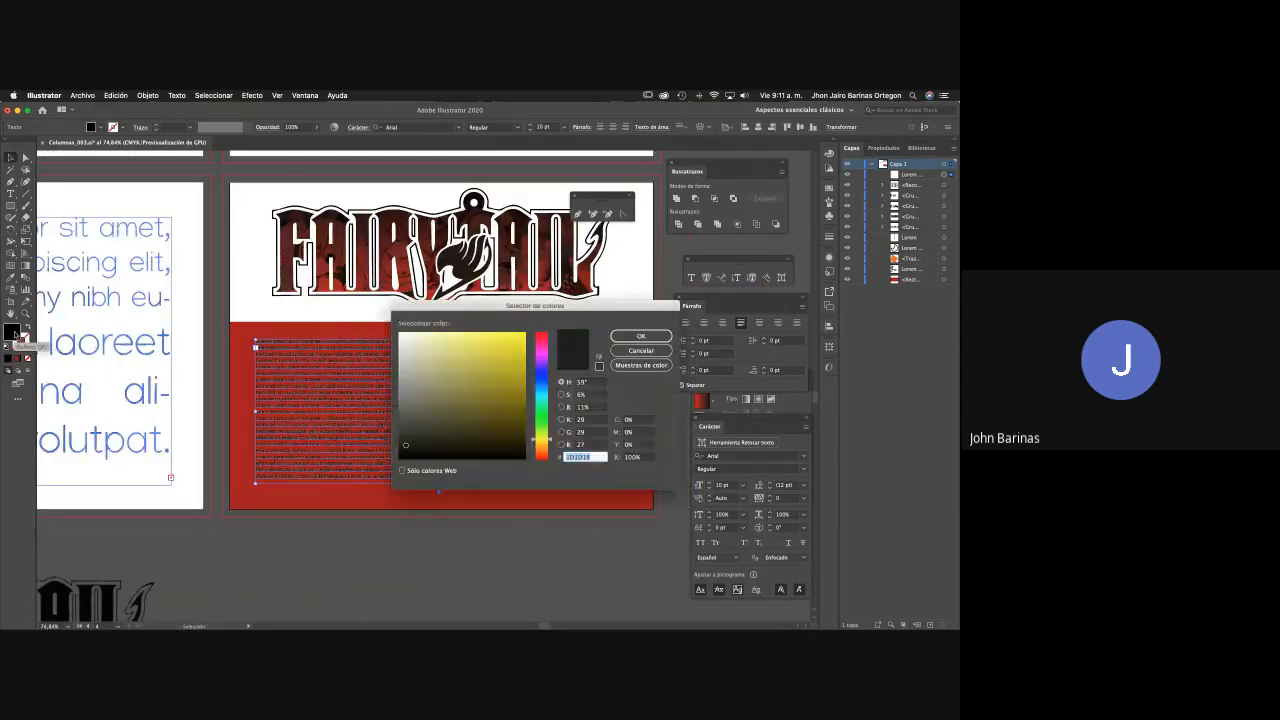
{"action": "left_click", "coordinate": [416, 341]}
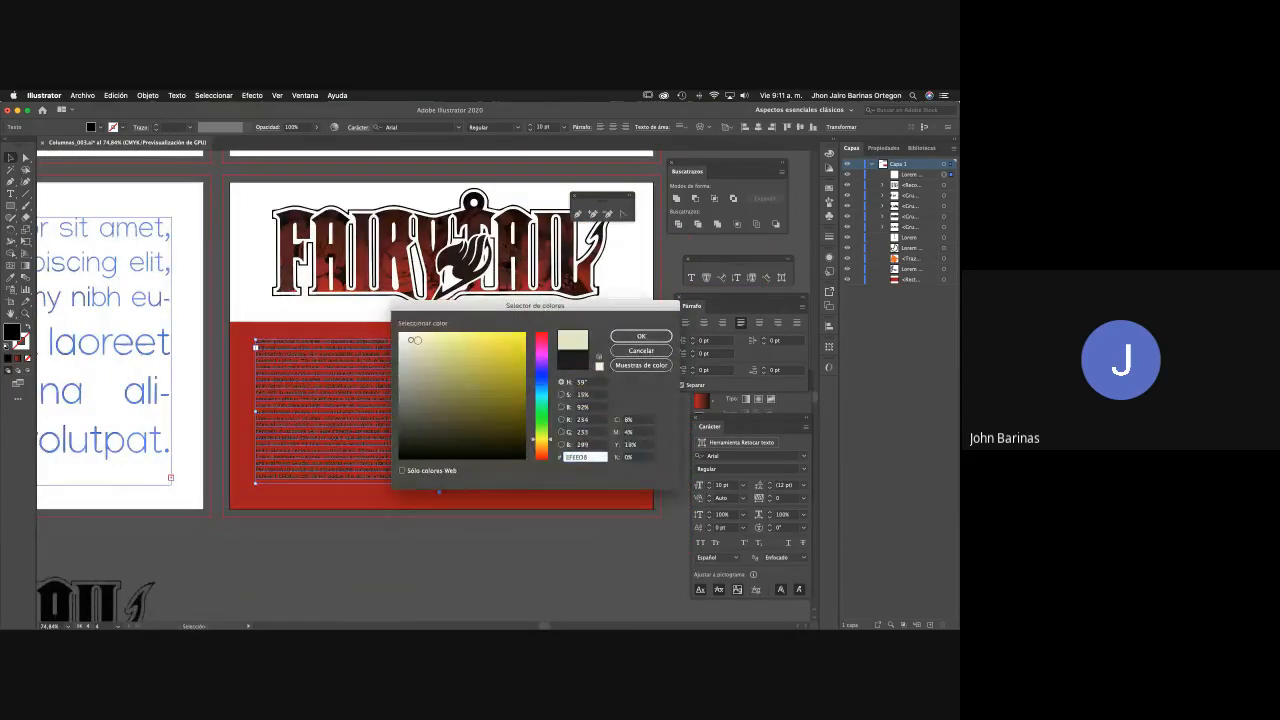
{"action": "left_click", "coordinate": [401, 334]}
{"action": "left_click", "coordinate": [641, 336]}
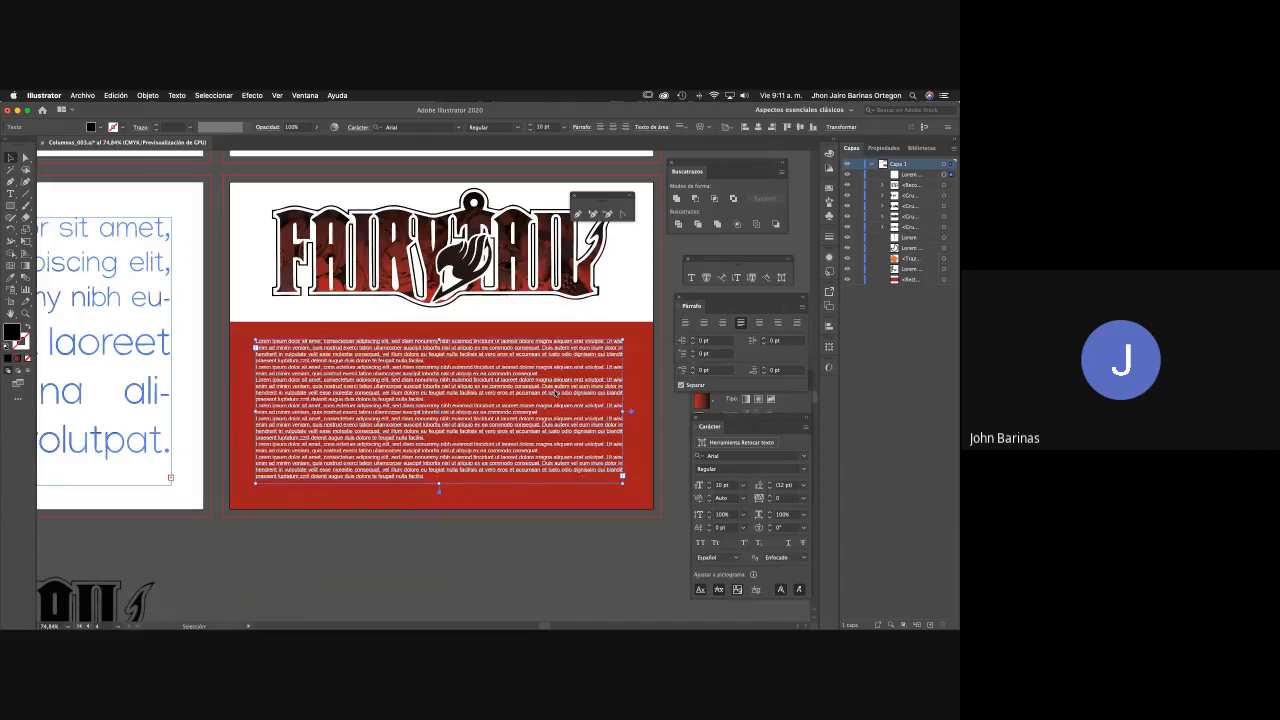
Shorten the white text frame slightly by lowering its upper edge within the red block.
{"action": "scroll", "coordinate": [400, 330], "scroll_direction": "right", "scroll_amount": 3}
{"action": "scroll", "coordinate": [400, 330], "scroll_direction": "down", "scroll_amount": 1}
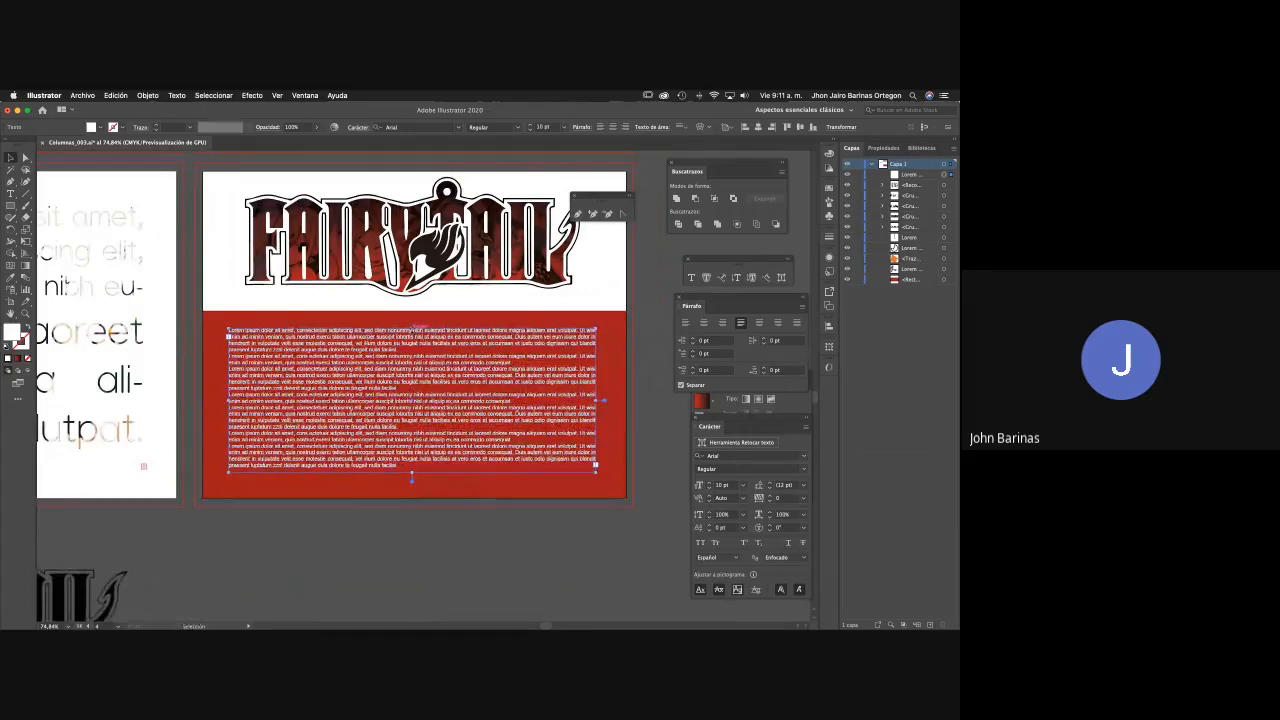
{"action": "key", "text": "ctrl+a"}
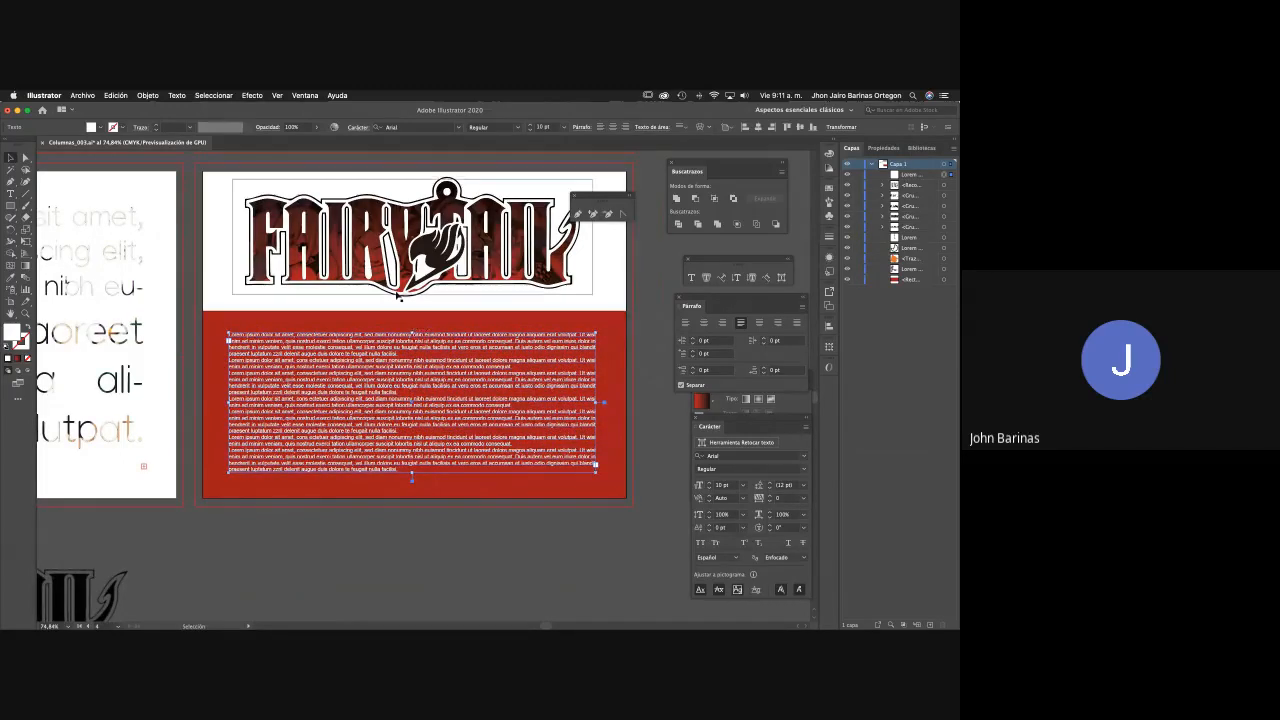
{"action": "left_click_drag", "start_coordinate": [436, 318], "coordinate": [410, 294]}
{"action": "scroll", "coordinate": [410, 294], "scroll_direction": "up", "scroll_amount": 1}
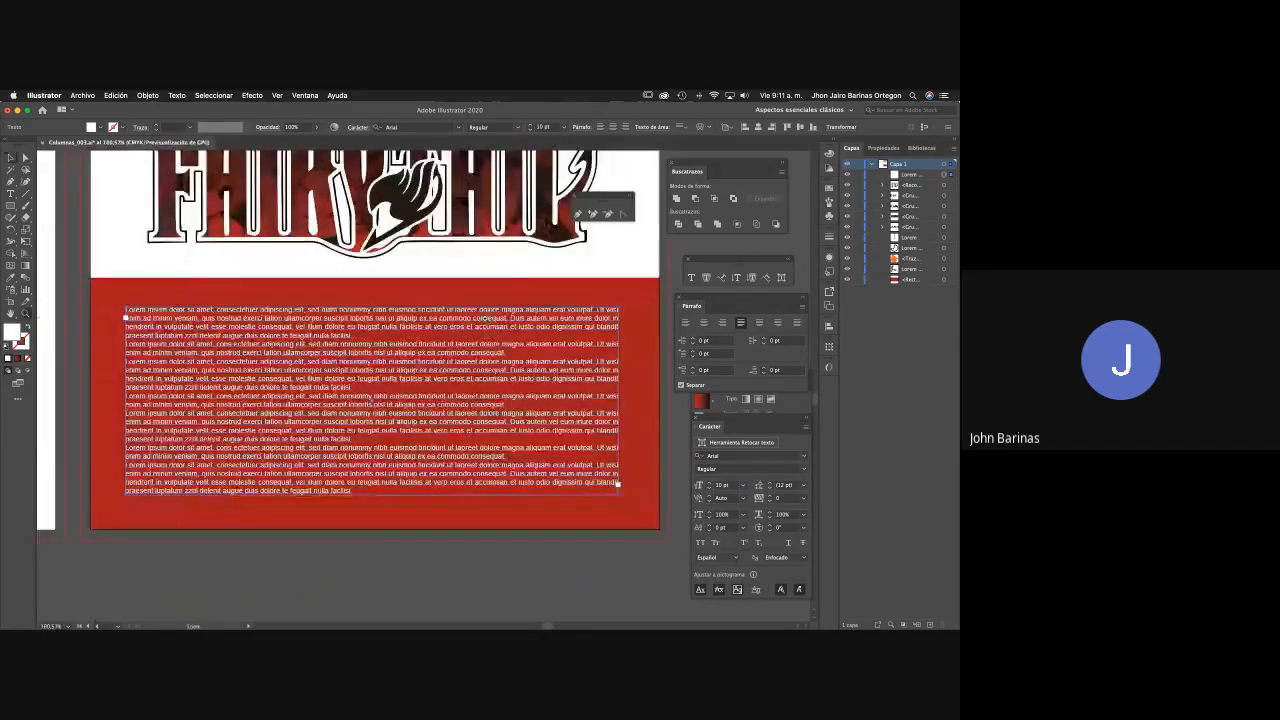
Split the white placeholder text frame on the red block into 3 columns through the area type options.
{"action": "scroll", "coordinate": [416, 361], "scroll_direction": "down", "scroll_amount": 3}
{"action": "key", "text": "v"}
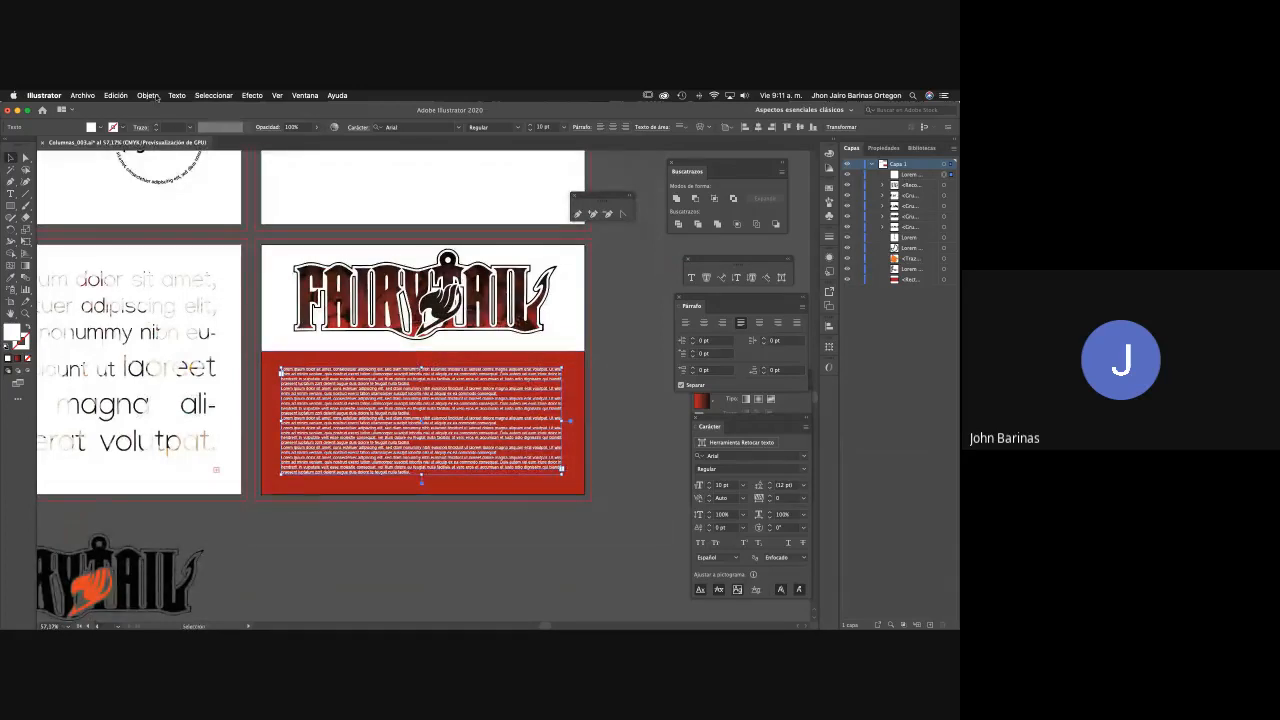
{"action": "left_click", "coordinate": [150, 96]}
{"action": "mouse_move", "coordinate": [177, 96]}
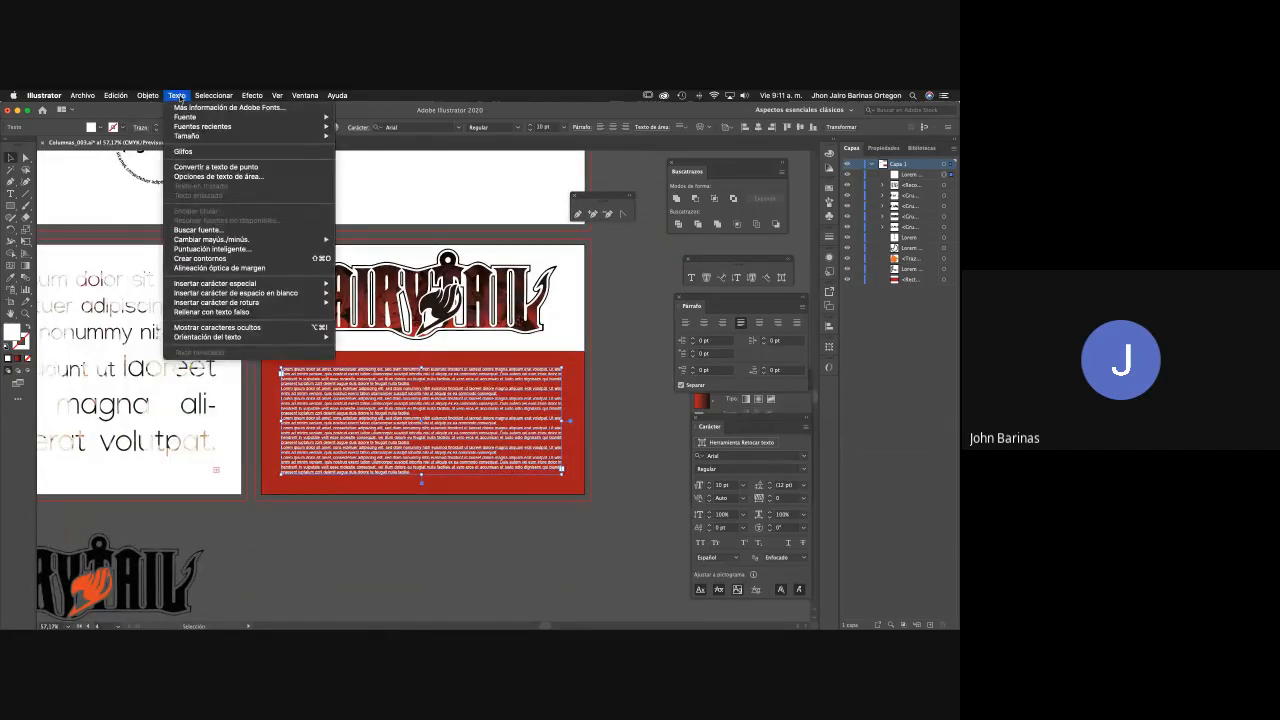
{"action": "left_click", "coordinate": [211, 177]}
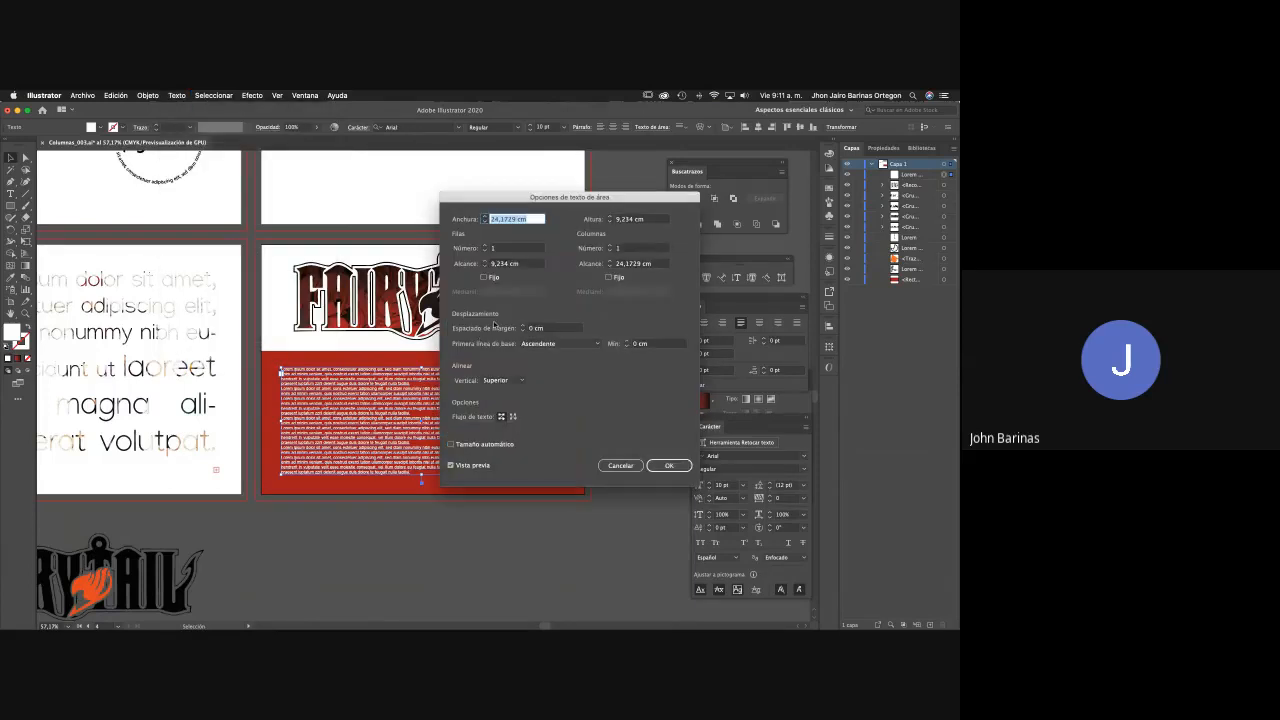
{"action": "left_click", "coordinate": [609, 246]}
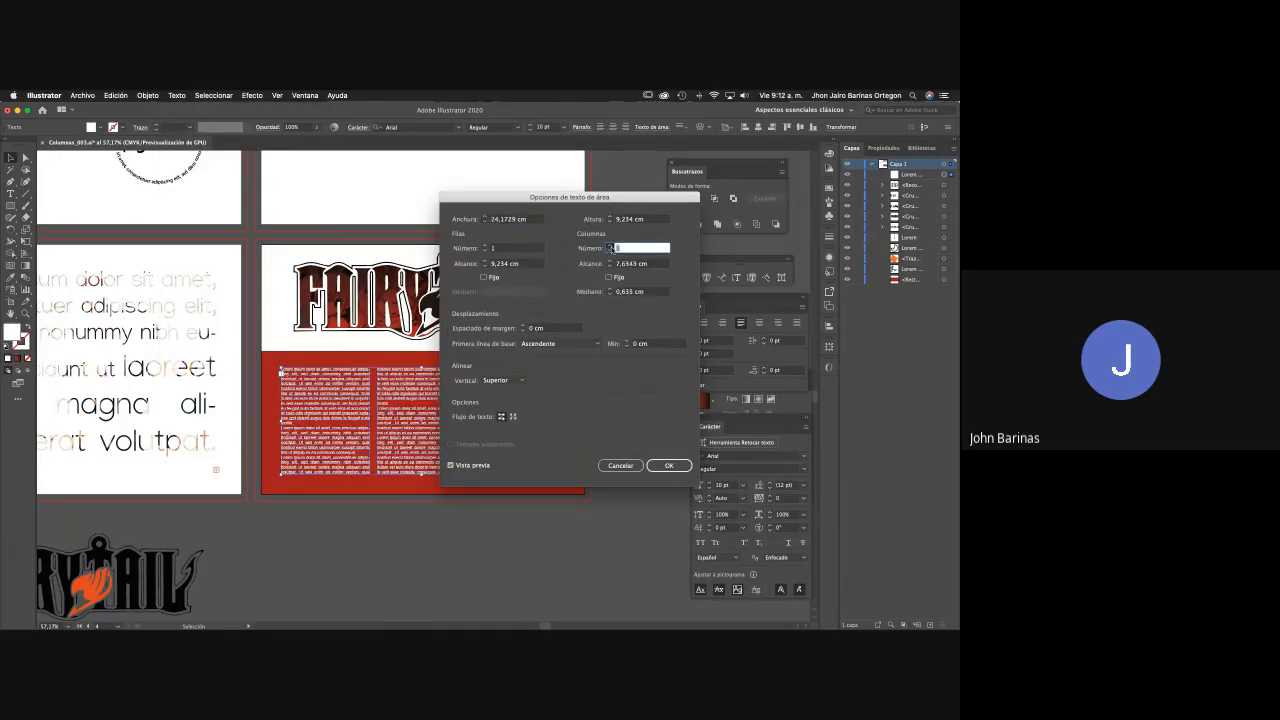
{"action": "left_click", "coordinate": [609, 246]}
{"action": "left_click_drag", "start_coordinate": [577, 198], "coordinate": [820, 199]}
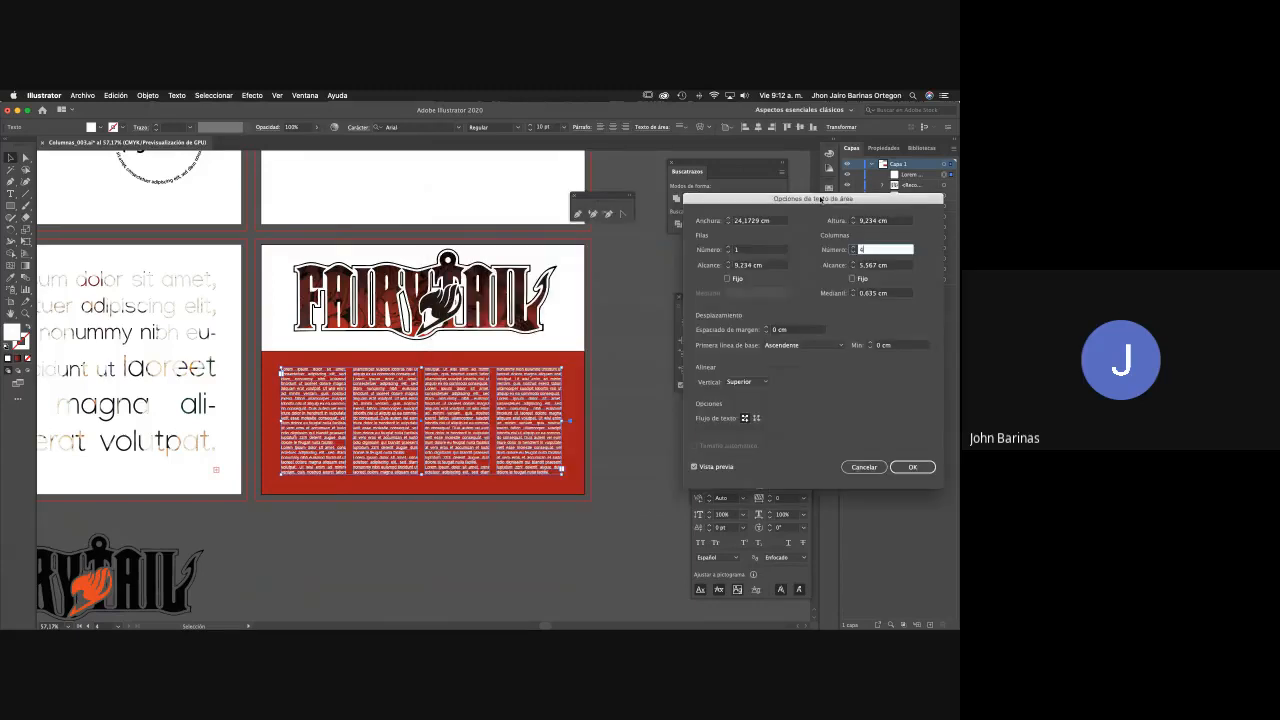
{"action": "left_click", "coordinate": [854, 255]}
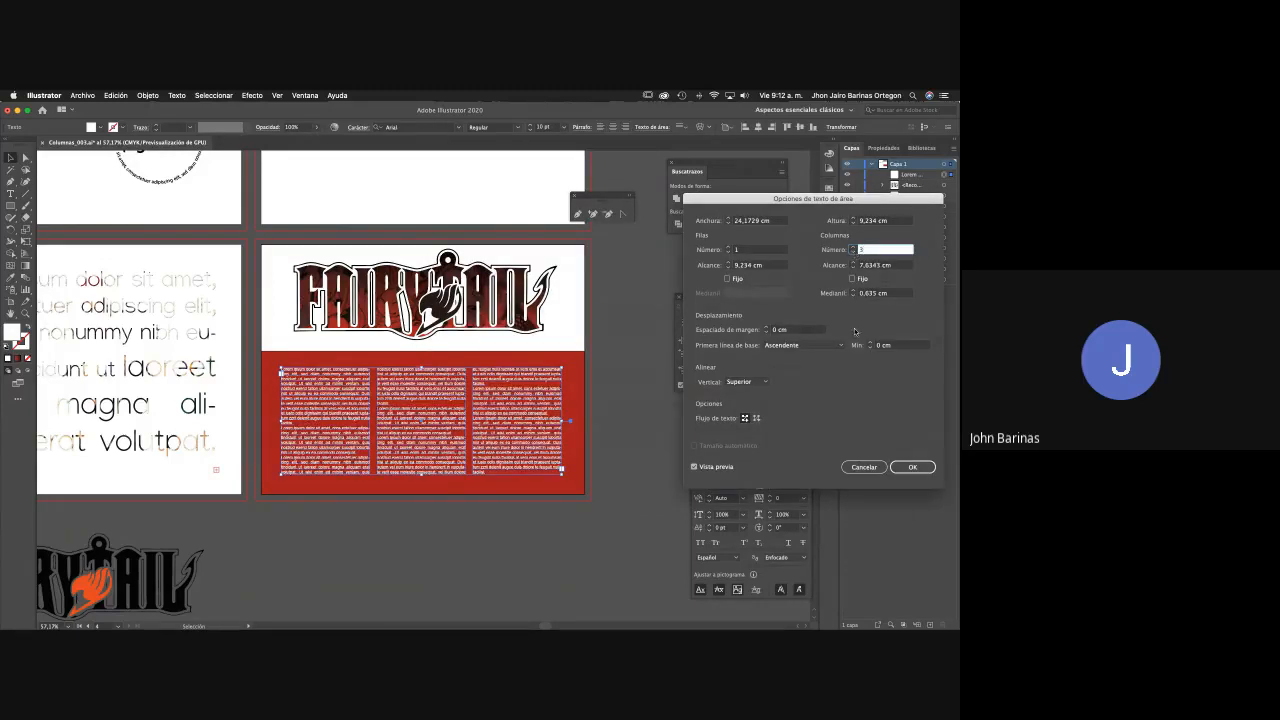
{"action": "left_click", "coordinate": [914, 468]}
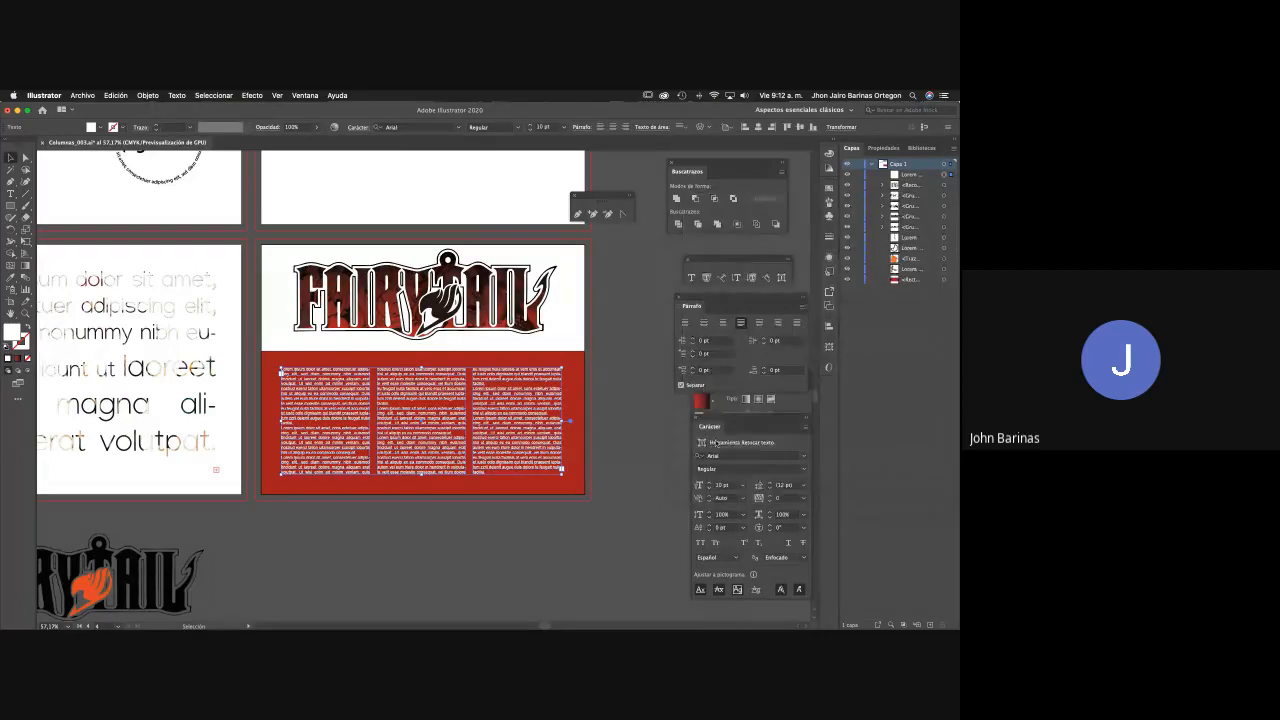
{"action": "key", "text": "z"}
{"action": "left_click_drag", "start_coordinate": [522, 423], "coordinate": [568, 427]}
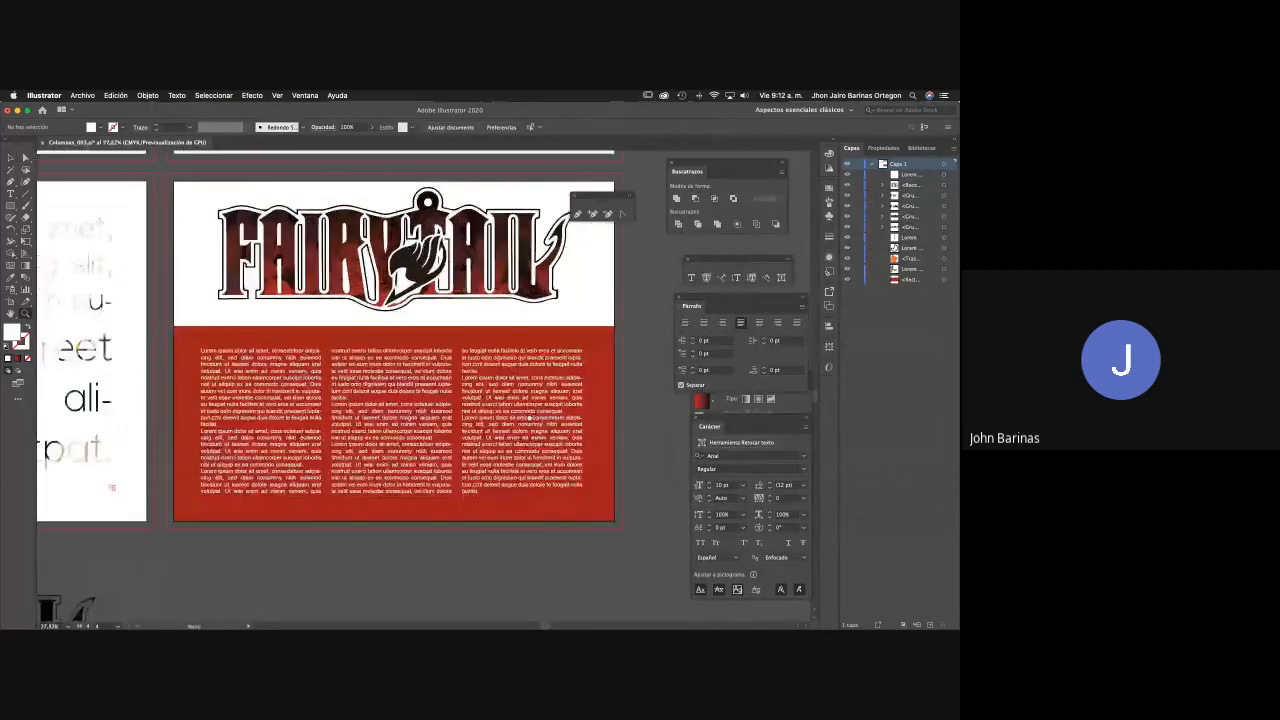
{"action": "left_click_drag", "start_coordinate": [456, 424], "coordinate": [504, 431]}
{"action": "left_click_drag", "start_coordinate": [504, 378], "coordinate": [475, 354]}
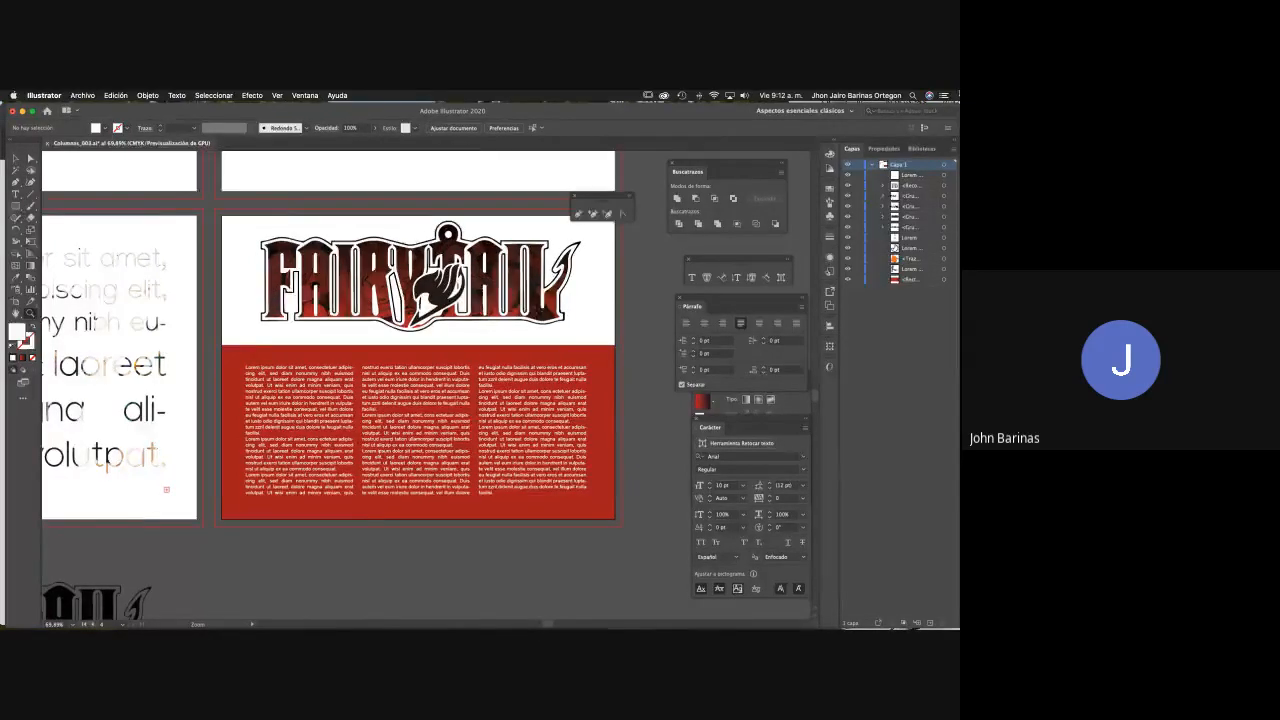
Switch to the Google Meet call in Chrome and stop recording the meeting.
{"action": "key", "text": "ctrl+Up"}
{"action": "left_click", "coordinate": [291, 476]}
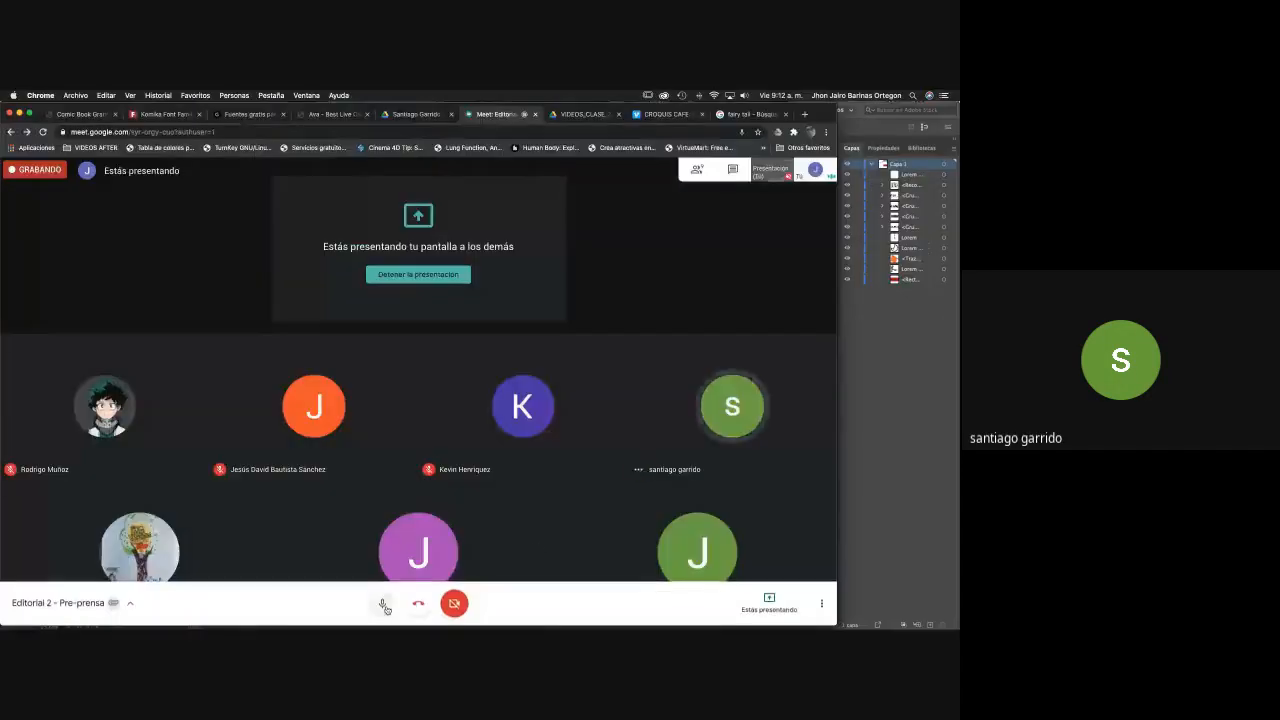
{"action": "left_click", "coordinate": [821, 603]}
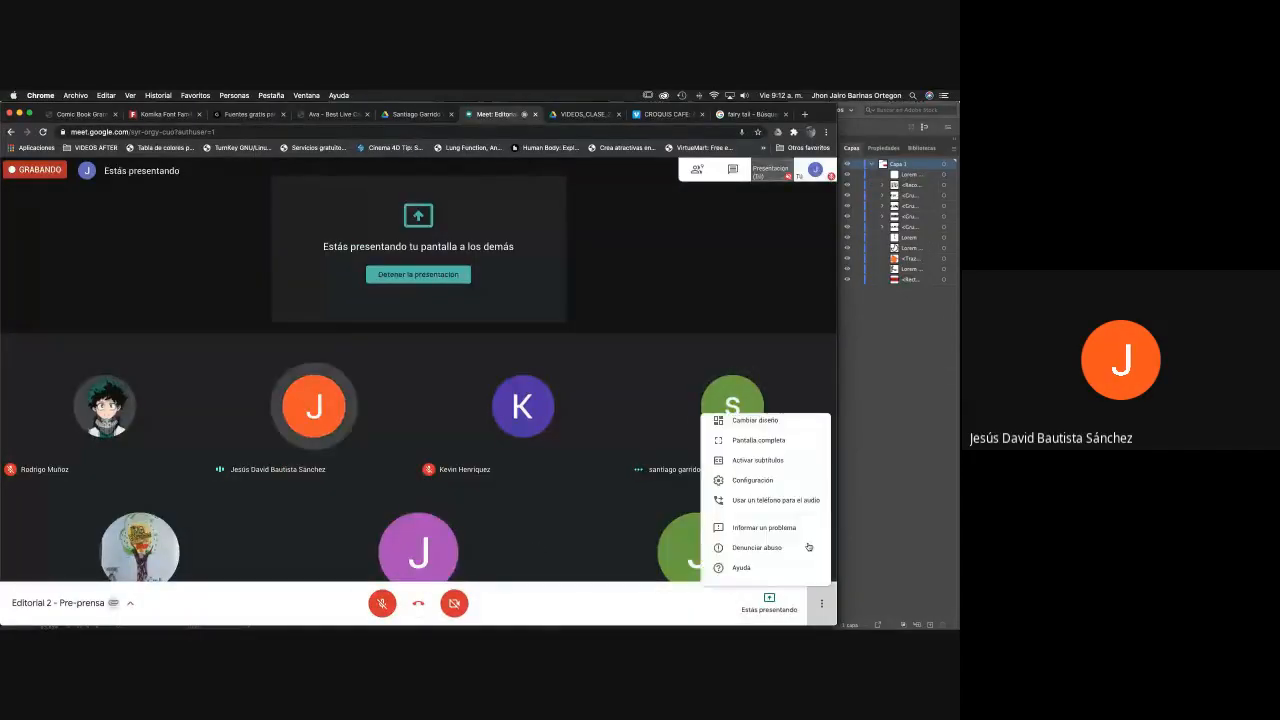
{"action": "left_click", "coordinate": [715, 383]}
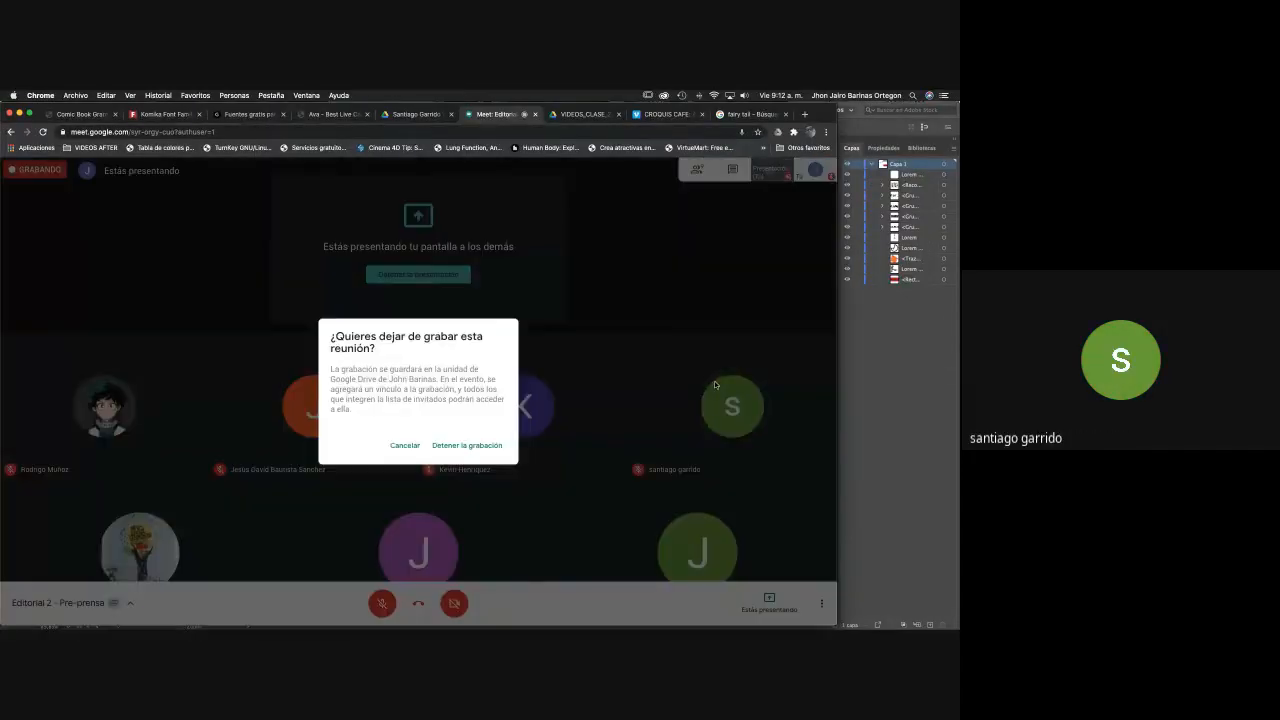